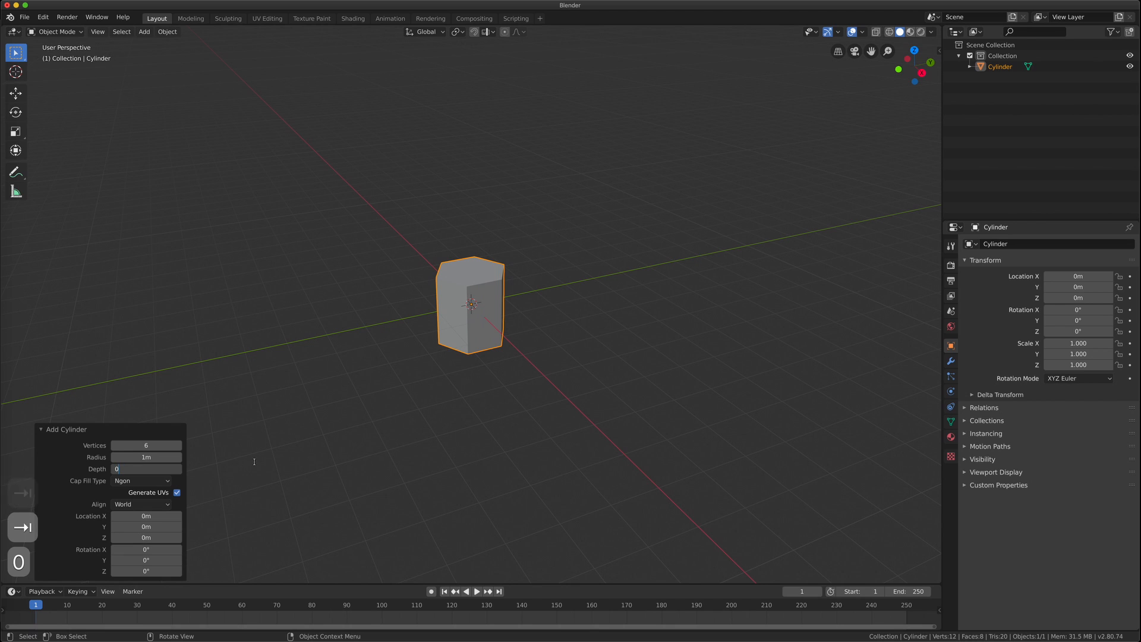
Flatten the cylinder to zero depth, inset its face and merge the inner vertices at centre
key("Return")
scroll(452, 294, "up", 10)
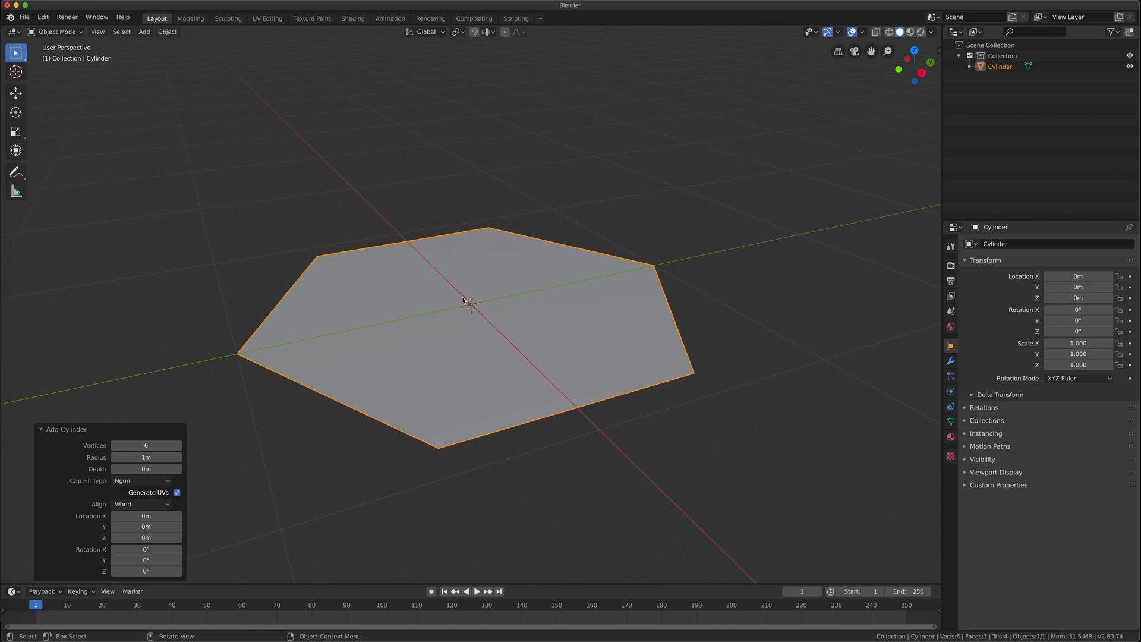
key("Tab")
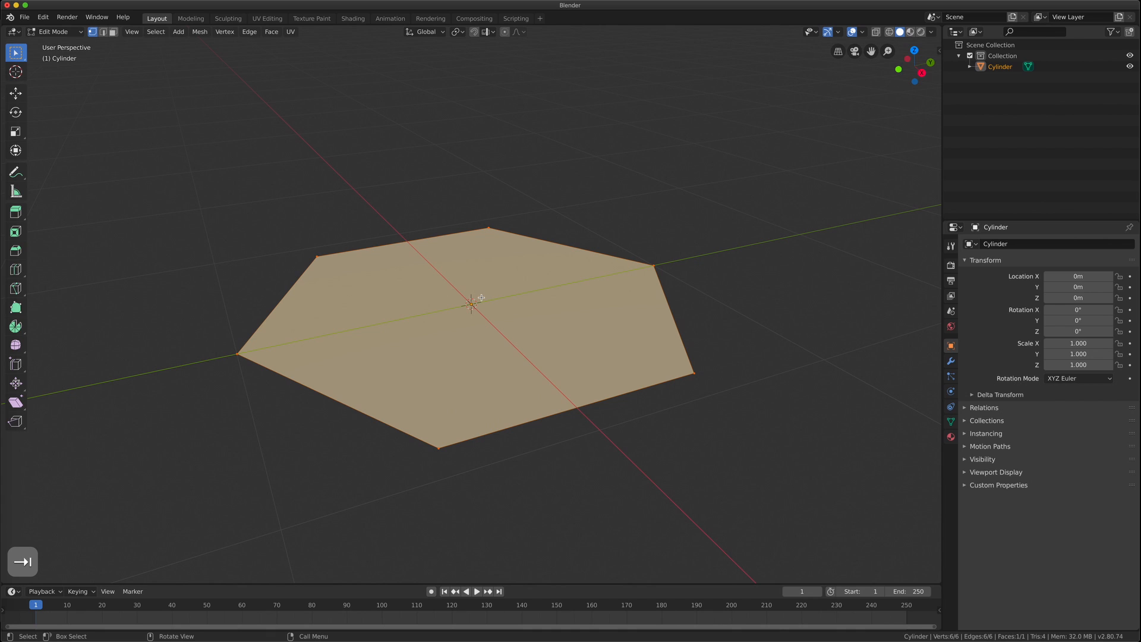
key("i")
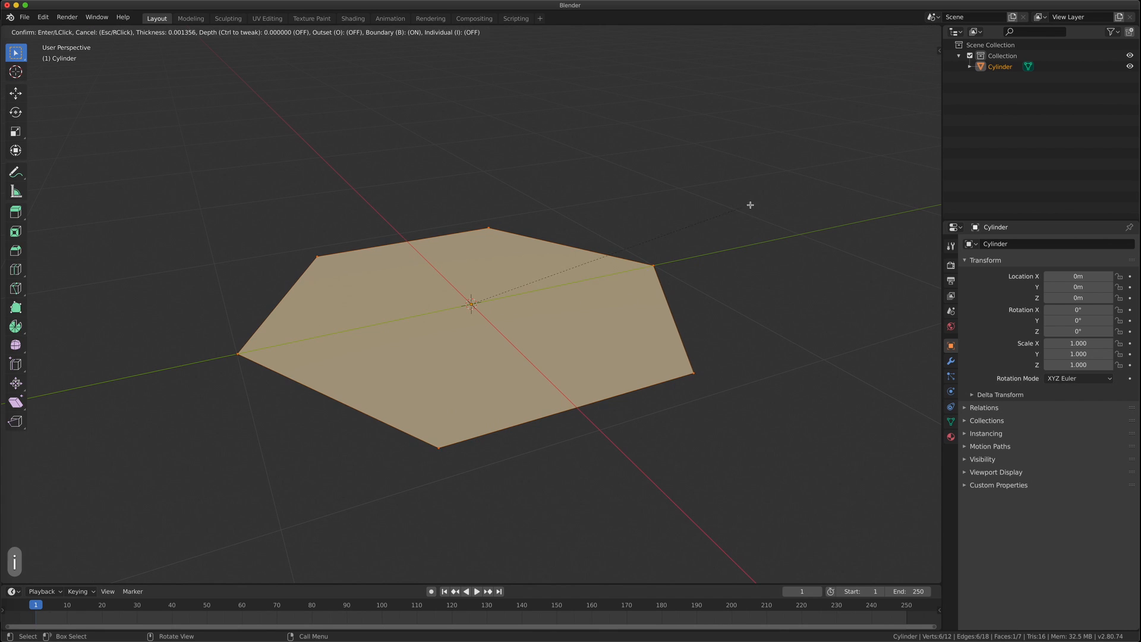
left_click(683, 246)
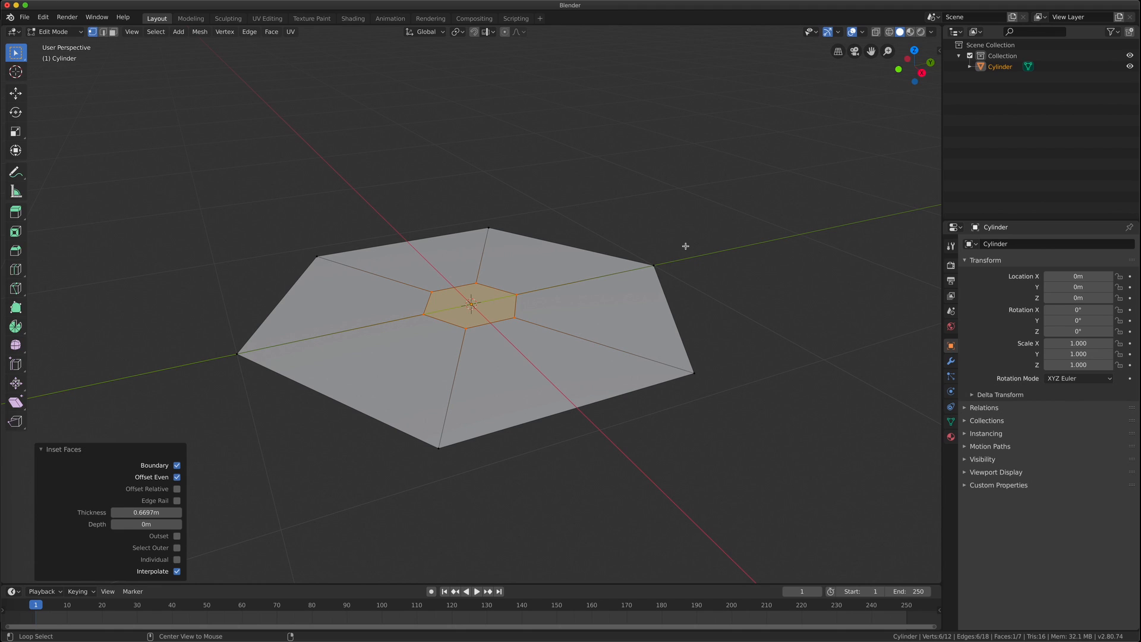
key("alt+m")
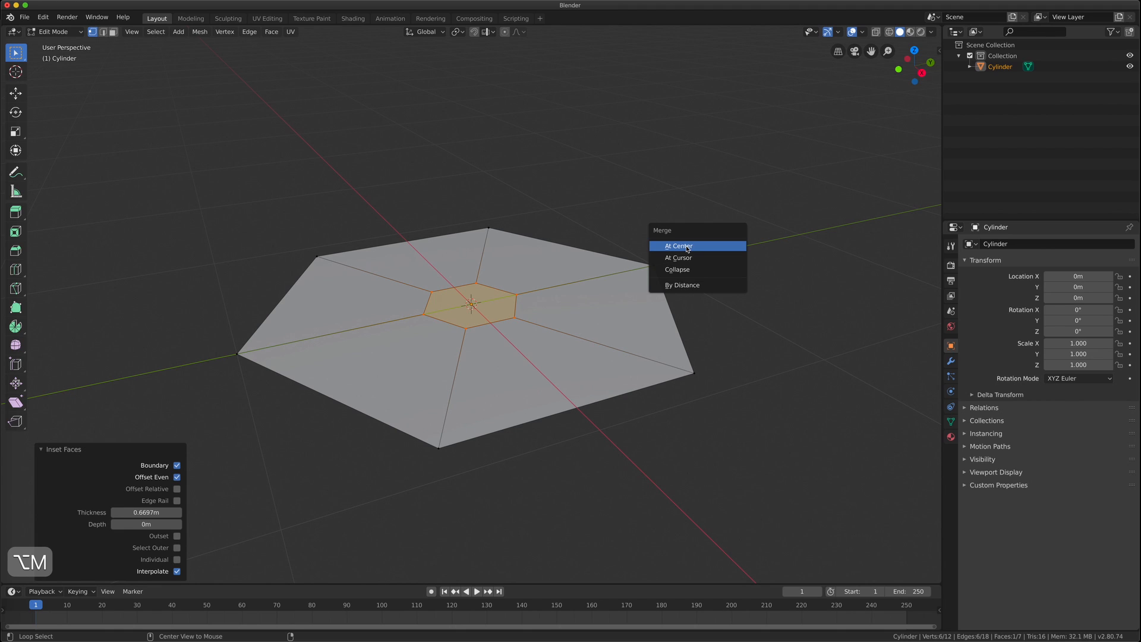
key("Return")
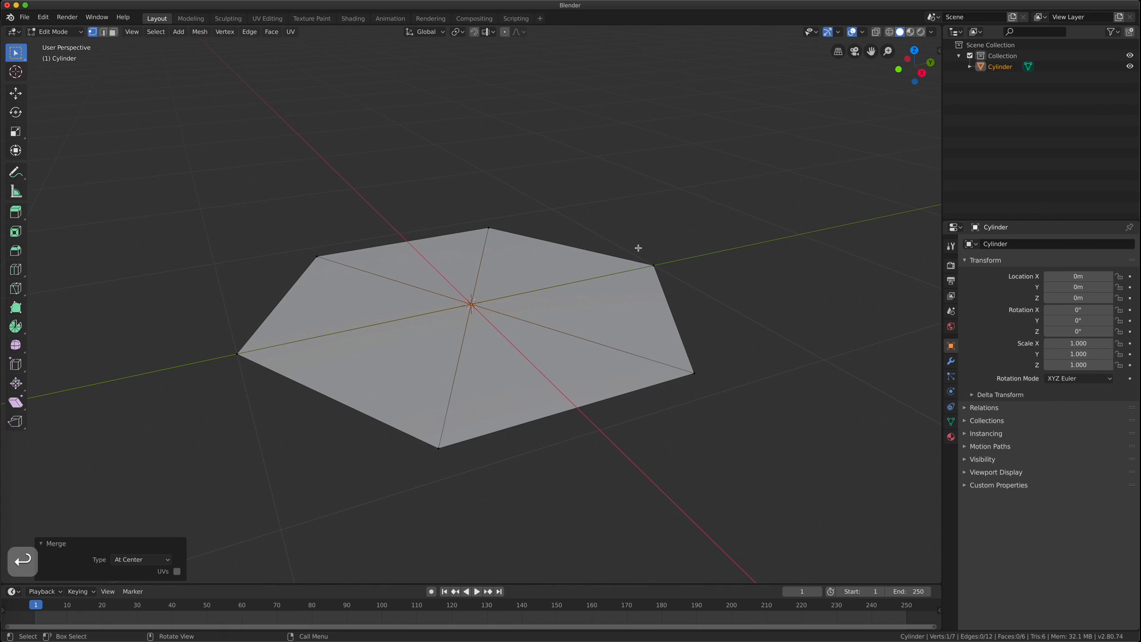
Subdivide the whole hexagon mesh once
key("a")
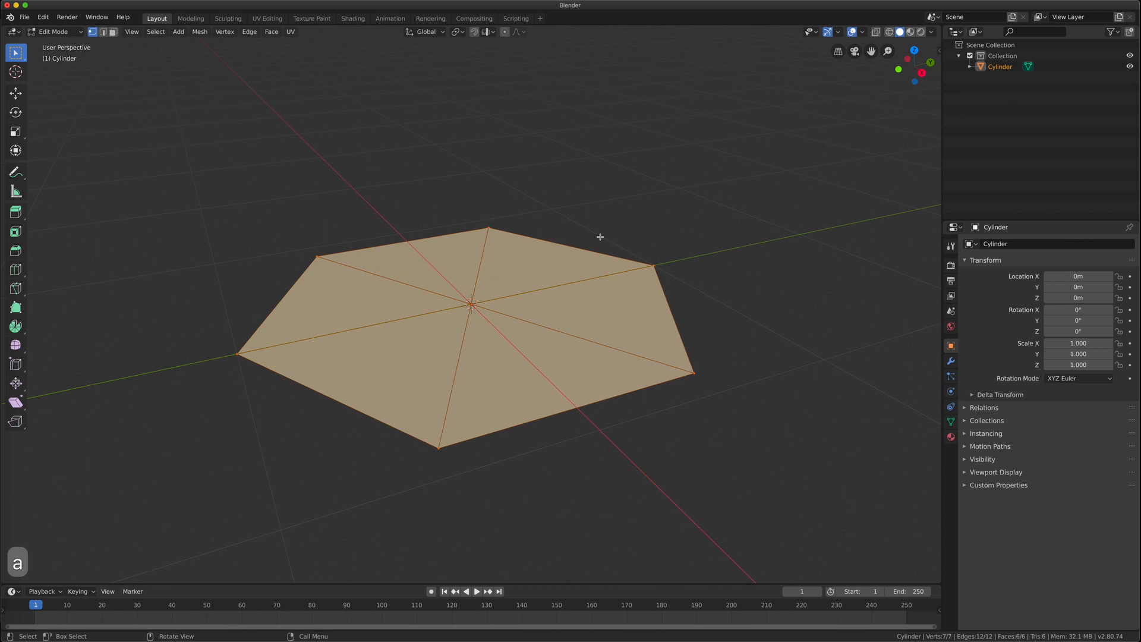
key("F3")
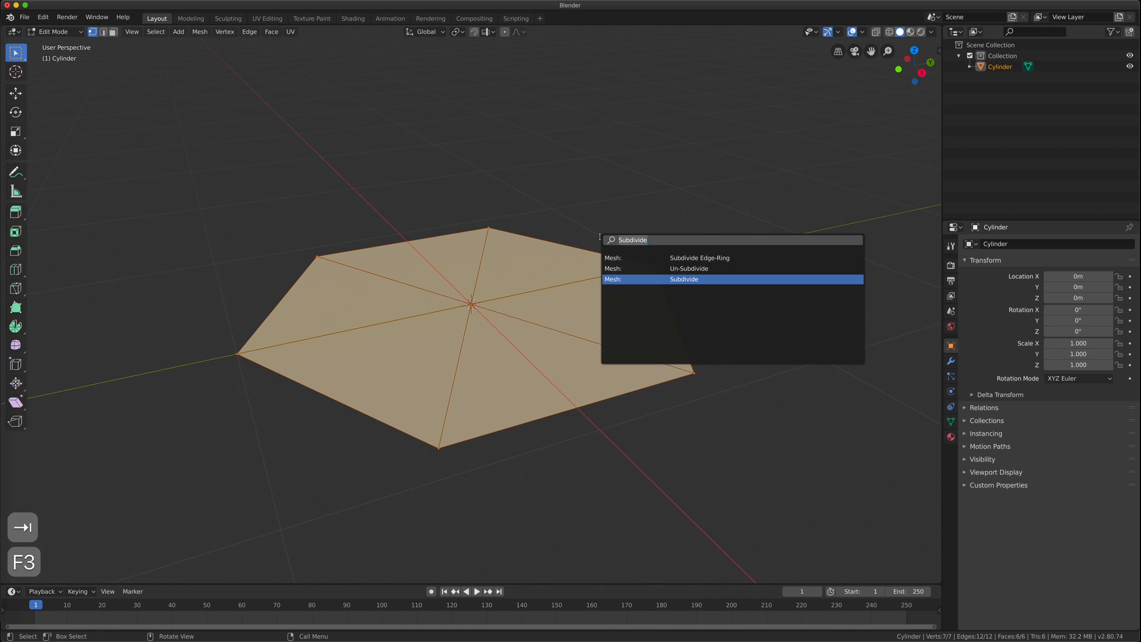
left_click(706, 280)
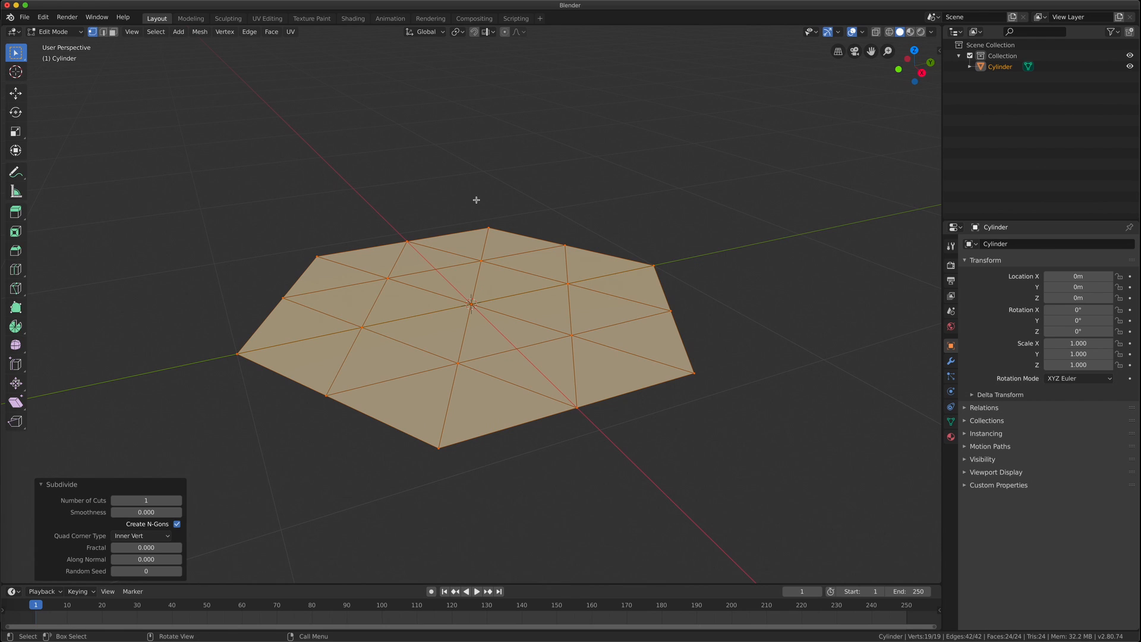
middle_click_drag(474, 214, 464, 162)
Select the outer boundary edge loop and round it with To Sphere at factor 1
key("alt+a")
key("2")
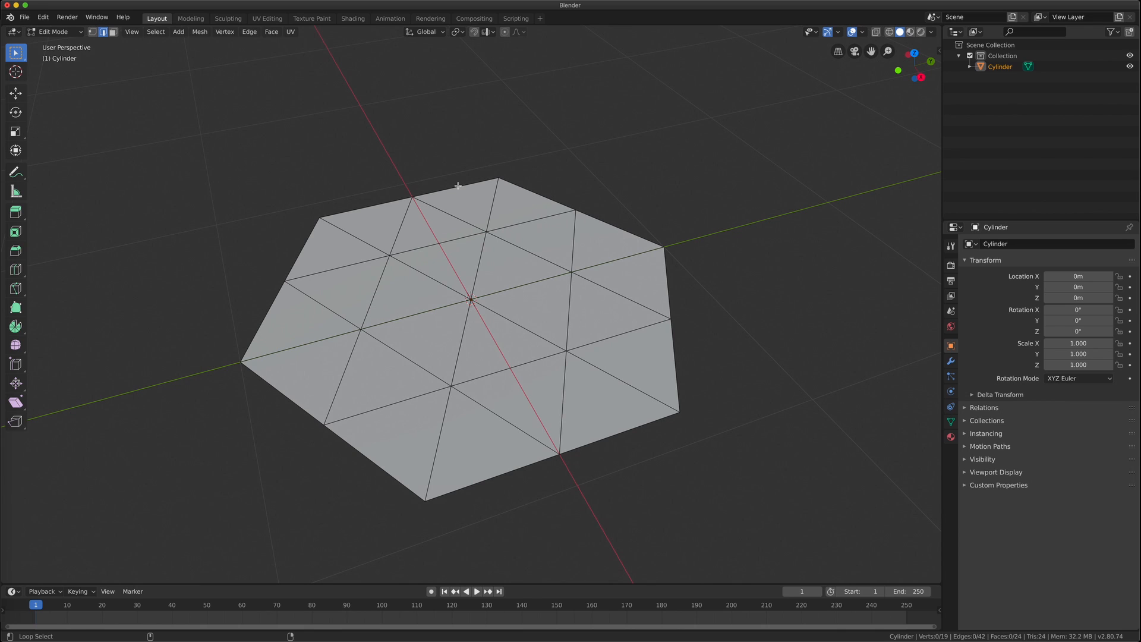
left_click(461, 186, "alt")
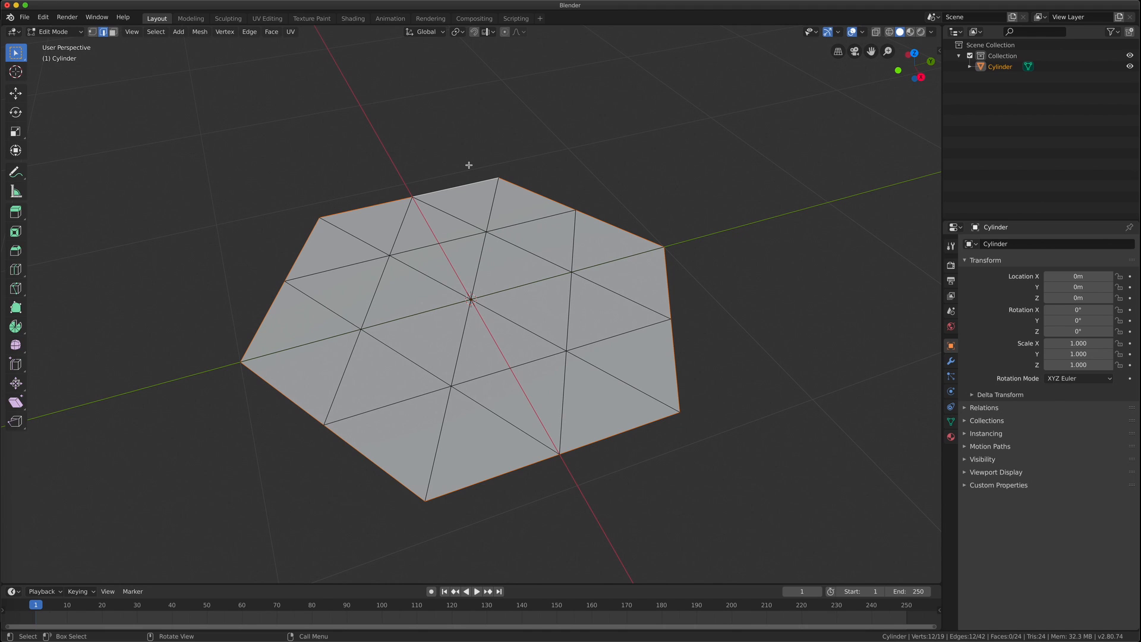
key("F3")
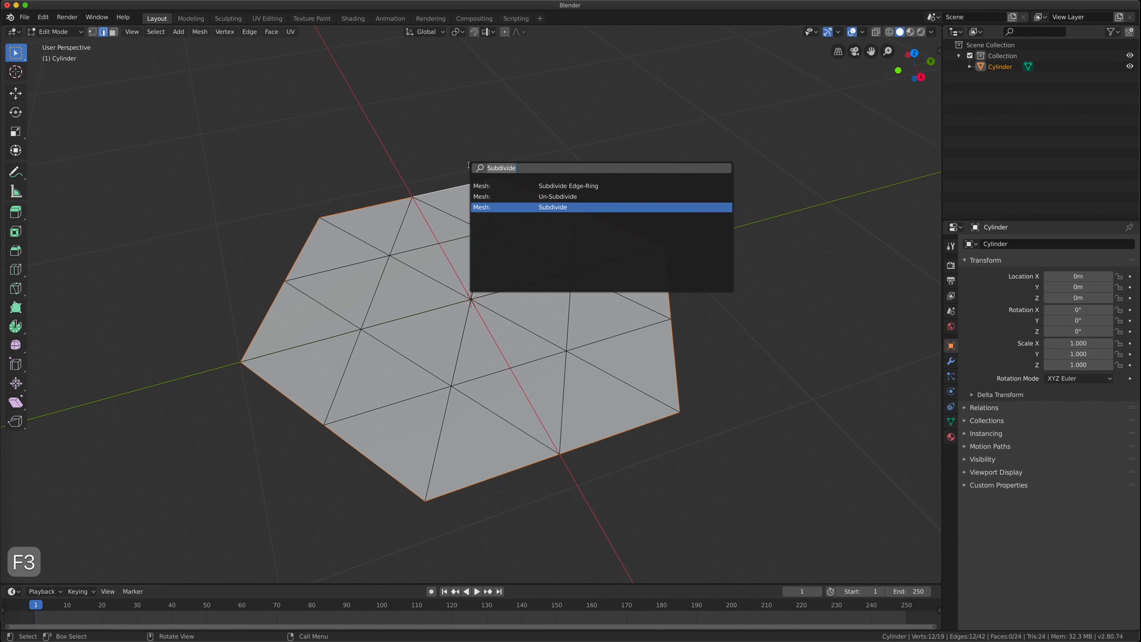
type("sphe")
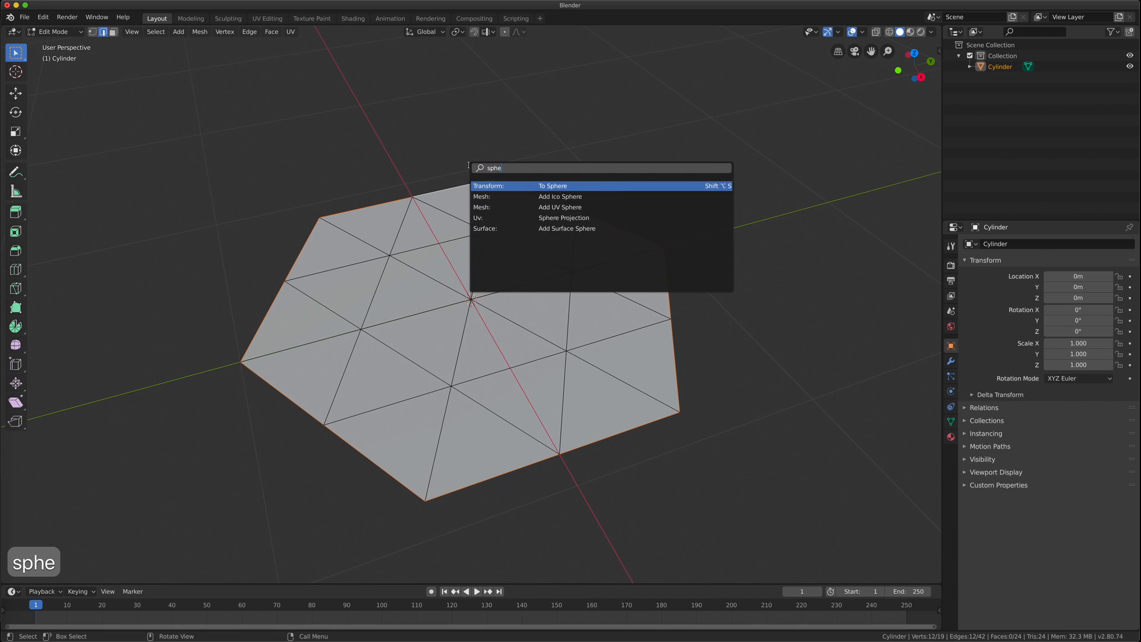
key("Return")
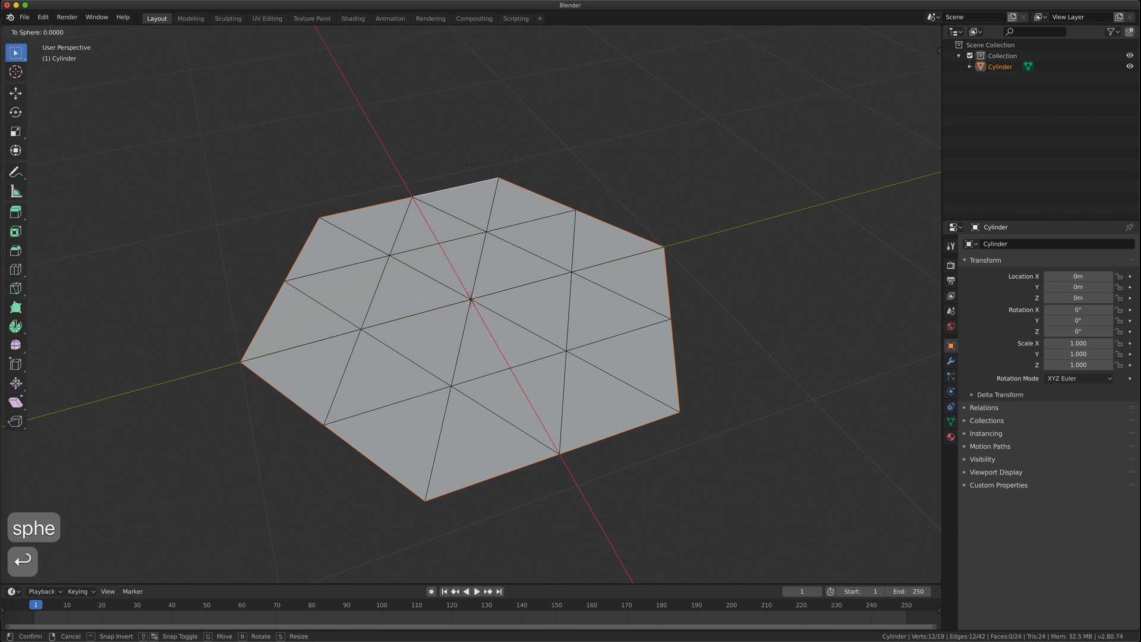
left_click(507, 545)
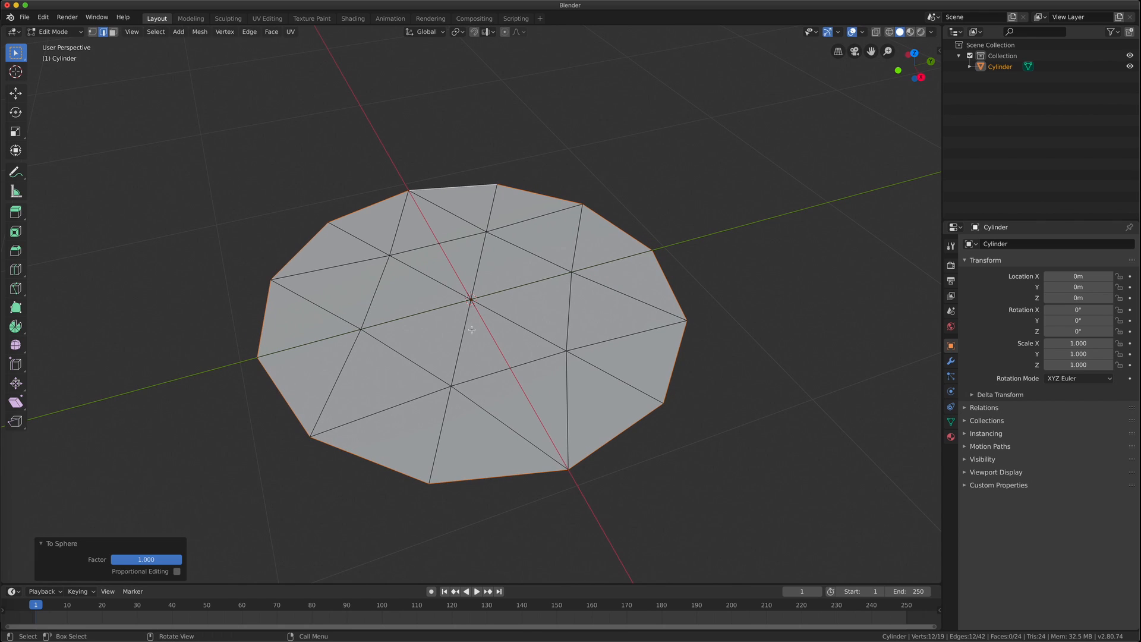
Subdivide the whole disc again
key("a")
key("F3")
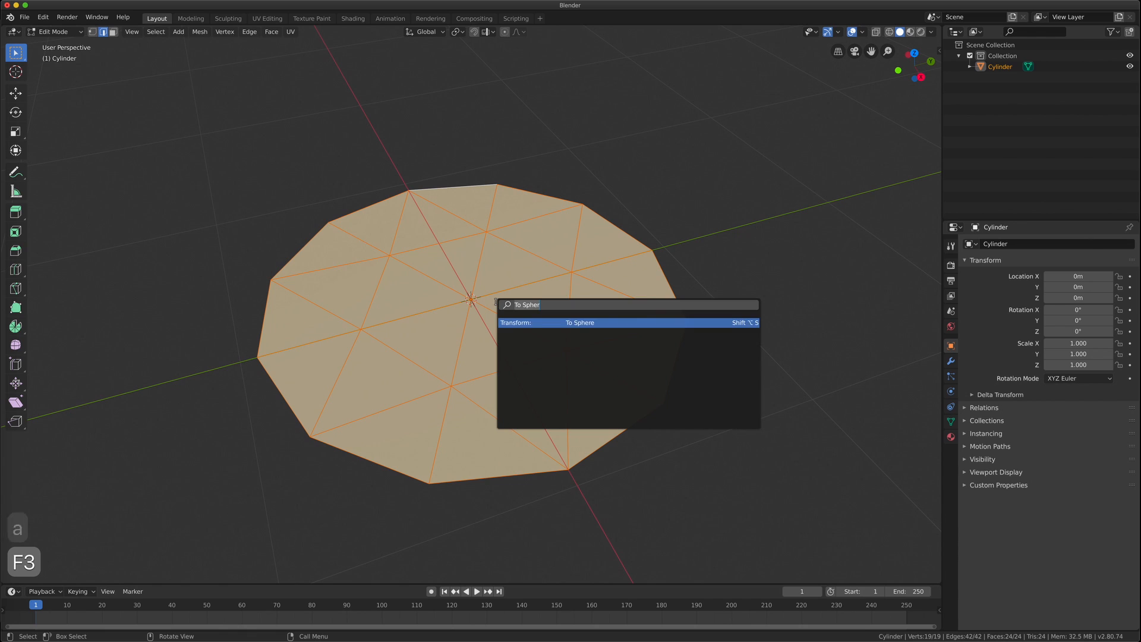
type("subd")
key("Down")
key("Down")
key("Down")
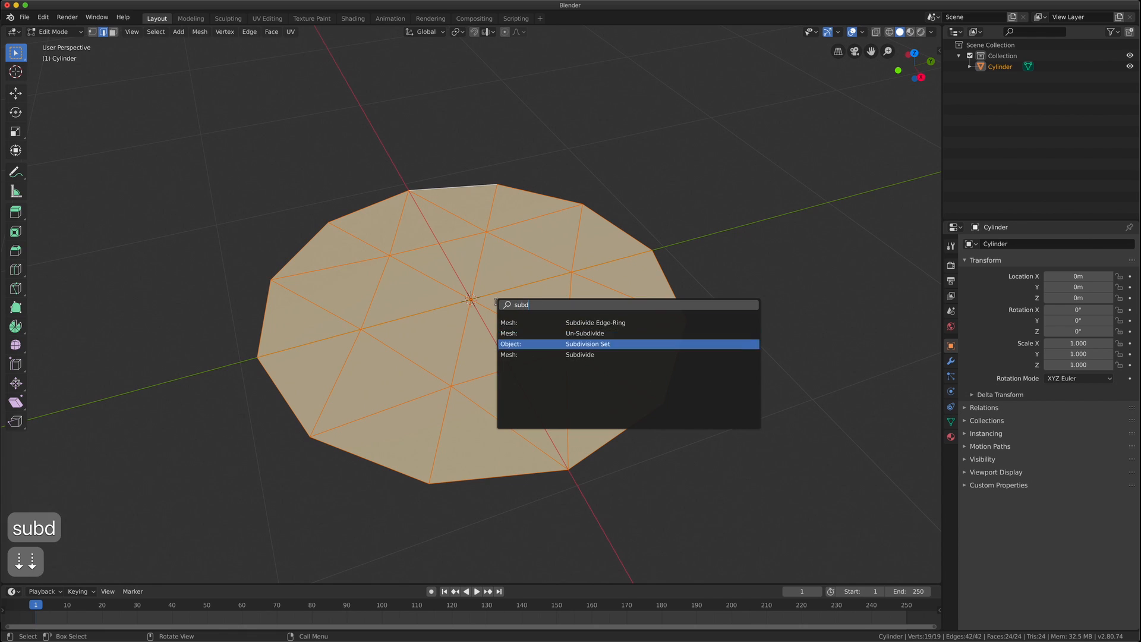
key("Return")
Select the disc's outer rim loop and apply To Sphere with factor 1
left_click(470, 186)
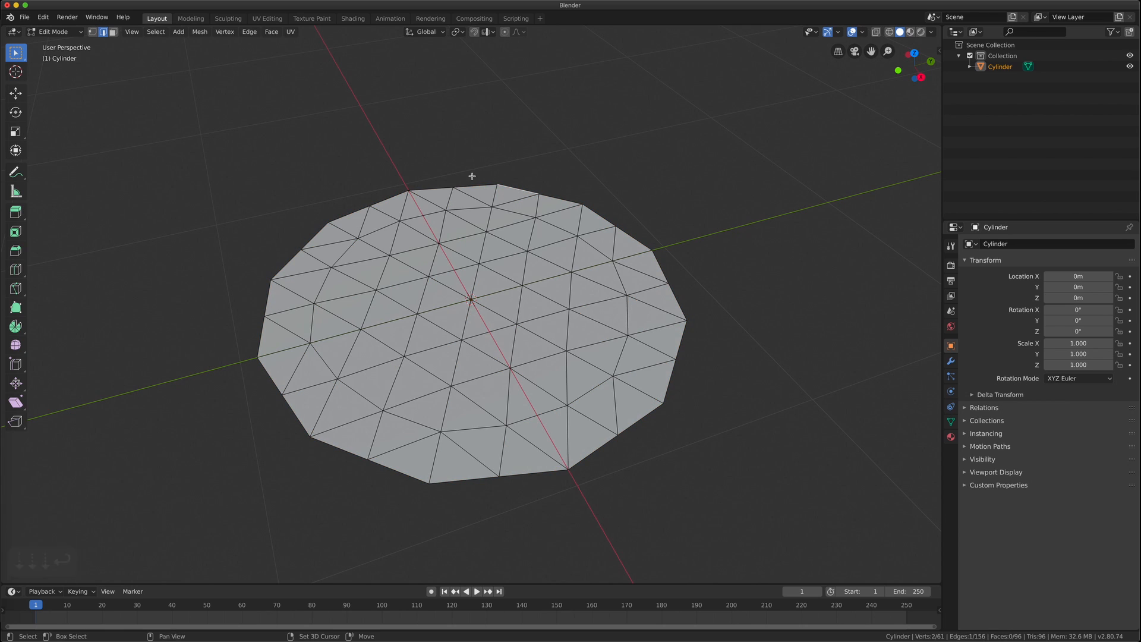
left_click(476, 186, "alt")
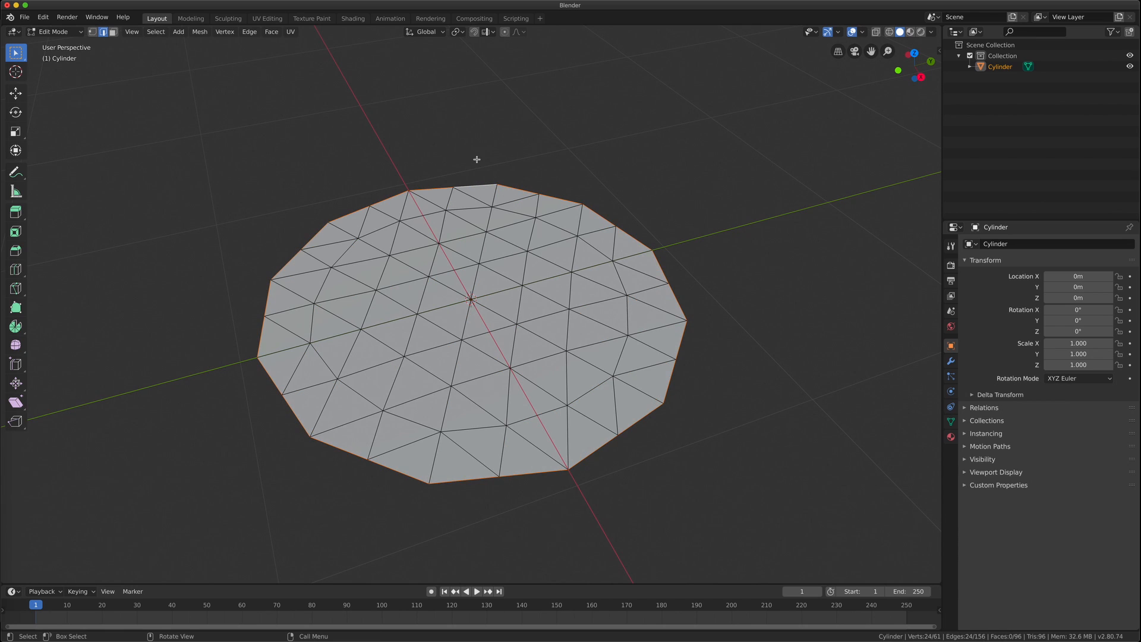
key("F3")
type("to sp")
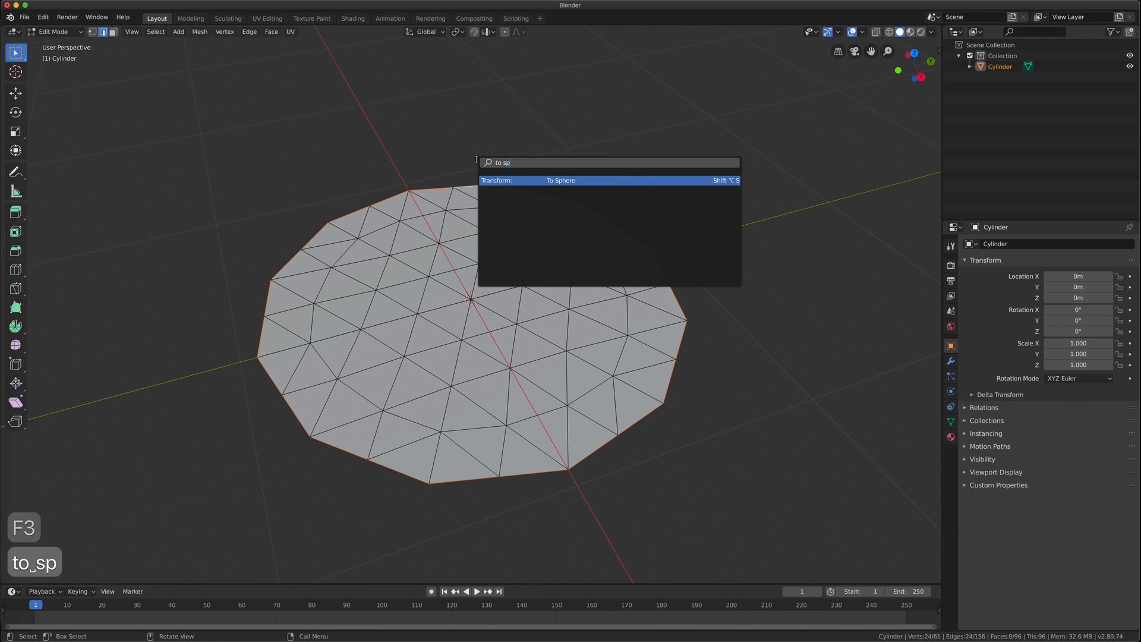
key("Return")
type("1")
key("Return")
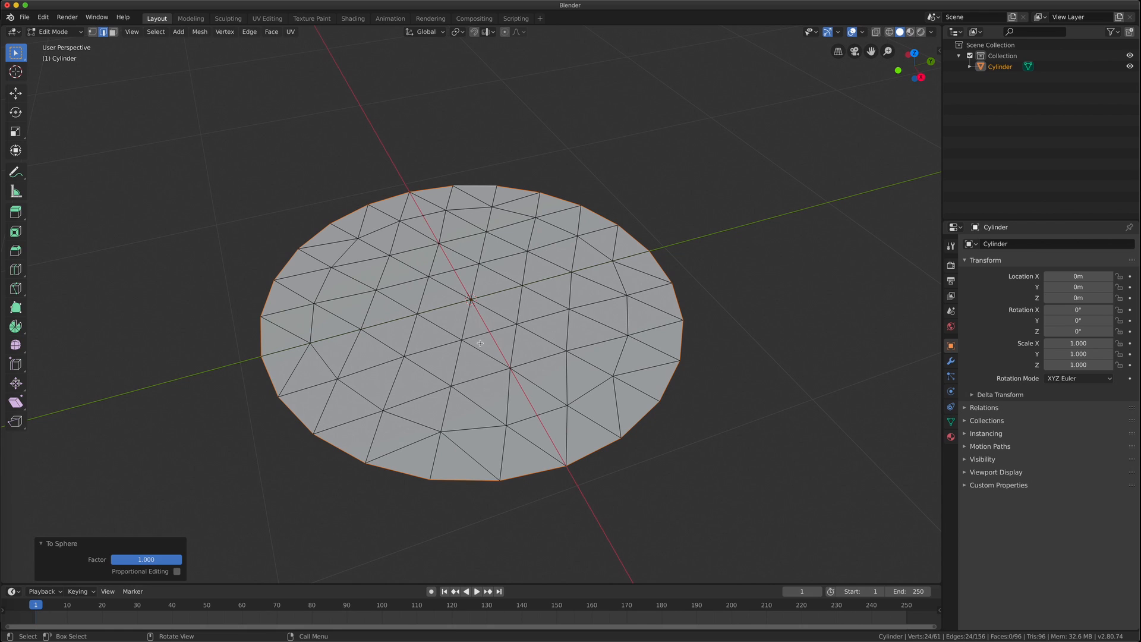
Subdivide the whole disc with 15 cuts
key("a")
key("F3")
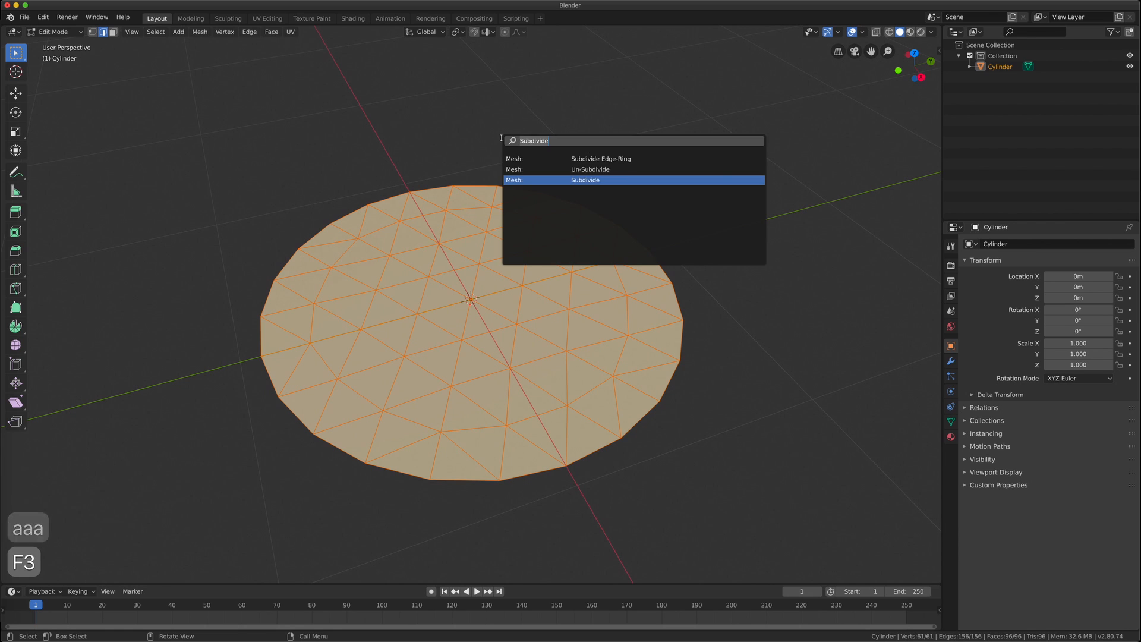
key("Return")
left_click(158, 500)
type("1")
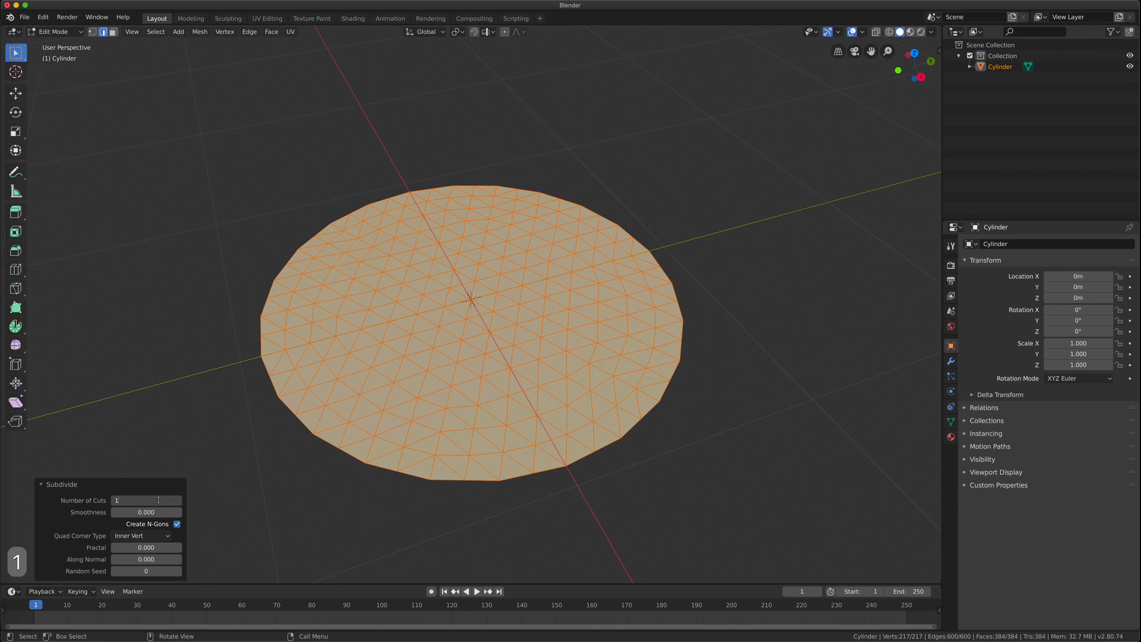
type("5")
key("Return")
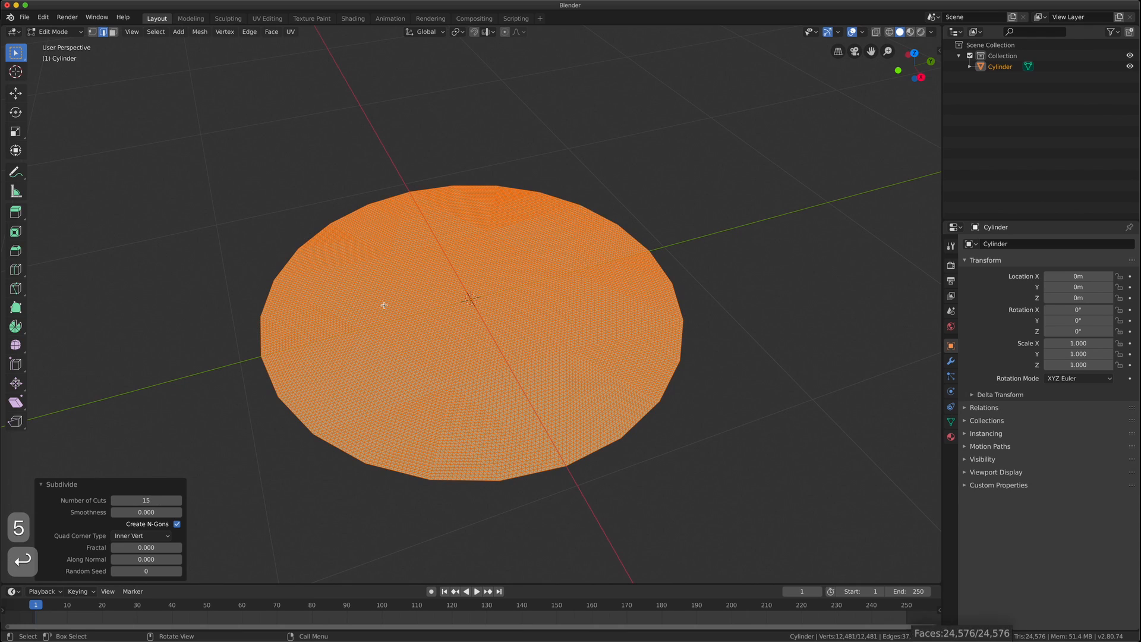
scroll(564, 316, "up", 2)
mouse_move(565, 316)
middle_mouse_down()
mouse_move(562, 285)
mouse_move(567, 305)
middle_mouse_up()
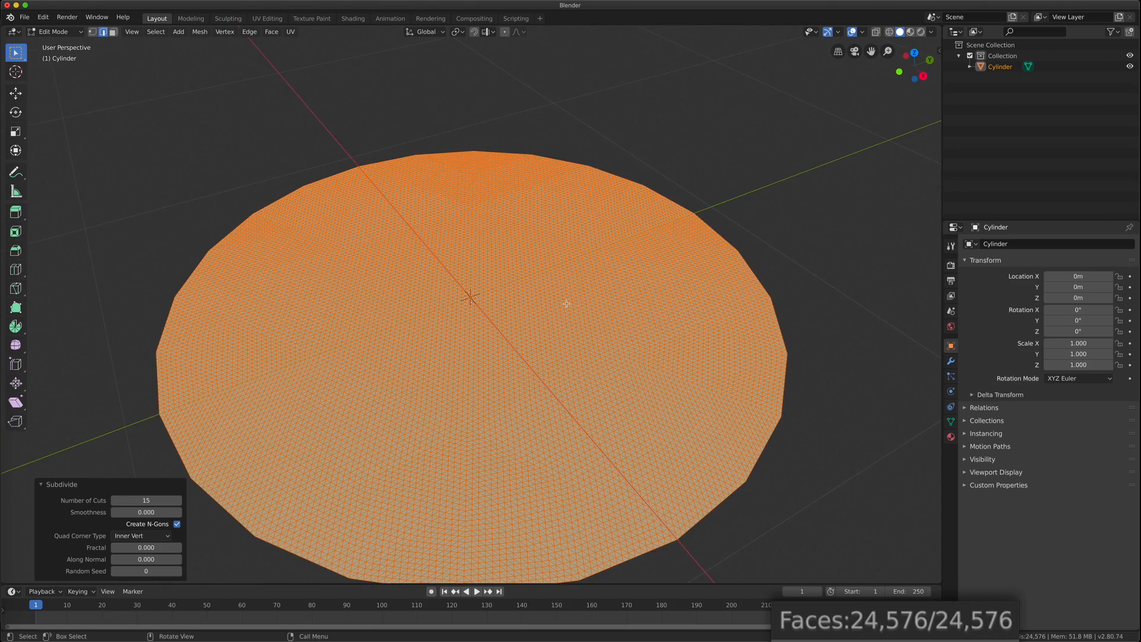
middle_click_drag(505, 340, 523, 288, "shift")
left_click(767, 434)
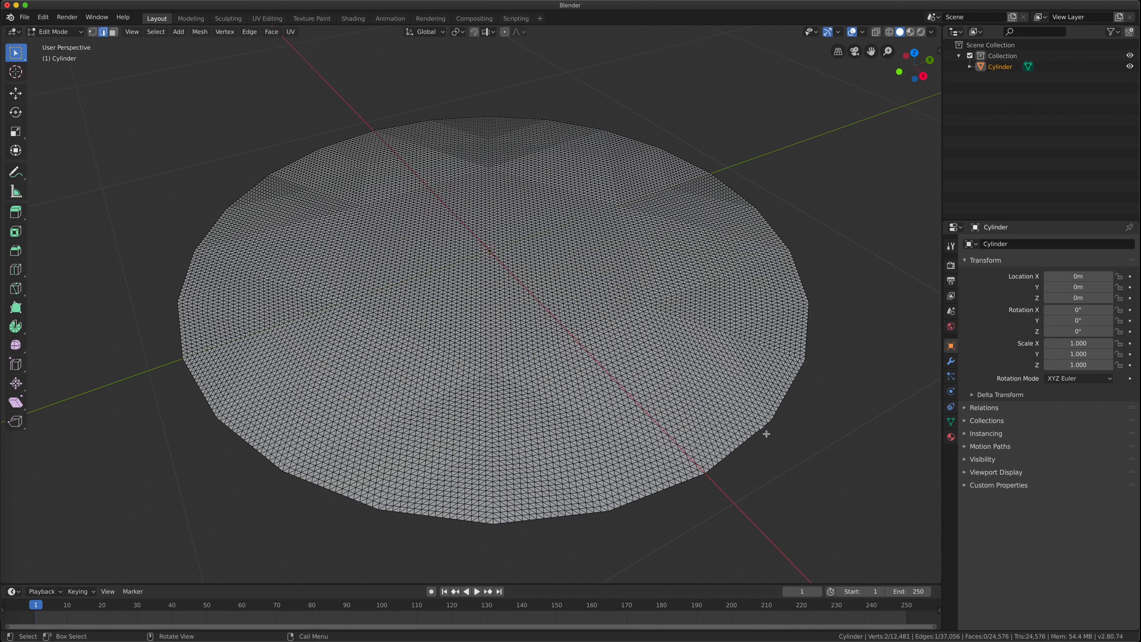
Subdivide the whole mesh once more, reaching 98,304 faces
key("a")
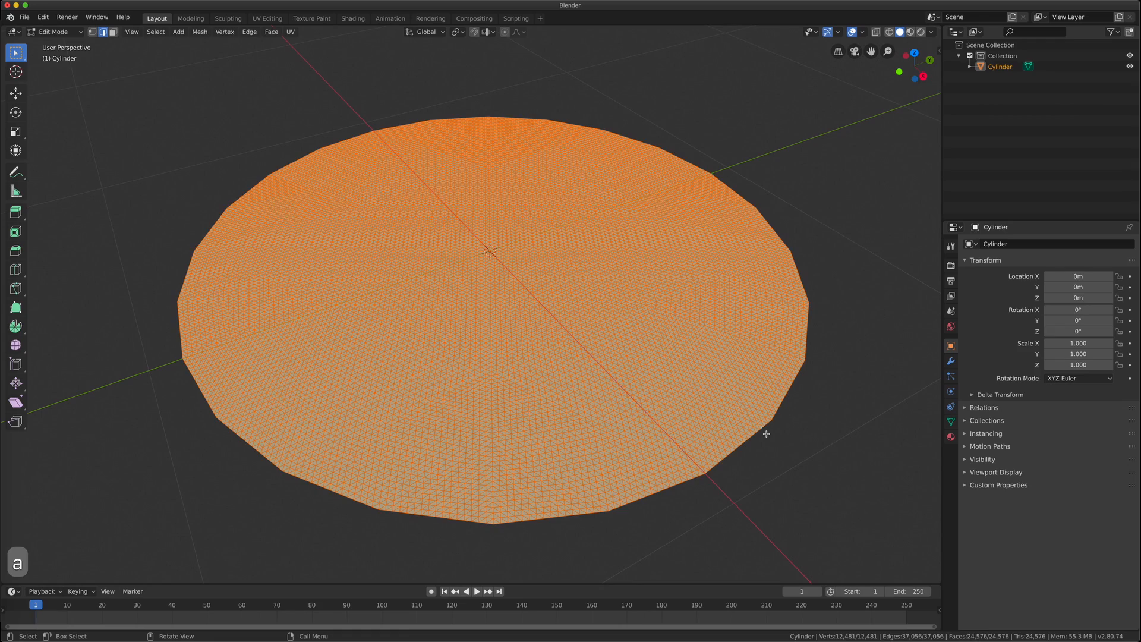
key("F3")
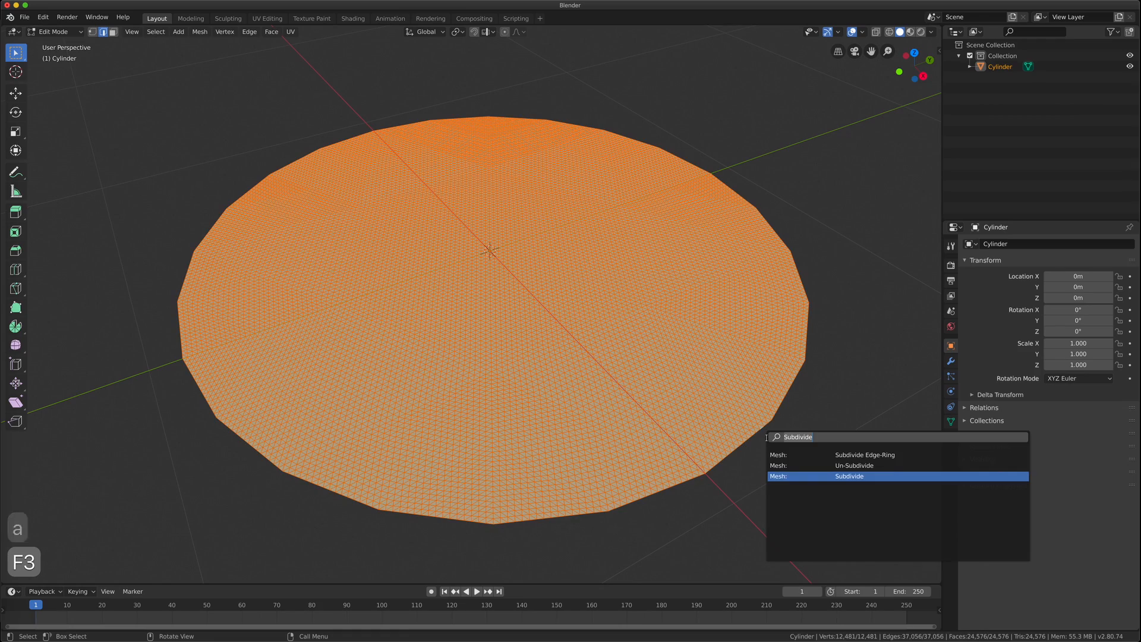
left_click(787, 475)
left_click(869, 461)
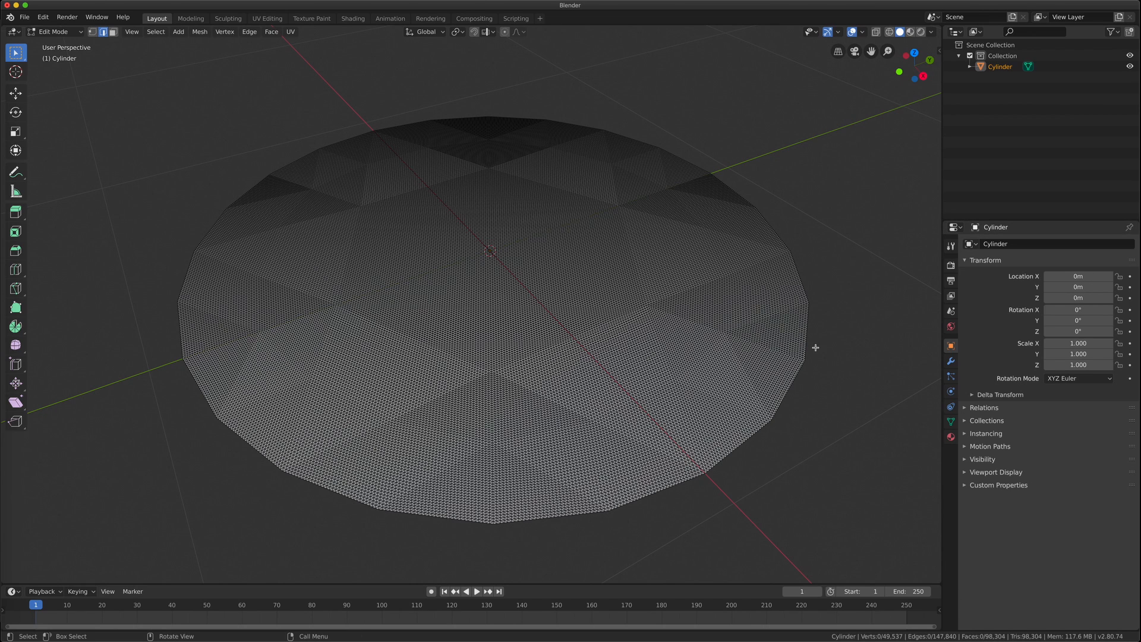
Rename the Cylinder object to 'Sky Disk 100K' in the Outliner
left_click(1001, 68)
double_click(1000, 67)
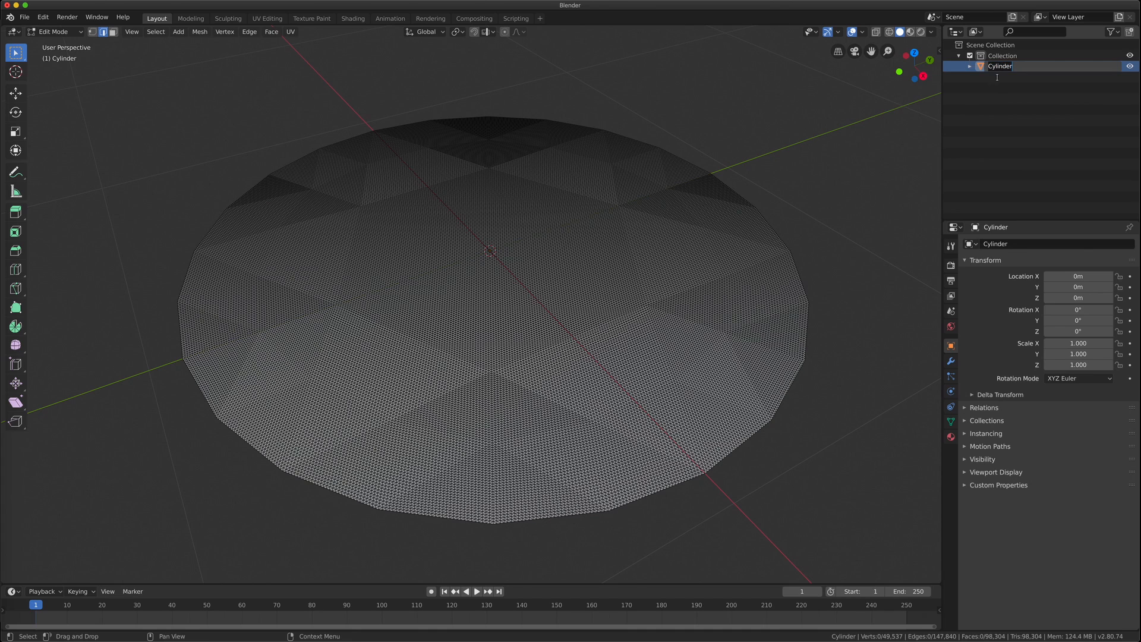
type("Sky Disk ")
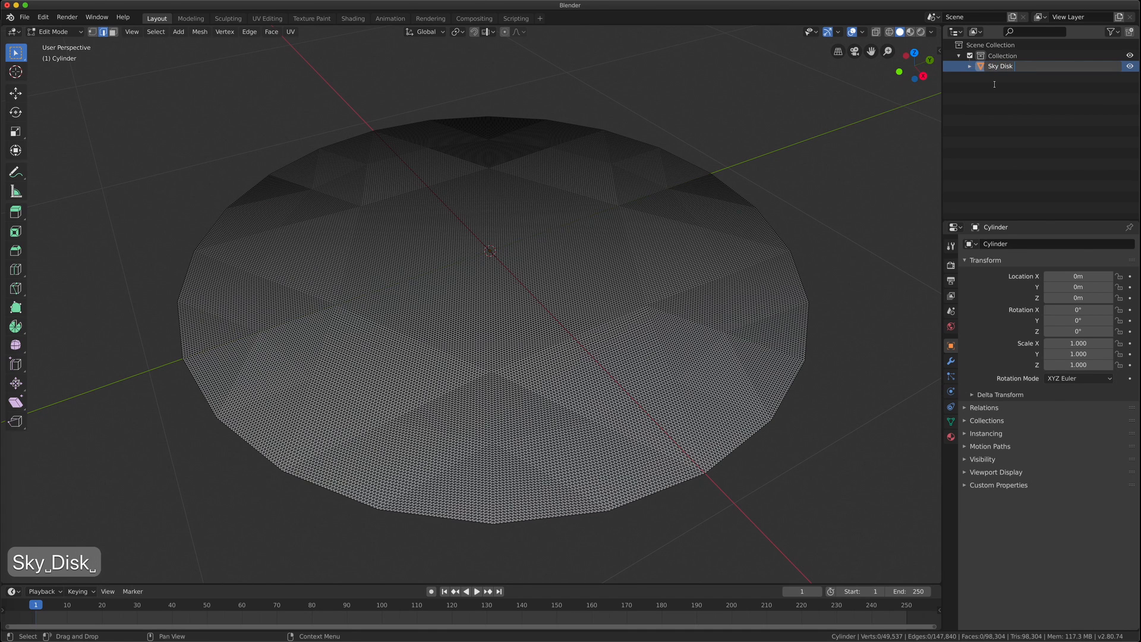
type("100K")
key("Return")
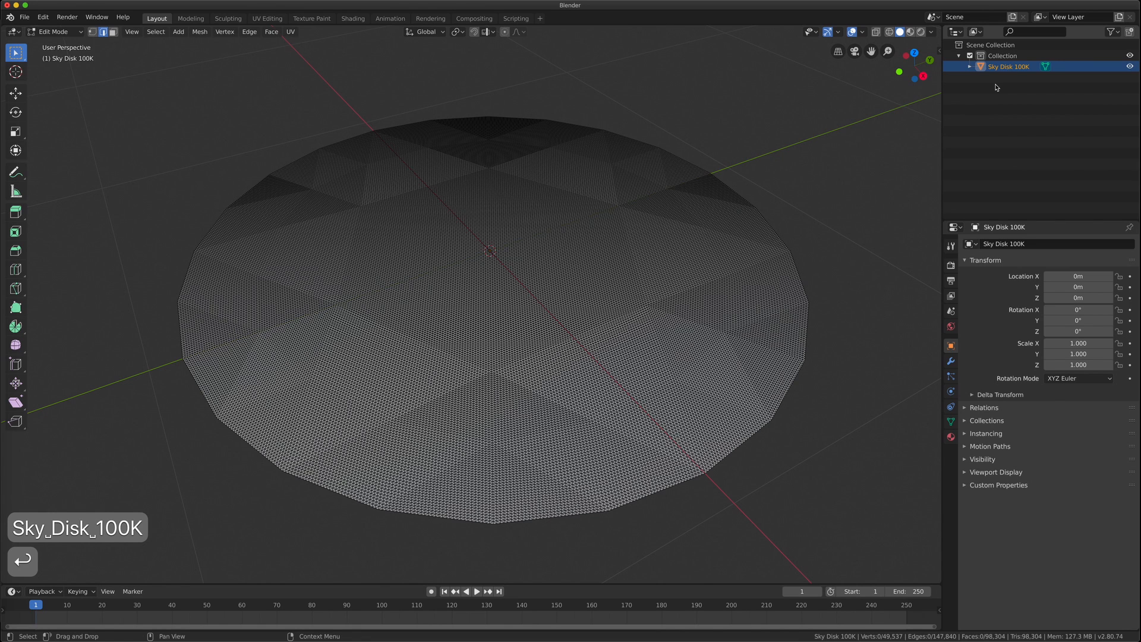
middle_click_drag(601, 158, 576, 224)
In Object Mode, set the disk's X and Y dimensions to 2000 m
key("Tab")
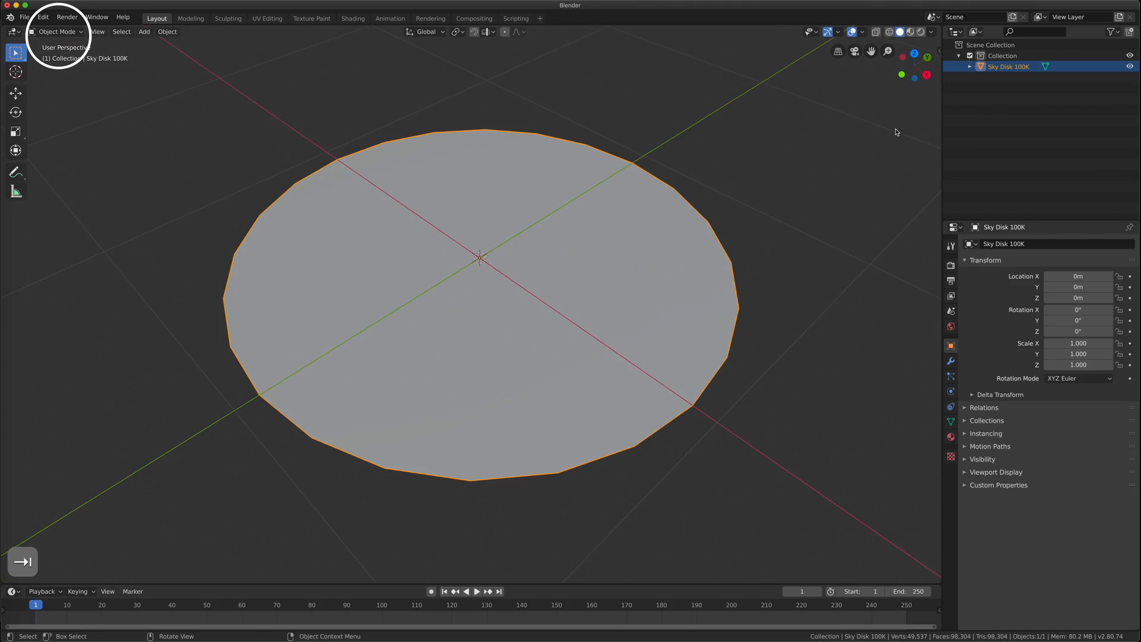
key("n")
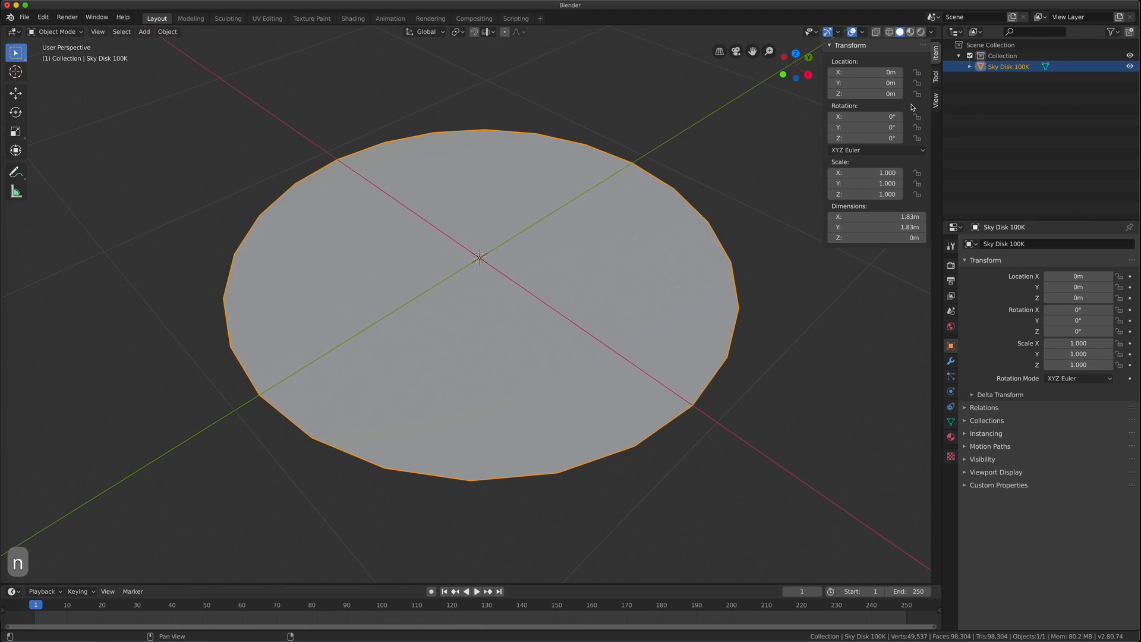
left_click(901, 214)
type("2000")
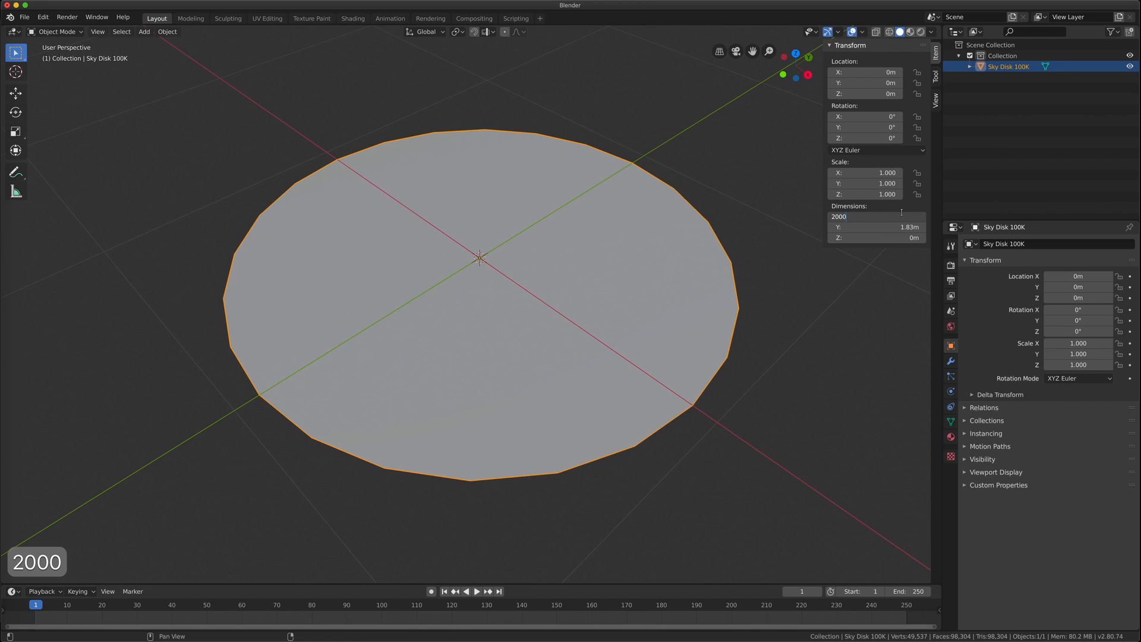
key("Tab")
type("2000")
key("Return")
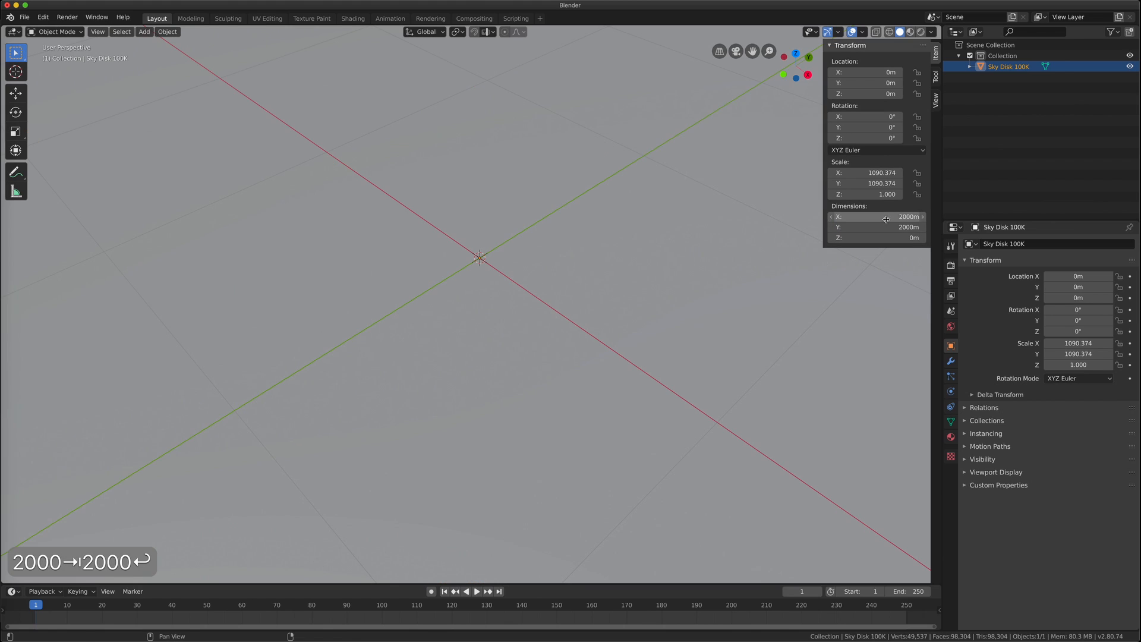
scroll(532, 313, "down", 18)
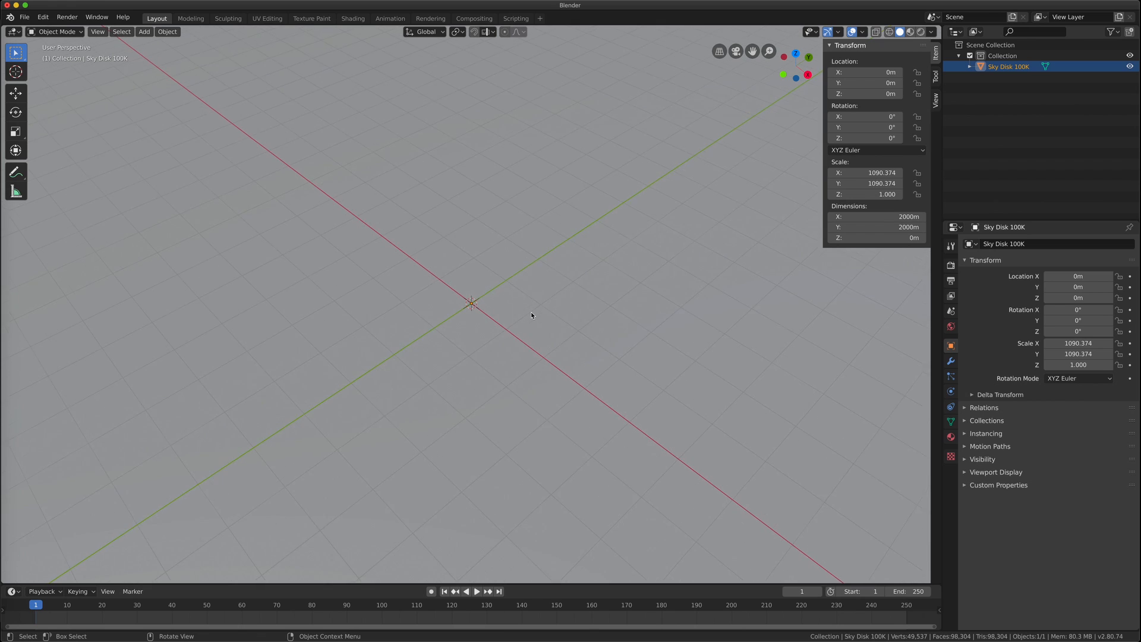
scroll(532, 315, "down", 10)
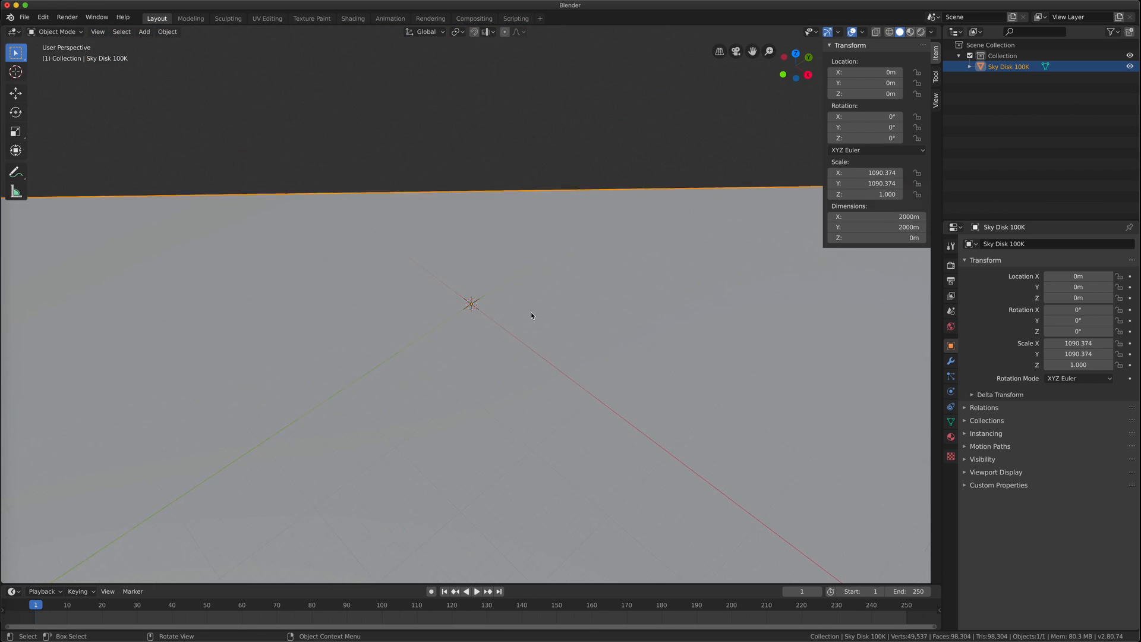
scroll(531, 315, "down", 5)
Set the viewport Clip End to 10000 m so the whole disk shows
left_click(936, 100)
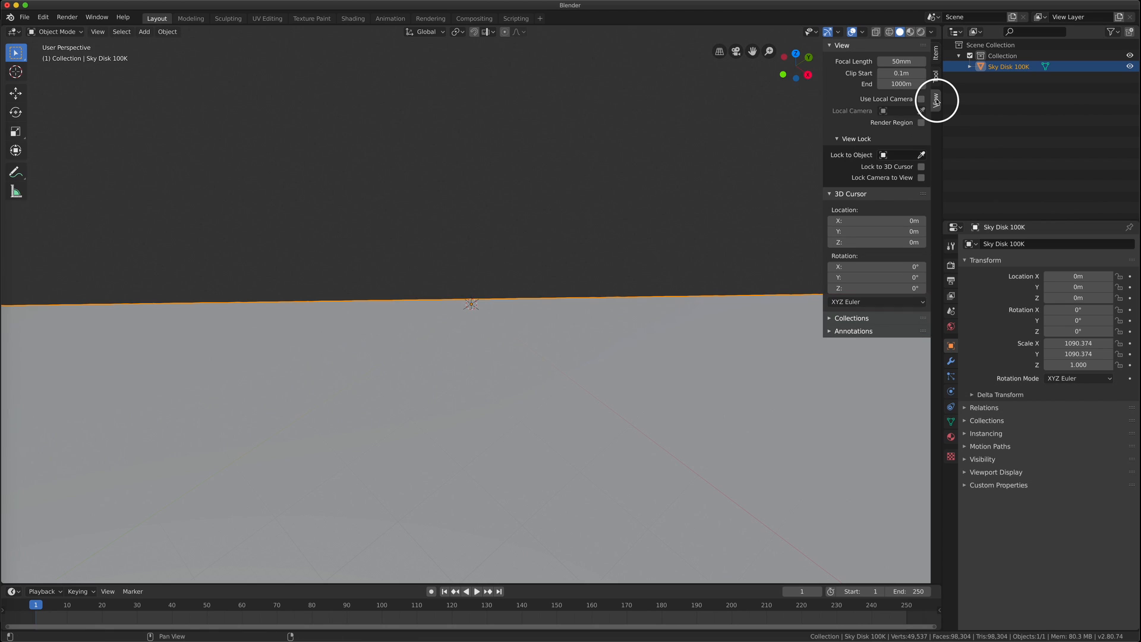
left_click_drag(901, 84, 932, 84)
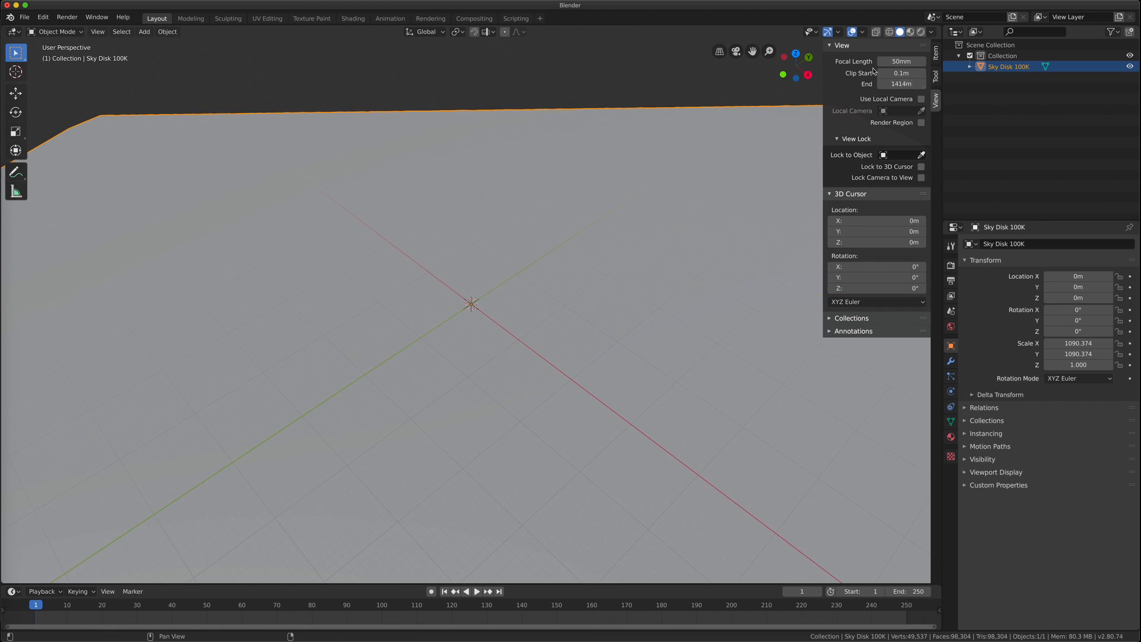
left_click(902, 87)
type("1000")
key("Return")
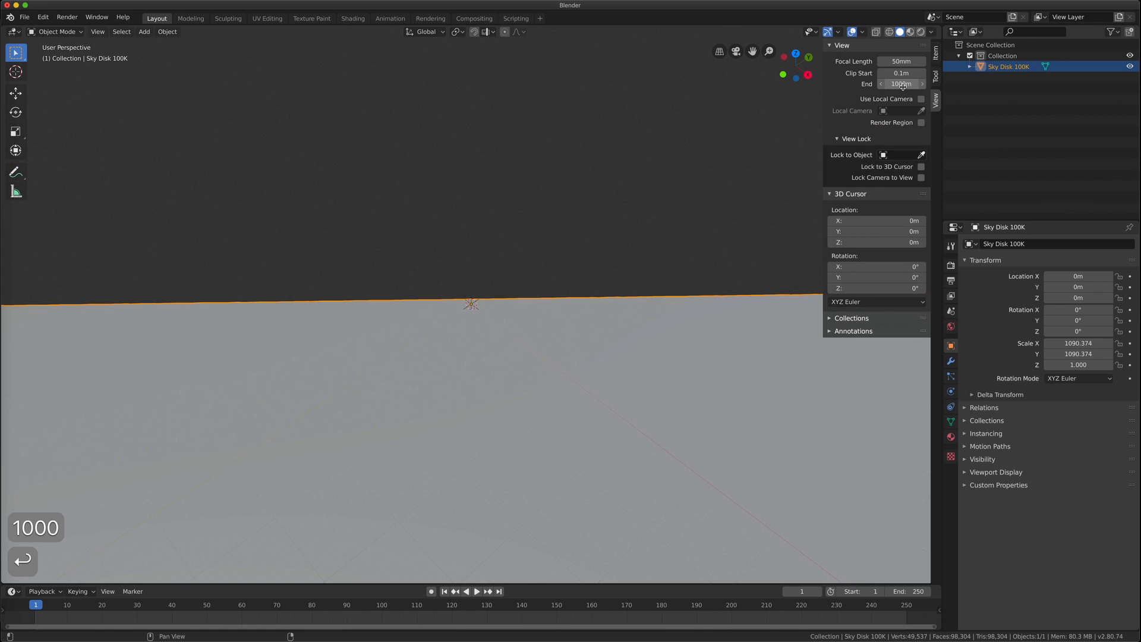
left_click(896, 83)
type("0")
key("Return")
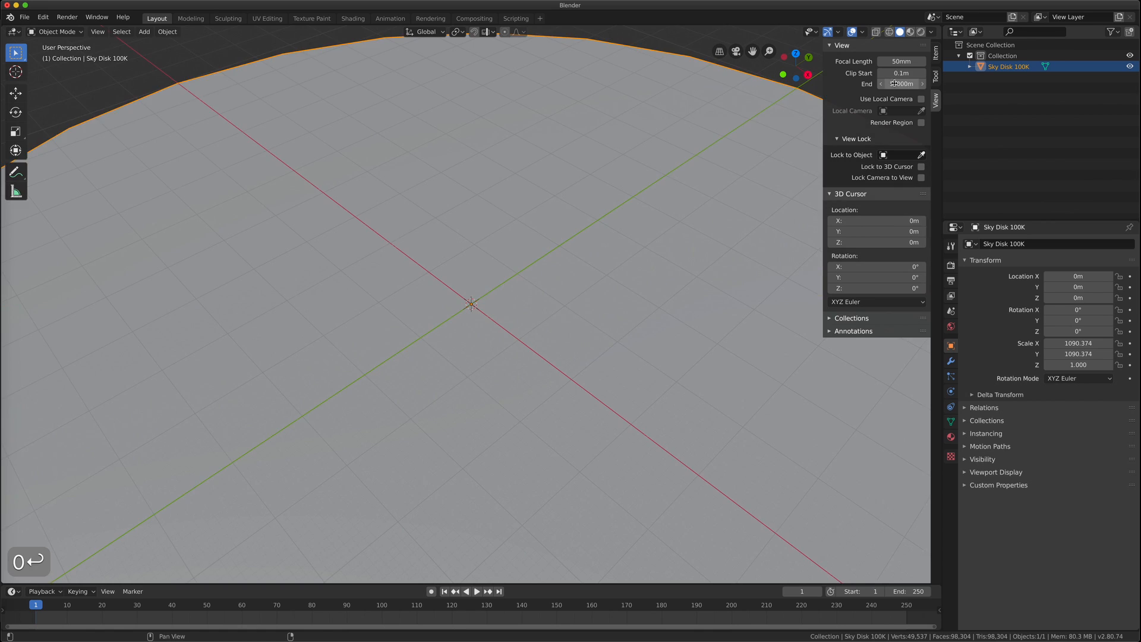
scroll(521, 321, "down", 6)
middle_click_drag(489, 325, 461, 280)
scroll(461, 280, "up", 1)
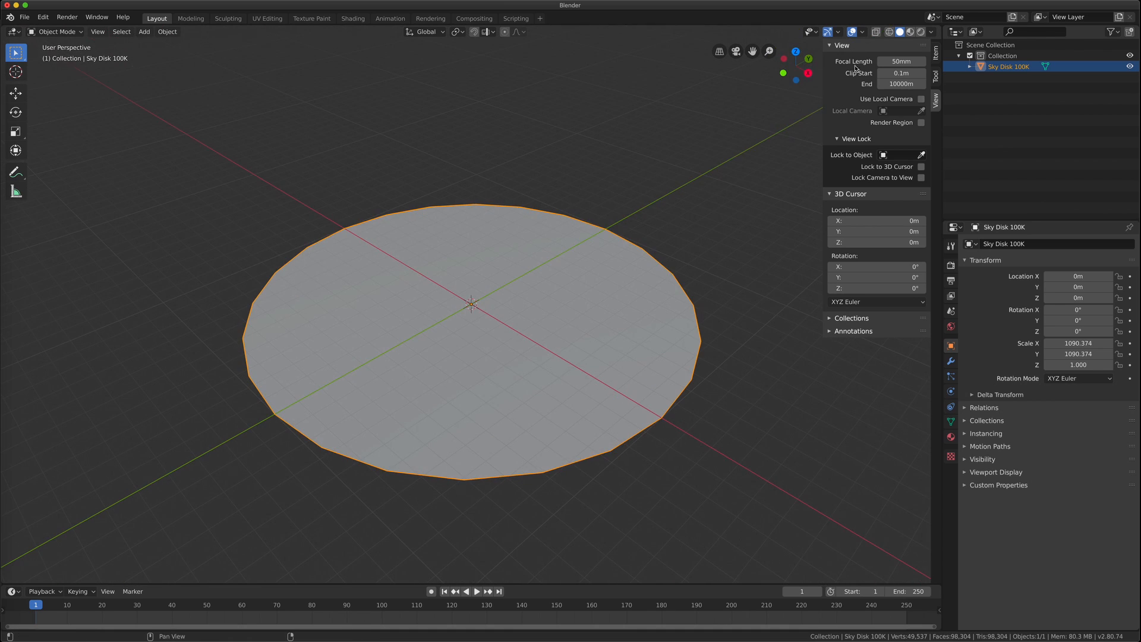
Turn on the Wireframe viewport overlay
left_click(862, 32)
left_click(798, 212)
left_click(637, 164)
scroll(524, 274, "up", 1)
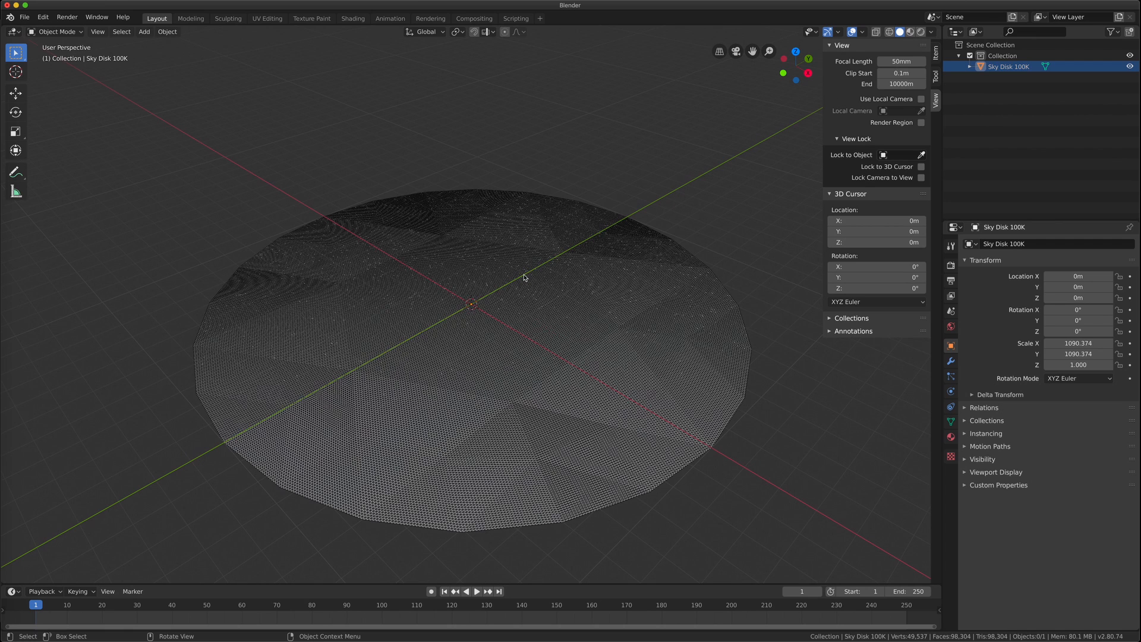
left_click(935, 53)
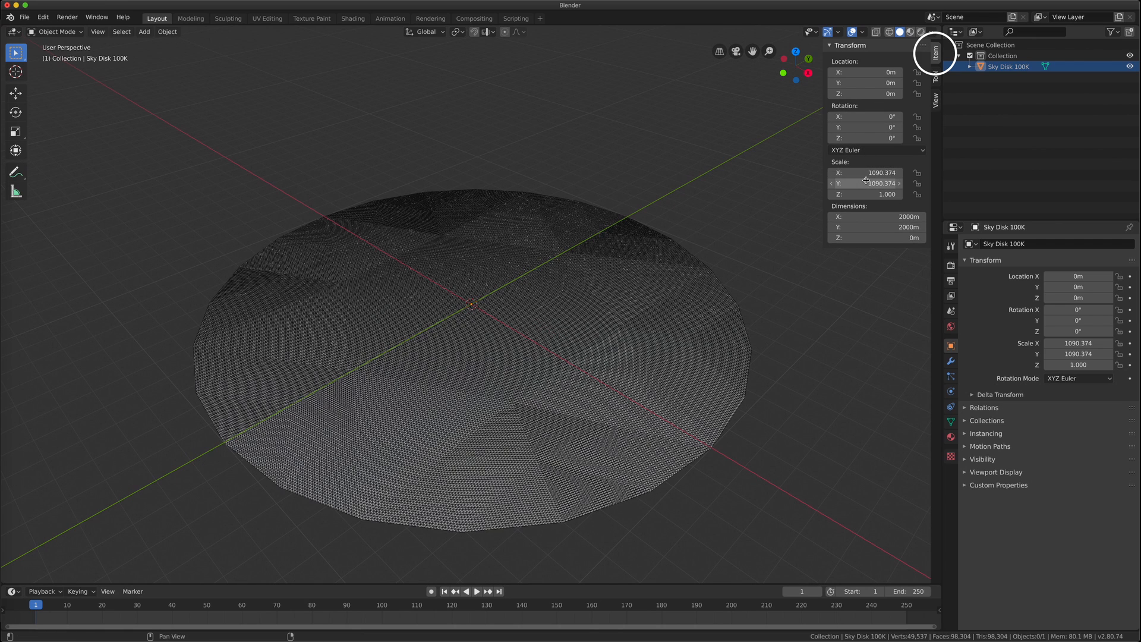
Apply the selected disk's scale via Object > Apply > Scale
left_click(492, 230)
left_click(168, 32)
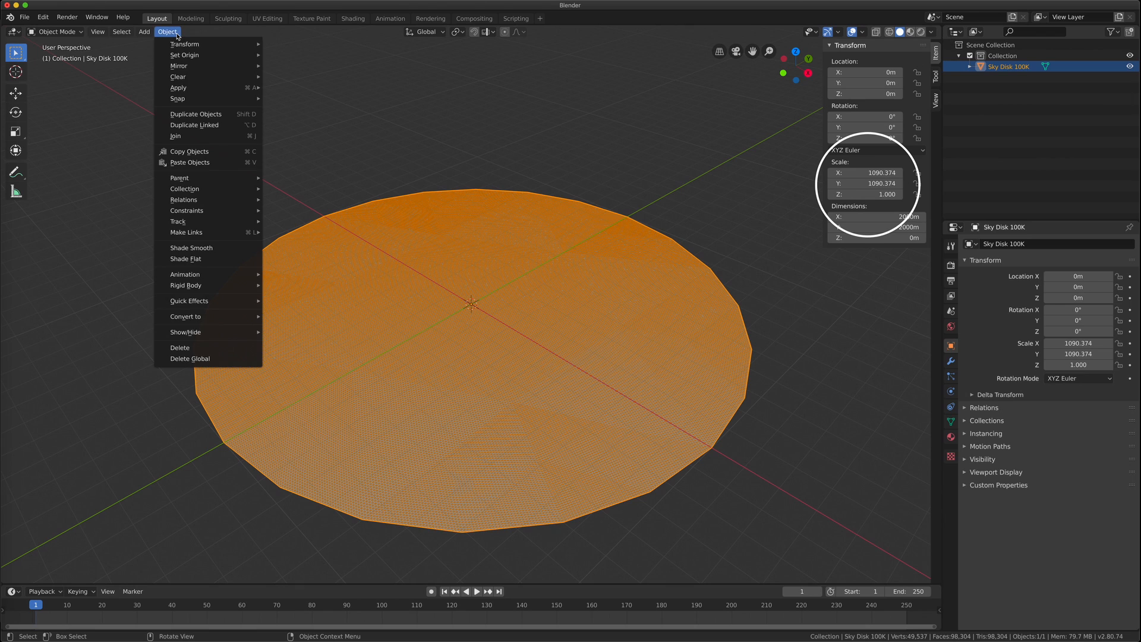
mouse_move(183, 48)
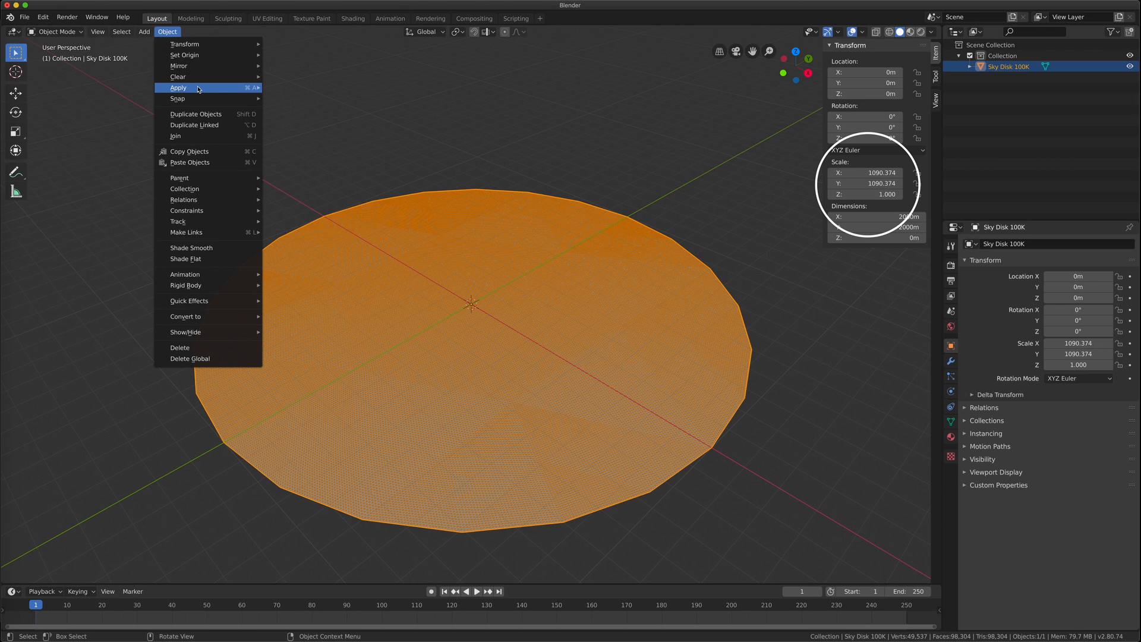
mouse_move(198, 88)
left_click(316, 112)
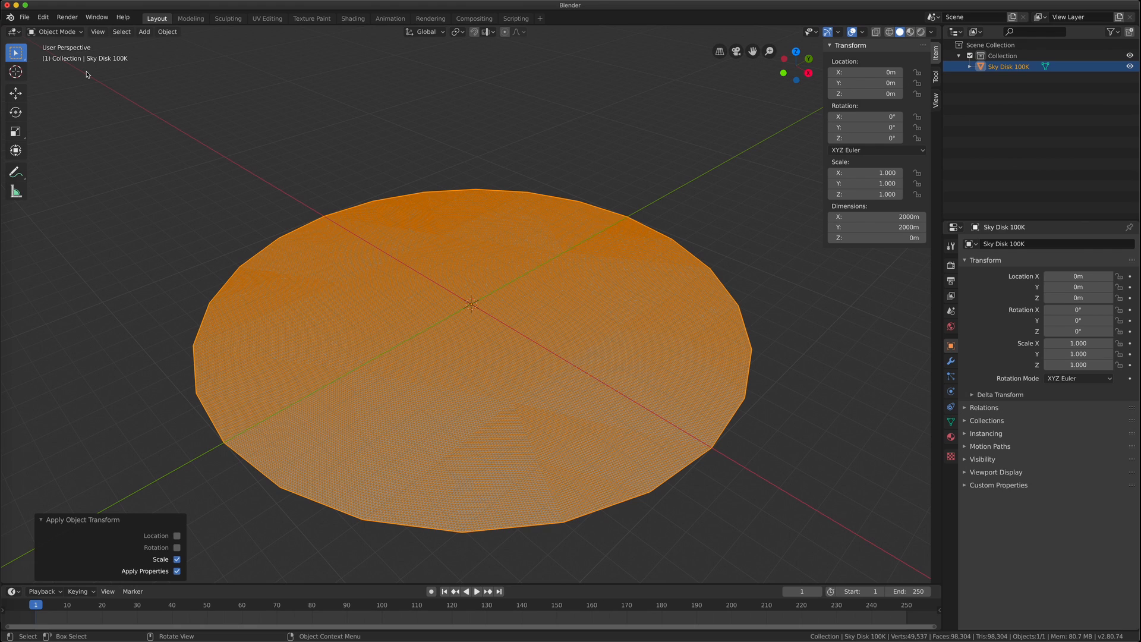
Export the disk as 'Sky Disk 100K' FBX with FBX All scaling and Apply Transform enabled
left_click(24, 17)
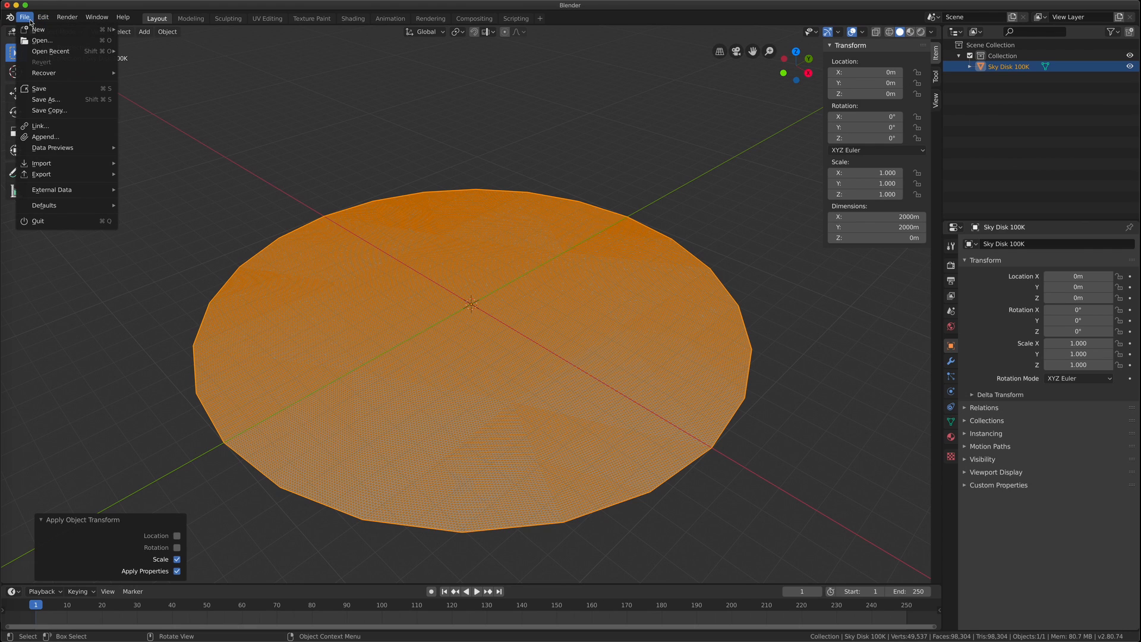
mouse_move(71, 174)
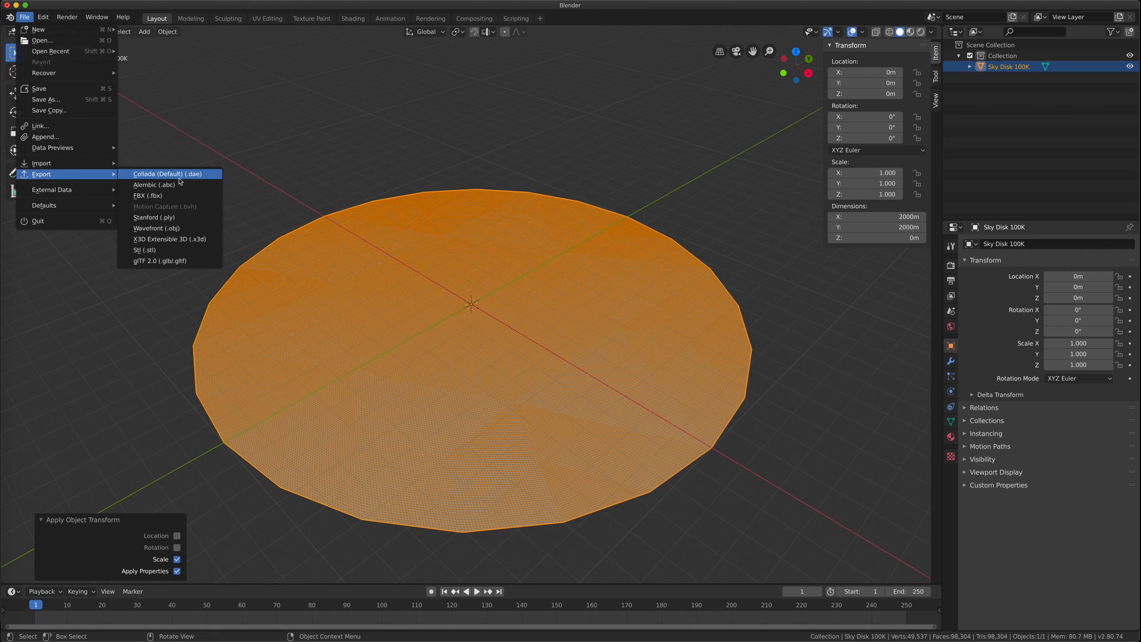
left_click(169, 195)
left_click(146, 58)
type("Sky")
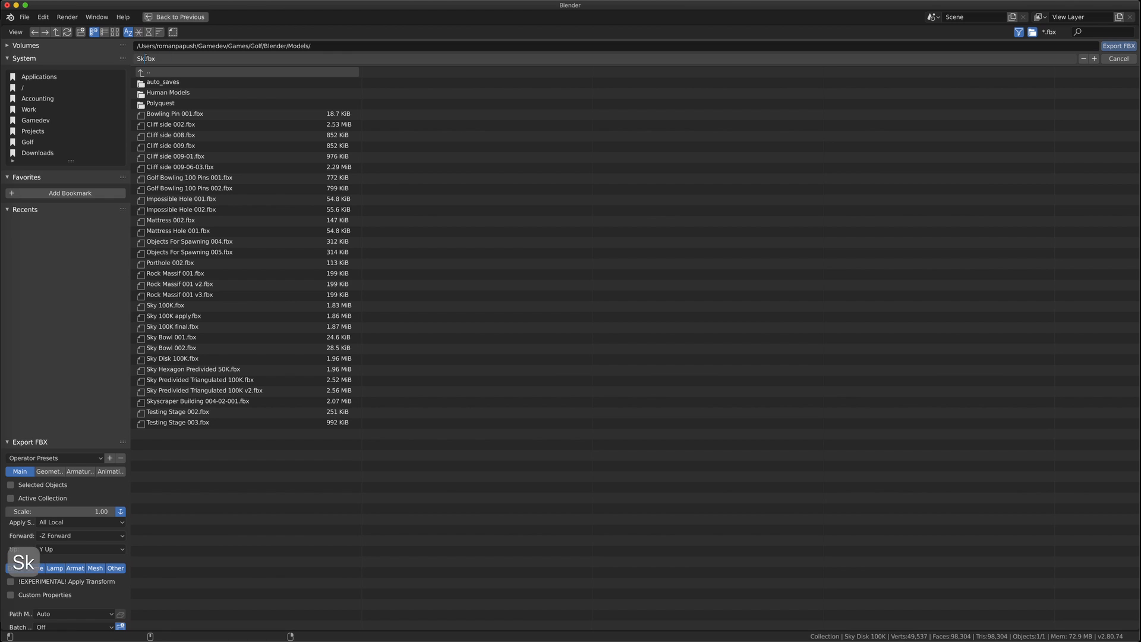
type(" Disk 100K")
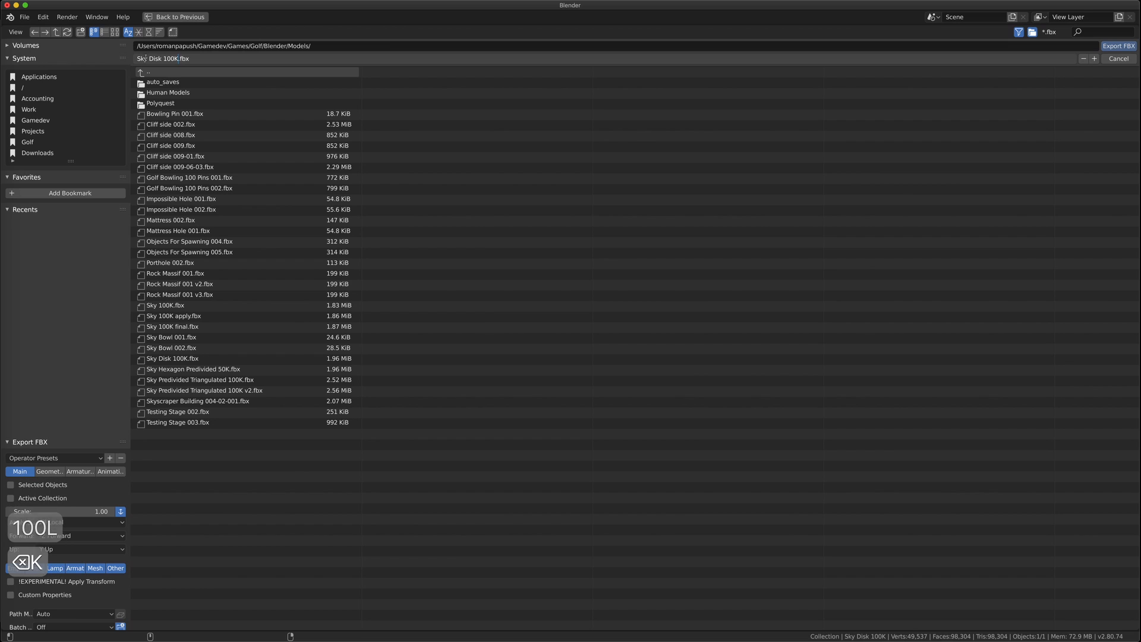
key("Return")
left_click(80, 522)
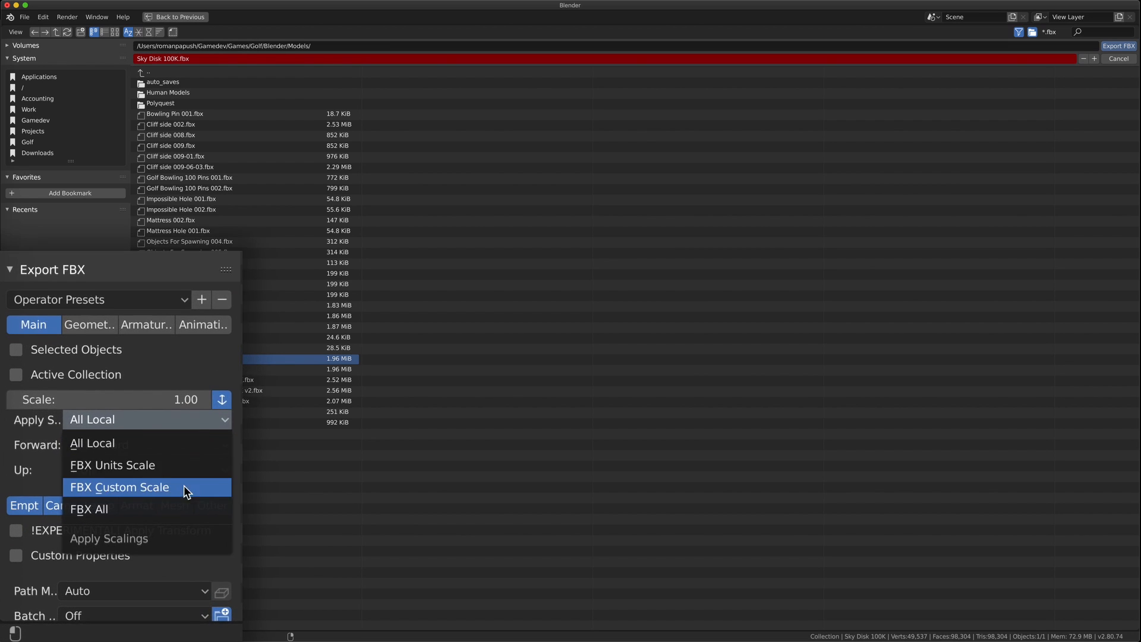
left_click(192, 498)
left_click(17, 523)
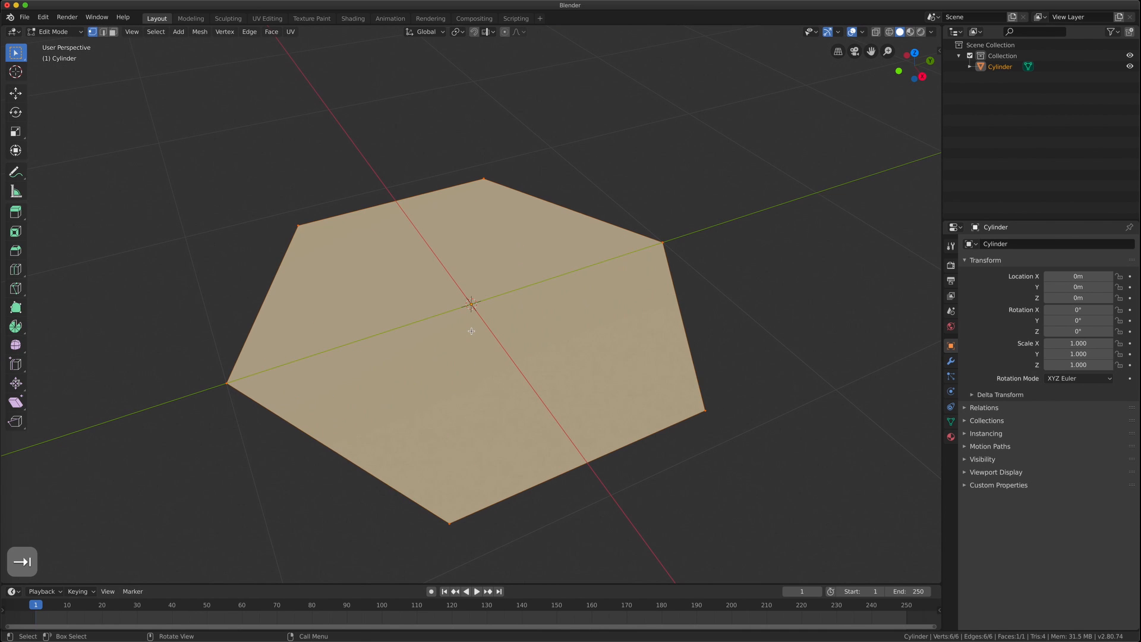
Add a Subdivision Surface modifier at viewport level 6 and enable the Wireframe overlay
key("Tab")
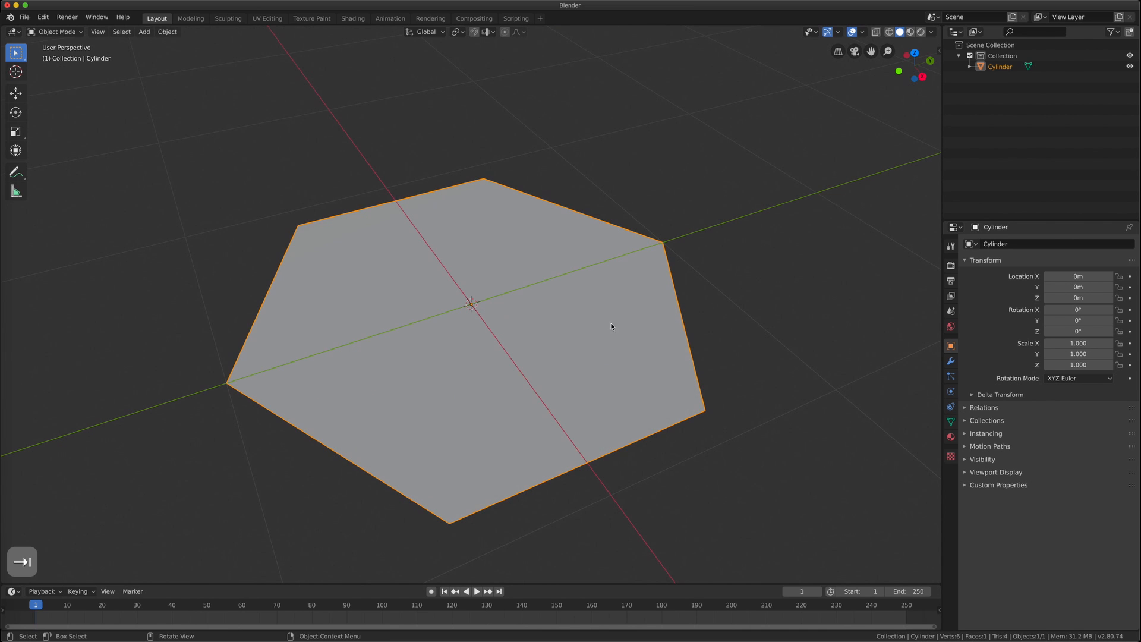
left_click(950, 361)
left_click(1004, 243)
left_click(936, 420)
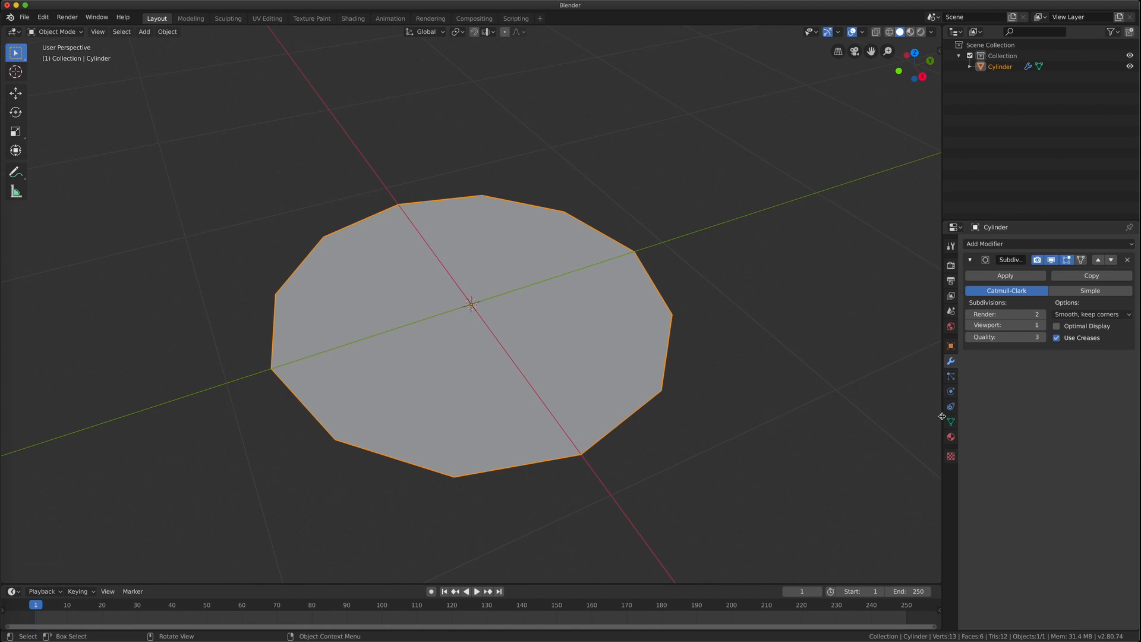
left_click(862, 31)
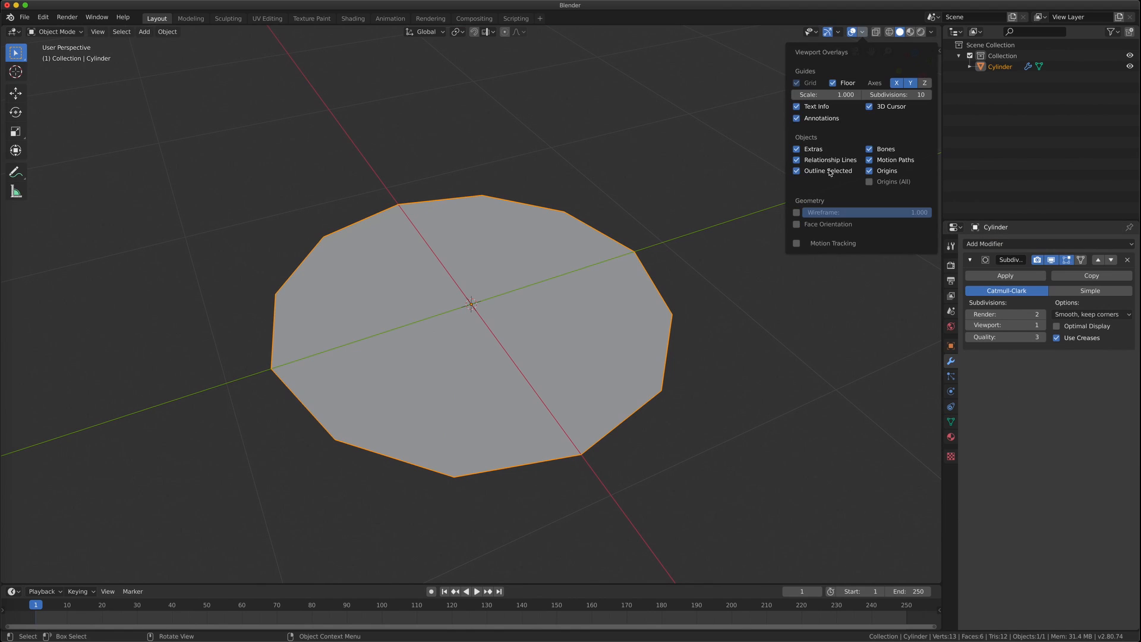
left_click(796, 212)
left_click(1044, 326)
left_click(1044, 326)
left_click(1044, 326)
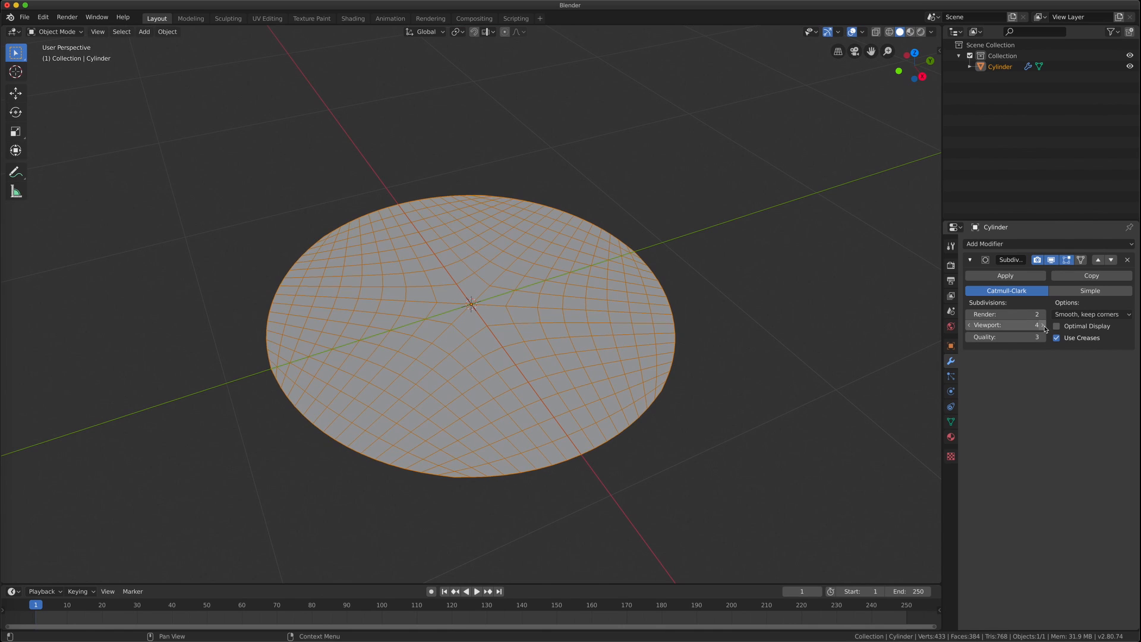
left_click(1044, 326)
left_click(1044, 326)
scroll(526, 342, "down", 5)
scroll(525, 342, "up", 5)
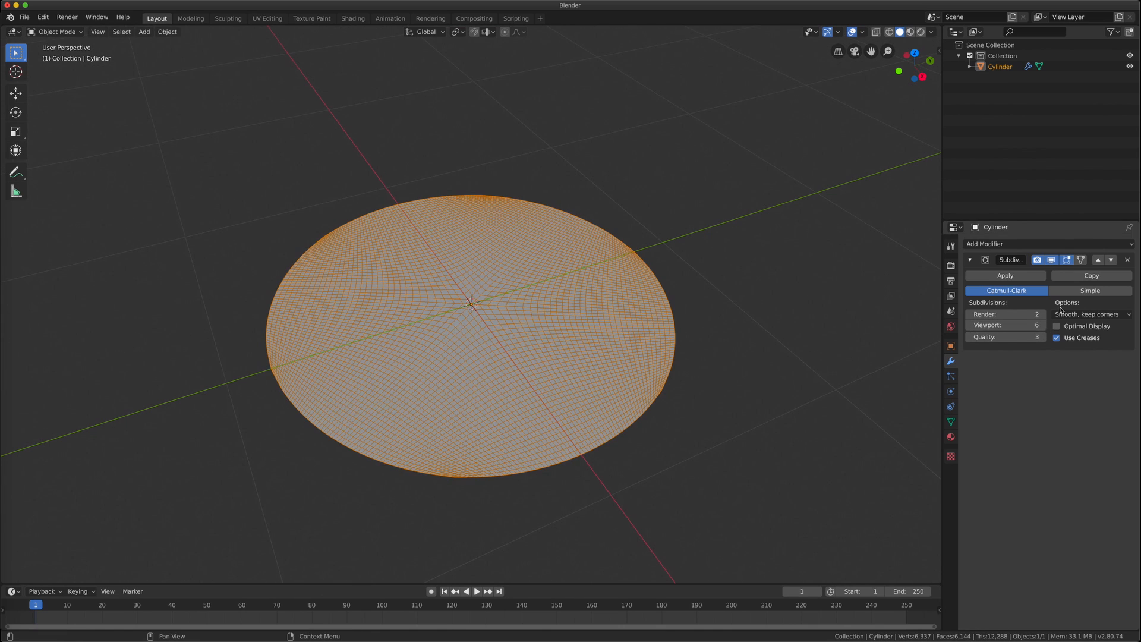
Add a second Subdivision Surface modifier with viewport level 2
left_click(1031, 245)
left_click(909, 408)
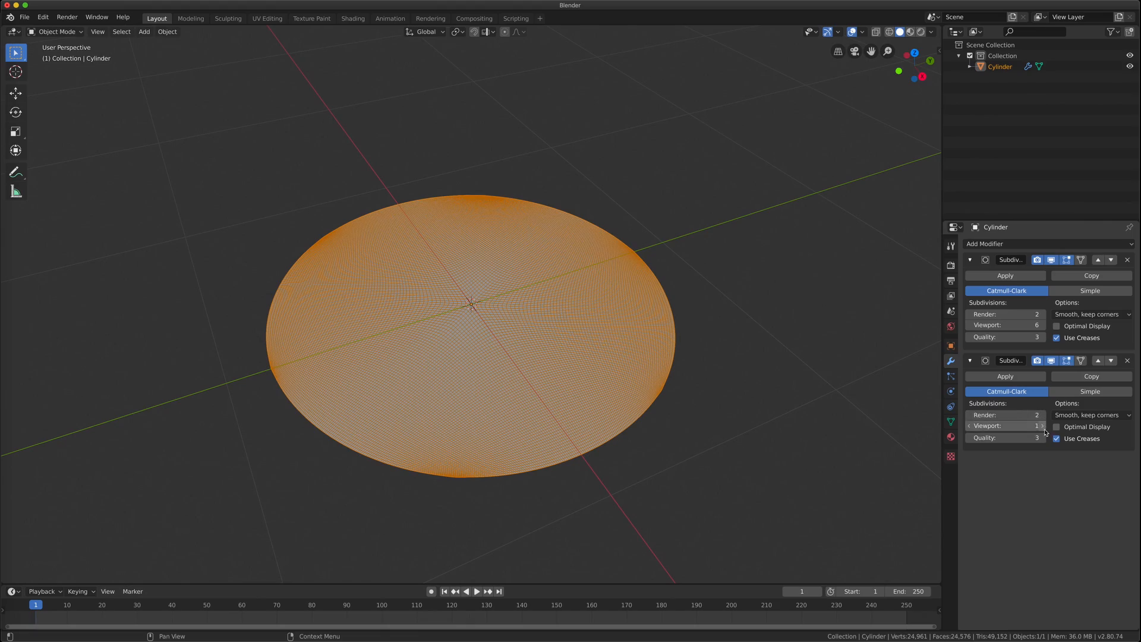
left_click(1043, 426)
scroll(480, 318, "up", 4)
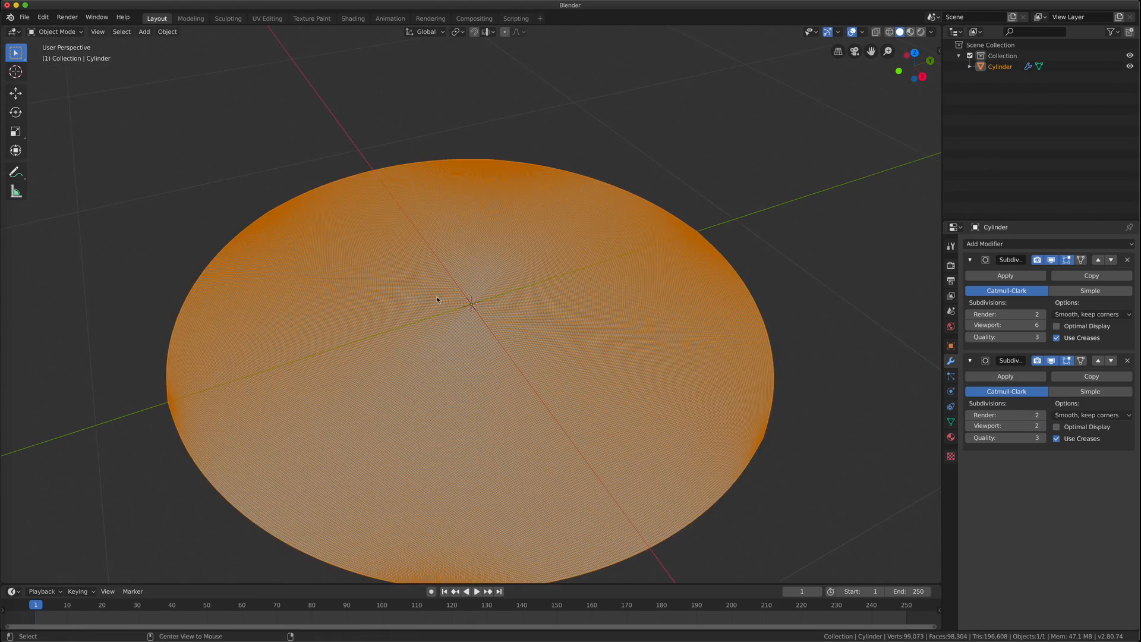
key("KP_7")
mouse_move(517, 390)
middle_mouse_down()
mouse_move(469, 362)
mouse_move(848, 351)
mouse_move(745, 502)
mouse_move(555, 451)
mouse_move(298, 460)
mouse_move(515, 400)
mouse_move(503, 382)
middle_mouse_up()
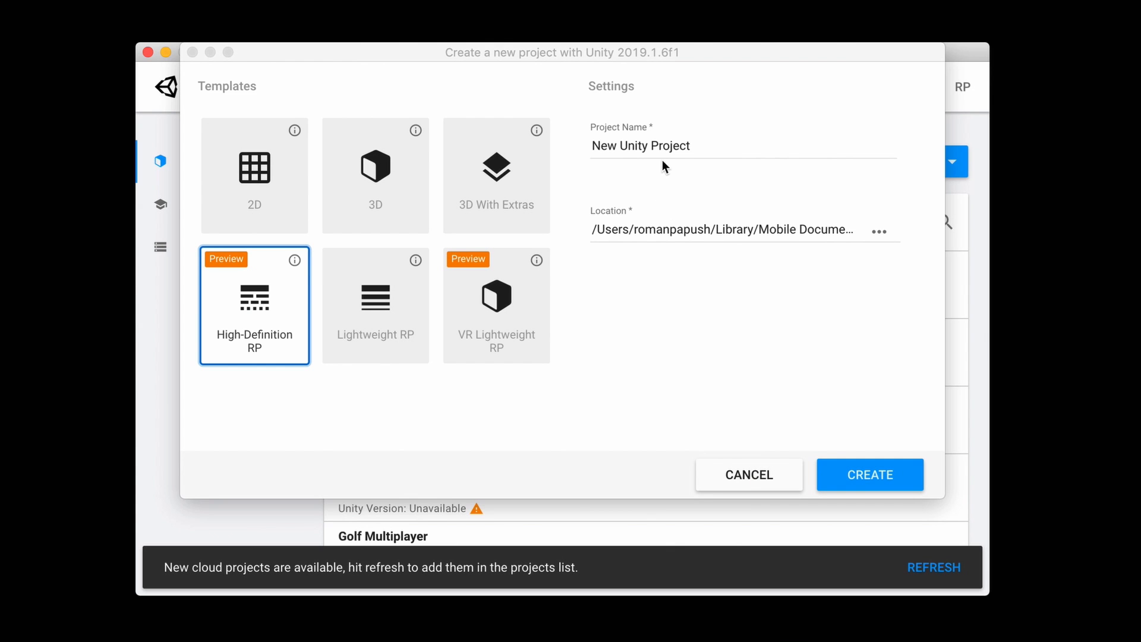
Name the new High-Definition RP project 'Sky Shader' and create it
left_click(657, 146)
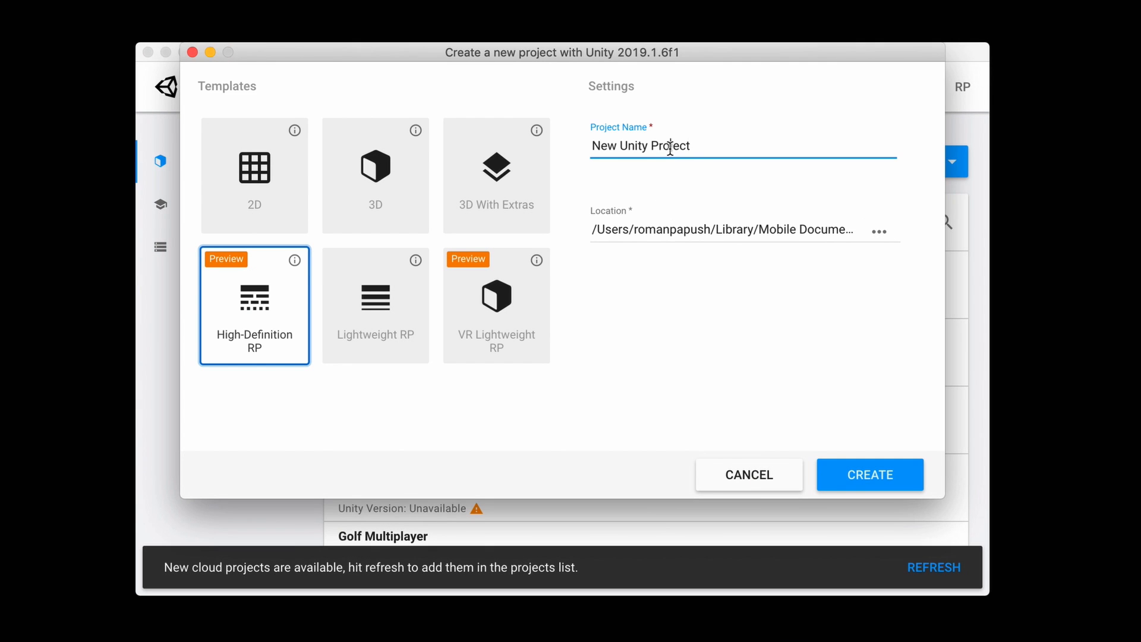
triple_click(670, 145)
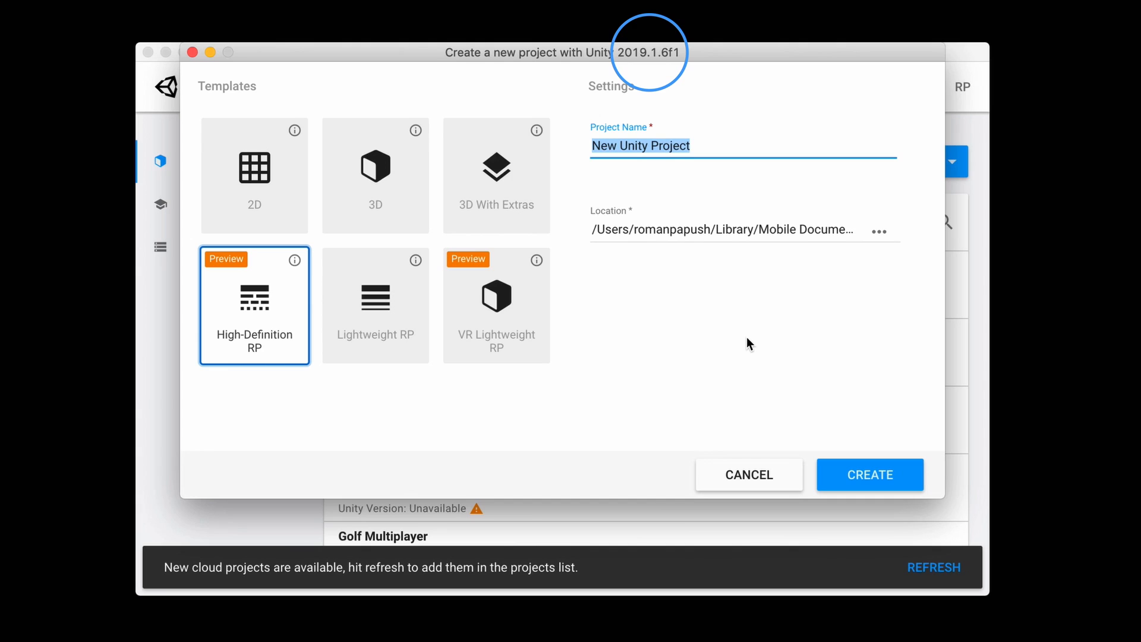
type("Sky ")
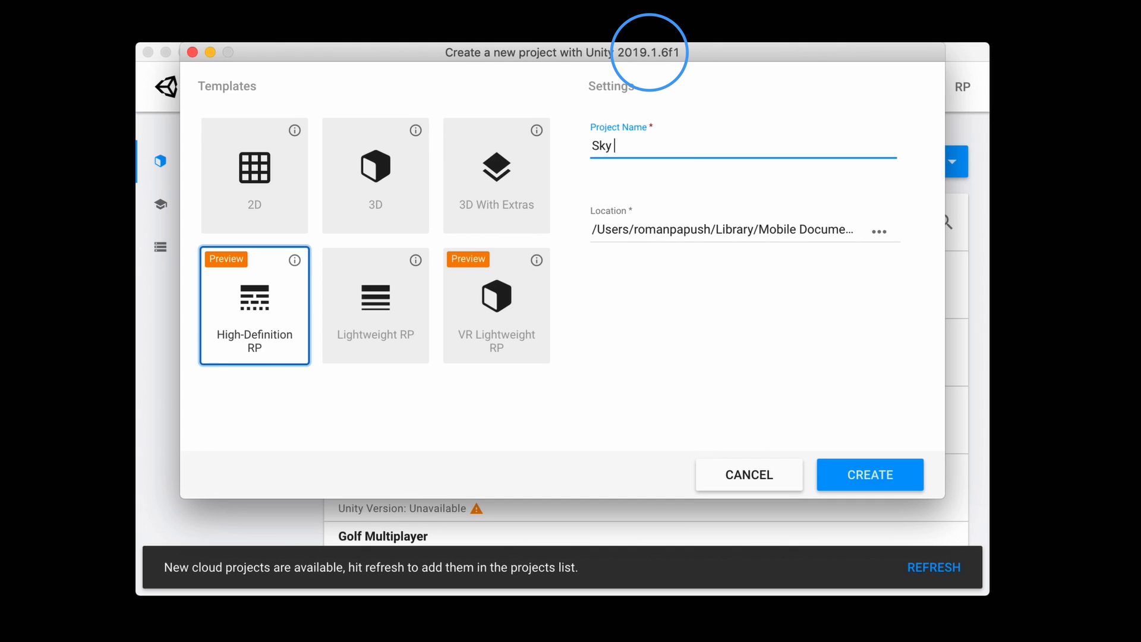
type("Shader")
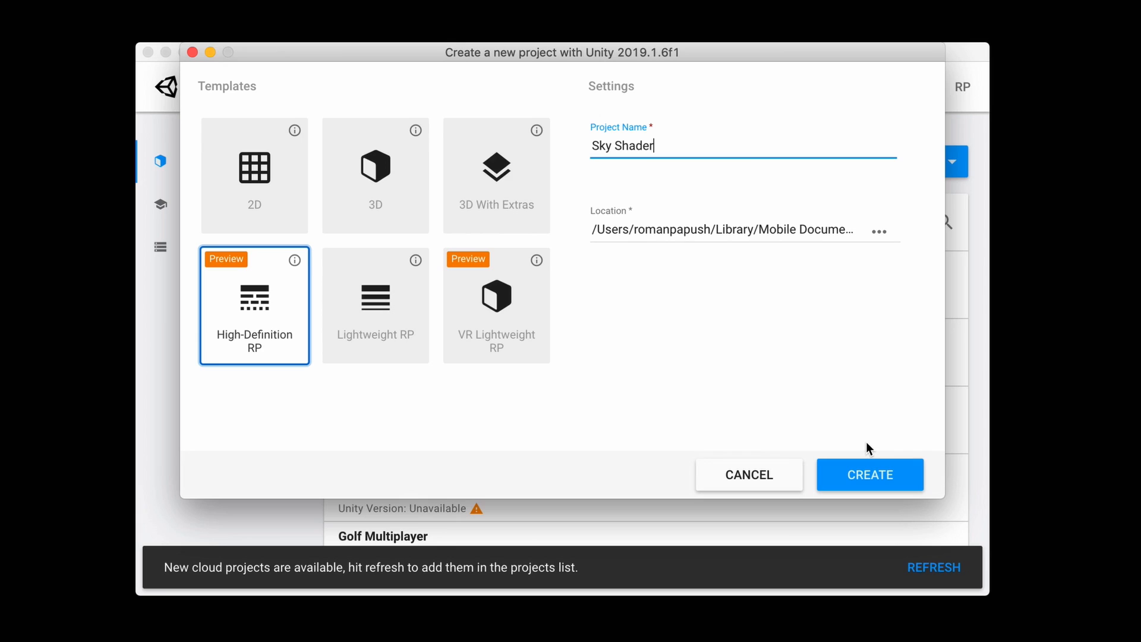
left_click(874, 474)
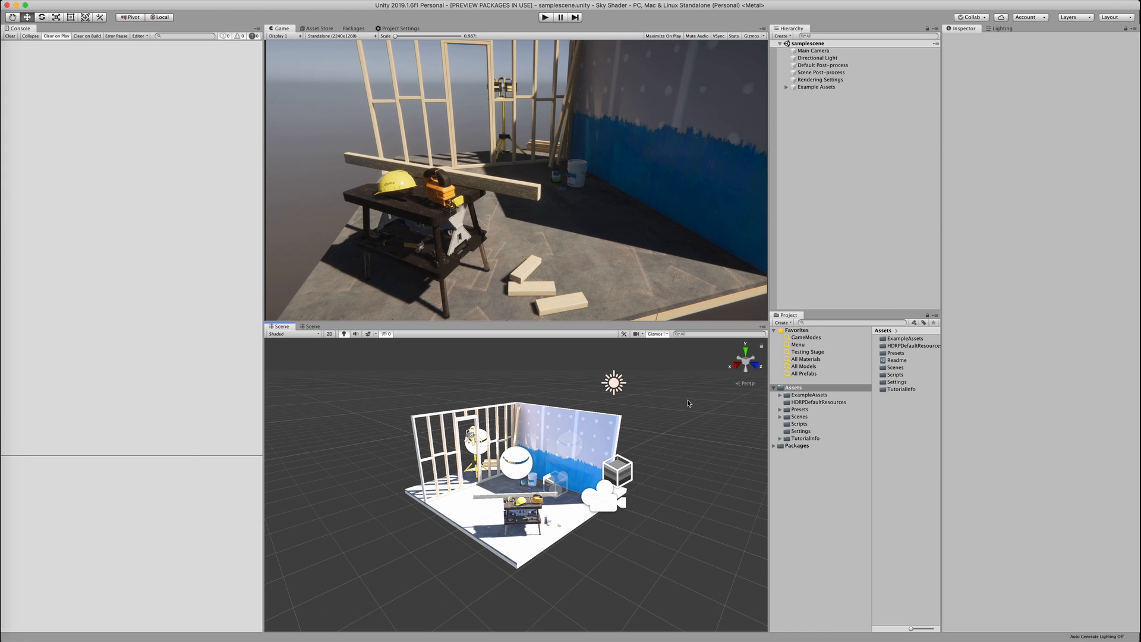
Start a new empty scene and install the Shader Graph package from Package Manager
key("super+n")
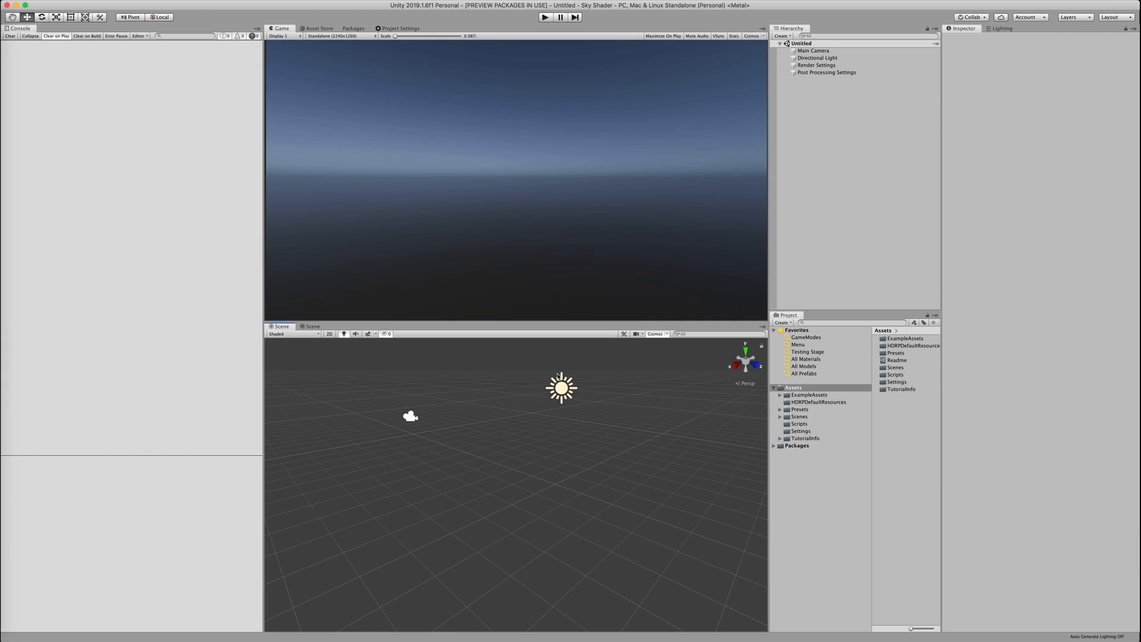
left_click(252, 5)
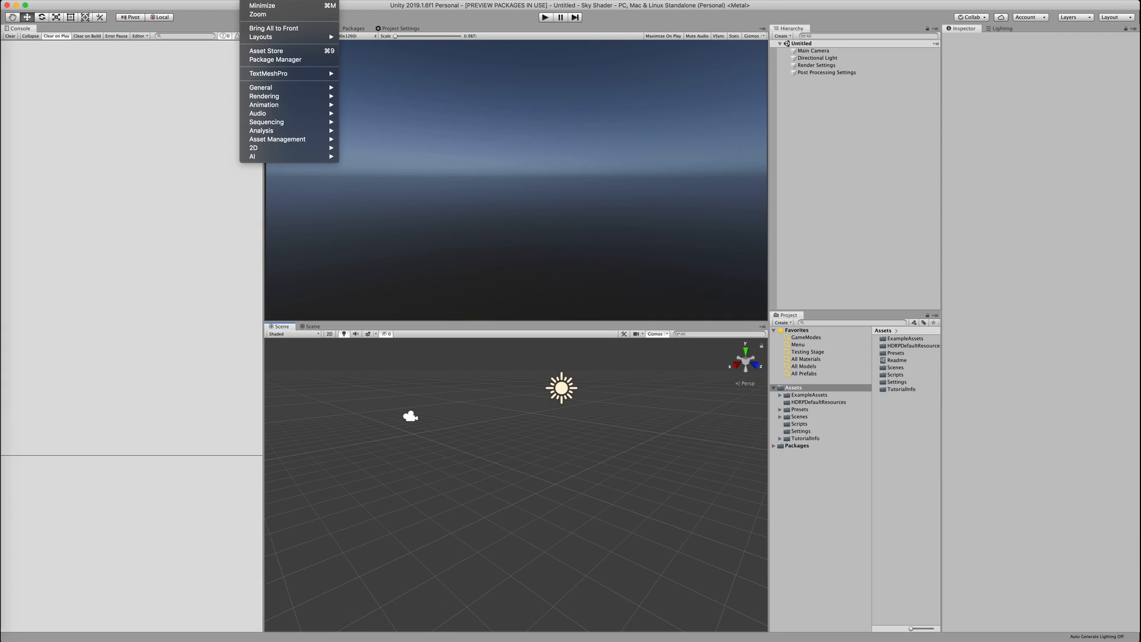
left_click(290, 60)
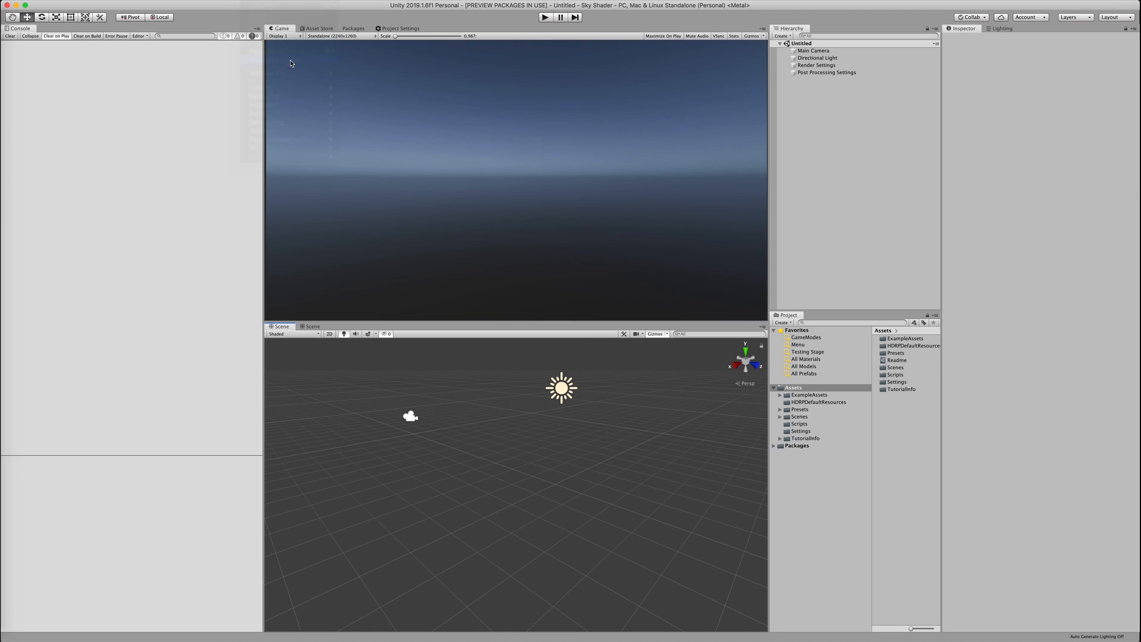
scroll(290, 64, "down", 15)
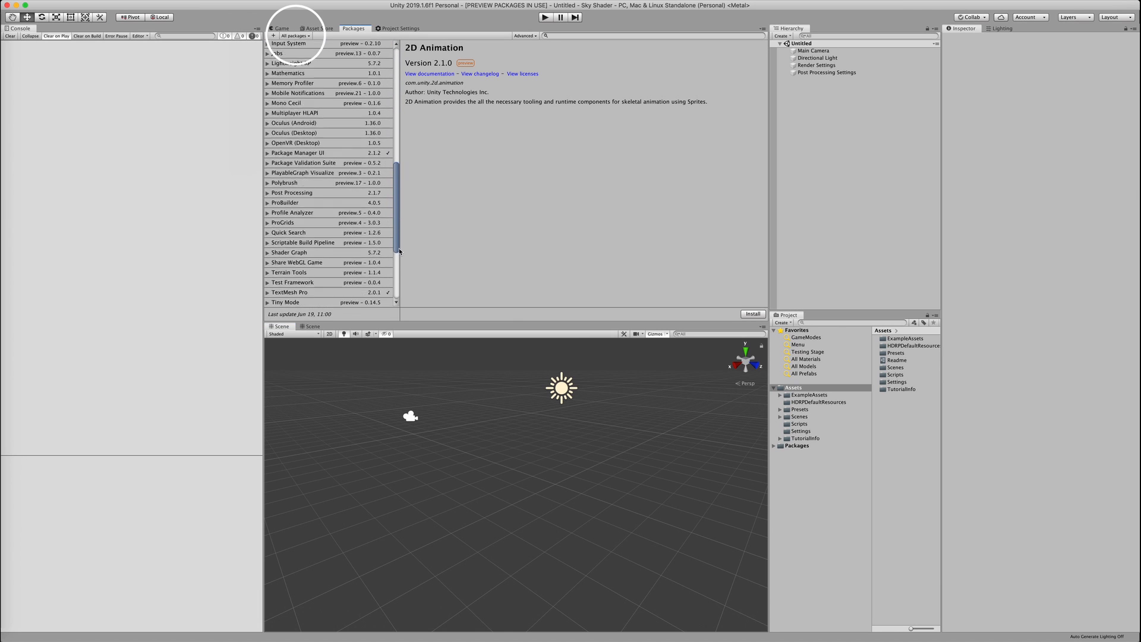
scroll(392, 254, "down", 1)
left_click(297, 159)
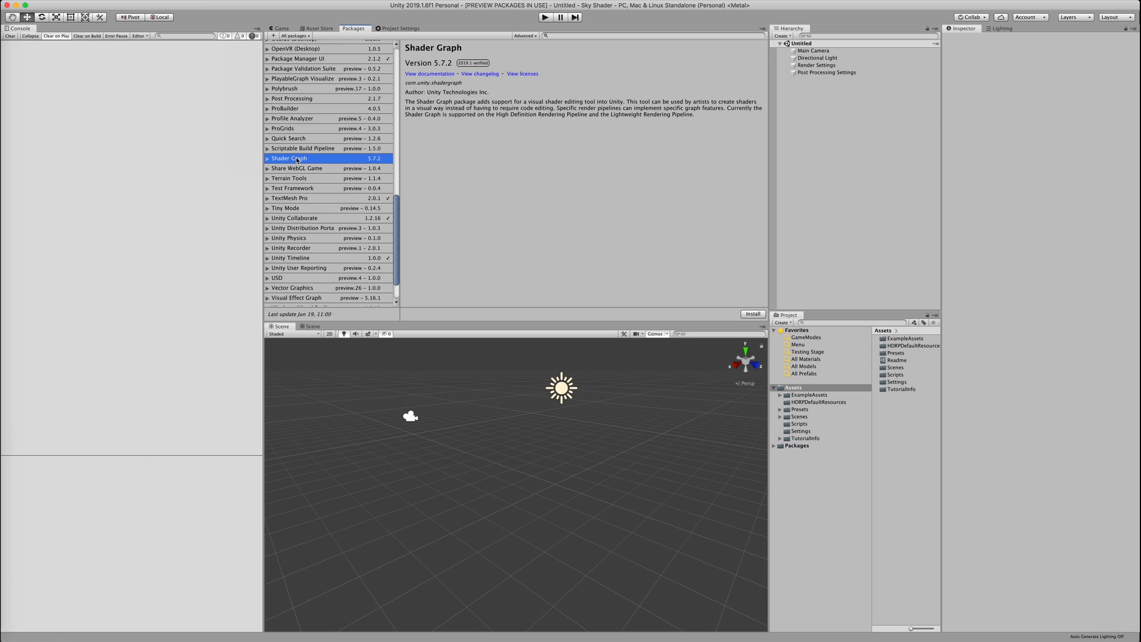
left_click(743, 315)
Create a new folder named 'Shaders' inside Assets
right_click(805, 387)
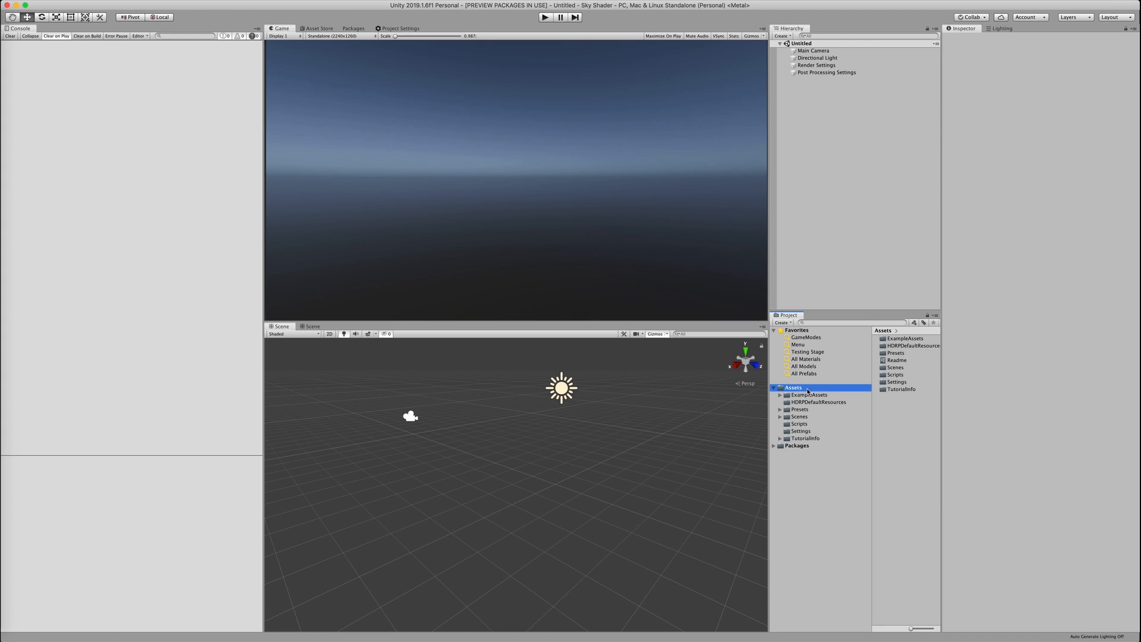
mouse_move(814, 391)
left_click(930, 277)
type("Shaders")
key("Return")
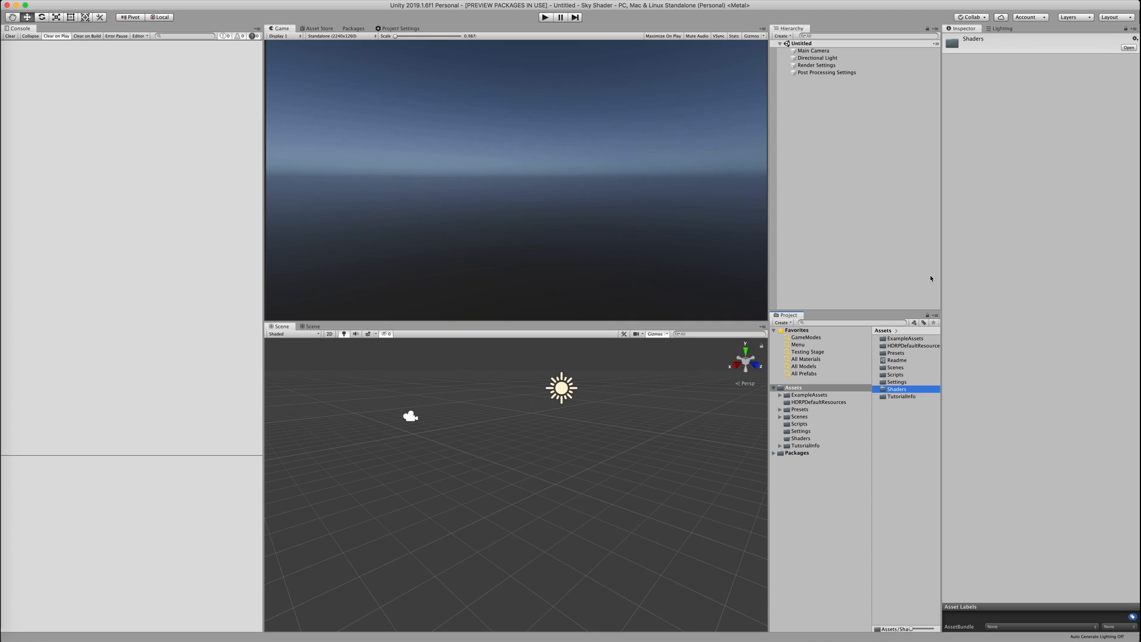
Import Sky Disk 100K.fbx into the Models folder and view its import settings
right_click(809, 391)
mouse_move(817, 392)
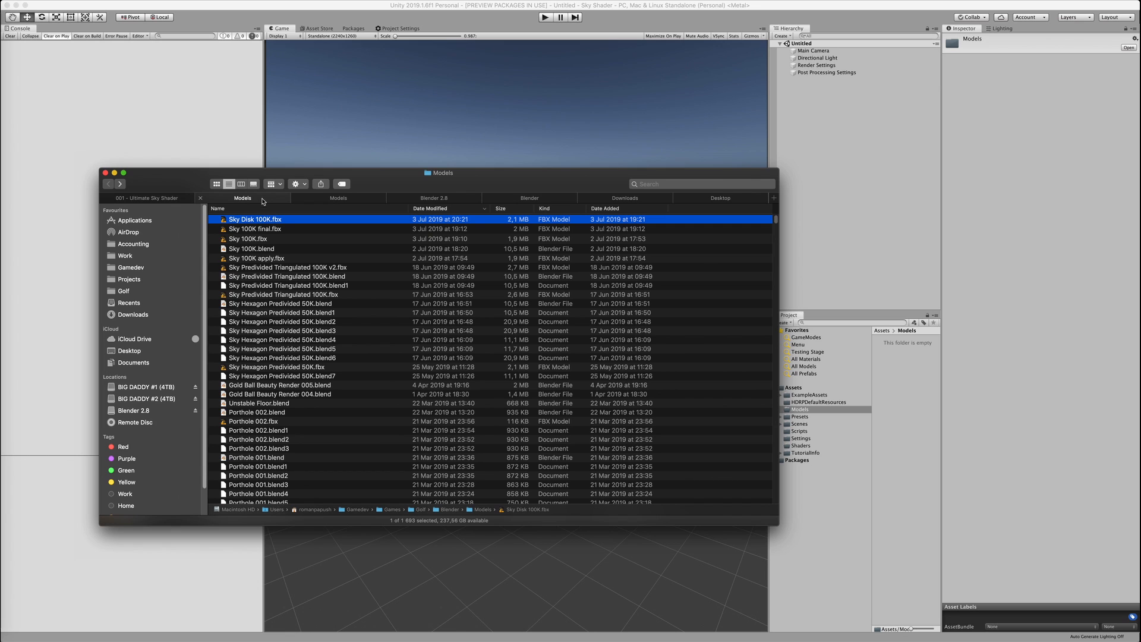
left_click_drag(271, 221, 905, 386)
left_click(906, 386)
left_click(903, 338)
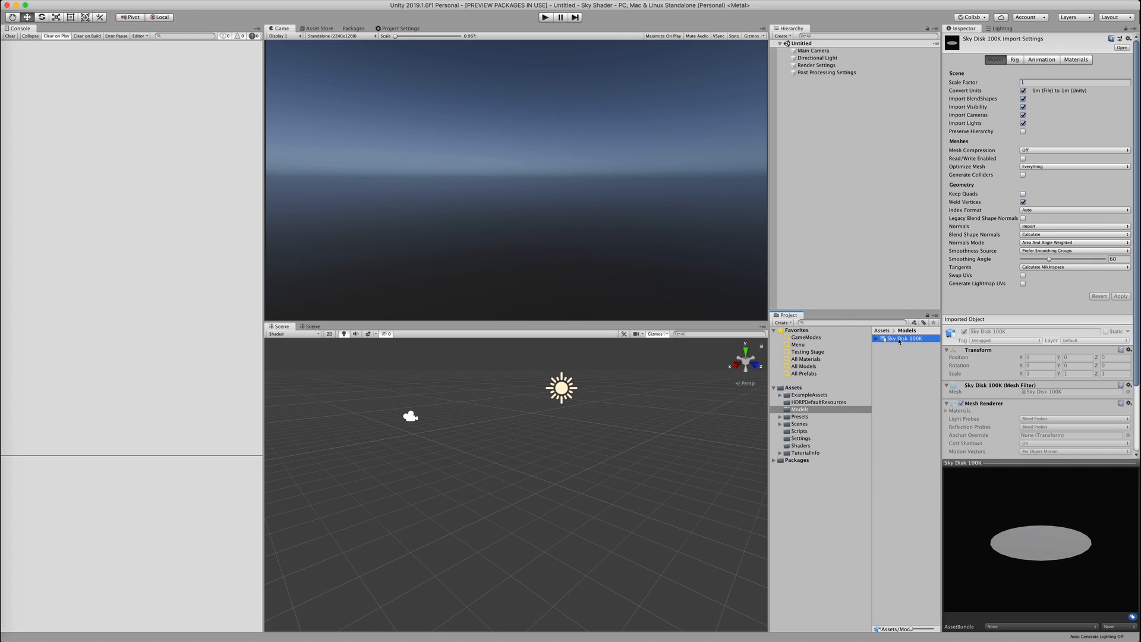
Place the Sky Disk 100K model in the scene, view it as wireframe, then back to shaded
left_click_drag(898, 341, 522, 460)
scroll(526, 476, "down", 3)
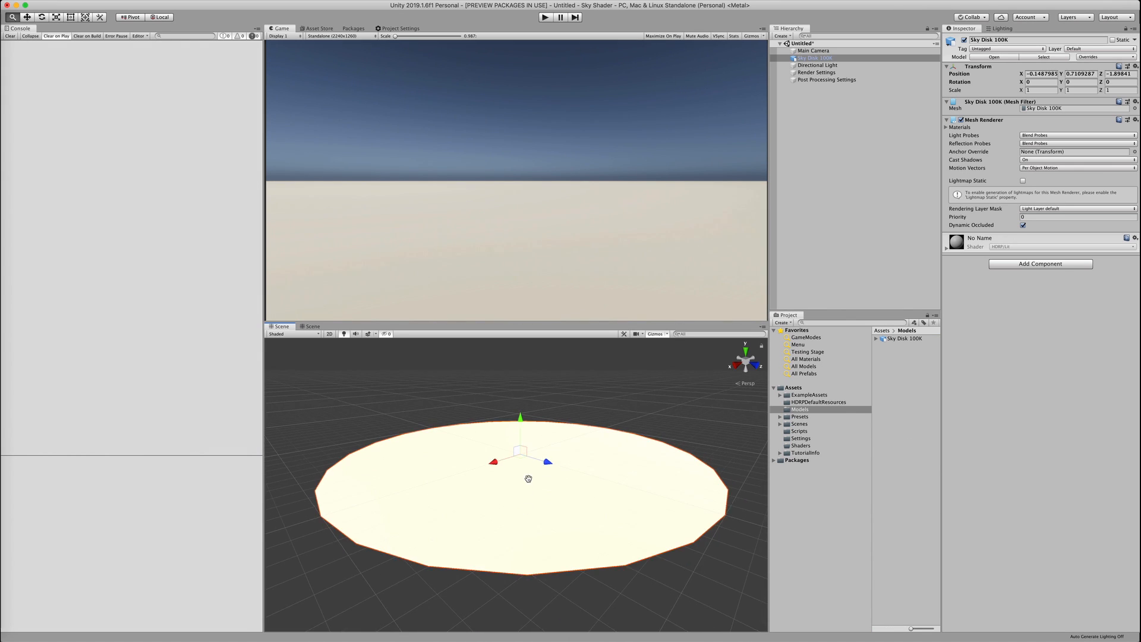
left_click(293, 334)
left_click(295, 355)
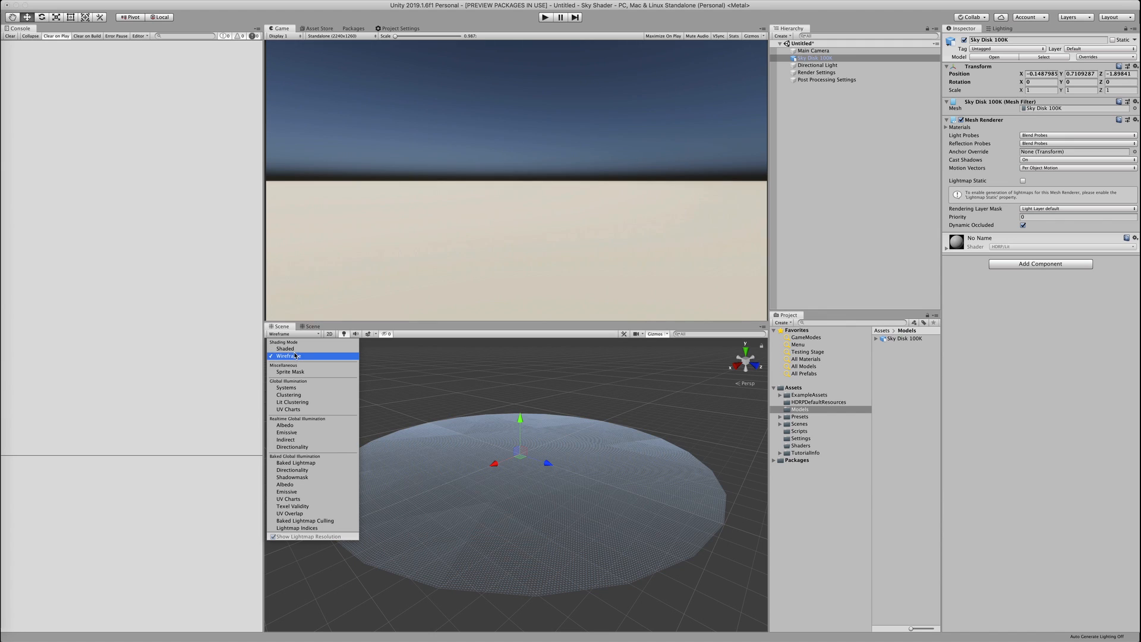
left_click(285, 349)
left_click(572, 372)
Create an HDRP Unlit Graph named 'Clouds' in the Shaders folder
left_click(802, 445)
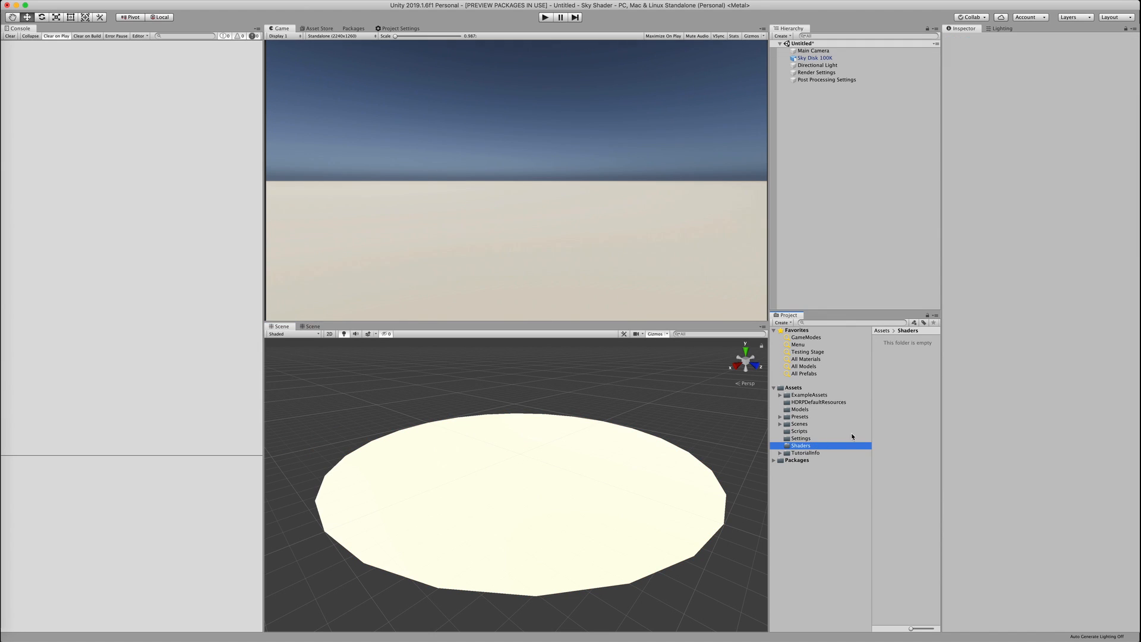
right_click(916, 371)
mouse_move(927, 373)
mouse_move(1045, 298)
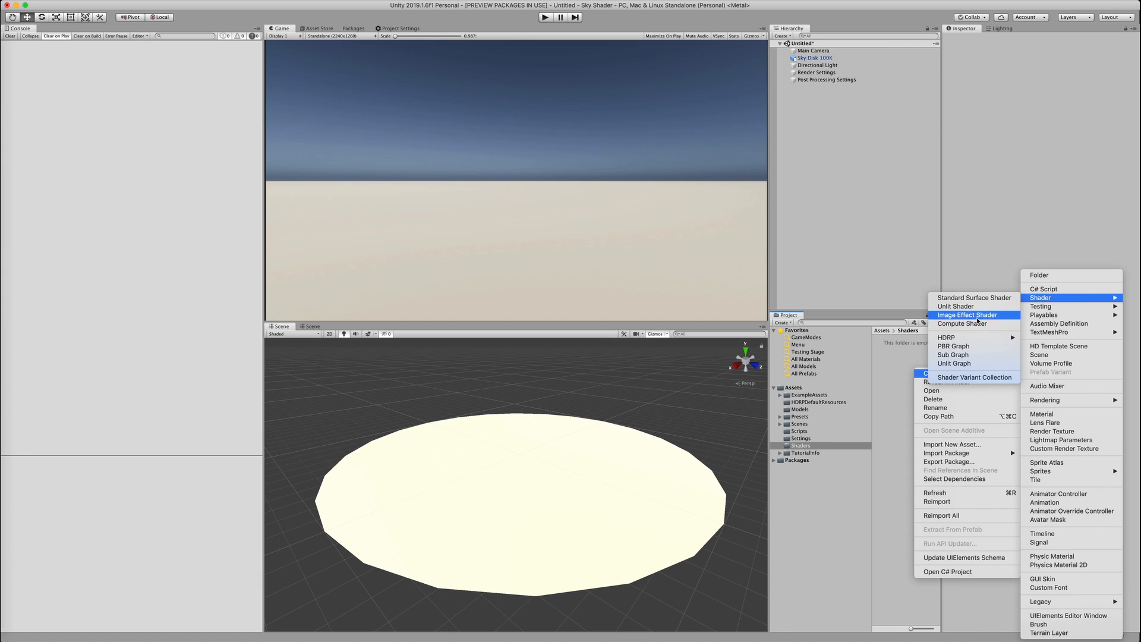
mouse_move(974, 337)
left_click(890, 383)
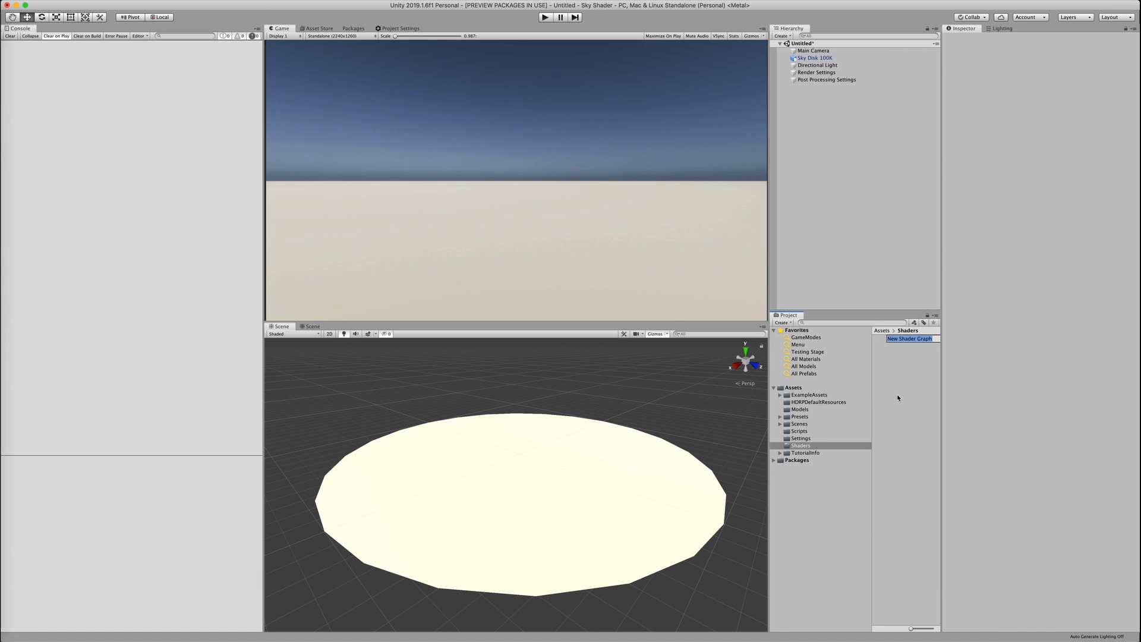
type("Clouds Shader")
key("BackSpace")
key("BackSpace")
key("BackSpace")
key("BackSpace")
key("BackSpace")
key("BackSpace")
key("BackSpace")
key("Return")
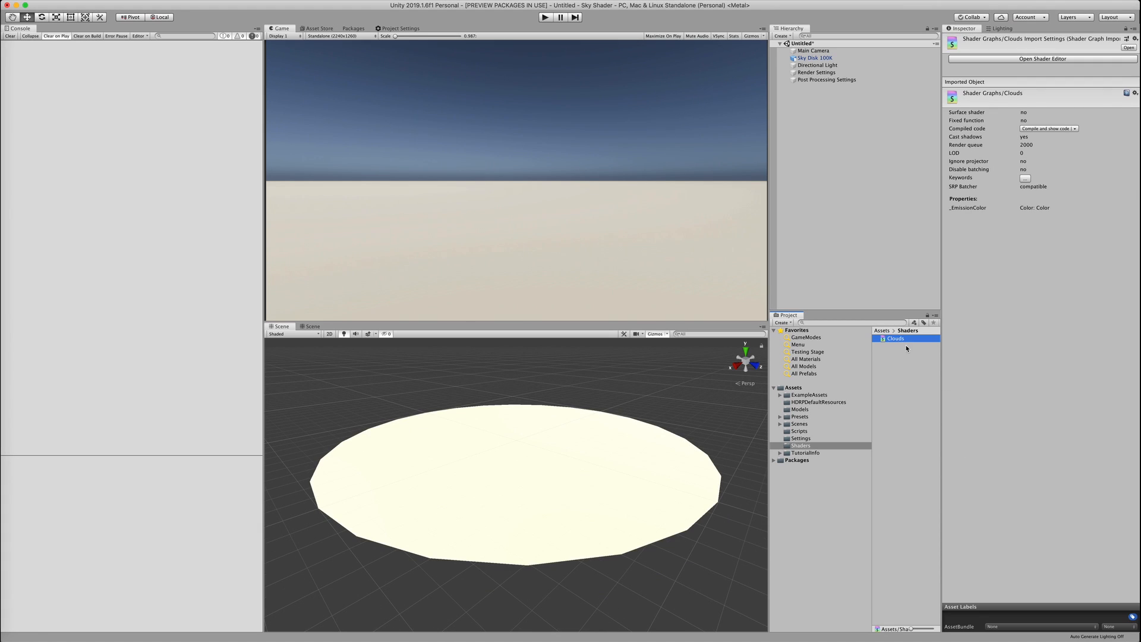
Create a material named 'Clouds' from the Clouds shader graph
right_click(906, 348)
mouse_move(944, 342)
left_click(1057, 354)
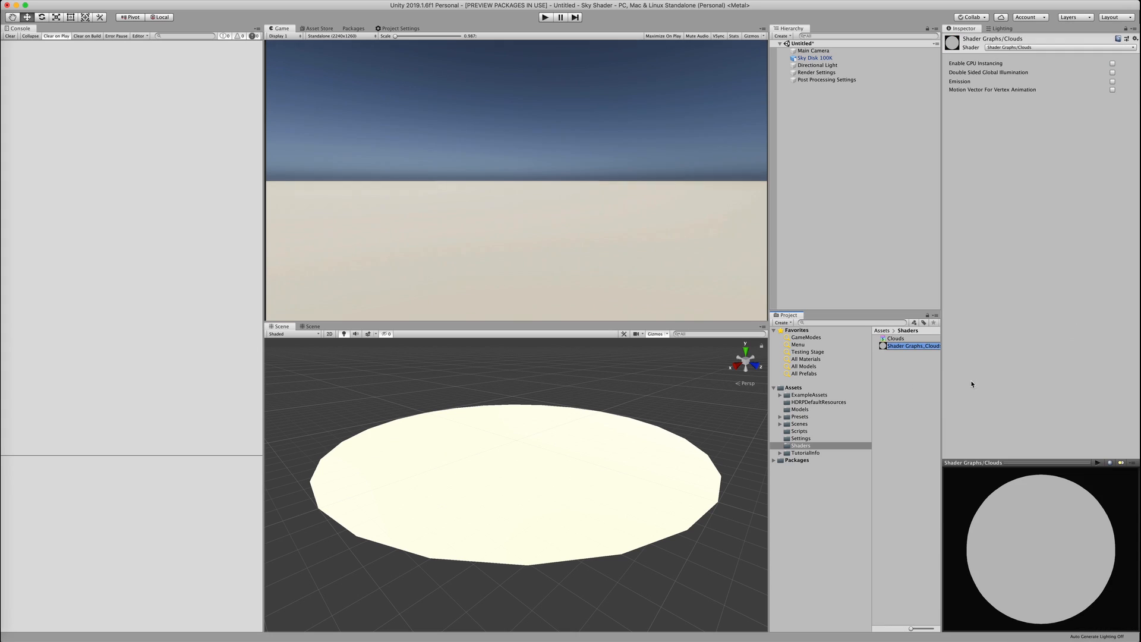
type("Clouds")
key("Return")
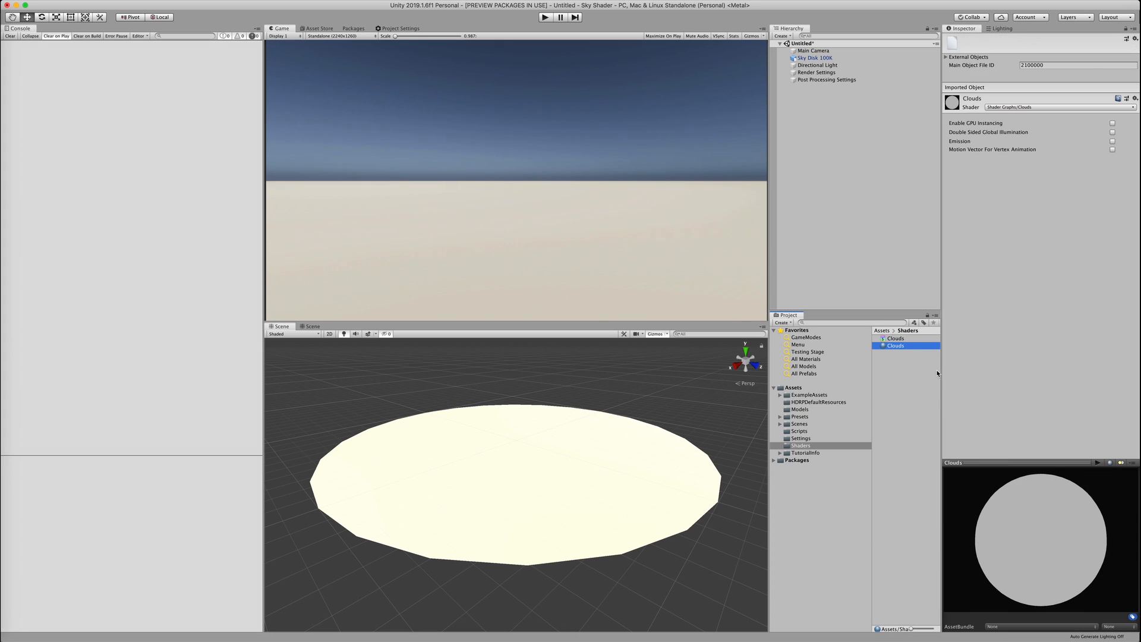
Add a 'Materials' folder, move the Clouds material into it, and apply it to the sky disk
right_click(790, 387)
mouse_move(832, 392)
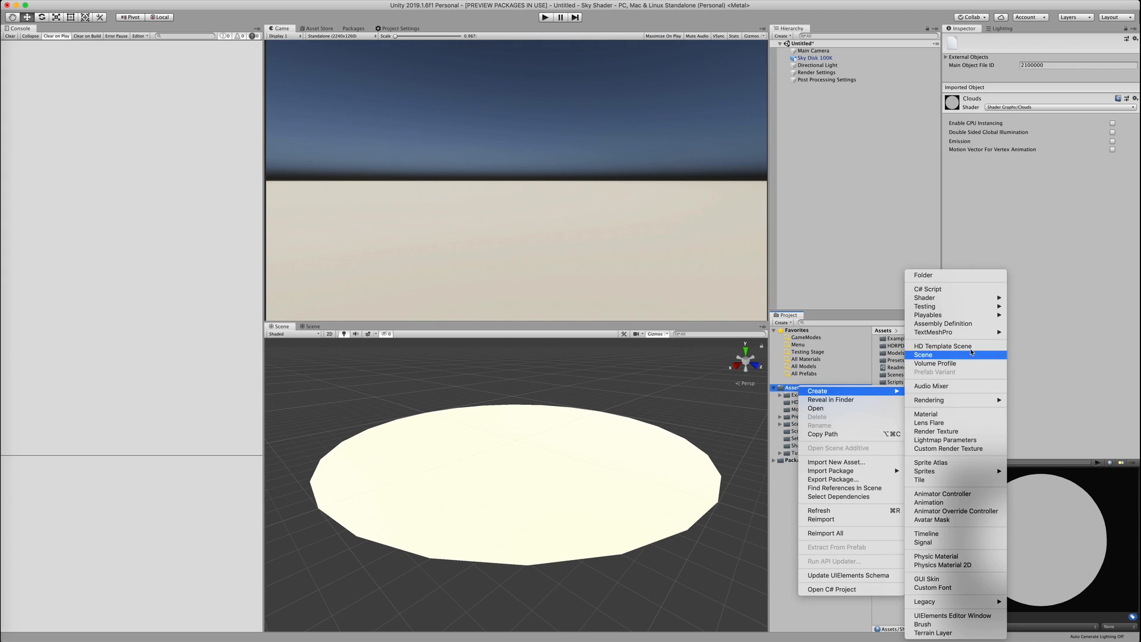
left_click(932, 279)
type("Ma")
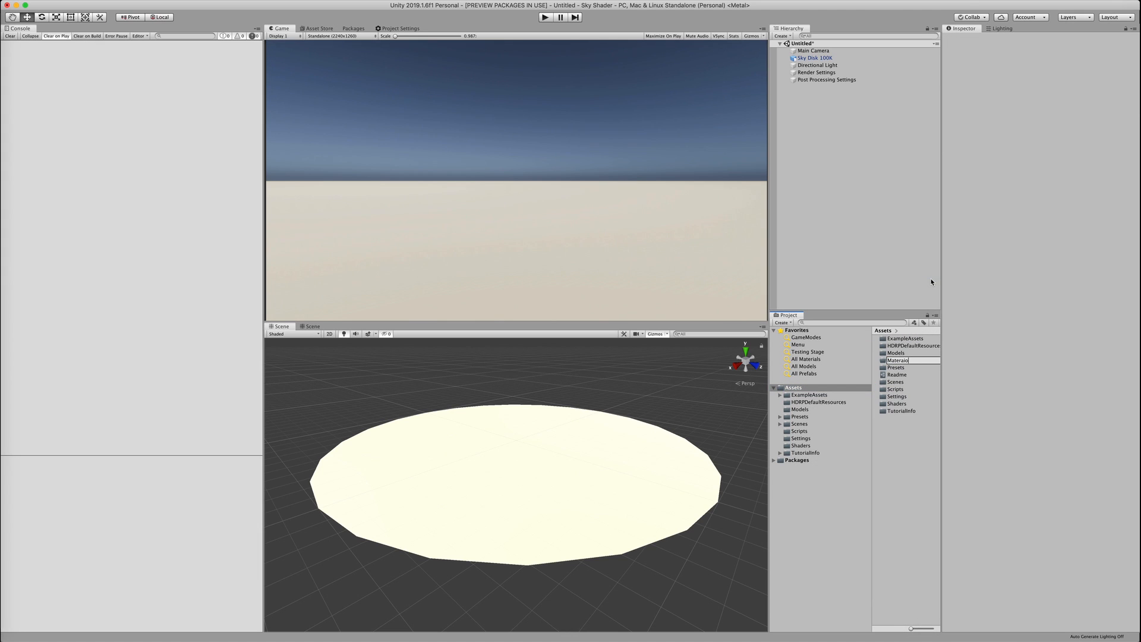
type("terials")
key("Return")
left_click(826, 452)
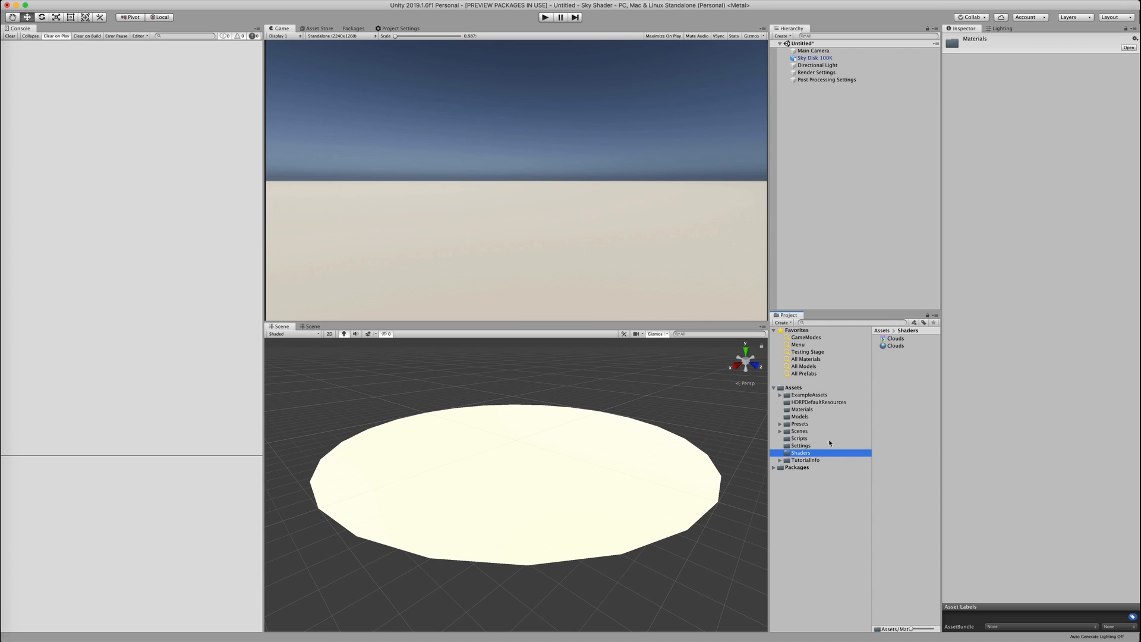
left_click_drag(899, 348, 801, 408)
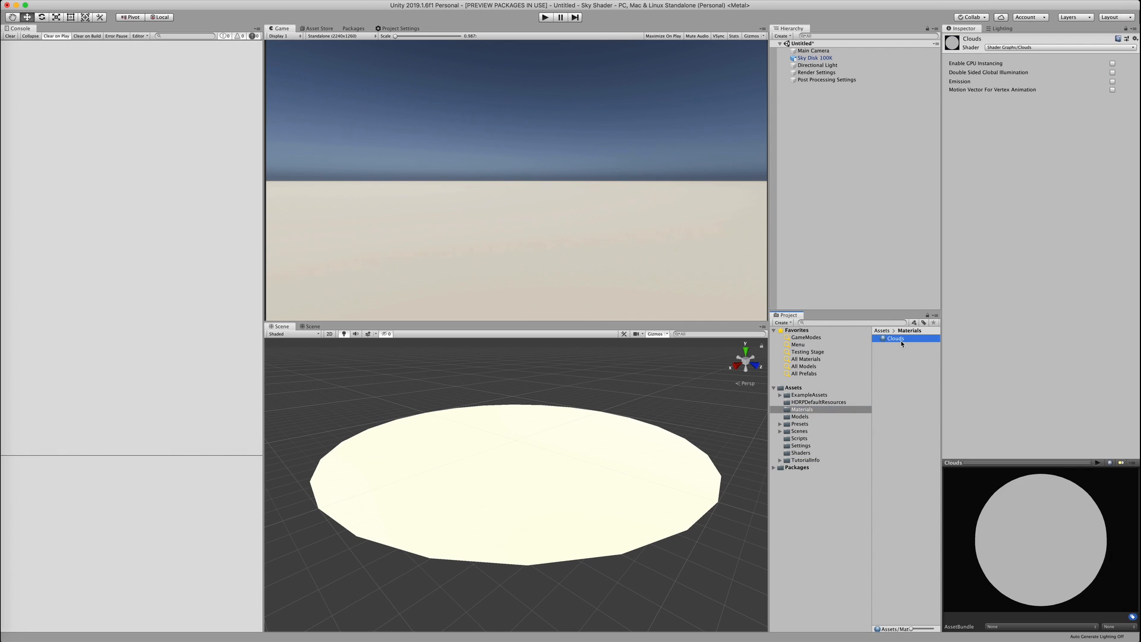
left_click_drag(895, 338, 575, 469)
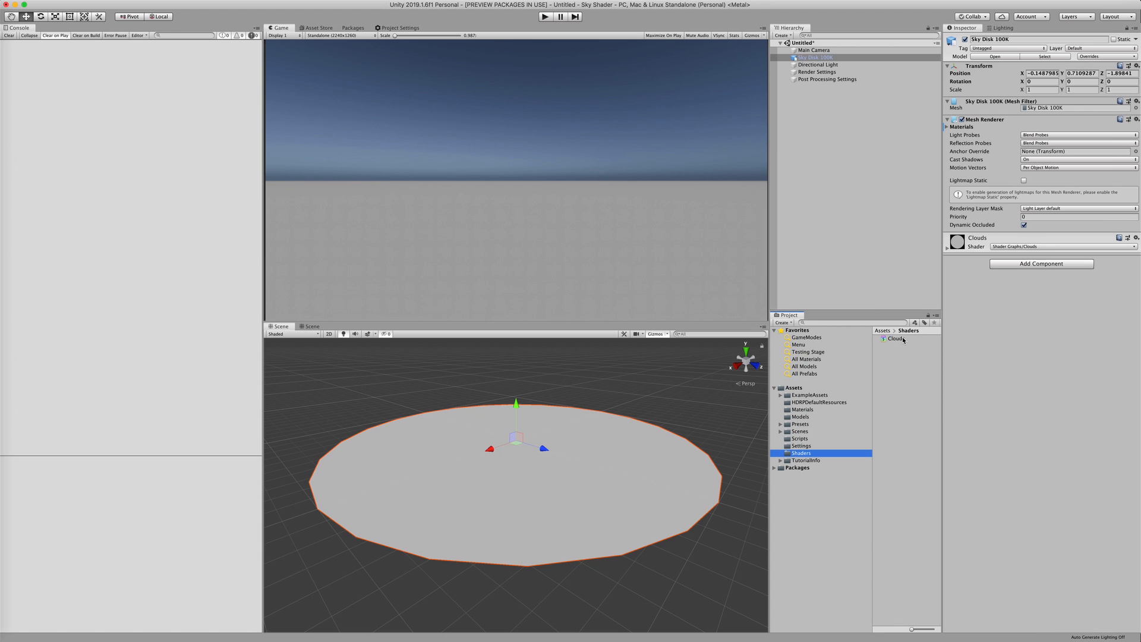
Open the Clouds shader graph in the Shader Graph editor and center the Unlit Master node
left_click(902, 338)
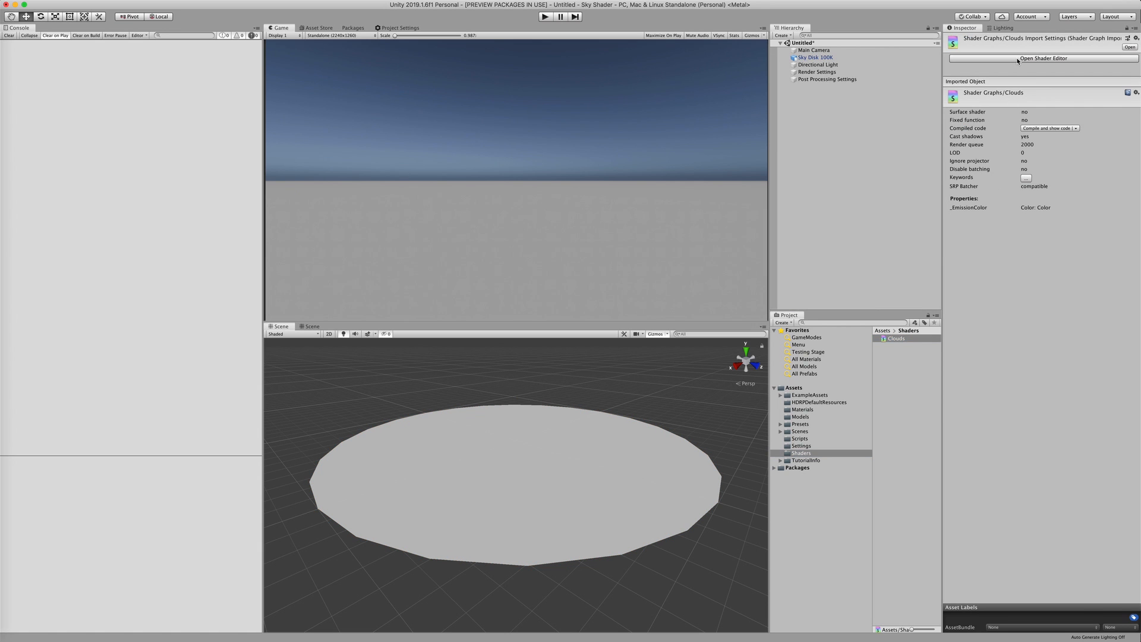
left_click(1043, 59)
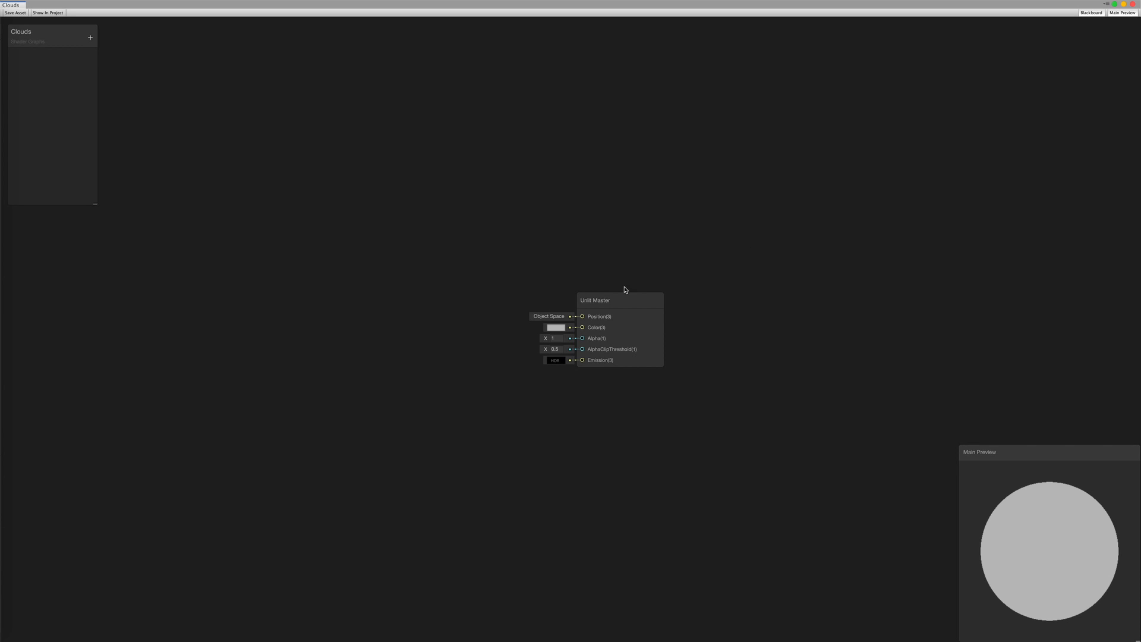
middle_click_drag(762, 360, 758, 363)
middle_click_drag(628, 294, 656, 348)
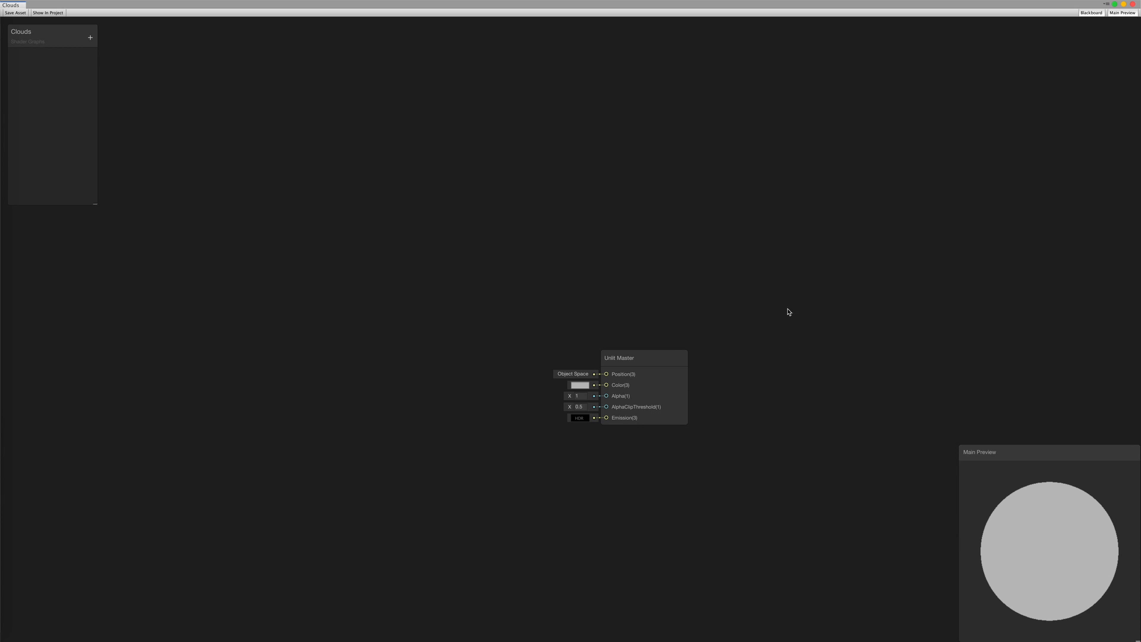
middle_click_drag(709, 270, 655, 288)
middle_click_drag(795, 276, 731, 271)
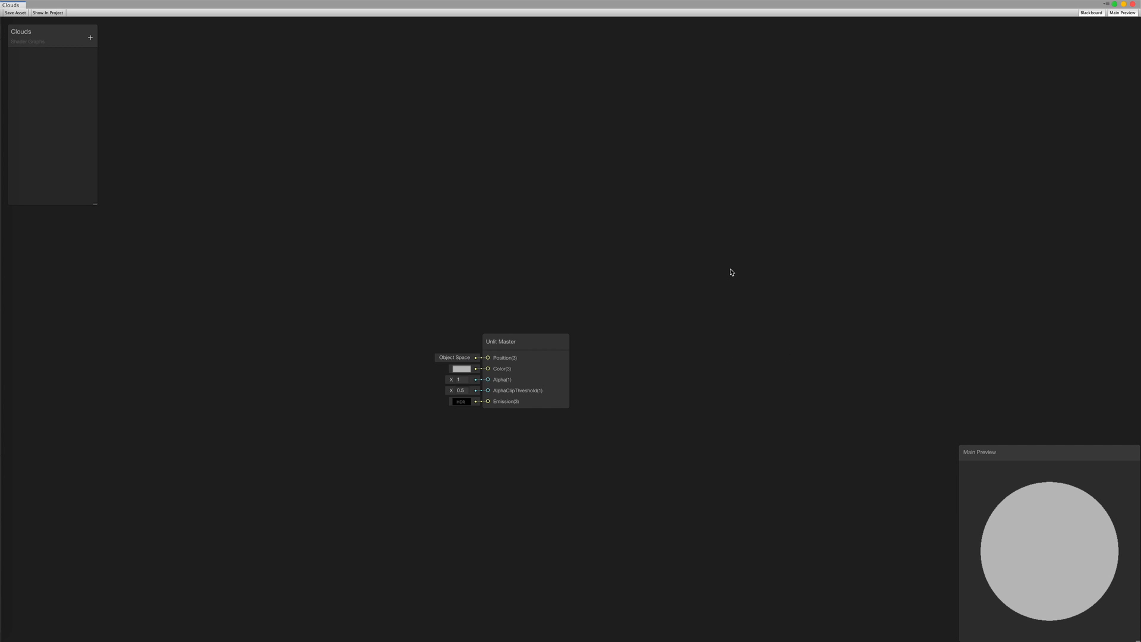
Move the Shader Graph window to its own desktop space via Mission Control
key("ctrl+Up")
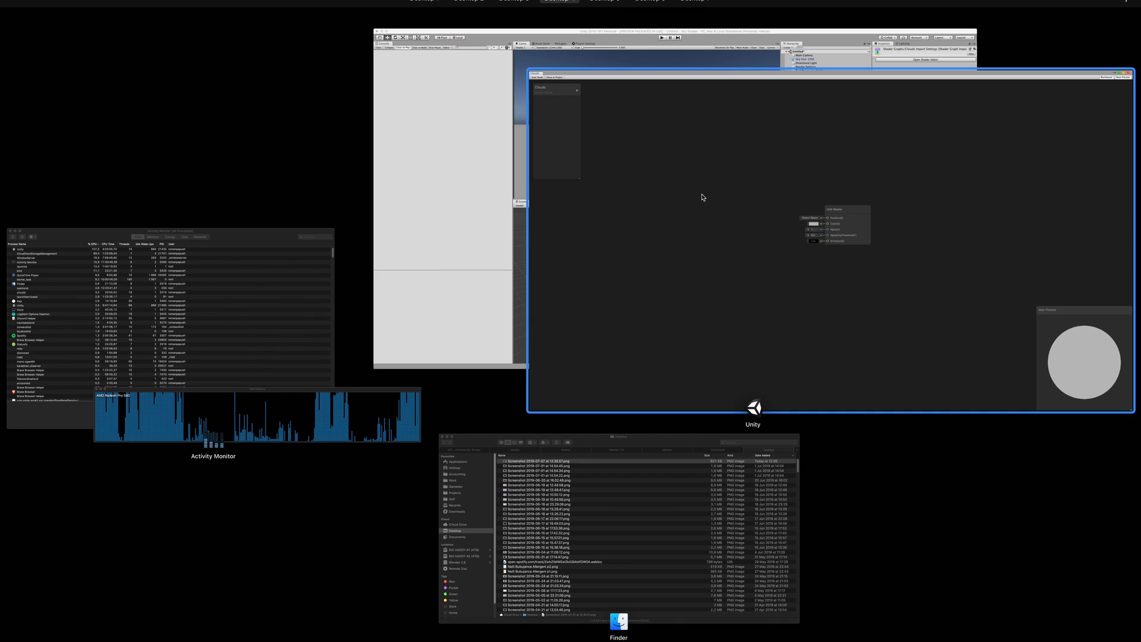
left_click_drag(704, 197, 474, 32)
left_click(473, 33)
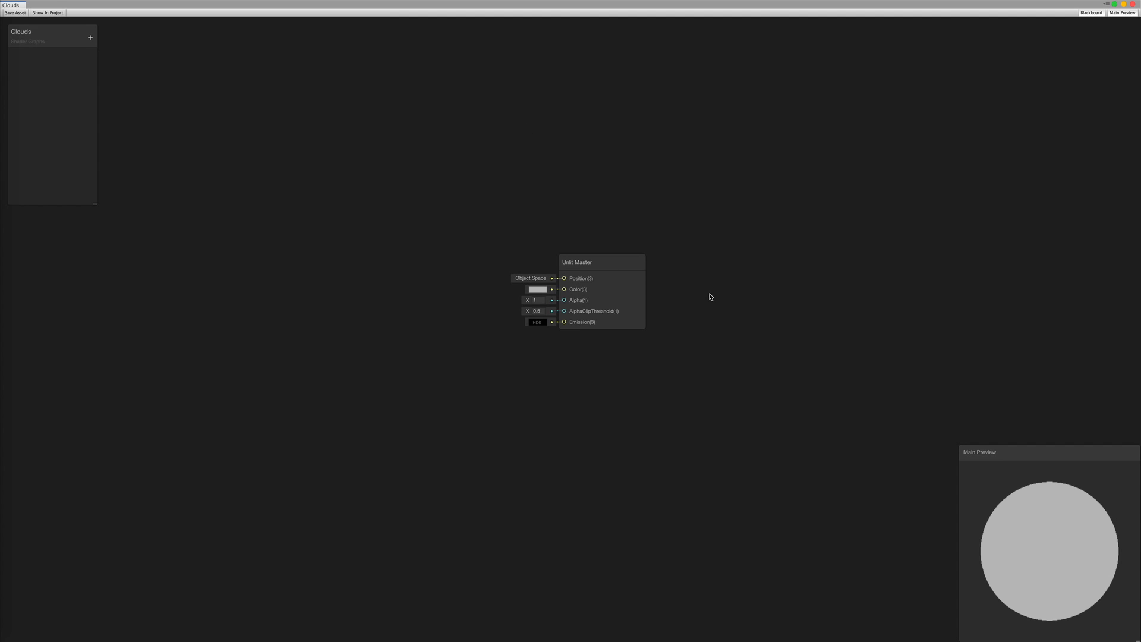
middle_click_drag(711, 297, 744, 314)
key("ctrl+Right")
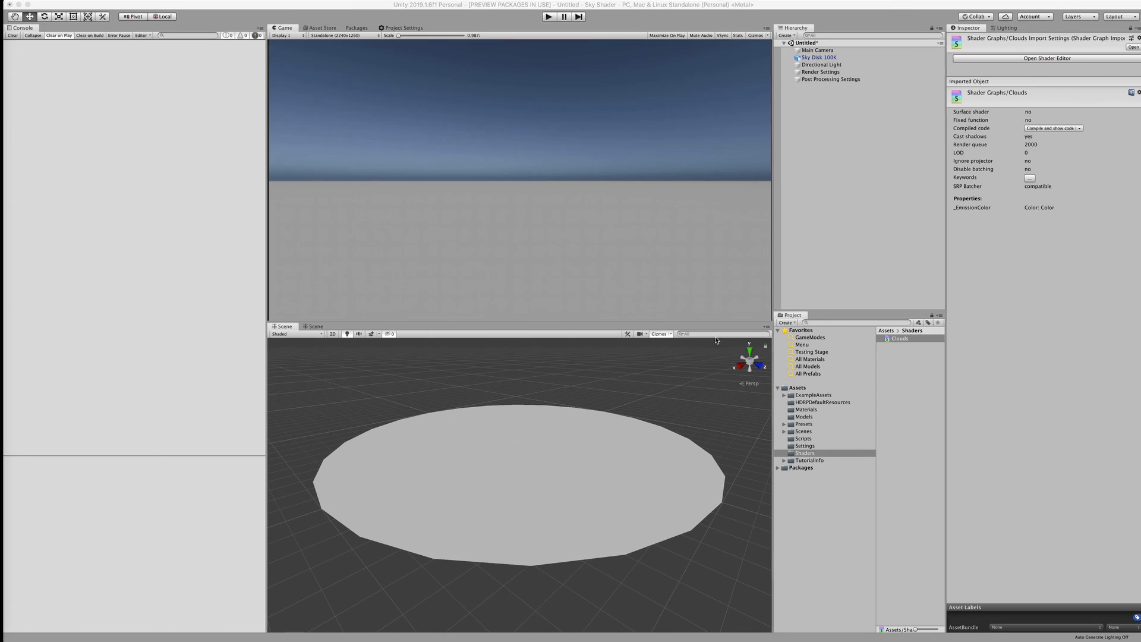
key("ctrl+Left")
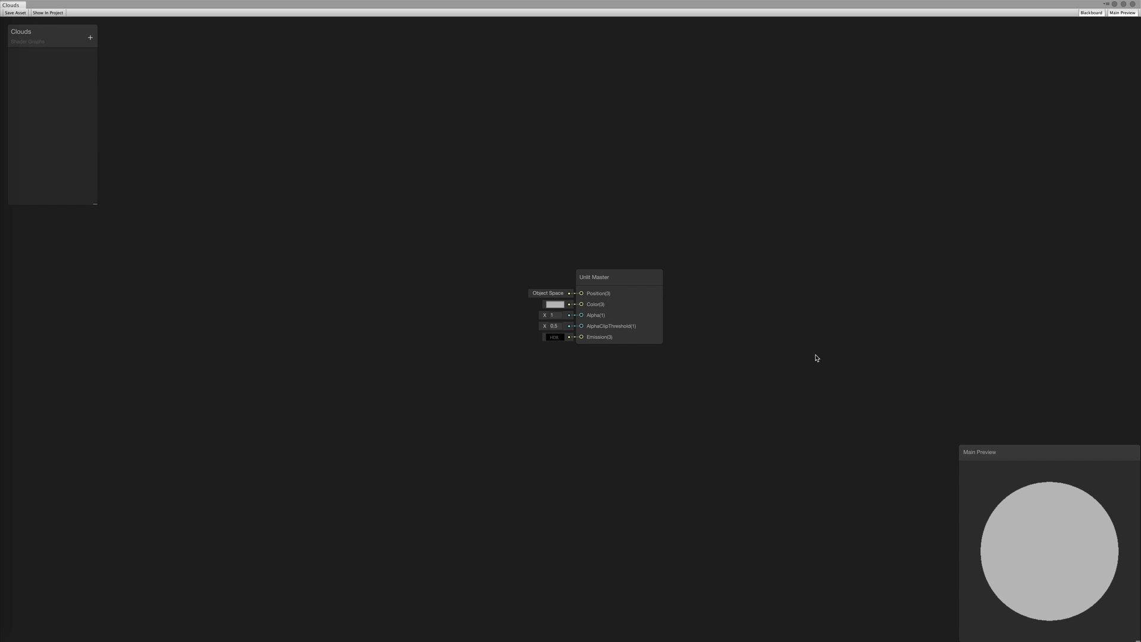
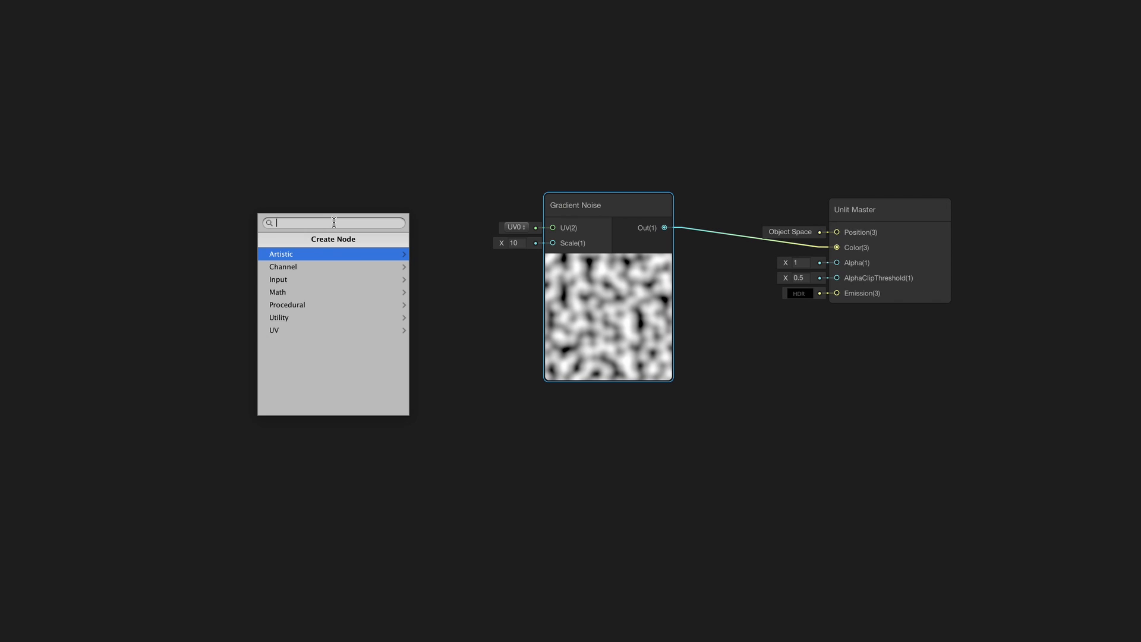
Create a Tiling And Offset node feeding the Gradient Noise UV input and position it
type("tili")
key("Return")
middle_click_drag(334, 223, 359, 222)
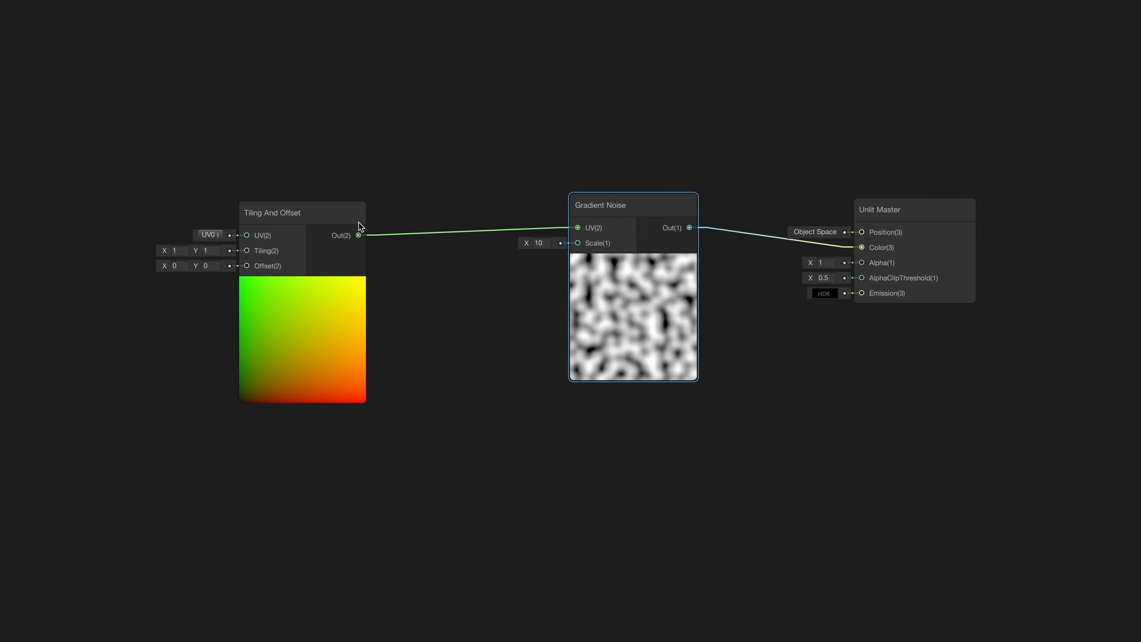
left_click_drag(343, 217, 451, 206)
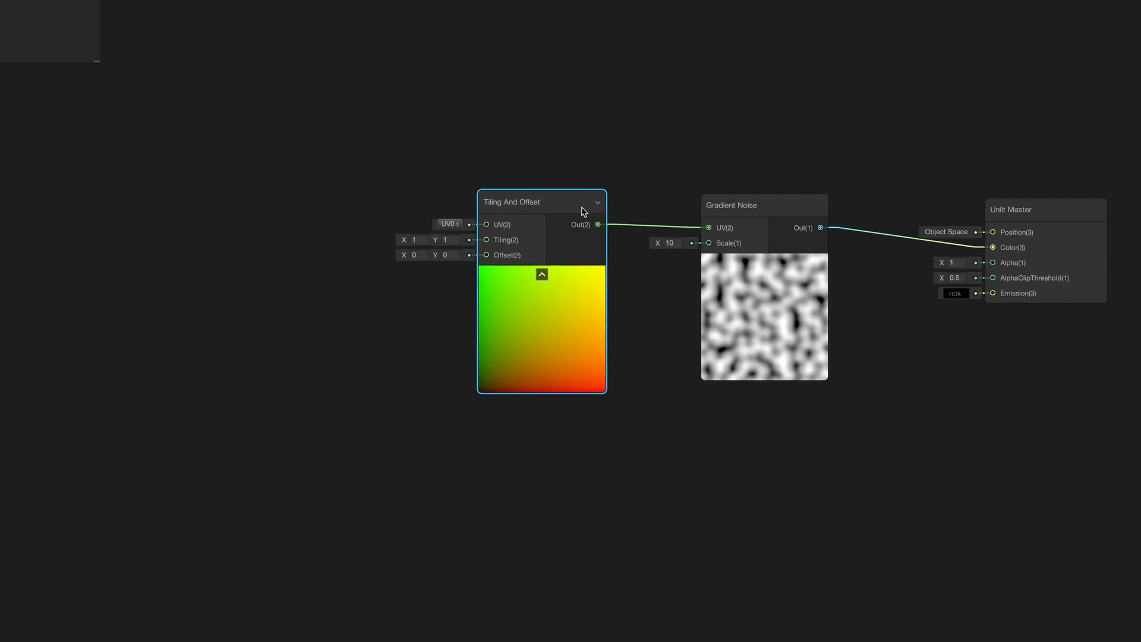
left_click_drag(583, 210, 600, 213)
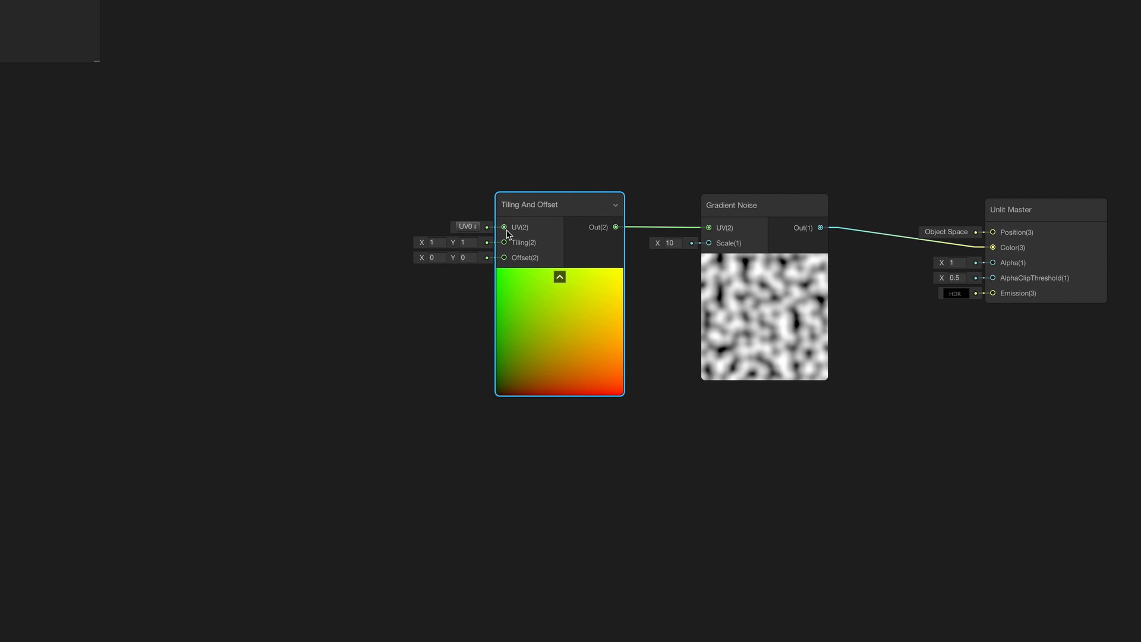
Add a Position node wired into the Tiling And Offset UV input
left_click_drag(506, 228, 168, 225)
type("posit")
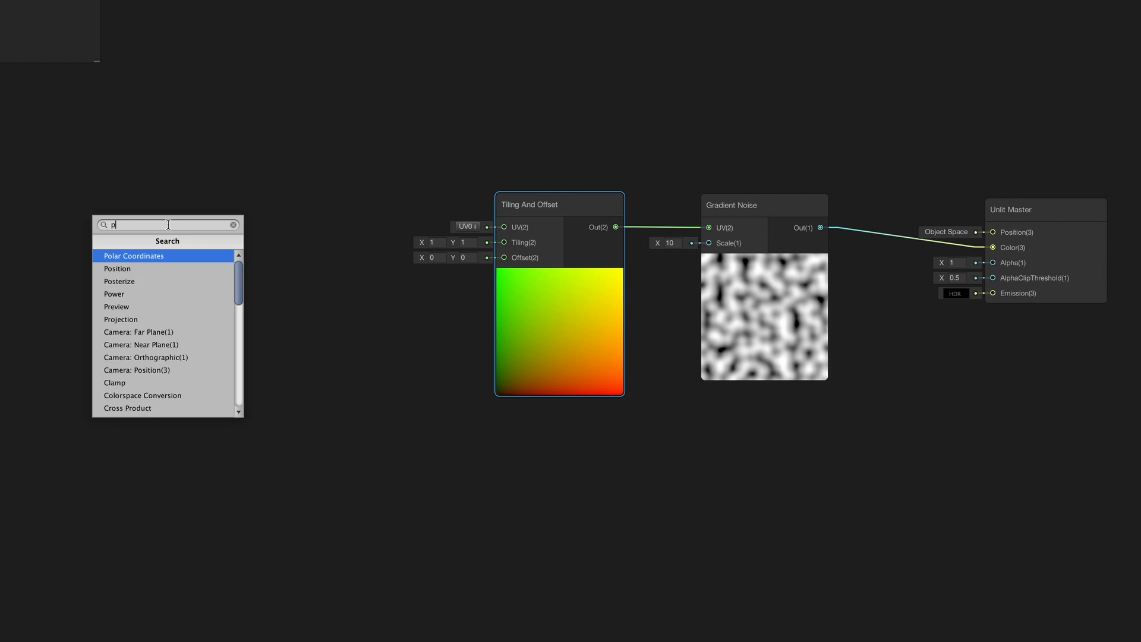
key("Return")
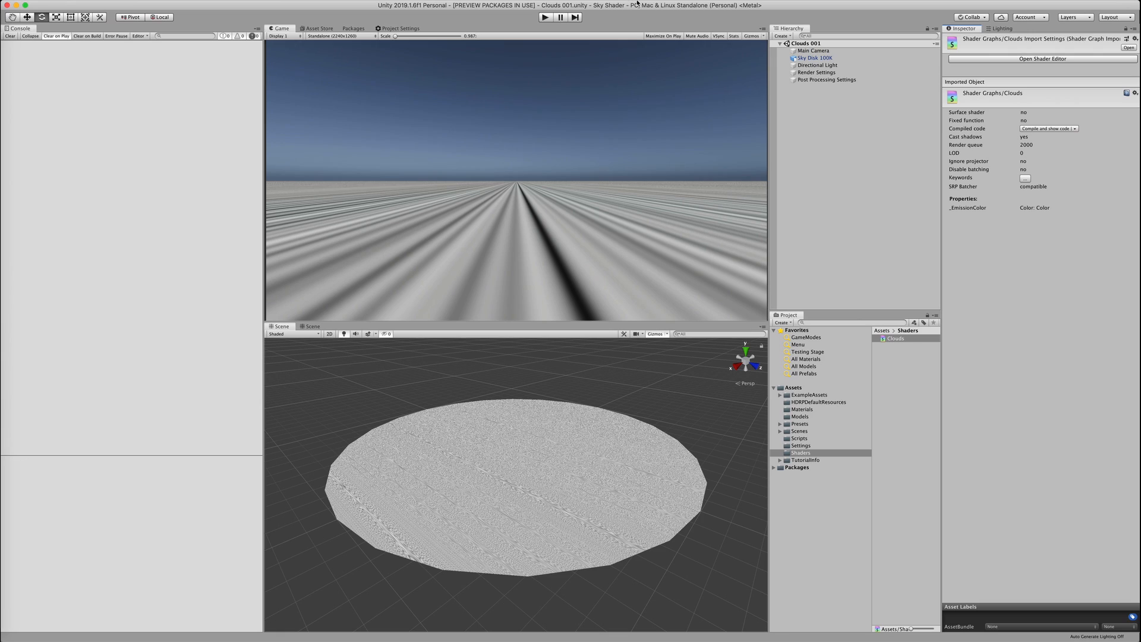
scroll(517, 517, "up", 10)
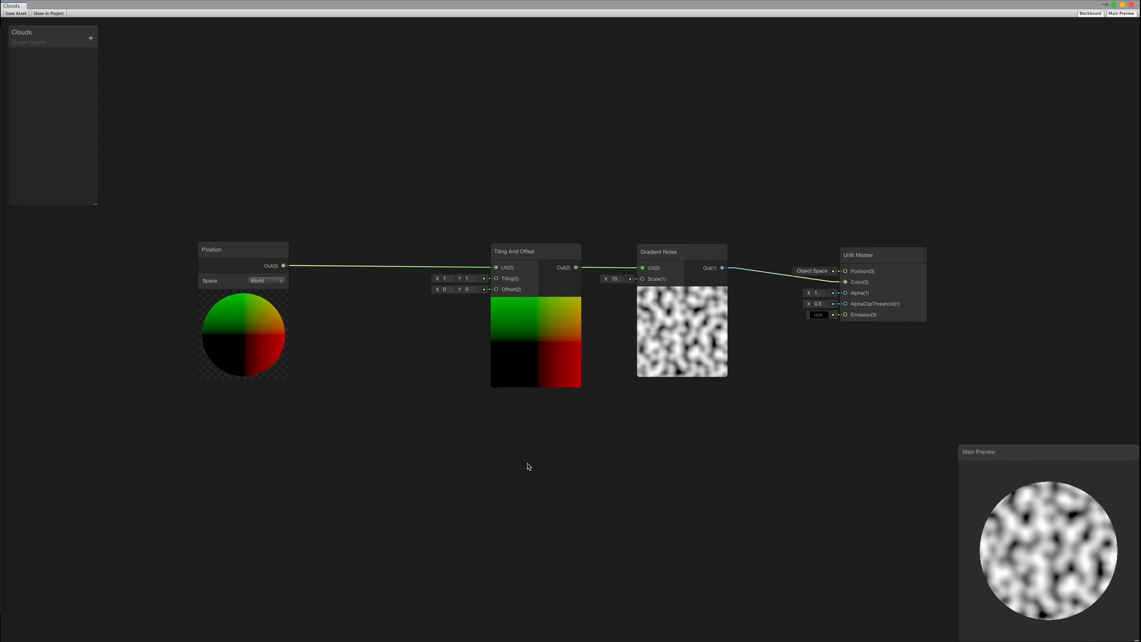
Add a Rotate About Axis node (In(3) variant) fed by the Position output
left_click_drag(243, 273, 106, 278)
middle_click_drag(250, 325, 391, 304)
left_click_drag(266, 270, 372, 461)
type("axis")
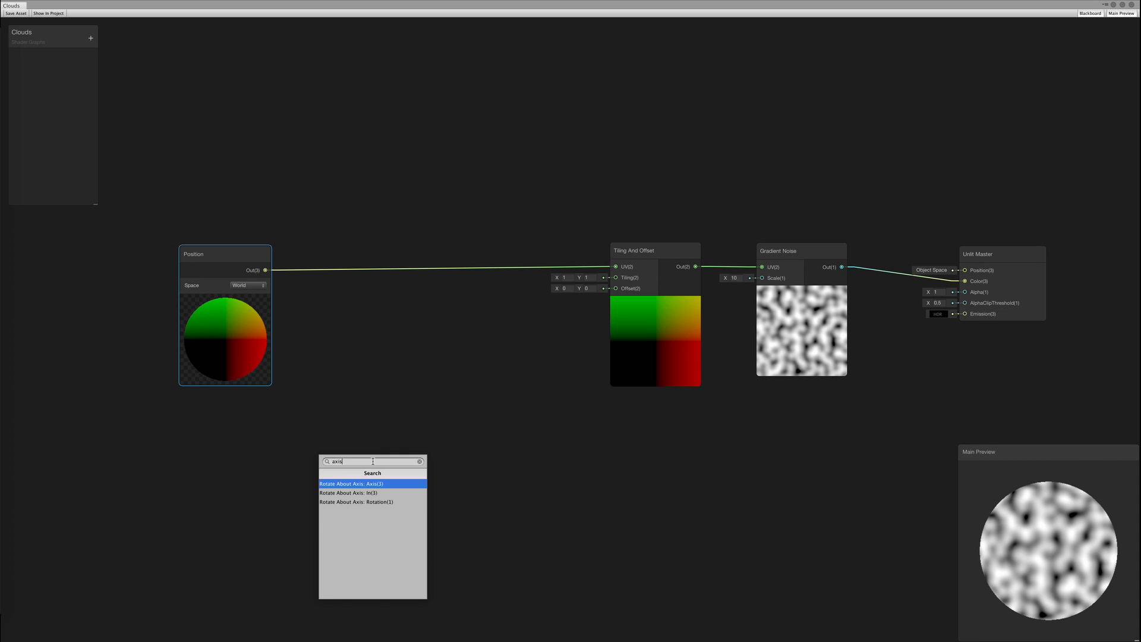
key("Down")
key("Return")
left_click_drag(384, 459, 371, 421)
middle_click_drag(536, 495, 590, 440)
left_click_drag(464, 362, 518, 355)
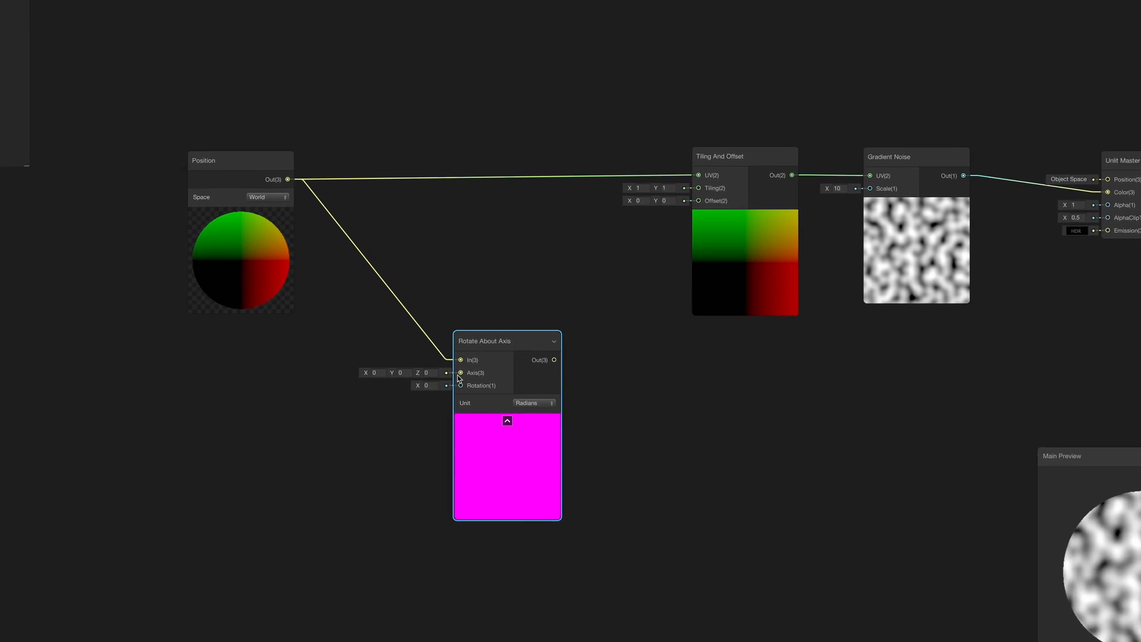
Drive the rotation axis with a Vector 4 node, using its Split A output as the rotation
left_click_drag(466, 381, 286, 405)
left_click_drag(183, 397, 182, 395)
type("vector")
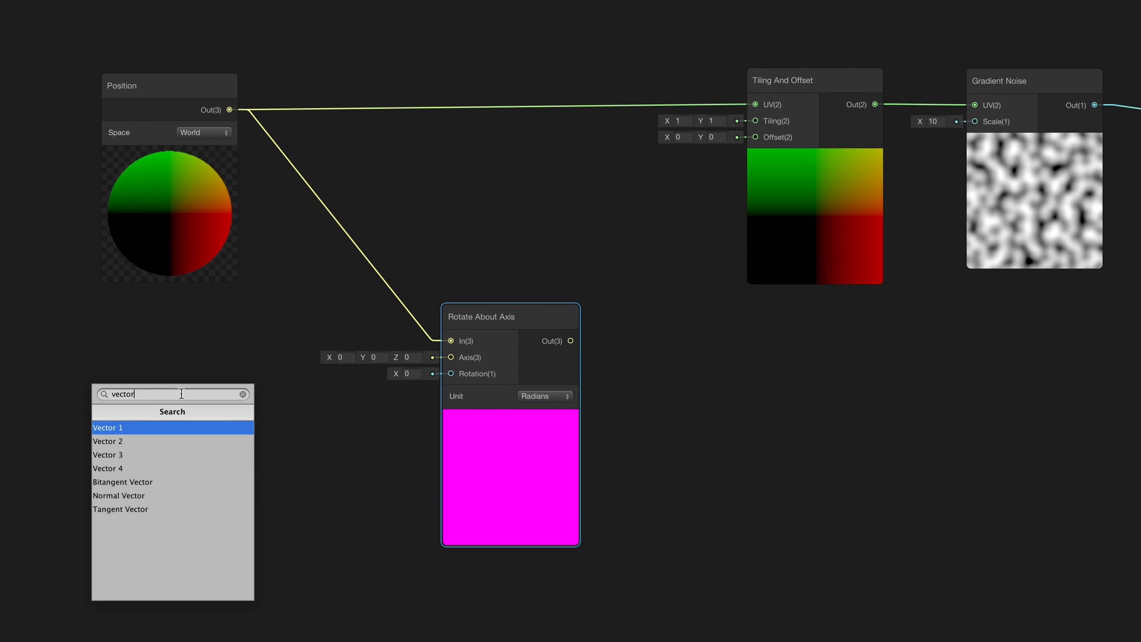
key("Down")
key("Down")
key("Down")
key("Return")
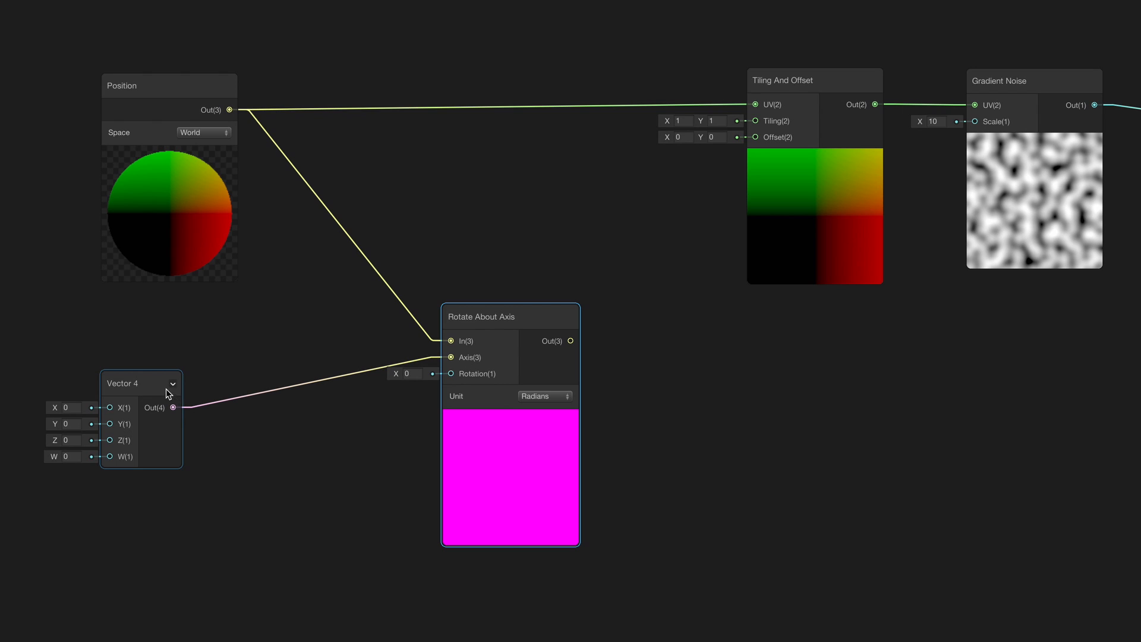
left_click_drag(151, 424, 257, 463)
type("split")
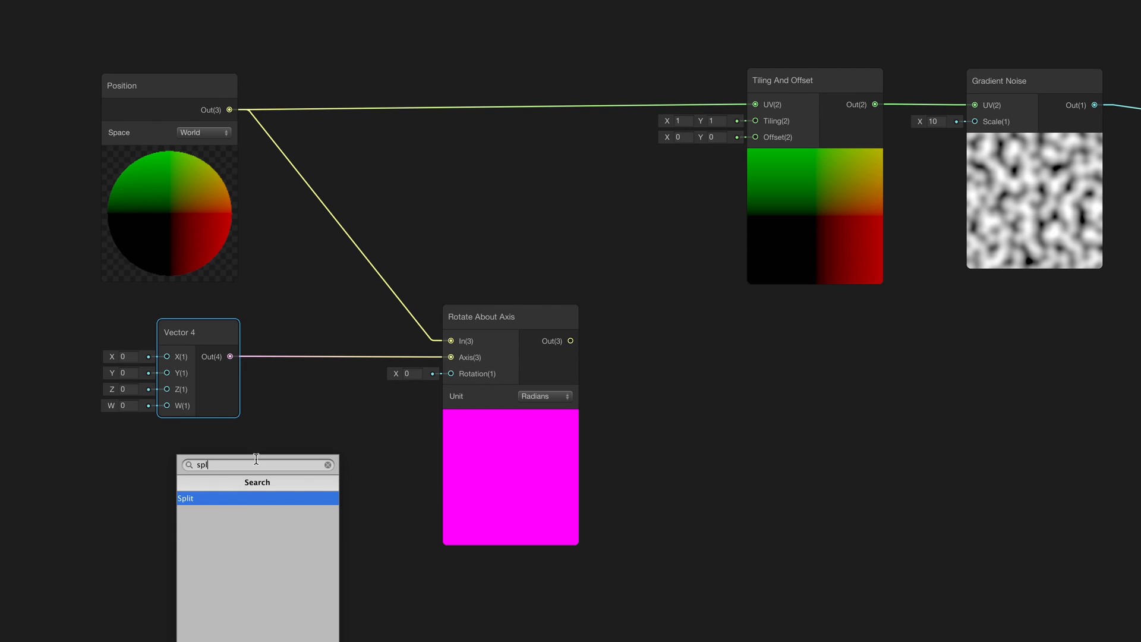
key("Return")
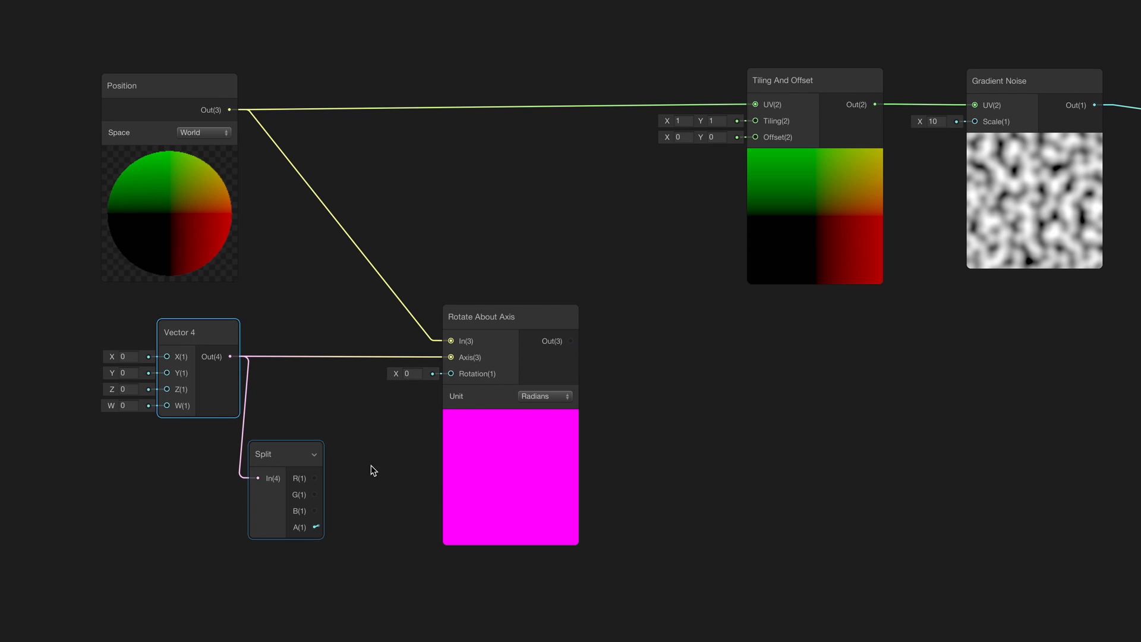
left_click_drag(372, 471, 451, 373)
left_click_drag(306, 459, 330, 408)
left_click(336, 445)
Set Rotate About Axis to Degrees and send its output into Tiling And Offset's UV
left_click(209, 341)
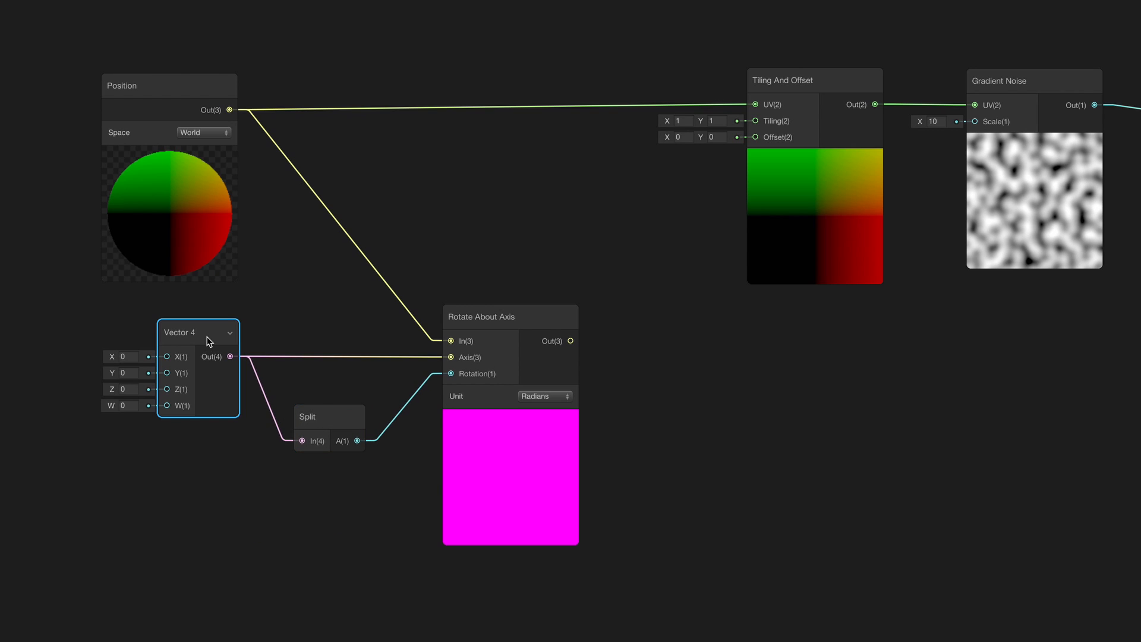
right_click(210, 341)
left_click(533, 397)
left_click(537, 397)
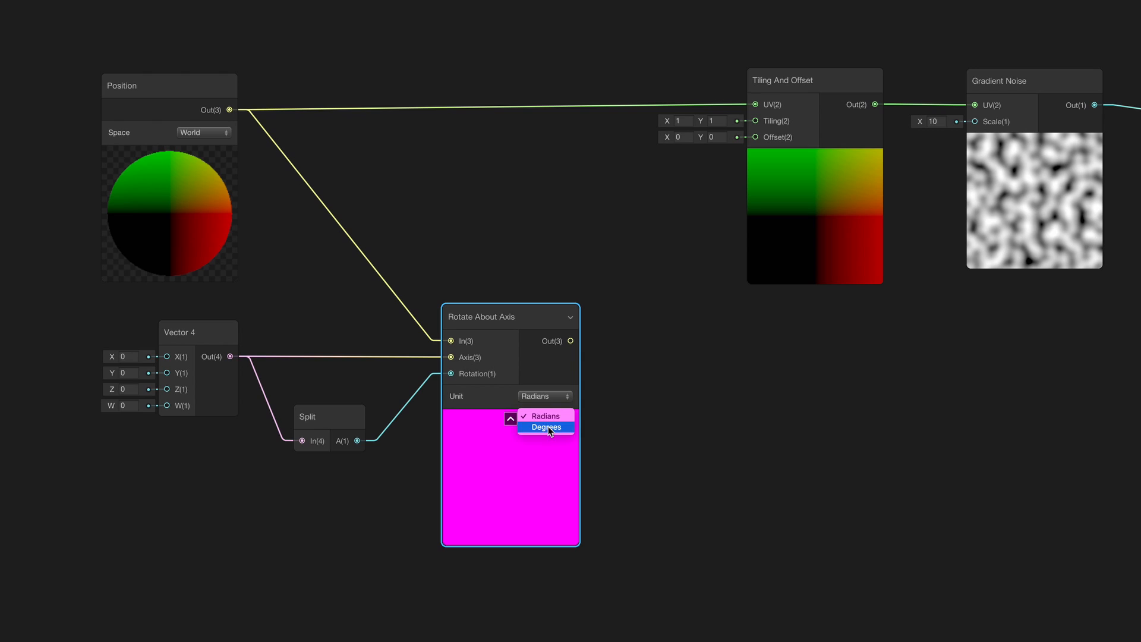
left_click(546, 427)
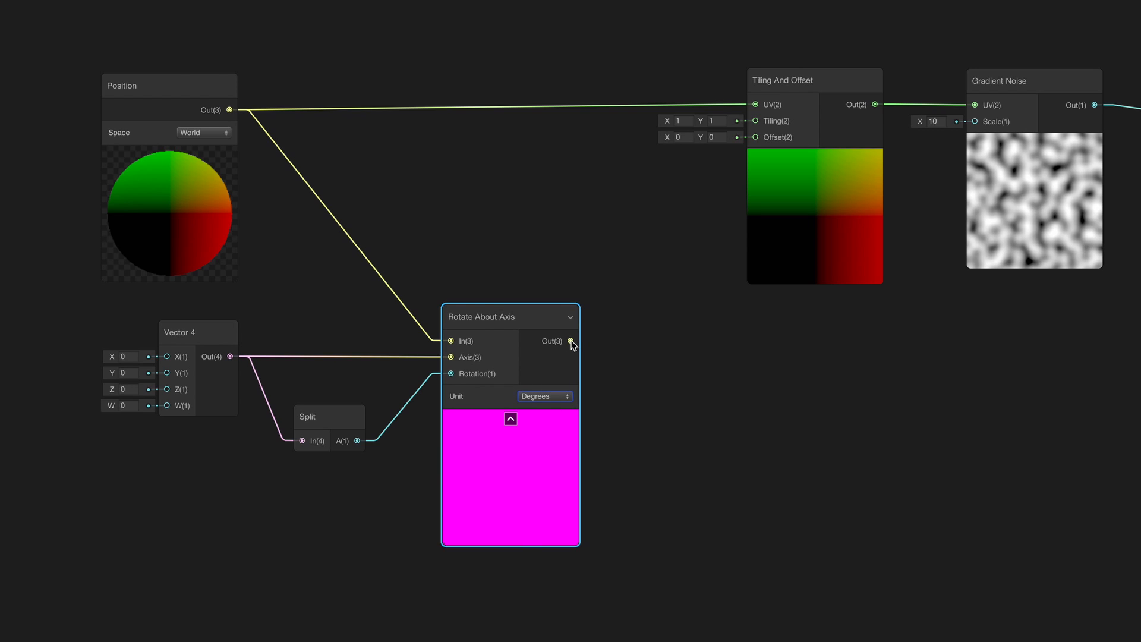
left_click_drag(571, 341, 755, 105)
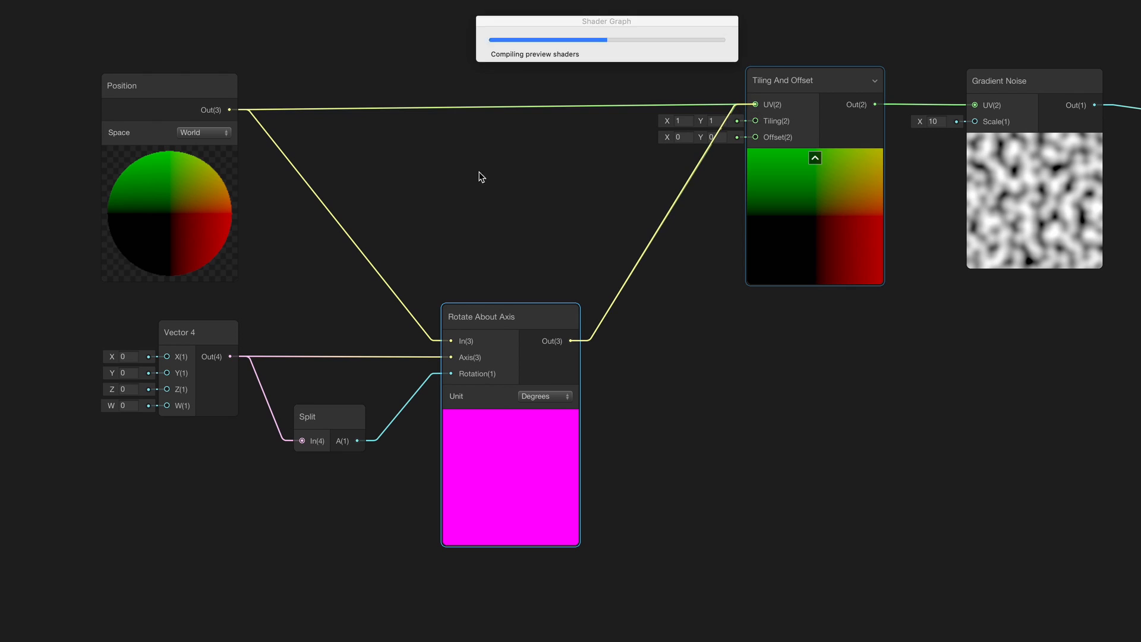
Set the Vector 4 X to 1 and expose it as a property named 'Rotate Projection'
left_click(226, 332)
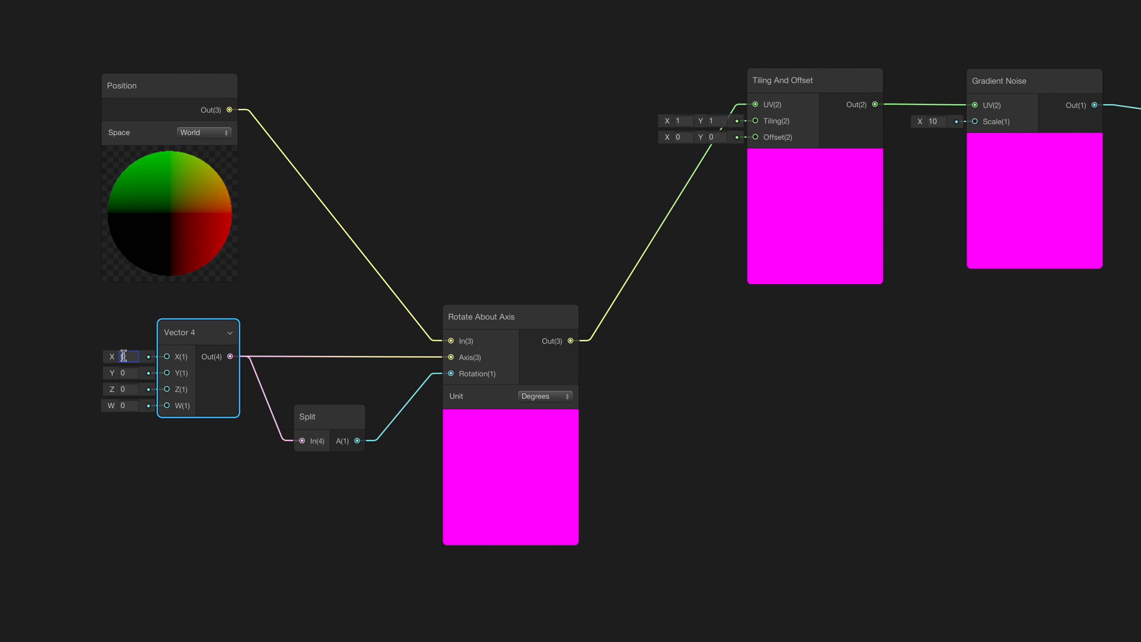
type("1")
left_click(220, 443)
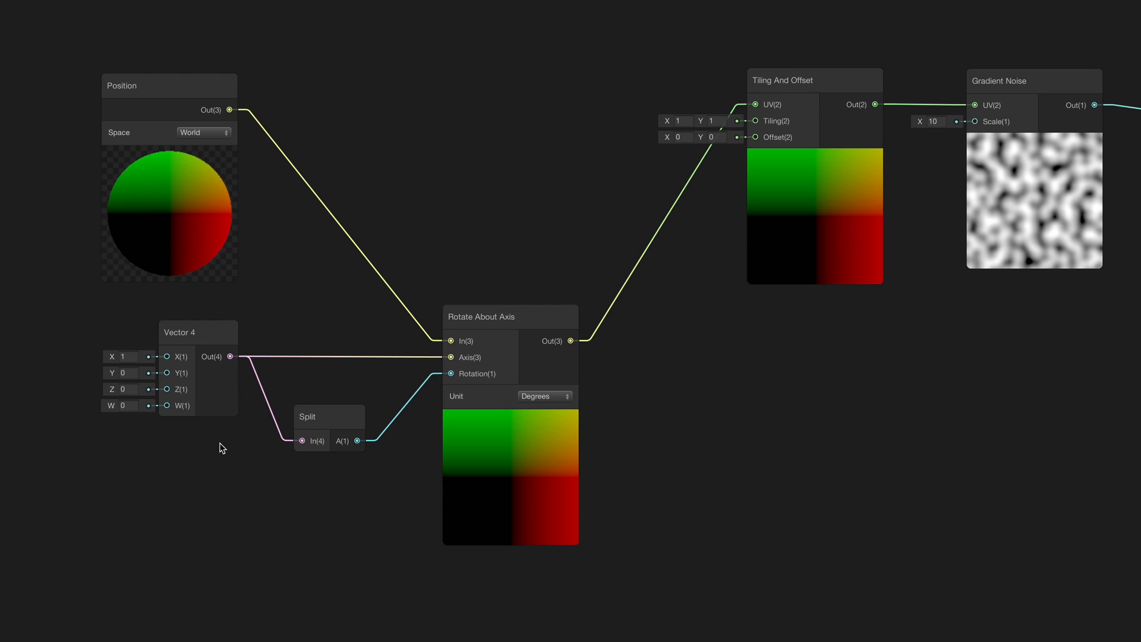
right_click(209, 337)
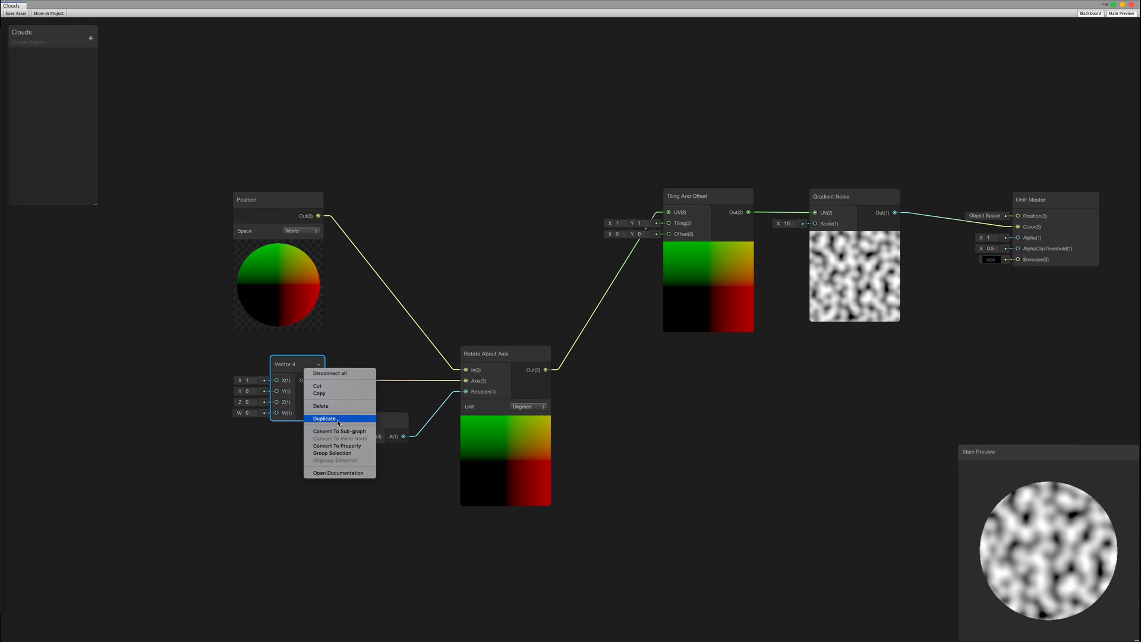
left_click(347, 451)
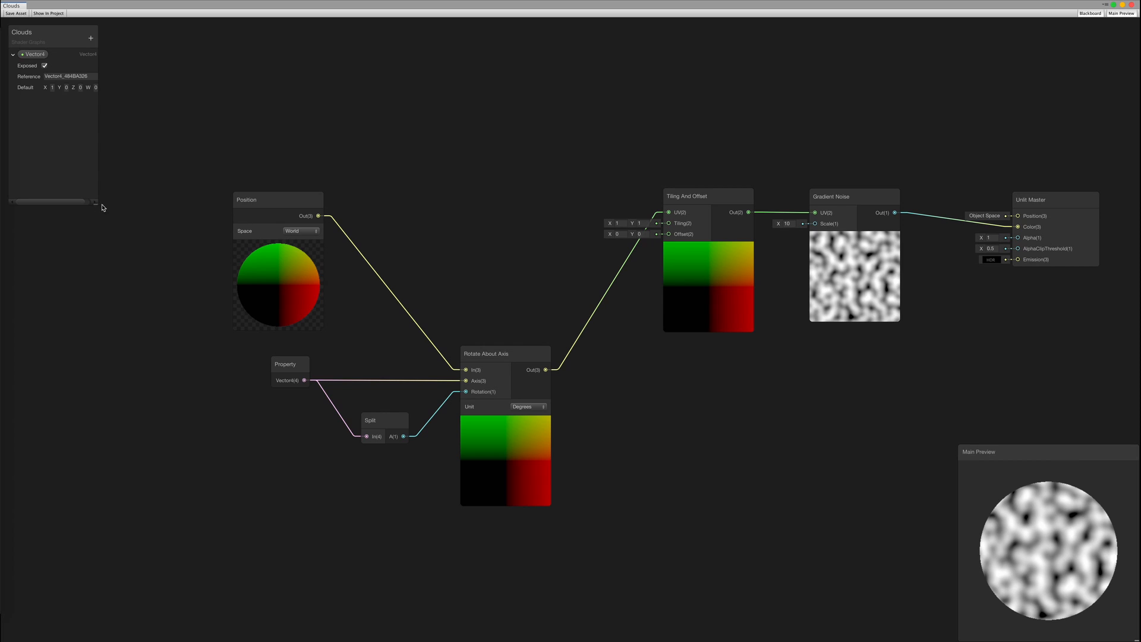
left_click_drag(101, 207, 114, 211)
double_click(34, 54)
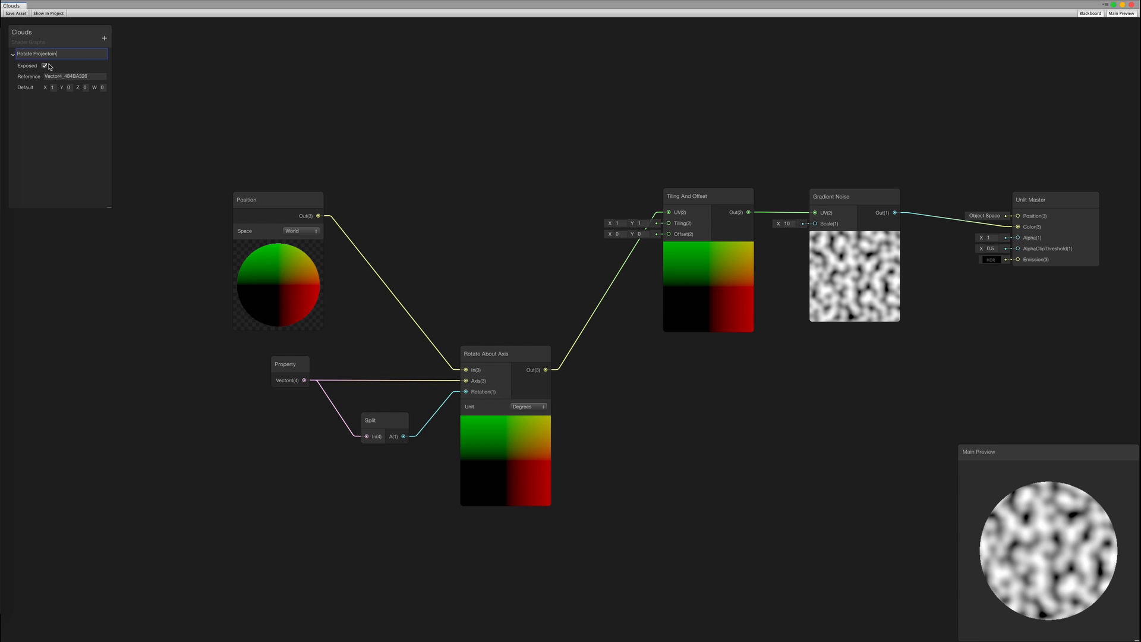
type("Rotate Projection")
key("Return")
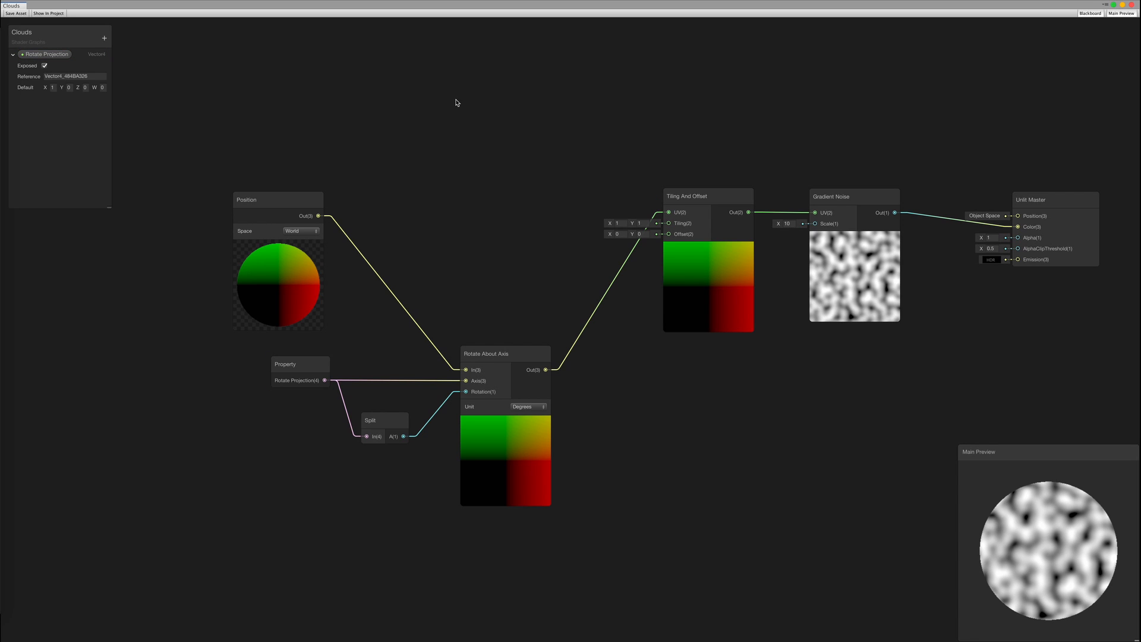
middle_click_drag(477, 130, 446, 130)
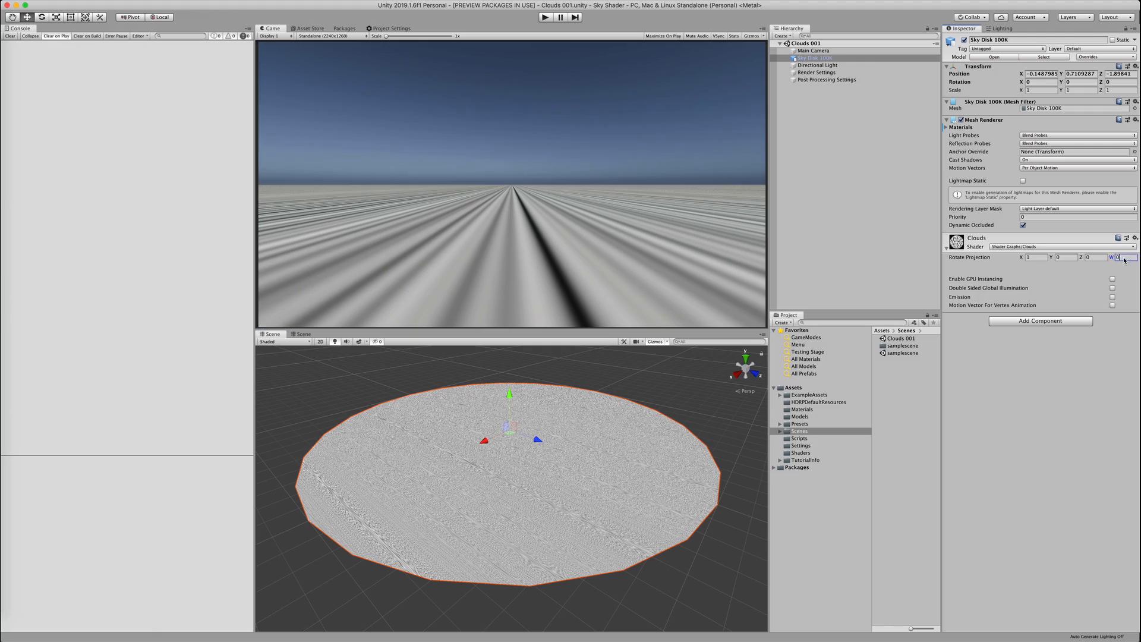
Set the sky disk material's Rotate Projection W angle to 90
mouse_move(1112, 258)
left_mouse_down()
mouse_move(1136, 237)
mouse_move(1138, 198)
left_mouse_up()
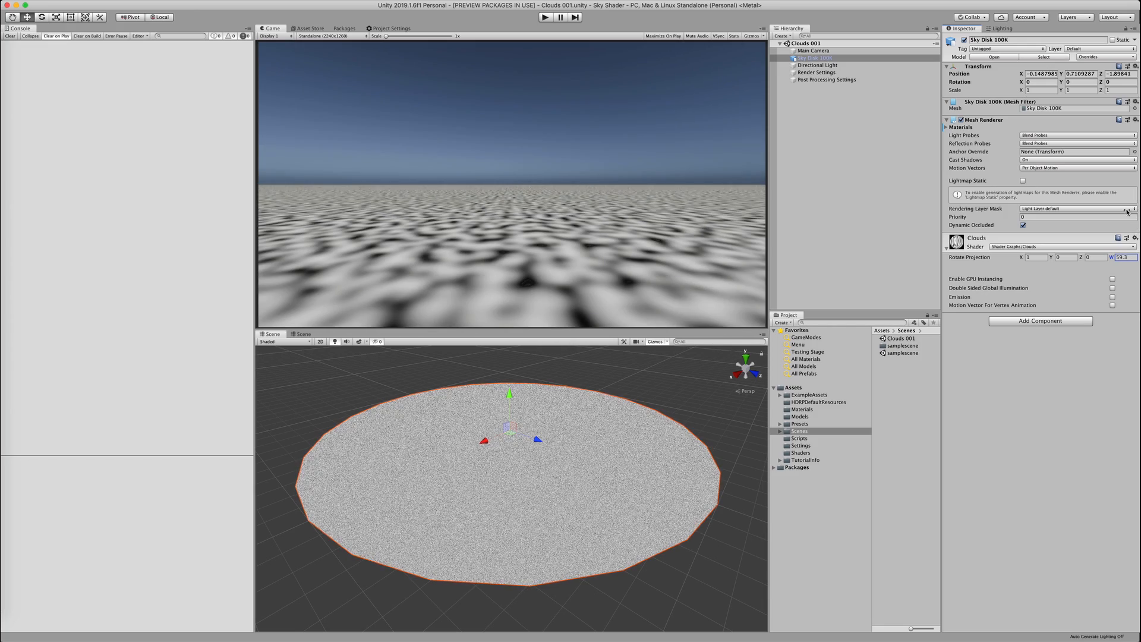
type("90")
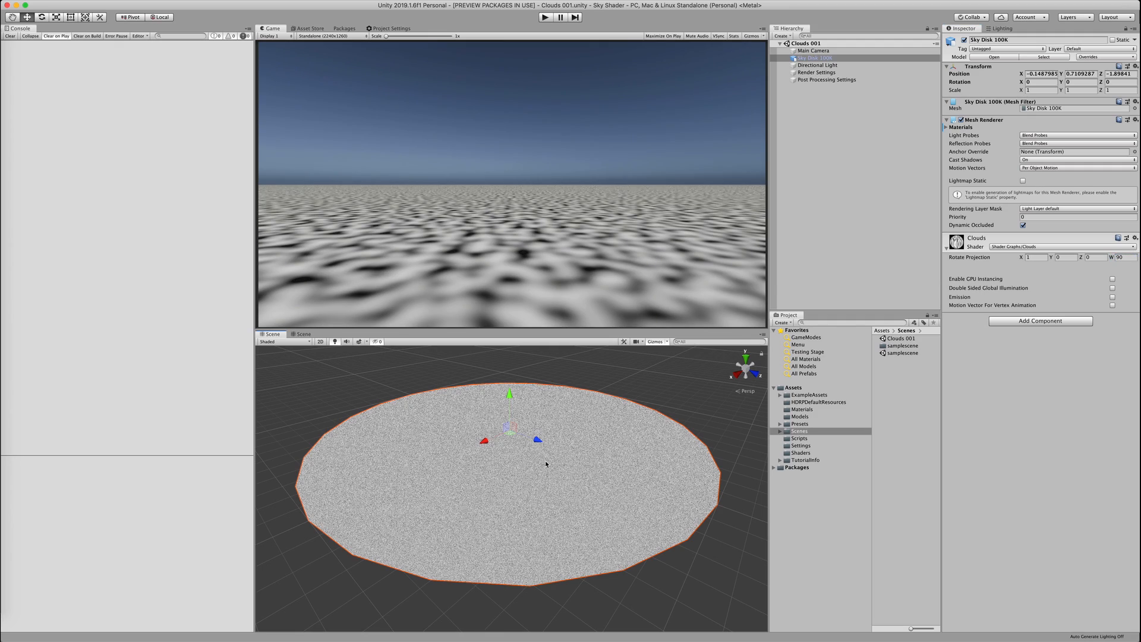
scroll(517, 464, "up", 3)
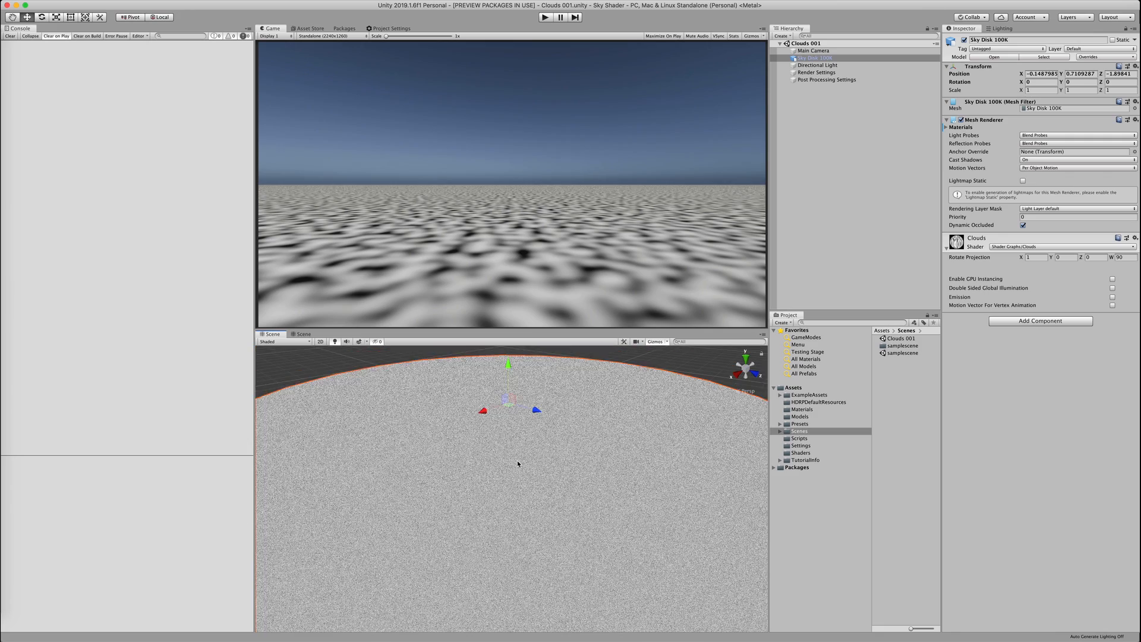
scroll(517, 462, "down", 4)
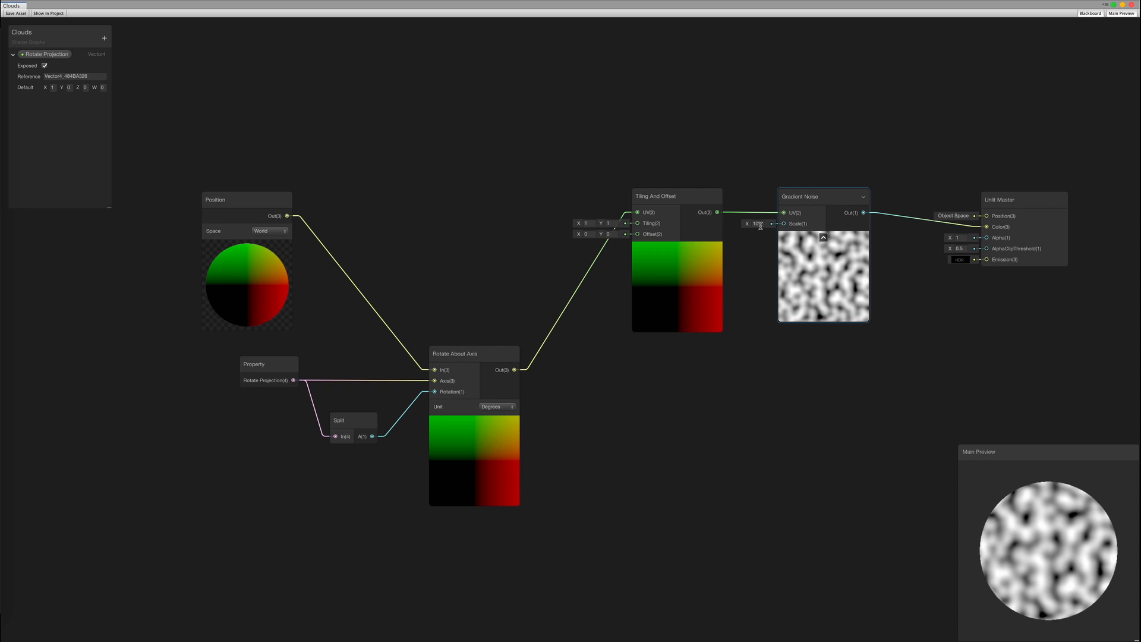
Enter 0.1, save, then feed Gradient Noise Scale from a Vector 1 node set to 10
type("0.1")
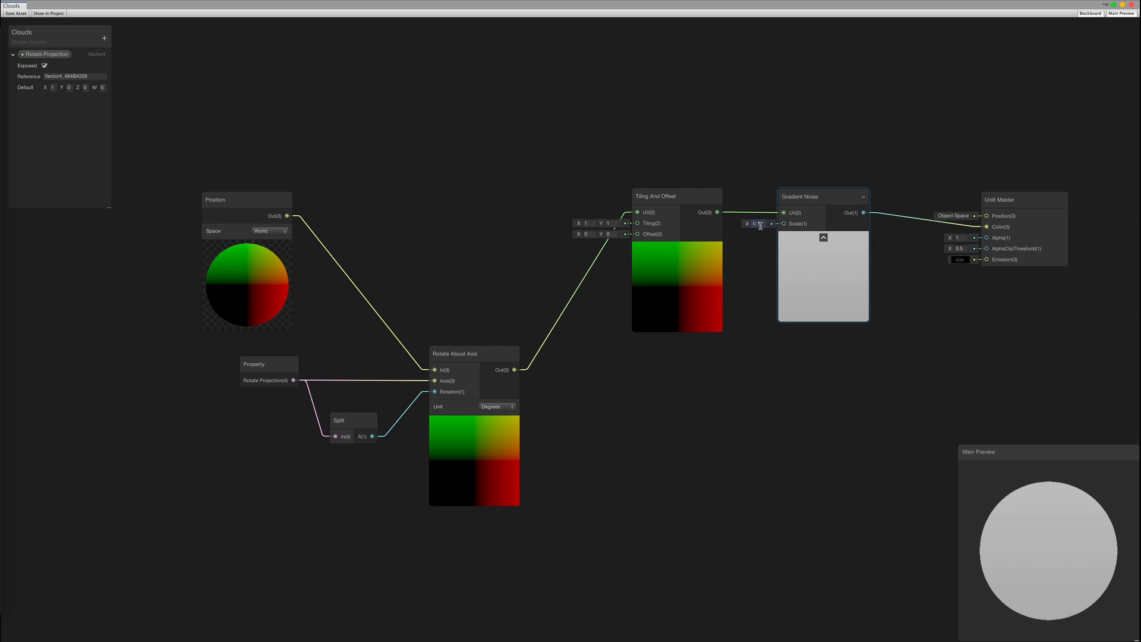
left_click(17, 13)
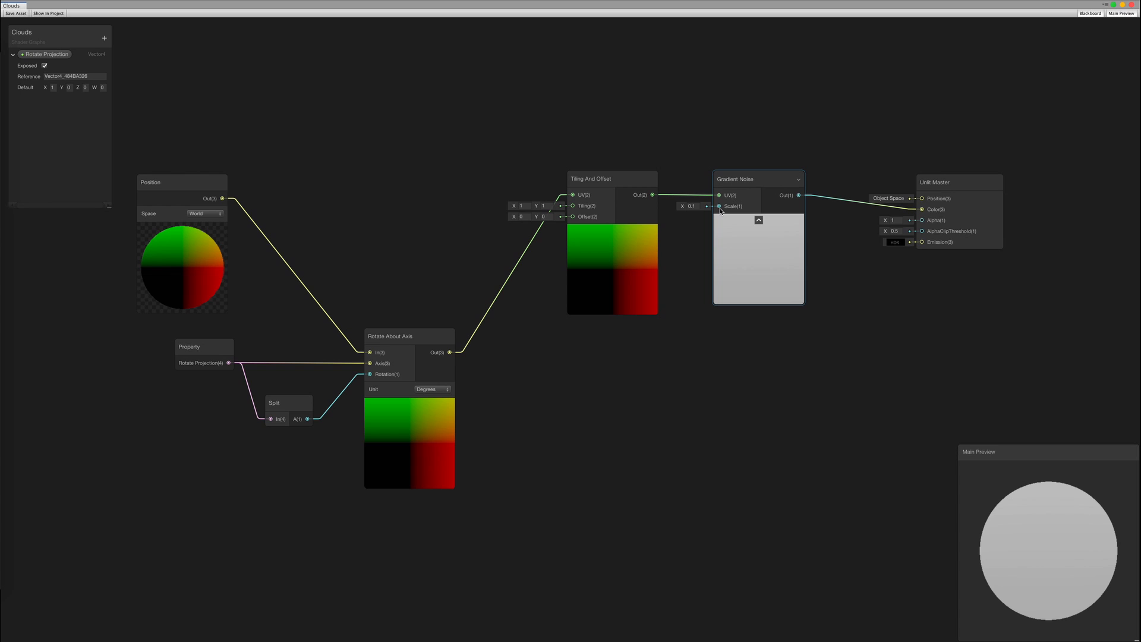
left_click_drag(720, 207, 628, 126)
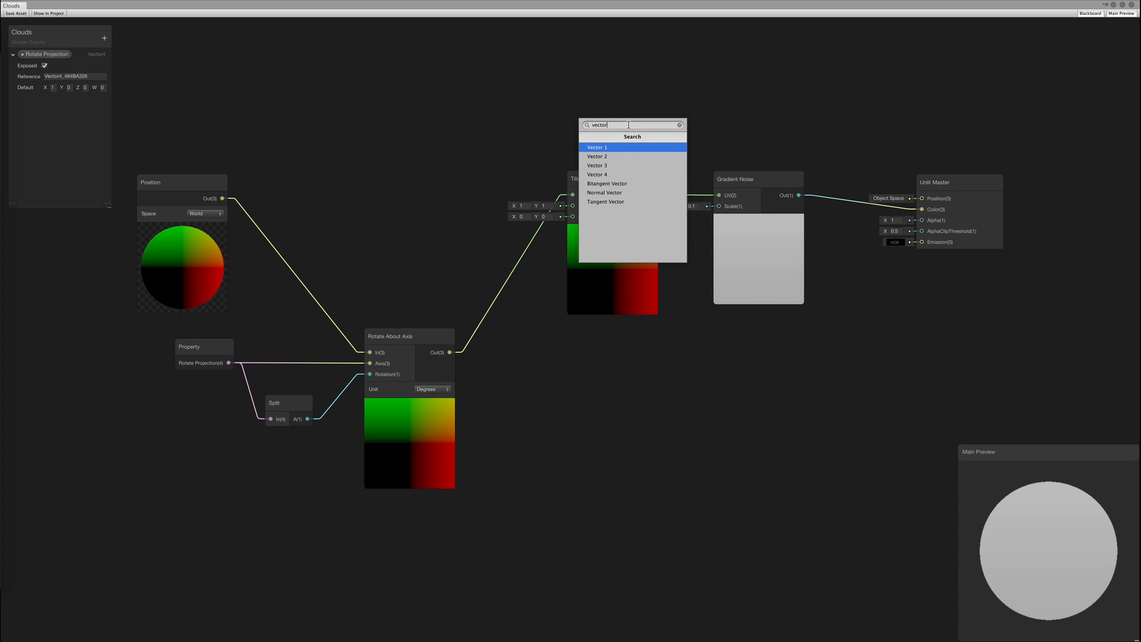
key("Return")
type("1")
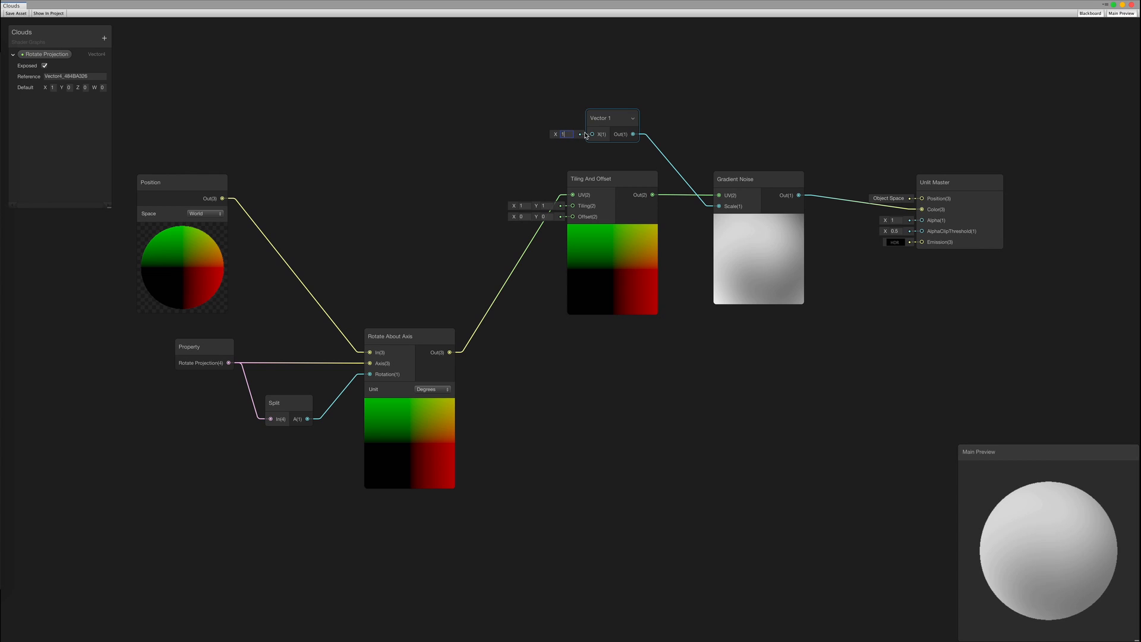
type("0")
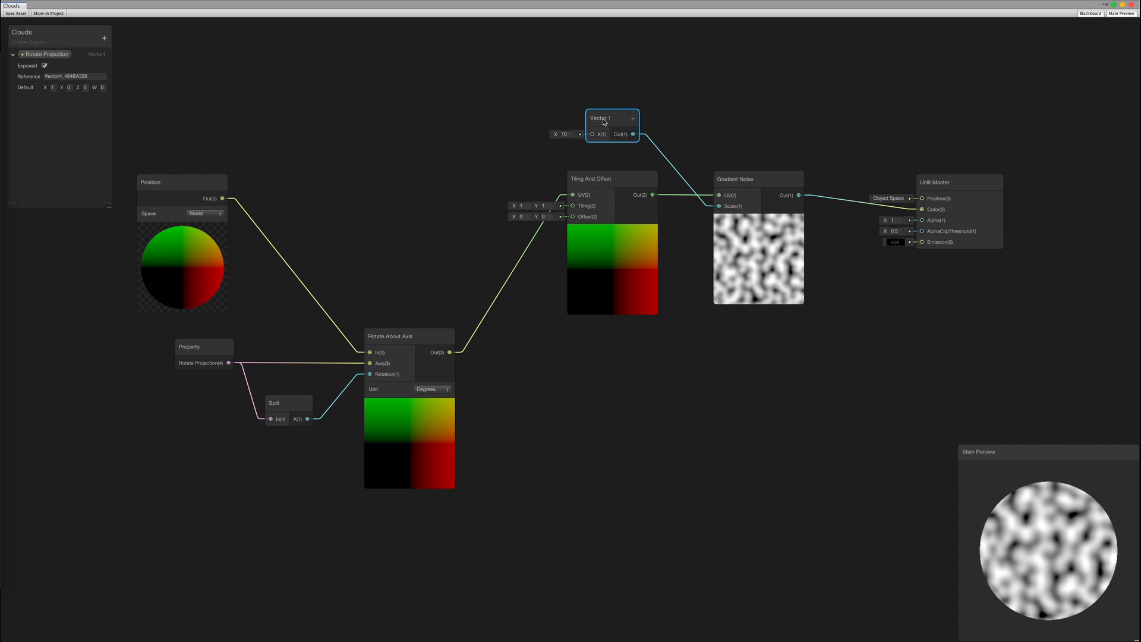
Convert the Vector 1 node to an exposed property named 'Noise Scale'
right_click(604, 121)
left_click(630, 198)
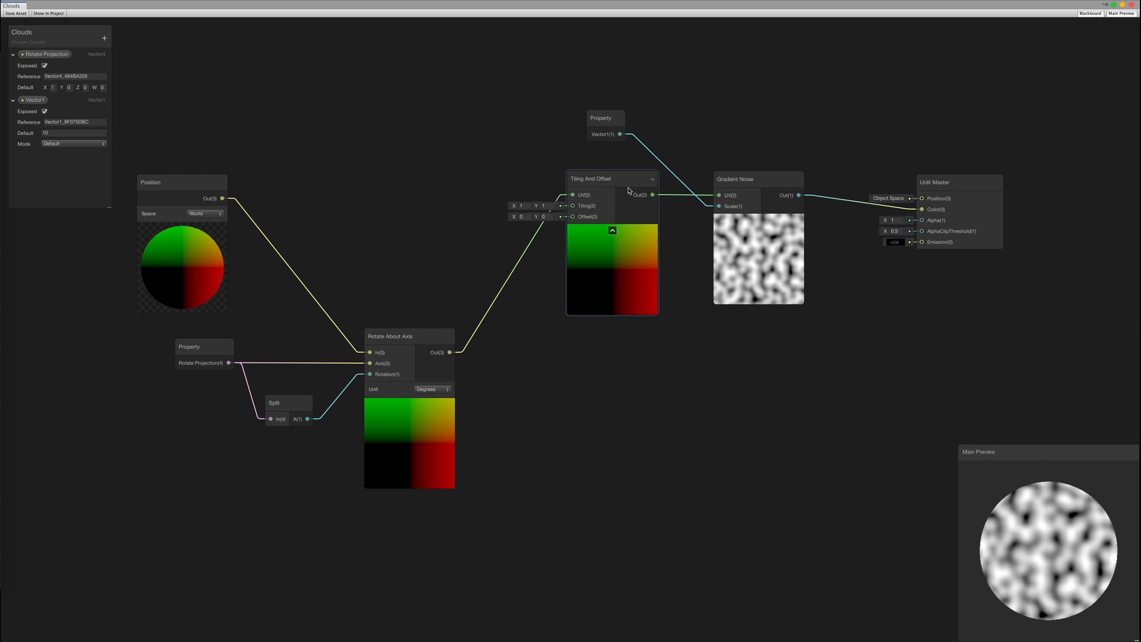
right_click(34, 101)
left_click(48, 109)
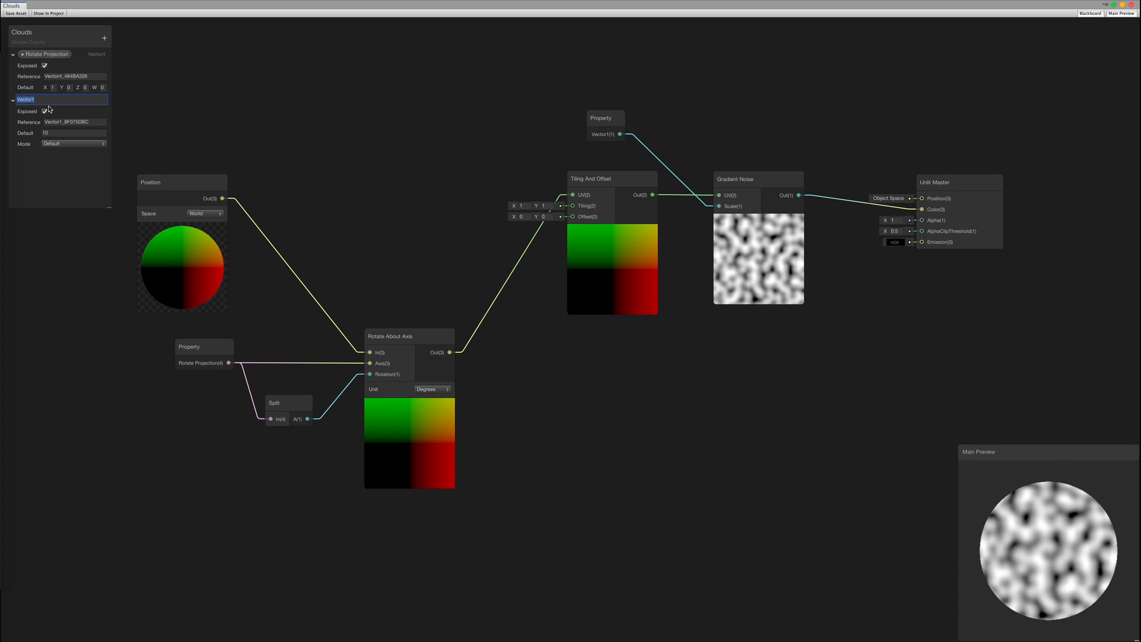
type("Noise Scale")
key("Return")
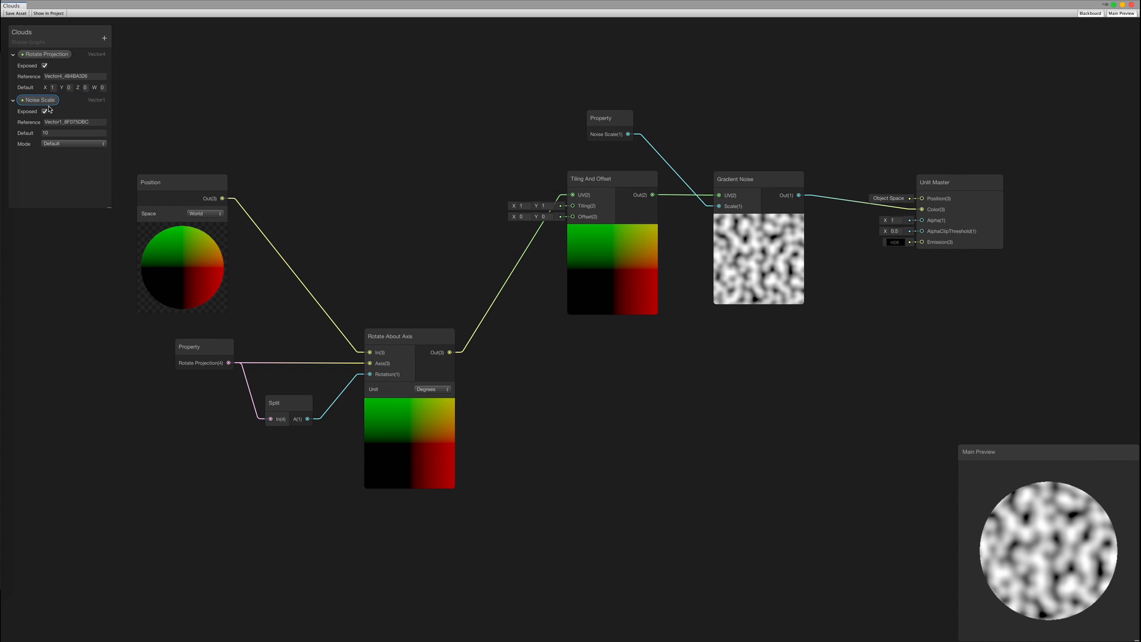
Save the shader and set the sky disk material's Noise Scale to 0.01
left_click(11, 13)
key("ctrl+Right")
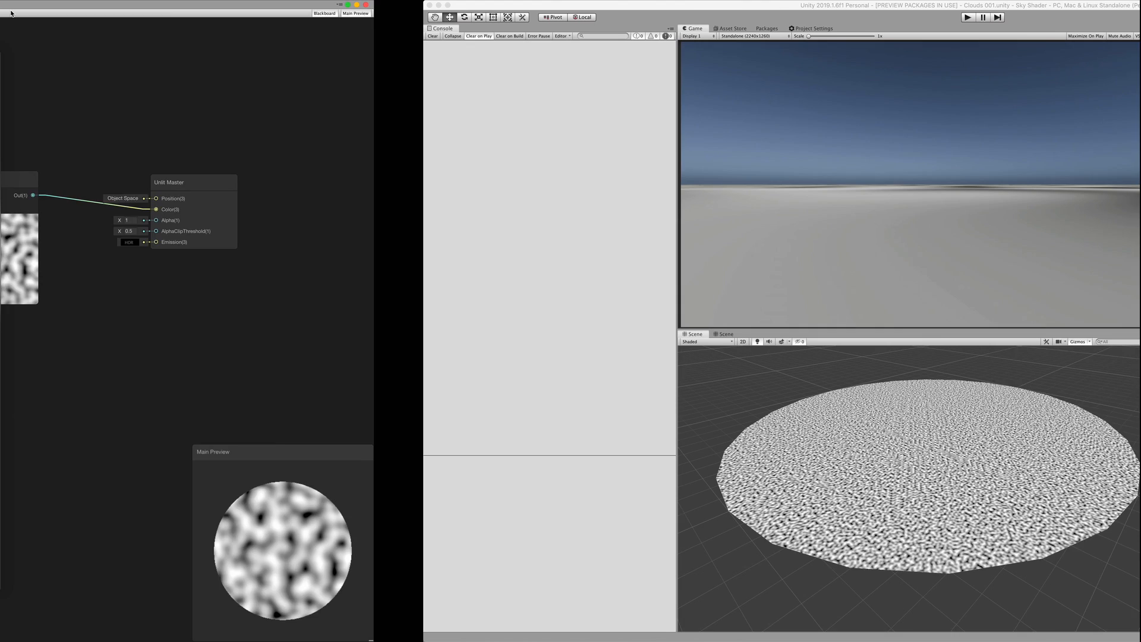
left_click(440, 501)
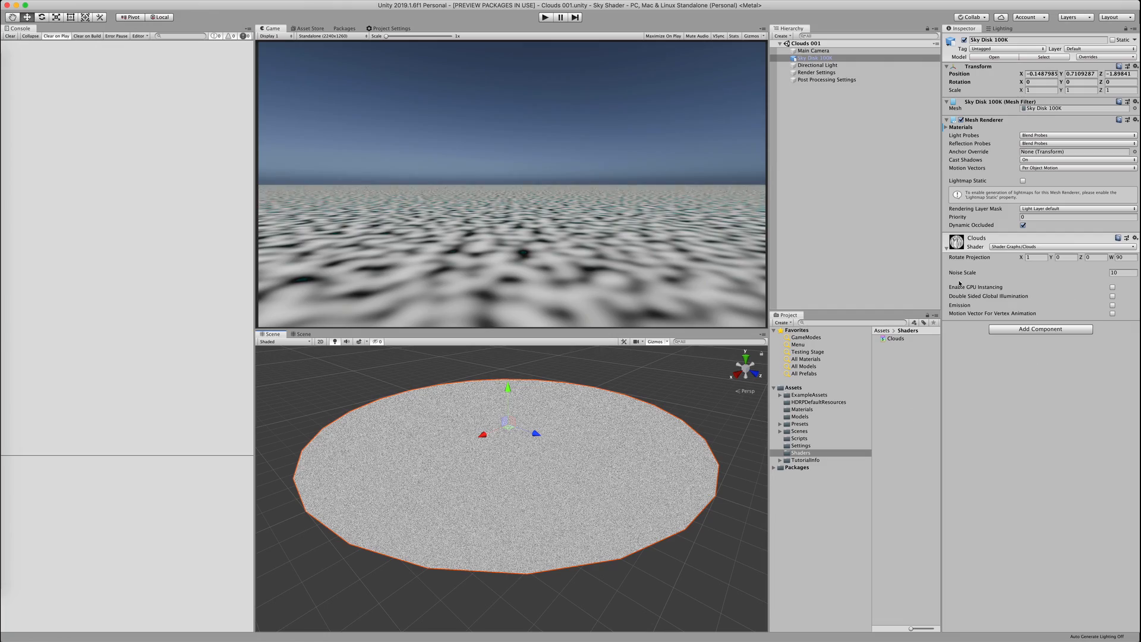
left_click_drag(962, 273, 806, 271)
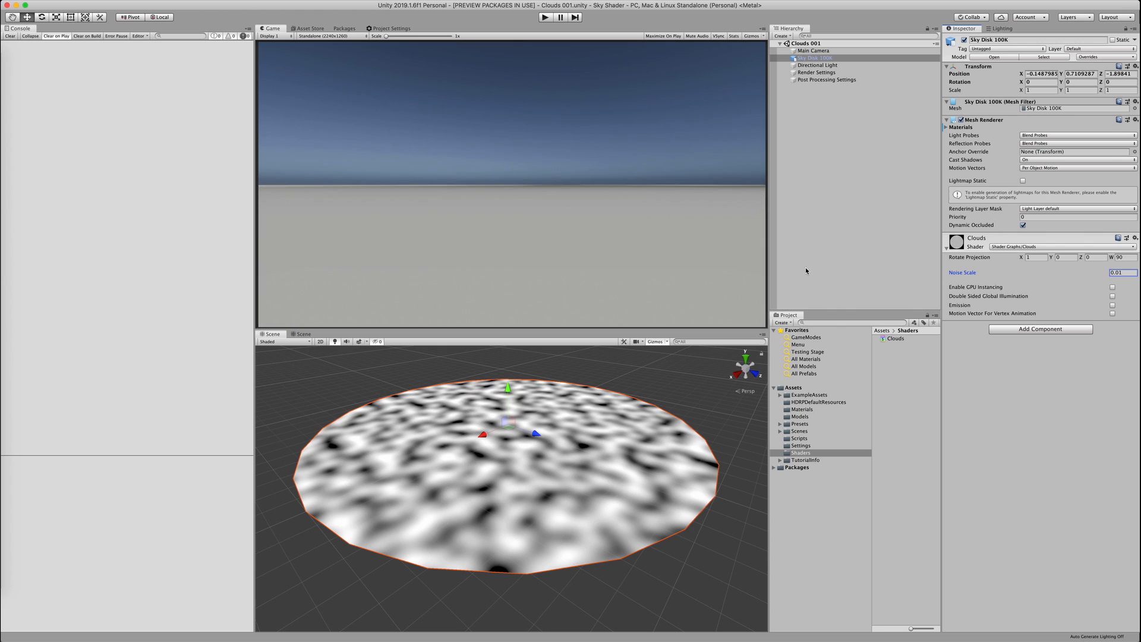
left_click(552, 477)
left_click(567, 362)
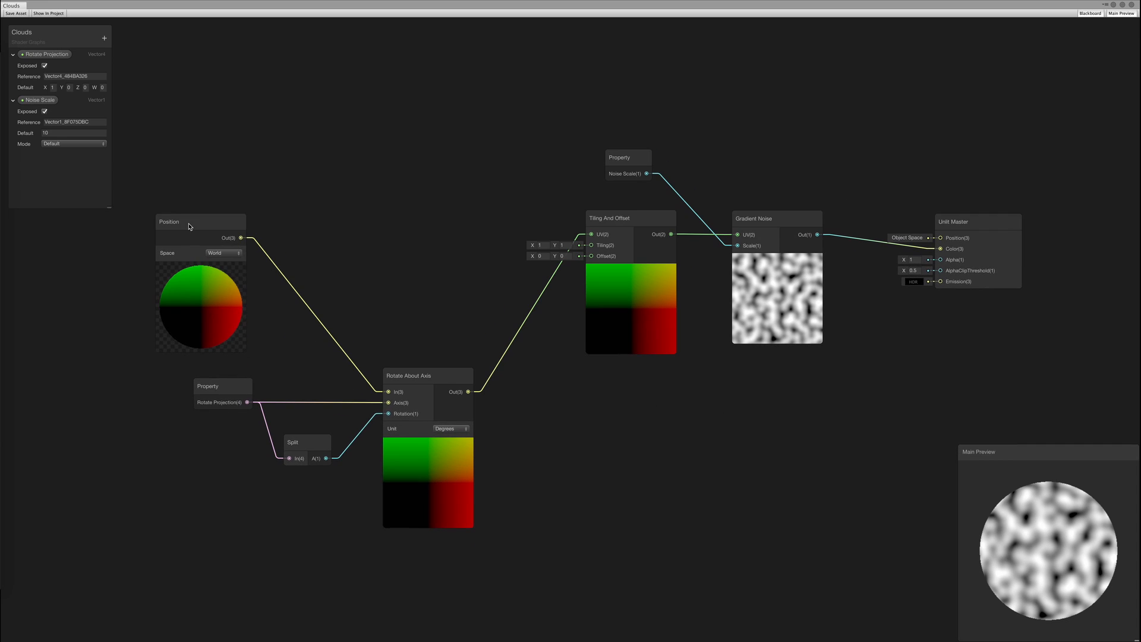
Collapse the Position node's preview and place it beside Rotate About Axis
left_click(237, 226)
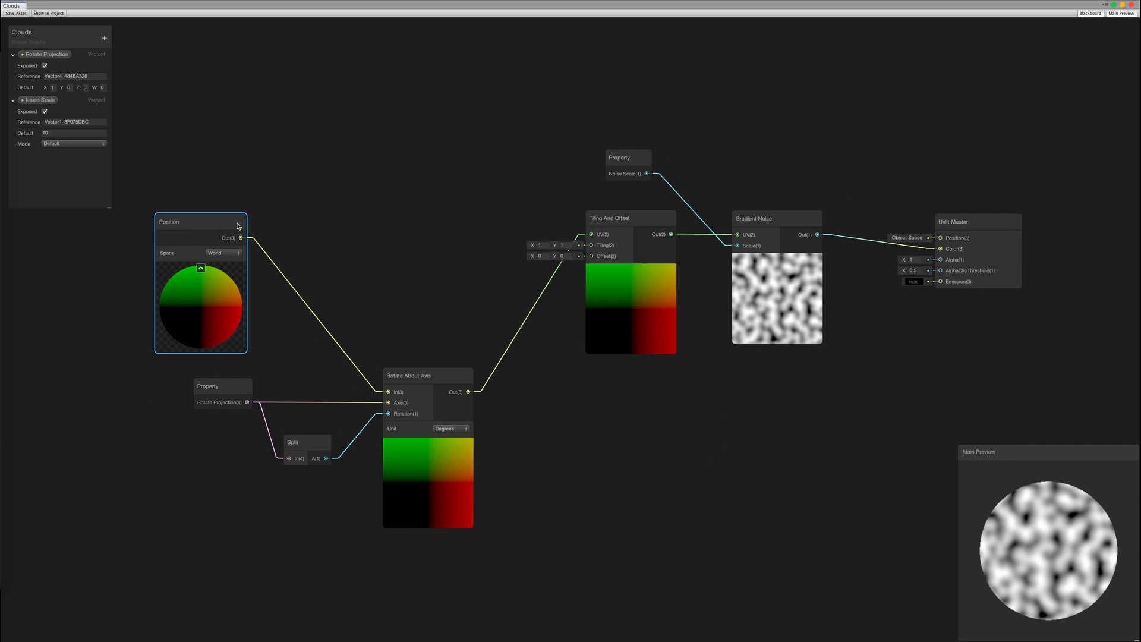
left_click(200, 268)
left_click_drag(202, 221, 318, 340)
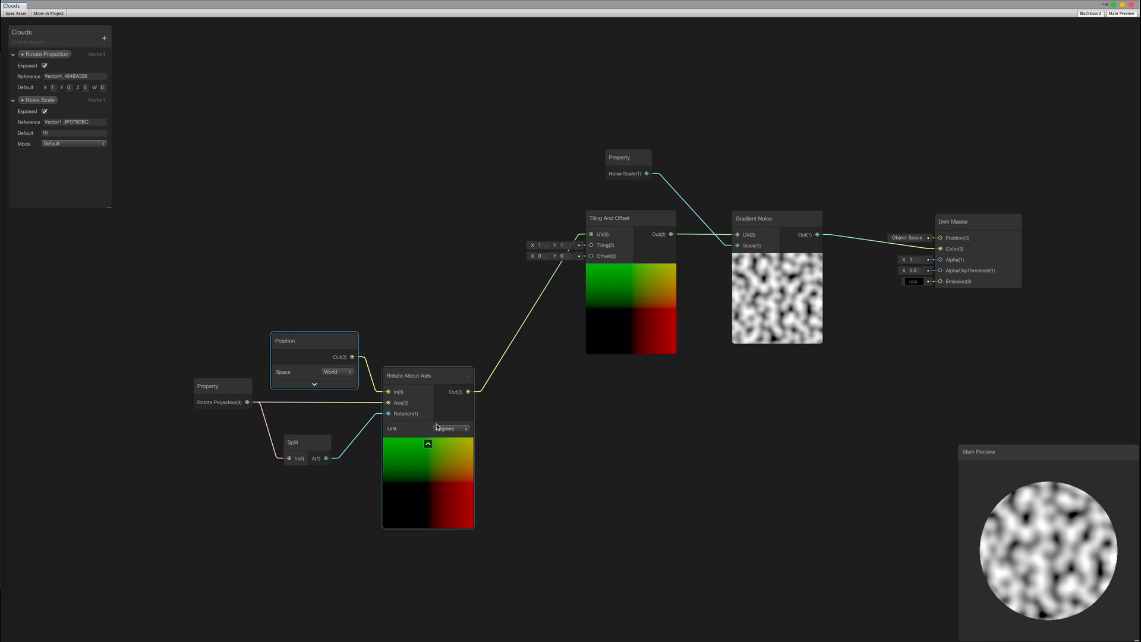
left_click(470, 381)
Collapse Rotate About Axis's preview and group the four projection nodes as 'Projection'
left_click(427, 446)
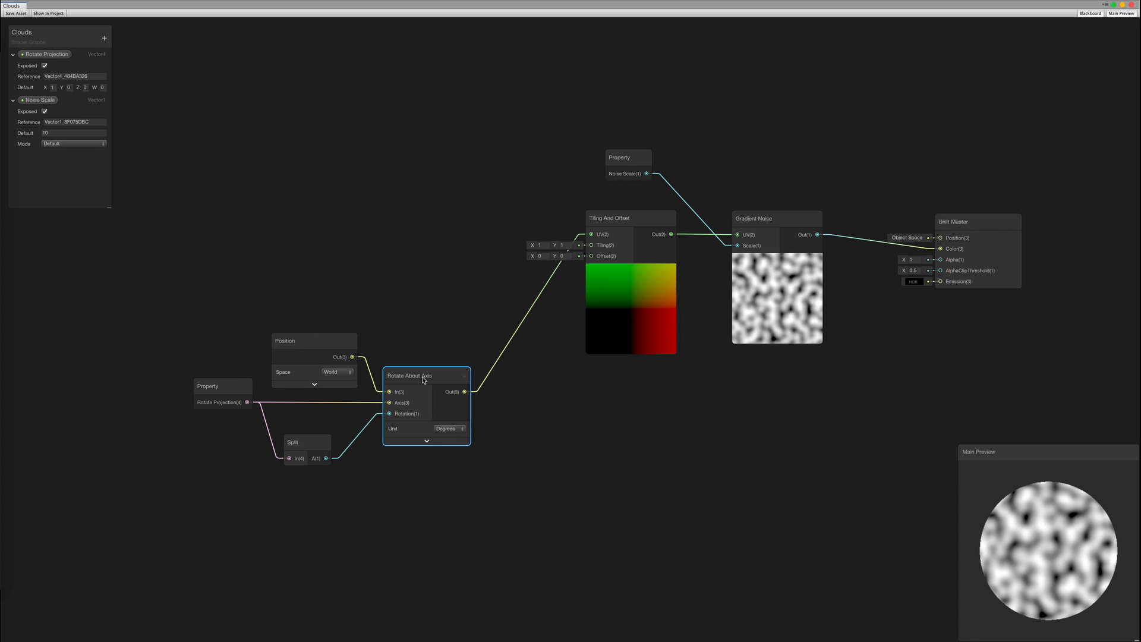
left_click_drag(115, 288, 466, 501)
right_click(415, 379)
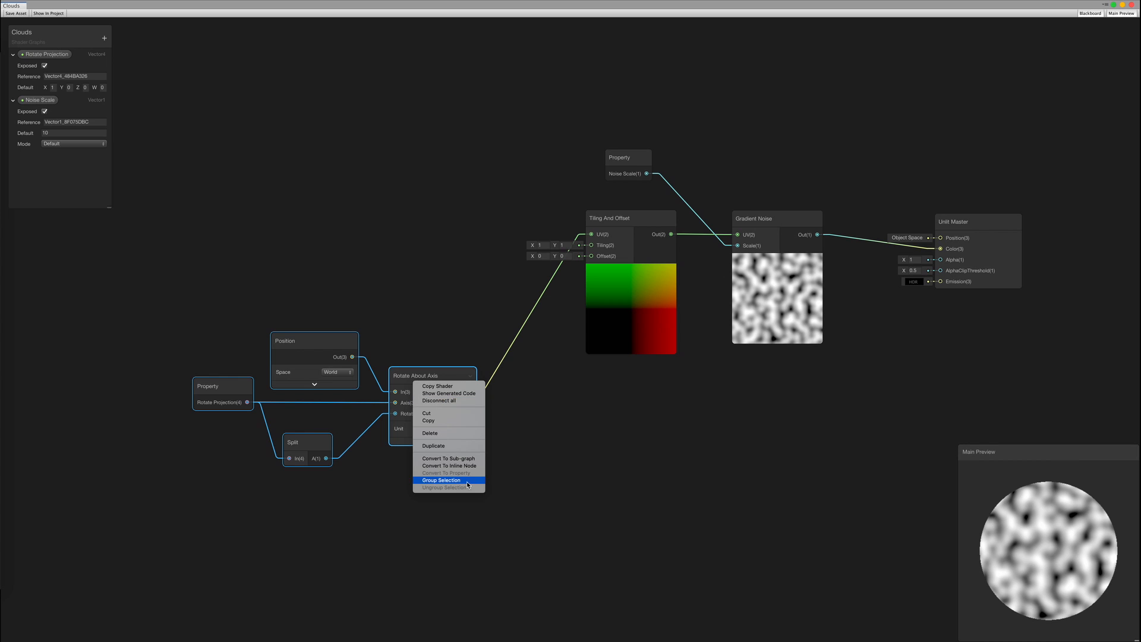
left_click(452, 480)
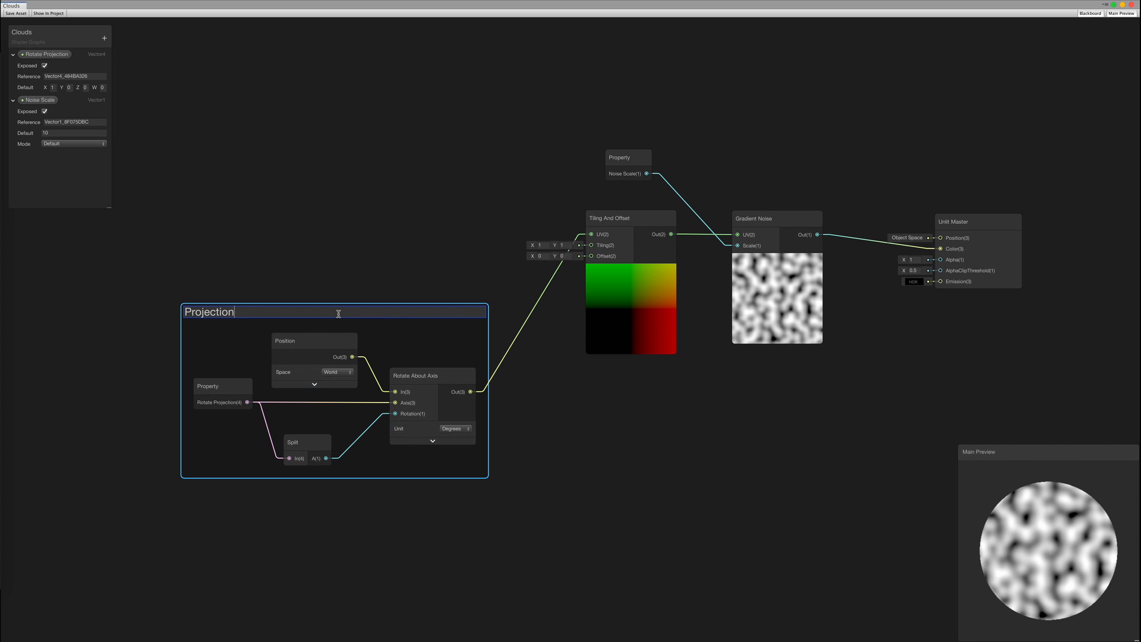
key("Return")
Move the Projection group aside and pull a new wire from Tiling And Offset's Offset input
left_click_drag(338, 313, 280, 148)
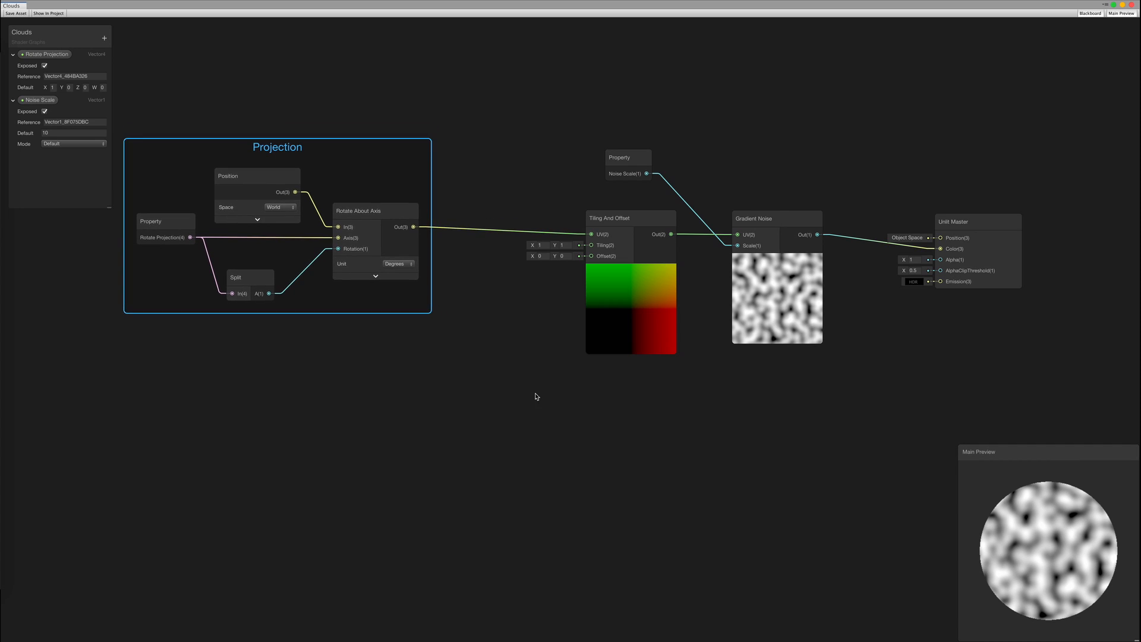
left_click(536, 397)
middle_click_drag(538, 374, 556, 291)
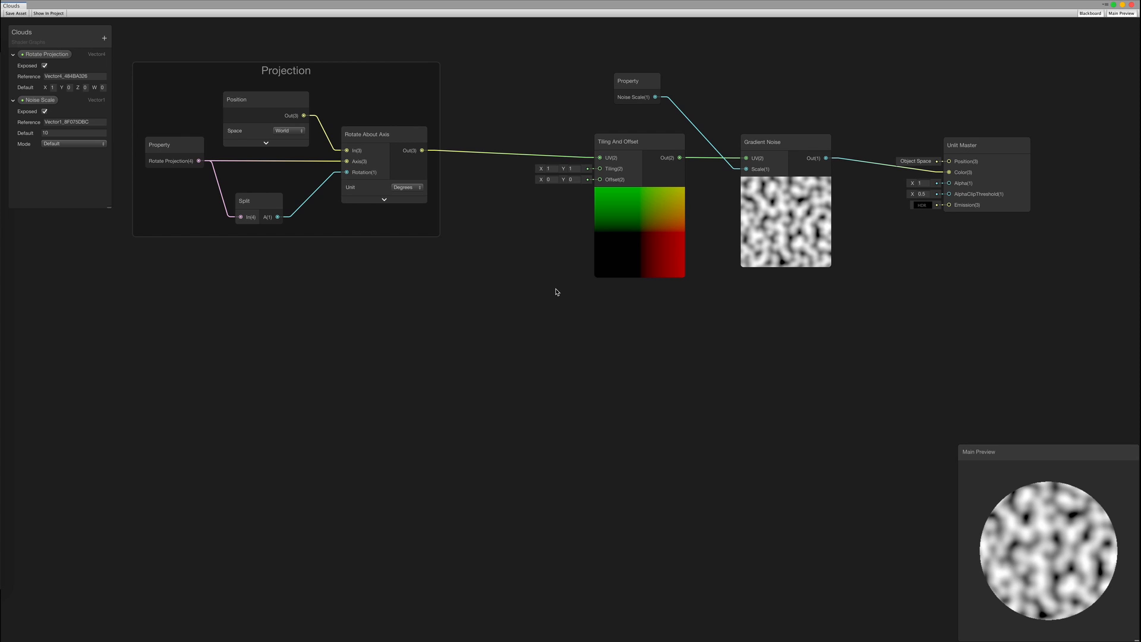
left_click_drag(600, 179, 431, 374)
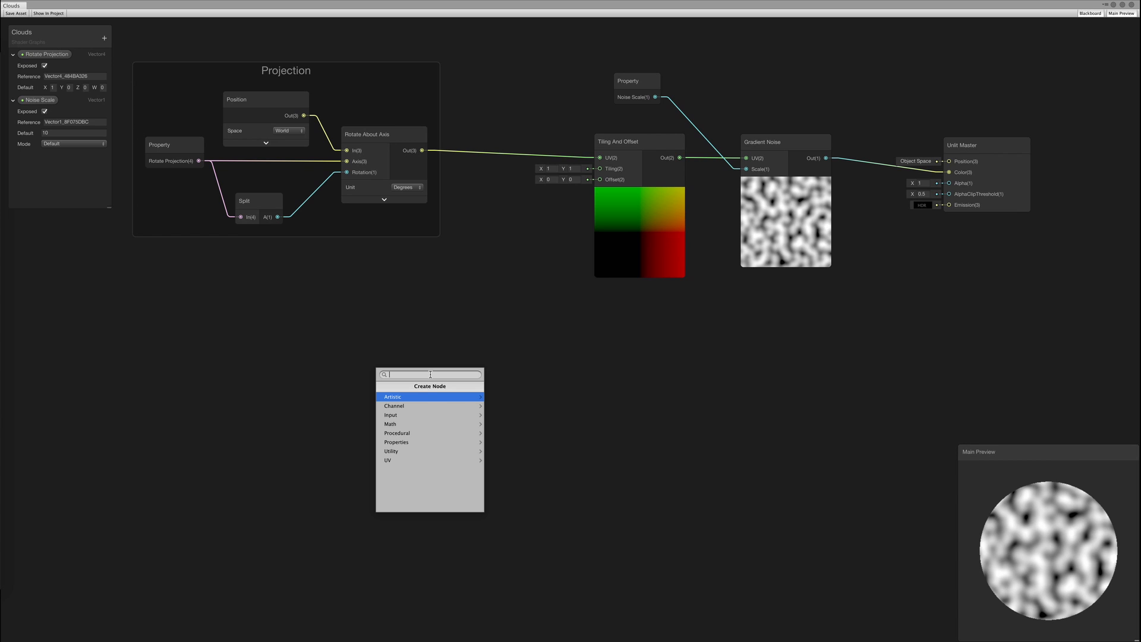
Add a Time node through a Multiply node into the Tiling And Offset offset
type("time")
key("Down")
key("Down")
key("Down")
key("Down")
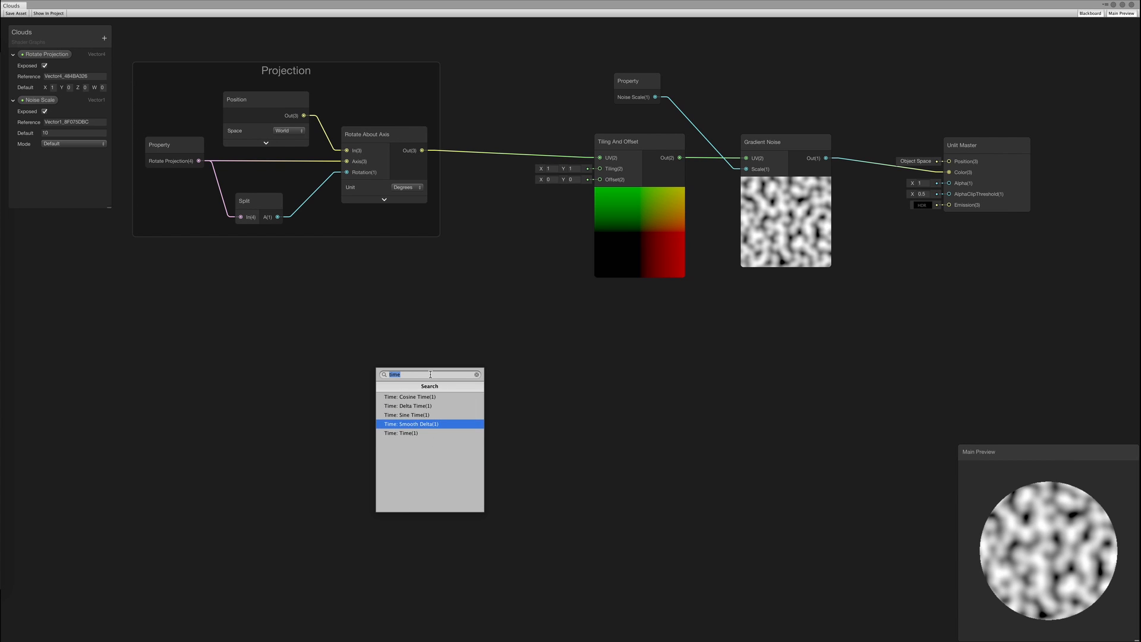
key("Return")
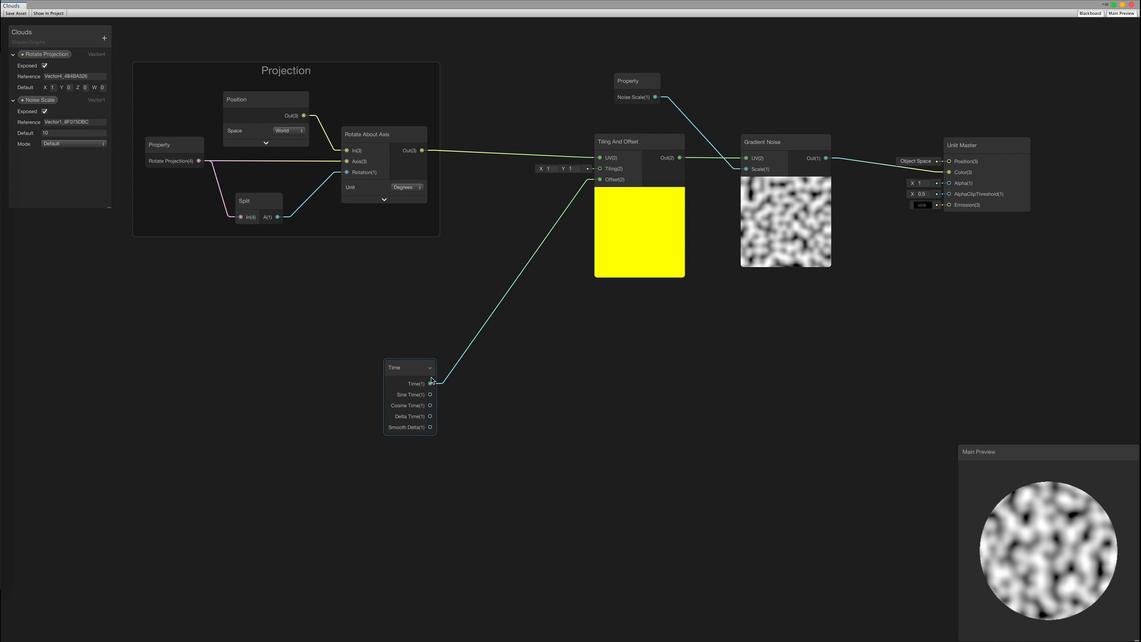
left_click_drag(416, 372, 487, 393)
type("multi")
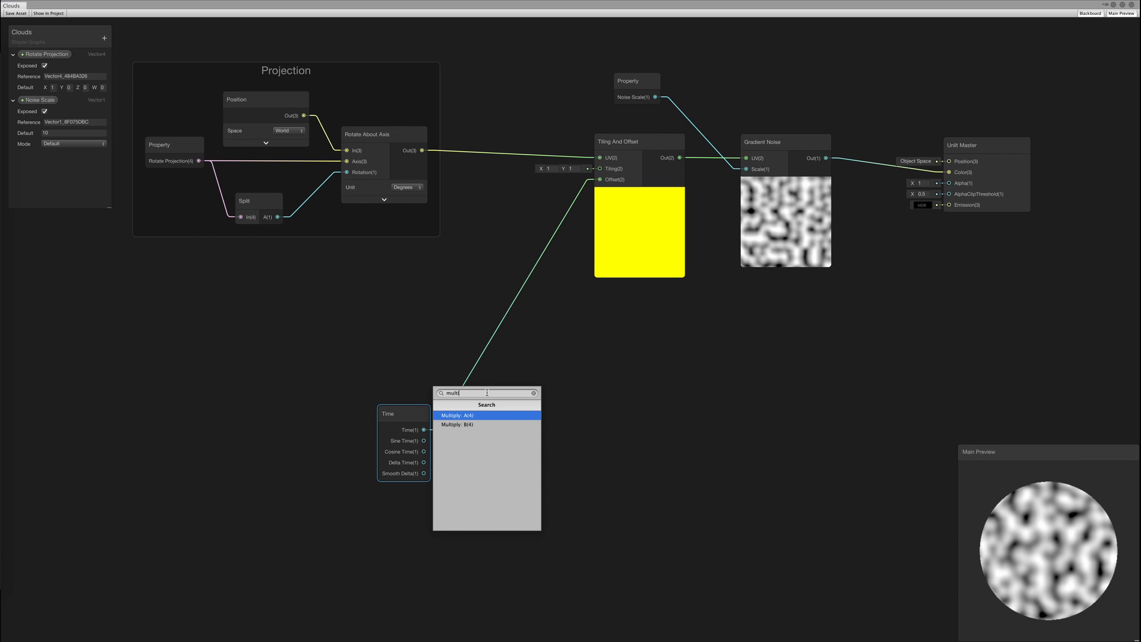
key("Return")
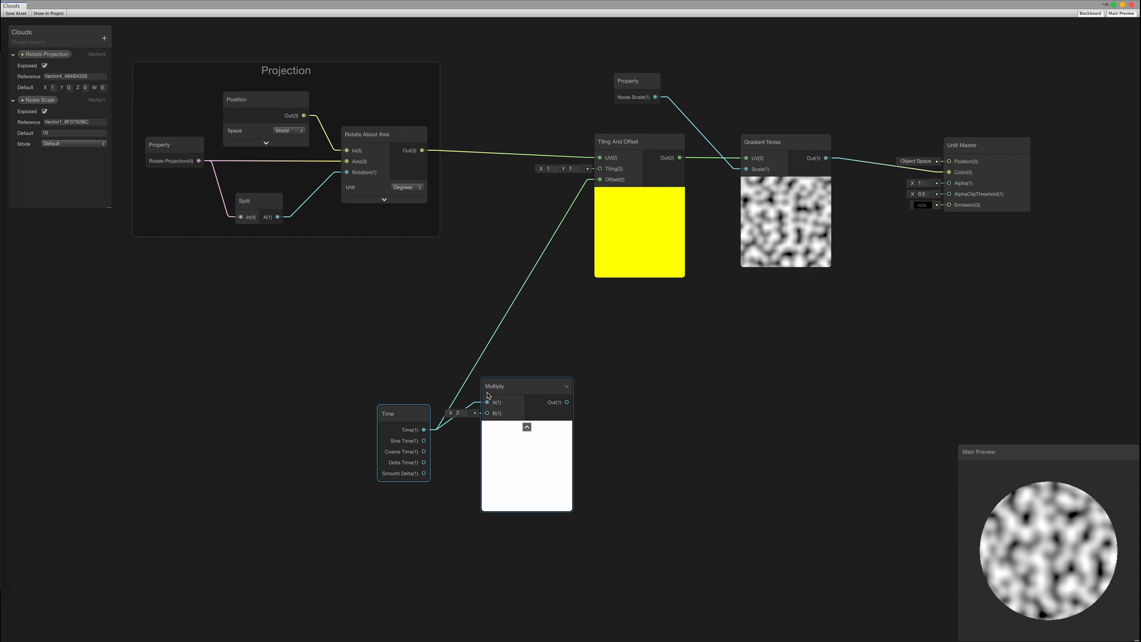
left_click_drag(517, 387, 493, 249)
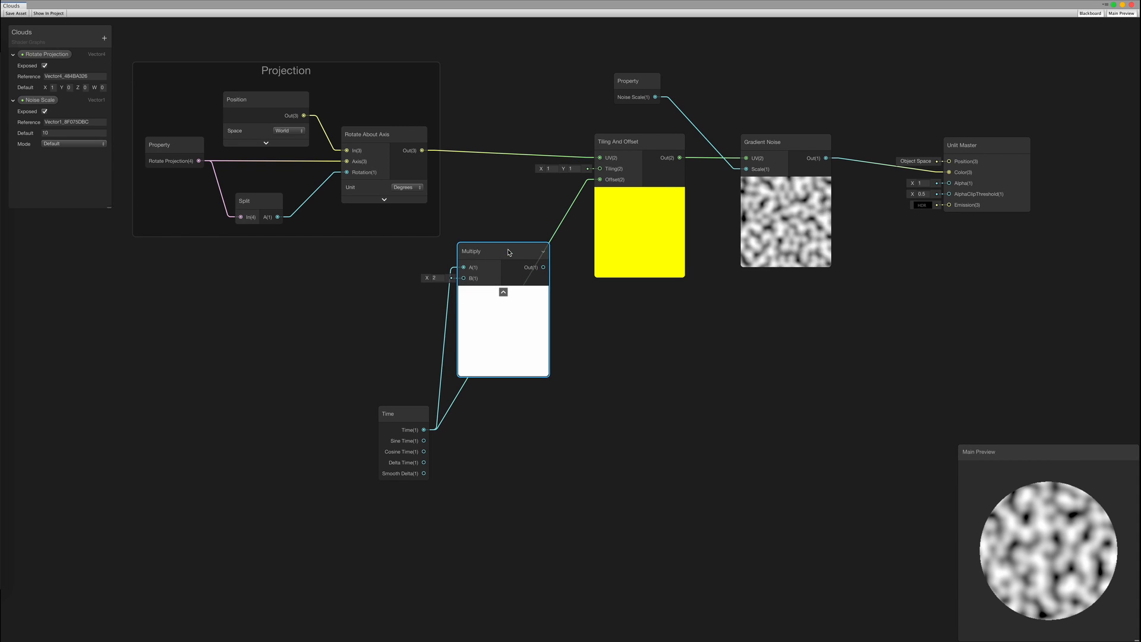
left_click_drag(597, 195, 600, 180)
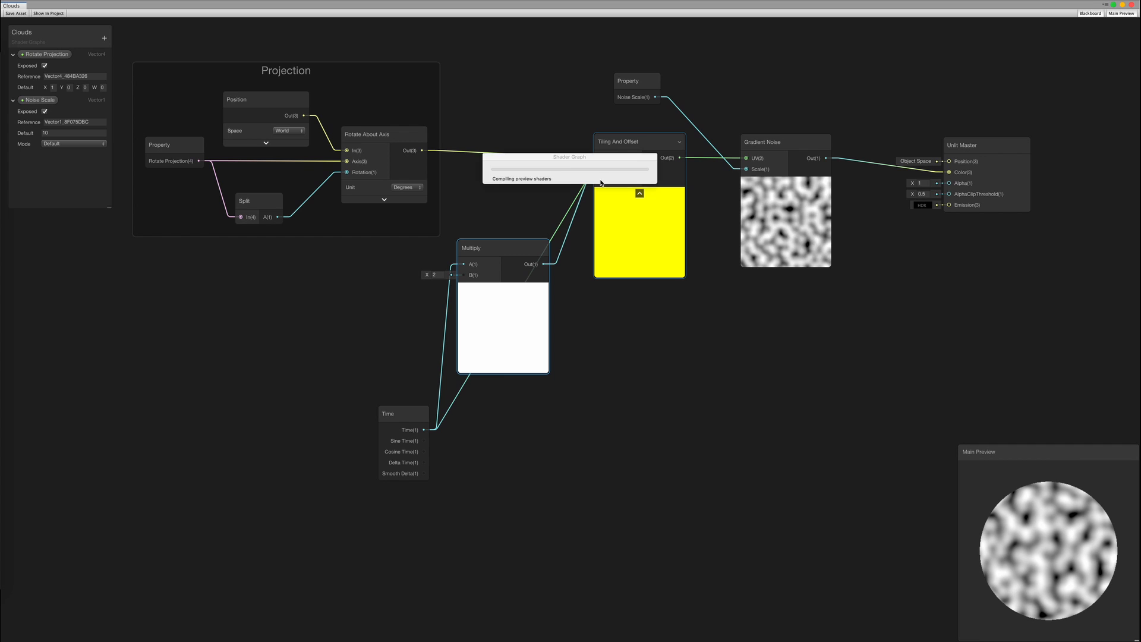
Set the Multiply B value to 0.1, tidy the Time and Multiply nodes, and save
left_click(436, 275)
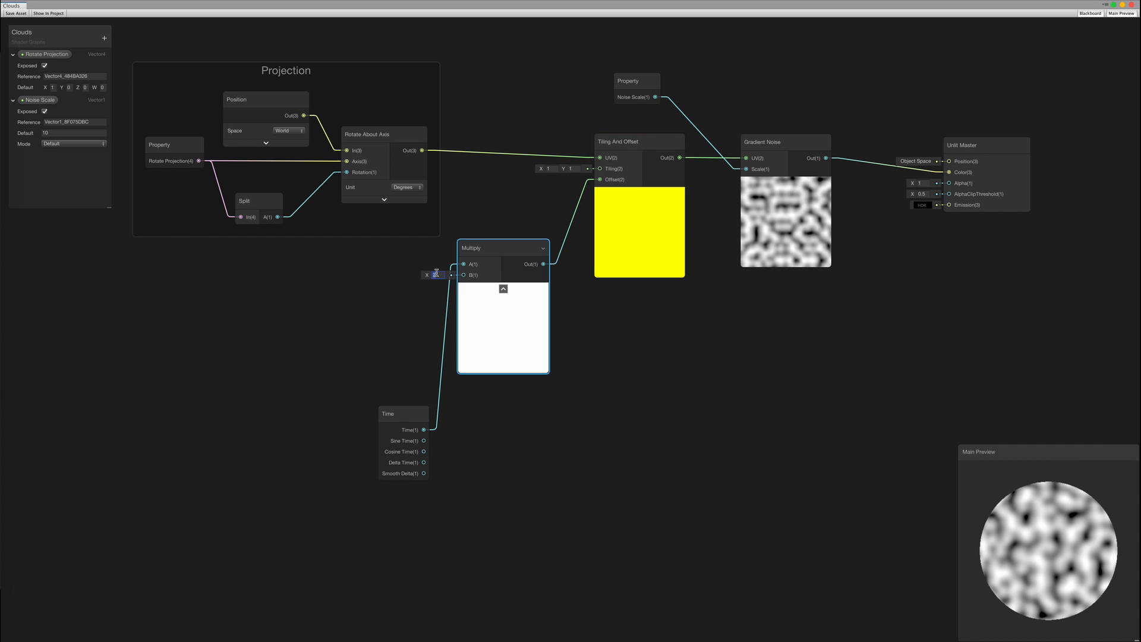
left_click(595, 327)
middle_click_drag(564, 336, 467, 356)
left_click(431, 273)
left_click(407, 307)
left_click_drag(291, 432, 266, 291)
left_click_drag(381, 267, 359, 289)
left_click(595, 464)
middle_click_drag(597, 467, 652, 552)
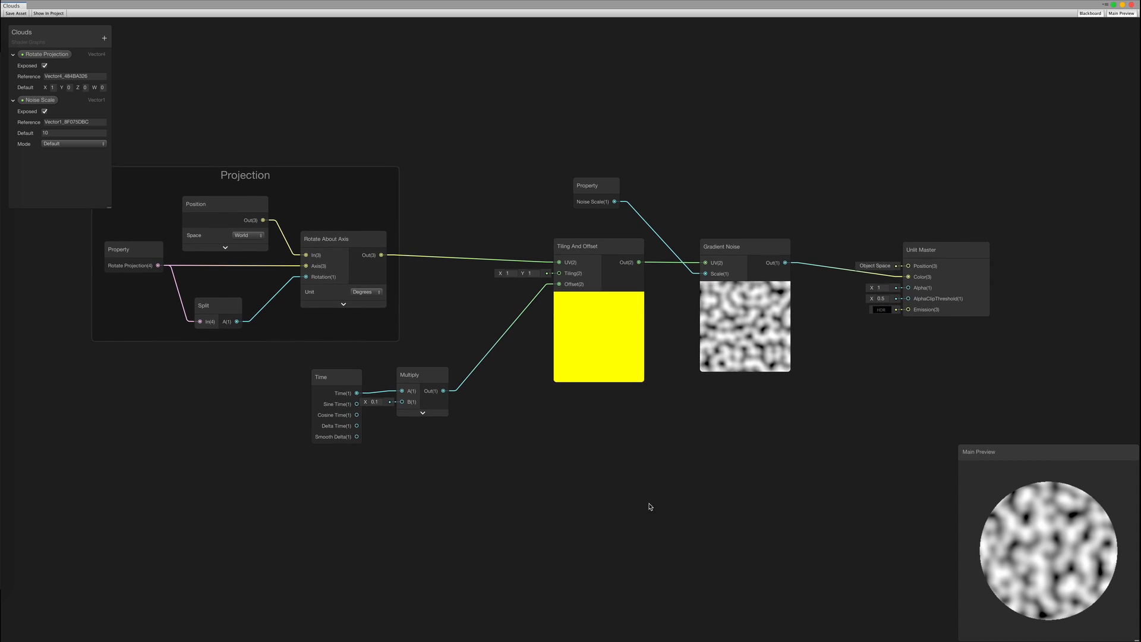
middle_click_drag(649, 505, 665, 523)
left_click(16, 13)
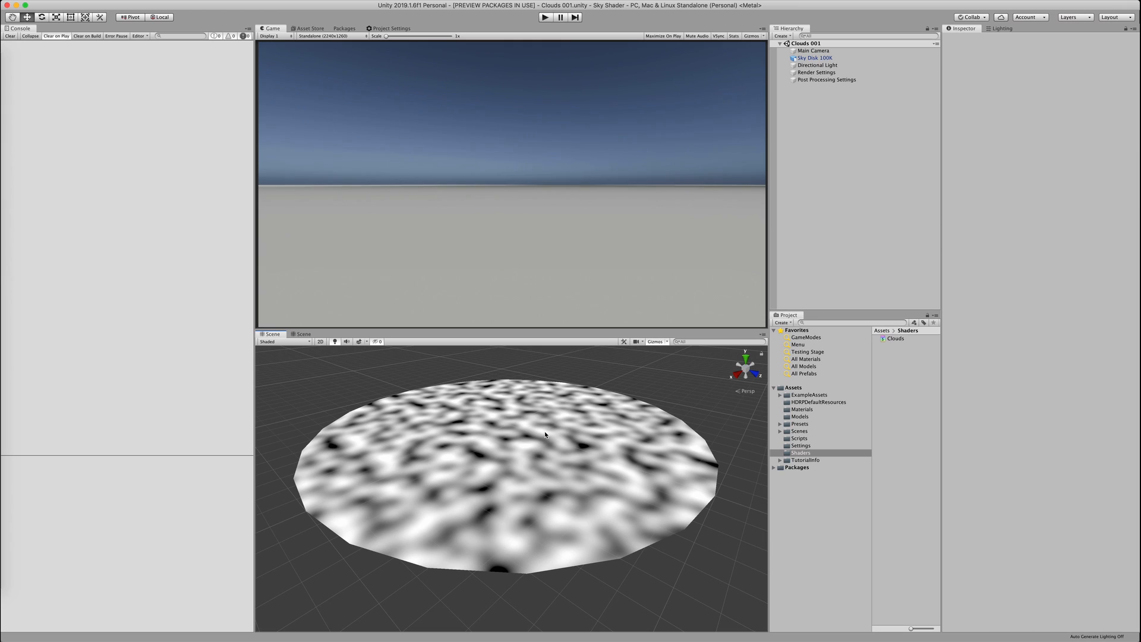
Turn on animated materials and skybox effects in the Scene view
left_click(545, 434)
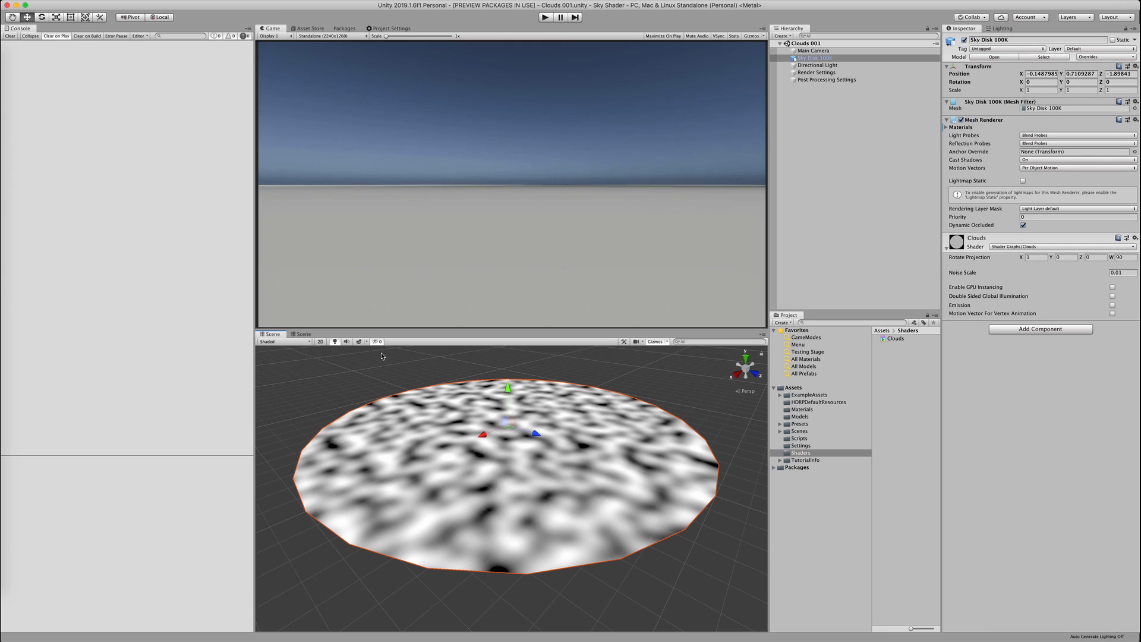
left_click(368, 342)
left_click(376, 372)
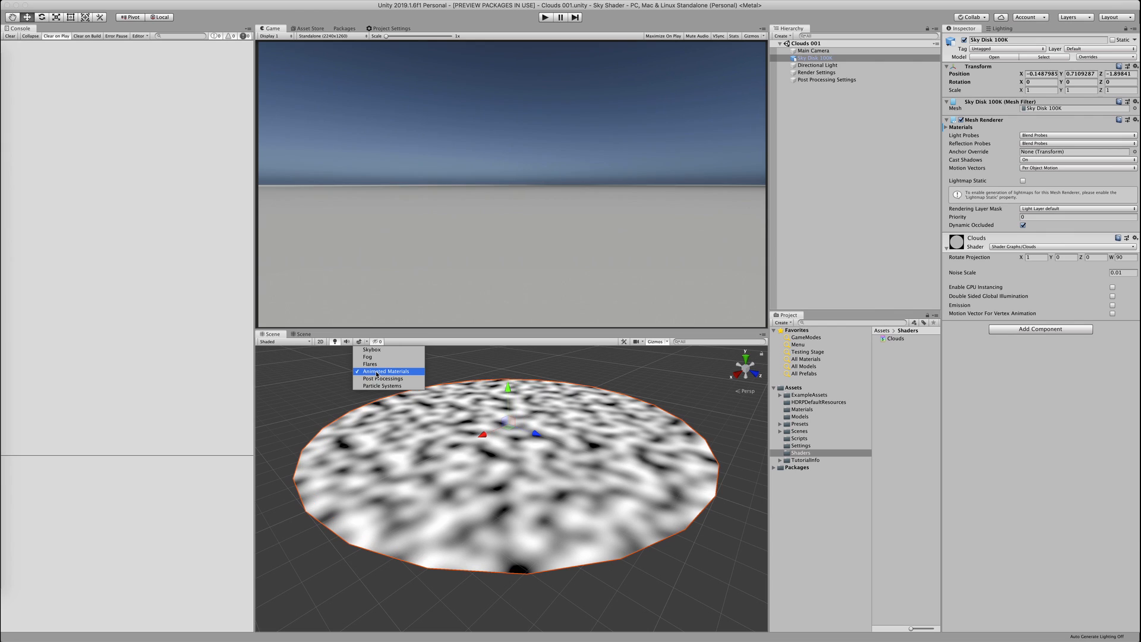
left_click(477, 360)
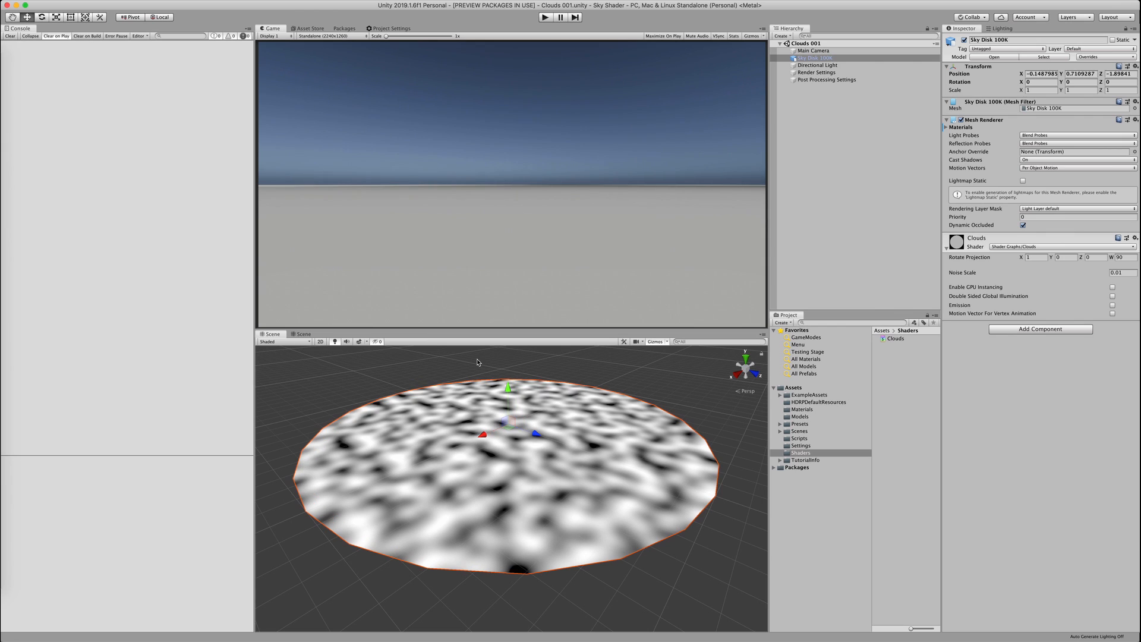
left_click(359, 343)
Try a Noise Scale of 1 on the sky disk material, then set it back to 0.01
left_click(534, 464)
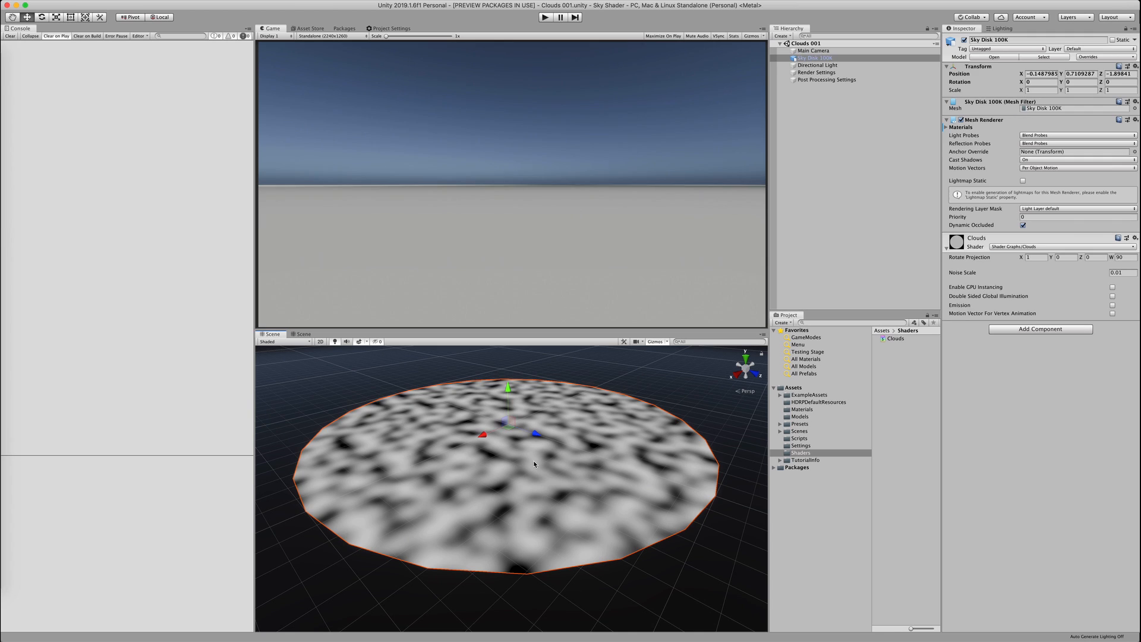
type("1")
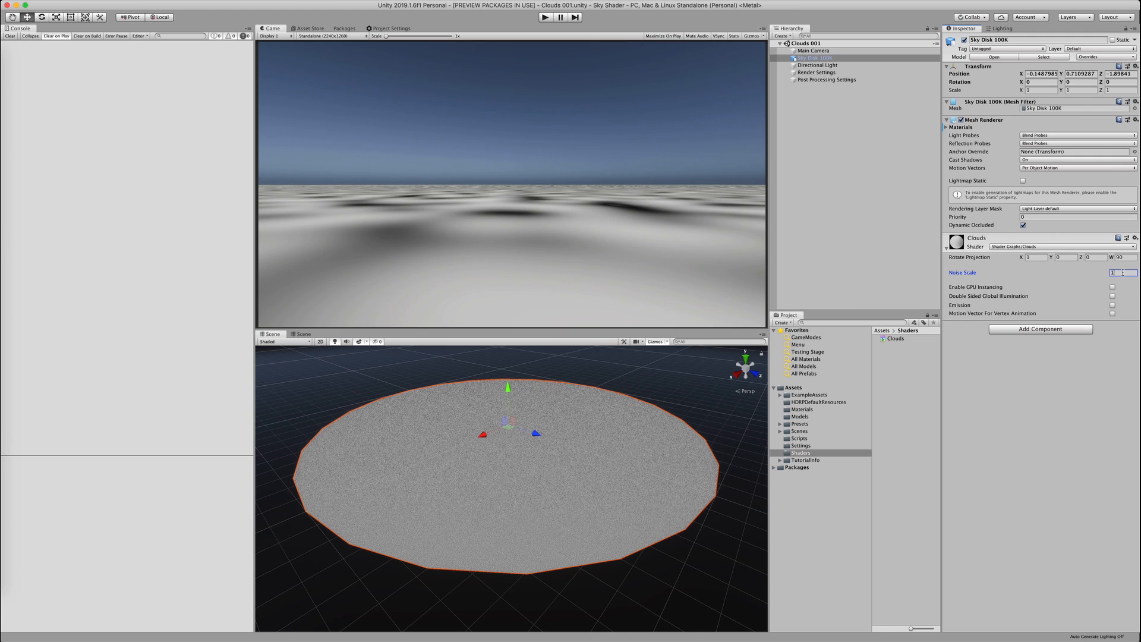
key("BackSpace")
type("0.01")
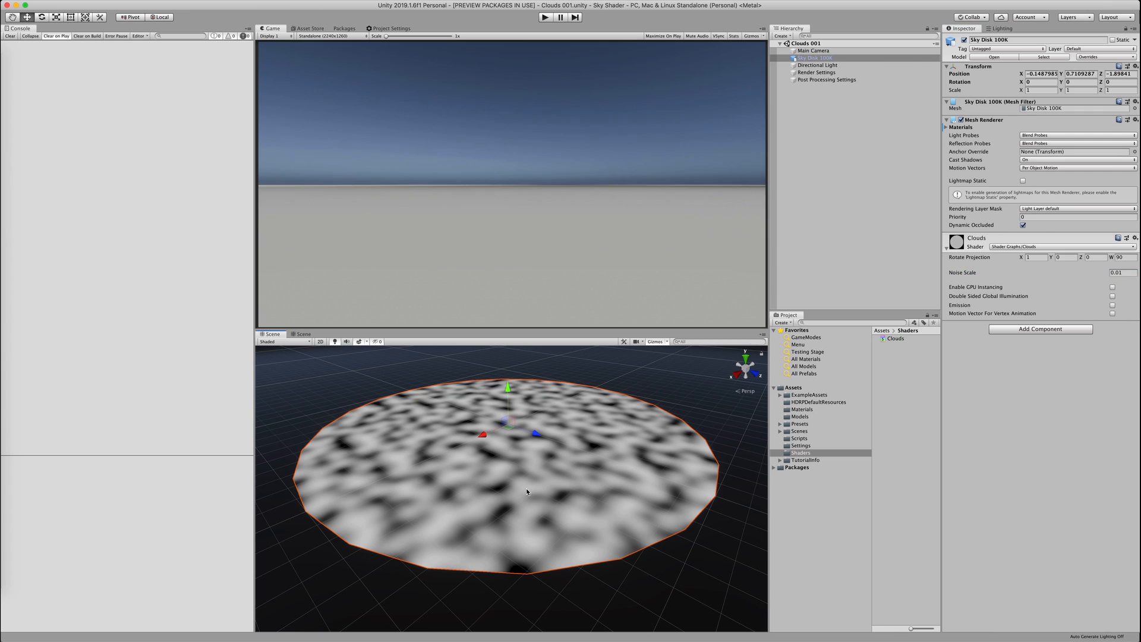
left_click(549, 604)
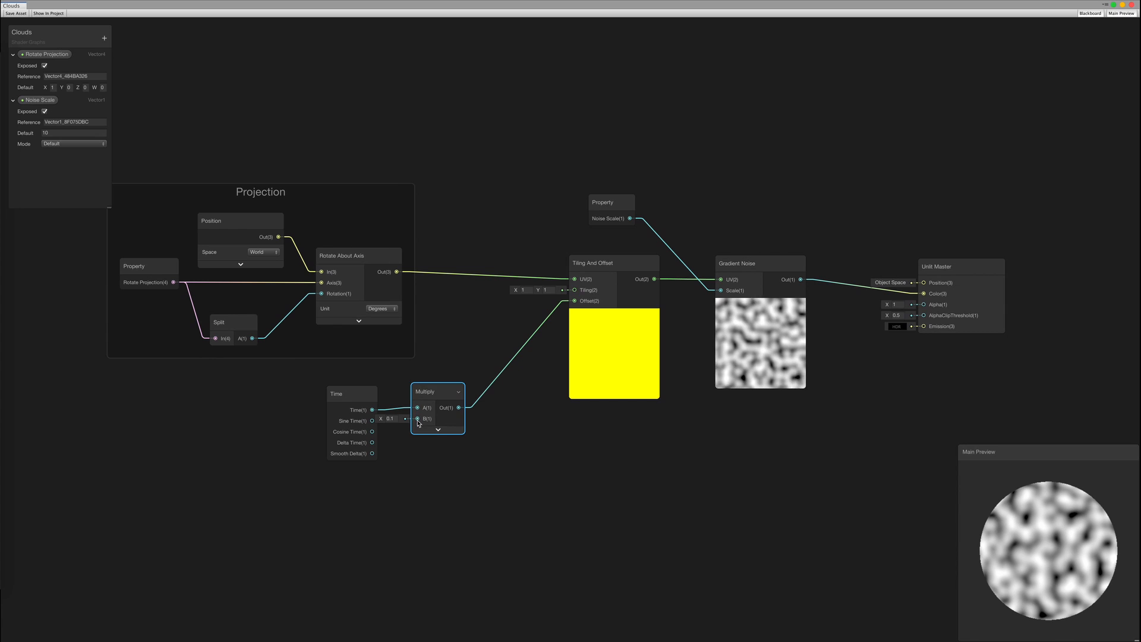
Add a Vector 1 node feeding the Multiply's B input and save the graph
key("space")
type("ve")
key("Return")
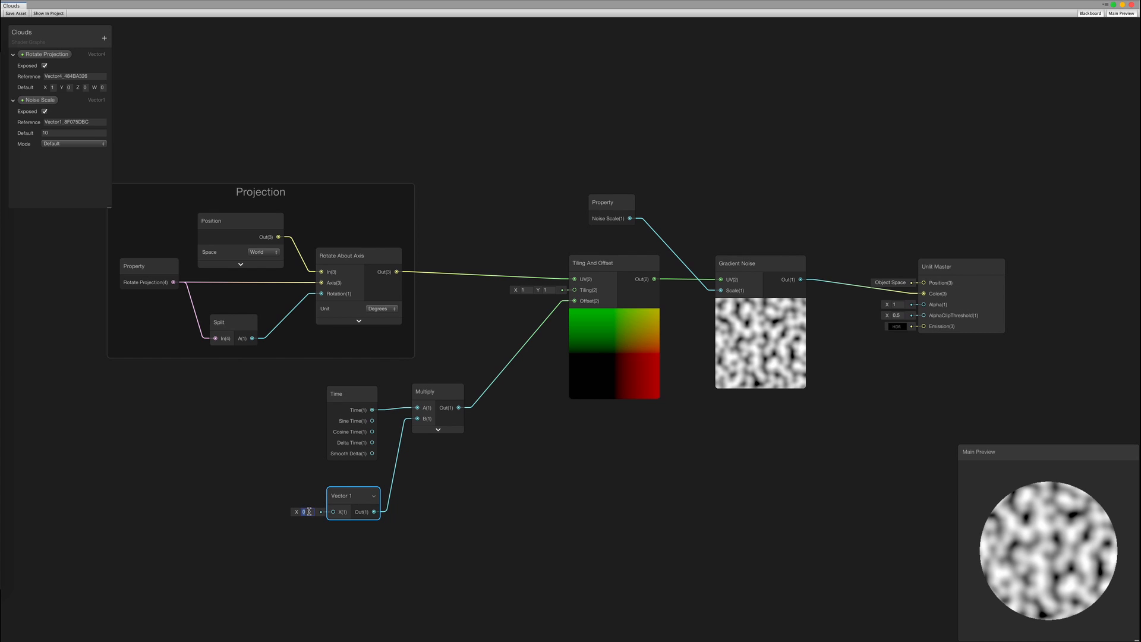
type("110")
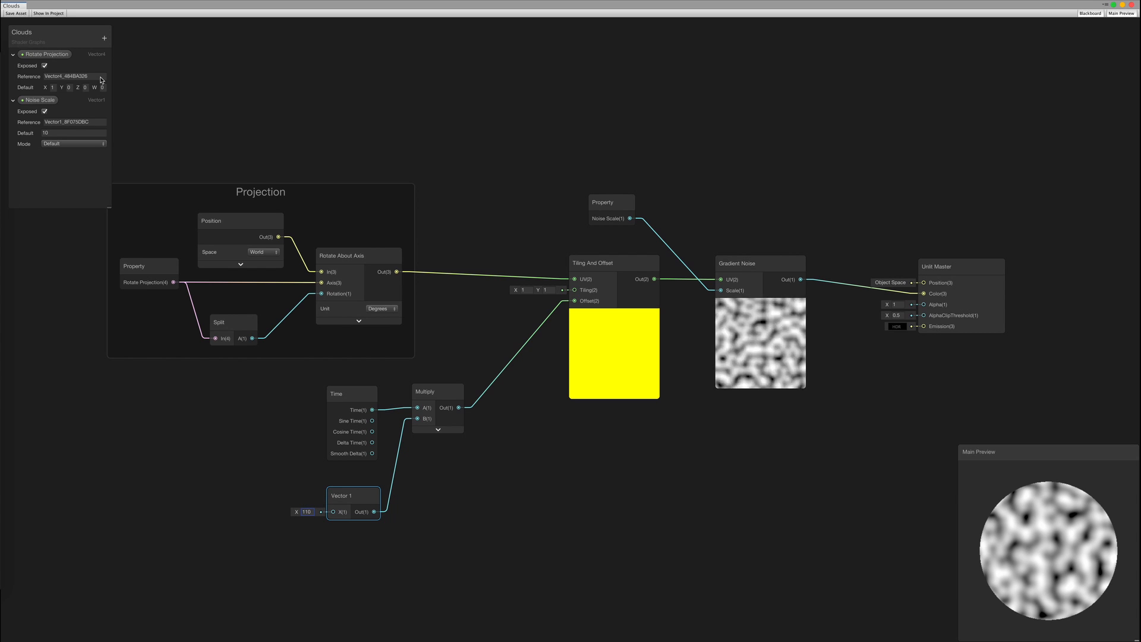
left_click(9, 15)
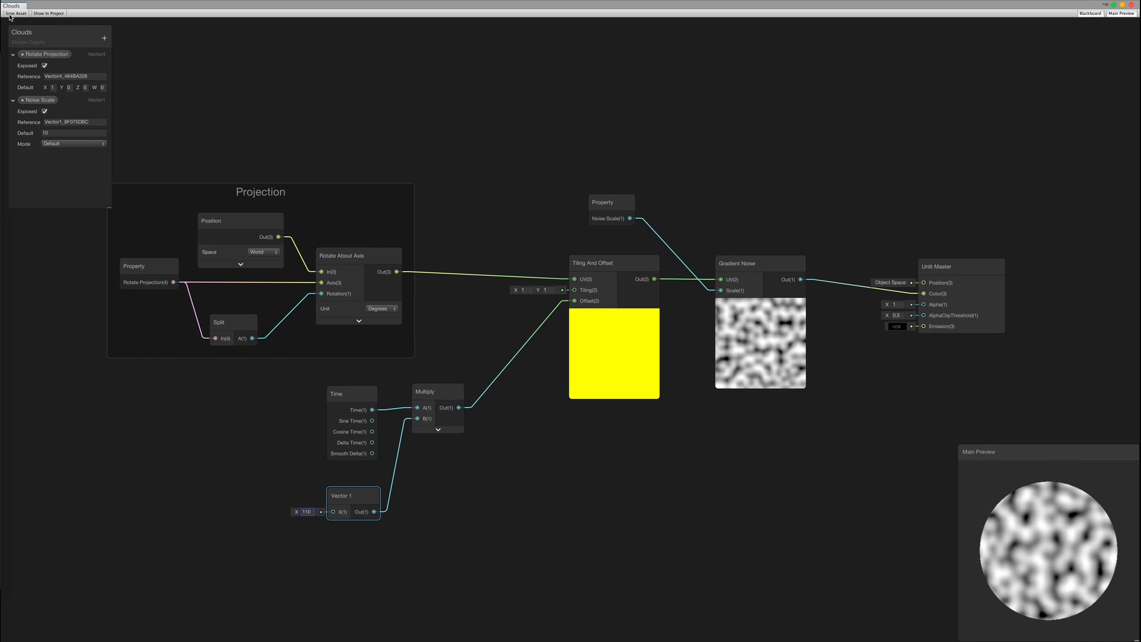
key("ctrl+Right")
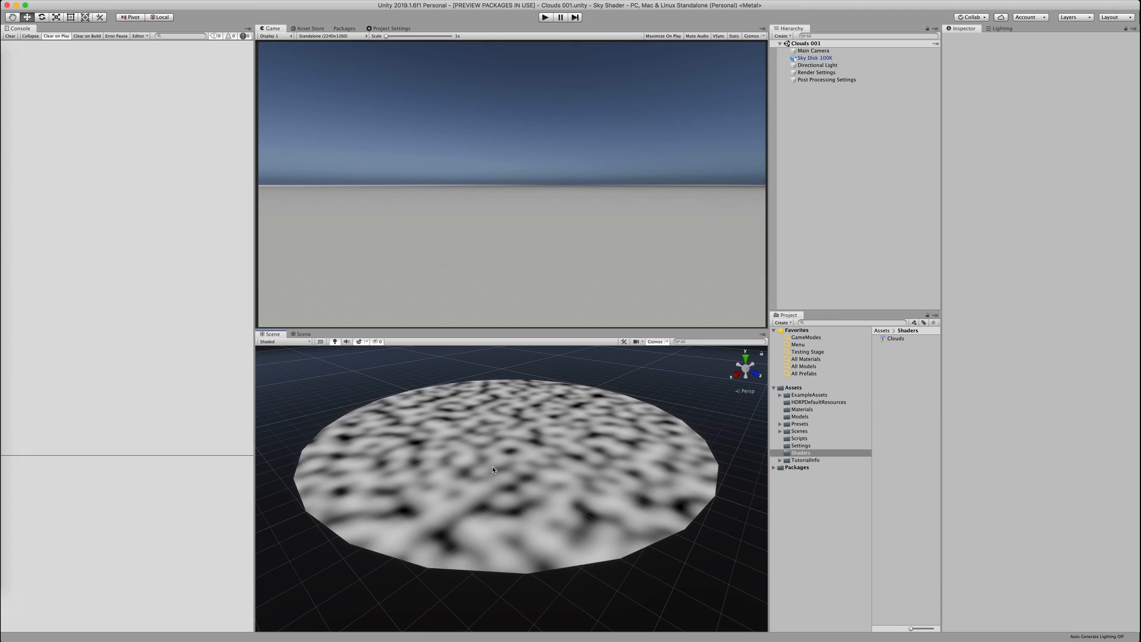
key("ctrl+Left")
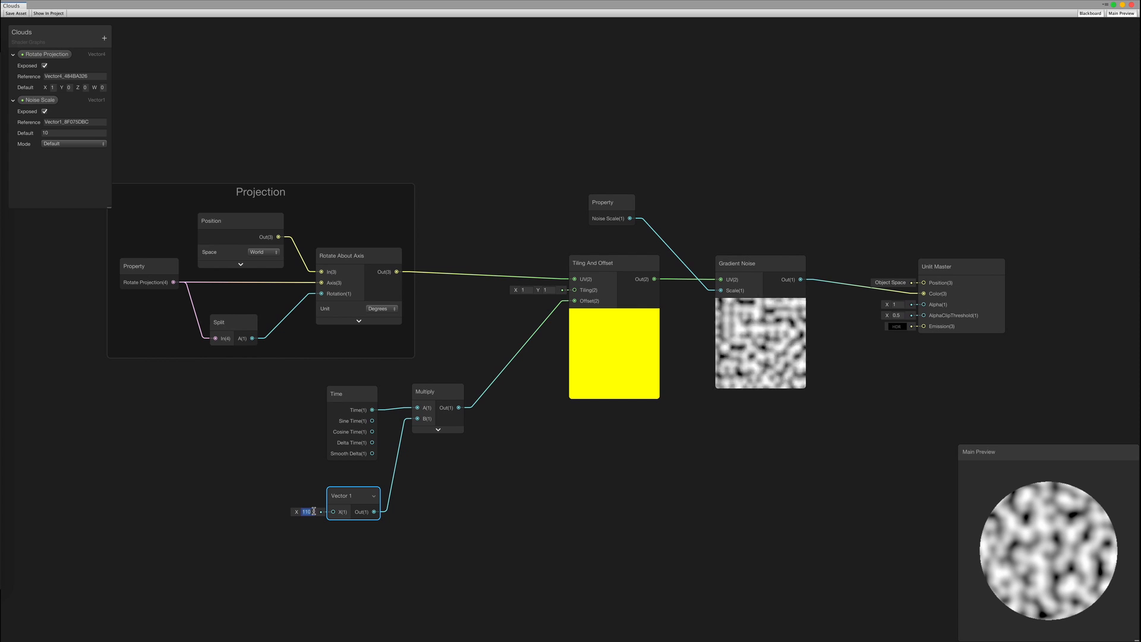
Set the Vector 1 to 0.1, expose it as 'Noise Speed', and save
type("0.1")
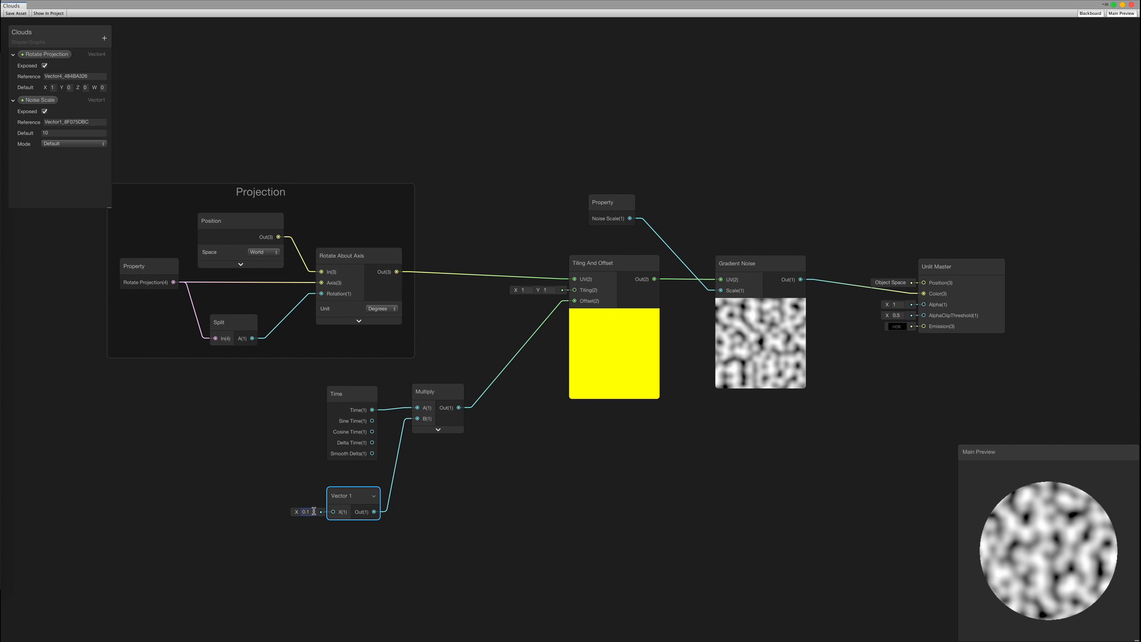
right_click(340, 503)
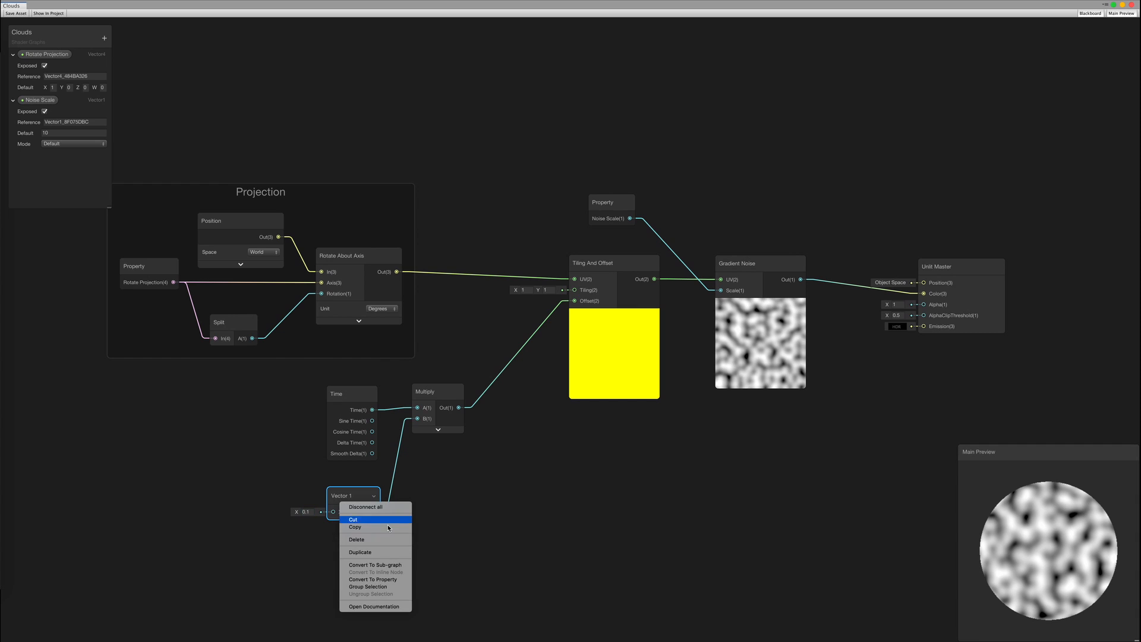
left_click(371, 580)
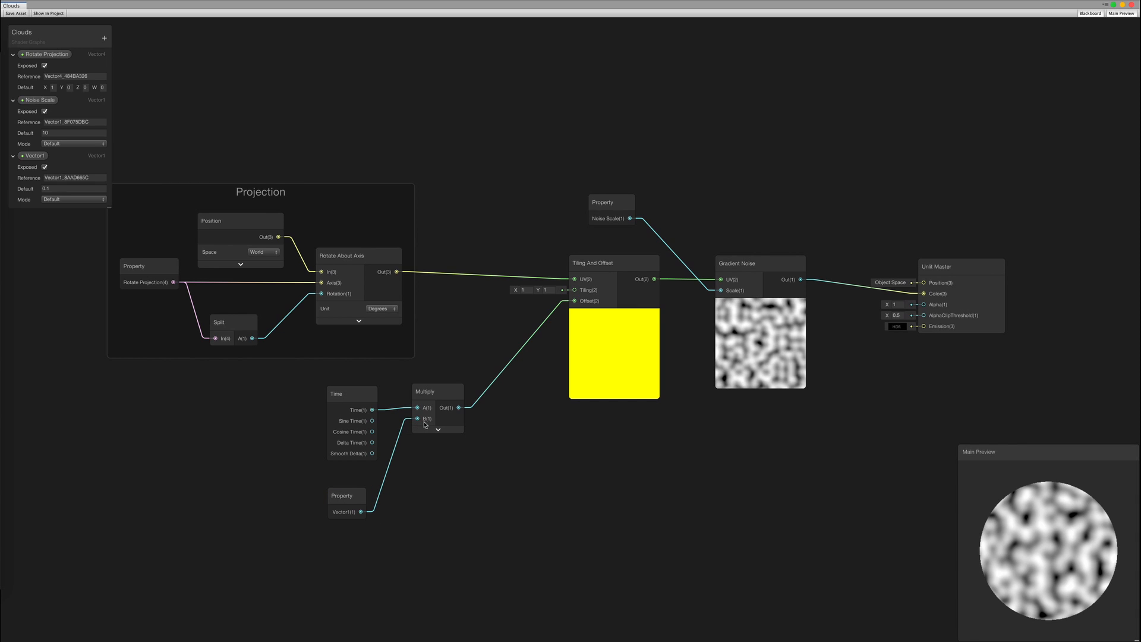
double_click(25, 157)
type("Noise Speed")
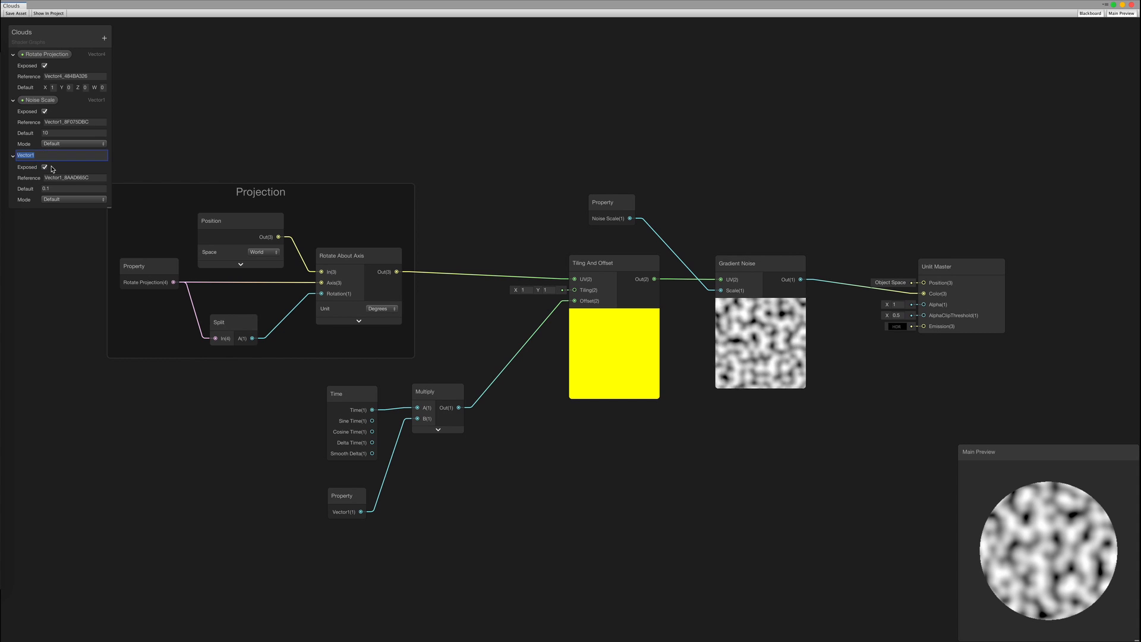
key("Return")
left_click(112, 212)
left_click_drag(108, 207, 128, 493)
middle_click_drag(275, 465, 311, 424)
left_click(17, 13)
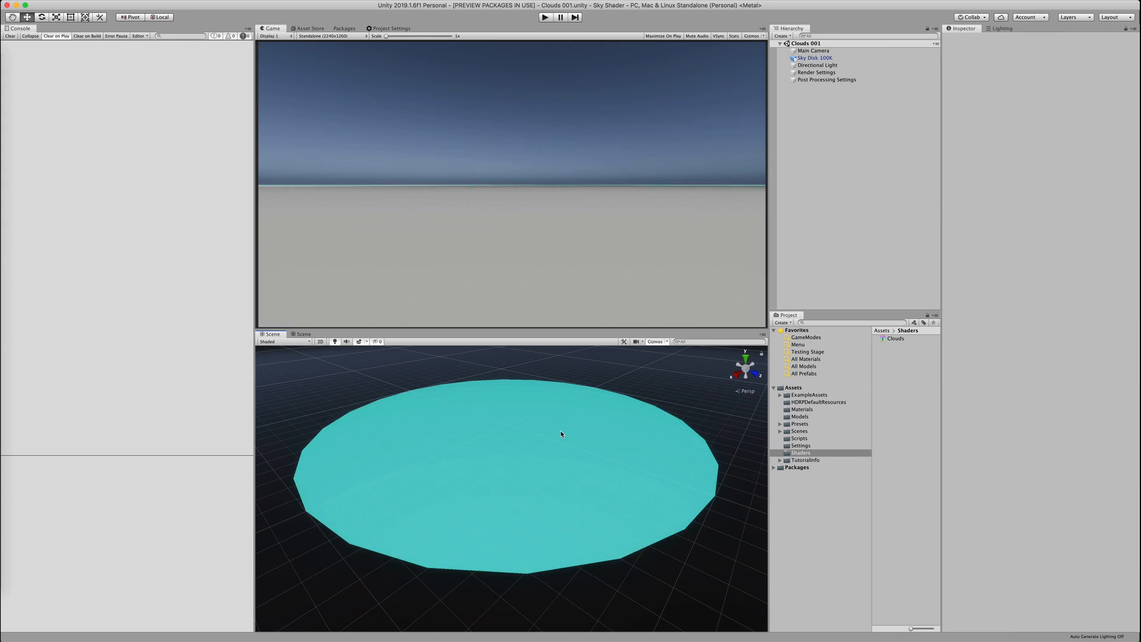
Enter 20 as the sky disk's Noise Speed, adjust the Scene view, and reselect the disk
type("20")
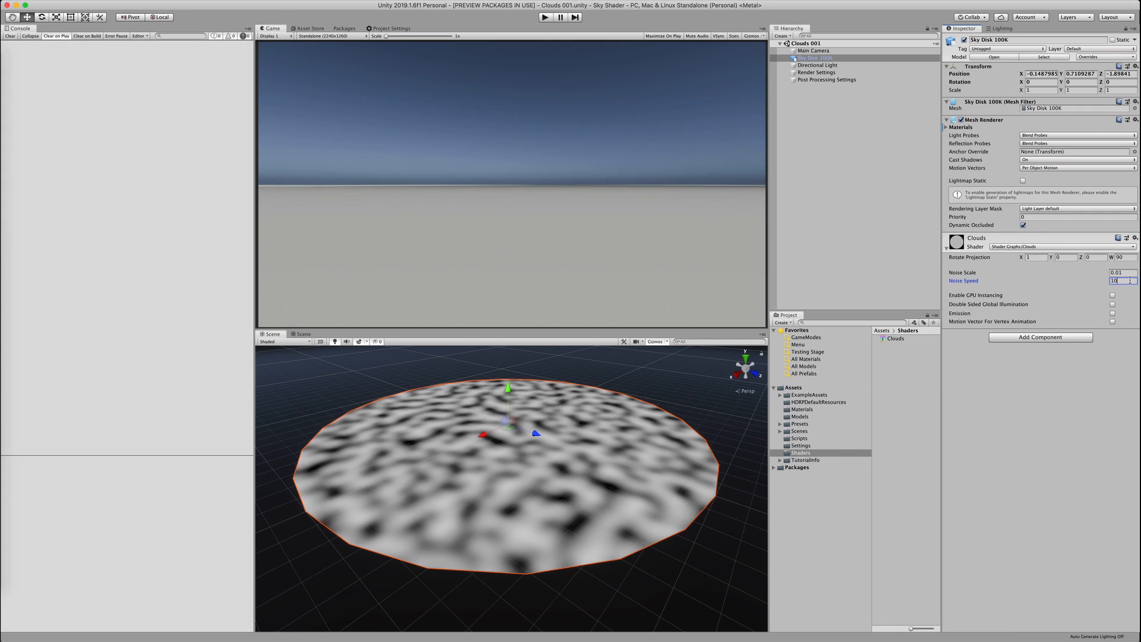
left_click(723, 467)
left_click_drag(723, 466, 721, 505, "alt")
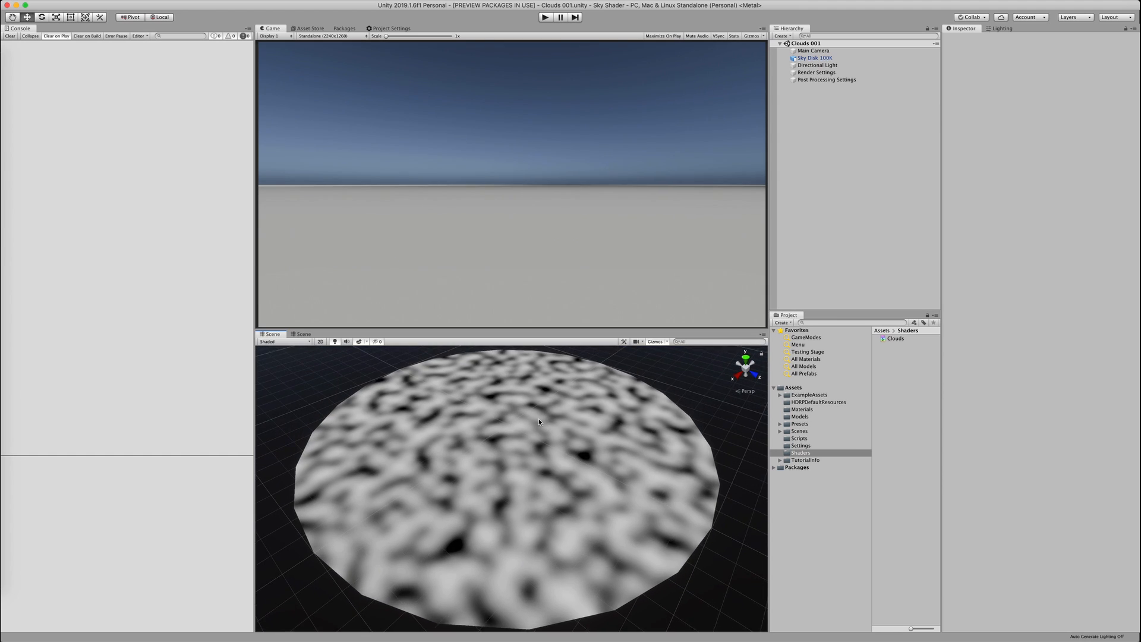
scroll(713, 475, "down", 4)
left_click(667, 343)
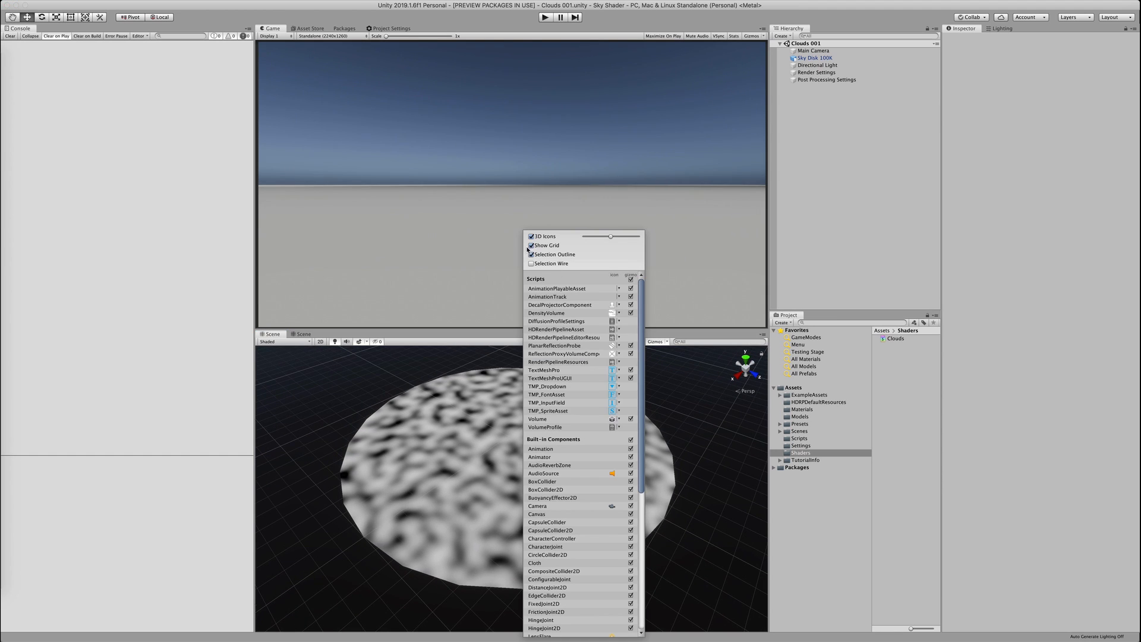
left_click(671, 429)
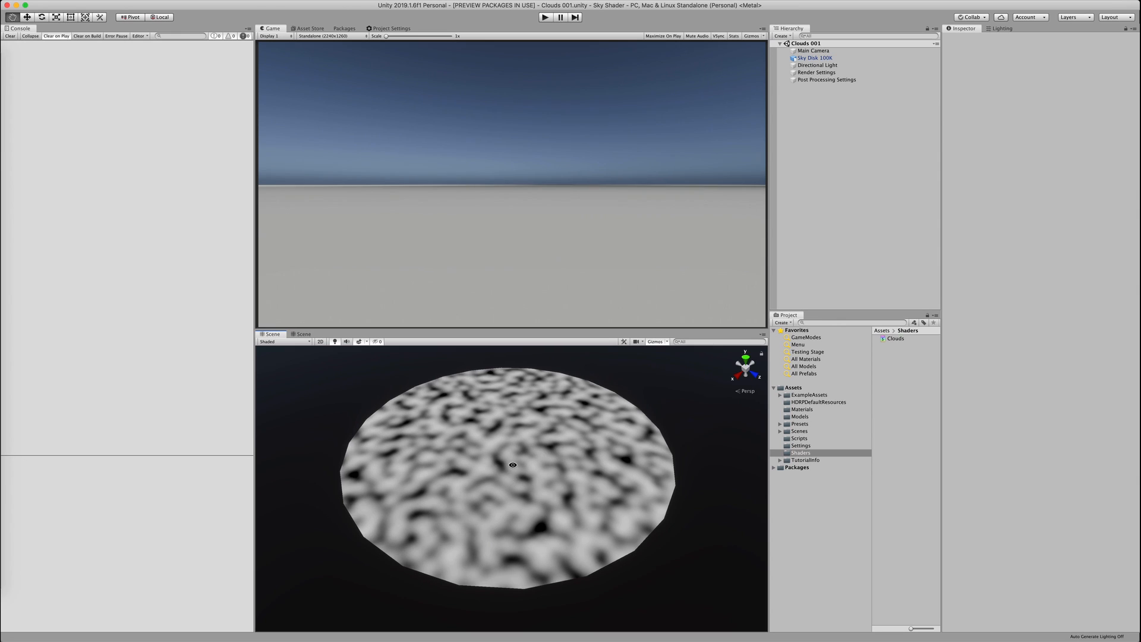
mouse_move(512, 464)
left_mouse_down("alt")
mouse_move(514, 436)
mouse_move(512, 465)
left_mouse_up("alt")
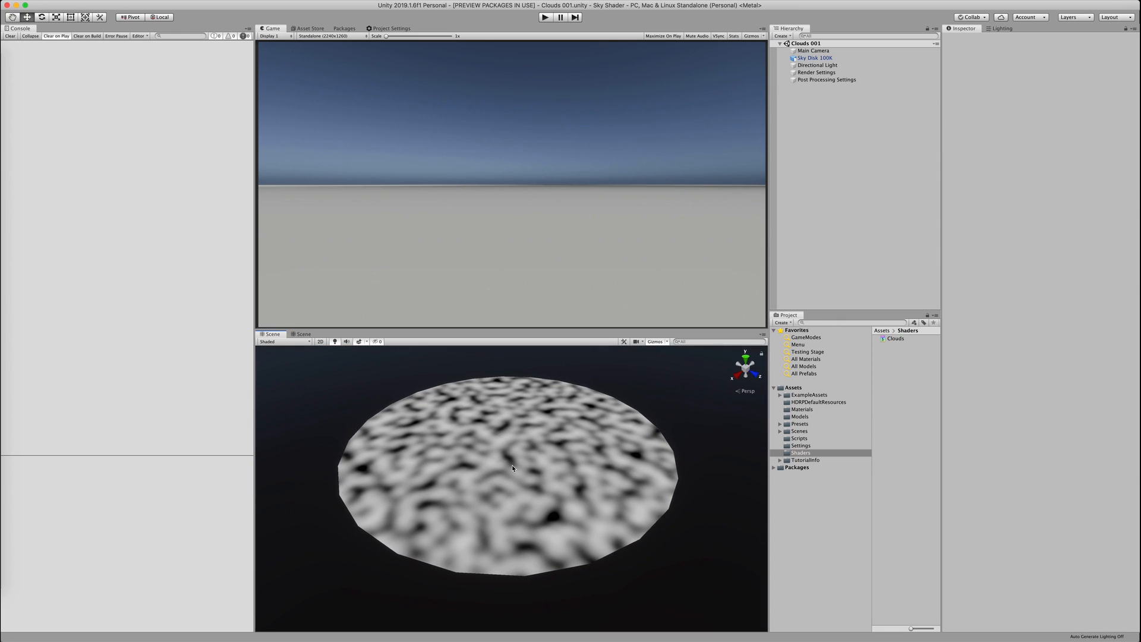
left_click(513, 468)
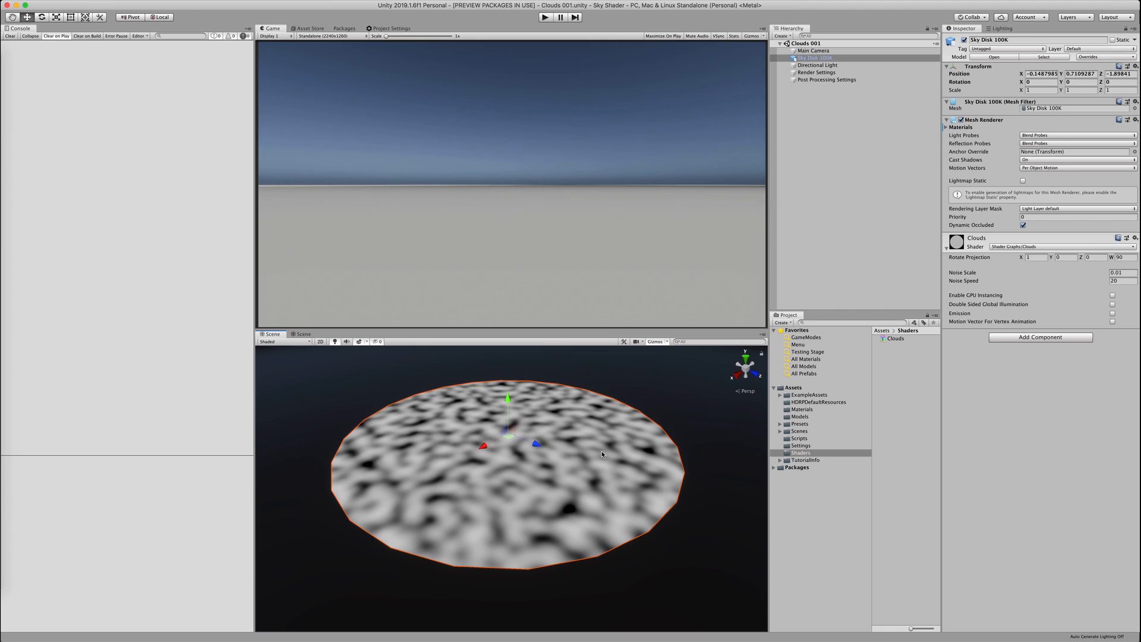
left_click(1124, 280)
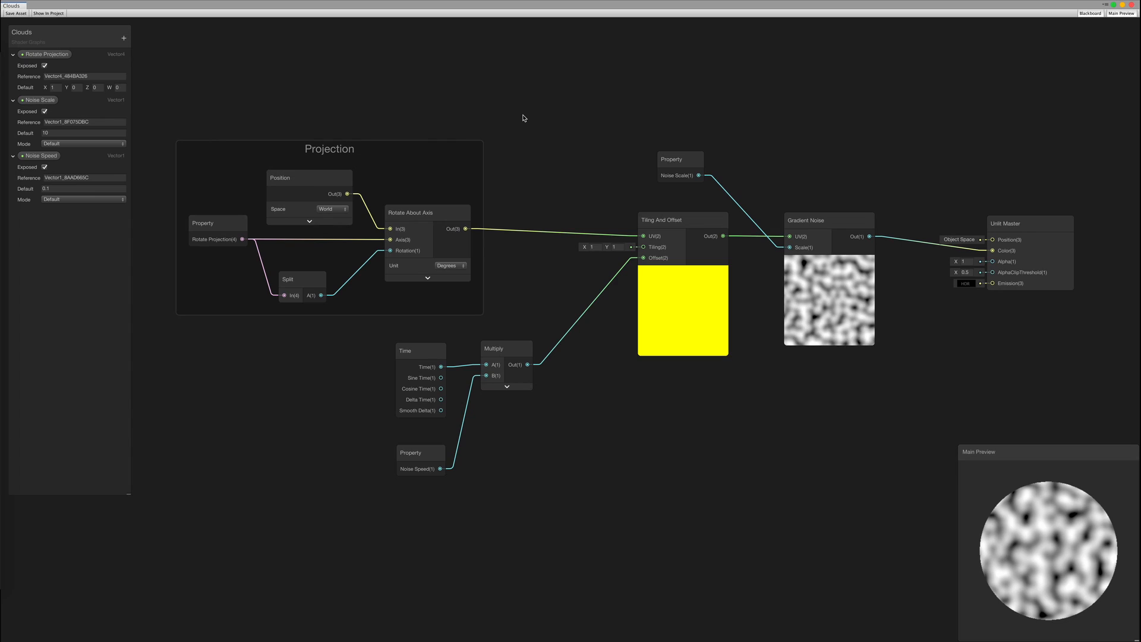
Slide Unlit Master right to open a gap after Gradient Noise, then start creating a node
middle_click_drag(684, 418, 459, 496)
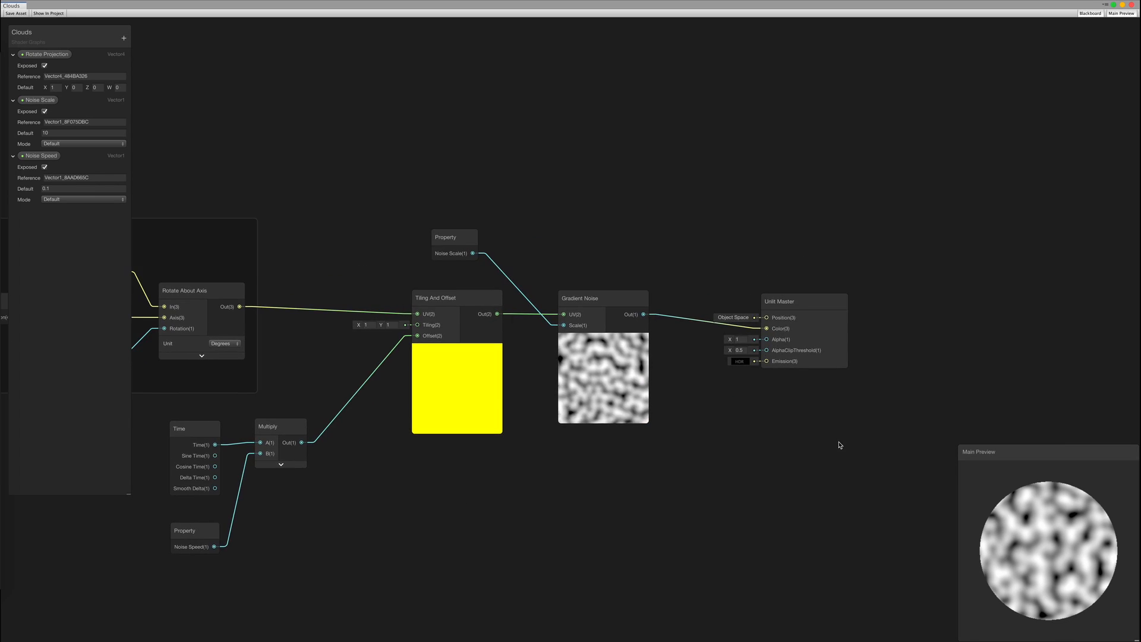
middle_click_drag(844, 431, 623, 461)
left_click_drag(599, 341, 808, 329)
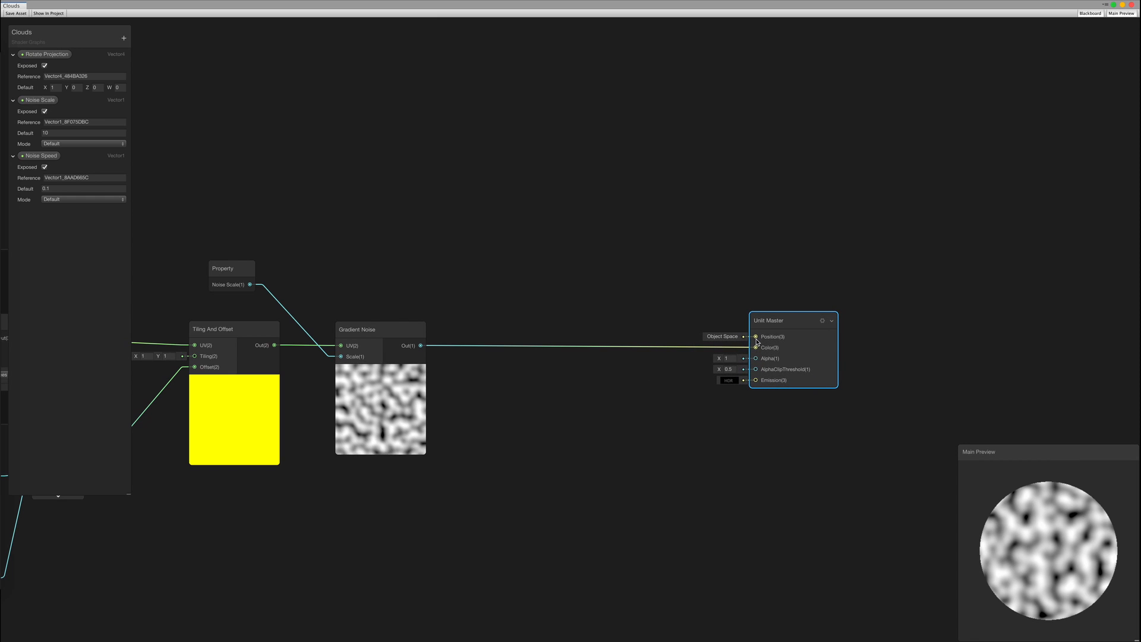
middle_click_drag(564, 440, 548, 445)
right_click(491, 242)
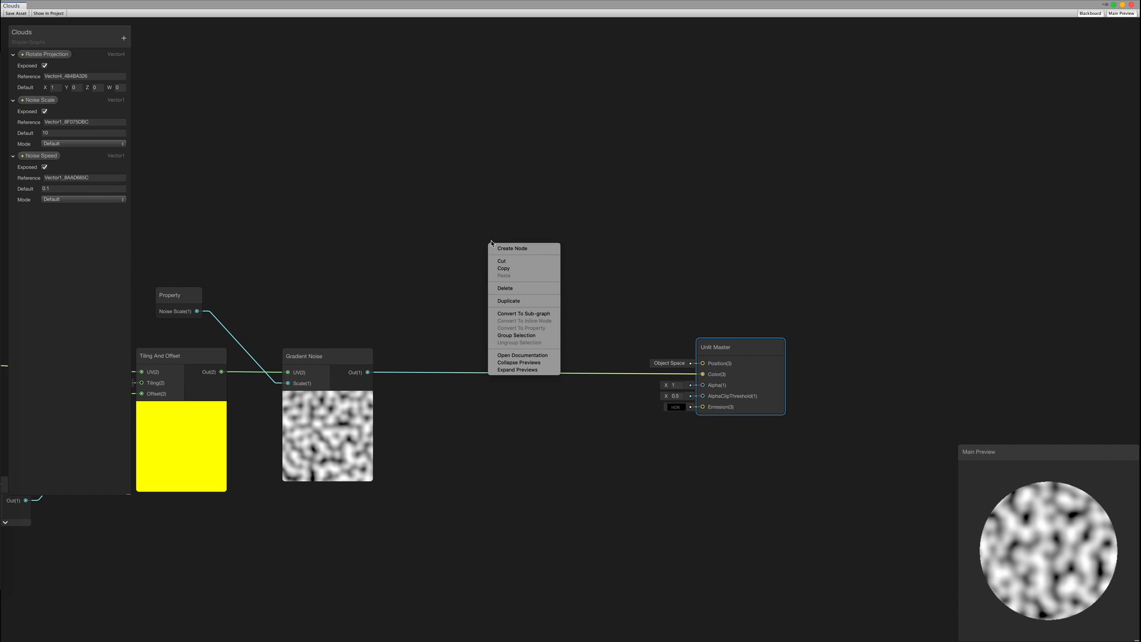
left_click(504, 248)
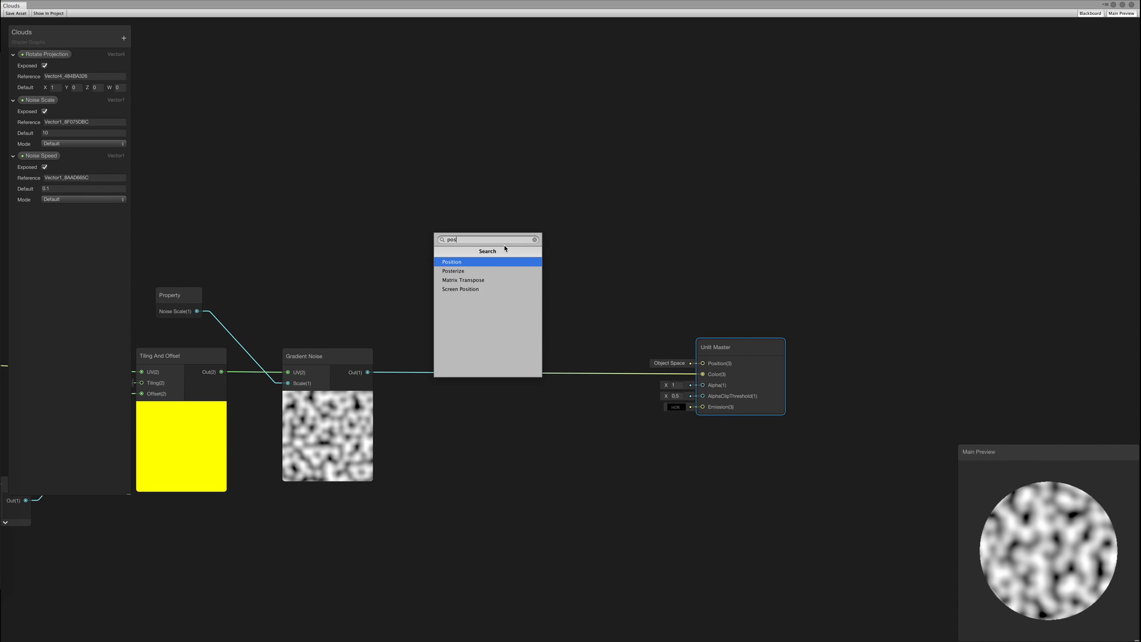
Add a Position node and an Object-space Normal Vector node with its preview collapsed
key("Return")
left_click_drag(534, 262, 516, 130)
right_click(330, 246)
left_click(344, 252)
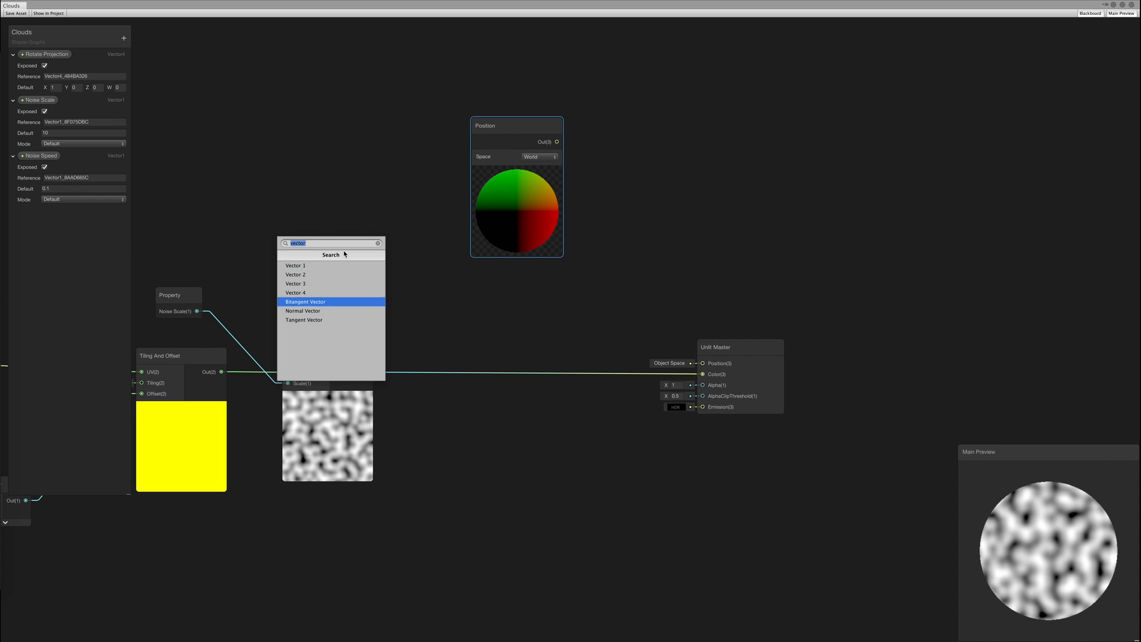
key("Return")
left_click_drag(371, 265, 330, 186)
left_click_drag(542, 120, 584, 50)
left_click_drag(364, 190, 352, 181)
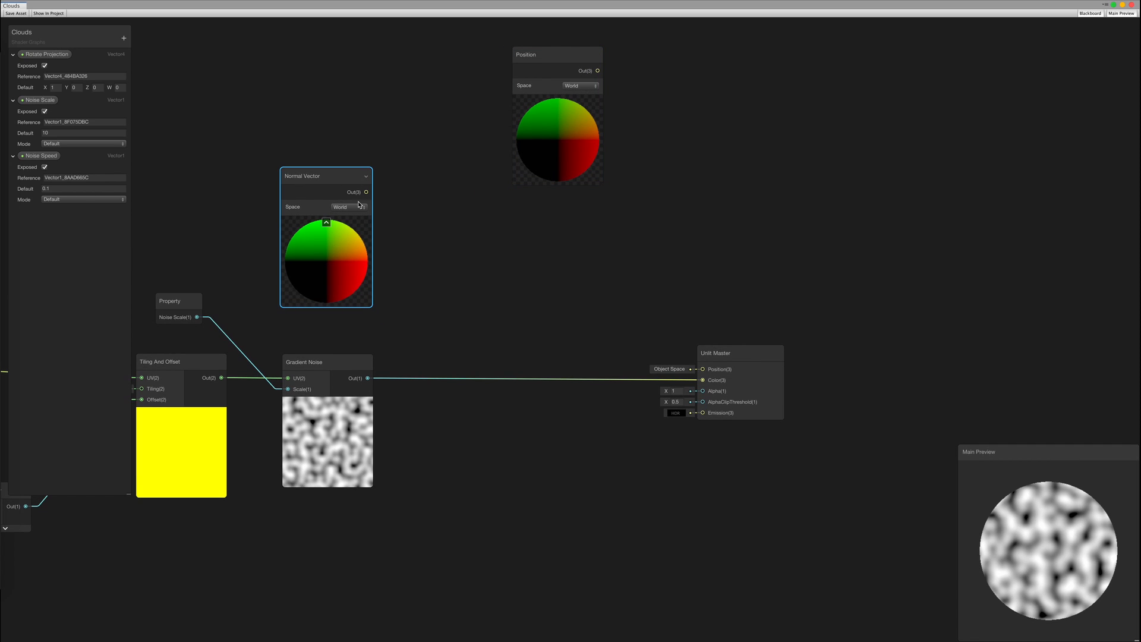
left_click(357, 220)
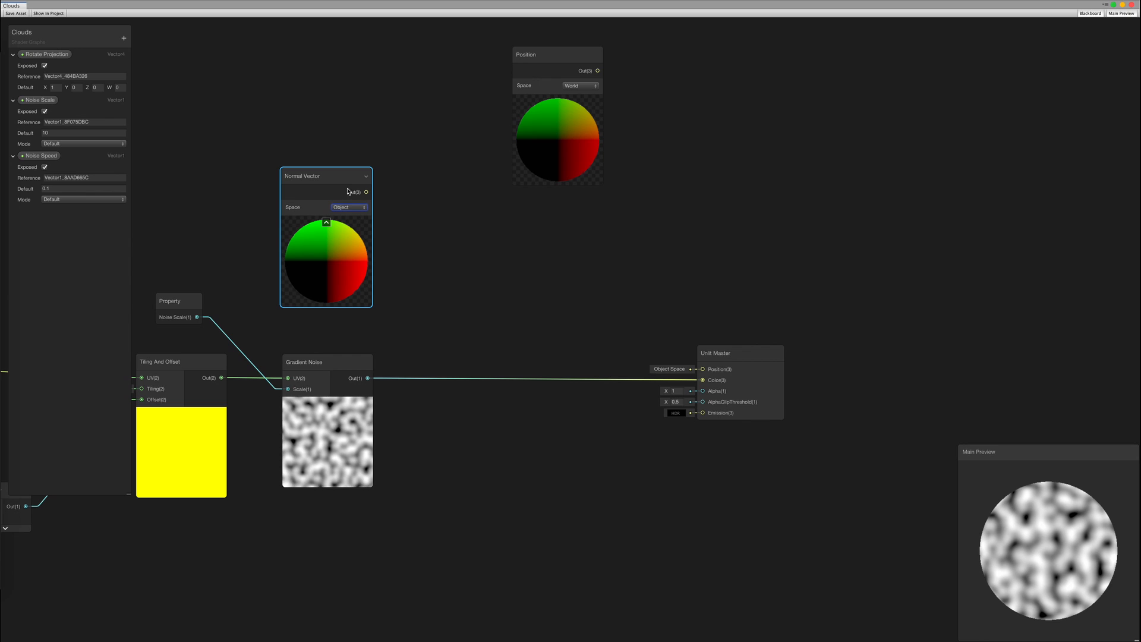
left_click_drag(344, 183, 346, 188)
left_click(328, 228)
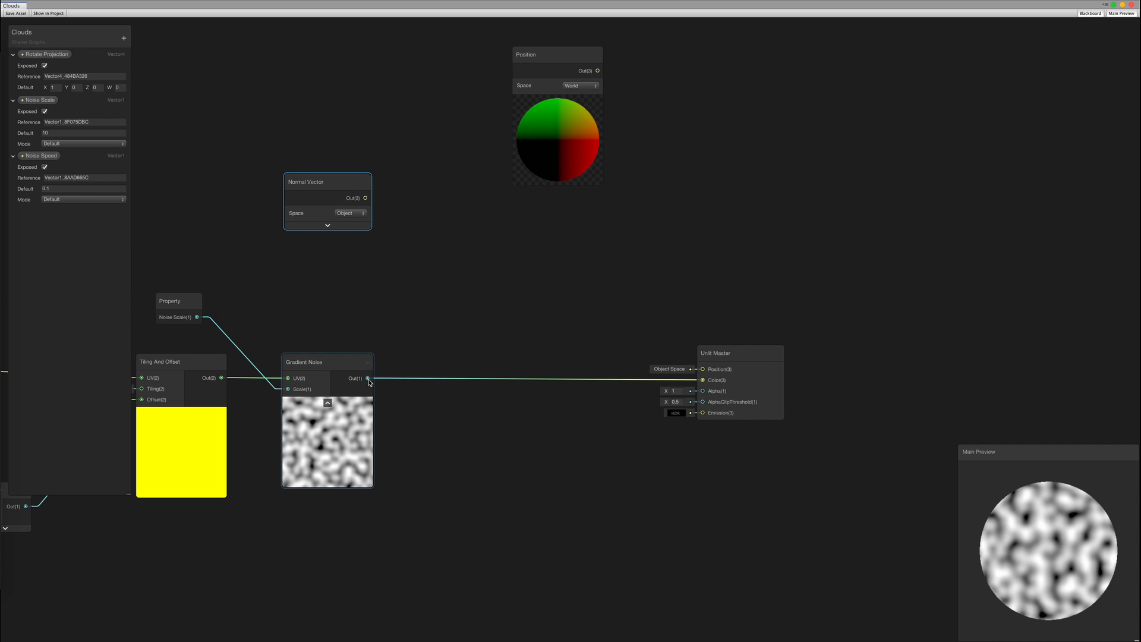
Create a collapsed Multiply fed by Gradient Noise into B and Normal Vector into A
left_click_drag(418, 307, 416, 305)
type("mult")
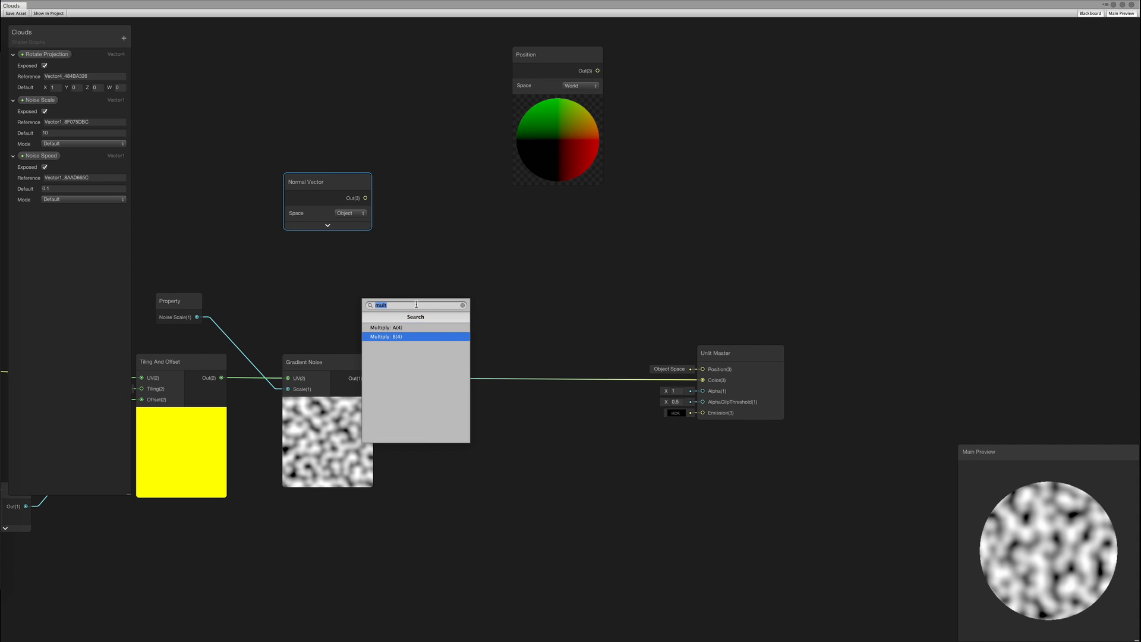
key("Return")
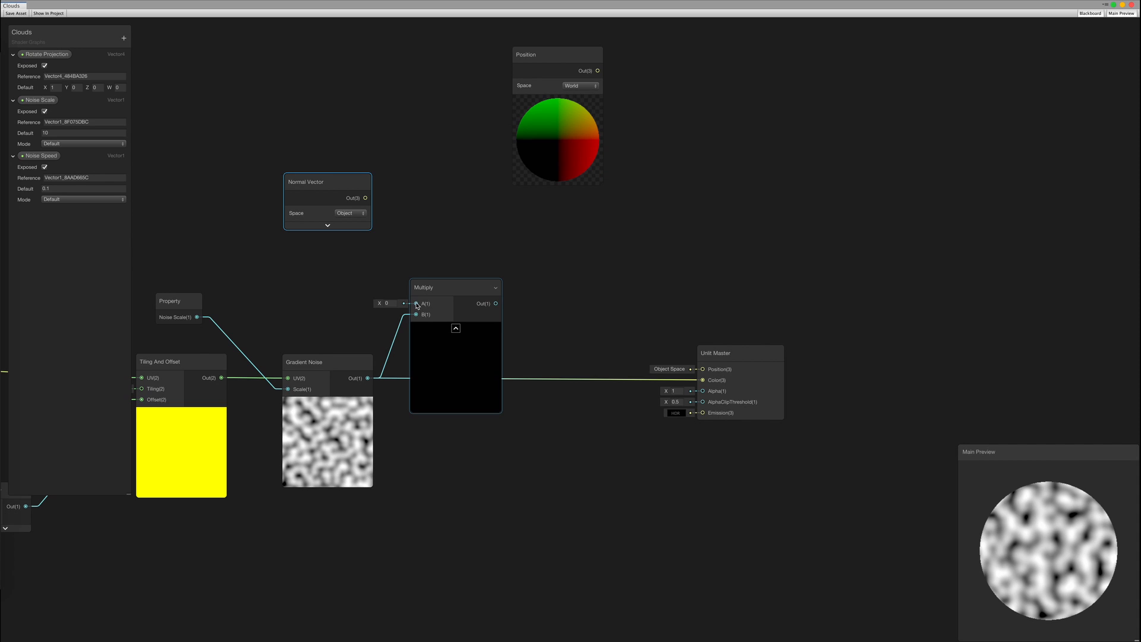
left_click(455, 328)
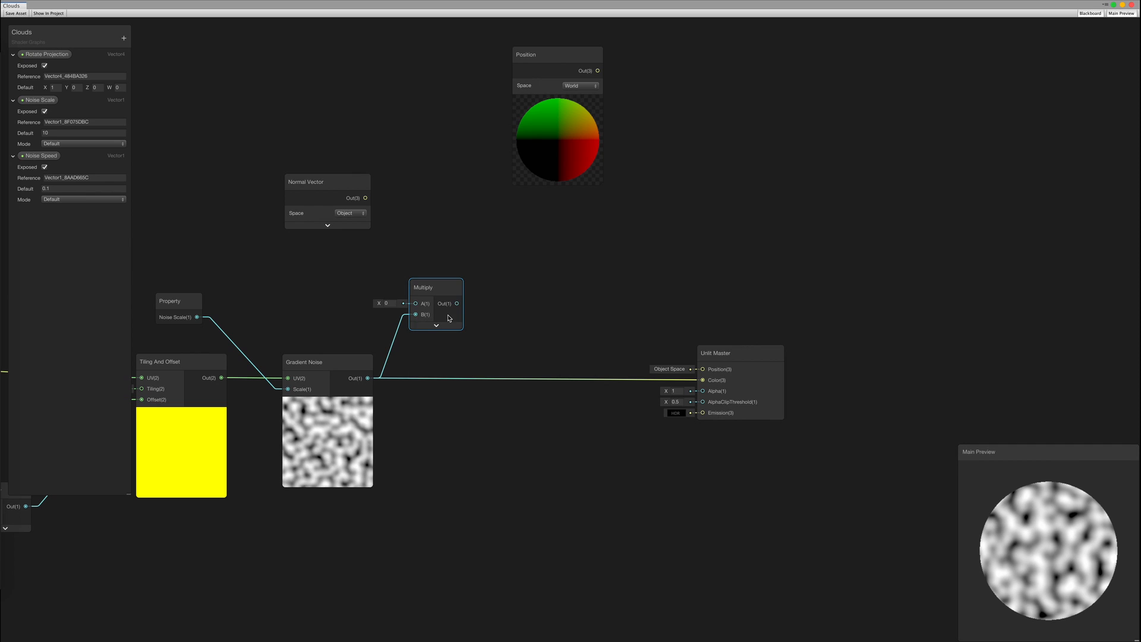
left_click_drag(418, 308, 416, 304)
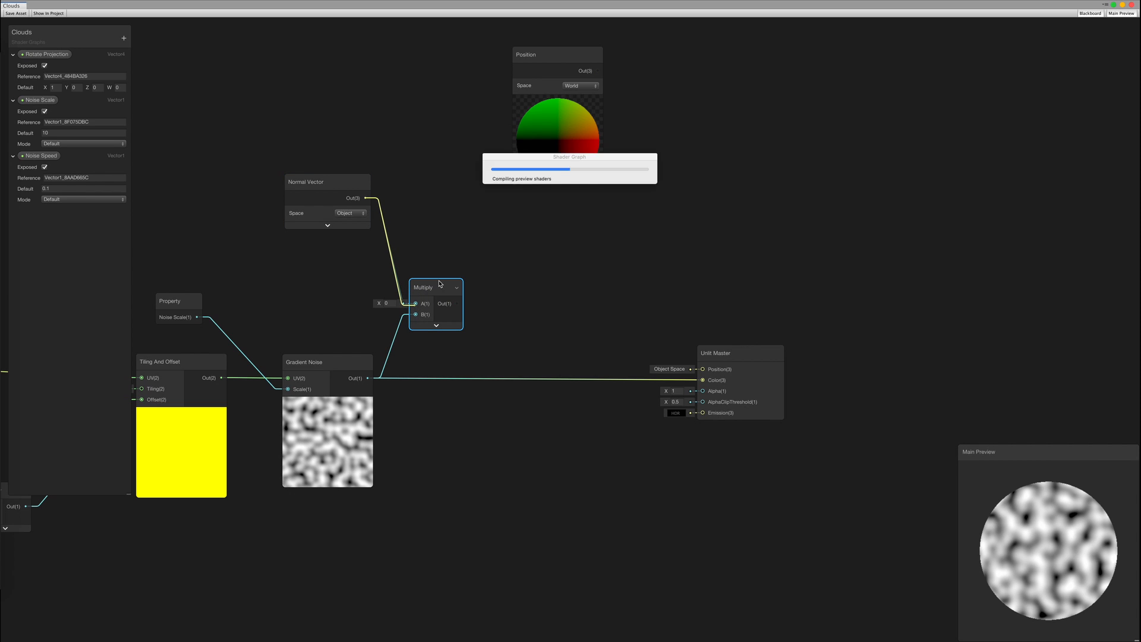
middle_click_drag(614, 226, 524, 249)
left_click_drag(481, 84, 380, 76)
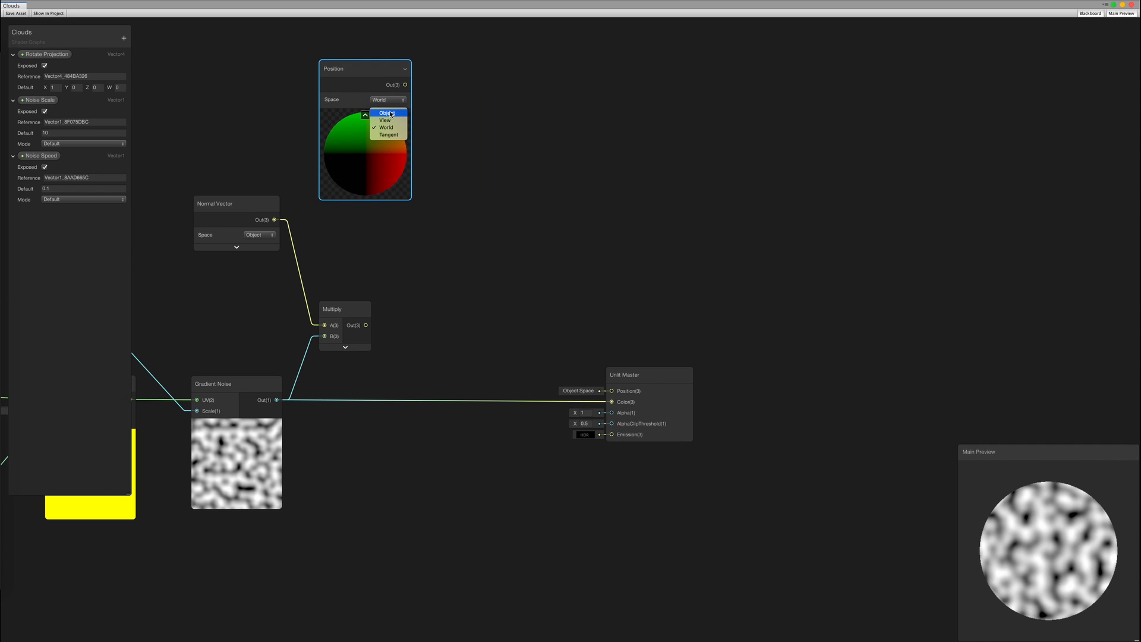
Set the Position node to Object space, collapse its preview and move it closer
left_click(389, 112)
middle_click_drag(534, 185, 602, 196)
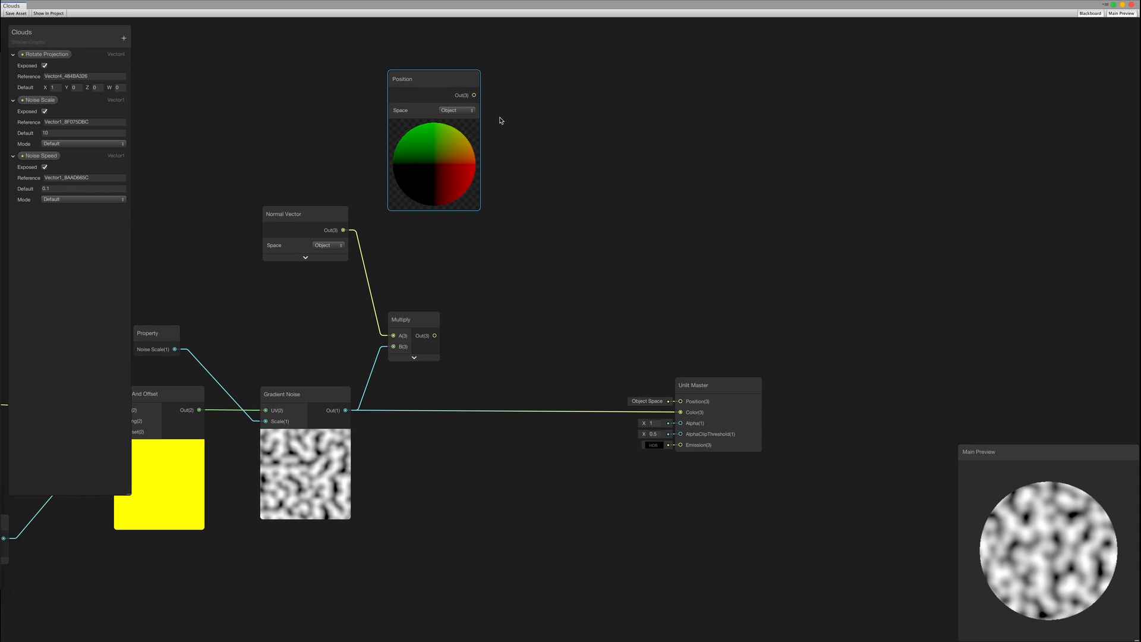
left_click(434, 126)
left_click_drag(433, 89, 311, 104)
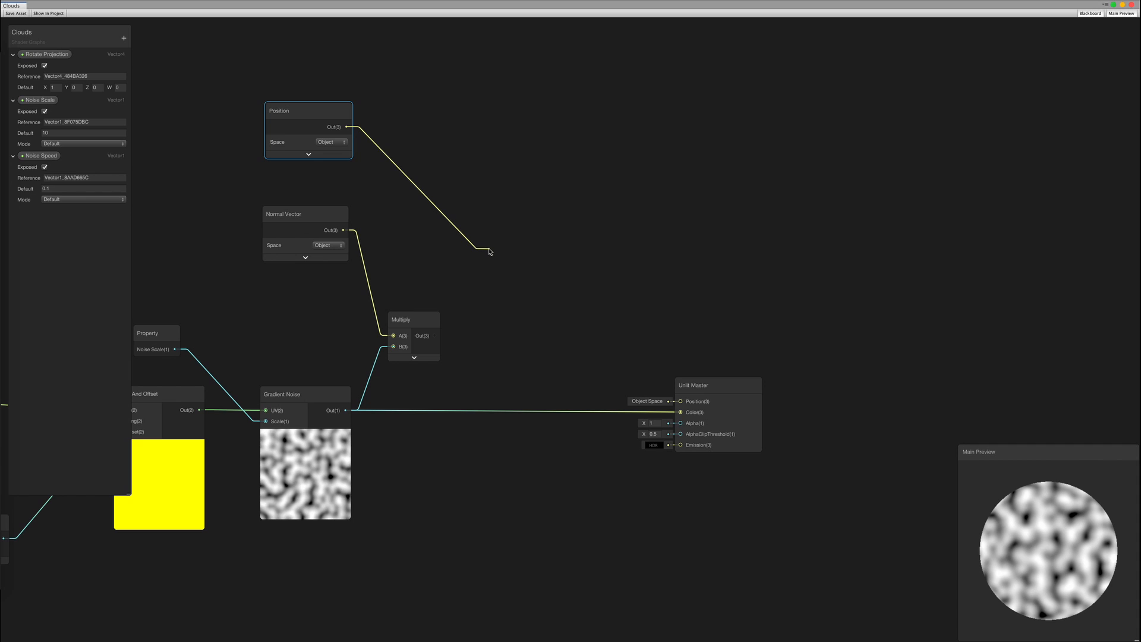
Create an Add node from Position and wire its result into Unlit Master's Position
left_click_drag(489, 252, 488, 249)
type("add")
key("Return")
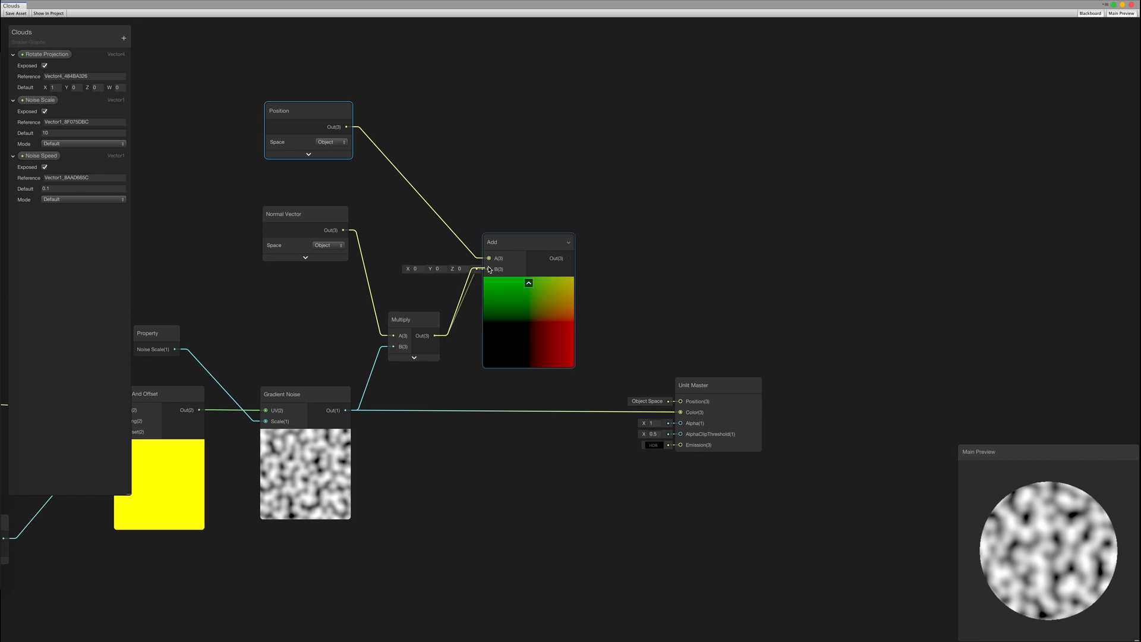
left_click(528, 283)
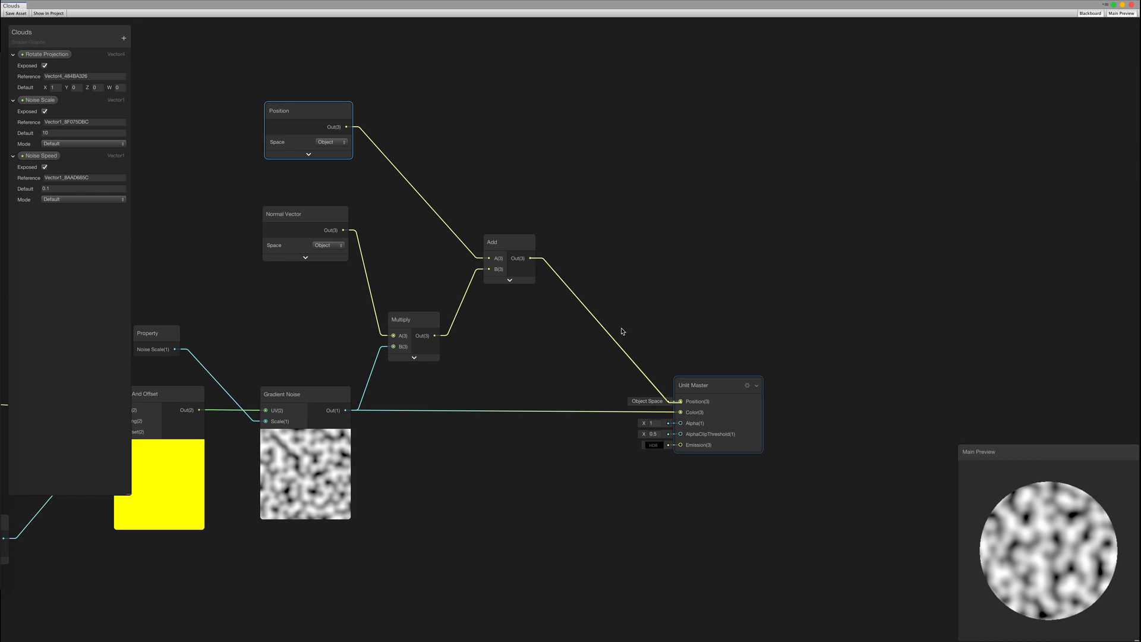
middle_click_drag(604, 260, 687, 236)
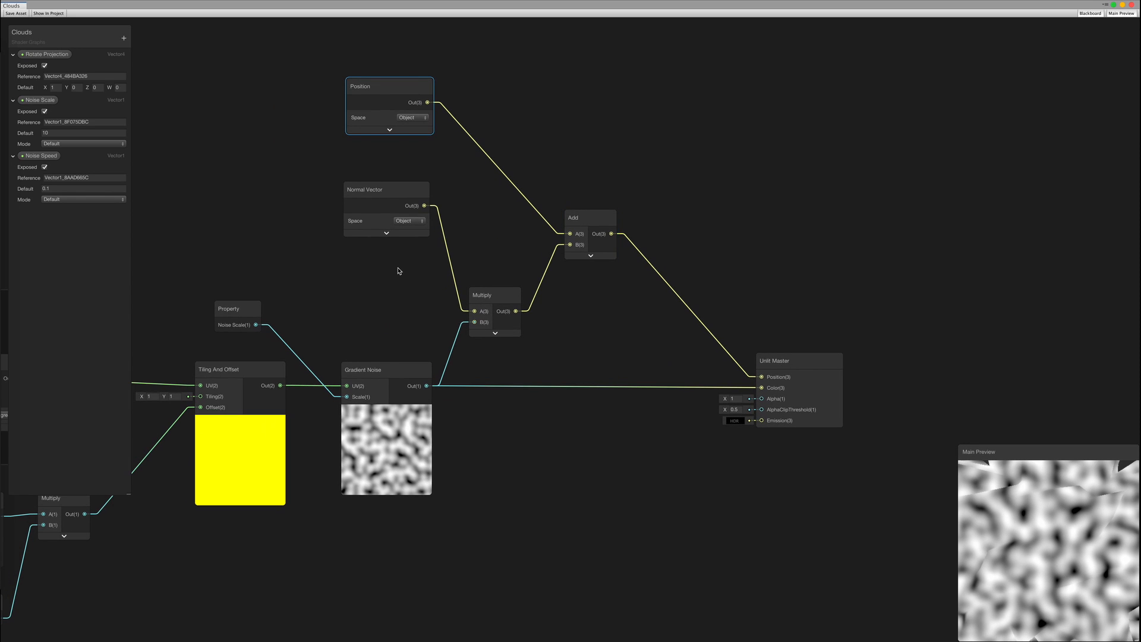
Insert a second, collapsed Multiply after the first and connect it into Add's B input
middle_click_drag(586, 331, 531, 362)
left_click_drag(525, 295, 586, 218)
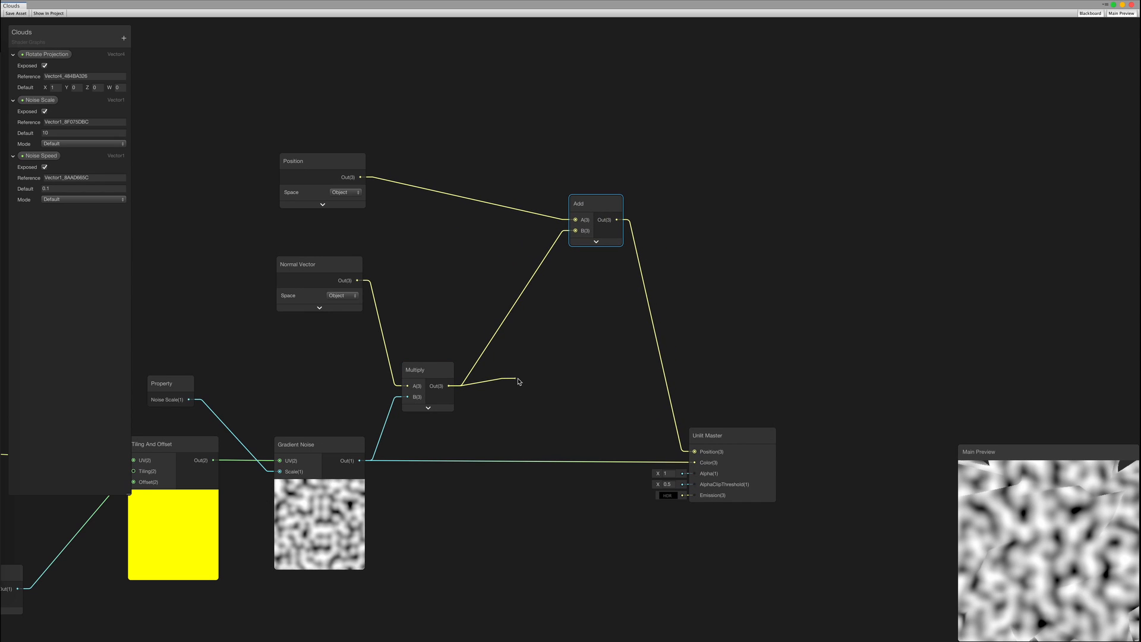
type("m")
left_click_drag(520, 381, 527, 297)
key("Return")
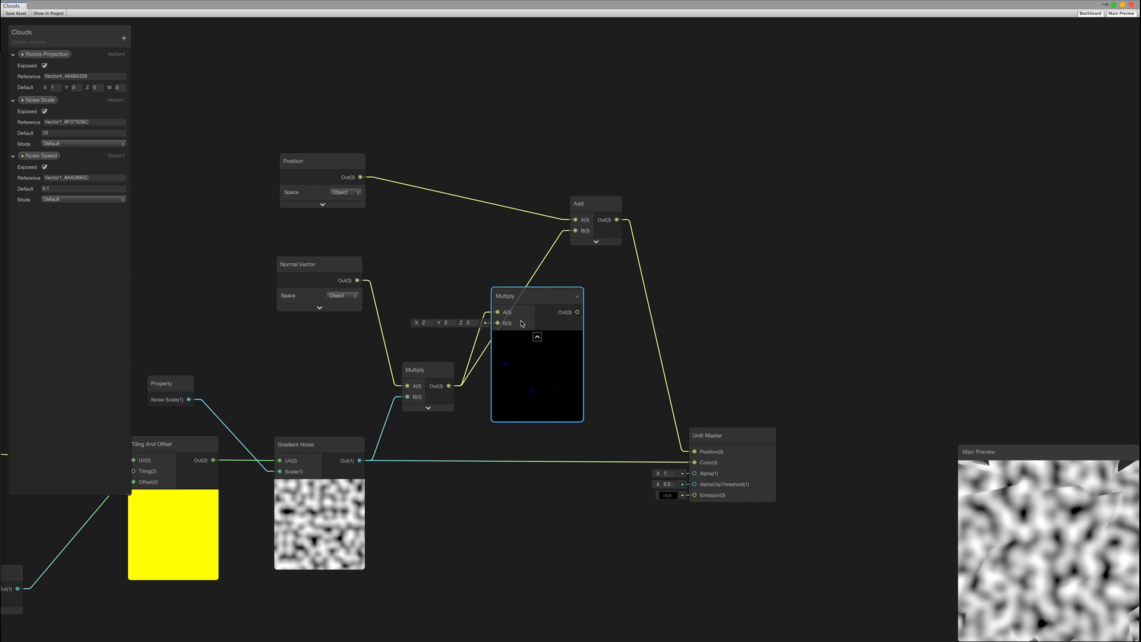
left_click(537, 338)
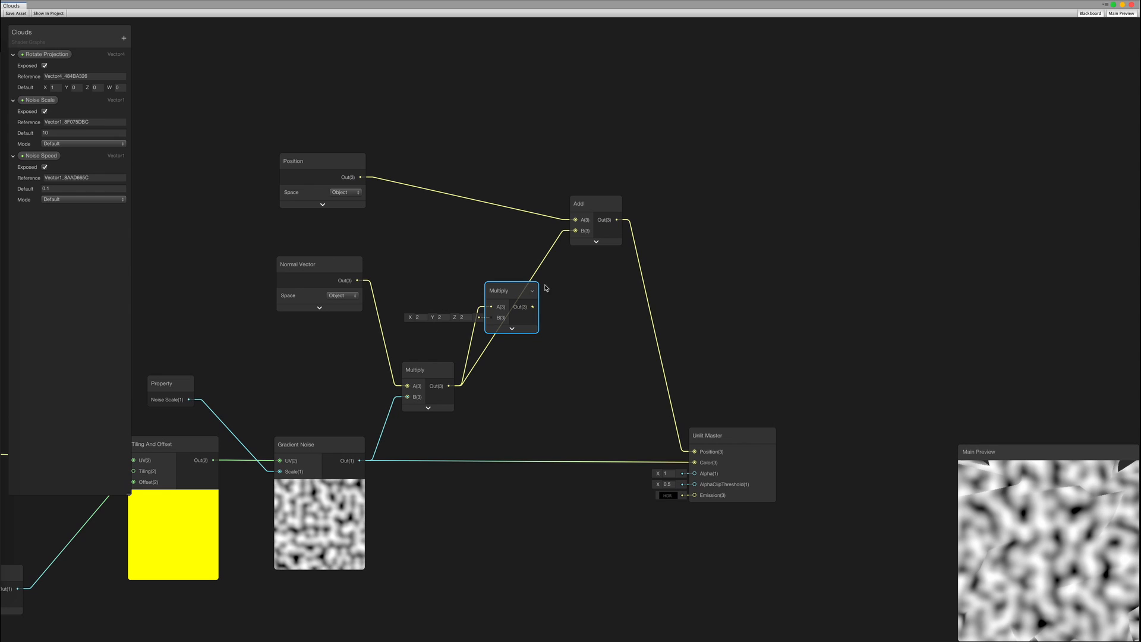
left_click_drag(569, 235, 574, 231)
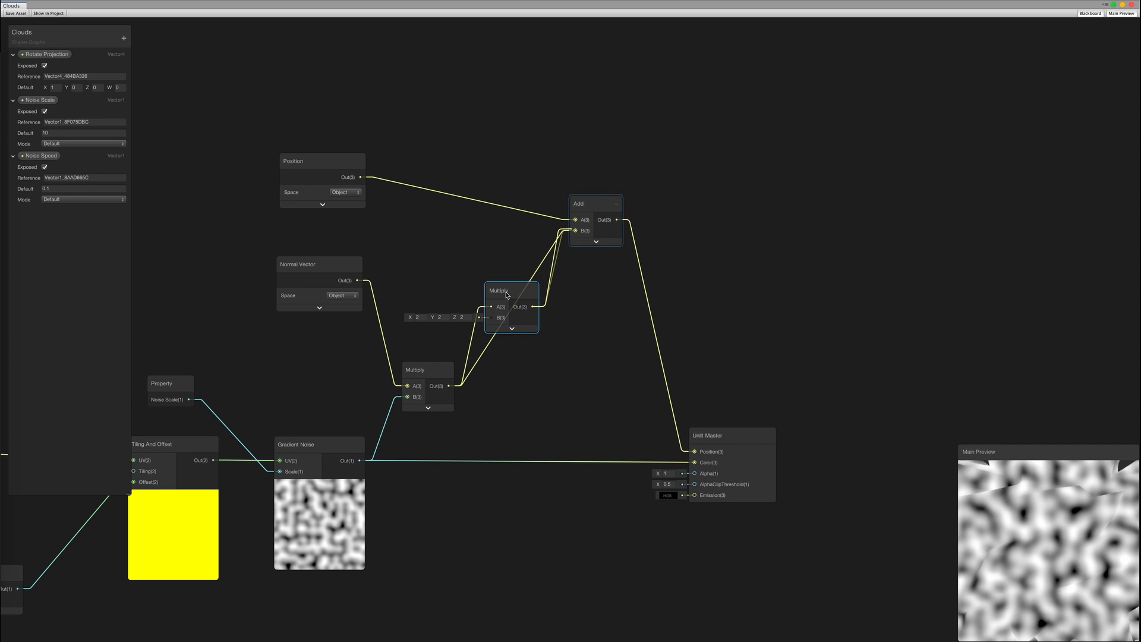
left_click_drag(510, 294, 534, 292)
Feed the second Multiply's B from a new Vector 1 node set to 1
left_click_drag(513, 359, 503, 386)
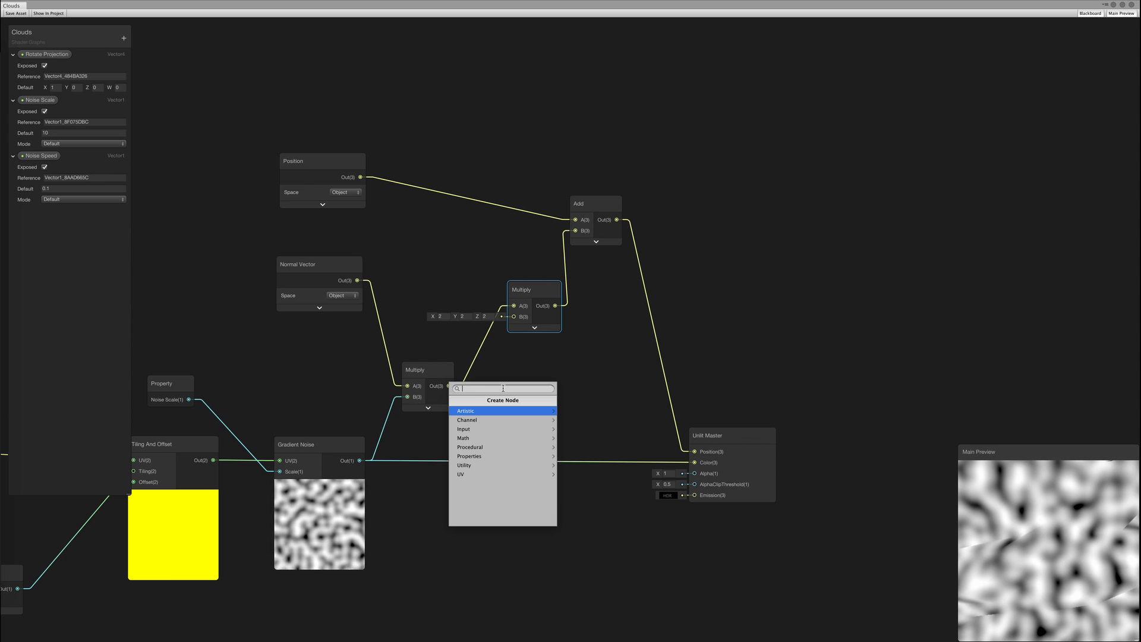
key("Return")
left_click_drag(541, 293, 573, 293)
left_click_drag(595, 211, 637, 211)
left_click_drag(521, 382, 508, 417)
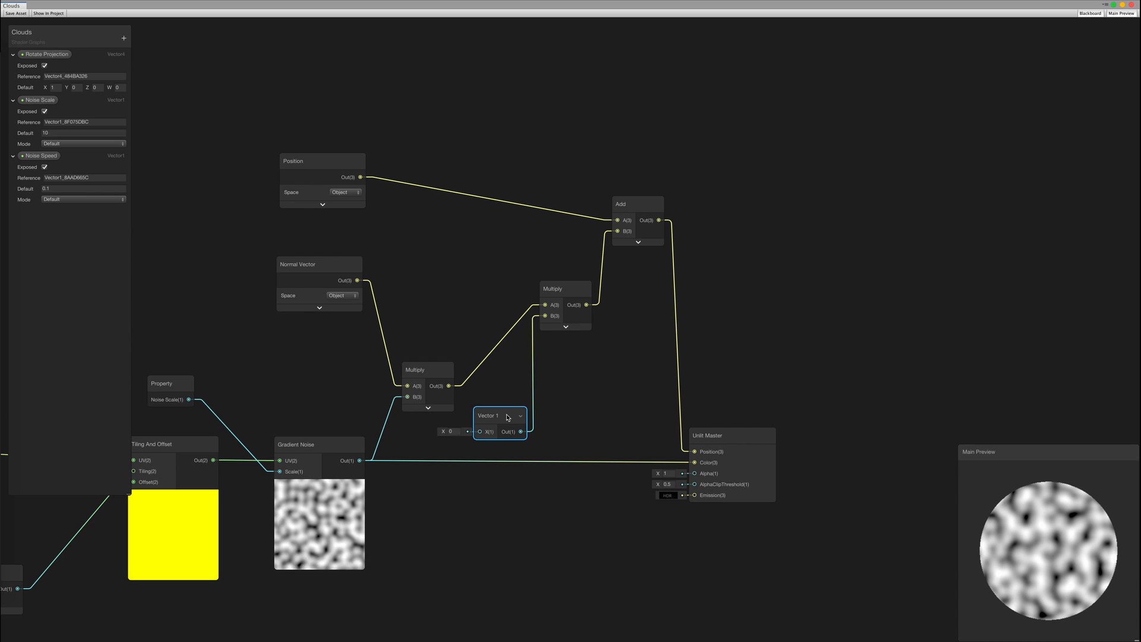
left_click(450, 438)
type("1")
key("ctrl+Right")
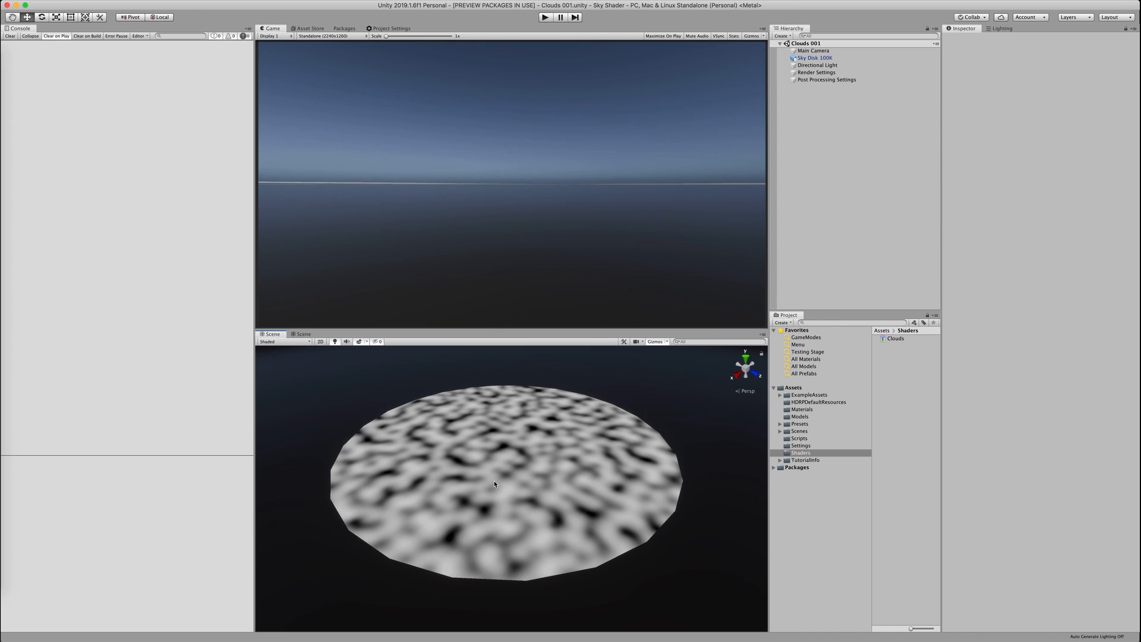
Orbit and zoom the Scene view around the displaced disk, then return to the Clouds graph
scroll(486, 490, "up", 6)
left_click_drag(506, 493, 505, 426, "alt")
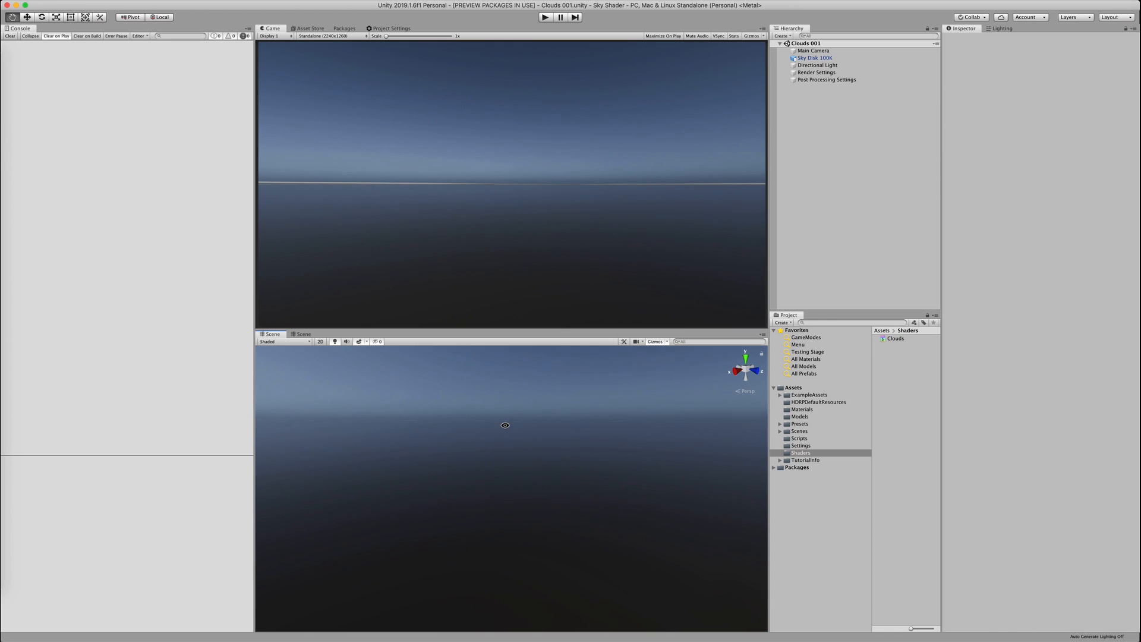
middle_click_drag(507, 424, 508, 428)
scroll(509, 446, "down", 12)
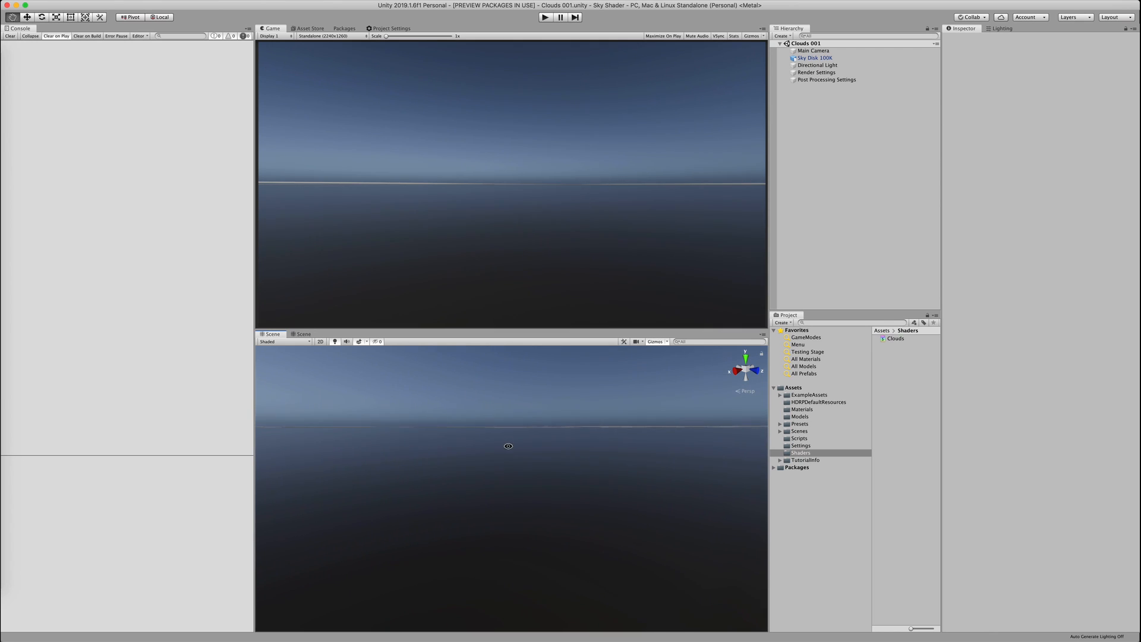
left_click_drag(508, 446, 509, 457, "alt")
key("ctrl+Left")
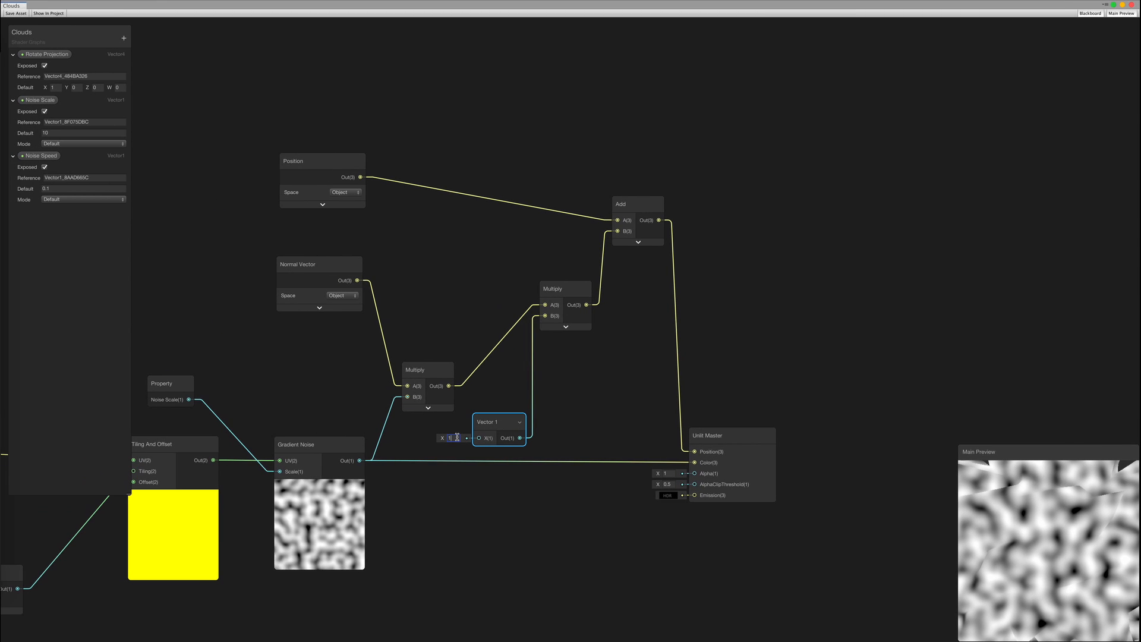
Set the Vector 1 displacement strength to 100 and save the shader graph
type("100")
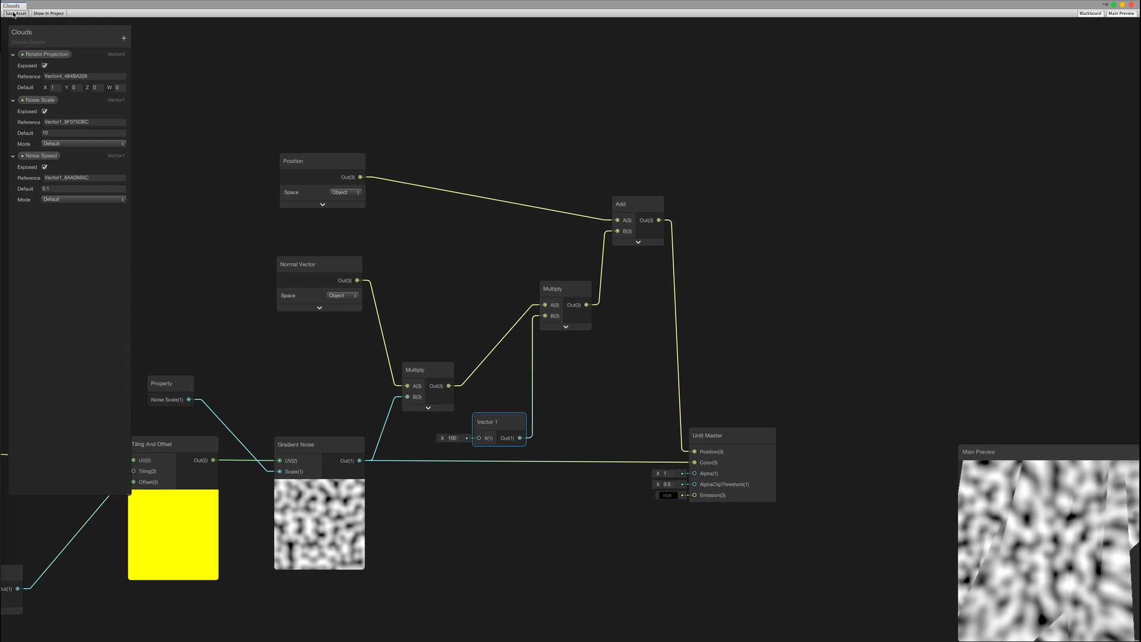
left_click(14, 14)
key("ctrl+Right")
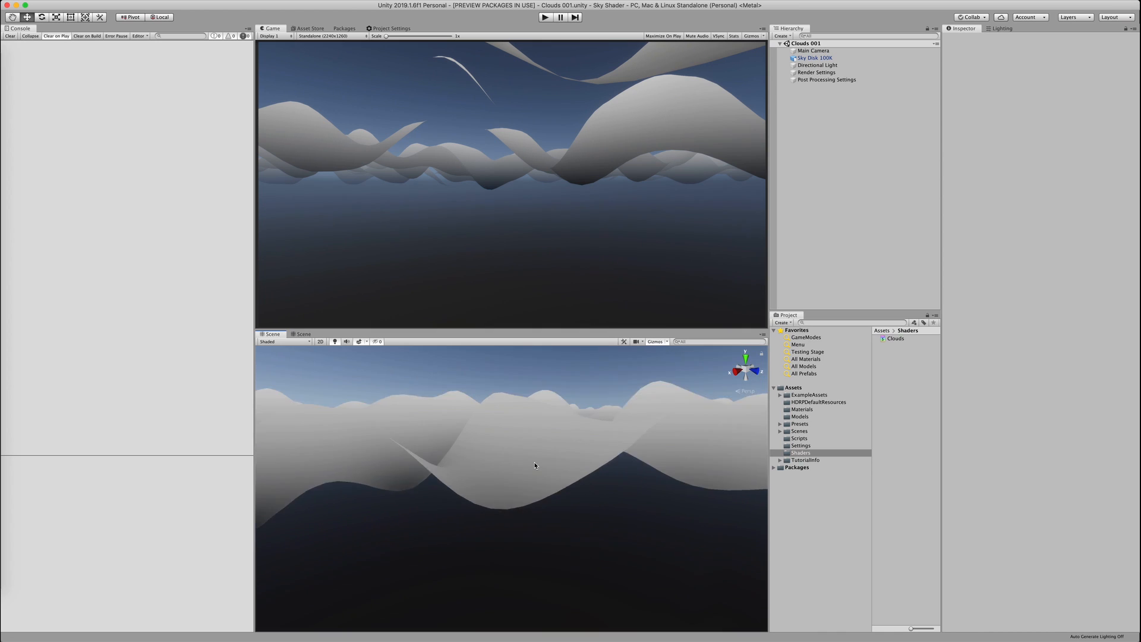
Raise the Main Camera's Transform Position Y to 100
mouse_move(533, 465)
left_mouse_down("alt")
mouse_move(483, 474)
mouse_move(509, 510)
mouse_move(525, 485)
left_mouse_up("alt")
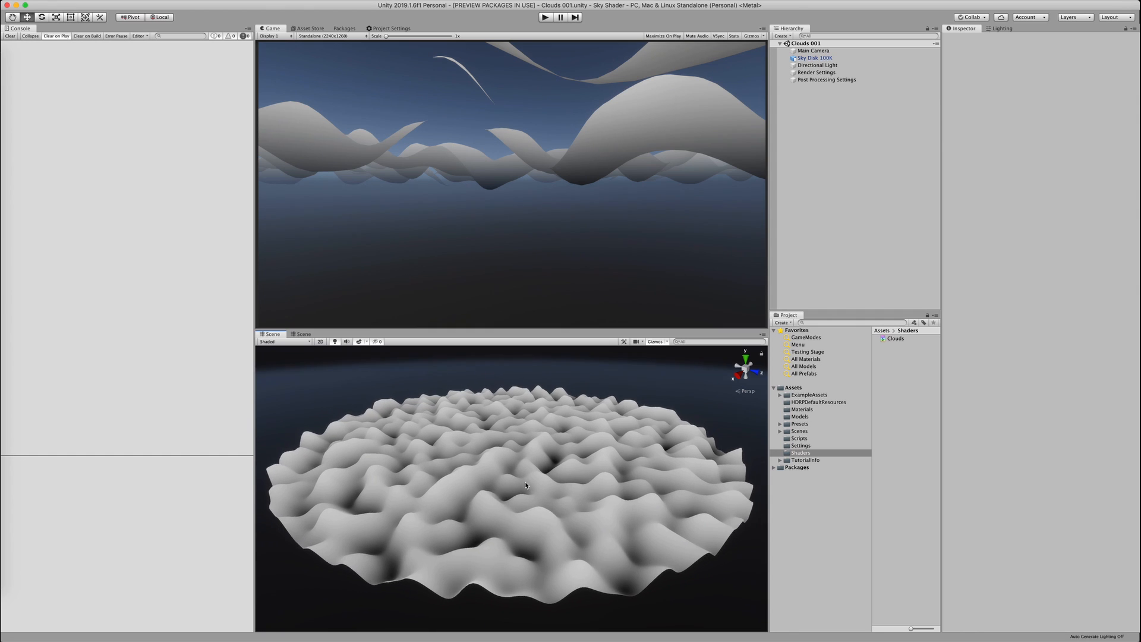
left_click(813, 51)
left_click(1076, 64)
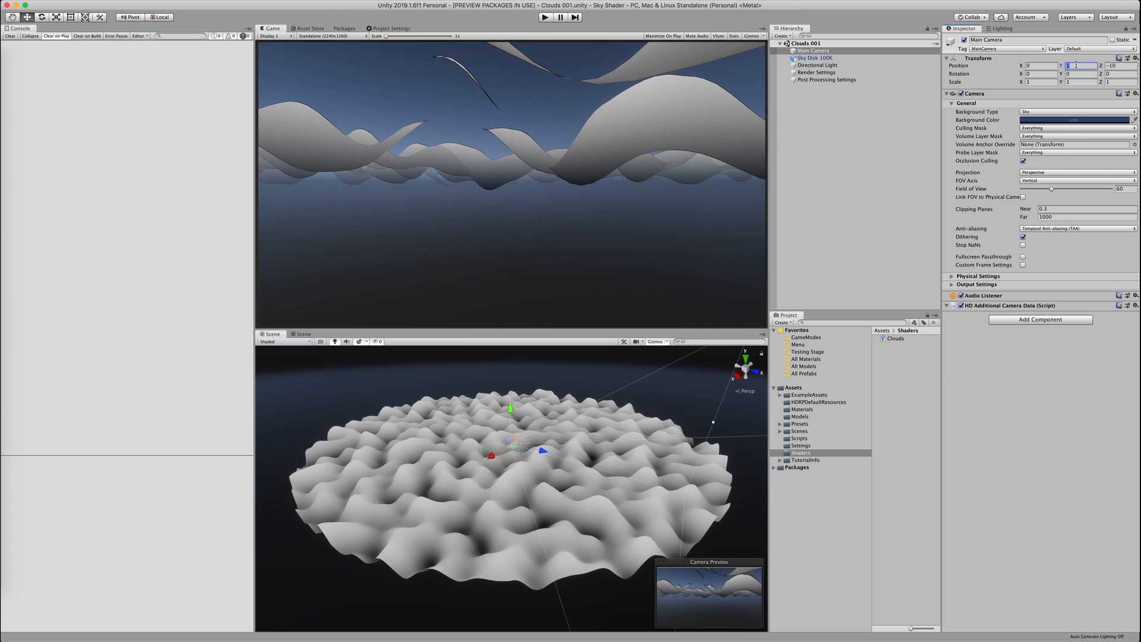
type("100")
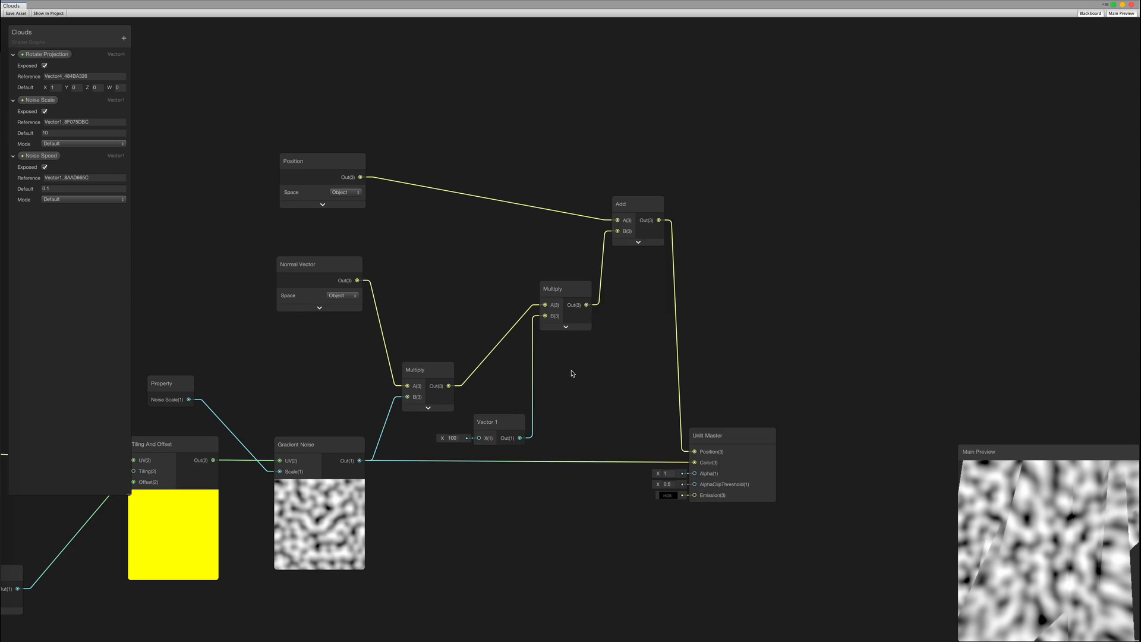
Convert the Vector 1 node into an exposed Noise Height property and save the asset
left_click(530, 416)
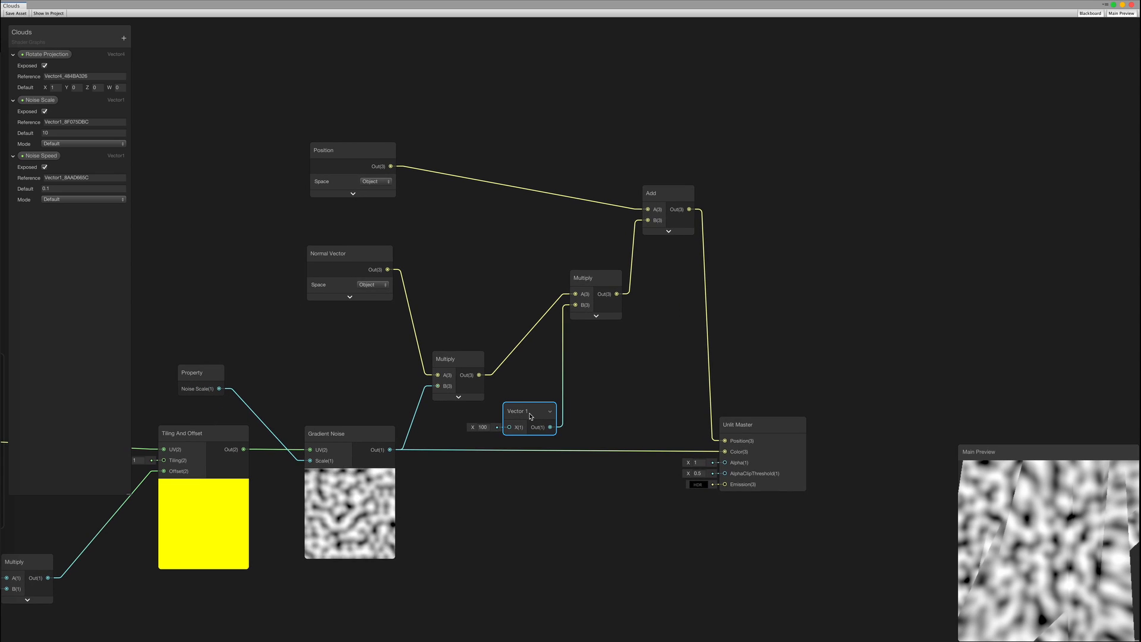
right_click(534, 418)
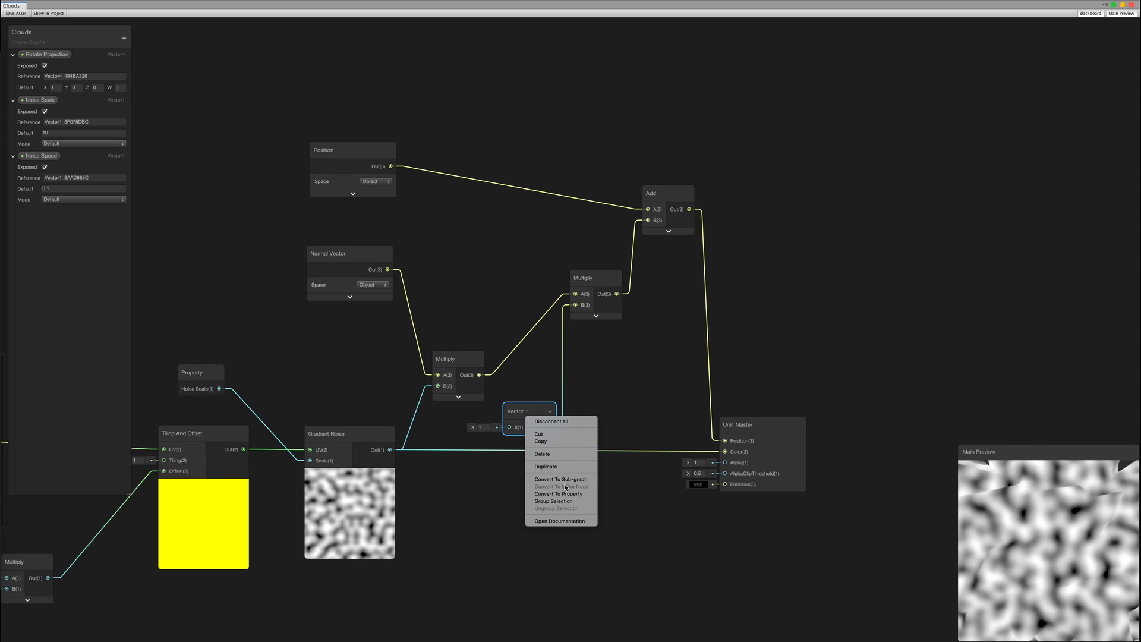
left_click(566, 492)
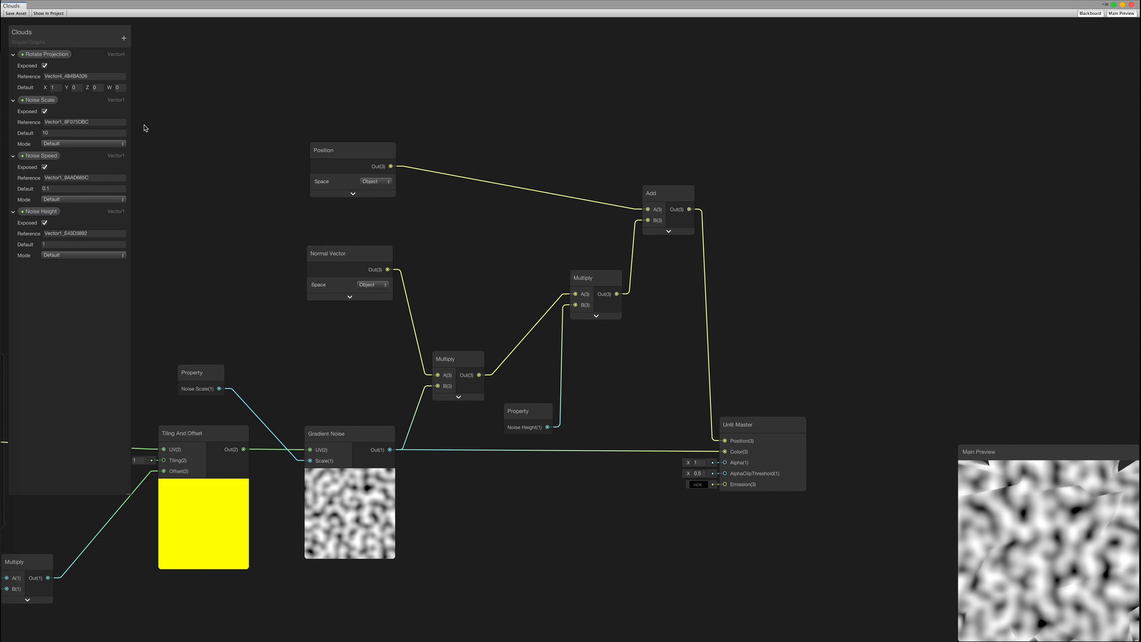
left_click(20, 14)
key("ctrl+Right")
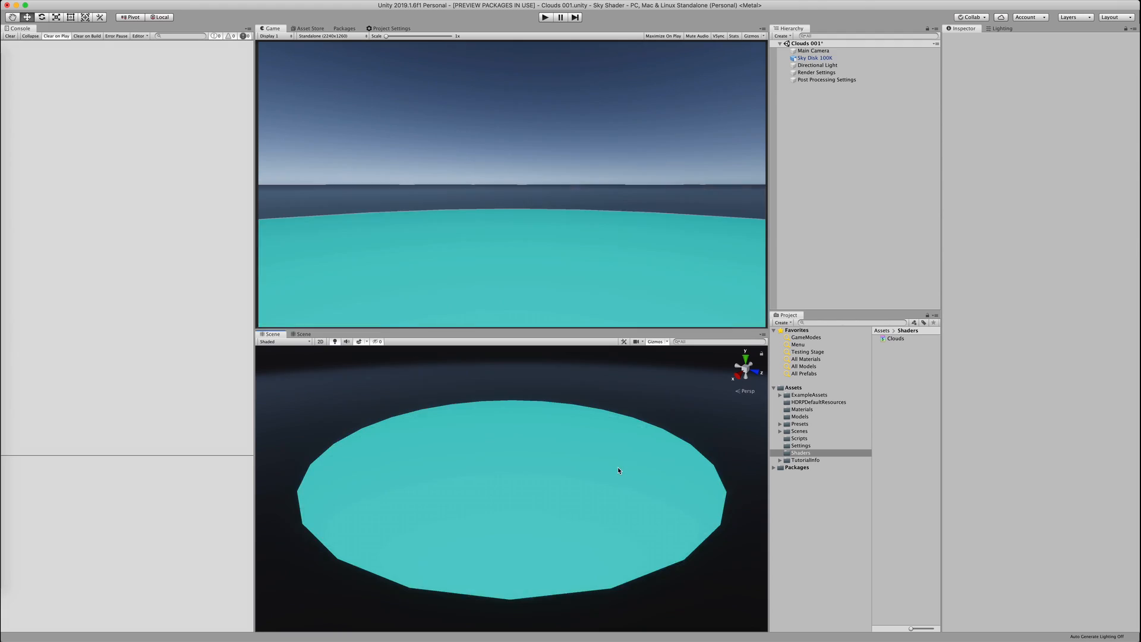
Scrub Sky Disk 100K's Noise Height to about 81, then move the displacement nodes up
left_click(618, 465)
left_click_drag(974, 289, 1105, 290)
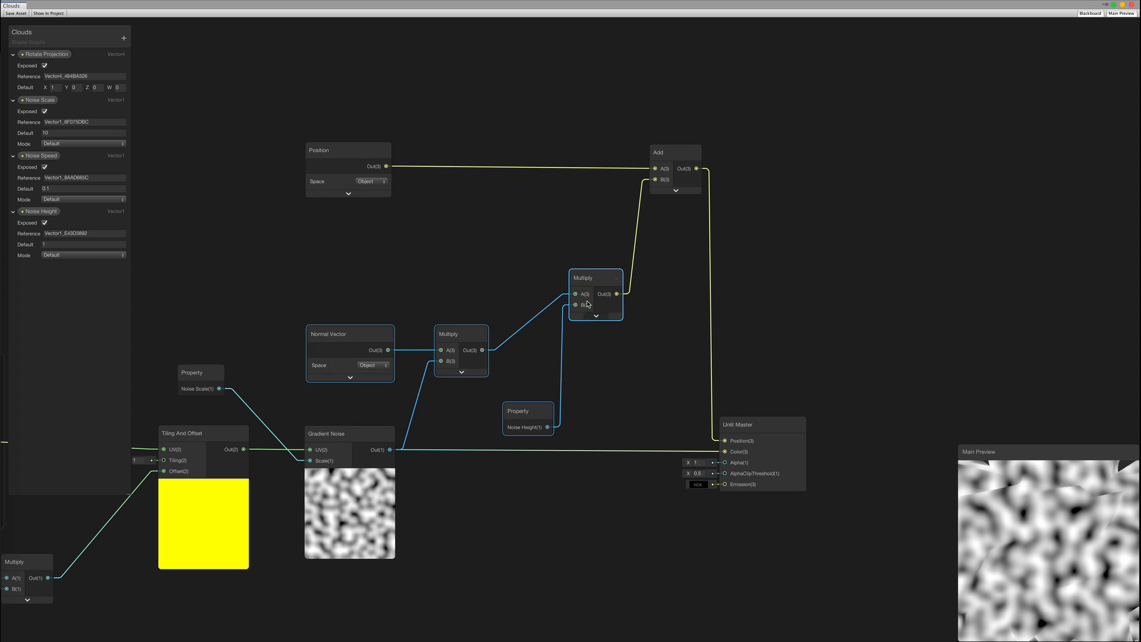
left_click_drag(587, 305, 591, 222)
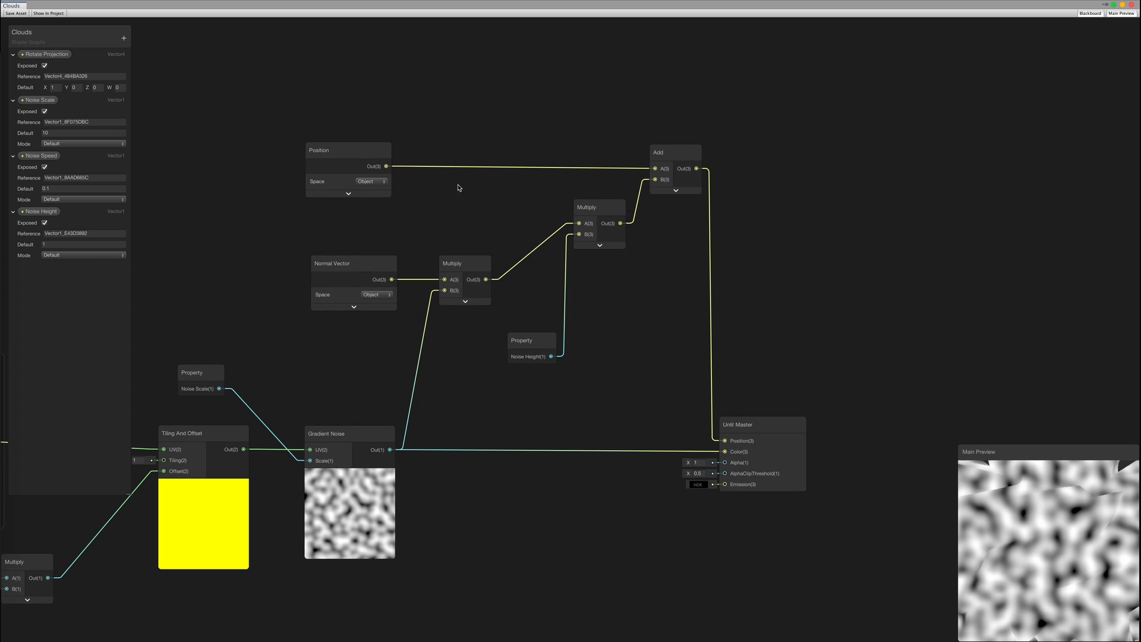
Group the six displacement nodes and title the group 'Vertex Offset'
left_click_drag(283, 124, 711, 374)
right_click(546, 346)
left_click(571, 432)
double_click(498, 121)
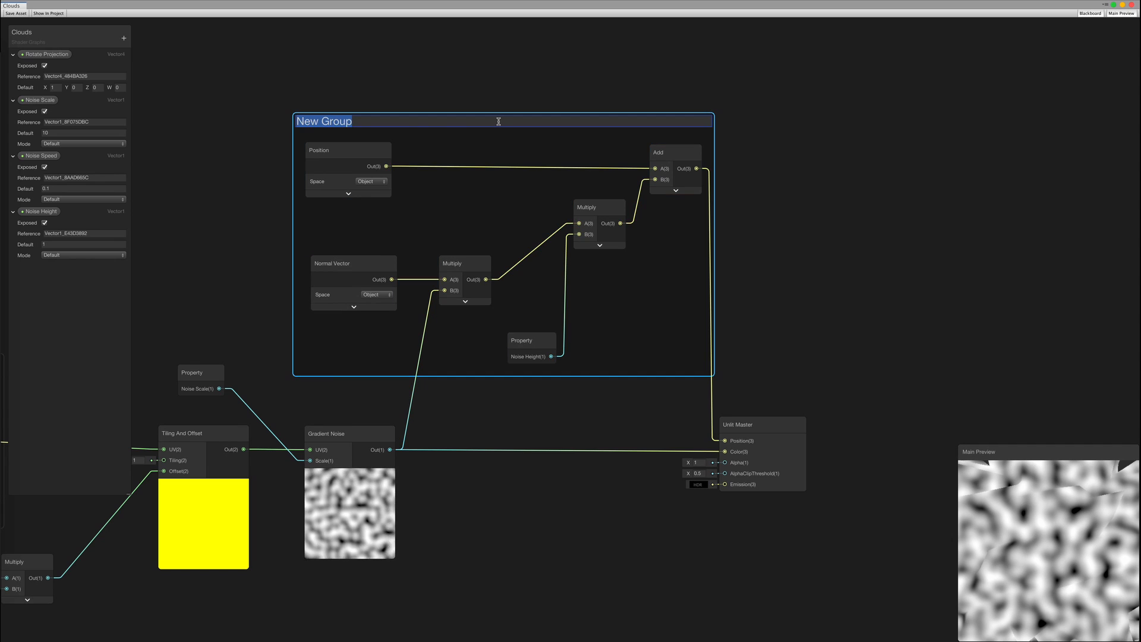
type("Vertex Offset")
key("Return")
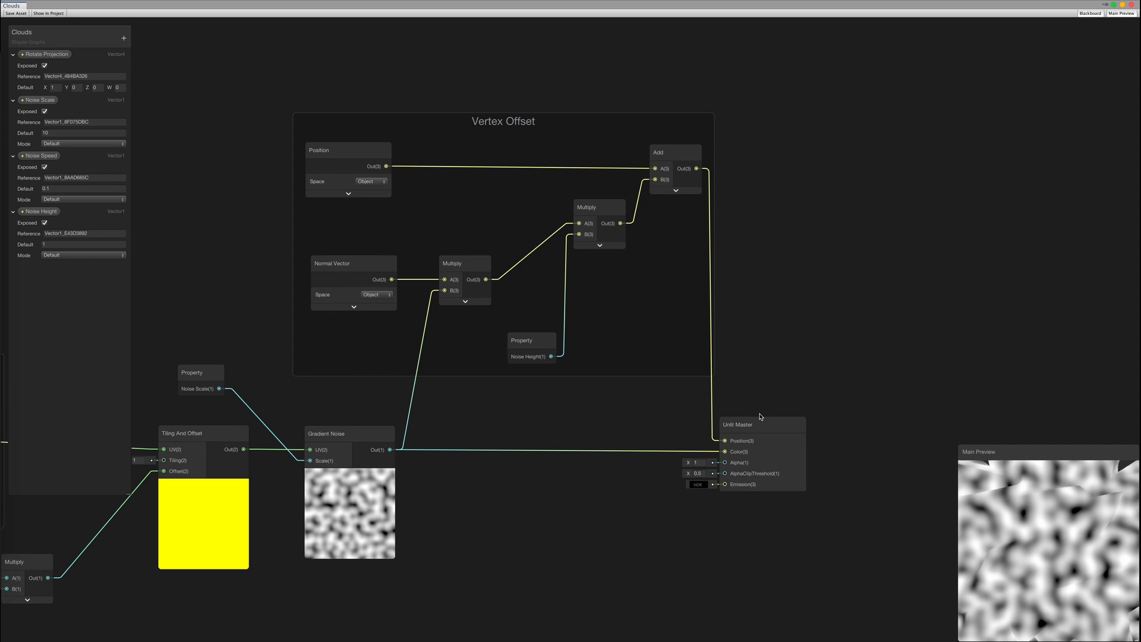
Move Unlit Master right, hide Main Preview, and duplicate the Gradient Noise node
left_click_drag(760, 417, 882, 415)
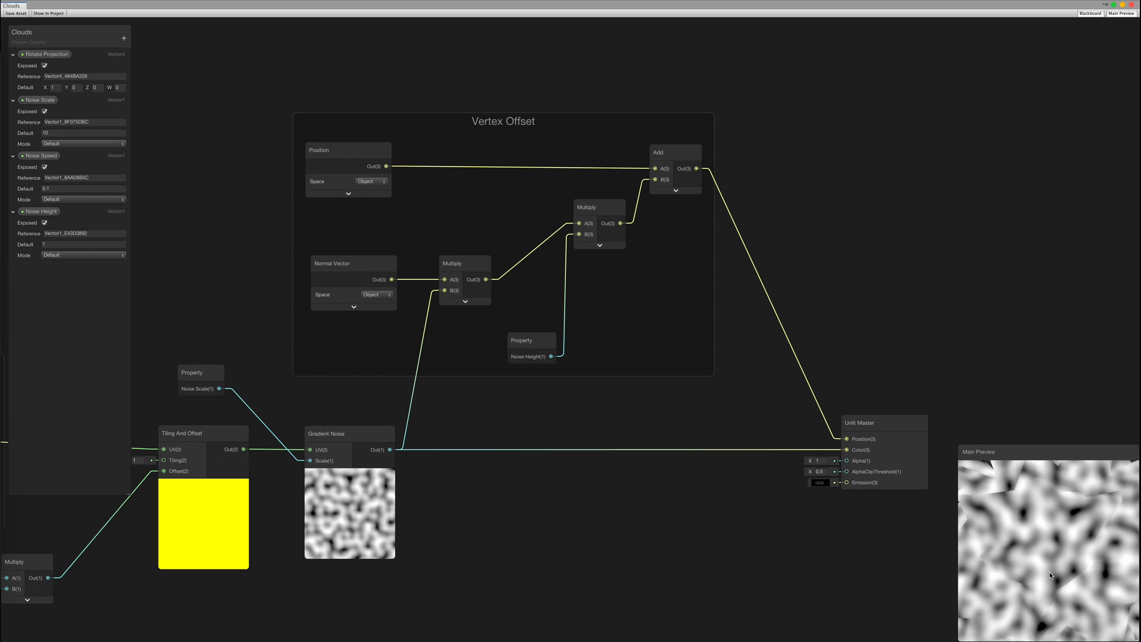
left_click(1121, 14)
middle_click_drag(828, 269, 951, 238)
scroll(945, 245, "down", 3)
scroll(729, 398, "up", 1)
middle_click_drag(545, 382, 580, 358)
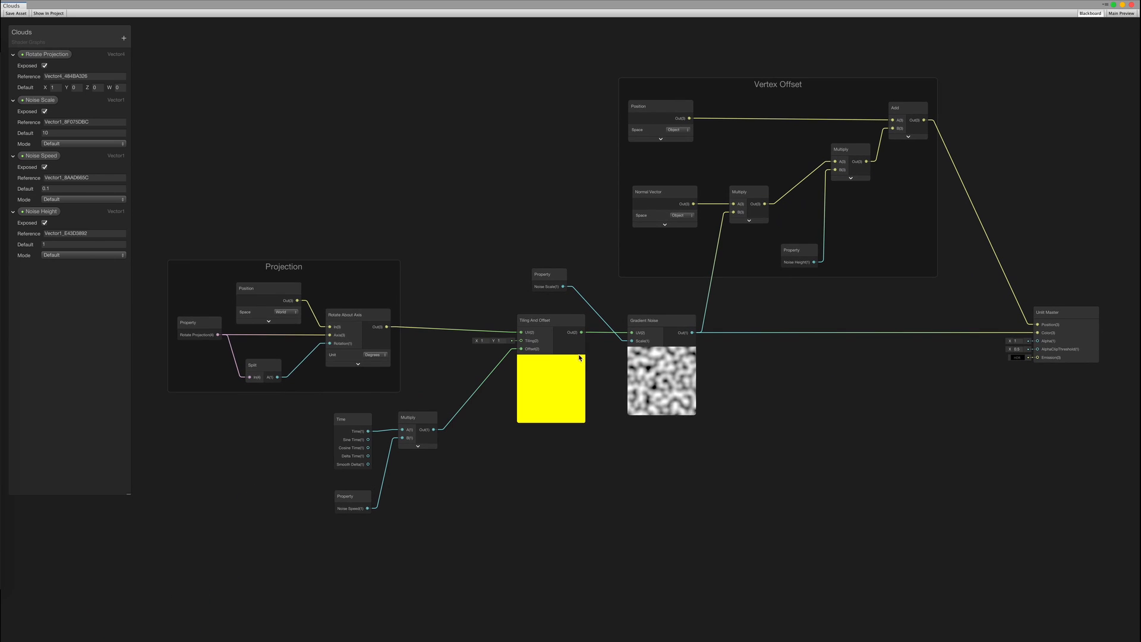
left_click(291, 271)
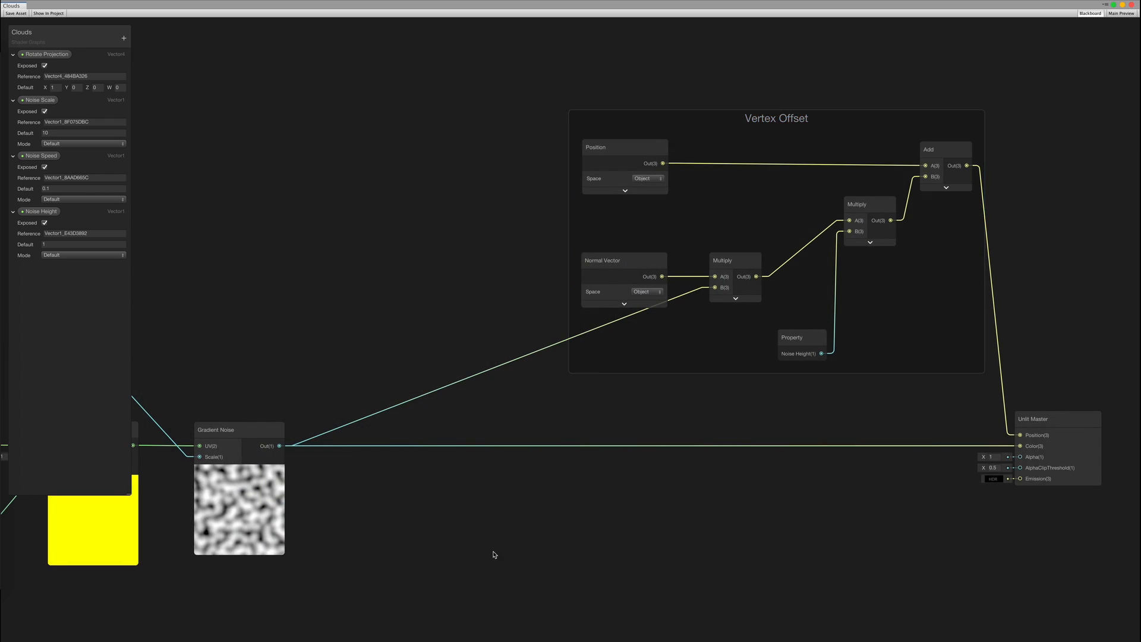
middle_click_drag(386, 492, 650, 300)
middle_click_drag(601, 369, 650, 296)
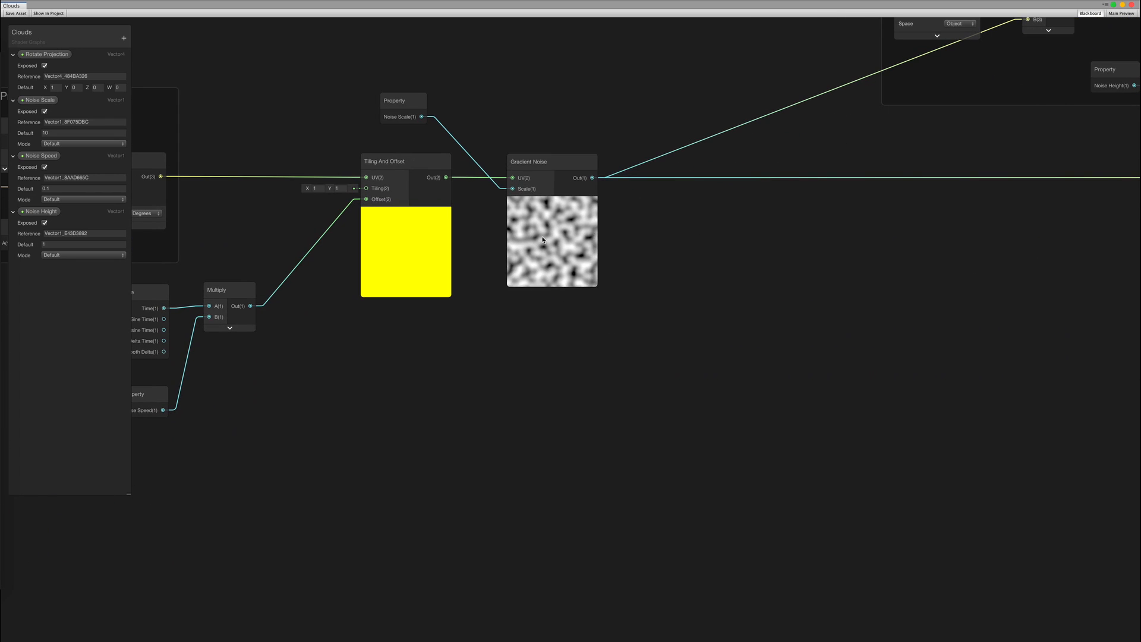
key("ctrl+d")
Place the noise copy below the original, set its Scale to 10 and wire Noise Scale in
left_click_drag(537, 256, 534, 410)
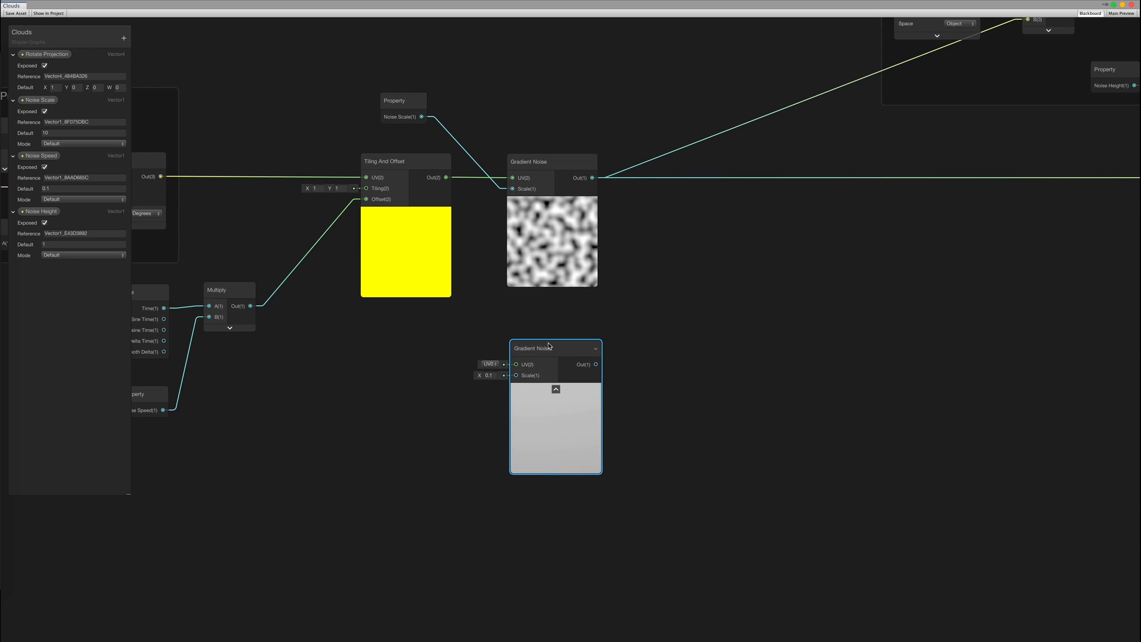
left_click(487, 355)
type("10")
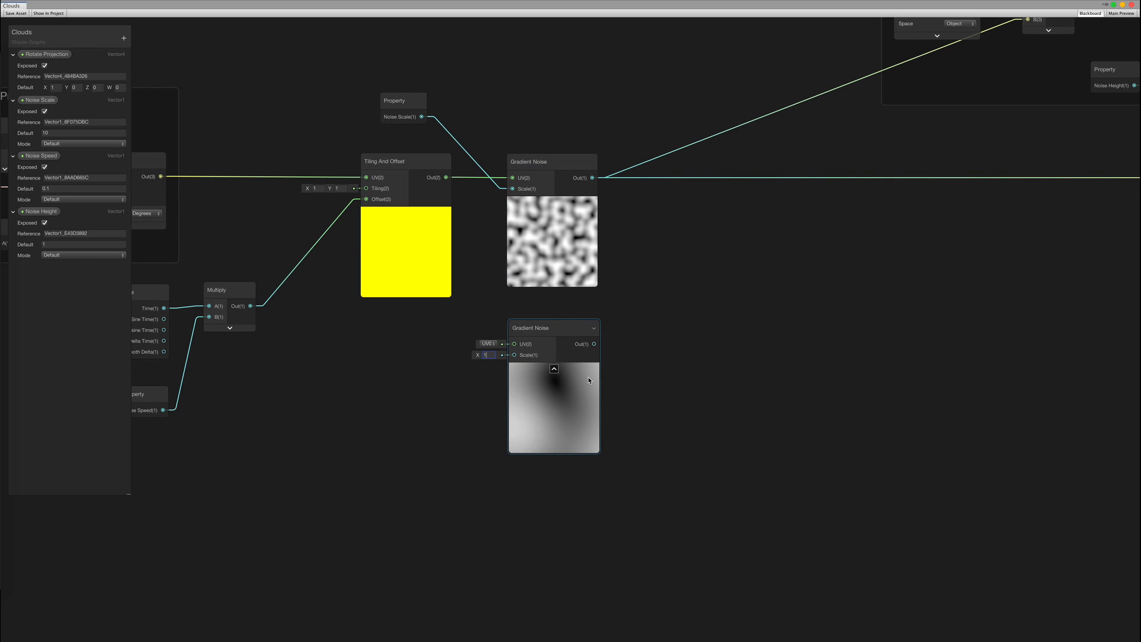
left_click(664, 348)
middle_click_drag(616, 321, 695, 343)
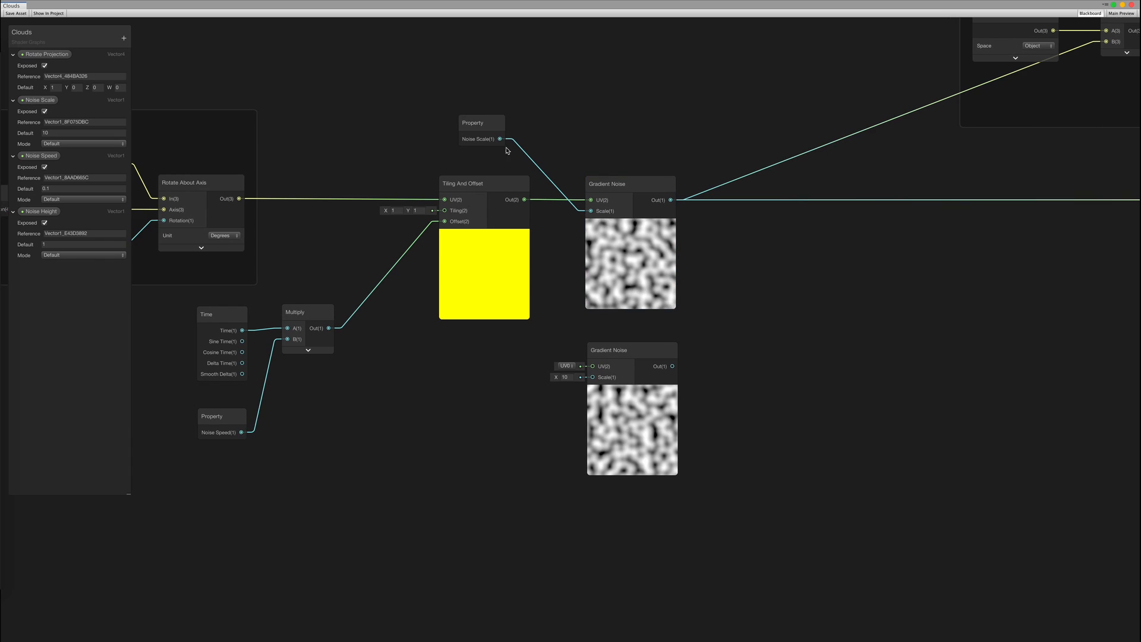
left_click_drag(569, 290, 593, 377)
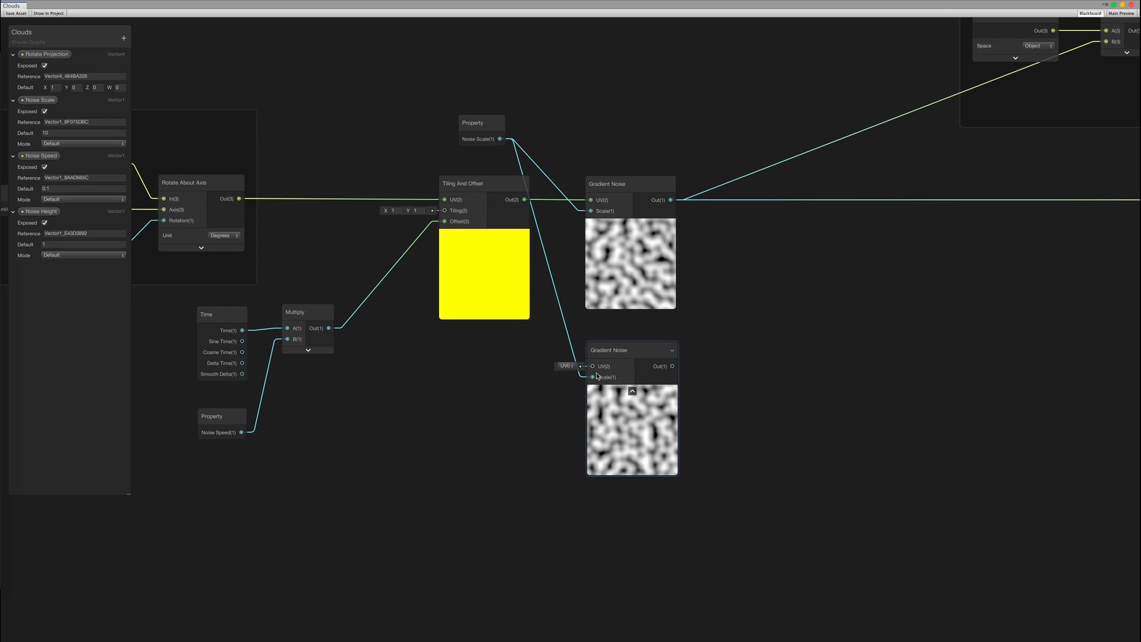
middle_click_drag(526, 406, 555, 389)
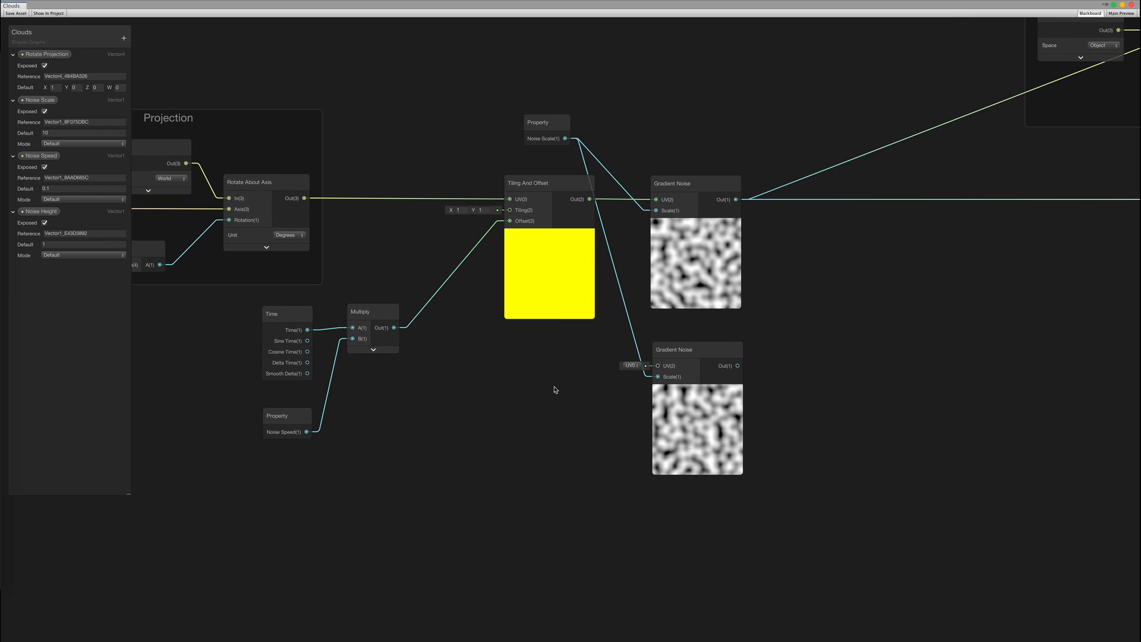
Duplicate Tiling And Offset into the lower noise's UV, fed by Rotate About Axis
key("ctrl+d")
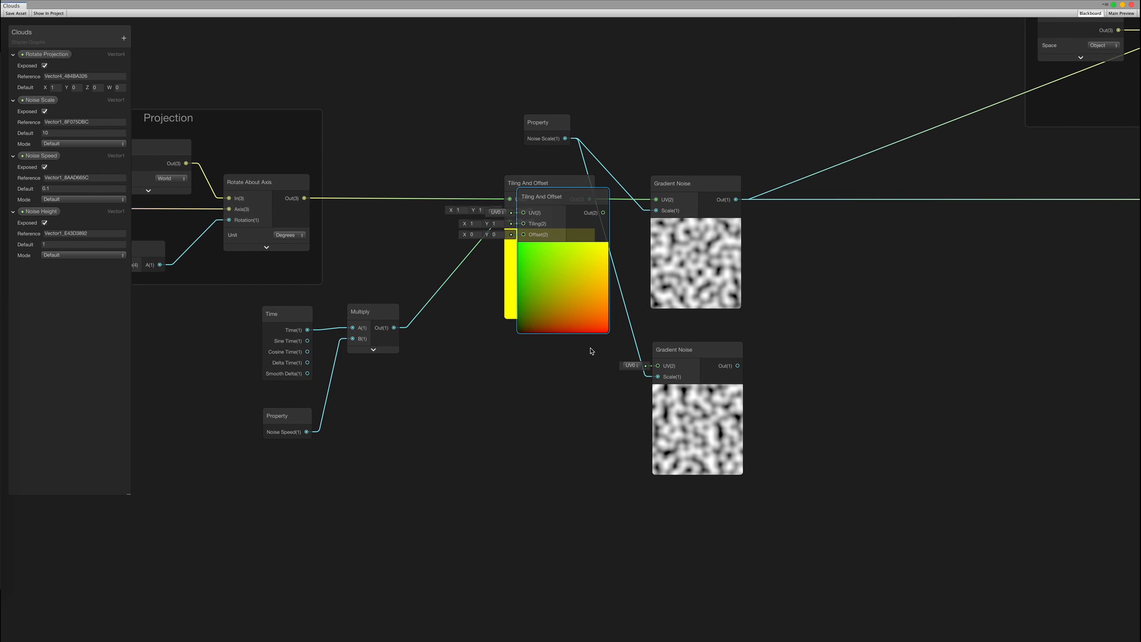
left_click_drag(560, 201, 543, 362)
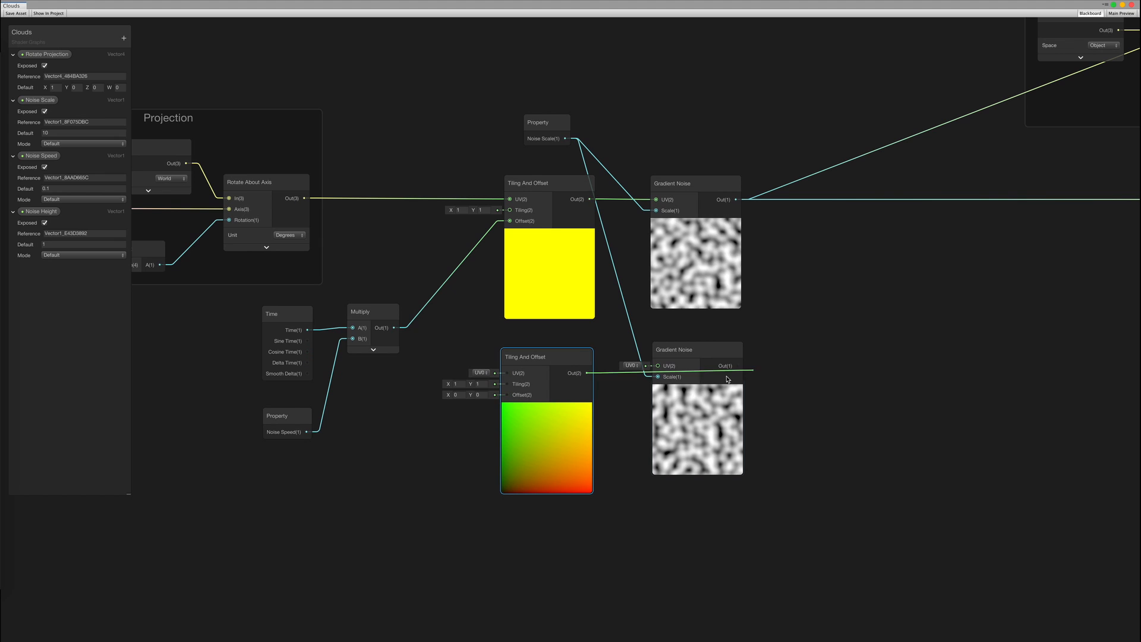
left_click_drag(728, 379, 658, 365)
left_click(557, 279)
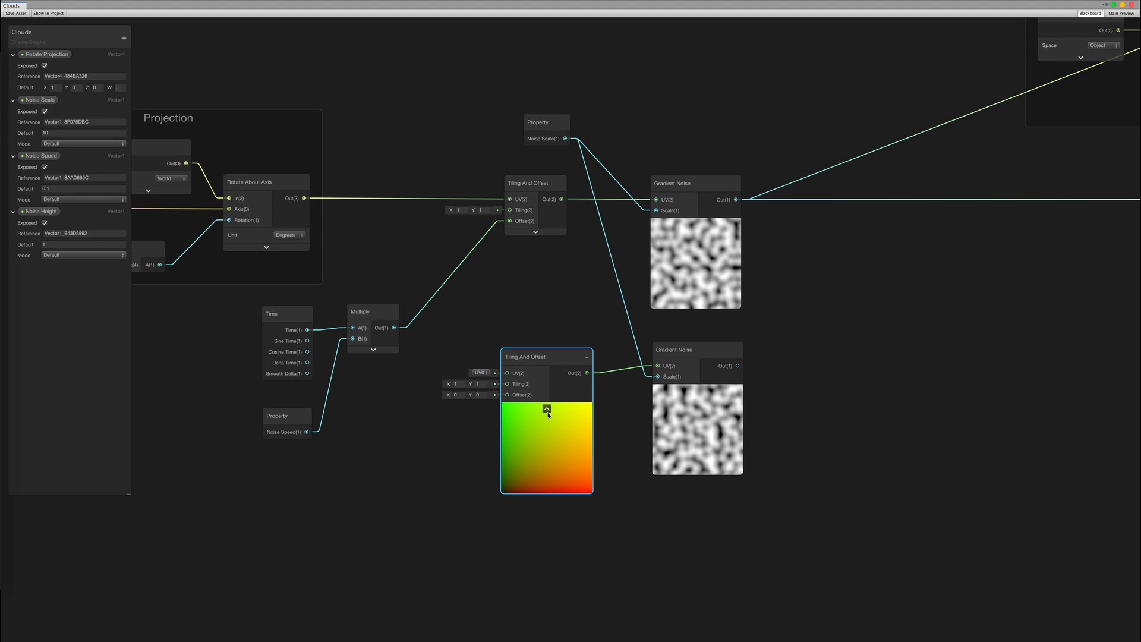
left_click(546, 410)
left_click_drag(543, 353, 555, 347)
middle_click_drag(446, 270, 535, 275)
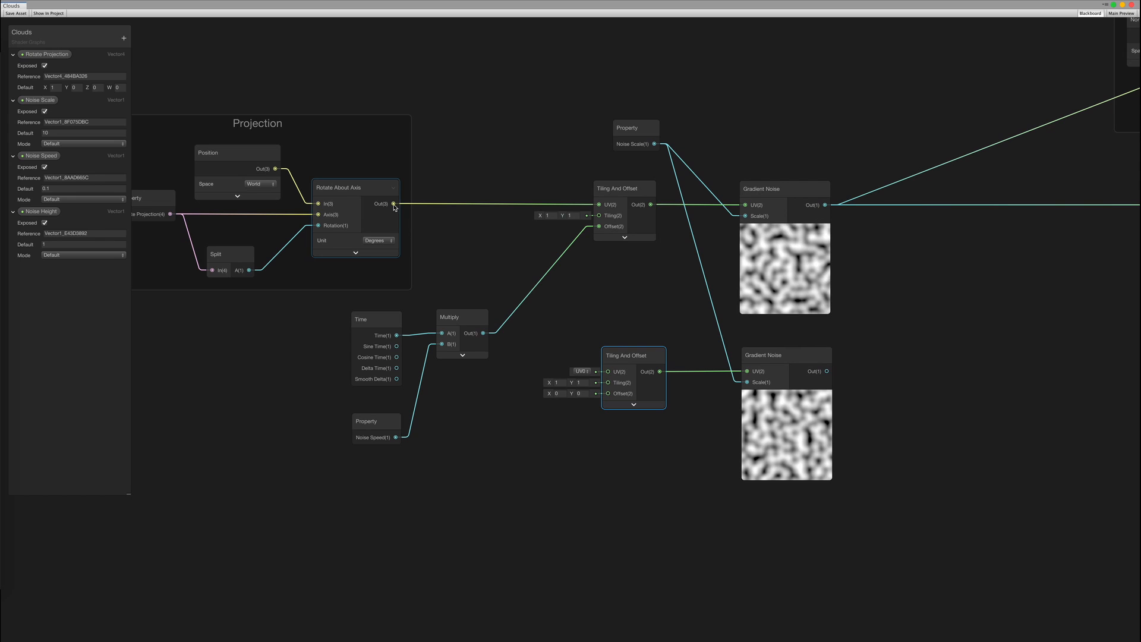
left_click_drag(394, 206, 608, 371)
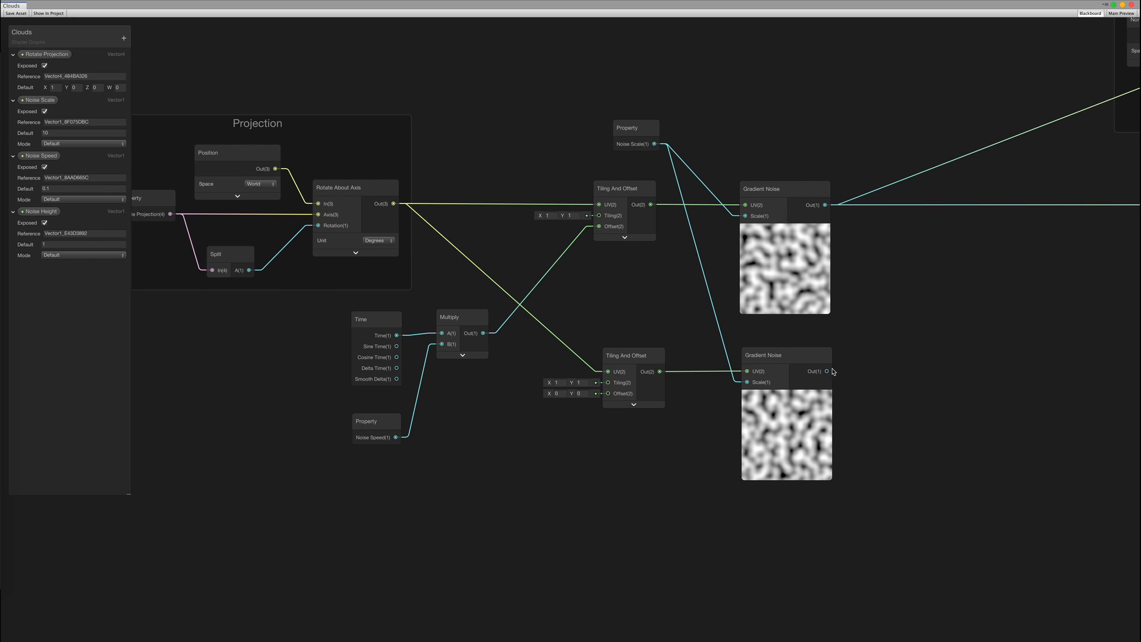
middle_click_drag(845, 363, 504, 471)
scroll(550, 420, "down", 1)
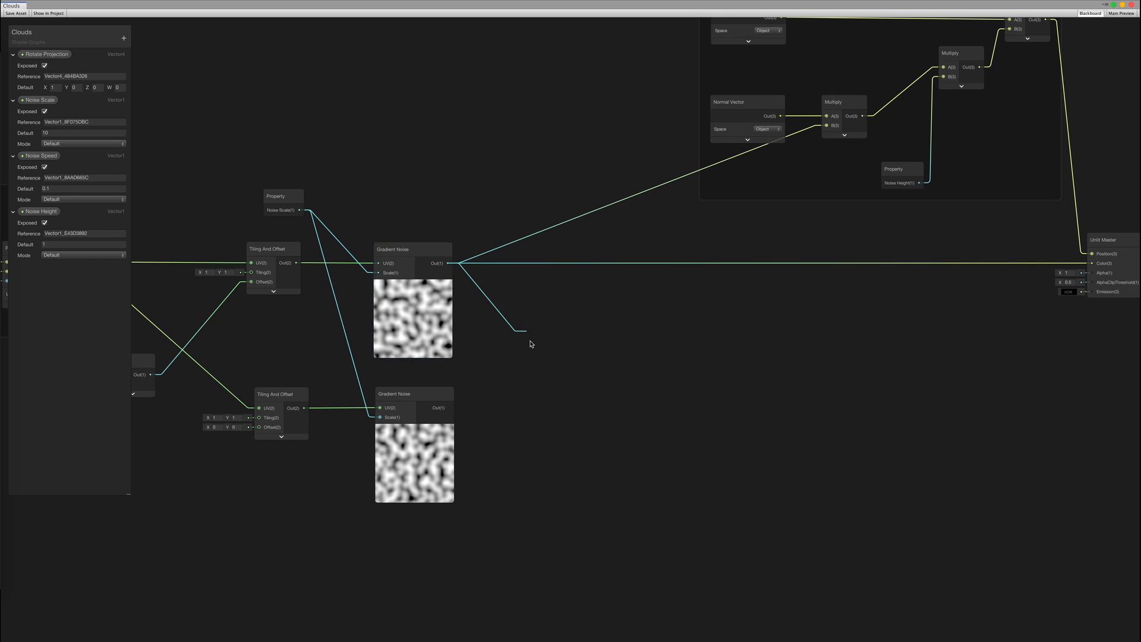
Combine the two Gradient Noise outputs in a new Add node
key("Return")
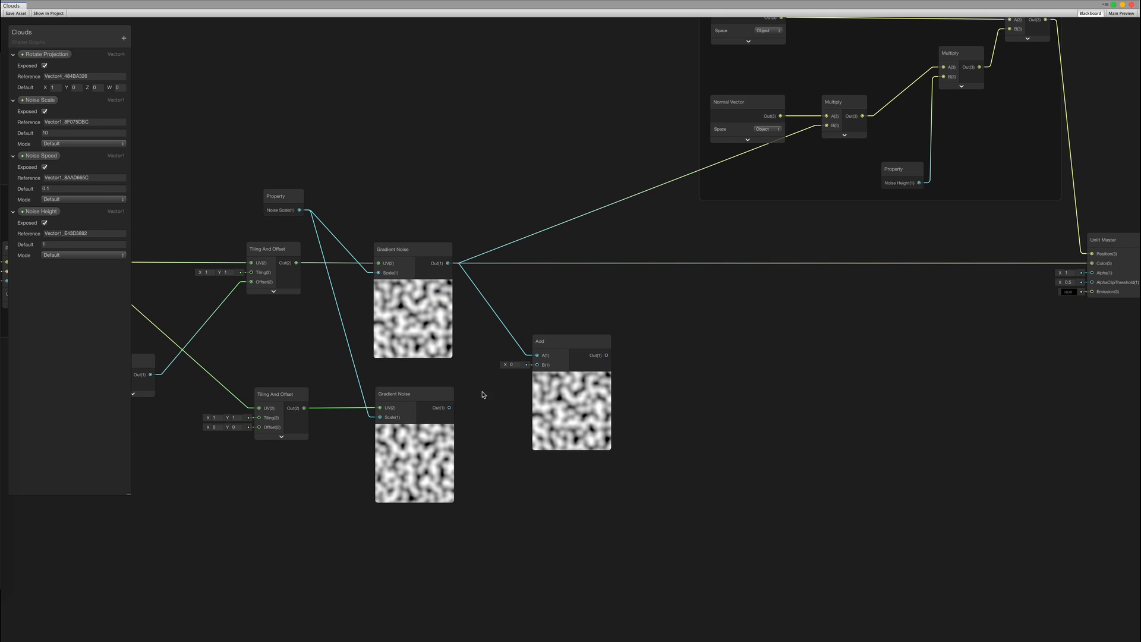
mouse_move(538, 367)
left_mouse_down()
mouse_move(500, 341)
mouse_move(519, 357)
left_mouse_up()
left_click(612, 338)
scroll(595, 419, "up", 1)
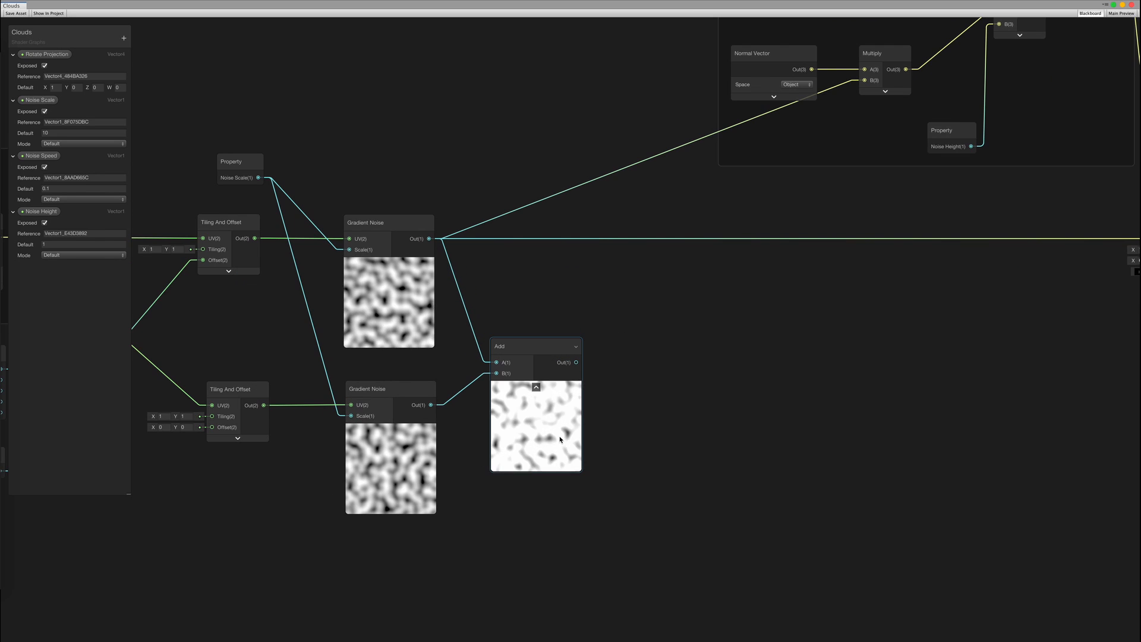
middle_click_drag(596, 418, 523, 414)
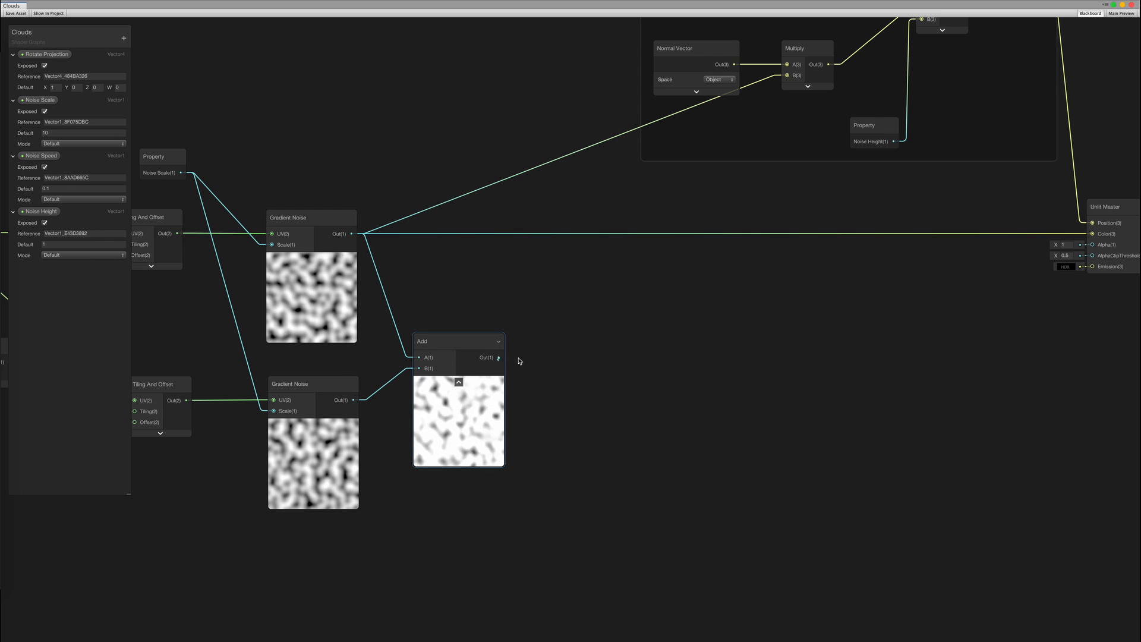
Divide the Add result by 2 and route the Divide output toward Unlit Master
left_click_drag(498, 357, 554, 350)
type("divide")
key("Return")
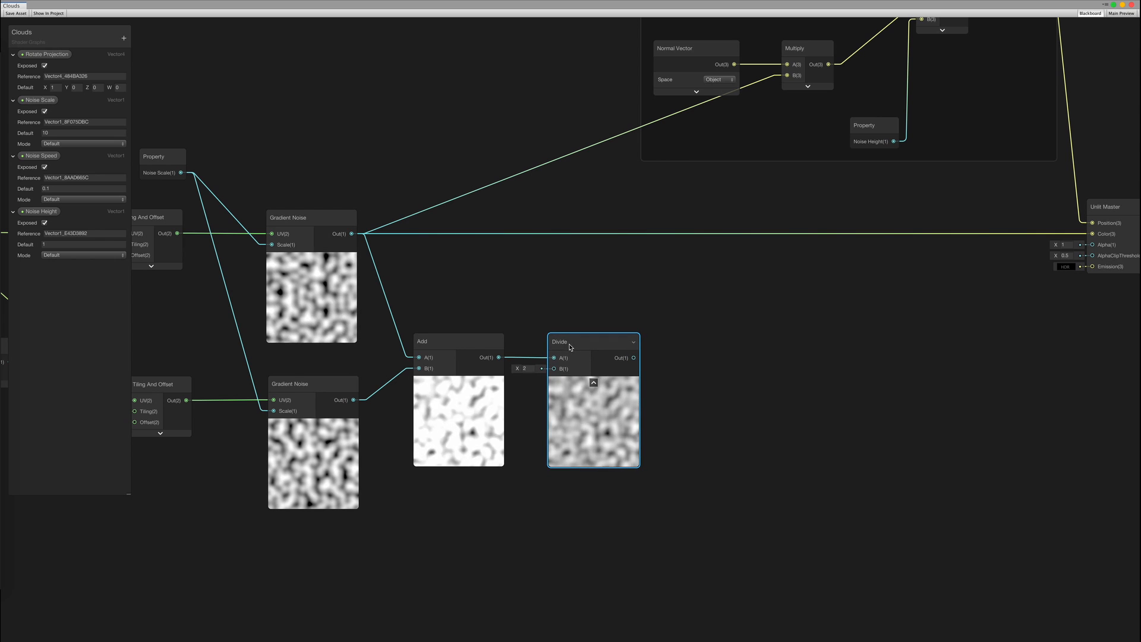
middle_click_drag(677, 363, 465, 482)
left_click_drag(422, 476, 882, 354)
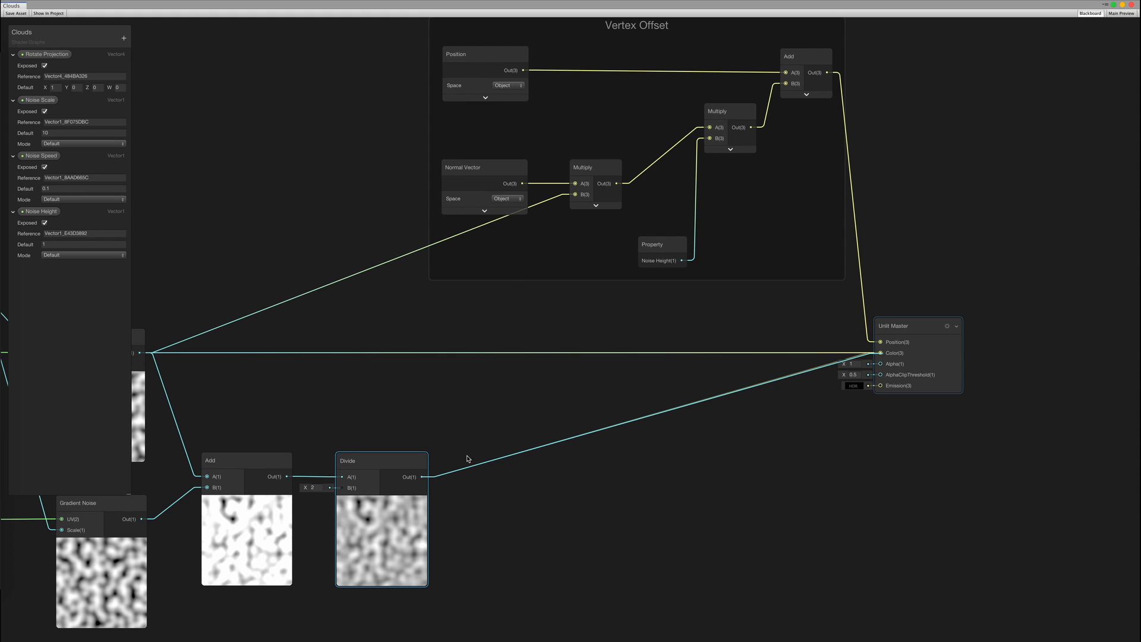
scroll(487, 438, "down", 2)
left_click_drag(458, 472, 590, 227)
key("Escape")
Delete the edge between the two vertex Multiply nodes in the Vertex Offset group
middle_click_drag(544, 408, 667, 362)
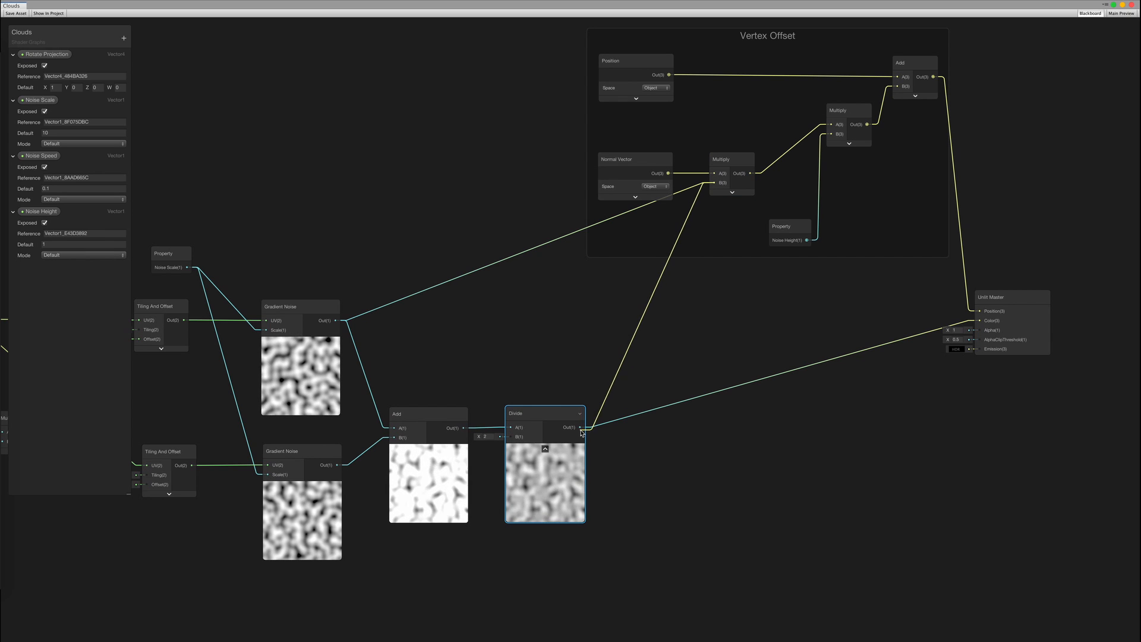
middle_click_drag(658, 310, 635, 321)
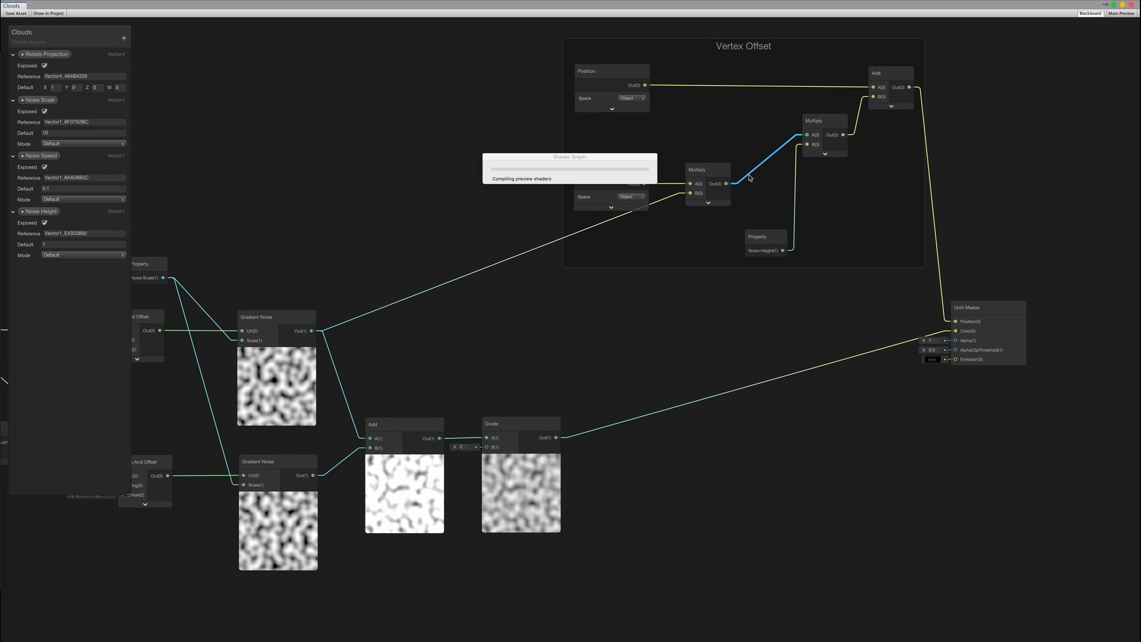
key("Delete")
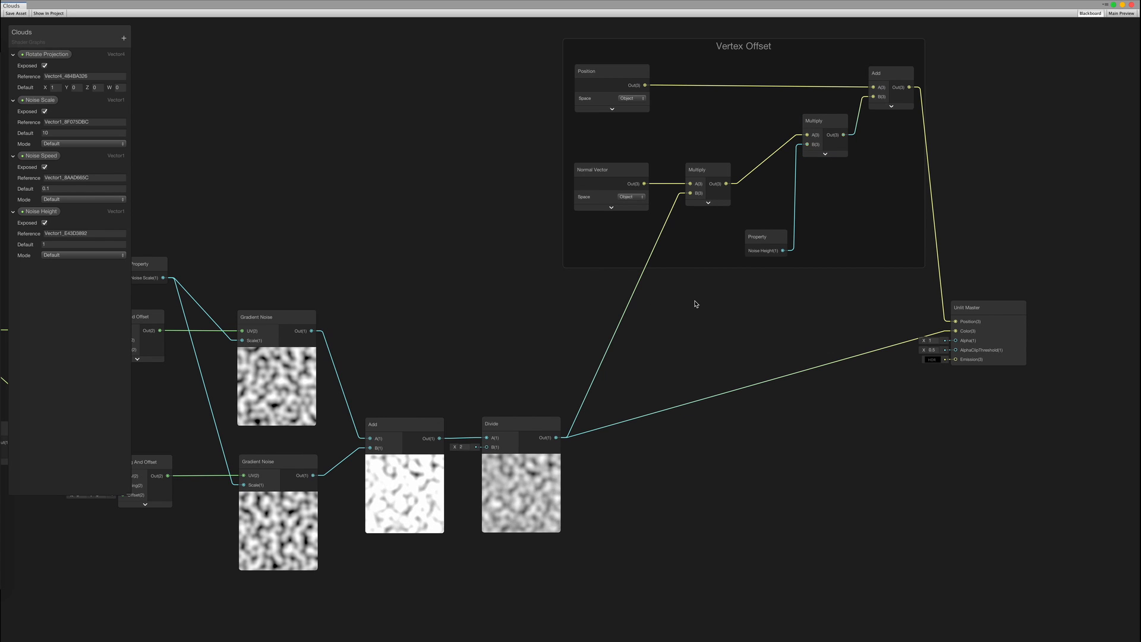
middle_click_drag(695, 305, 692, 309)
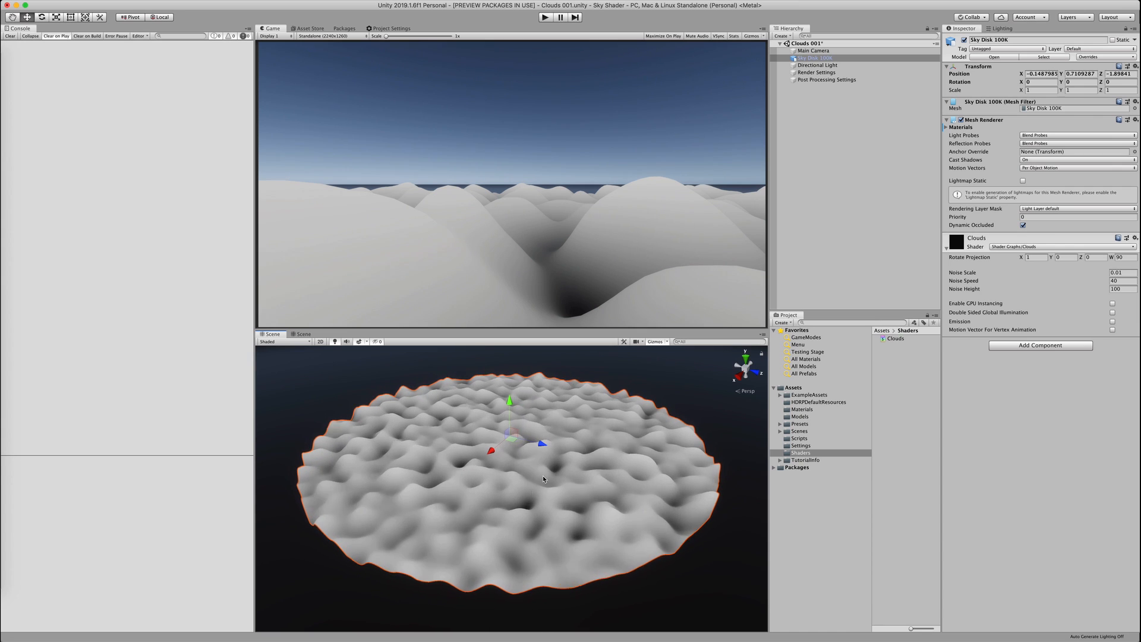
Set the Clouds material's Noise Speed to 100 and Noise Height to 50, checking the flatter clouds
left_click_drag(544, 479, 513, 480, "alt")
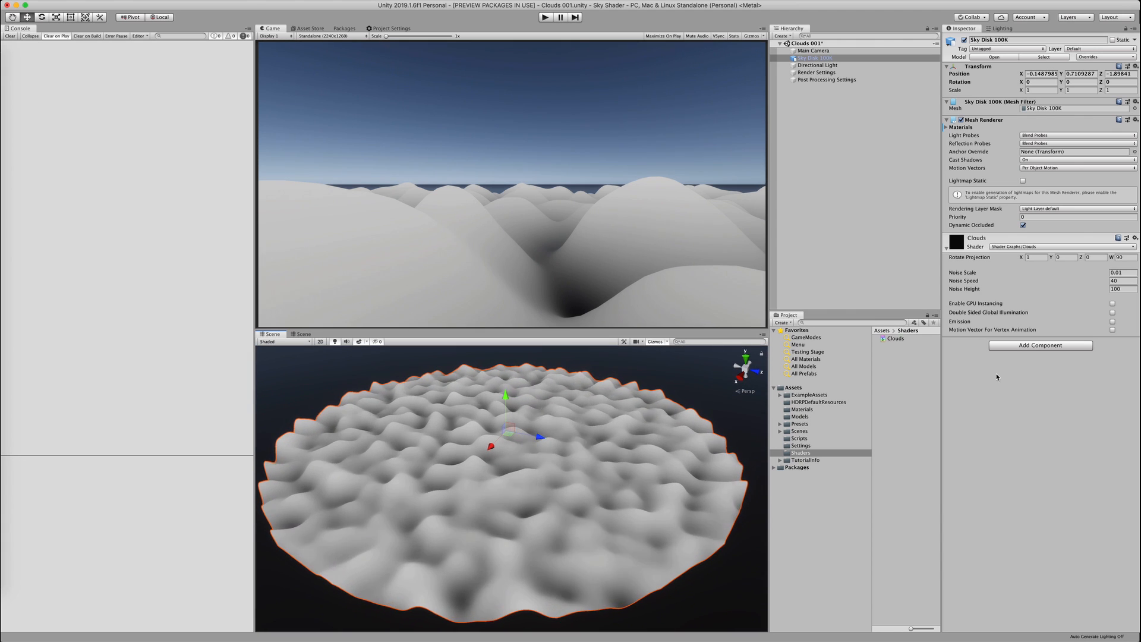
left_click(1123, 280)
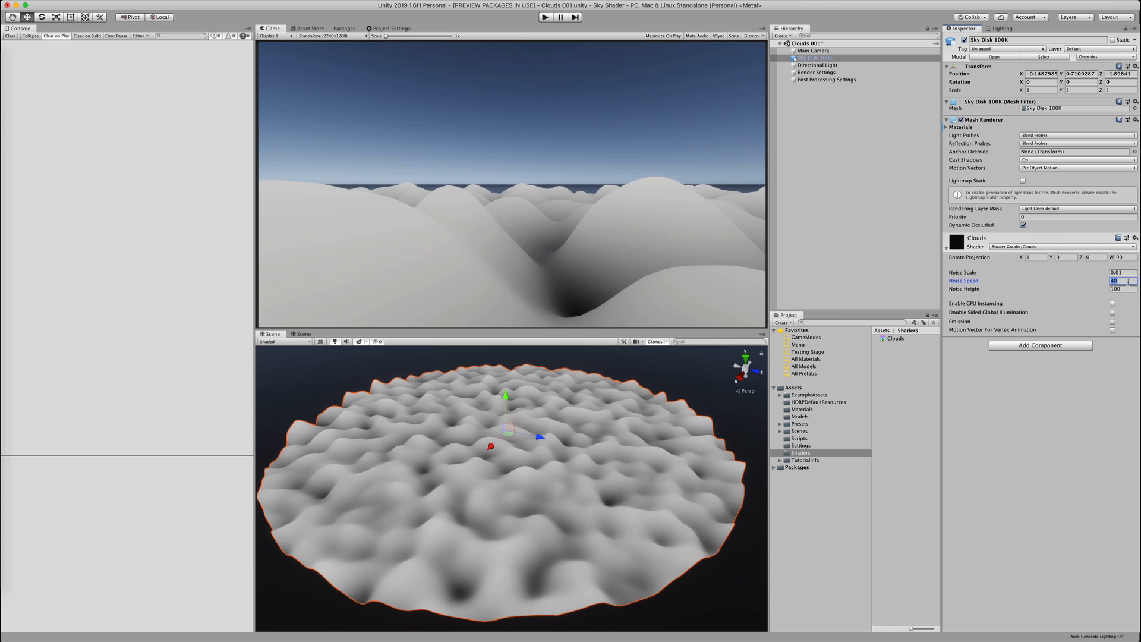
type("100")
key("Tab")
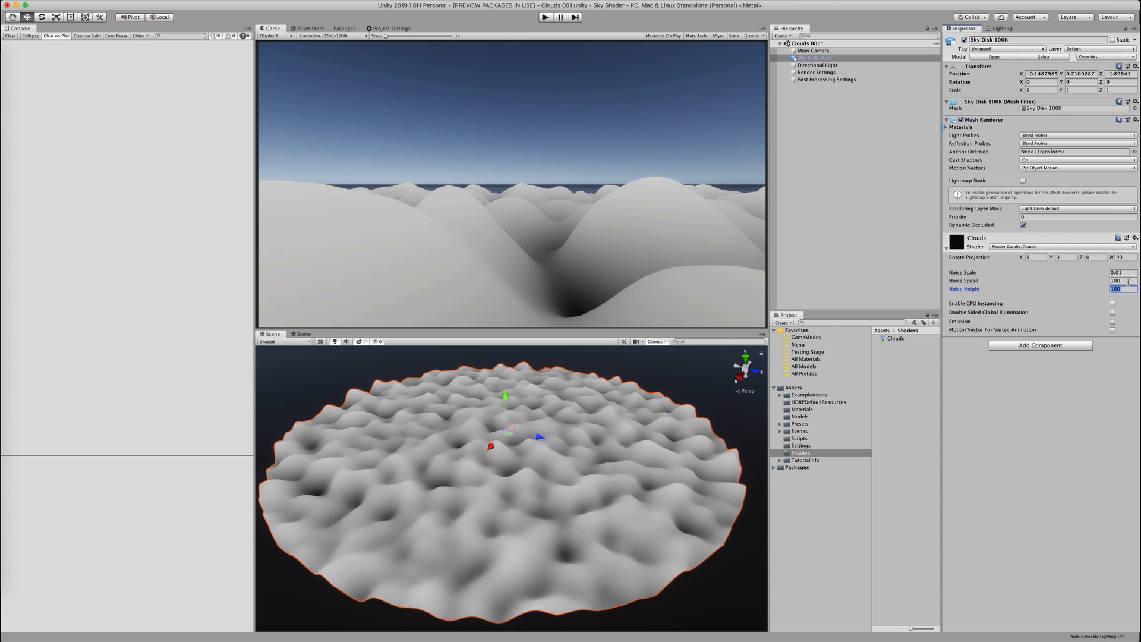
type("50")
key("Return")
left_click_drag(522, 404, 523, 416, "alt")
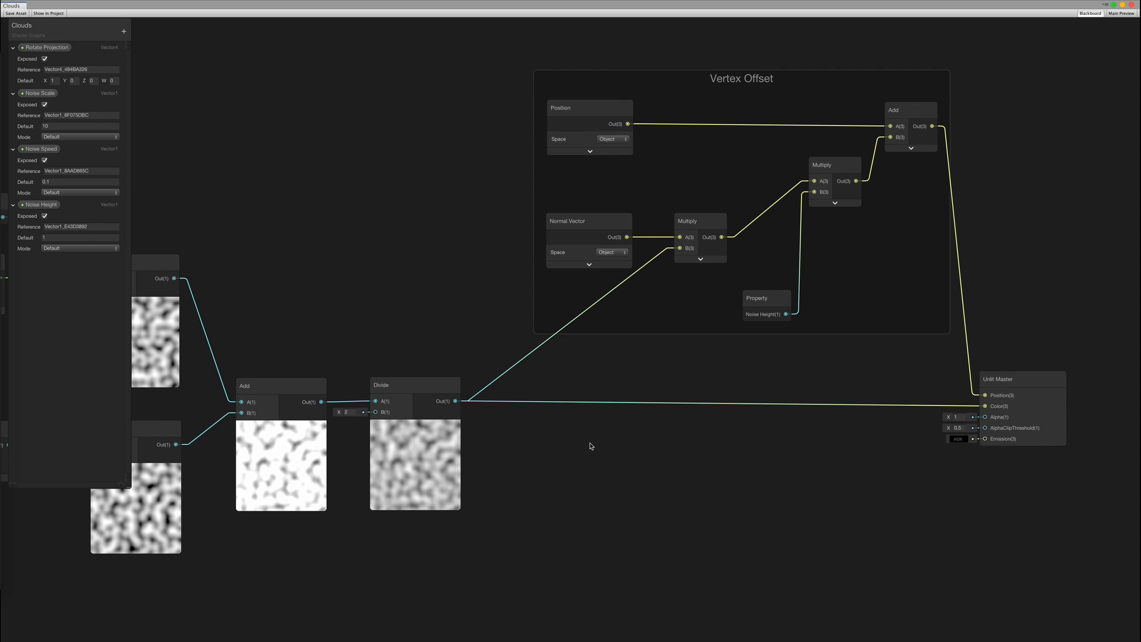
Add a Remap node after the Divide output and position it
middle_click_drag(581, 472, 574, 397)
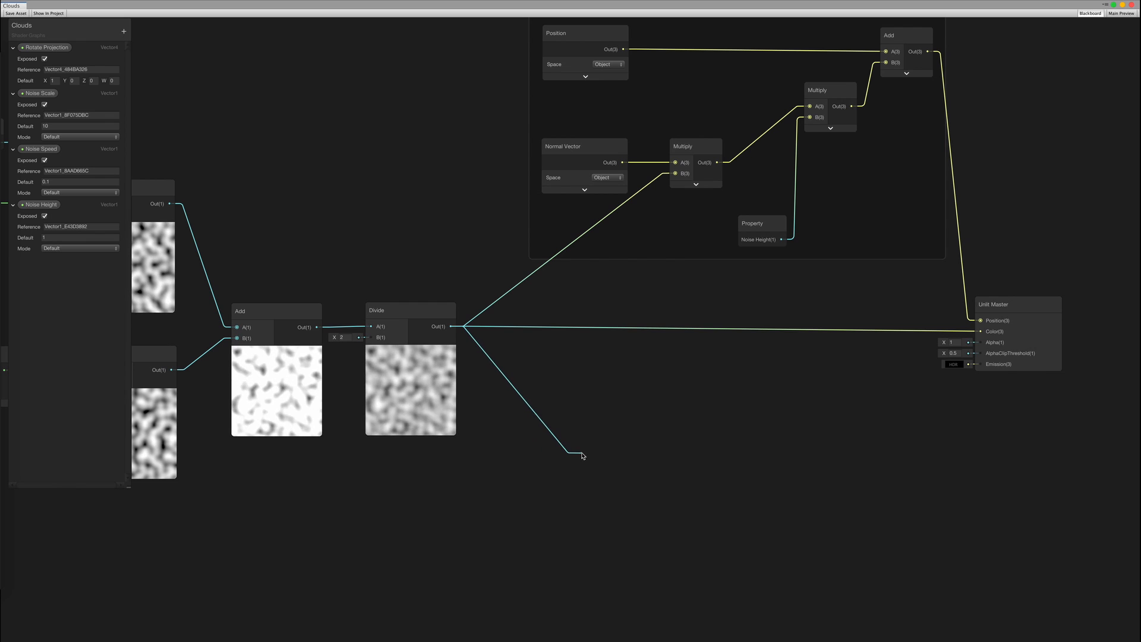
left_click_drag(556, 456, 557, 456)
type("re")
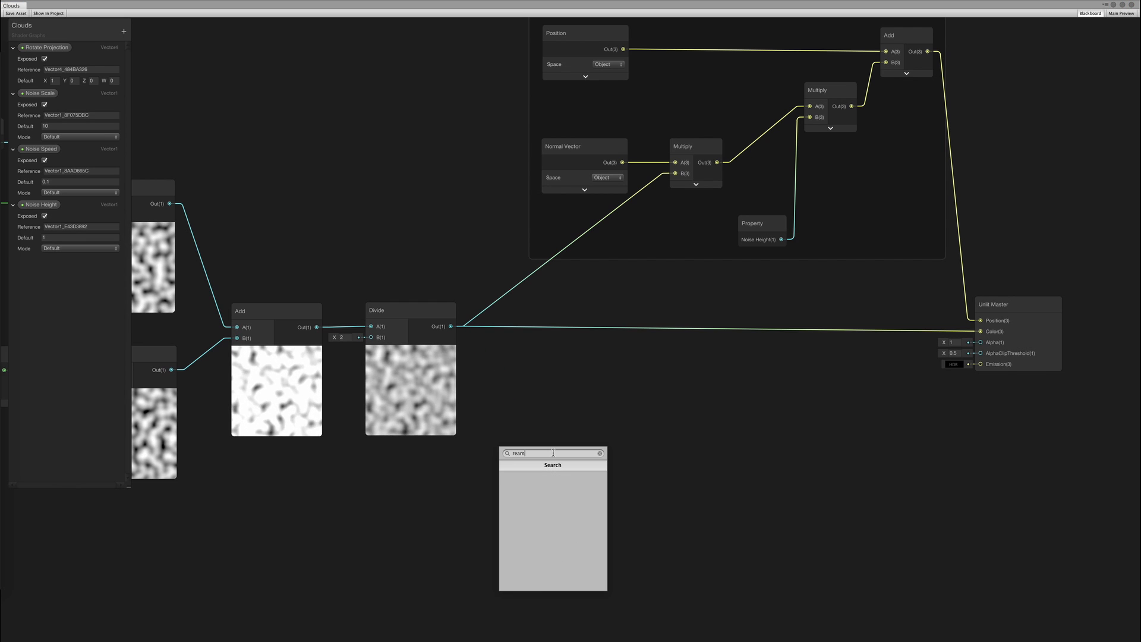
type("ma")
key("Return")
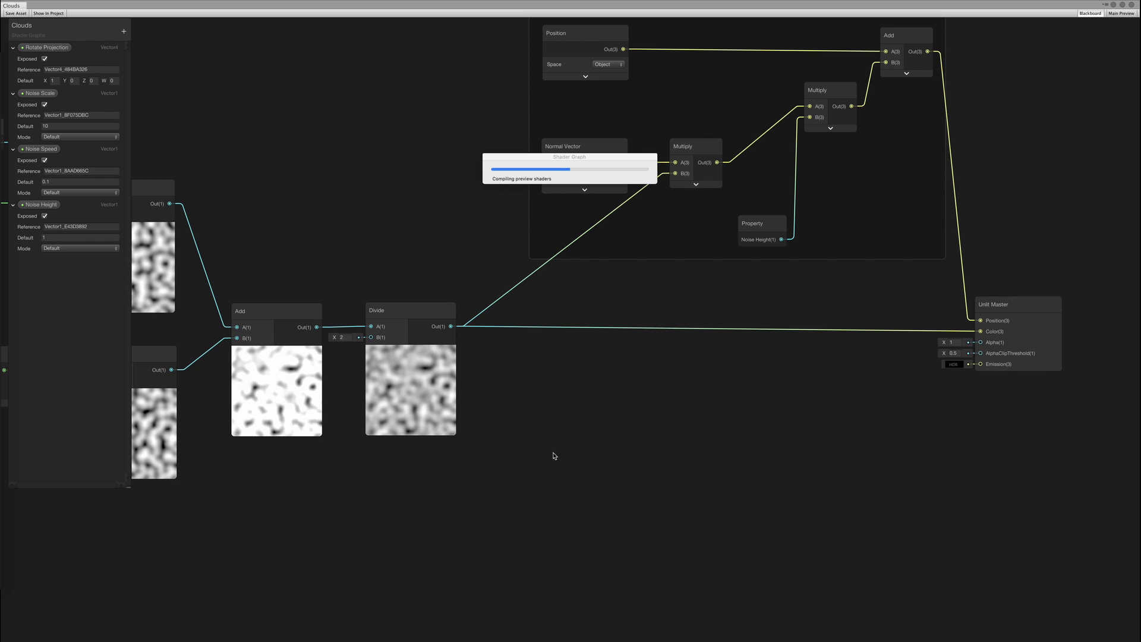
middle_click_drag(591, 421, 641, 390)
left_click_drag(641, 413, 644, 420)
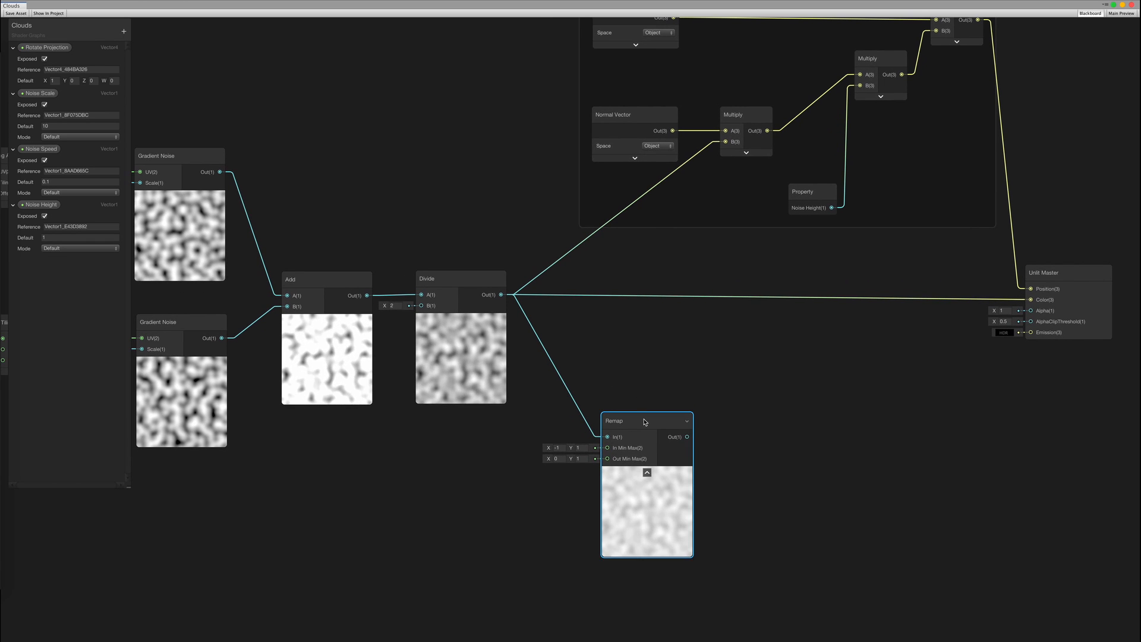
middle_click_drag(695, 395, 633, 397)
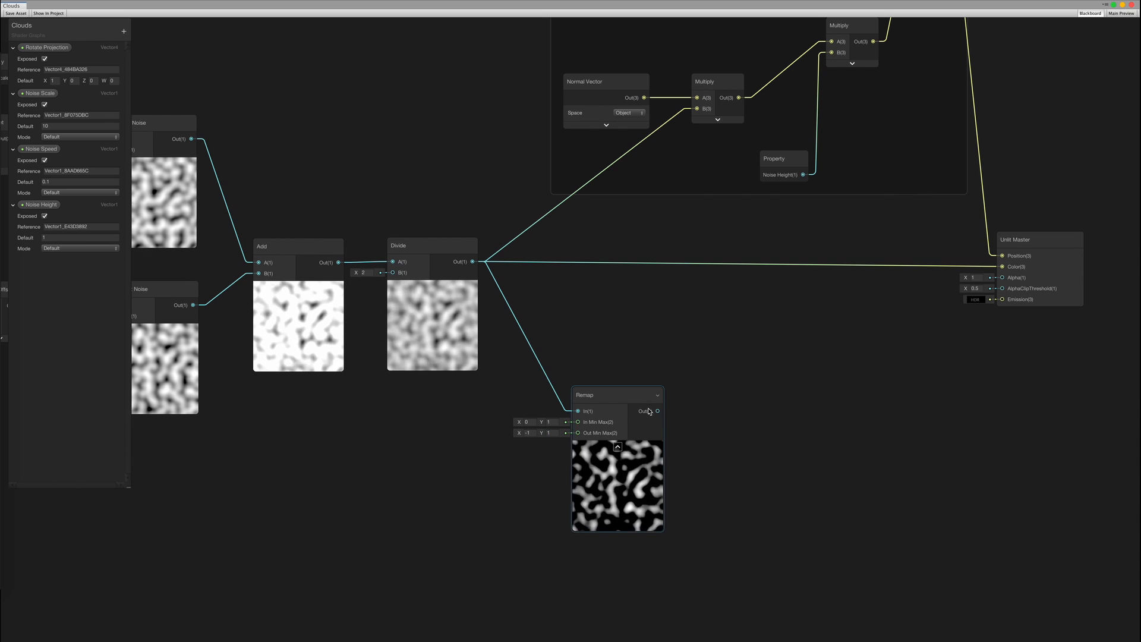
Add an Absolute node after Remap and wire it into the Unlit Master Color
left_click_drag(715, 417, 712, 415)
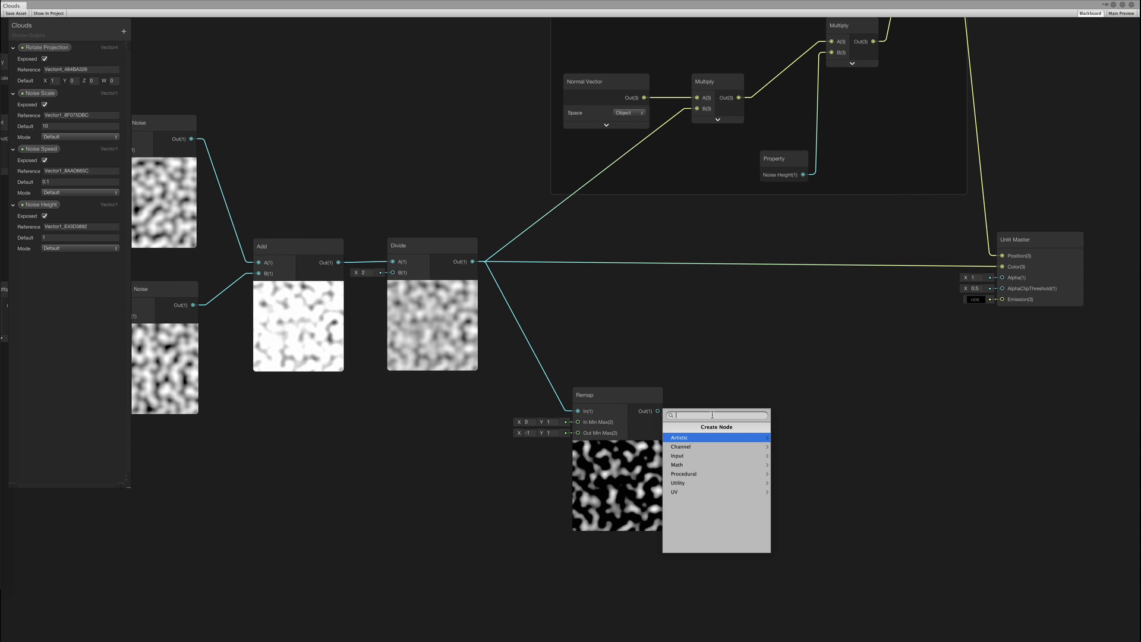
type("abso")
key("Return")
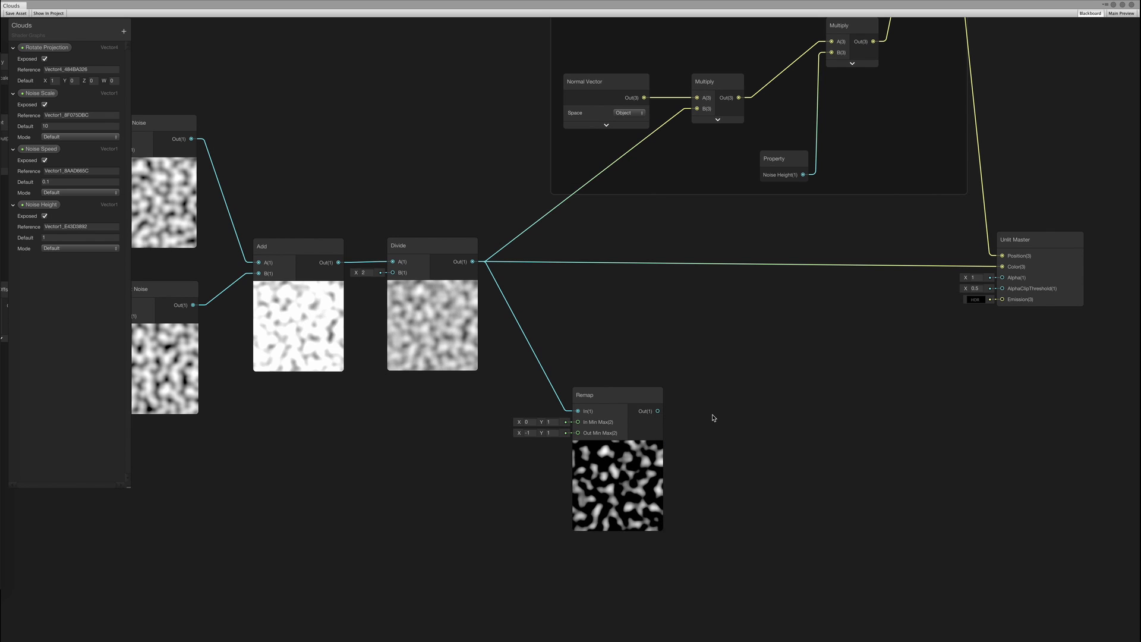
middle_click_drag(746, 377, 617, 408)
left_click_drag(610, 430, 854, 290)
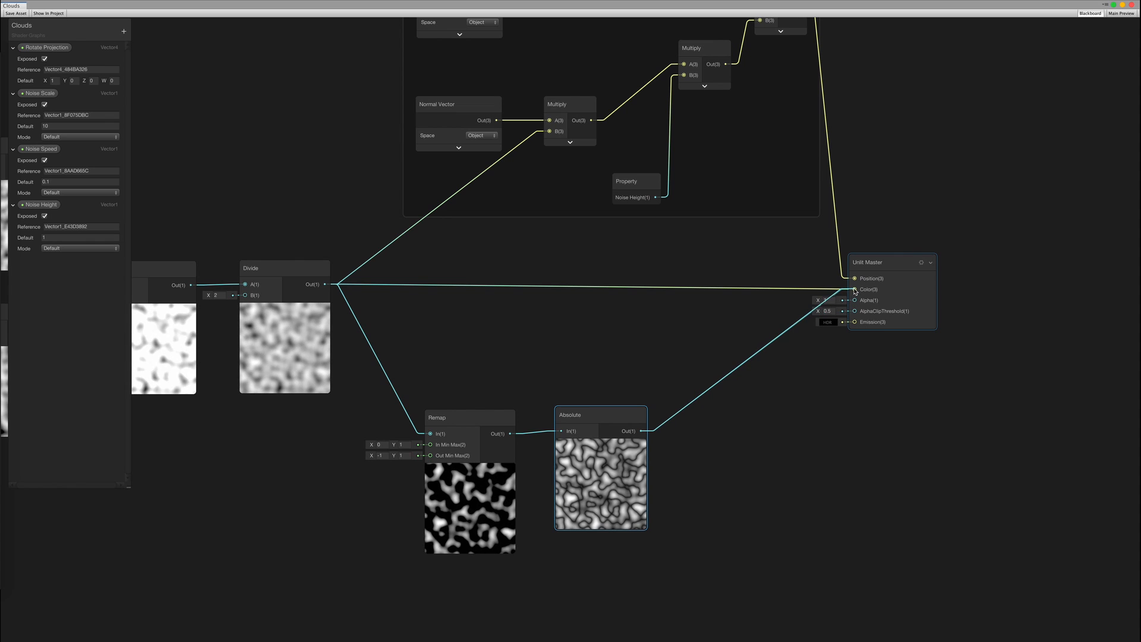
middle_click_drag(818, 362, 755, 405)
Feed the Absolute result into the vertex Multiply's B input, reconnecting the first Multiply
scroll(756, 405, "down", 3)
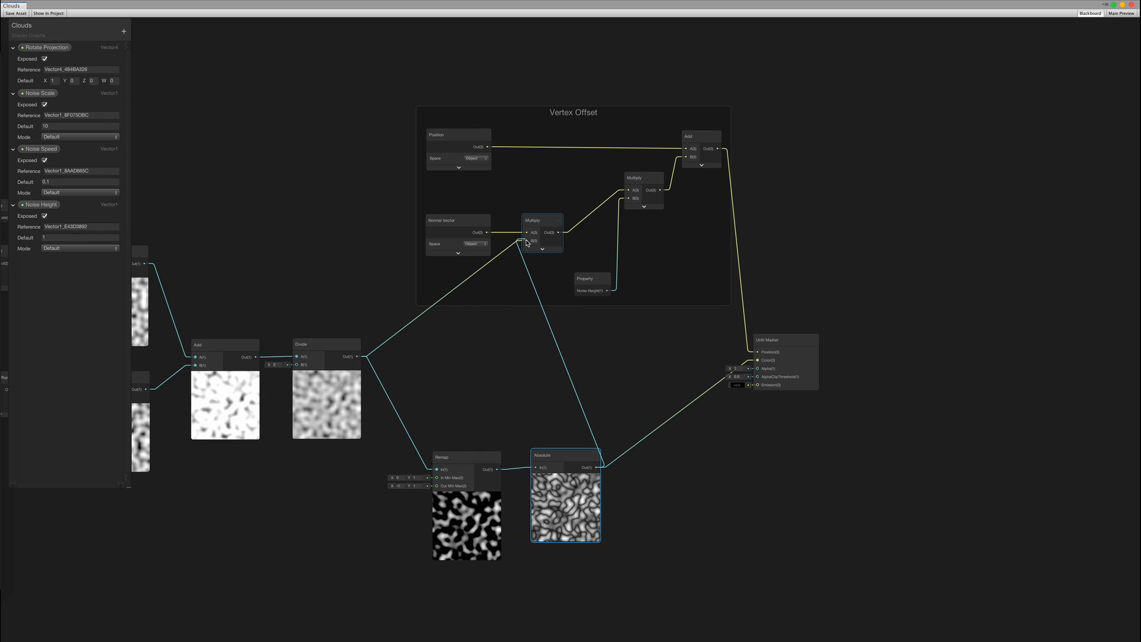
left_click(579, 223)
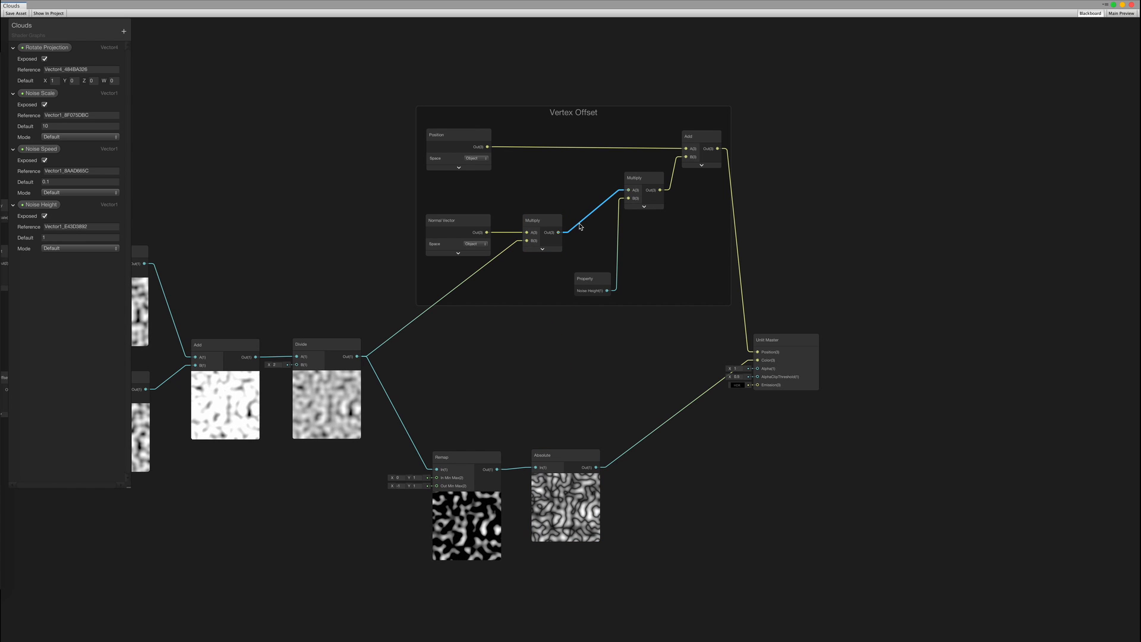
key("Delete")
left_click_drag(596, 467, 561, 228)
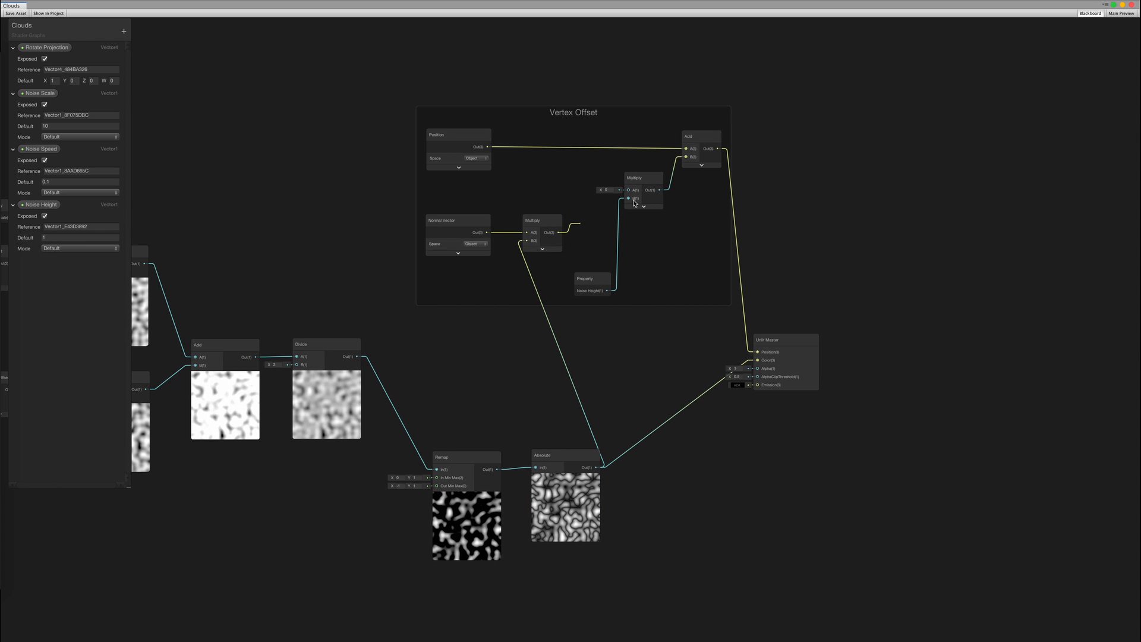
left_click_drag(634, 203, 631, 191)
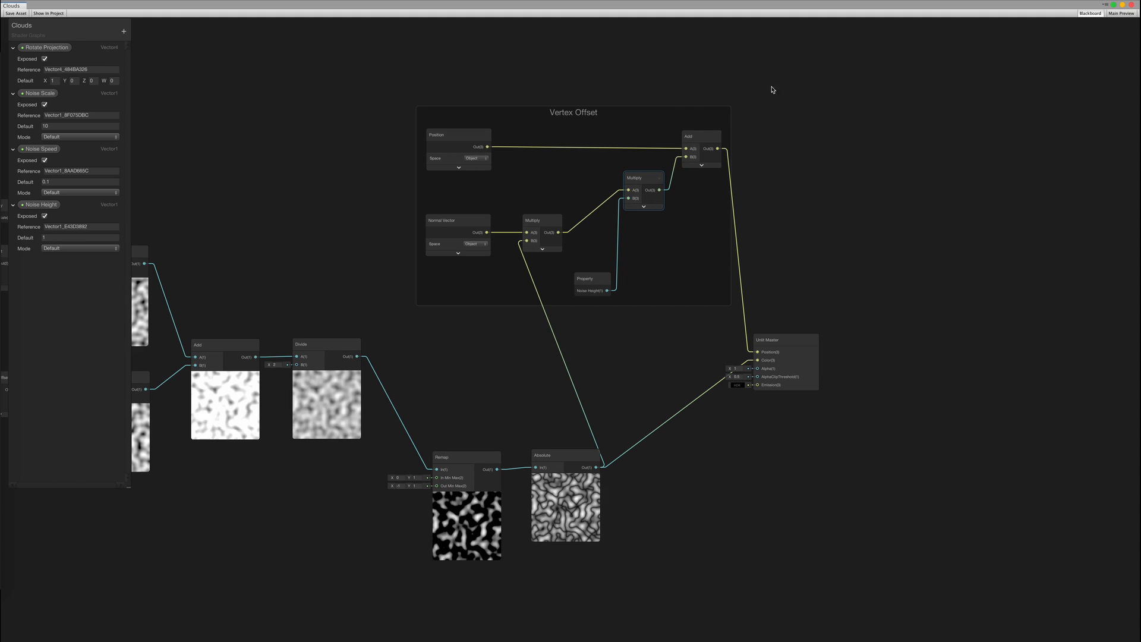
Shift the Vertex Offset group and master right and save the Clouds graph
left_click(674, 114)
left_click_drag(777, 340, 928, 335)
left_click(782, 445)
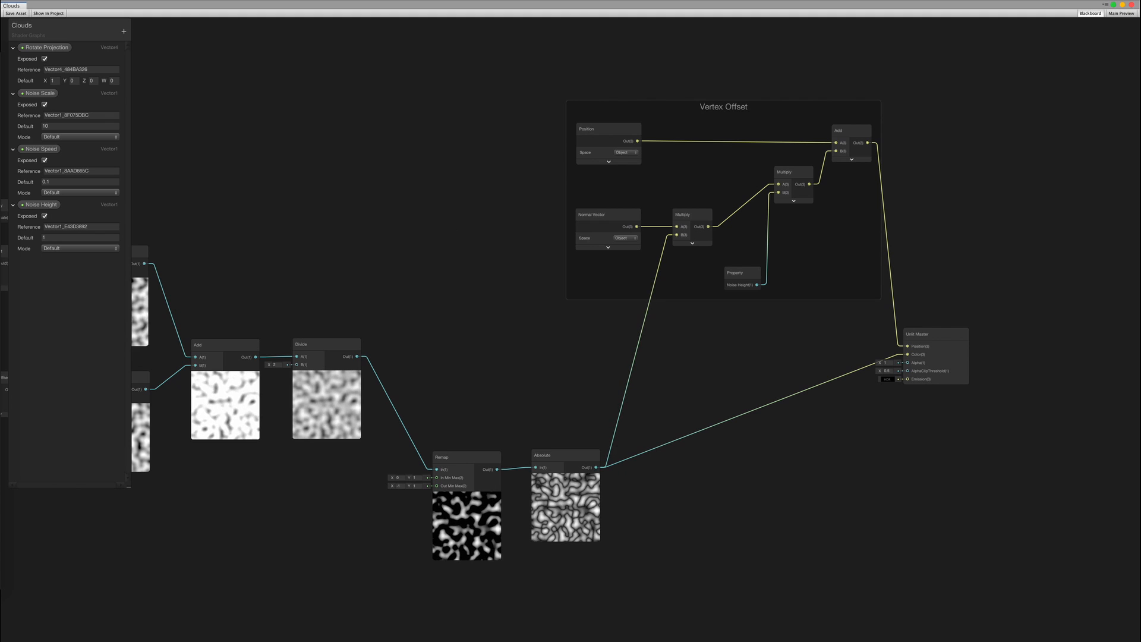
left_click(20, 14)
key("ctrl+Right")
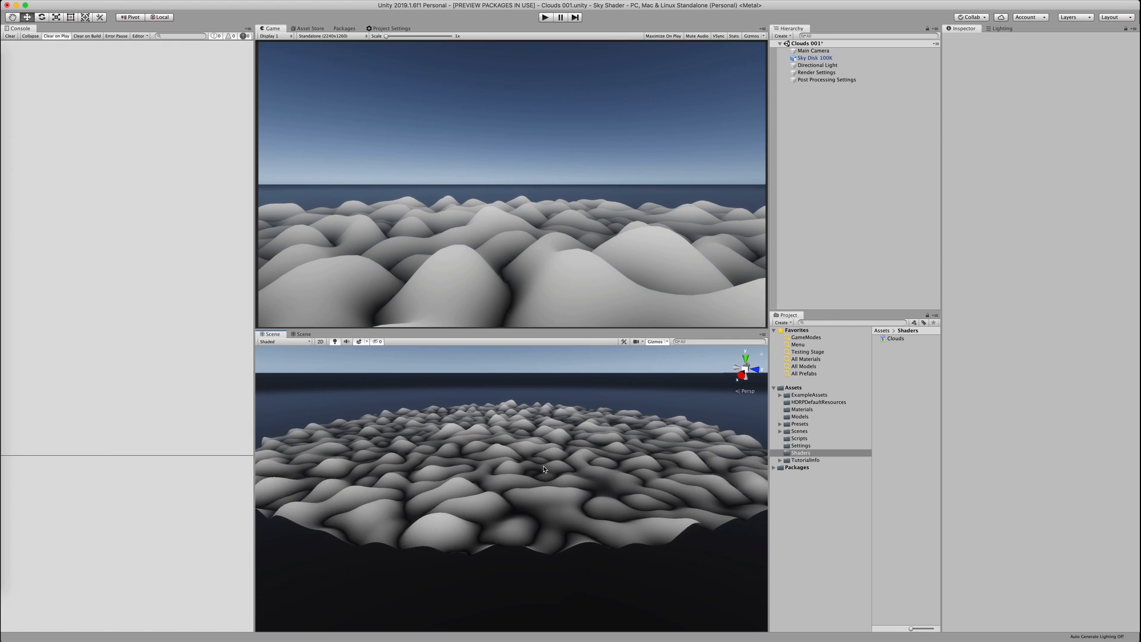
Select Sky Disk 100K and change its Noise Speed from 100 to 300
scroll(544, 466, "up", 3)
middle_click_drag(543, 466, 558, 468)
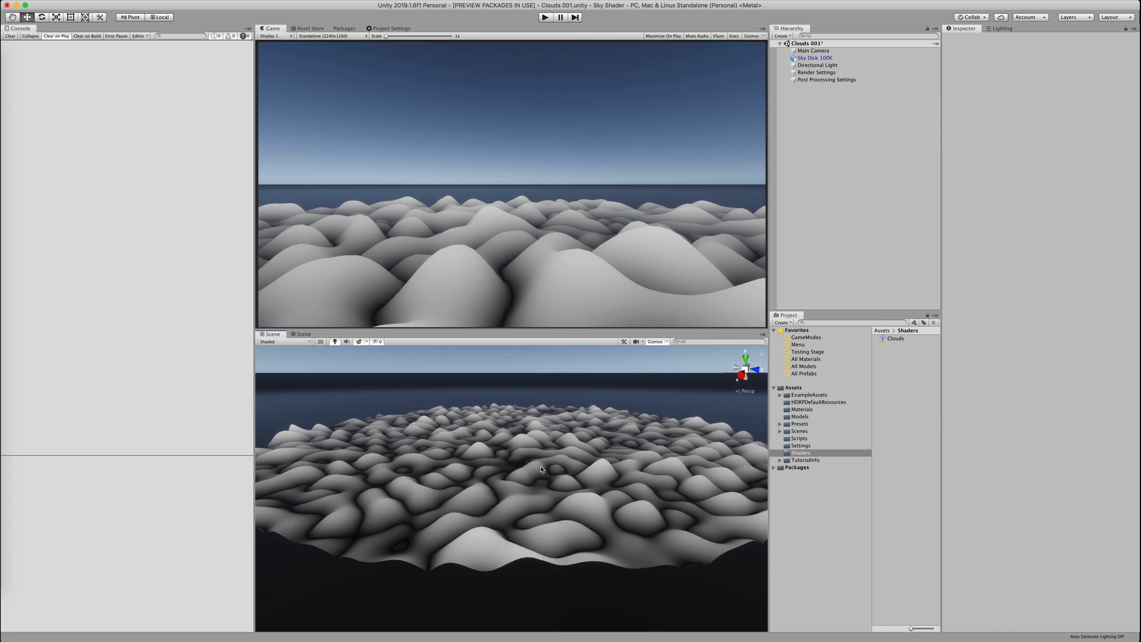
mouse_move(542, 476)
left_mouse_down("alt")
mouse_move(543, 566)
mouse_move(538, 437)
mouse_move(555, 476)
left_mouse_up("alt")
left_click(554, 478)
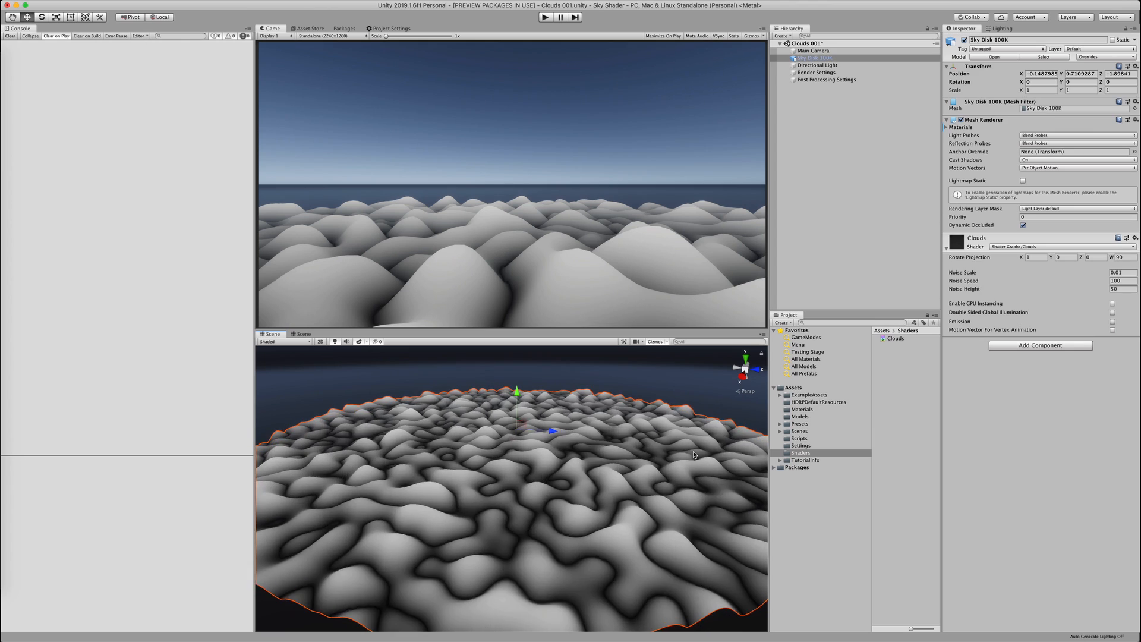
left_click(1118, 281)
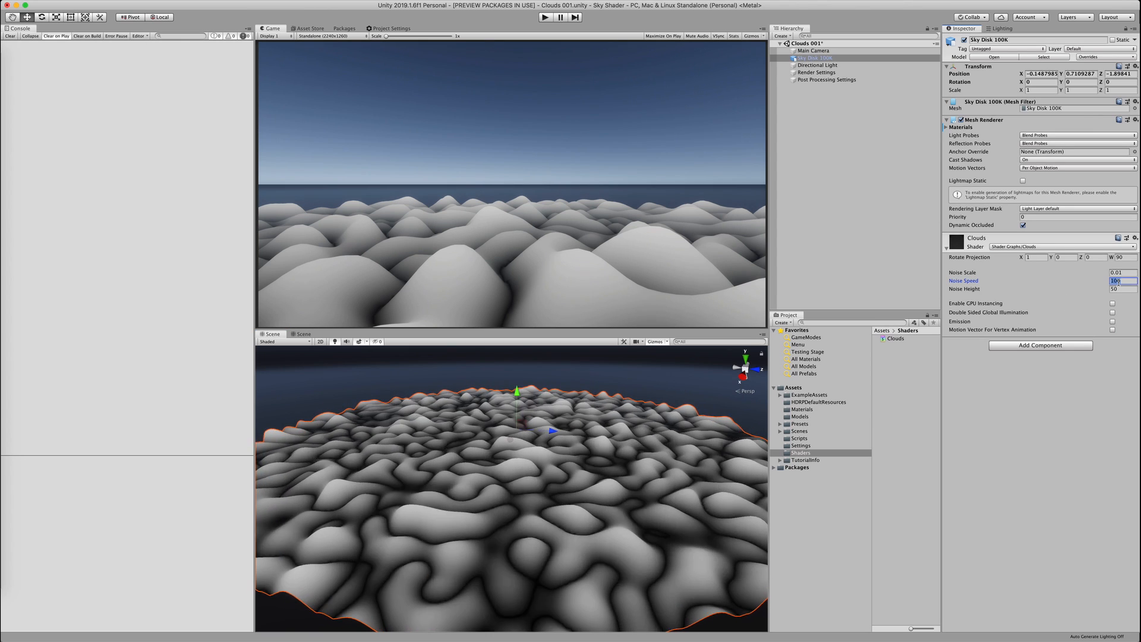
type("300")
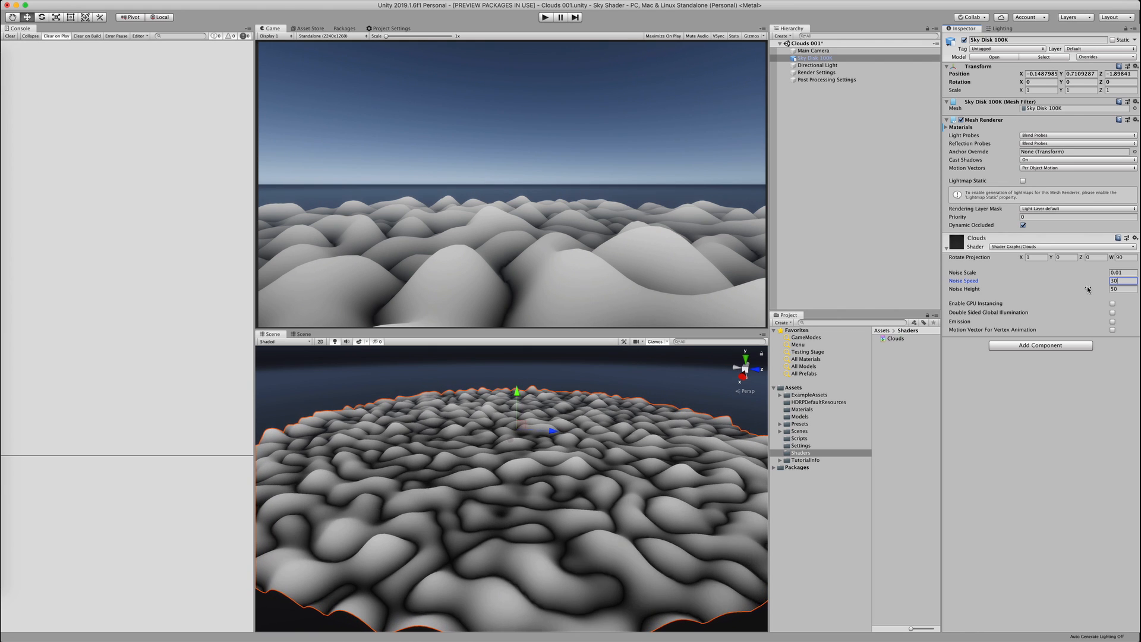
left_click(690, 375)
middle_click_drag(643, 418, 641, 410)
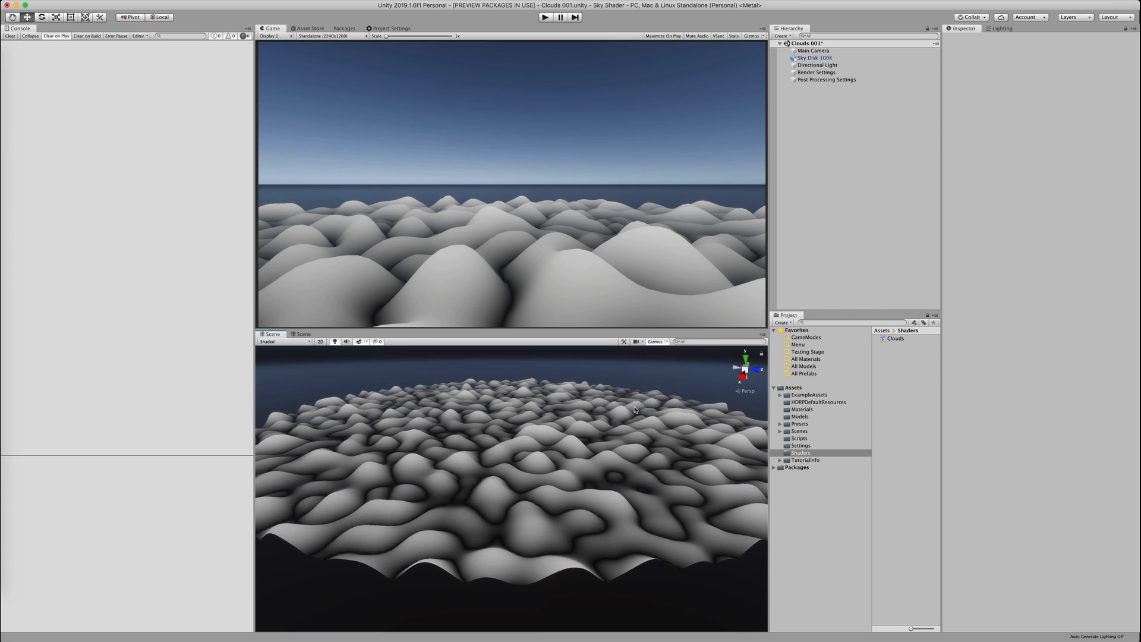
key("ctrl+Left")
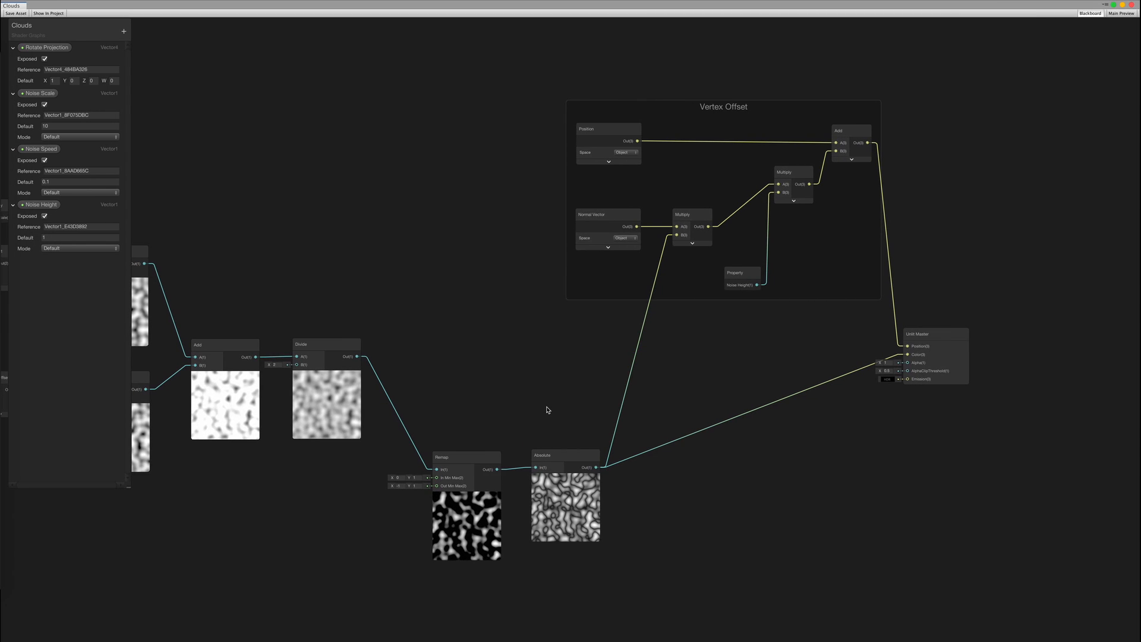
Add a Vector 4 node beside the Remap node
middle_click_drag(342, 618, 487, 511)
scroll(488, 511, "up", 2)
right_click(334, 400)
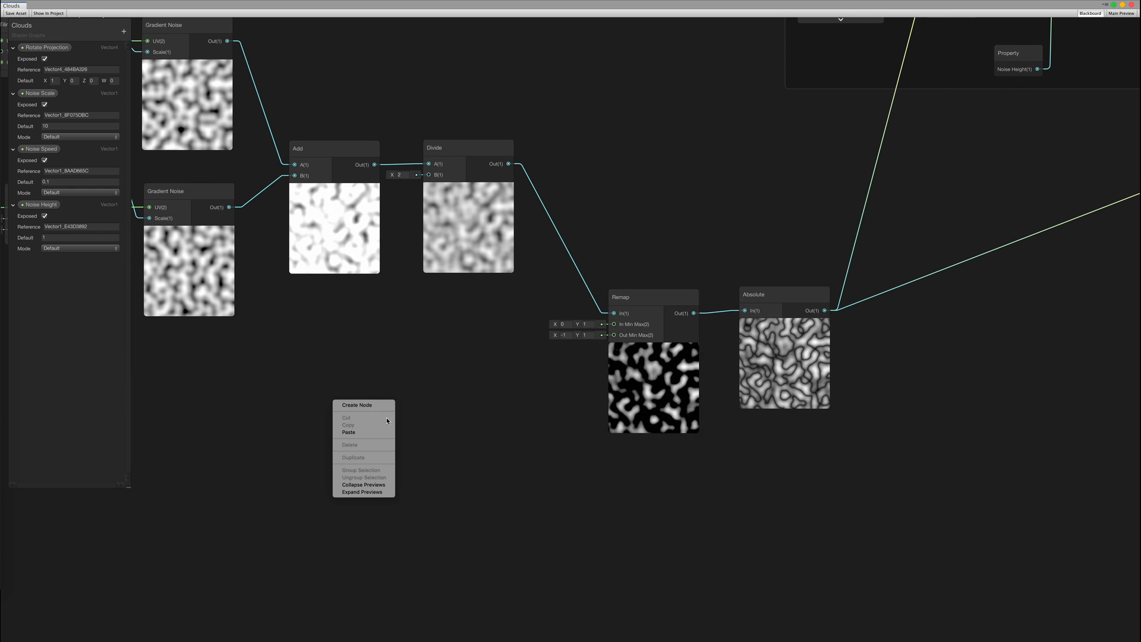
type("vec")
key("Return")
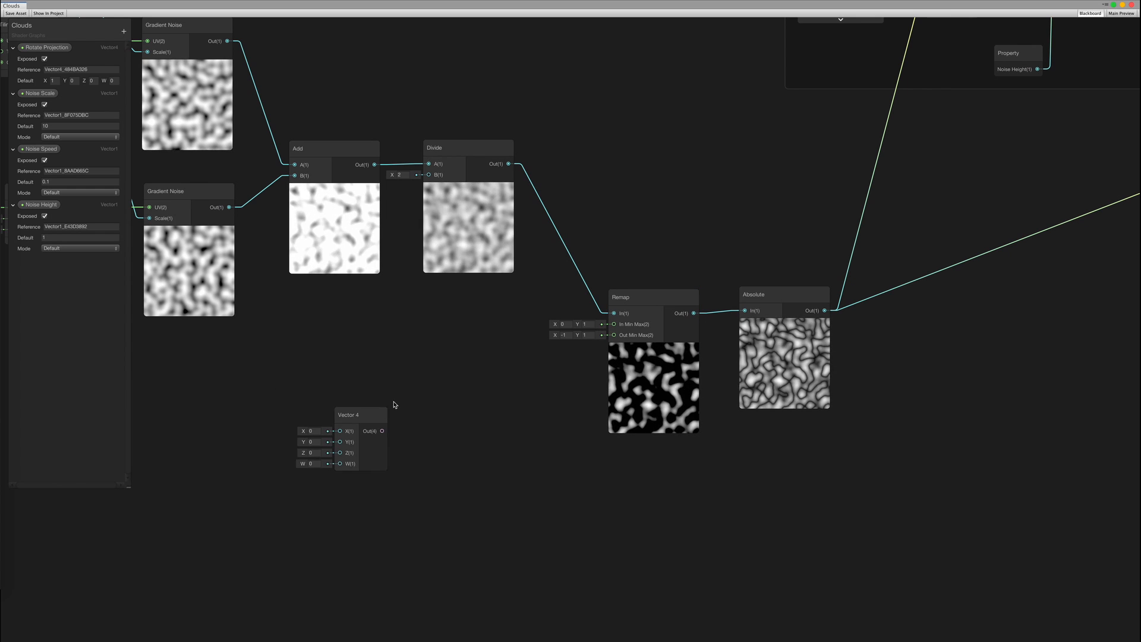
left_click_drag(380, 402, 425, 348)
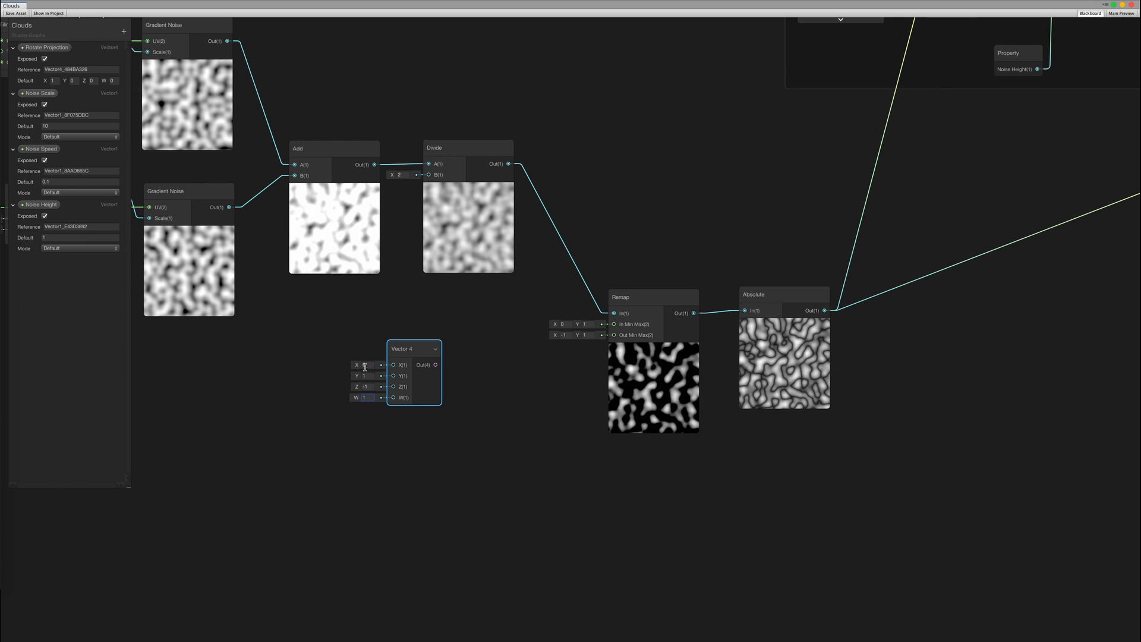
Split the Vector 4 and feed its R and G outputs into a Combine node
left_click_drag(455, 381, 456, 395)
type("split")
key("Return")
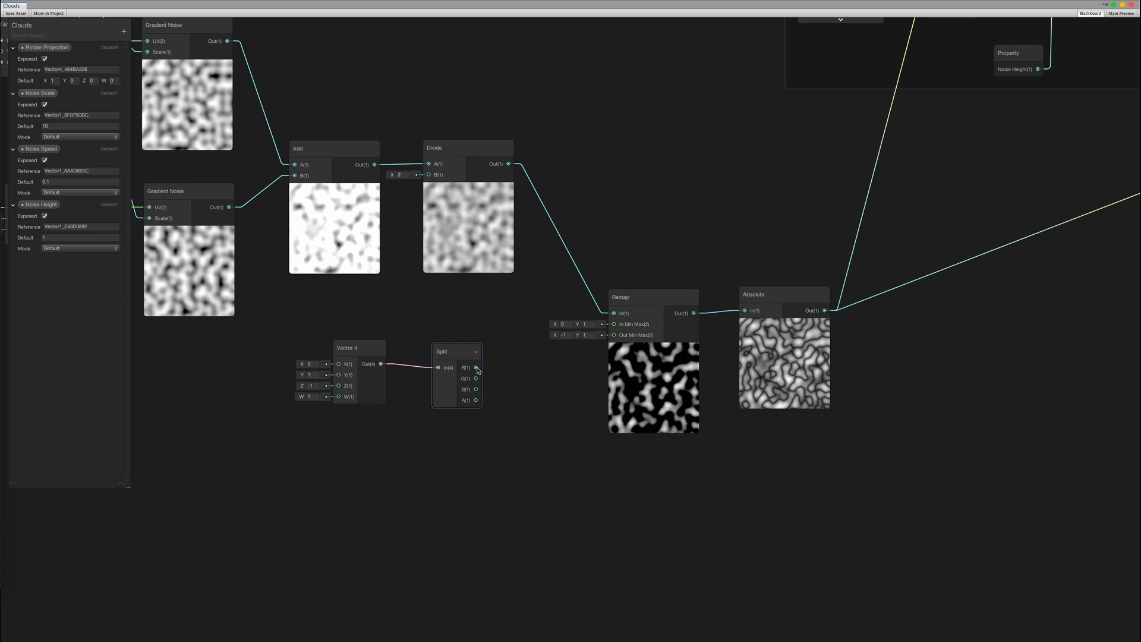
left_click_drag(476, 367, 505, 375)
key("Return")
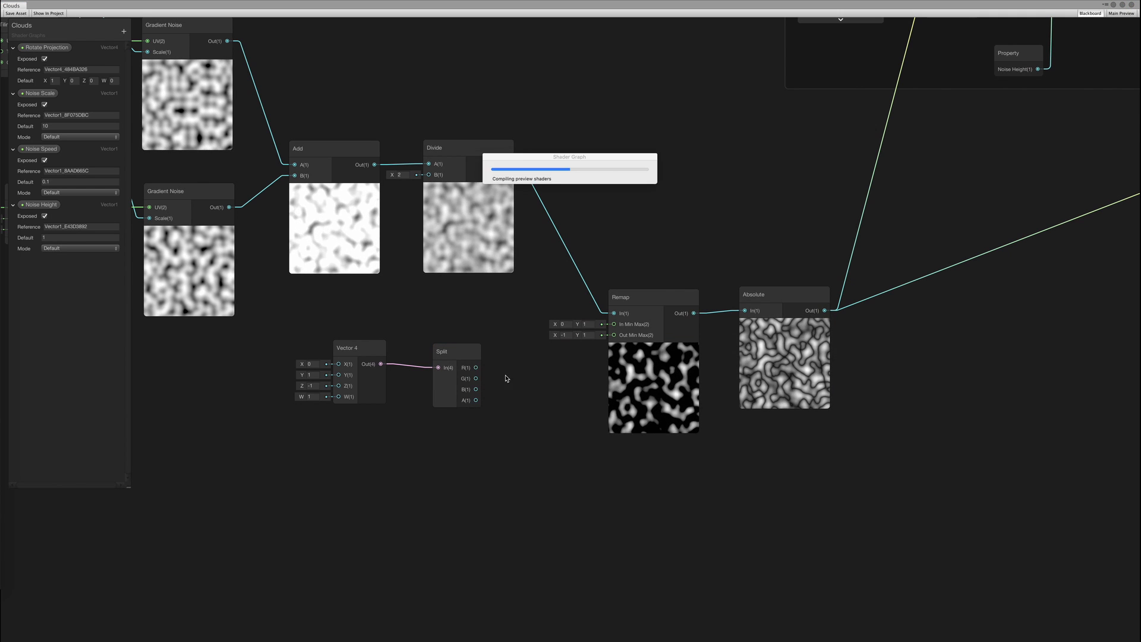
left_click_drag(523, 343, 552, 344)
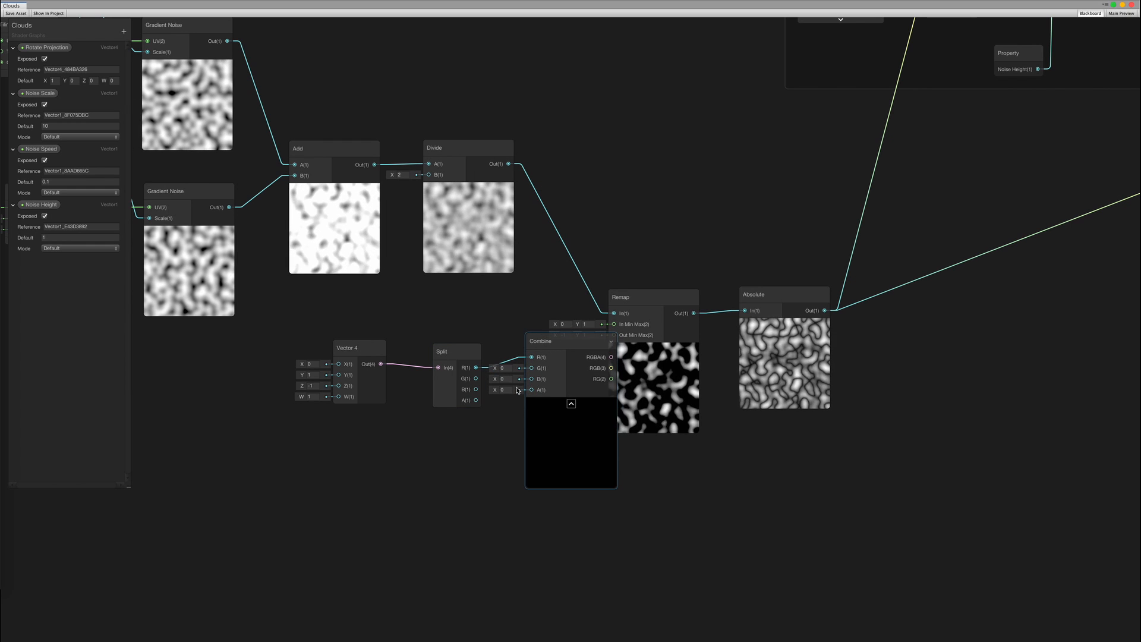
left_click_drag(535, 368, 533, 368)
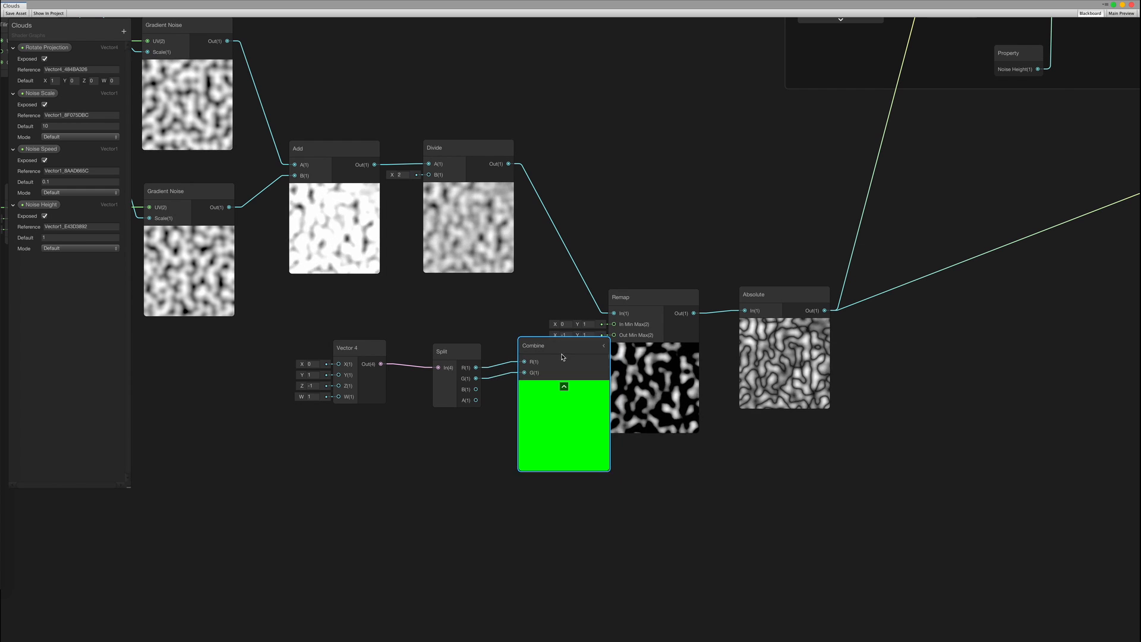
left_click(563, 386)
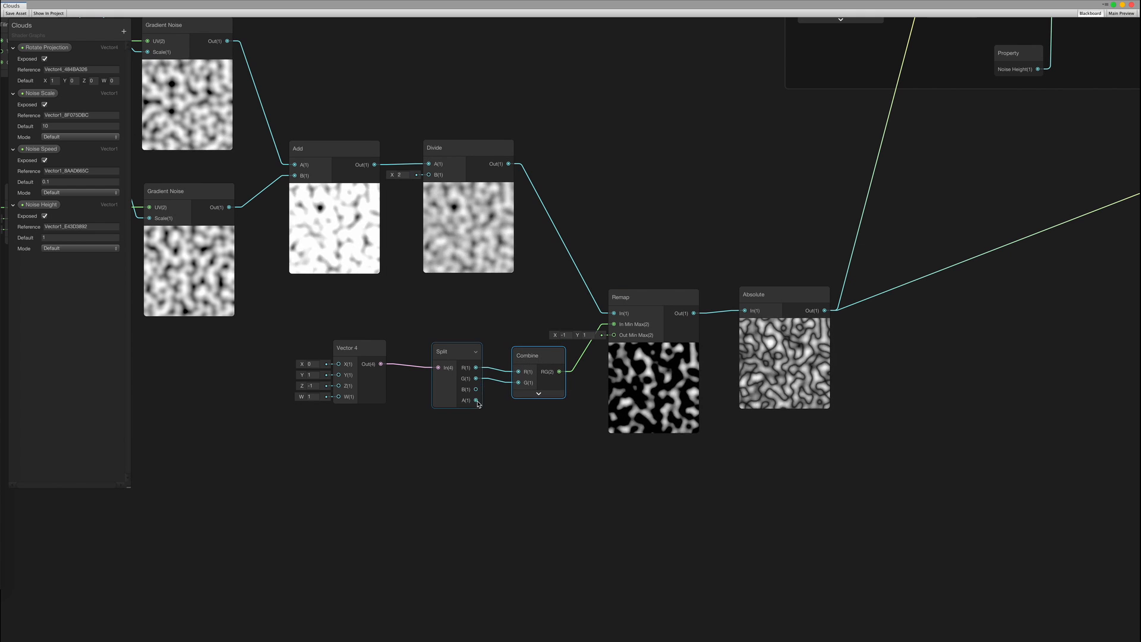
Route Split's B output into a second Combine node's R input and tidy it
left_click_drag(518, 432, 517, 429)
type("combi")
key("Return")
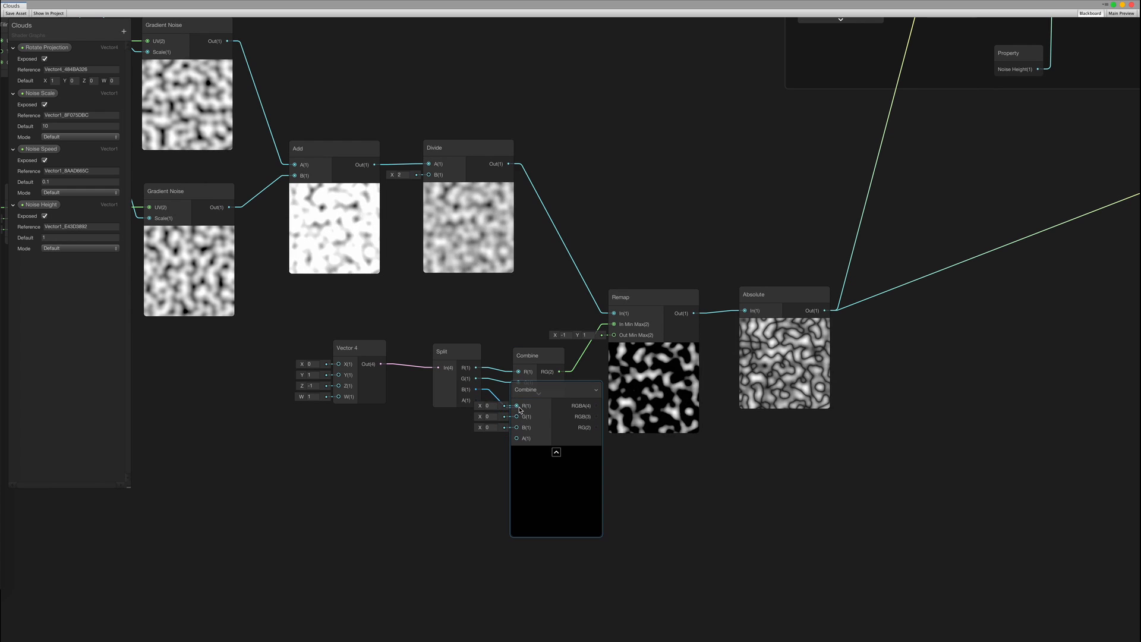
left_click_drag(519, 409, 614, 335)
left_click(557, 452)
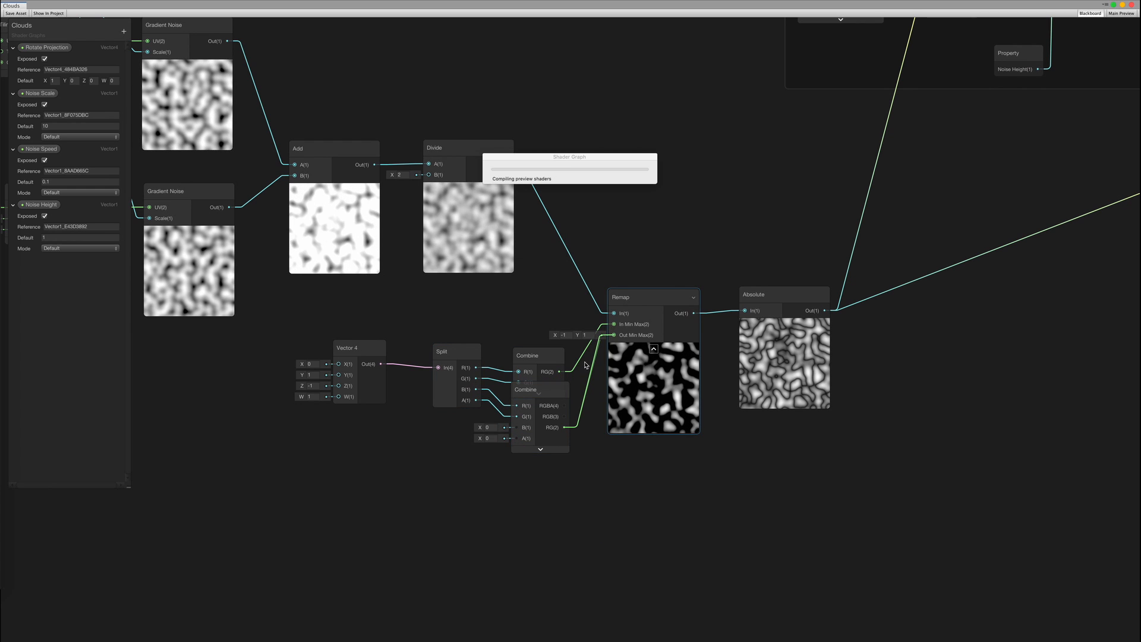
left_click(566, 391)
left_click_drag(548, 395, 550, 408)
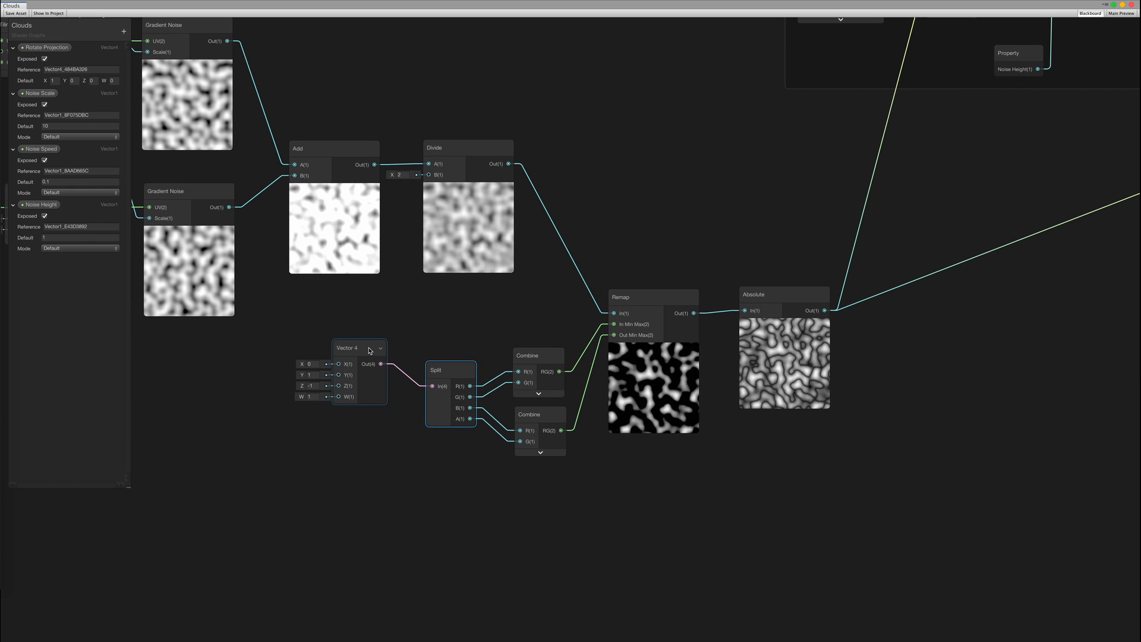
Convert the Vector 4 node into an exposed property named Noise Remap
left_click_drag(368, 349, 374, 370)
right_click(367, 371)
left_click(405, 451)
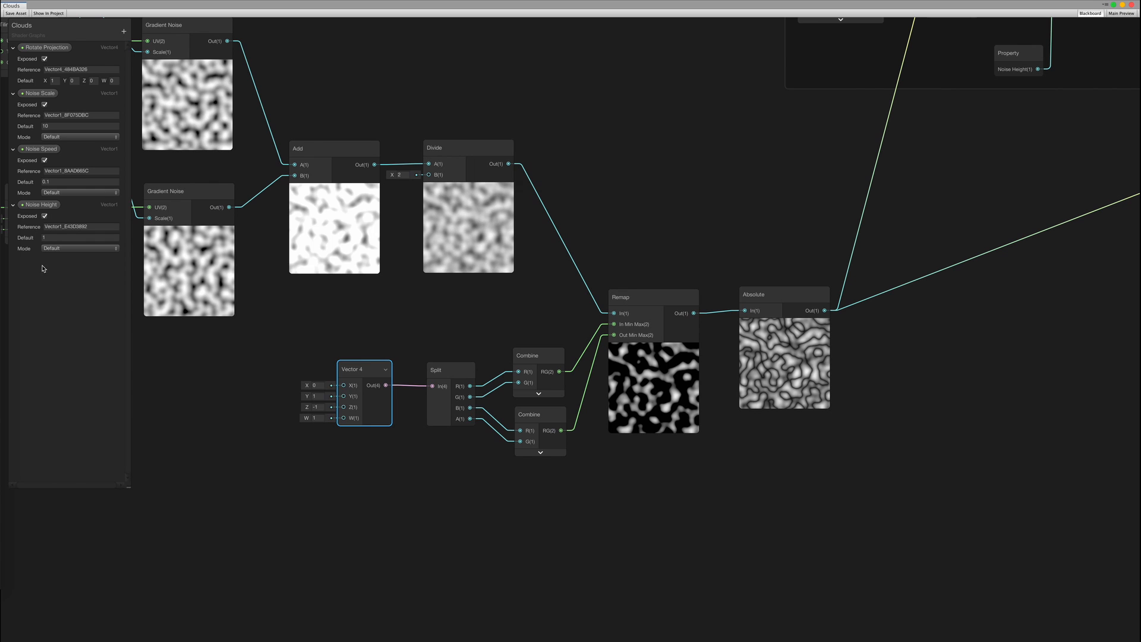
type("Noise Remap")
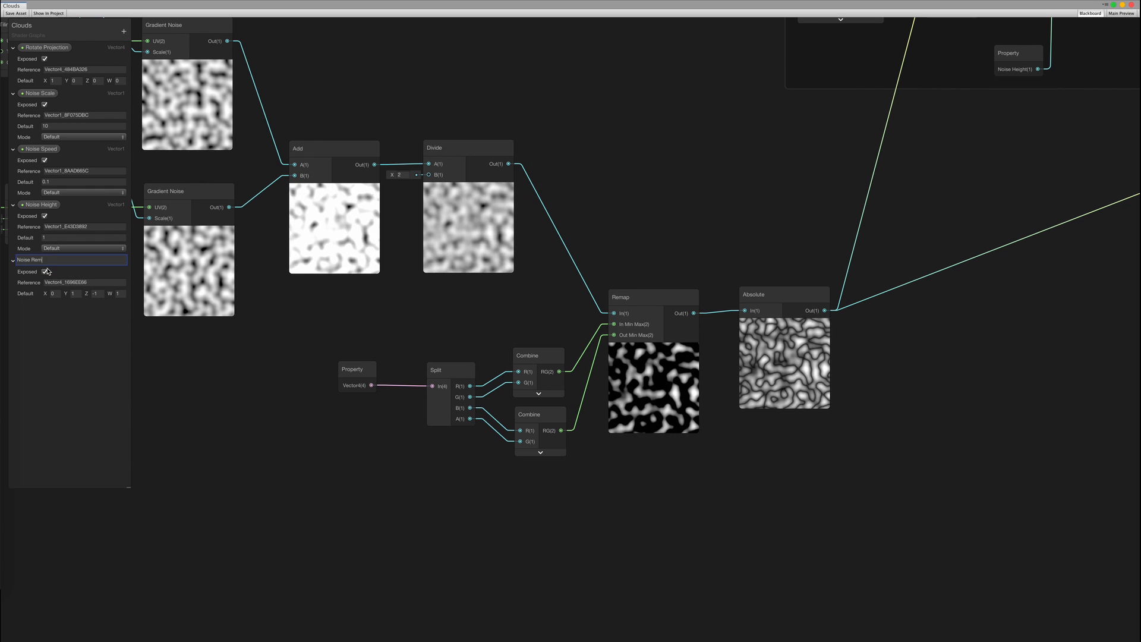
key("Return")
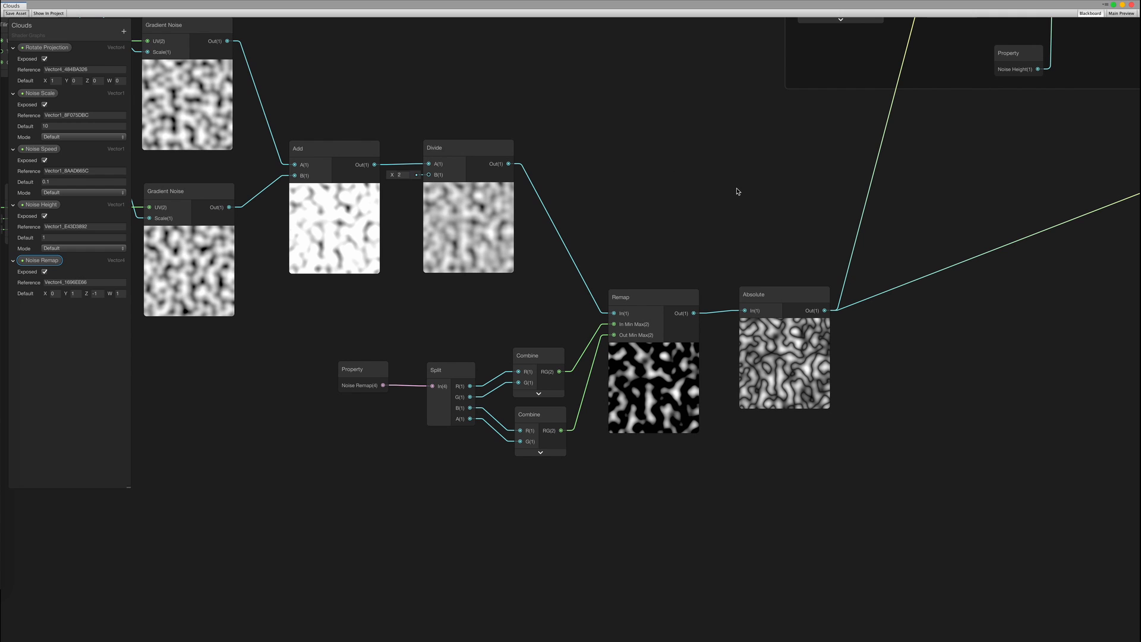
key("ctrl+Right")
left_click(638, 454)
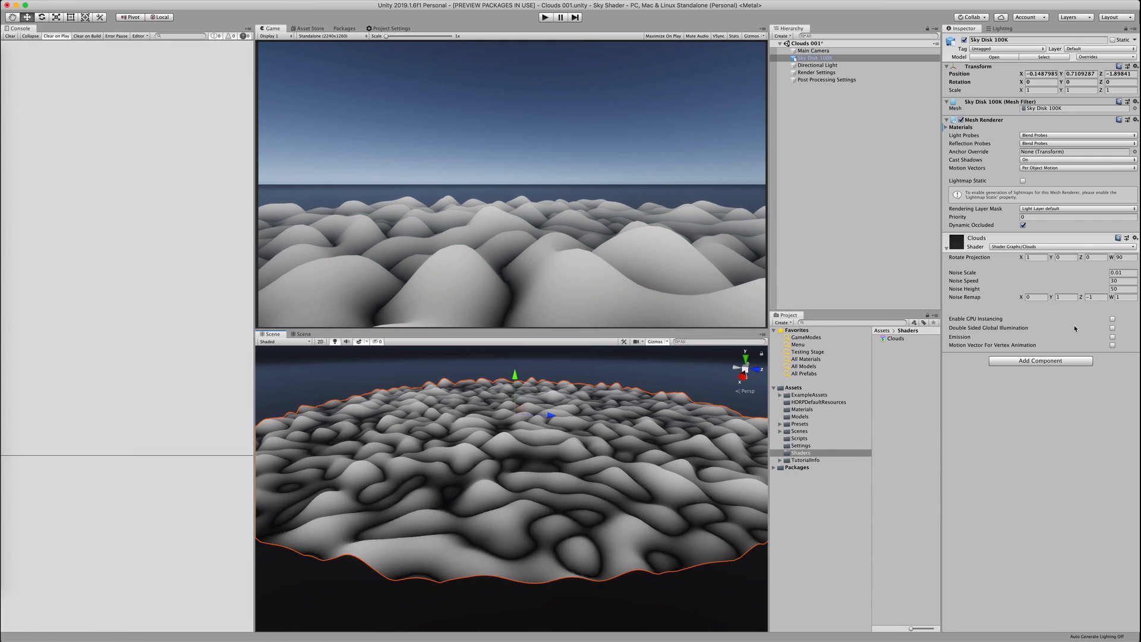
Scrub the sky disk's Noise Remap to -0.24, 0.95, -1.6 and 0.61
left_click_drag(1021, 297, 1103, 300)
left_click_drag(528, 479, 562, 475, "alt")
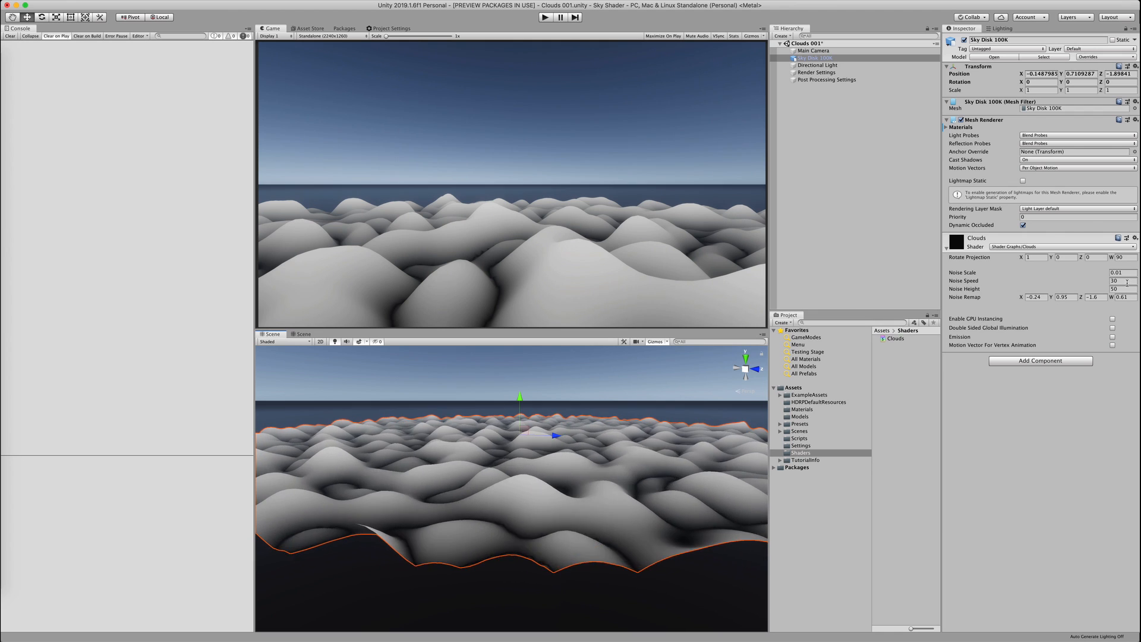
left_click(596, 394)
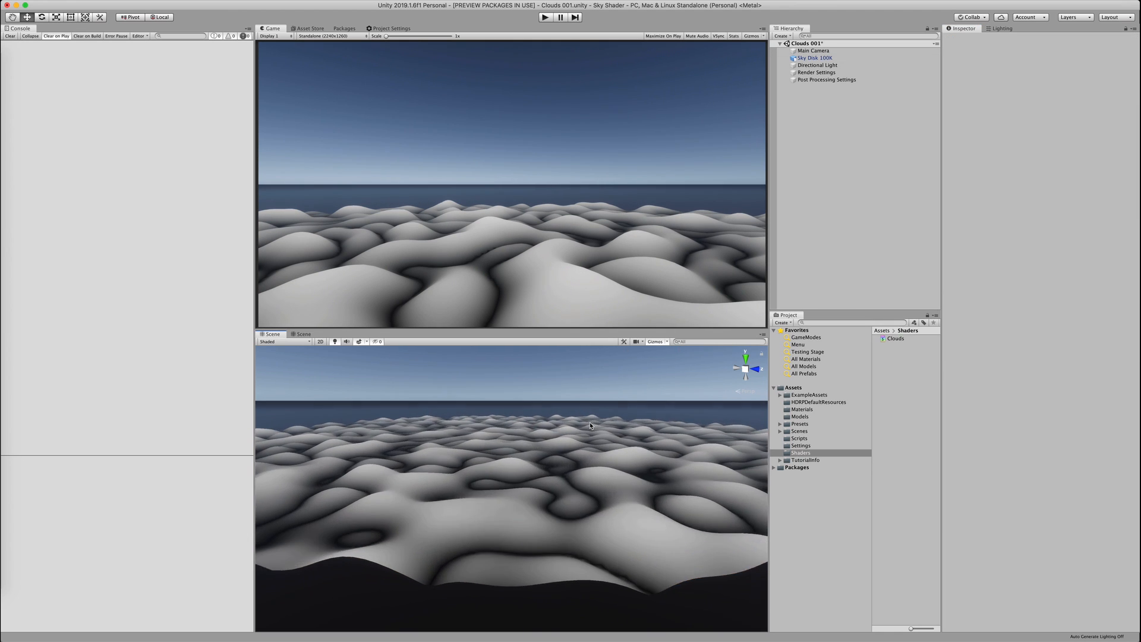
mouse_move(571, 433)
left_mouse_down("alt")
mouse_move(565, 481)
mouse_move(550, 439)
left_mouse_up("alt")
scroll(559, 437, "down", 8)
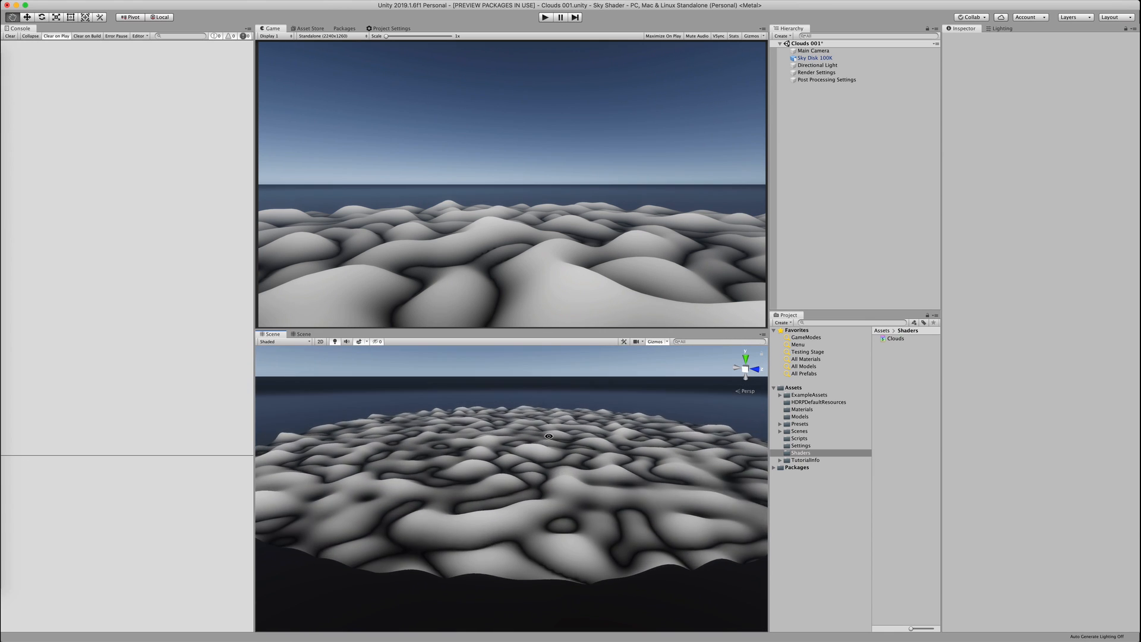
scroll(549, 438, "up", 4)
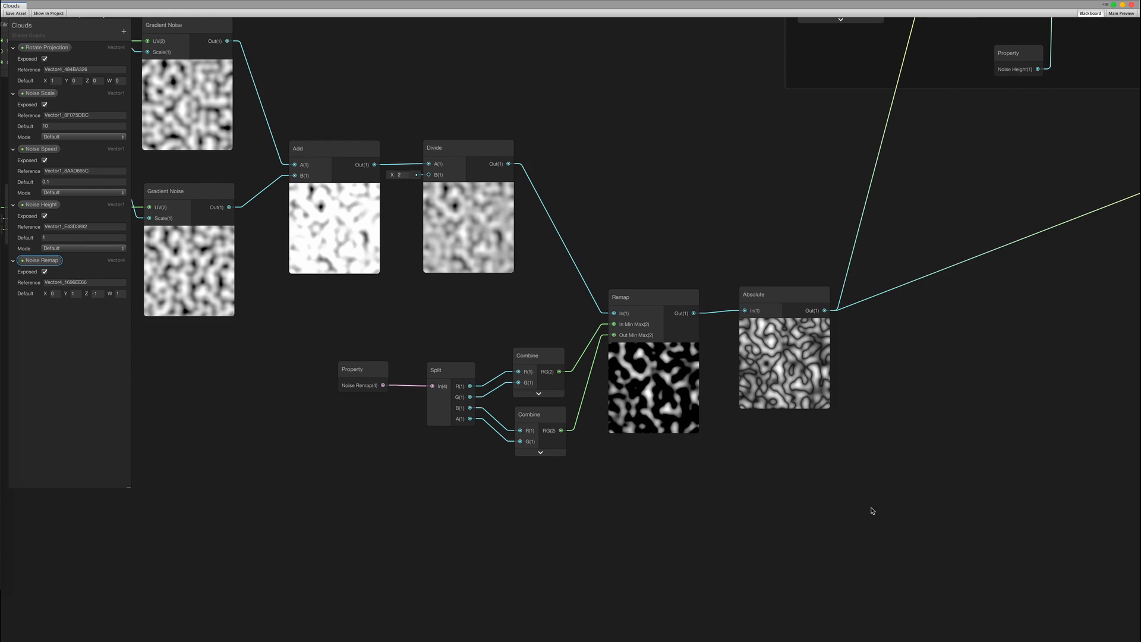
Add a Lerp node fed by the Absolute output
middle_click_drag(871, 510, 490, 444)
scroll(532, 445, "down", 1)
scroll(528, 441, "up", 1)
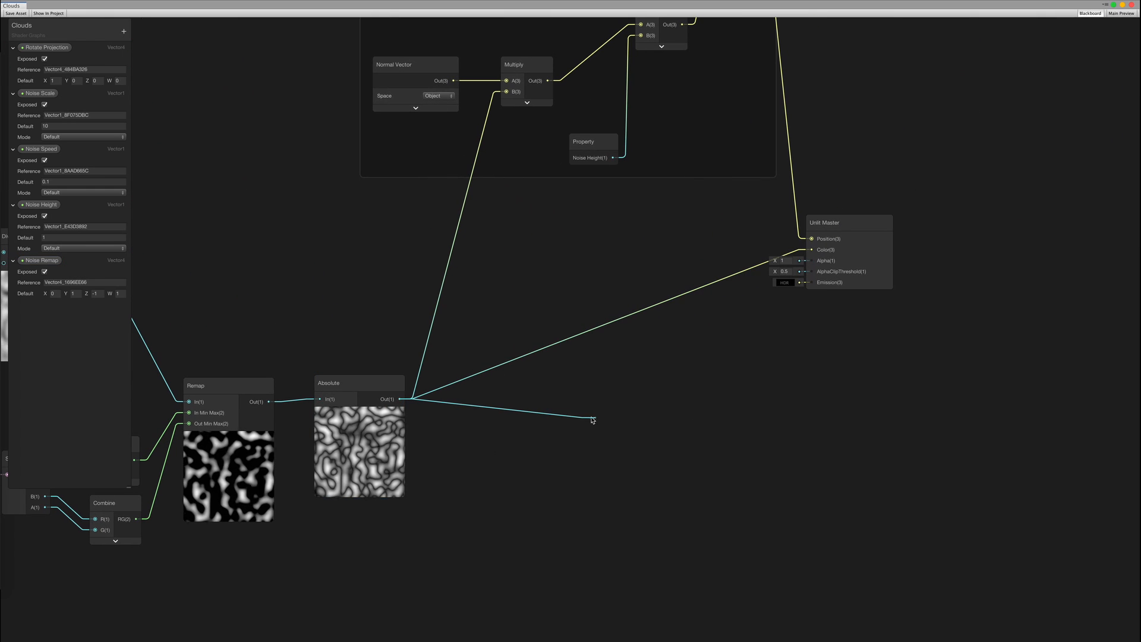
key("Return")
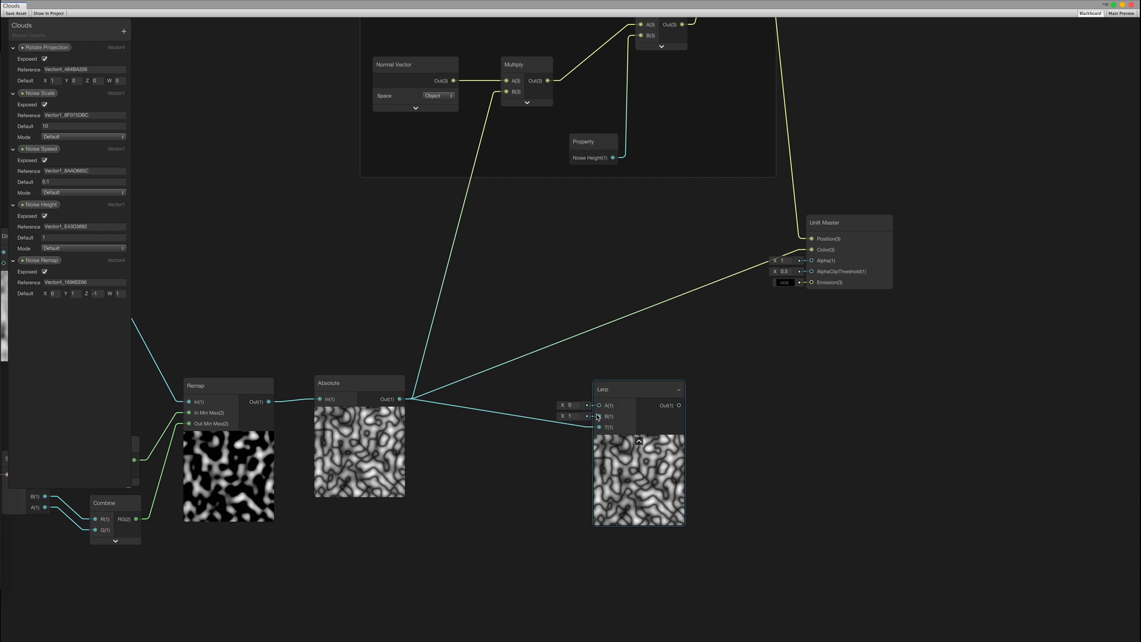
left_click_drag(614, 390, 603, 373)
Add Color Valley and Color Peak colour nodes as the Lerp inputs and arrange them
left_click_drag(539, 334, 539, 333)
key("Escape")
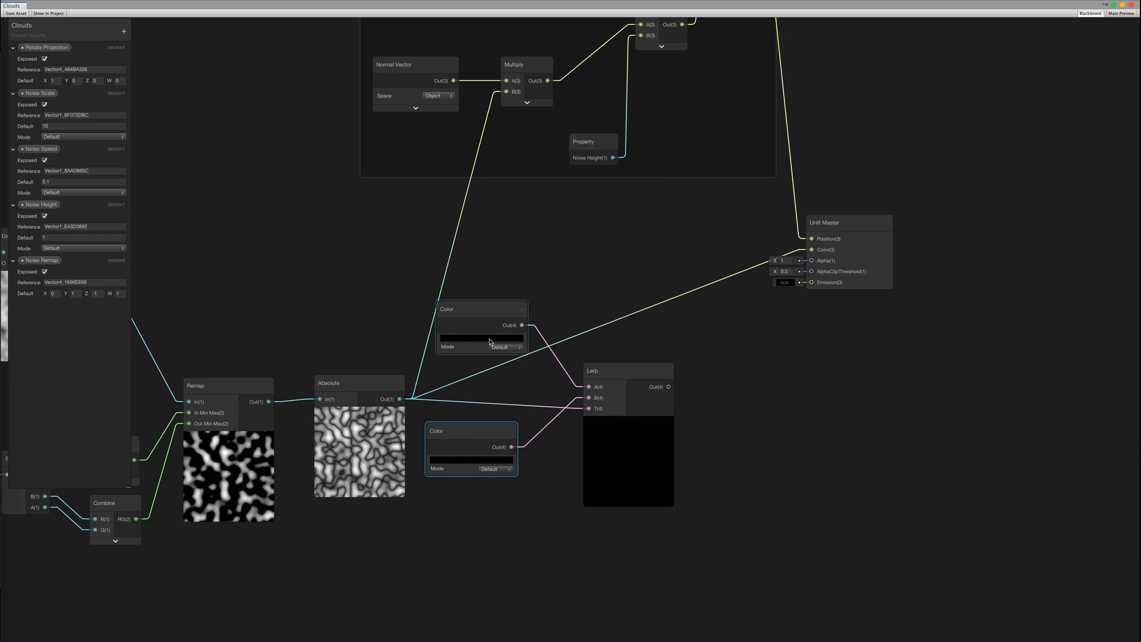
left_click(490, 342)
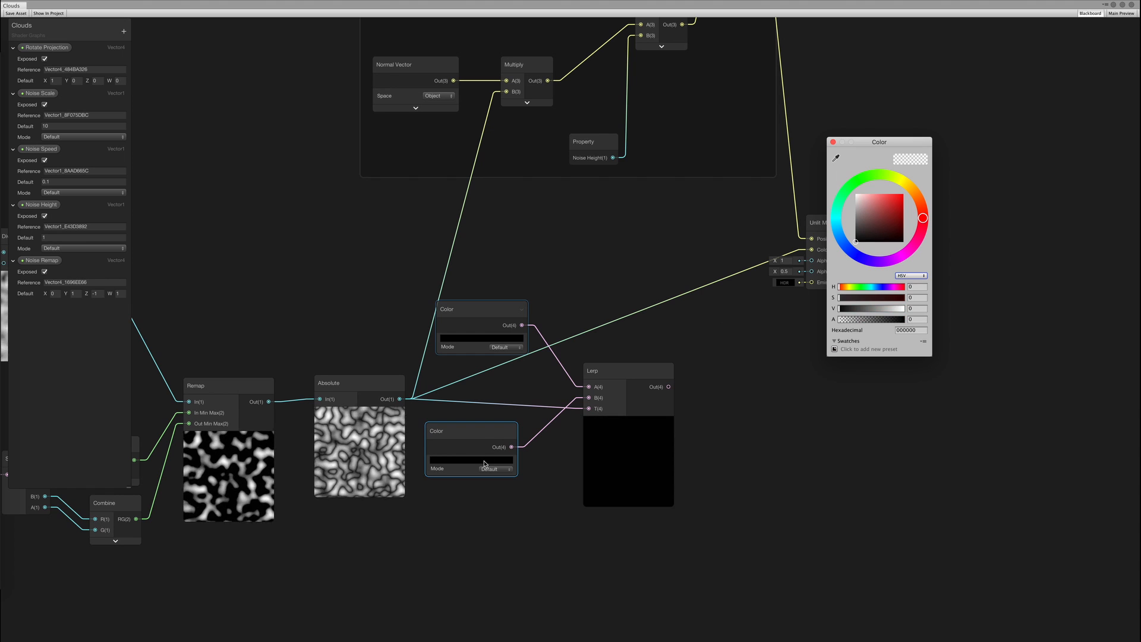
left_click(832, 142)
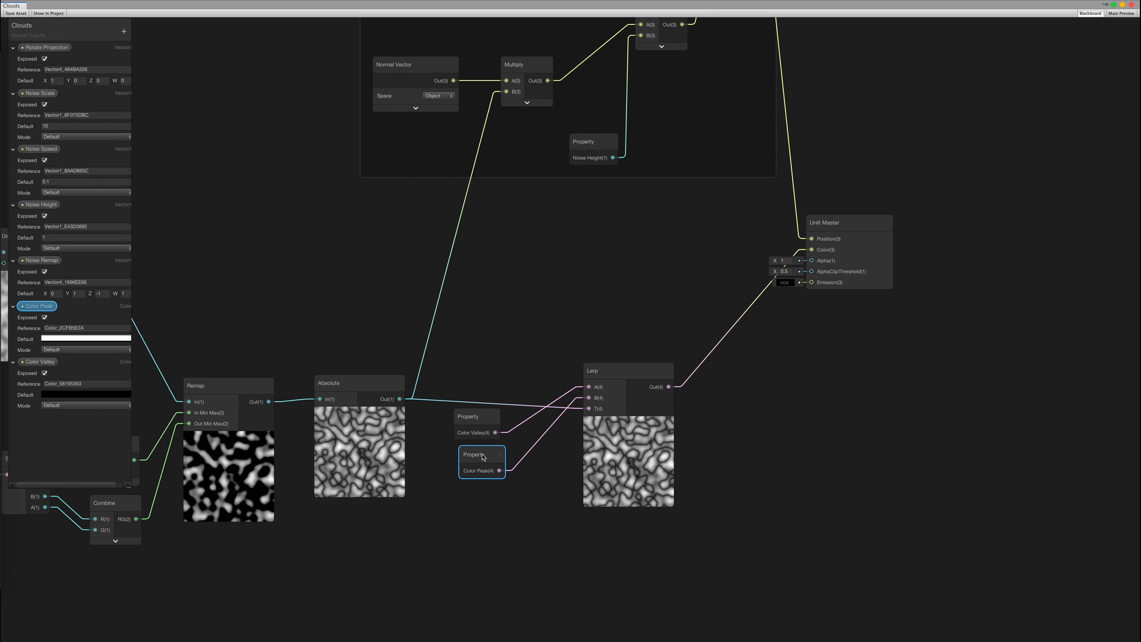
left_click_drag(480, 421, 517, 343)
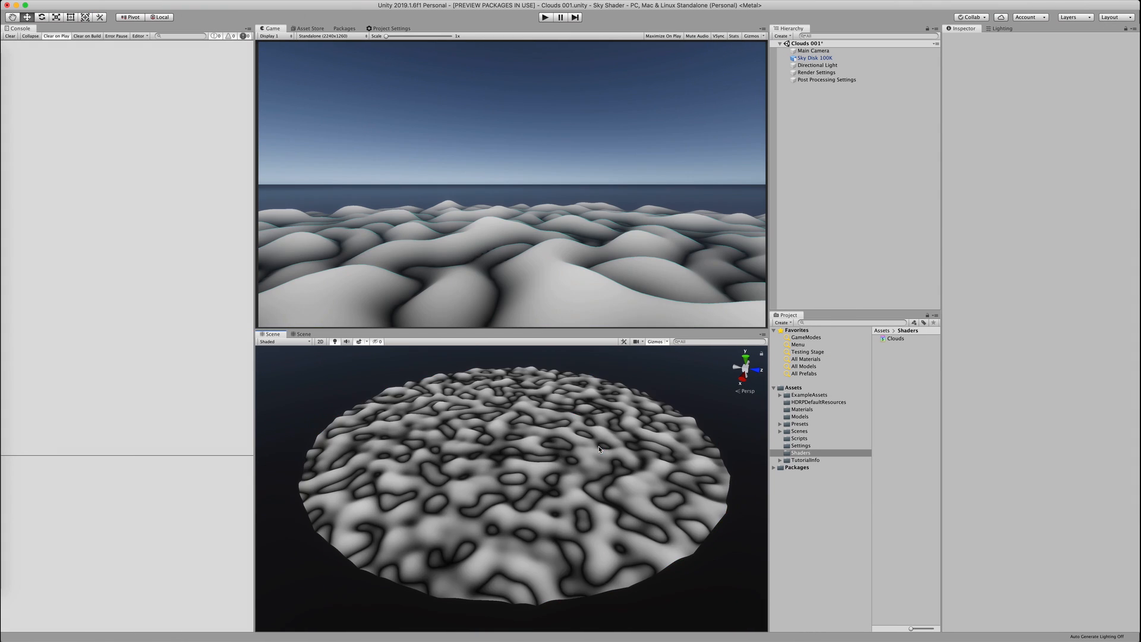
Set the sky disk's Color Peak to a light blue
left_click(621, 464)
left_click(1119, 311)
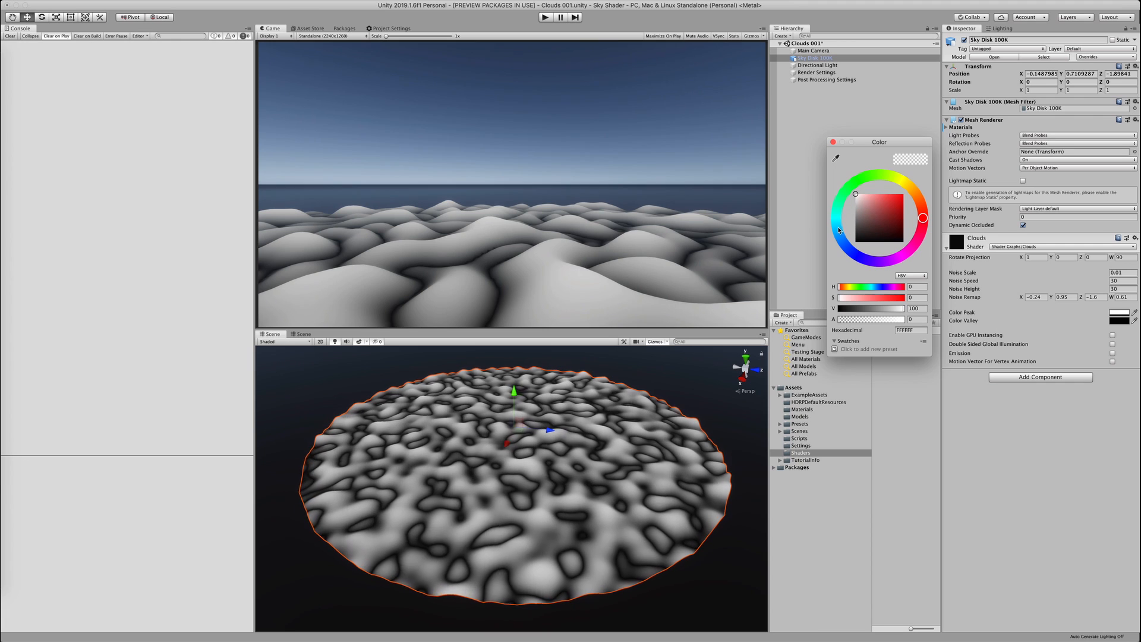
left_click(840, 236)
mouse_move(880, 208)
left_mouse_down()
mouse_move(876, 190)
mouse_move(895, 195)
mouse_move(881, 204)
left_mouse_up()
Set Color Valley to a deeper blue and view the blue clouds
left_click(1119, 321)
left_click(840, 237)
left_click(889, 203)
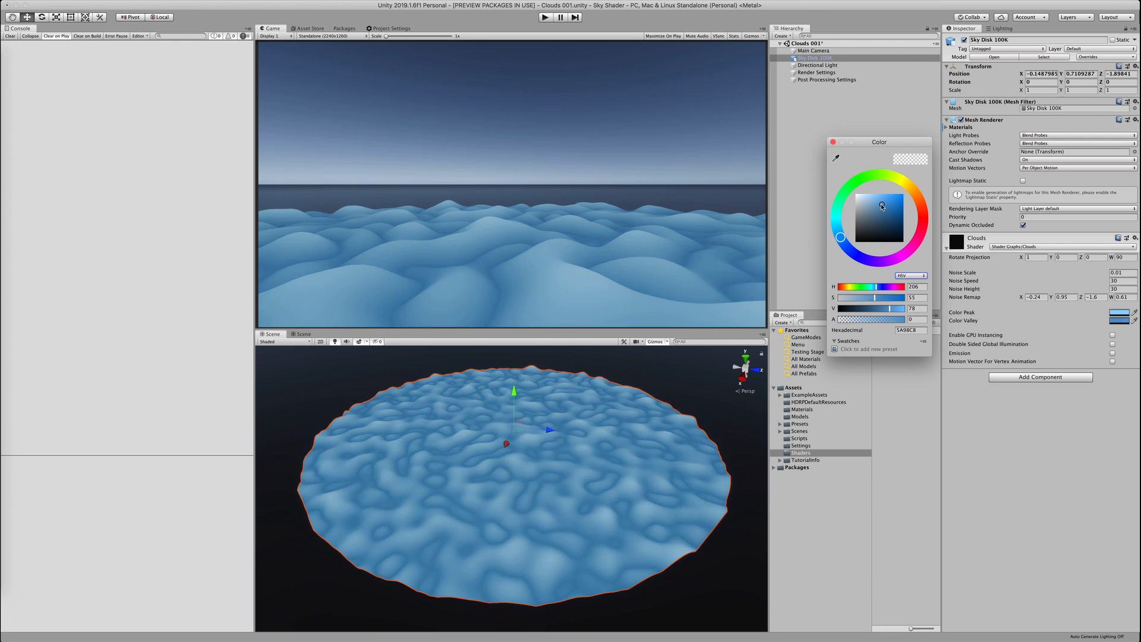
left_click(494, 523)
scroll(491, 526, "up", 4)
mouse_move(491, 527)
left_mouse_down("alt")
mouse_move(496, 478)
mouse_move(499, 519)
left_mouse_up("alt")
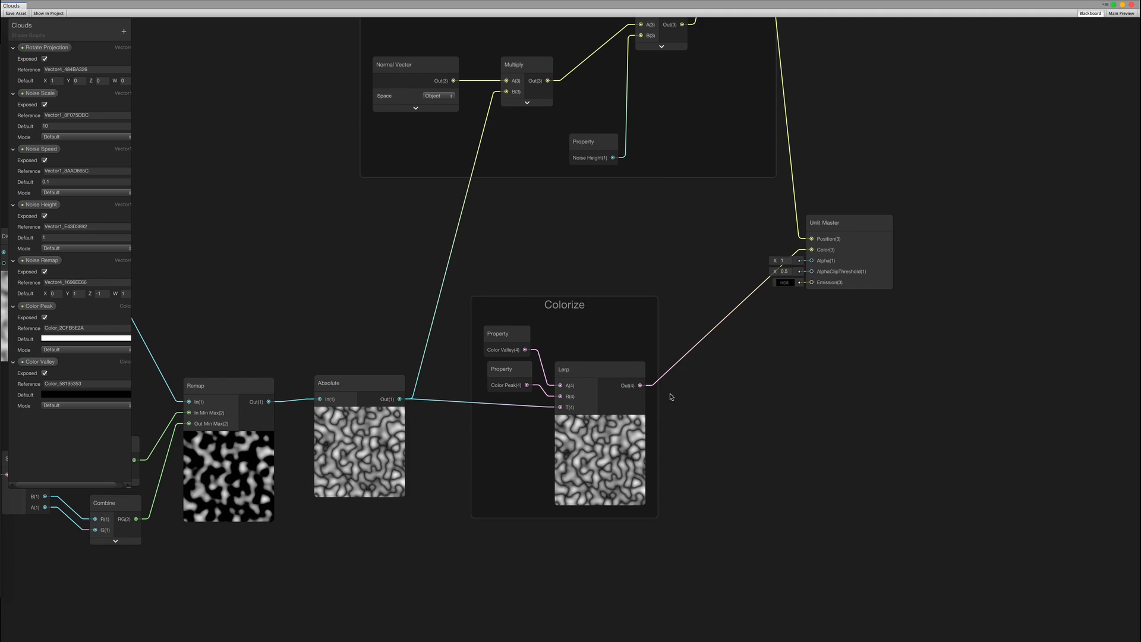
scroll(739, 398, "down", 4)
Insert a Smoothstep node after the Absolute output
middle_click_drag(744, 394, 681, 427)
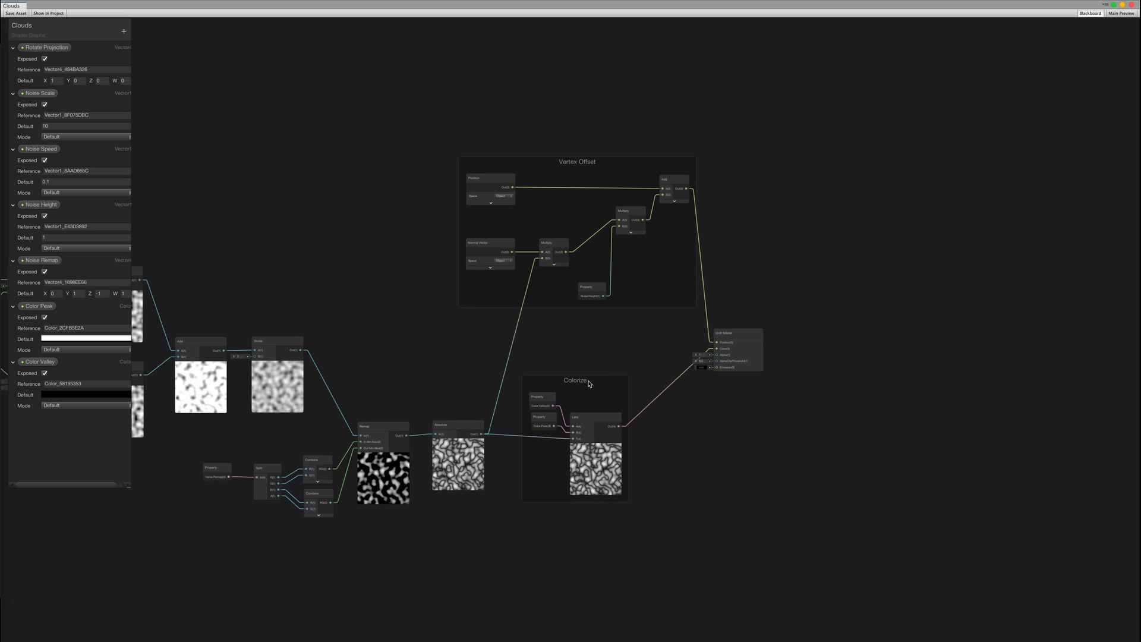
left_click_drag(571, 168, 728, 168)
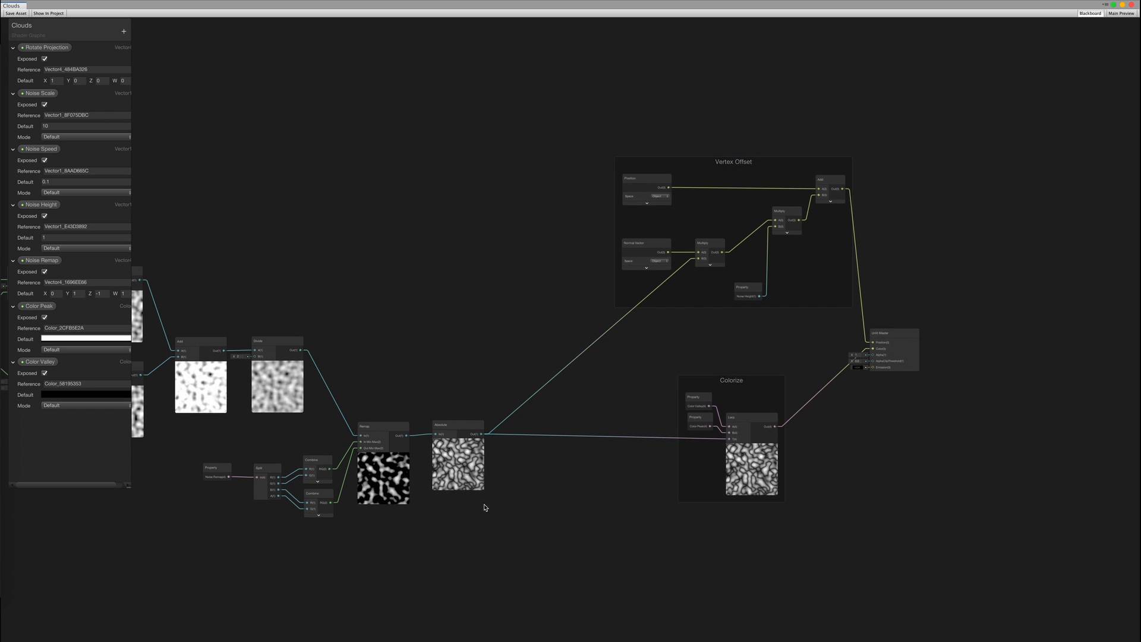
scroll(484, 506, "up", 3)
type("smooth")
left_click_drag(541, 410, 862, 388)
key("Down")
key("Down")
key("Return")
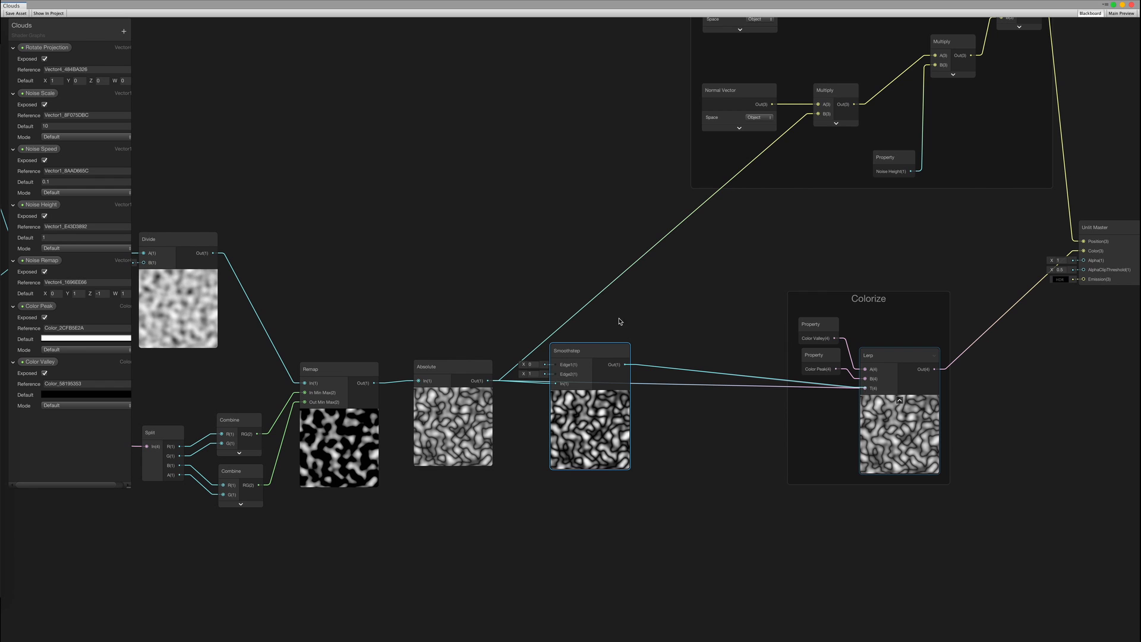
Rewire the link between the vertex-offset Multiply nodes and view the clouds
left_click(871, 104)
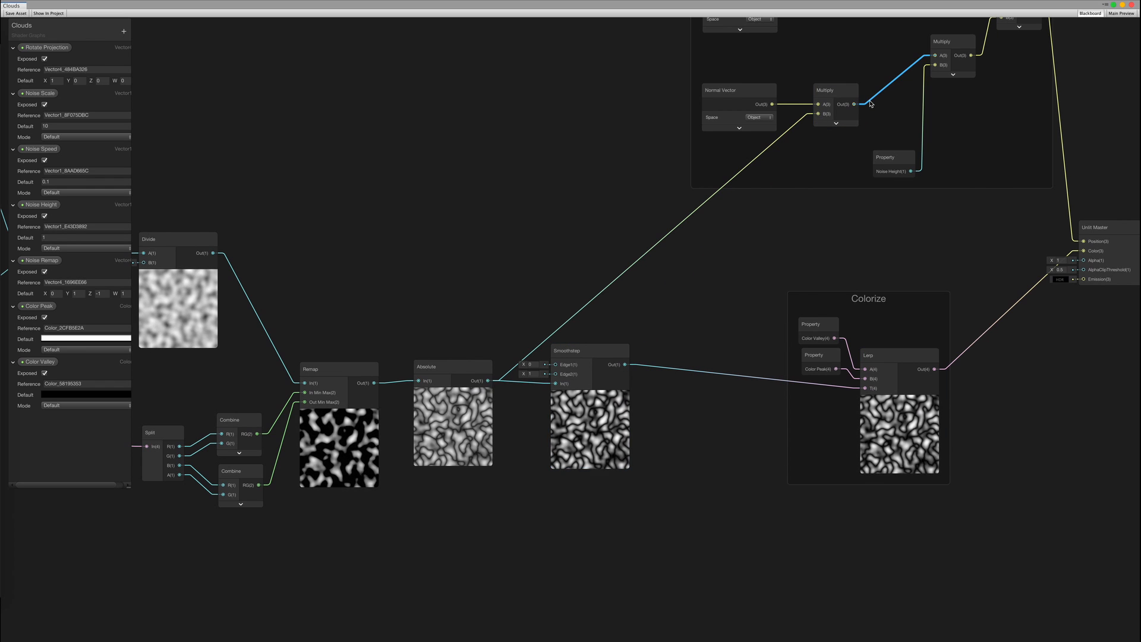
key("Delete")
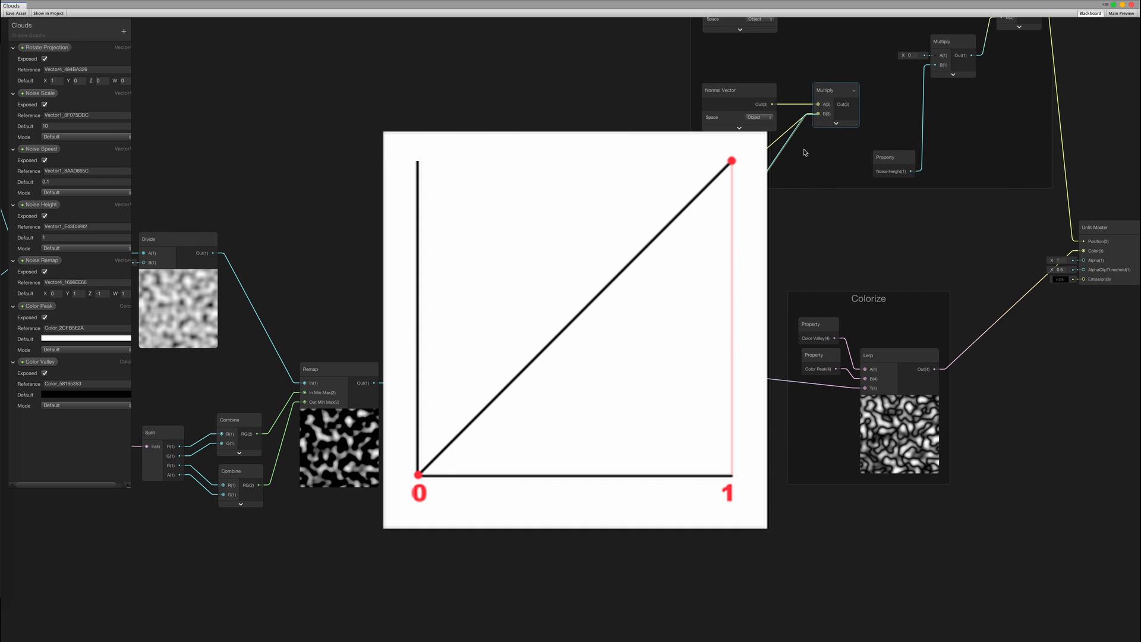
left_click_drag(854, 104, 936, 61)
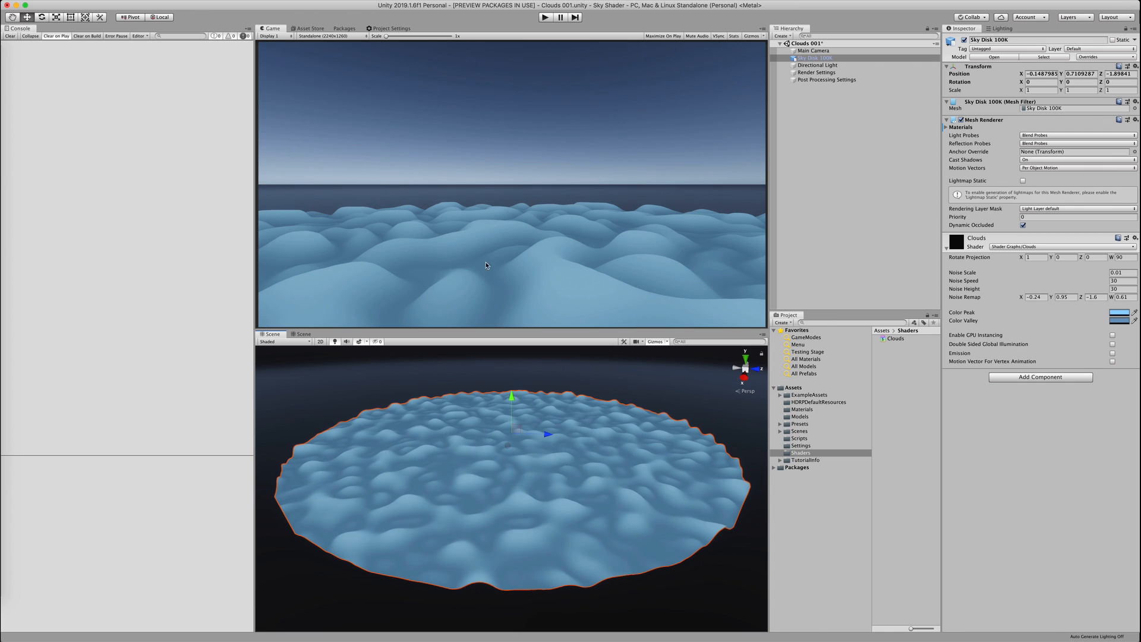
scroll(509, 461, "up", 5)
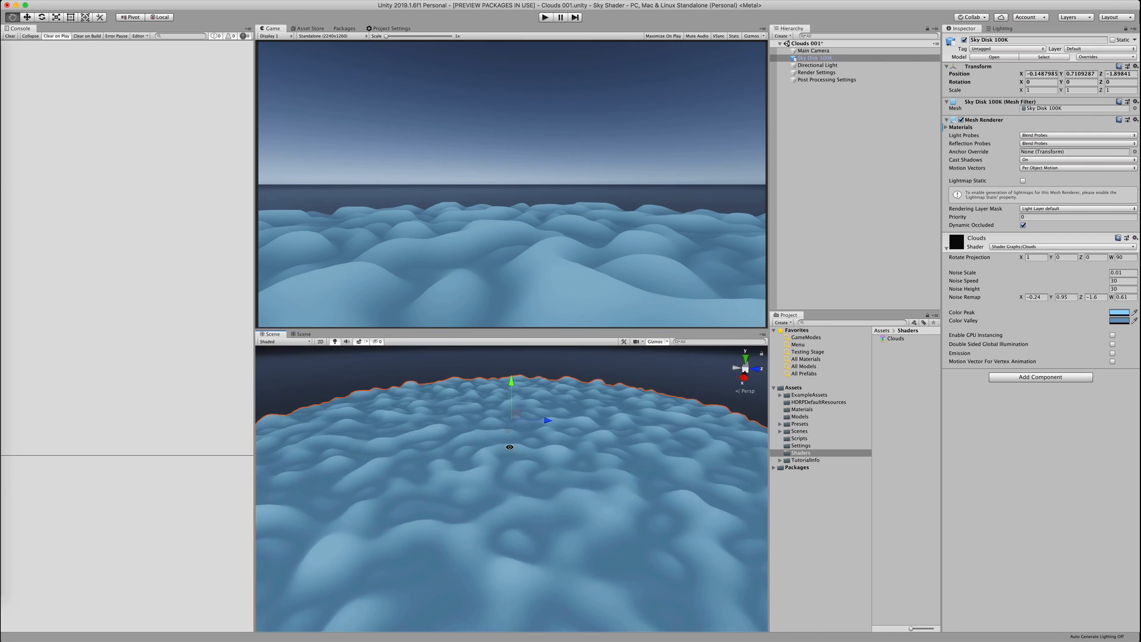
mouse_move(509, 462)
left_mouse_down("alt")
mouse_move(510, 423)
mouse_move(512, 451)
left_mouse_up("alt")
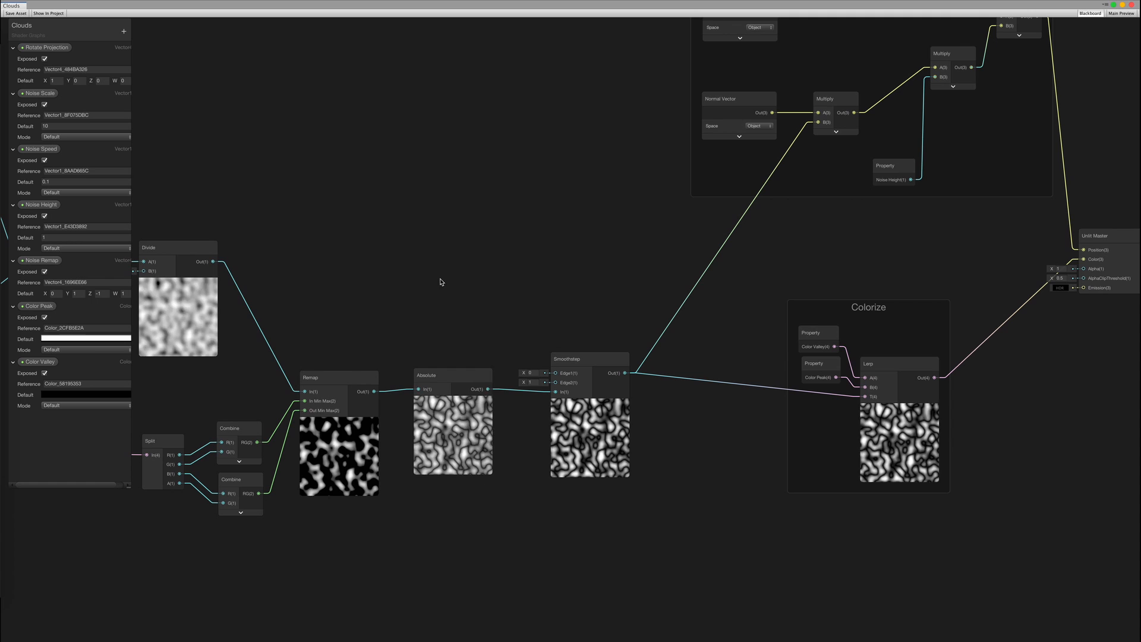
Feed Smoothstep Edge1 and Edge2 from two Vector 1 nodes, the second set to 1
key("space")
type("vector")
key("Return")
left_click_drag(472, 287, 453, 294)
left_click_drag(485, 312, 471, 338)
type("vector")
key("Return")
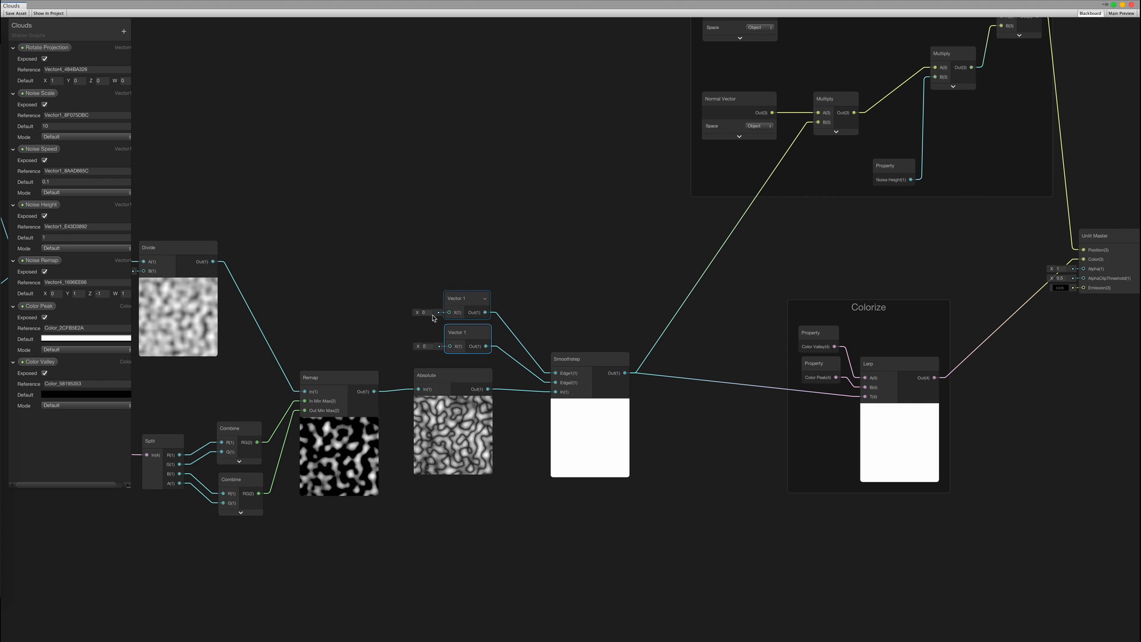
type("1")
Convert the first Vector 1 into a property named Noise Edge 1
right_click(462, 302)
right_click(41, 421)
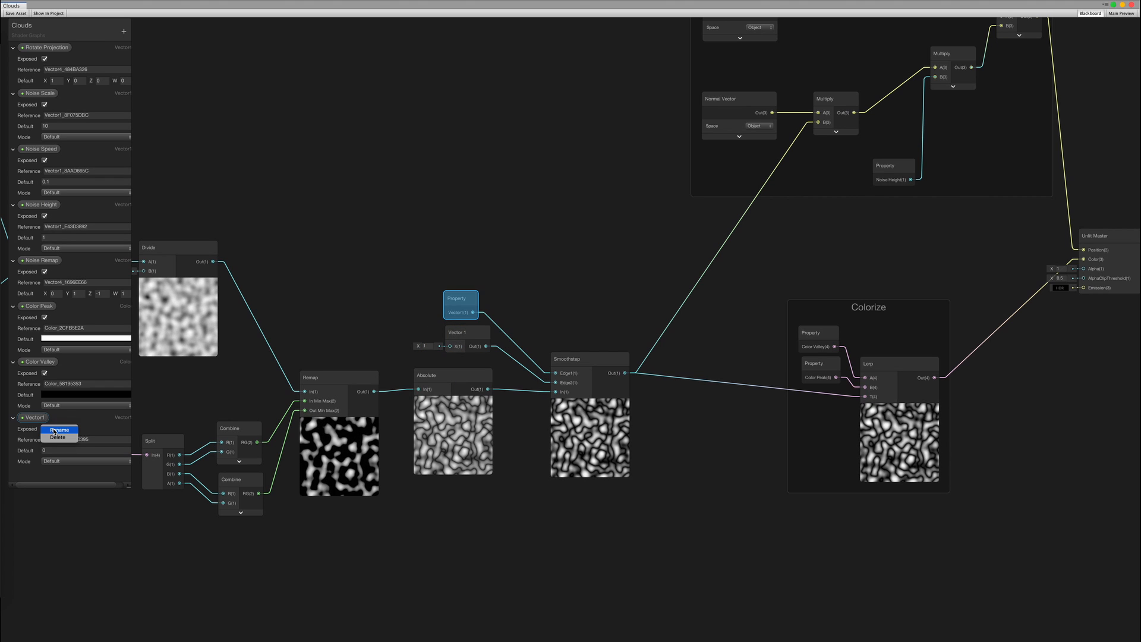
left_click(54, 430)
type("Noise Edge 1")
key("Return")
Convert the second Vector 1 into an exposed property as well
right_click(461, 336)
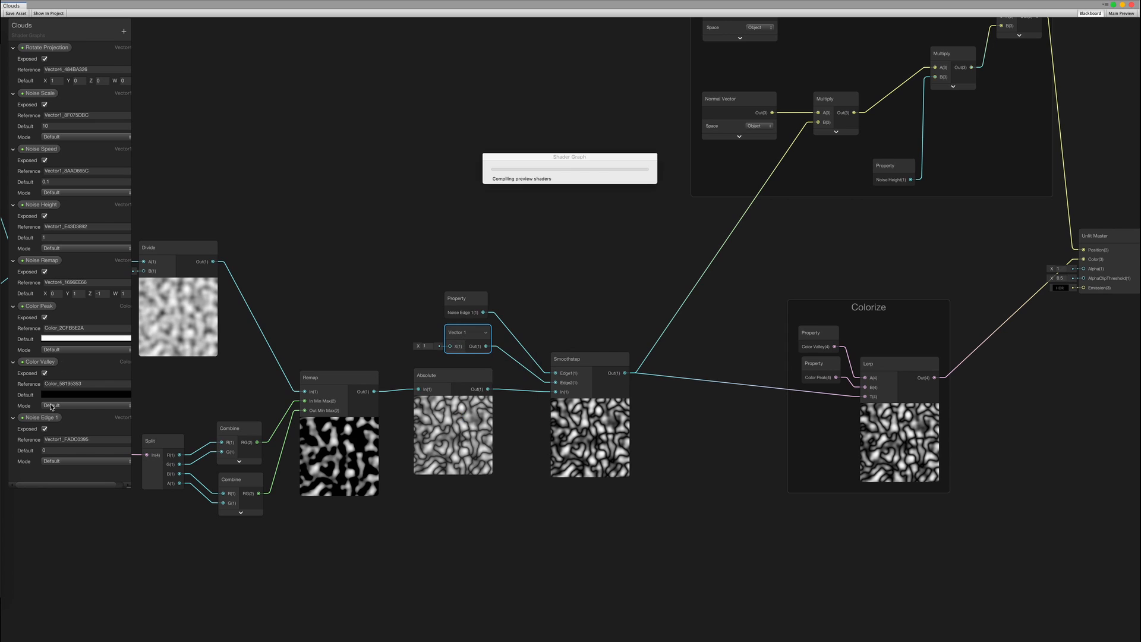
scroll(77, 424, "down", 1)
left_click_drag(129, 488, 135, 634)
scroll(399, 543, "up", 2)
right_click(41, 474)
left_click(55, 483)
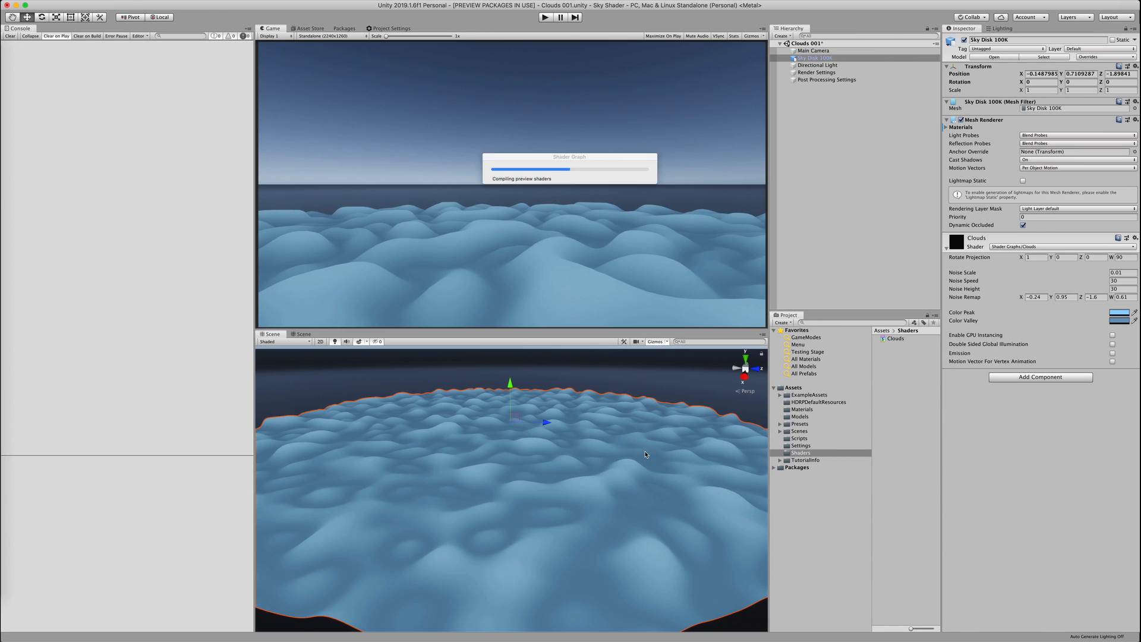
Scrub the sky disk's Noise Edge 1 and Noise Edge 2 values, then deselect it
left_click_drag(986, 330, 988, 330)
left_click_drag(984, 337, 977, 330)
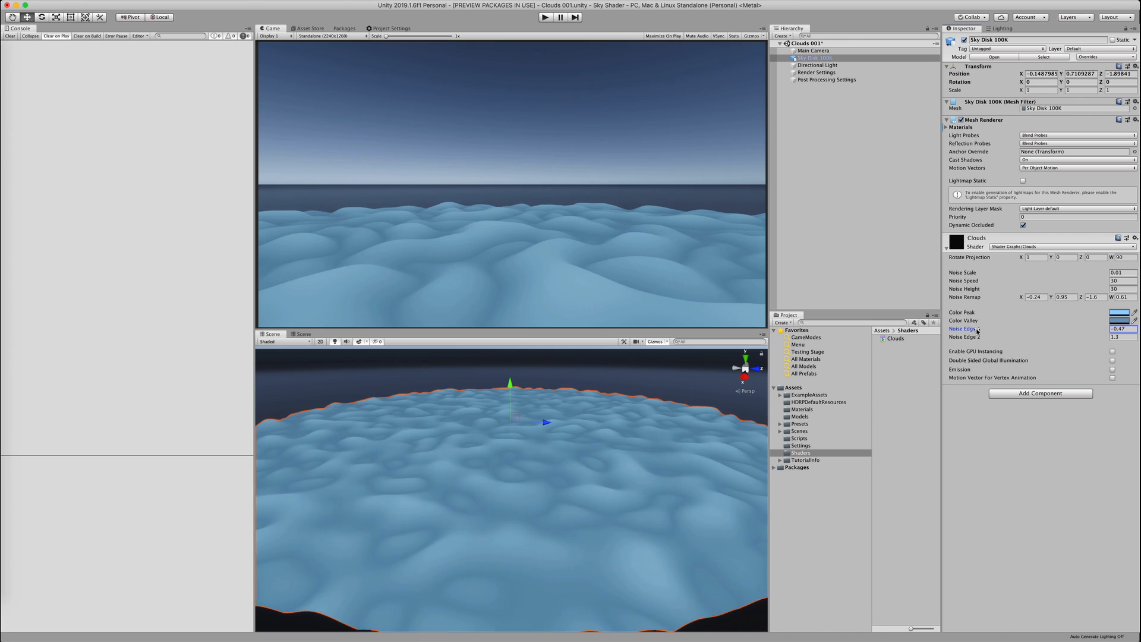
left_click(654, 378)
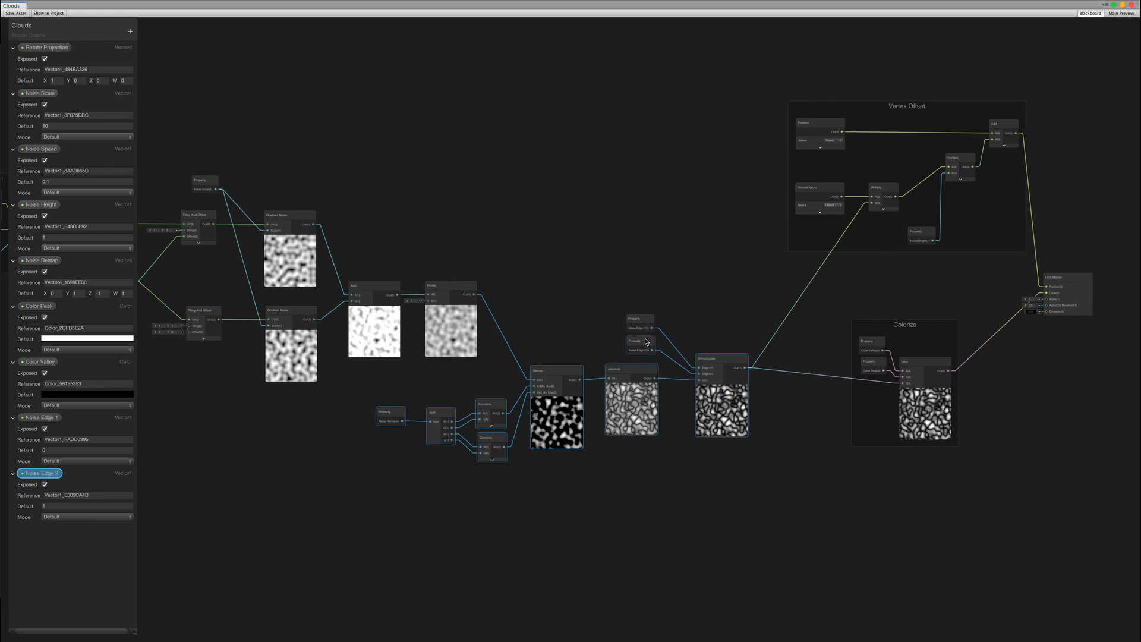
left_click_drag(645, 328, 658, 467)
Insert a Power node after the Divide node and feed its output into Remap
left_click_drag(896, 326, 942, 452)
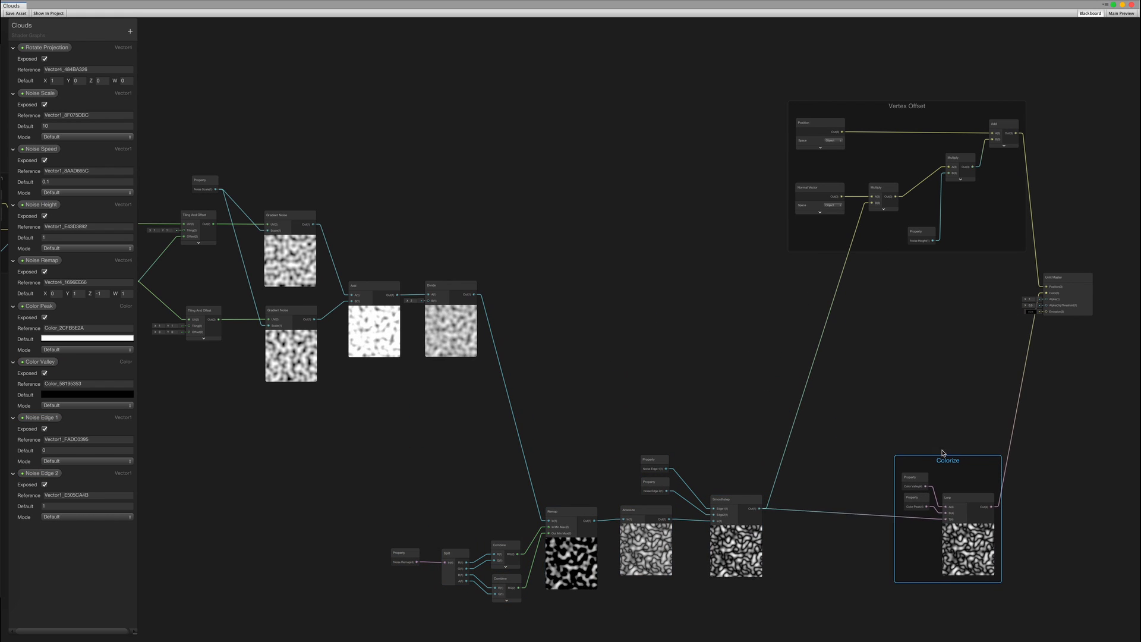
scroll(515, 373, "up", 3)
middle_click_drag(507, 331, 489, 276)
left_click_drag(414, 157, 494, 251)
type("power")
key("Return")
scroll(581, 368, "up", 1)
middle_click_drag(581, 367, 570, 302)
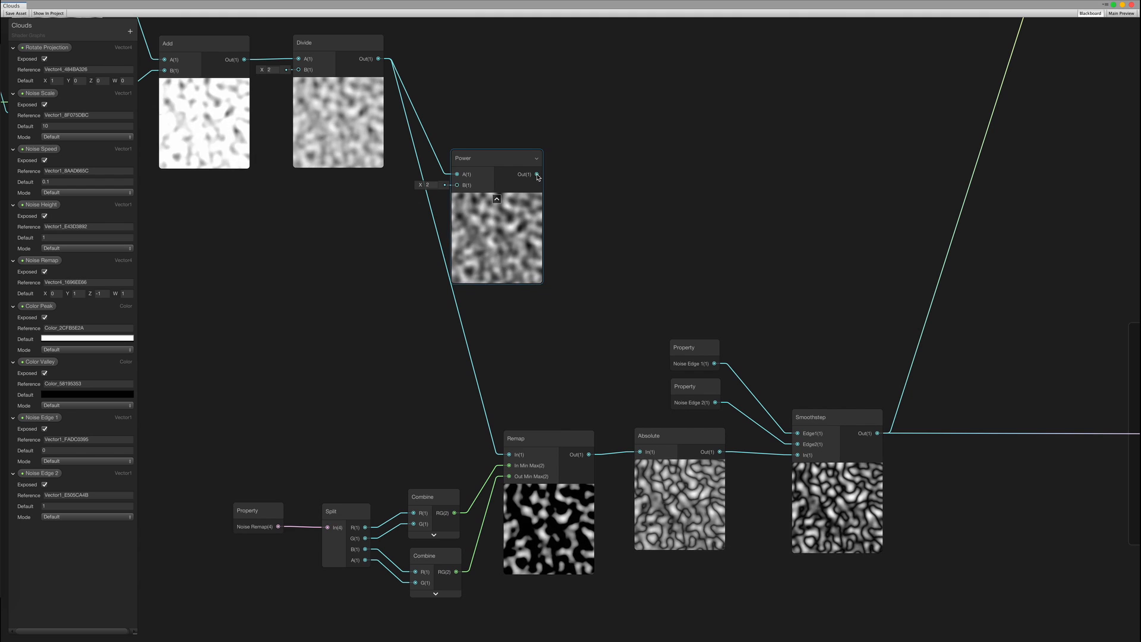
left_click_drag(536, 174, 509, 455)
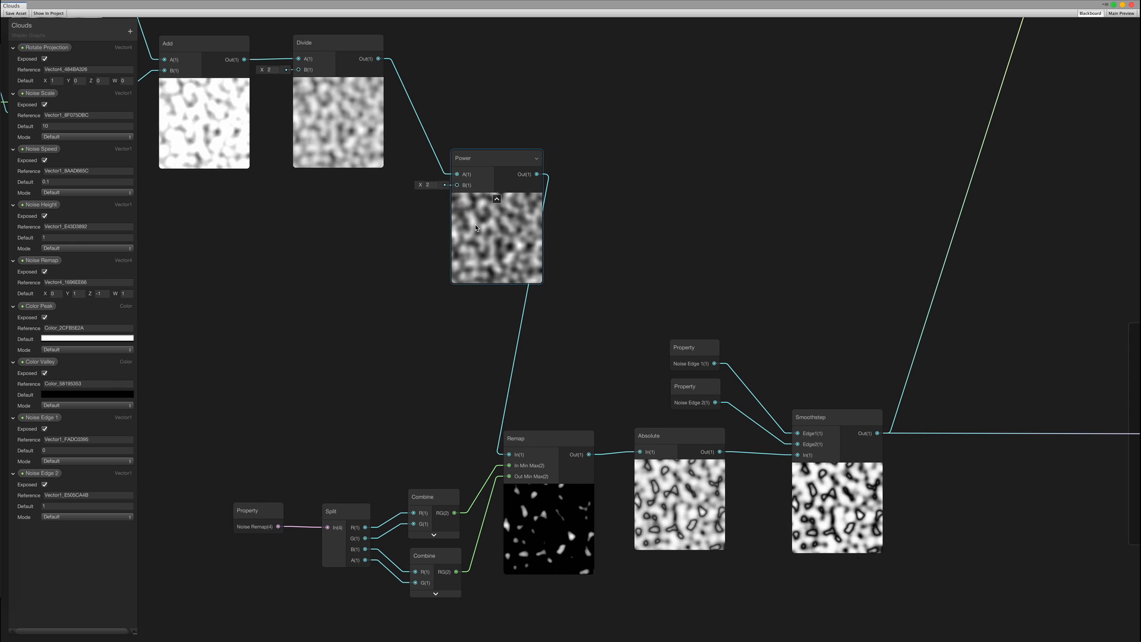
Drive Power's B exponent with a Vector 1 of 2, exposed as the 'Noise Power' property
left_click_drag(361, 256, 362, 256)
type("vector1")
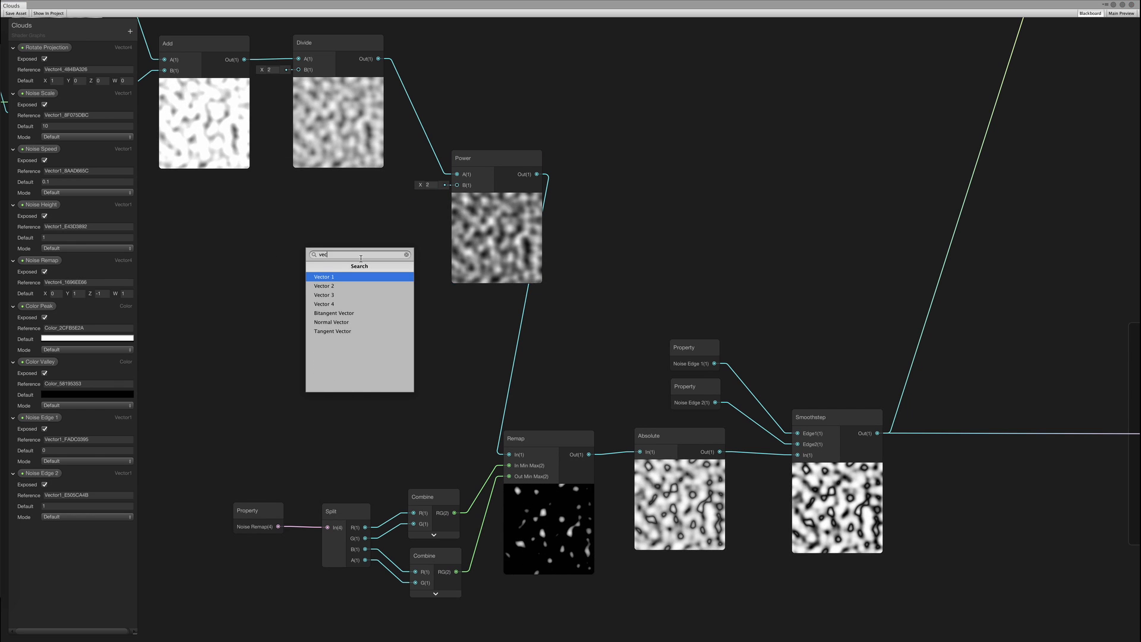
key("Return")
left_click(291, 264)
type("1")
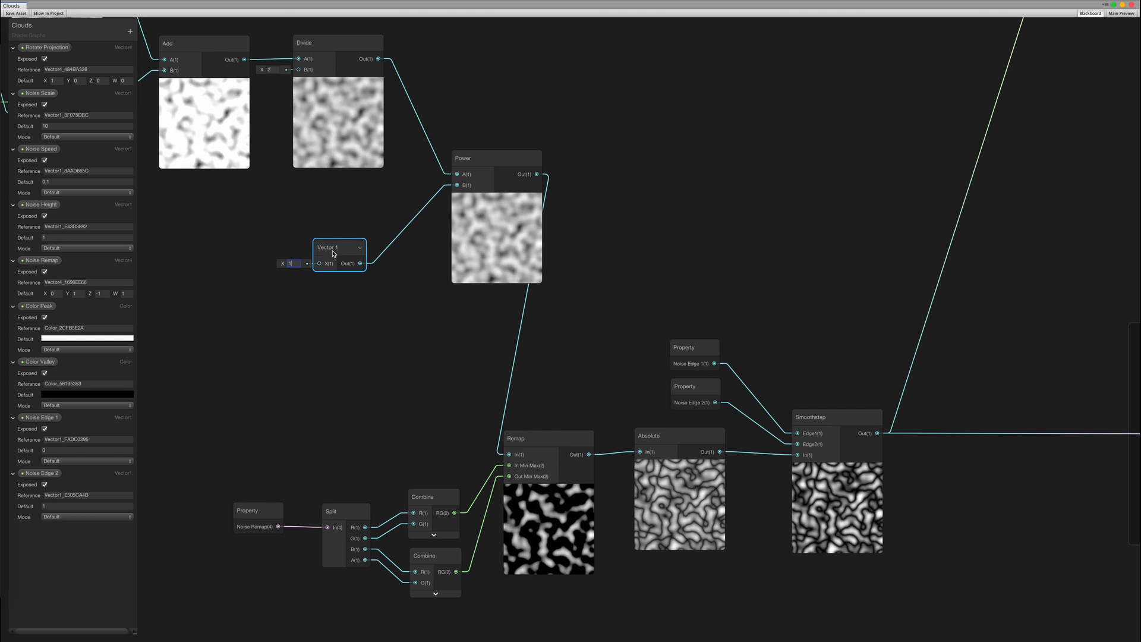
right_click(343, 244)
left_click_drag(333, 249, 357, 242)
left_click(351, 273)
left_click(300, 259)
type("2")
right_click(351, 243)
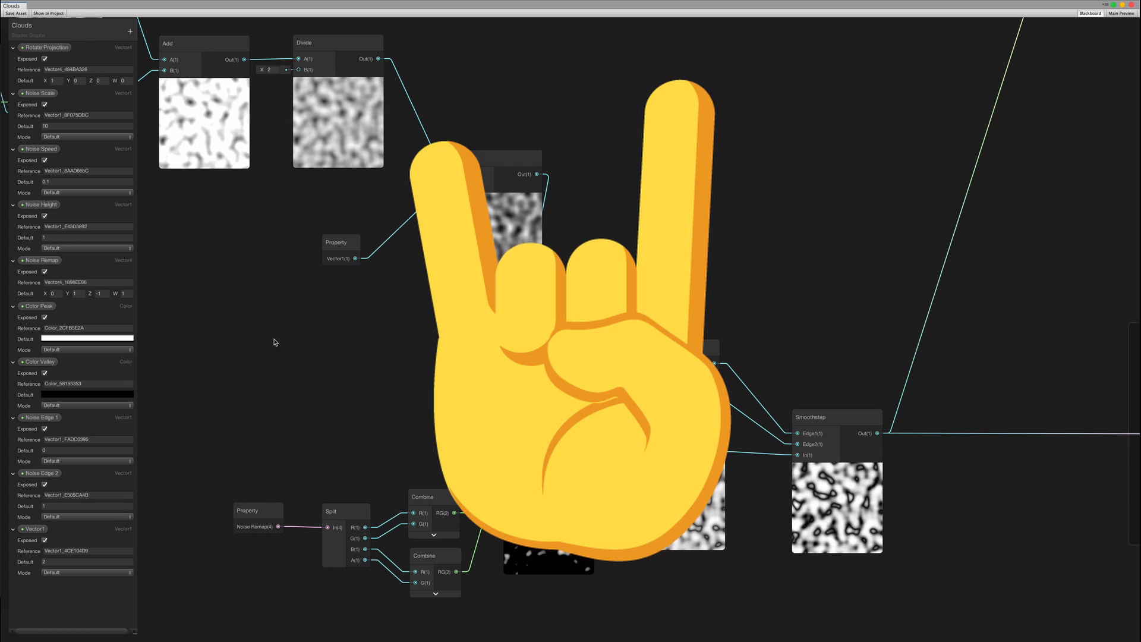
double_click(34, 529)
type("Noise Powe")
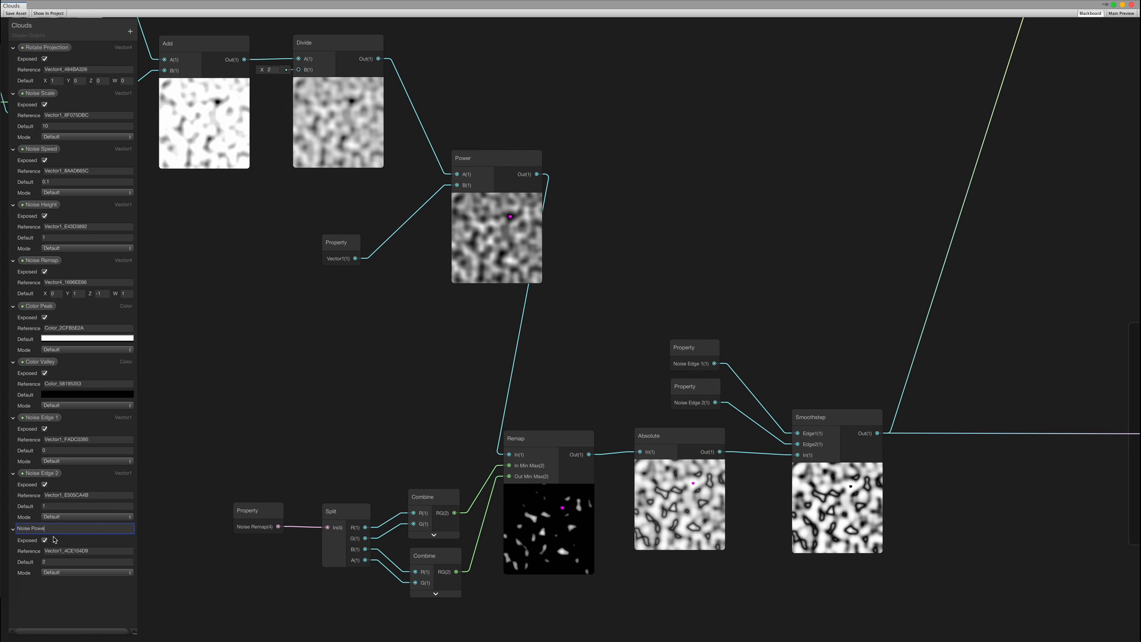
type("r")
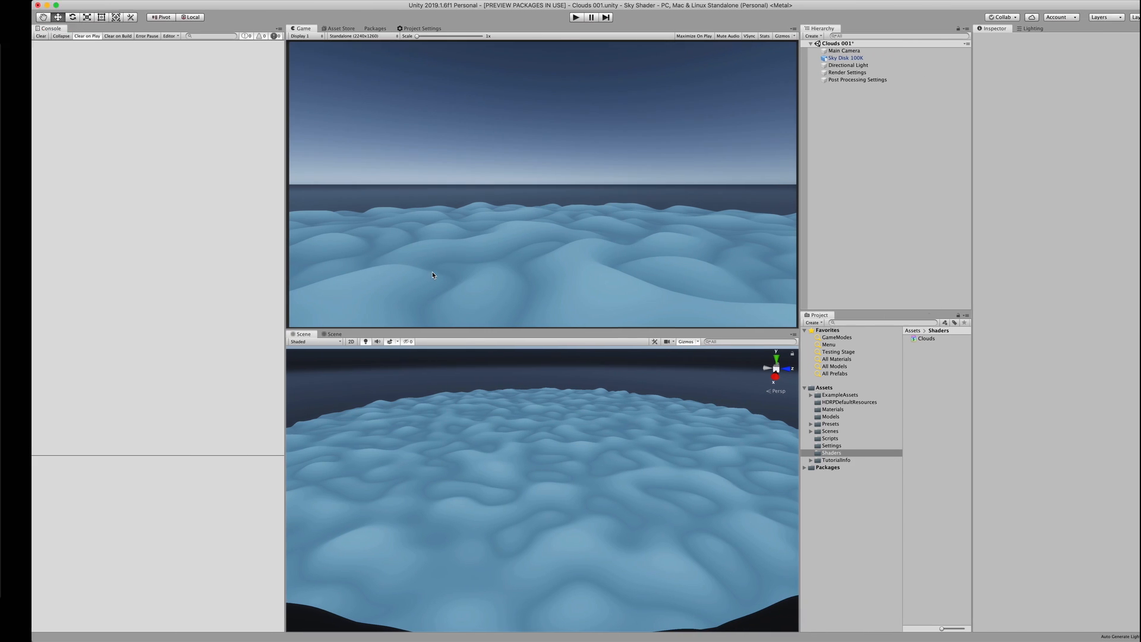
On Sky Disk 100K, compare Noise Power at 5.18, 0.45 and about 2.17
left_click(627, 481)
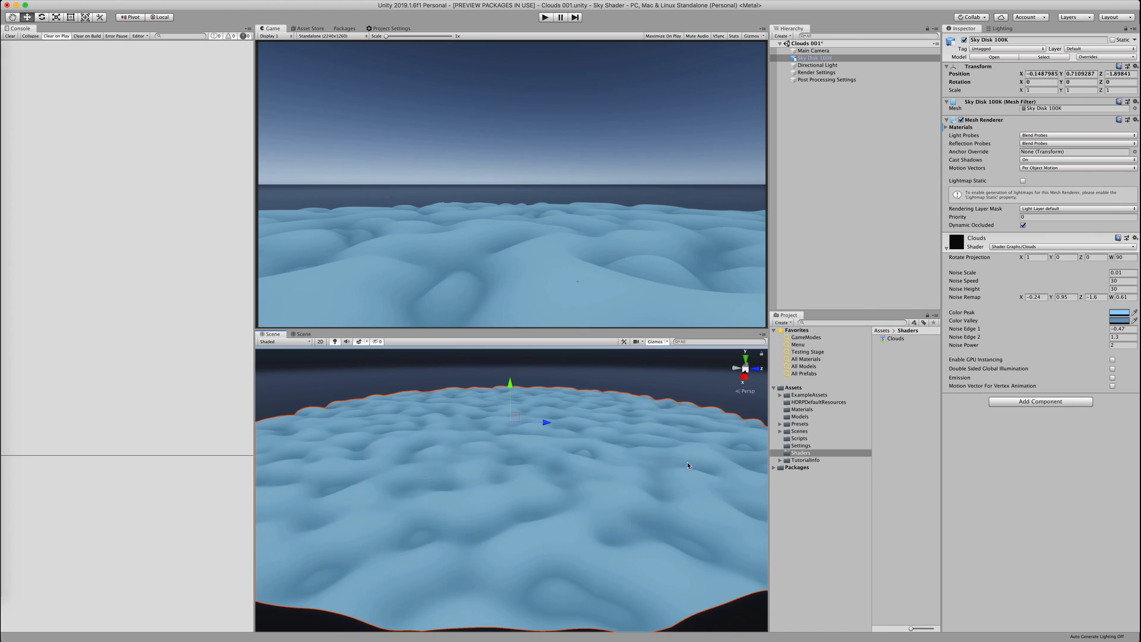
left_click(565, 433)
left_click(681, 476)
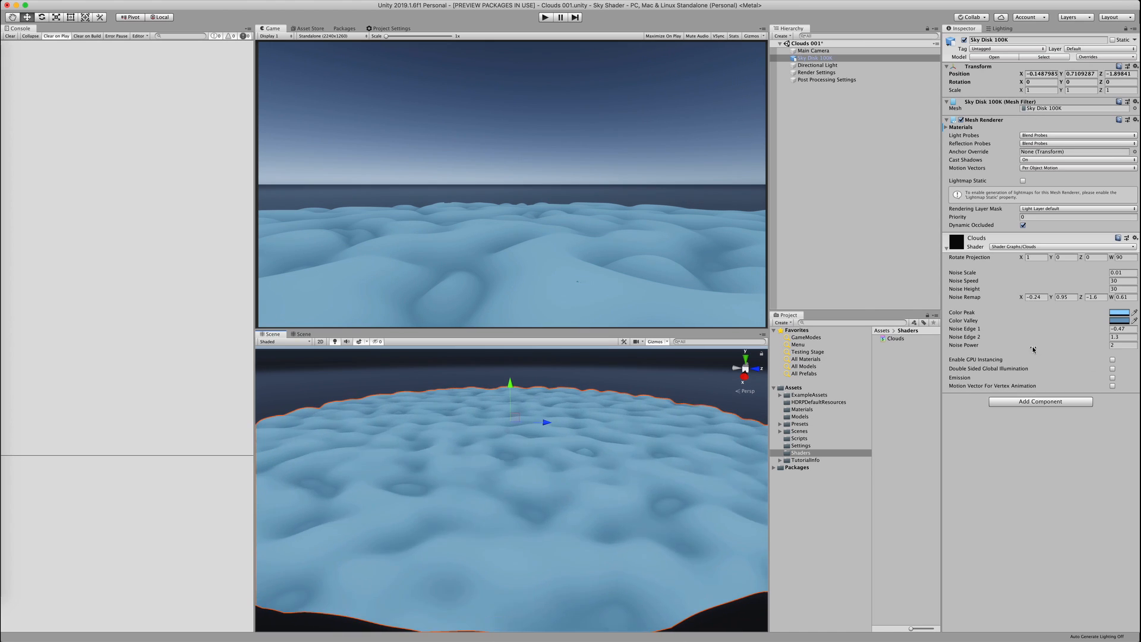
left_click_drag(1033, 349, 580, 285)
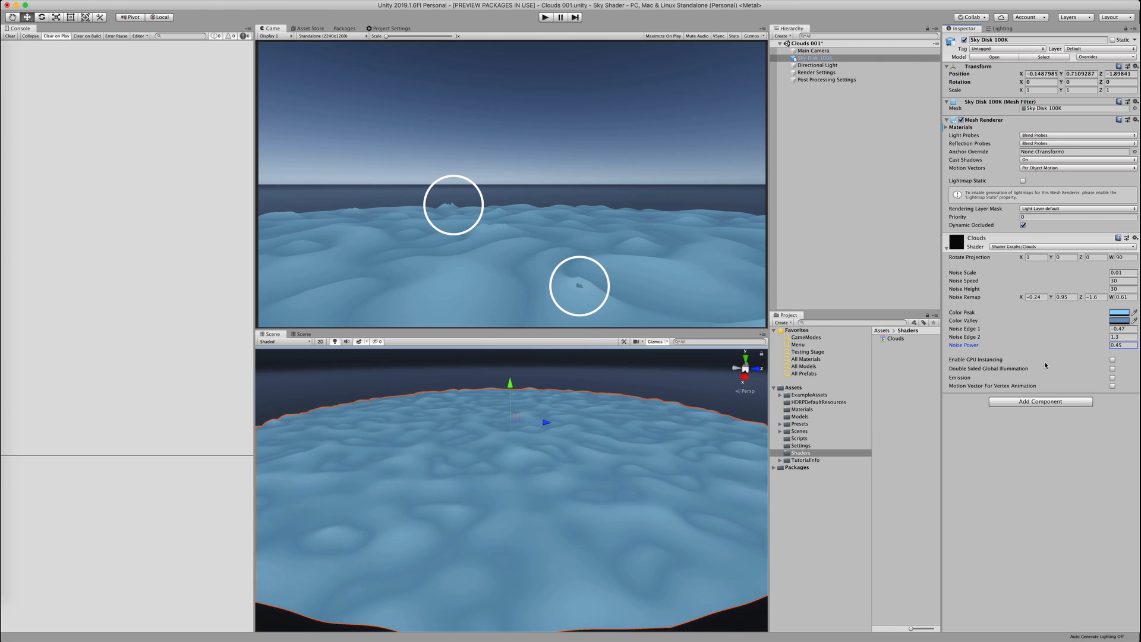
left_click_drag(985, 345, 1005, 346)
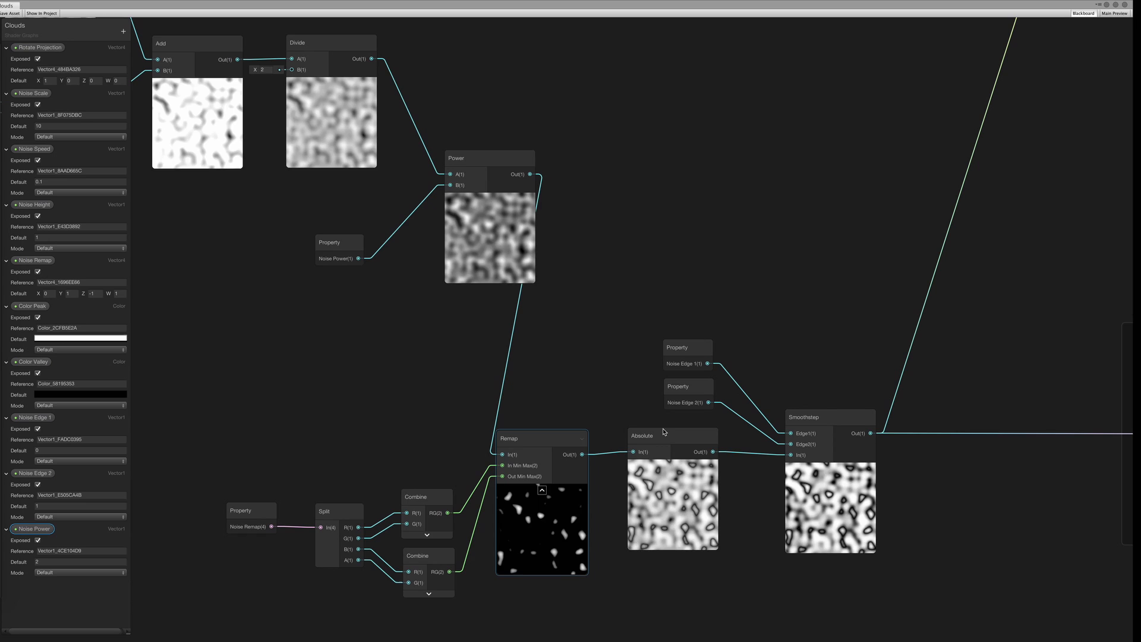
middle_click_drag(489, 242, 534, 326)
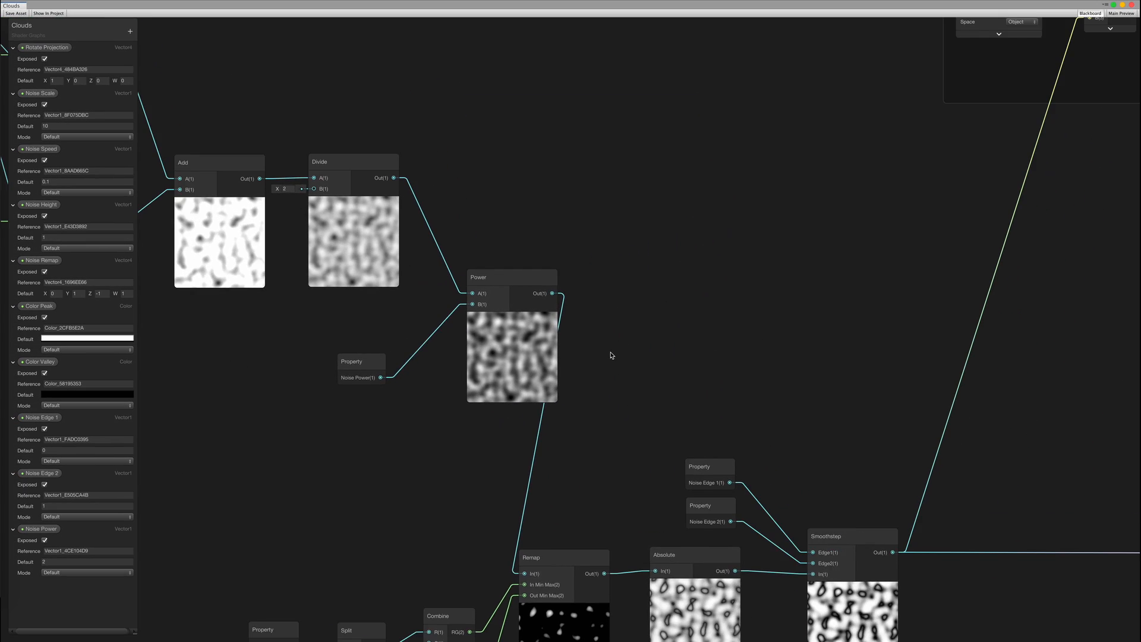
Add a Saturate node from Divide's output into Power's A input, and reposition Power
middle_click_drag(611, 355, 596, 395)
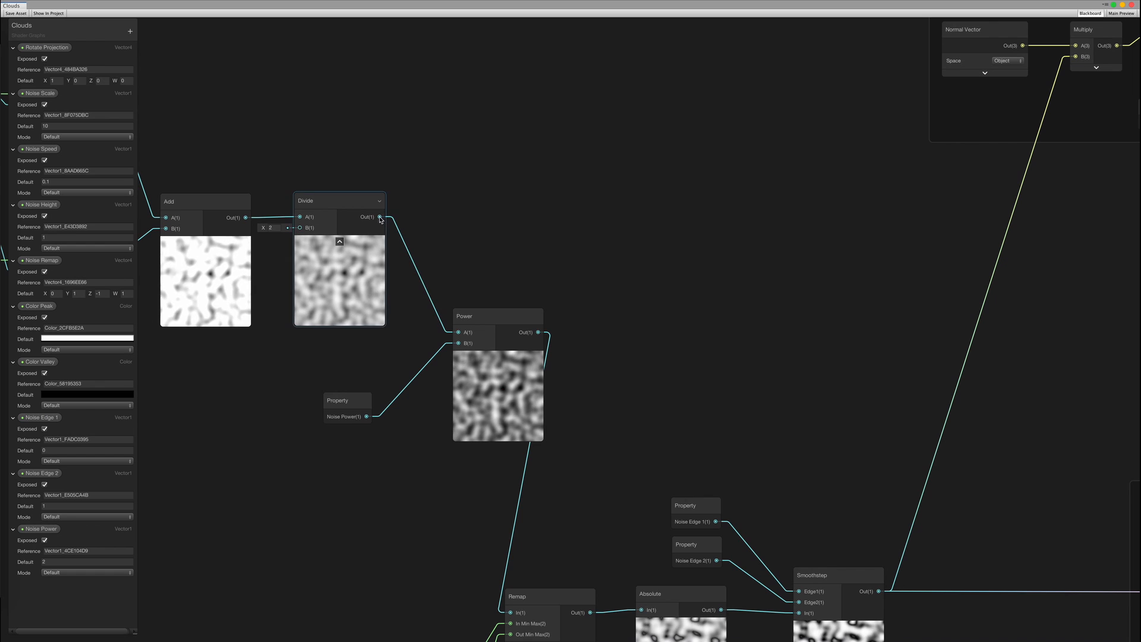
type("s")
left_click_drag(465, 206, 436, 189)
key("Return")
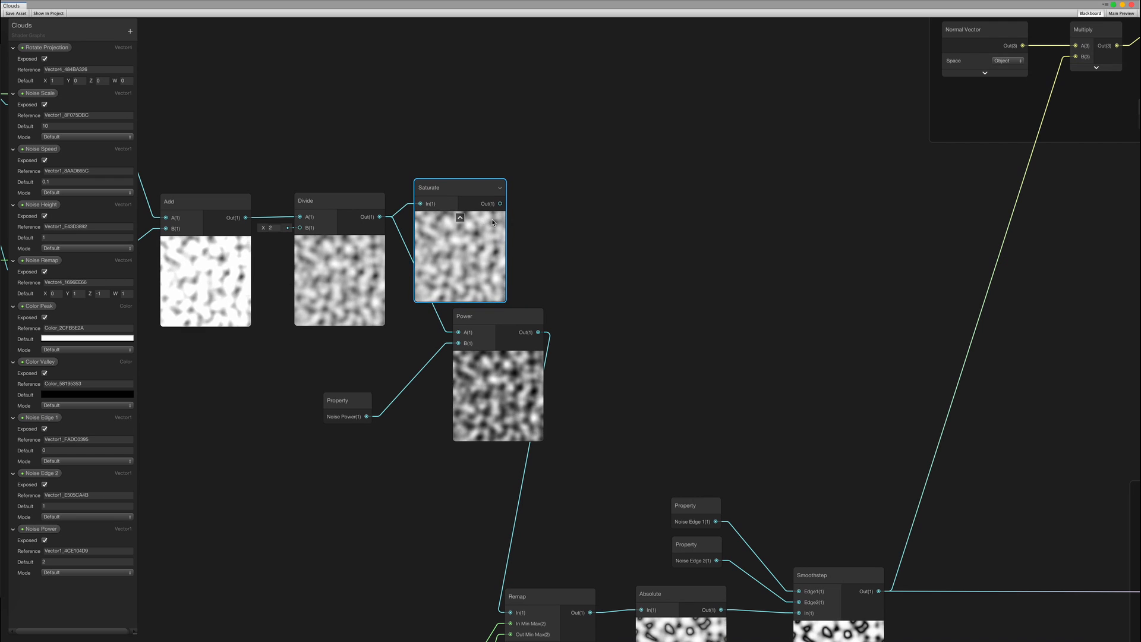
left_click_drag(501, 205, 459, 331)
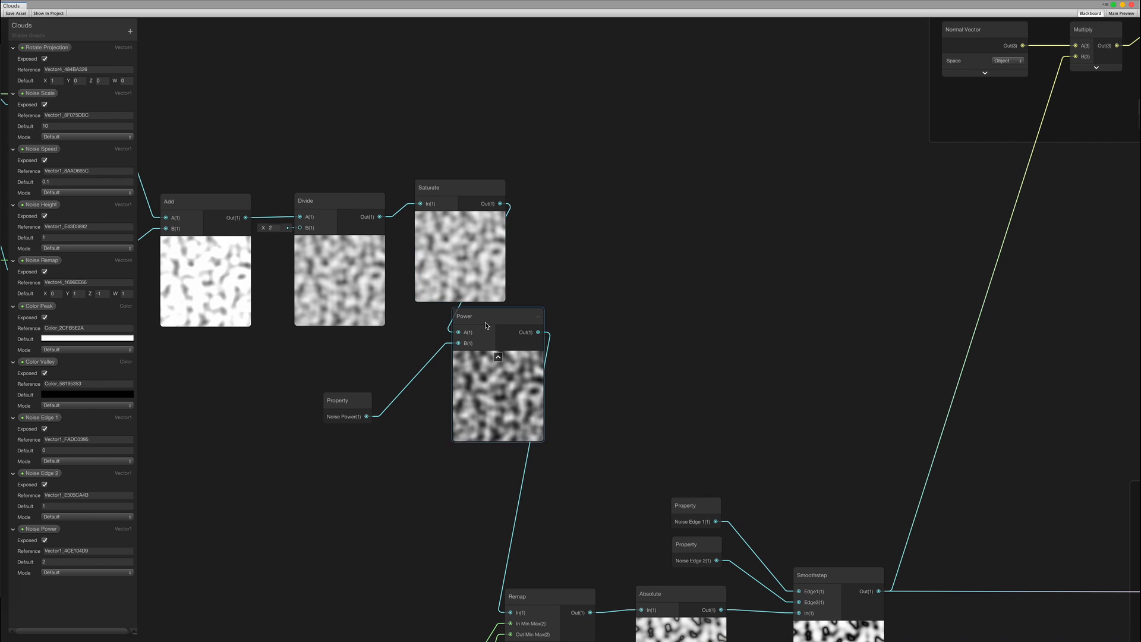
left_click_drag(485, 323, 563, 347)
left_click(838, 390)
middle_click_drag(695, 356, 557, 247)
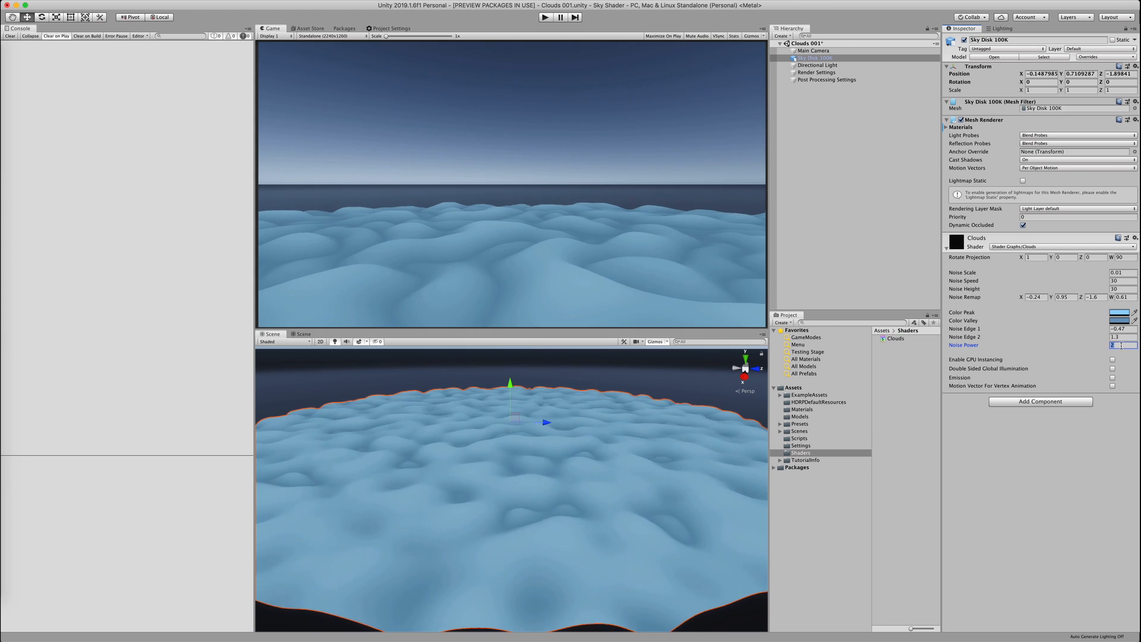
Set Noise Power to 1, scrub it upward, and view the cloud disk from above and the horizon
type("1")
left_click_drag(1033, 346, 1040, 347)
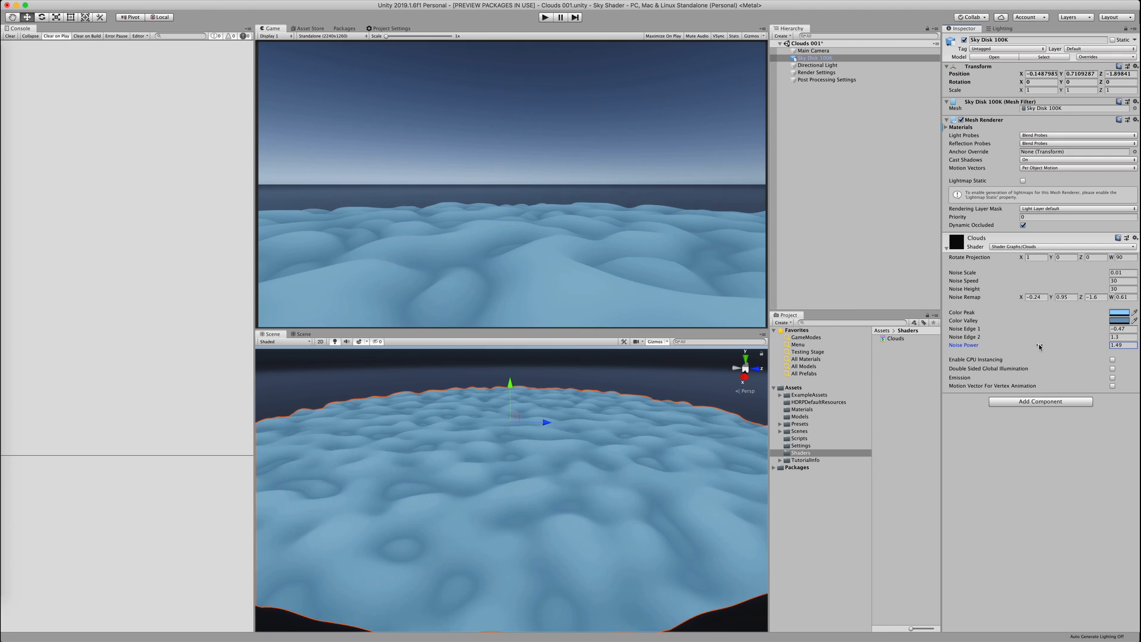
scroll(451, 374, "down", 10)
left_click_drag(449, 362, 447, 399, "alt")
left_click(447, 399)
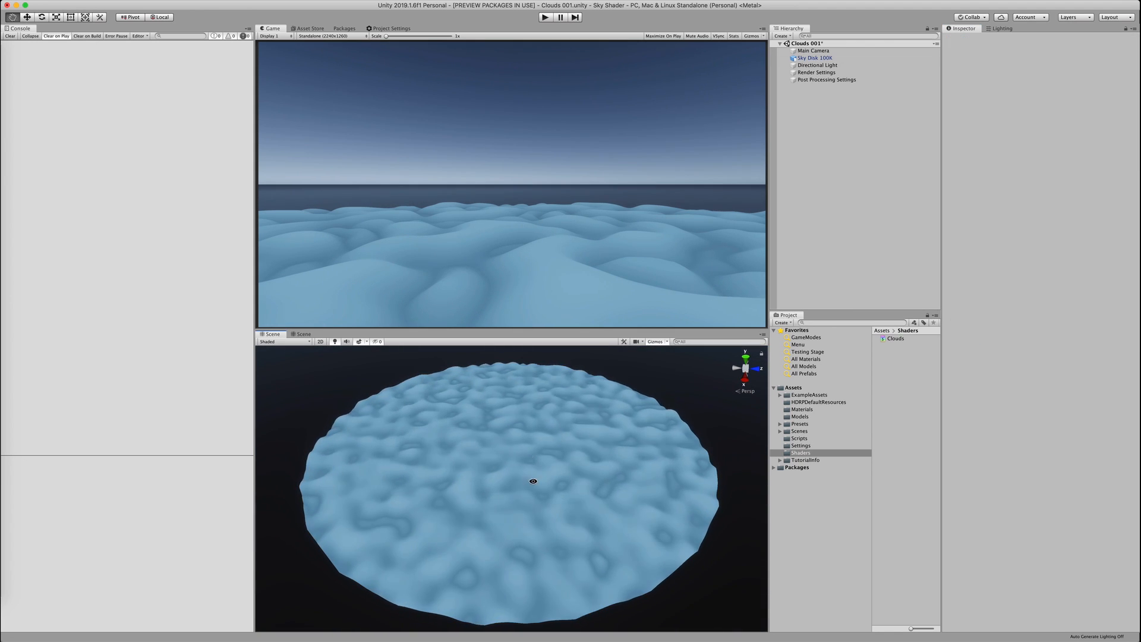
left_click_drag(533, 481, 533, 448, "alt")
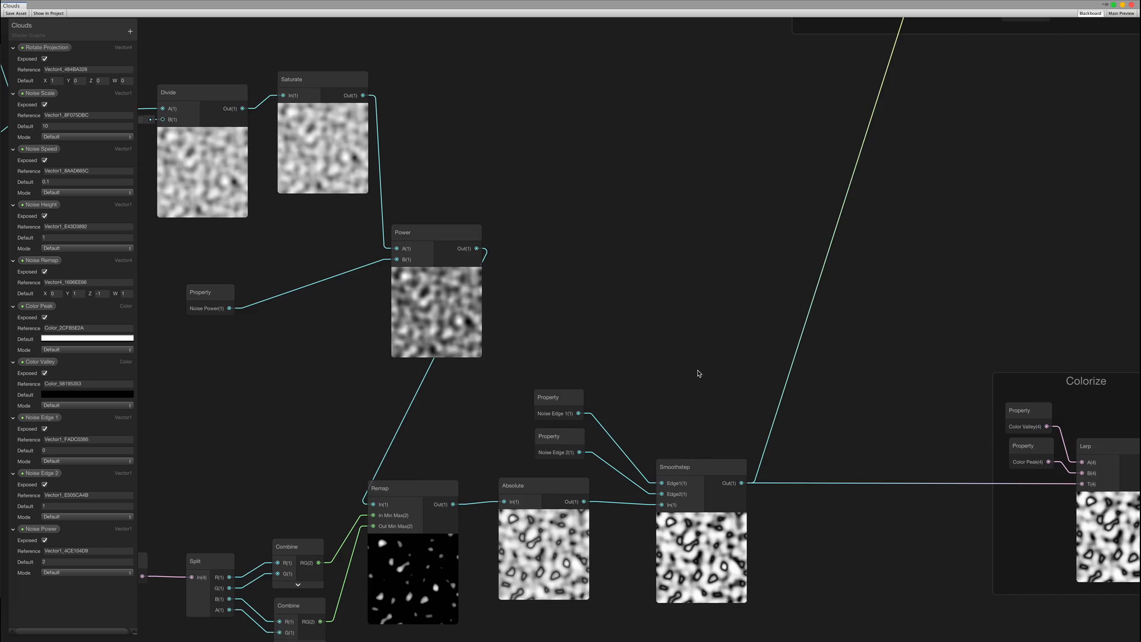
scroll(700, 374, "down", 3)
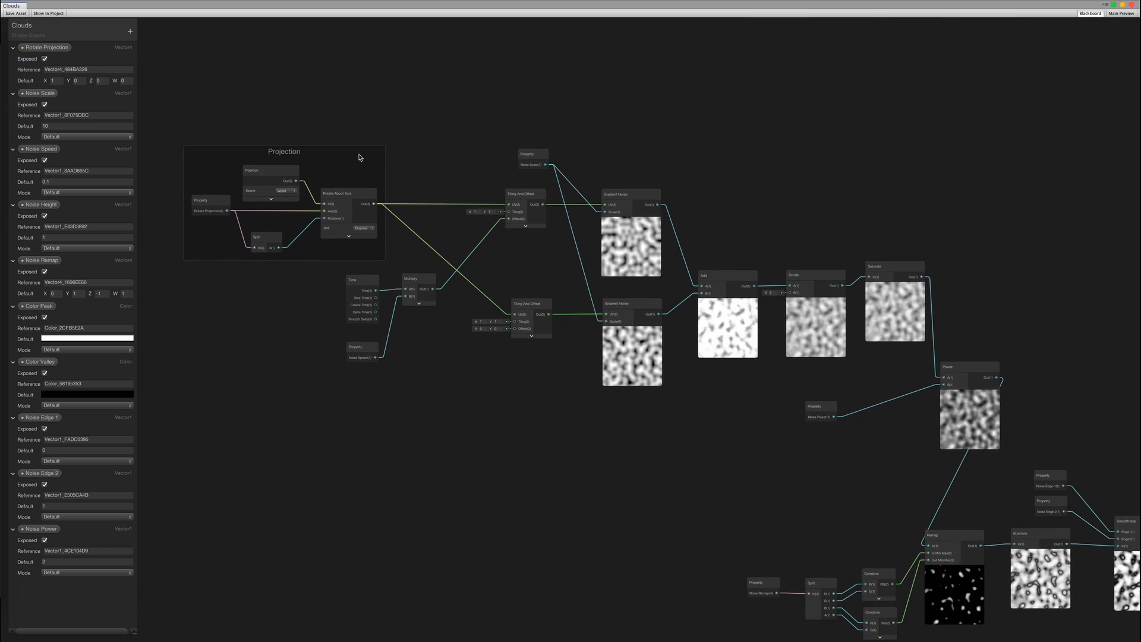
Wrap the eight noise generation nodes in a group titled 'Noise'
left_click_drag(359, 158, 328, 156)
left_click_drag(333, 268, 425, 357)
left_click_drag(418, 282, 393, 373)
middle_click_drag(762, 151, 560, 155)
left_click_drag(297, 140, 684, 326)
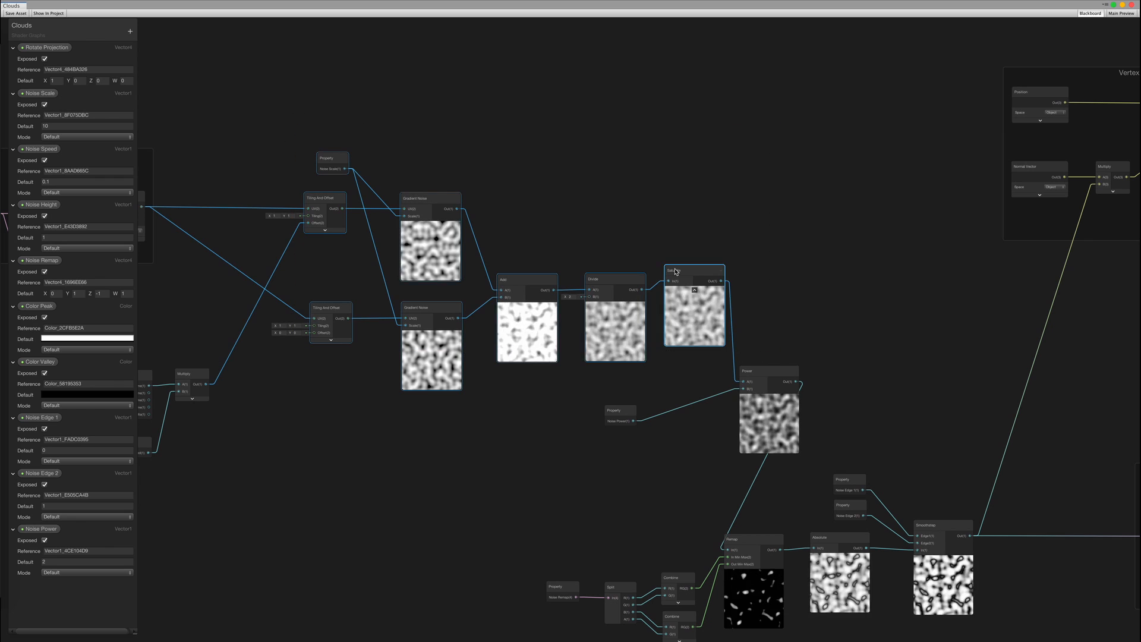
right_click(685, 278)
left_click(723, 376)
type("N")
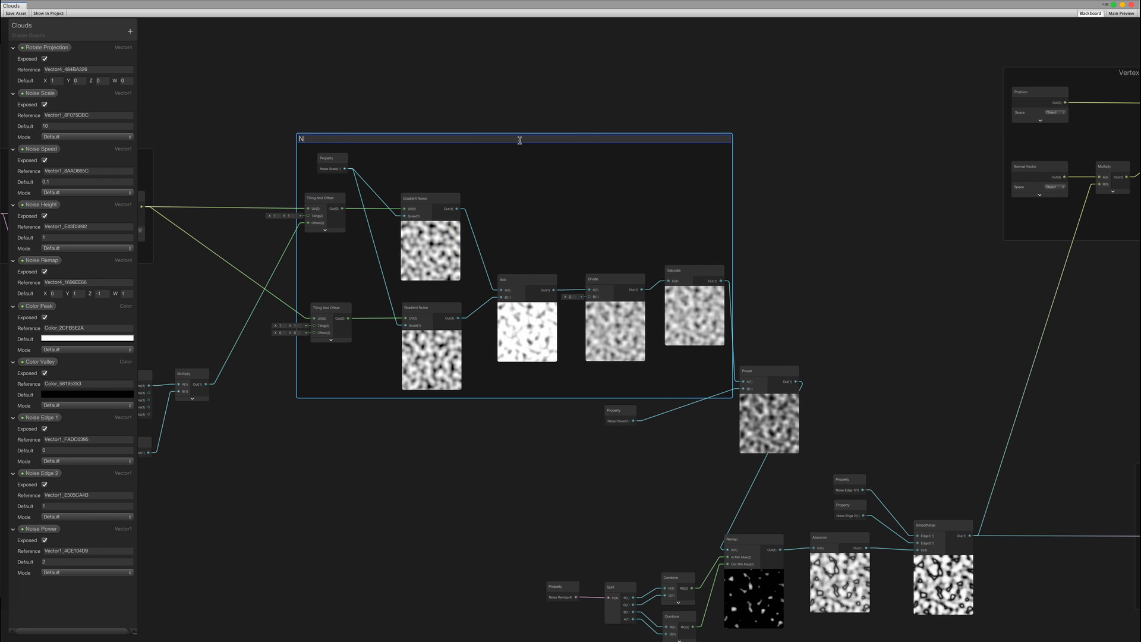
type("oise")
key("Return")
Arrange Power beside Noise Power and group the noise-modifying nodes as 'Noise Mod'
middle_click_drag(767, 357, 562, 296)
left_click_drag(570, 311, 575, 324)
left_click_drag(419, 350, 502, 349)
left_click_drag(548, 330, 410, 423)
left_click(315, 389)
middle_click_drag(314, 388, 289, 341)
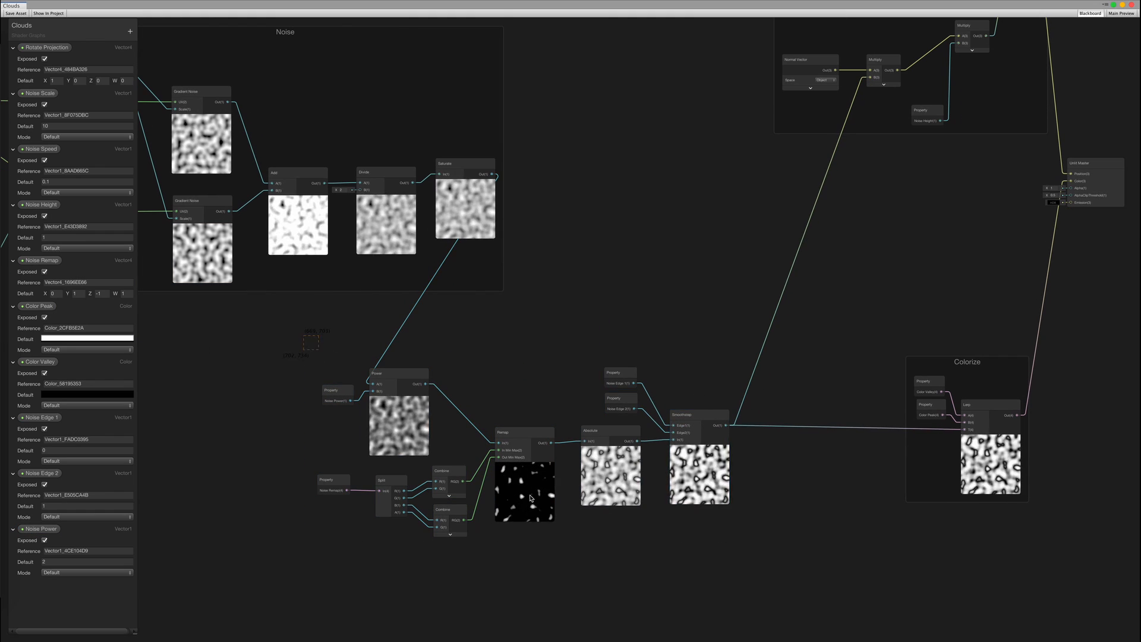
right_click(706, 409)
left_click(746, 542)
type("Noise Mod")
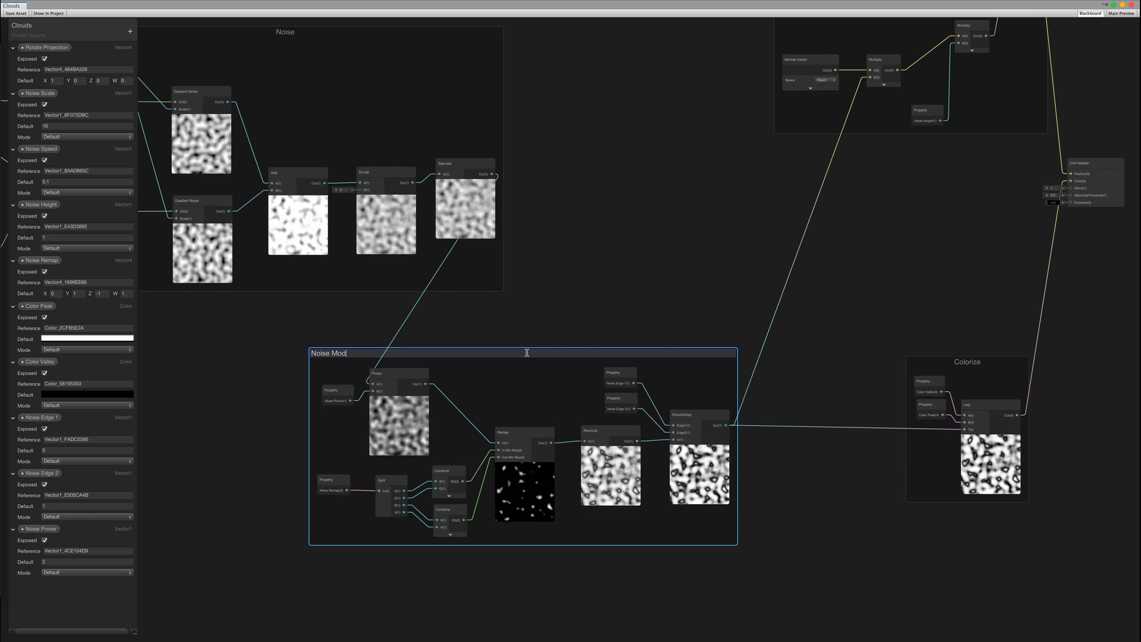
left_click(565, 303)
Group the Time, Property and Multiply nodes under the title 'Time'
scroll(565, 303, "down", 4)
middle_click_drag(152, 316, 476, 351)
scroll(476, 351, "up", 4)
scroll(596, 309, "up", 2)
left_click_drag(490, 380, 660, 285)
middle_click_drag(660, 285, 608, 370)
left_click_drag(561, 345, 547, 263)
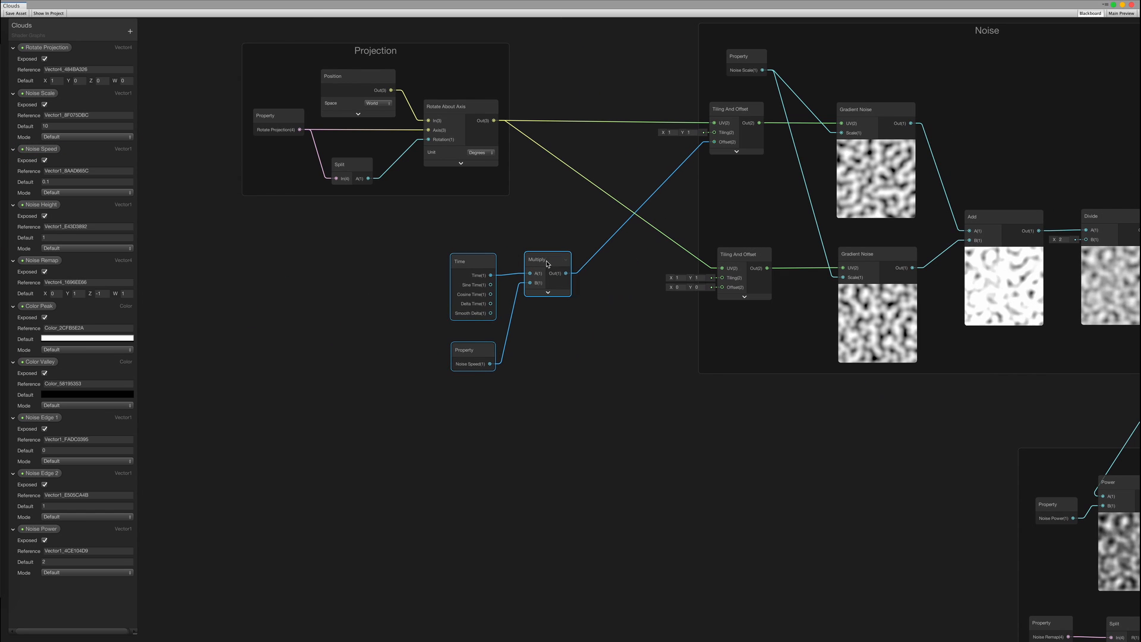
right_click(547, 264)
left_click(587, 397)
double_click(516, 235)
type("Time")
left_click(858, 458)
Rearrange the graph, moving the Noise Mod group up-right and the Vertex Offset group down
scroll(642, 451, "down", 5)
middle_click_drag(858, 458, 249, 364)
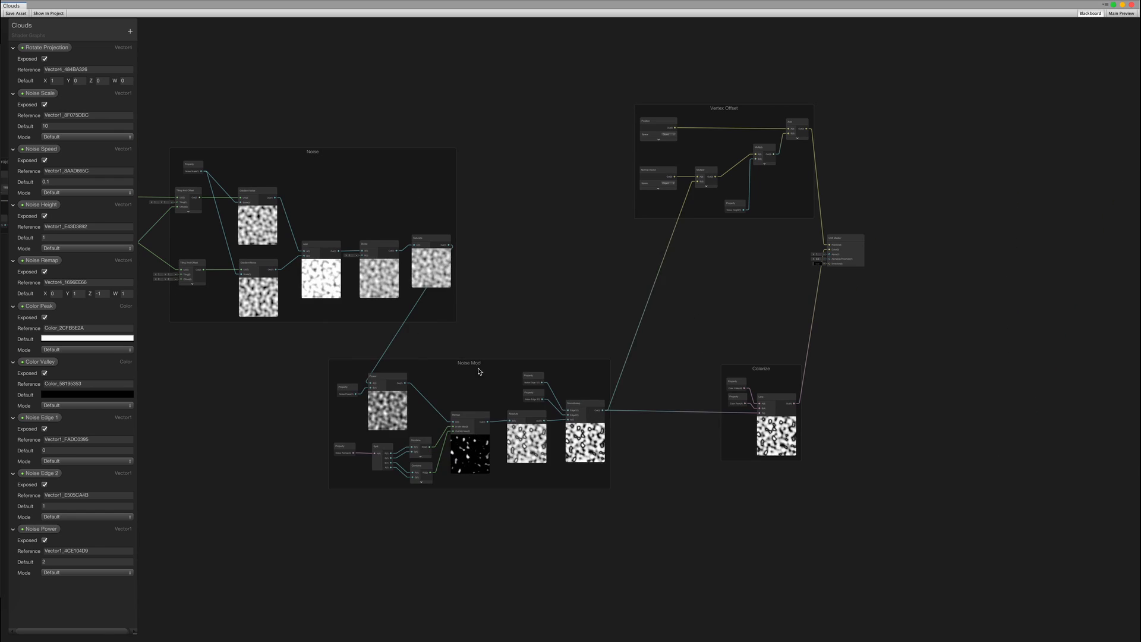
left_click_drag(478, 371, 566, 351)
left_click_drag(716, 112, 719, 220)
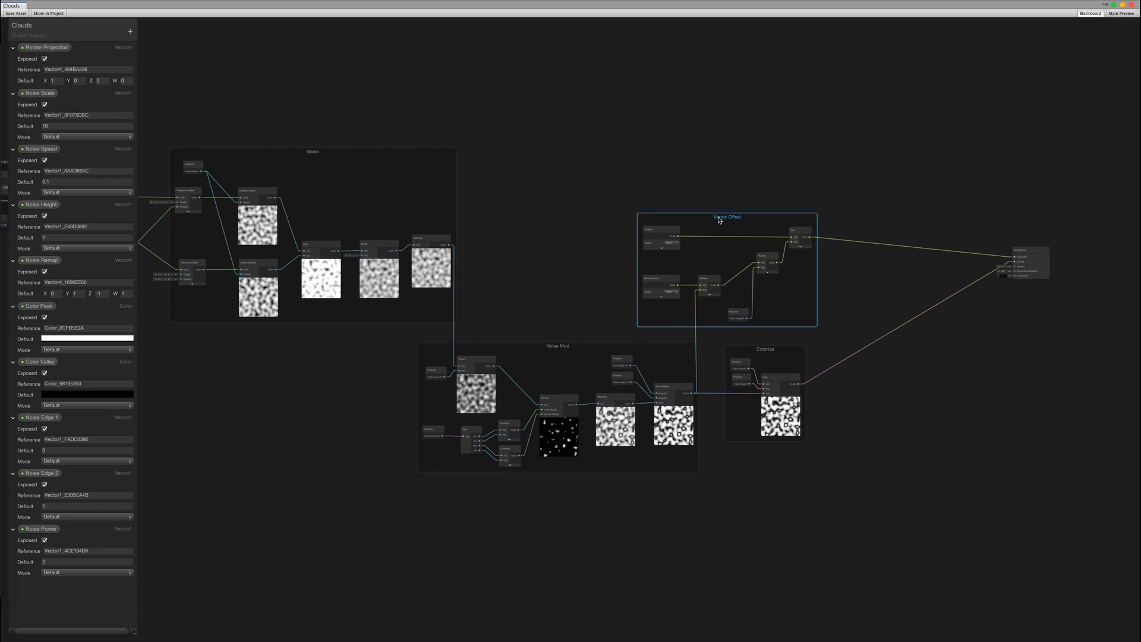
middle_click_drag(220, 71, 531, 95)
middle_click_drag(868, 230, 591, 154)
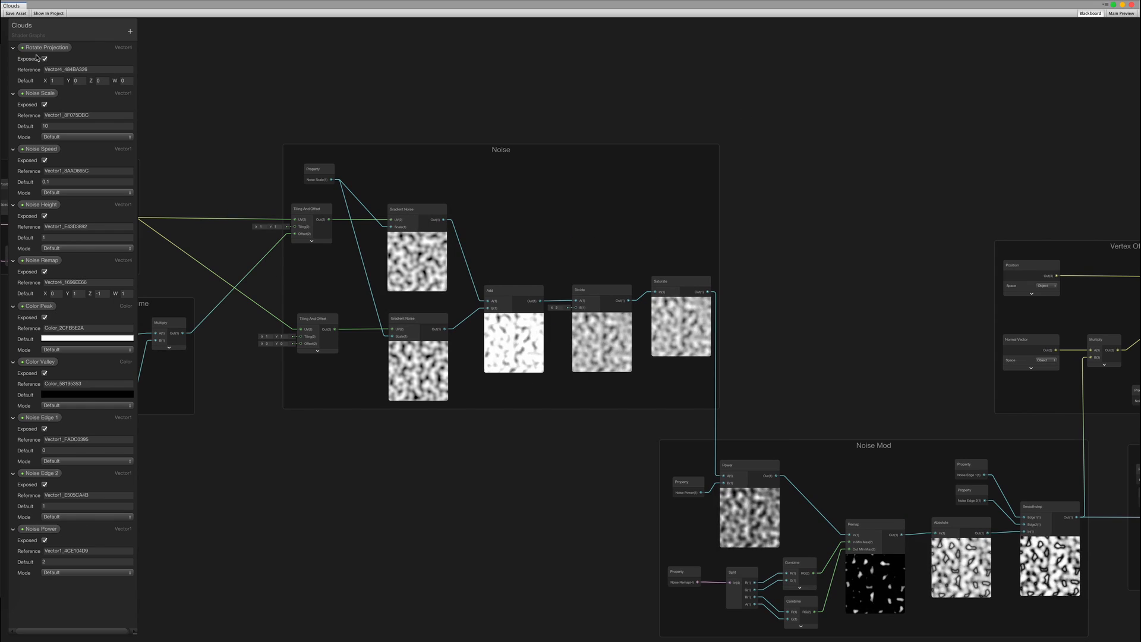
Collapse the eight exposed property entries in the Blackboard, Rotate Projection through Noise Edge 2
left_click(13, 47)
left_click(13, 60)
left_click(13, 72)
left_click(13, 84)
left_click(13, 96)
left_click(13, 109)
left_click(13, 121)
left_click(13, 145)
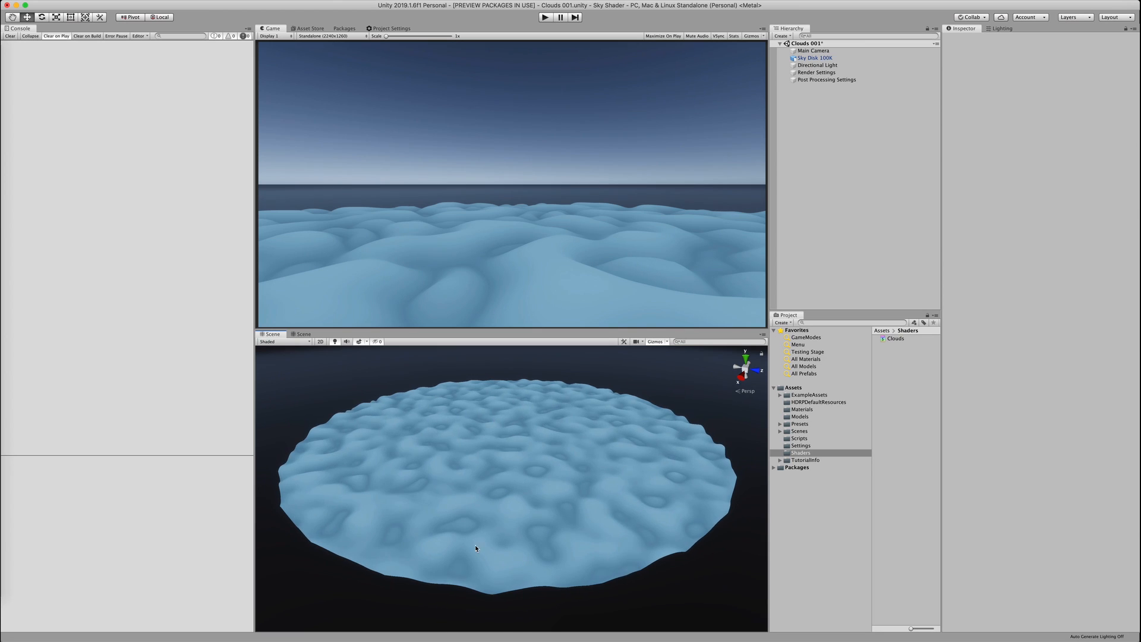
Set Sky Disk 100K's Noise Scale to 0.02 after trying 0.005, then return to the graph
left_click(656, 475)
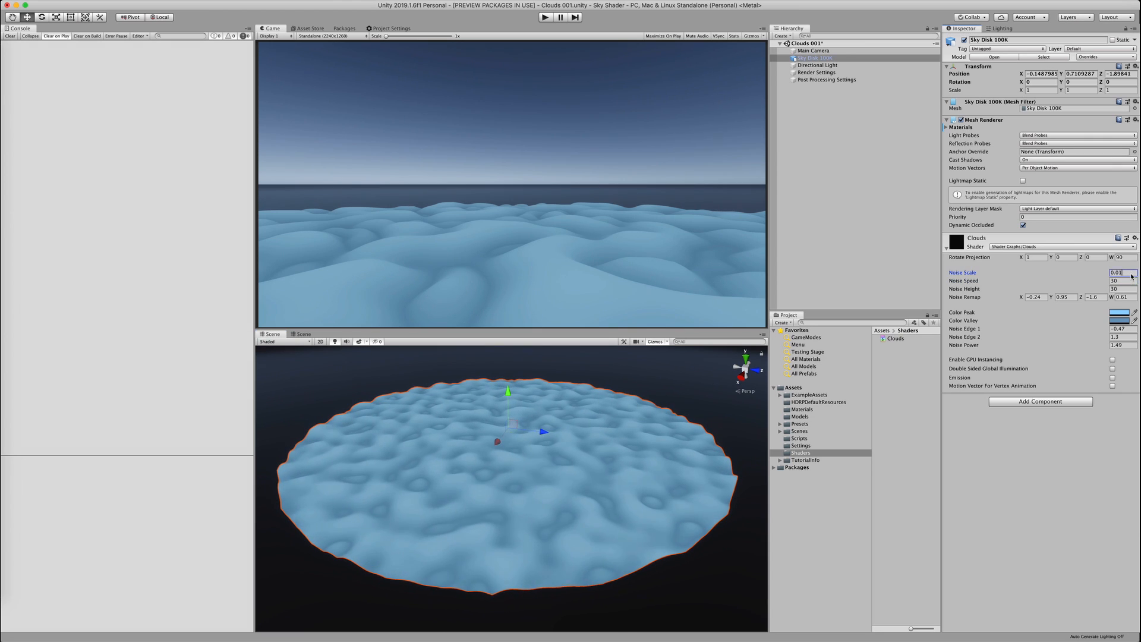
key("BackSpace")
type("05")
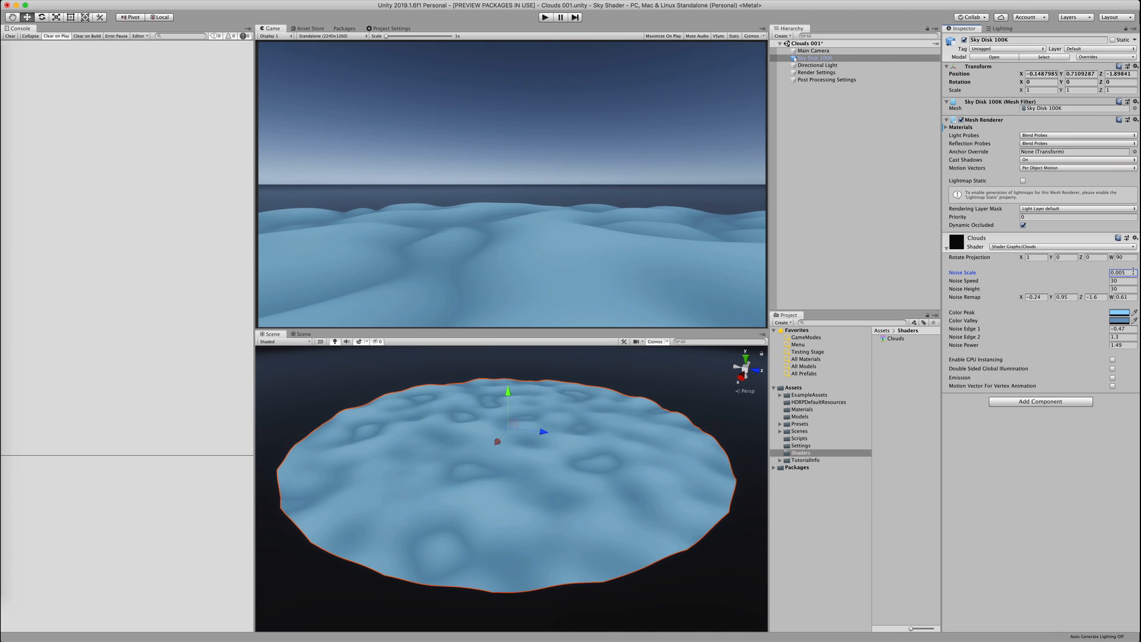
type("0.02")
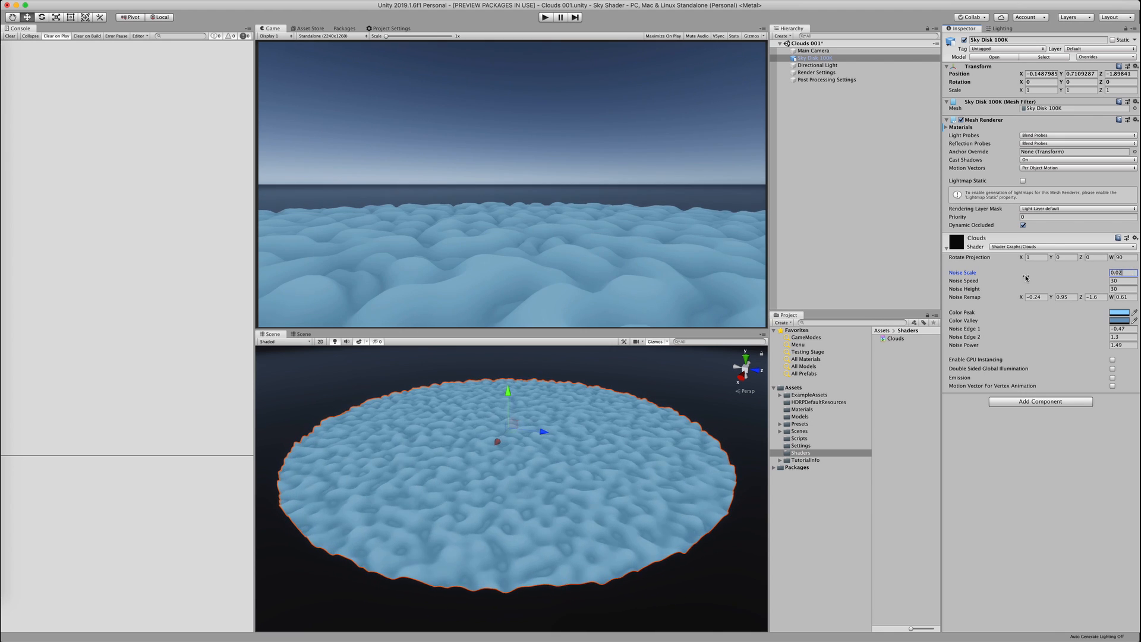
left_click(634, 382)
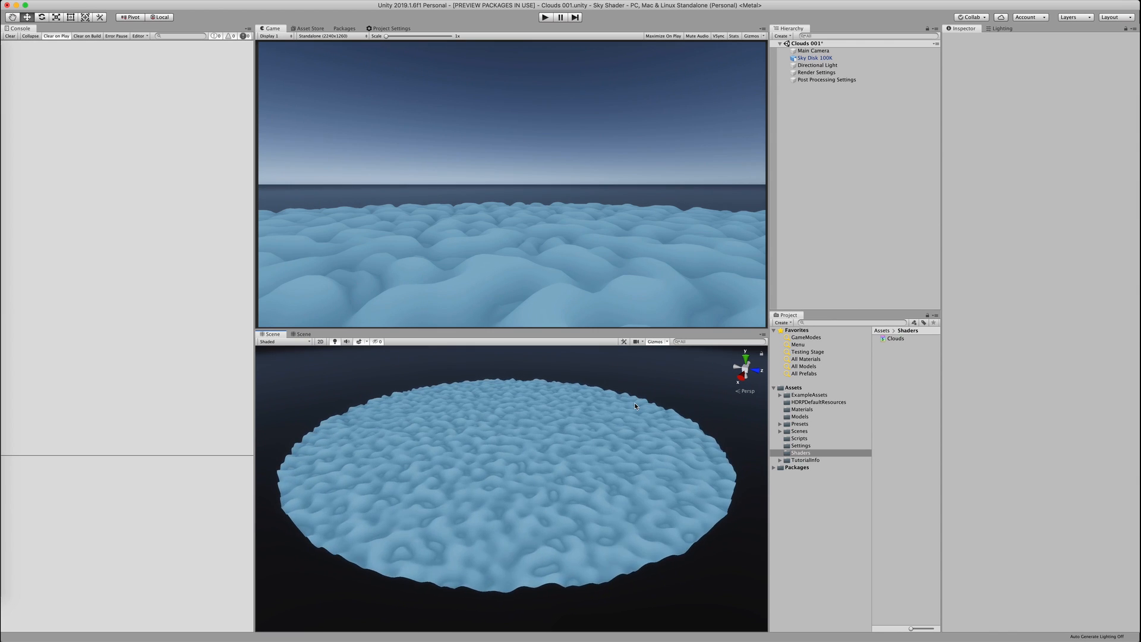
left_click(634, 406)
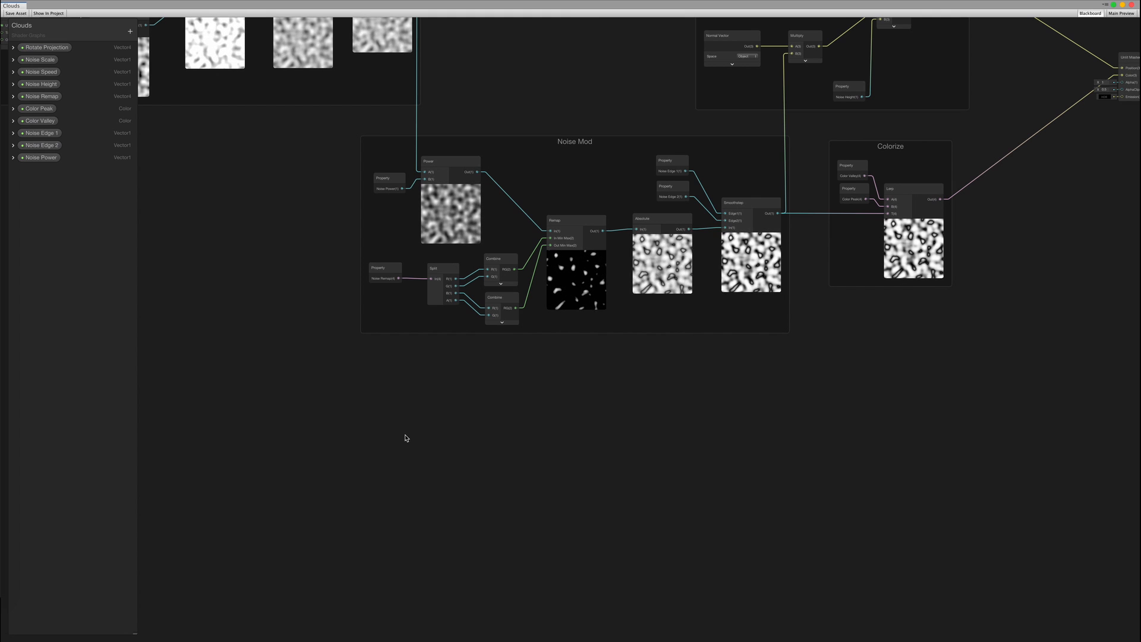
right_click(410, 439)
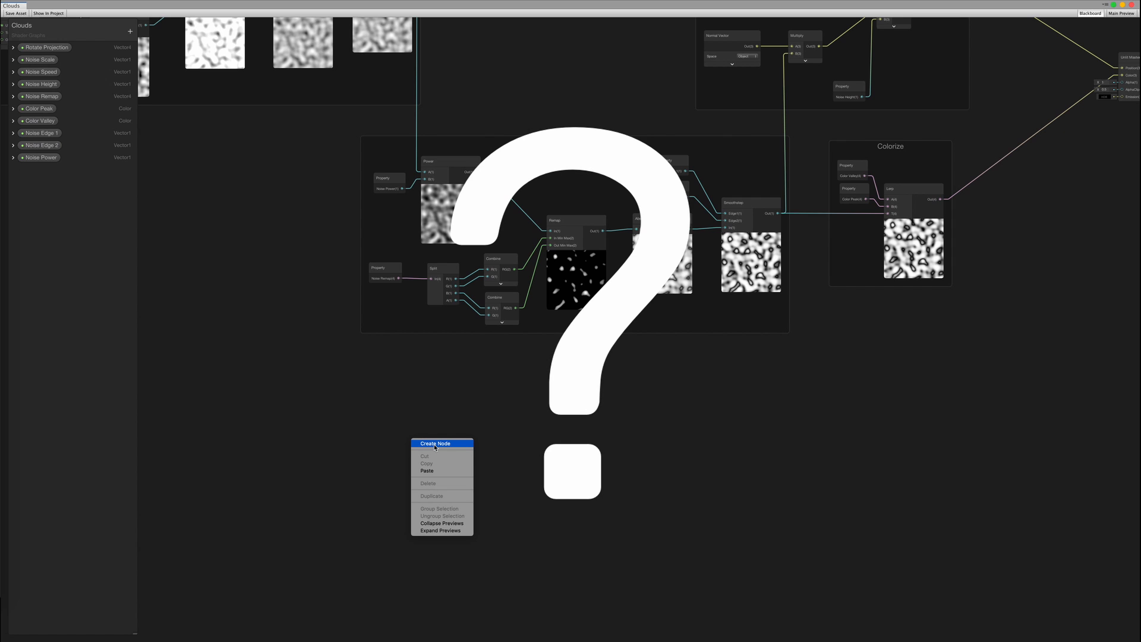
Add a second Gradient Noise node with a scale of 5
left_click(435, 444)
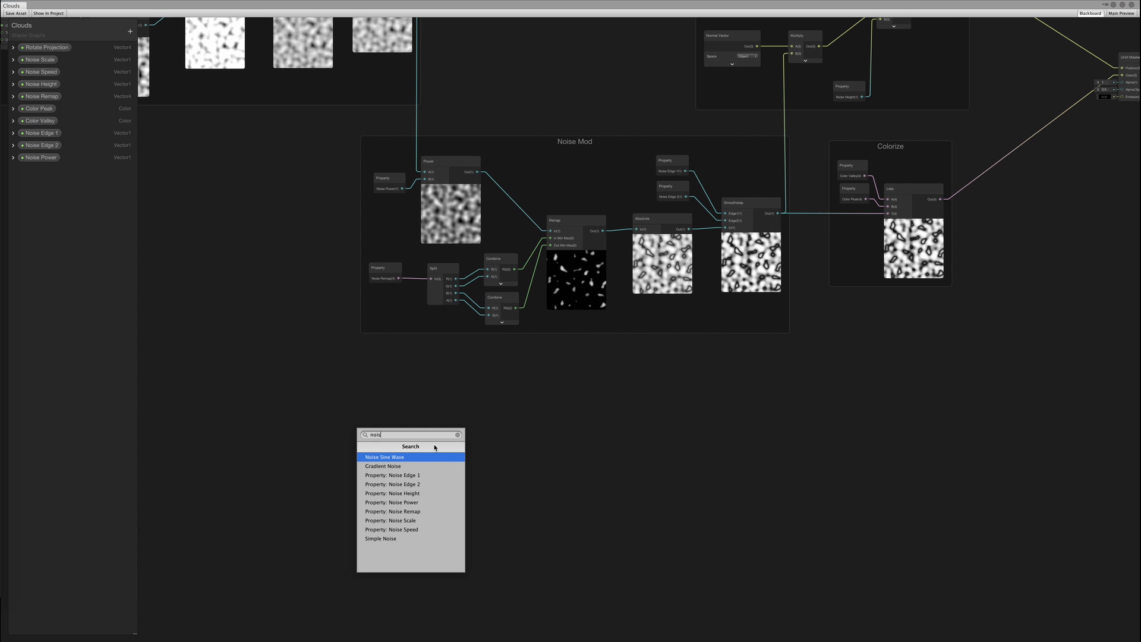
key("Return")
middle_click_drag(440, 395, 483, 410)
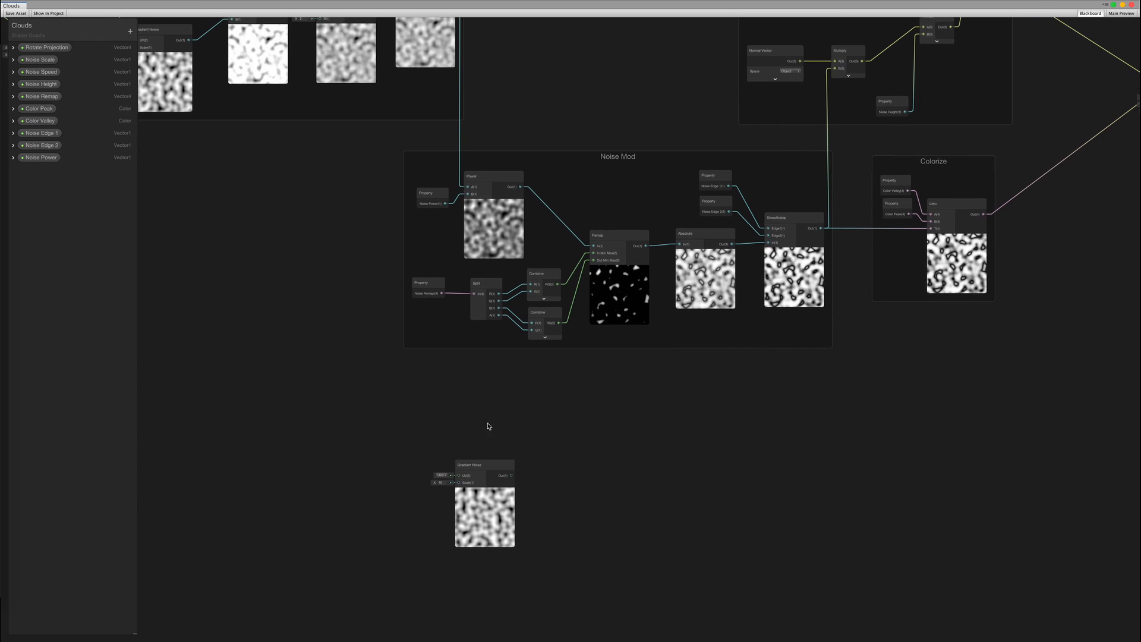
left_click_drag(478, 463, 467, 442)
middle_click_drag(490, 426, 550, 435)
left_click(491, 470)
type("2")
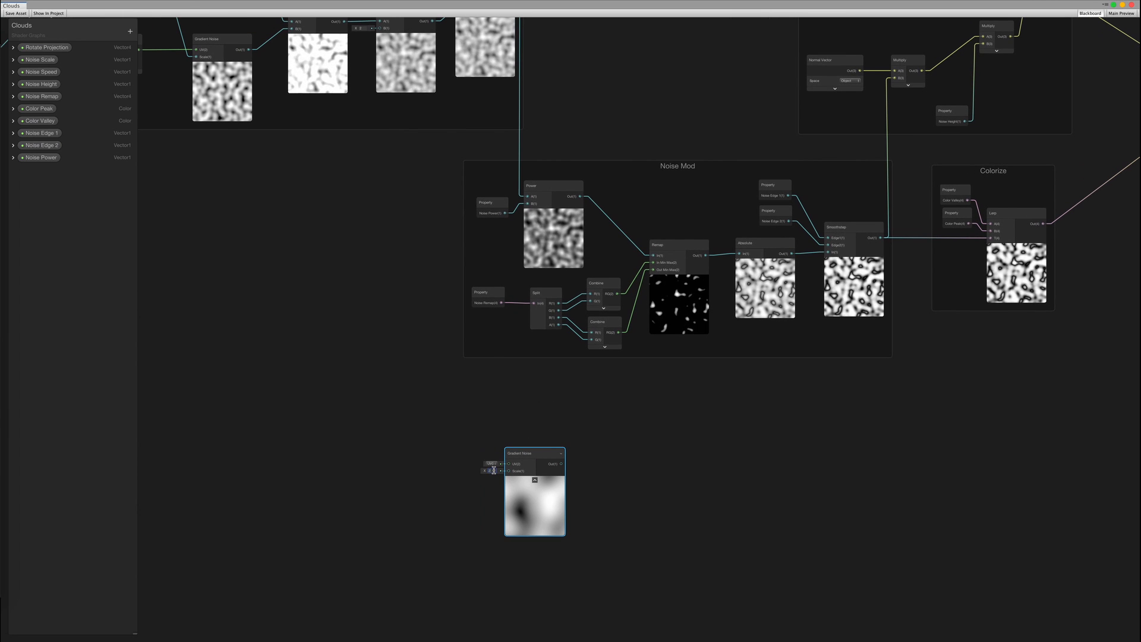
key("BackSpace")
type("5")
left_click(519, 430)
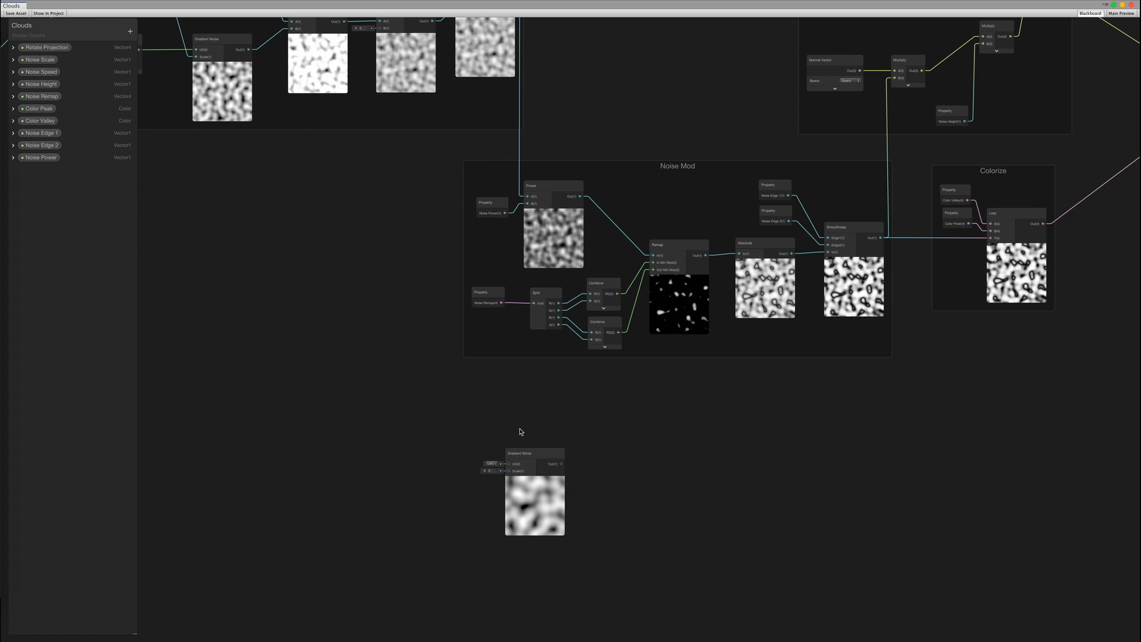
Drive its Scale with a Vector 1 of 5, exposed as the 'Base Scale' property
left_click_drag(508, 471, 464, 537)
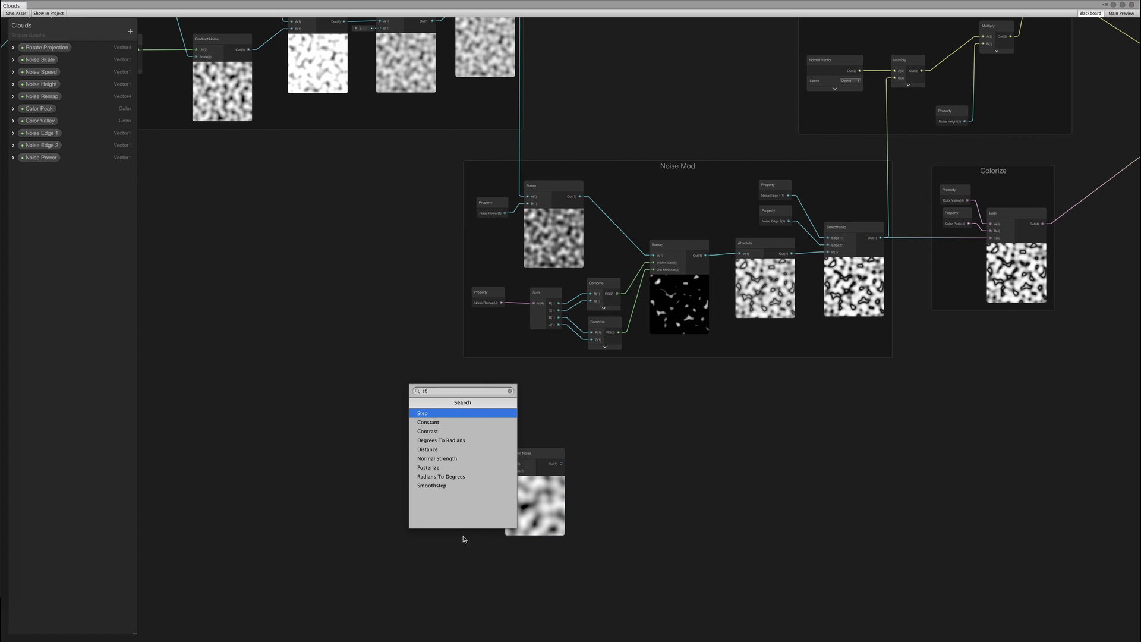
type("vector")
key("Return")
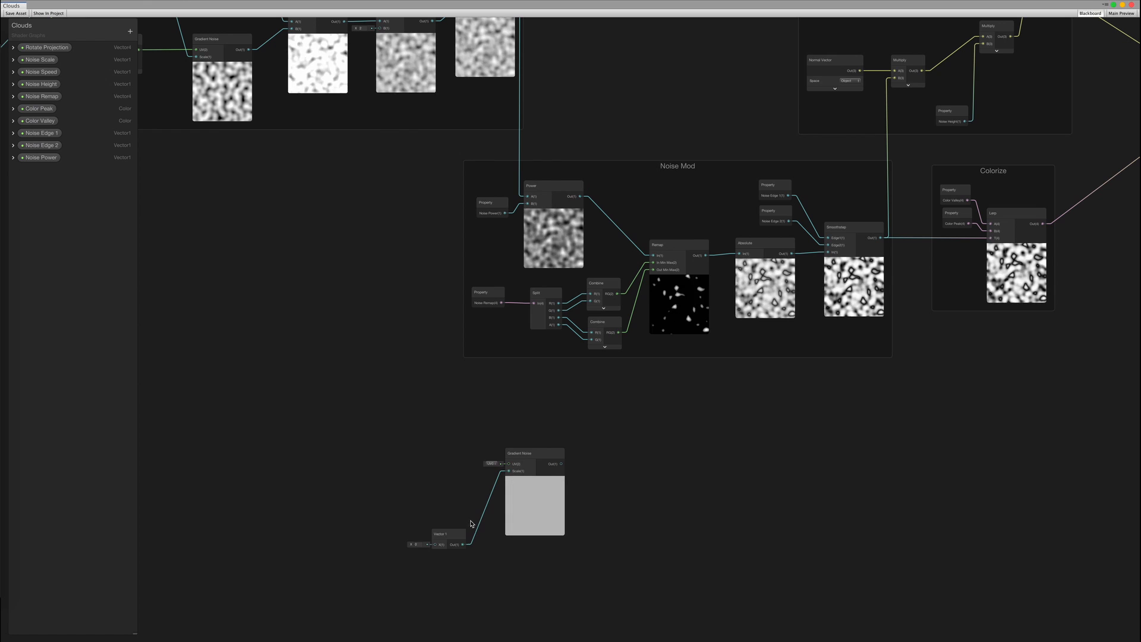
left_click(422, 544)
type("5")
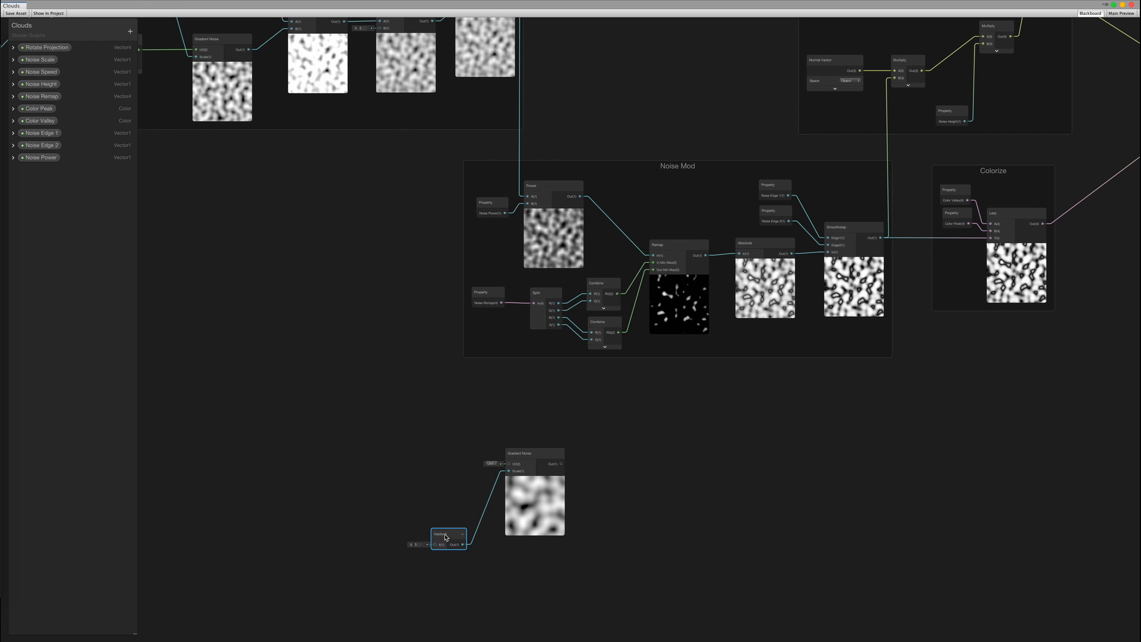
right_click(446, 539)
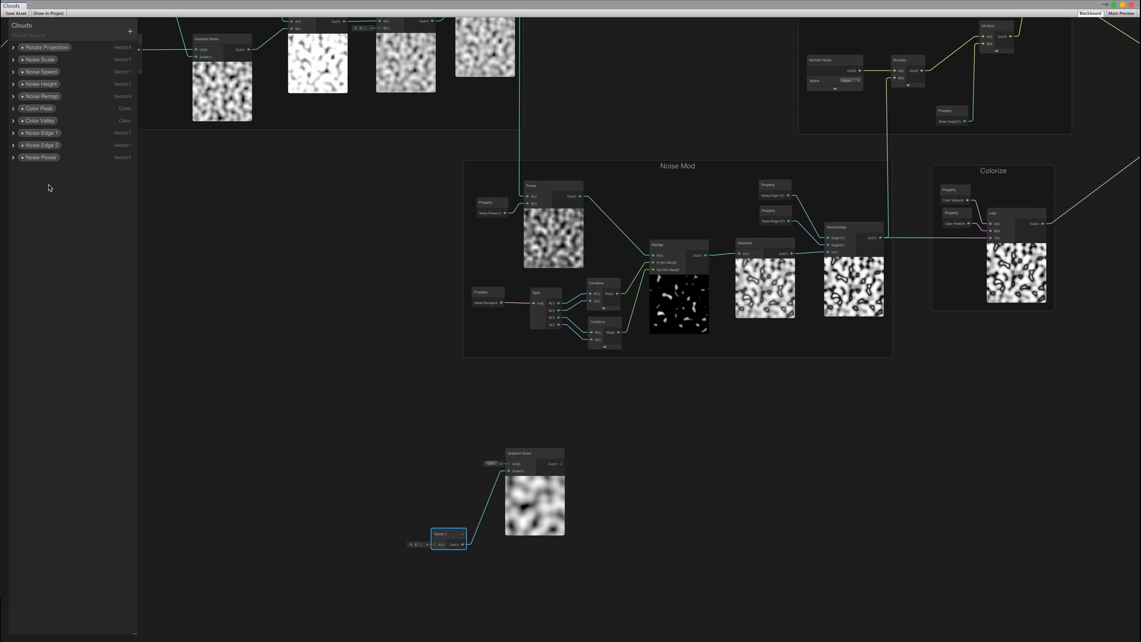
type("Base Strength")
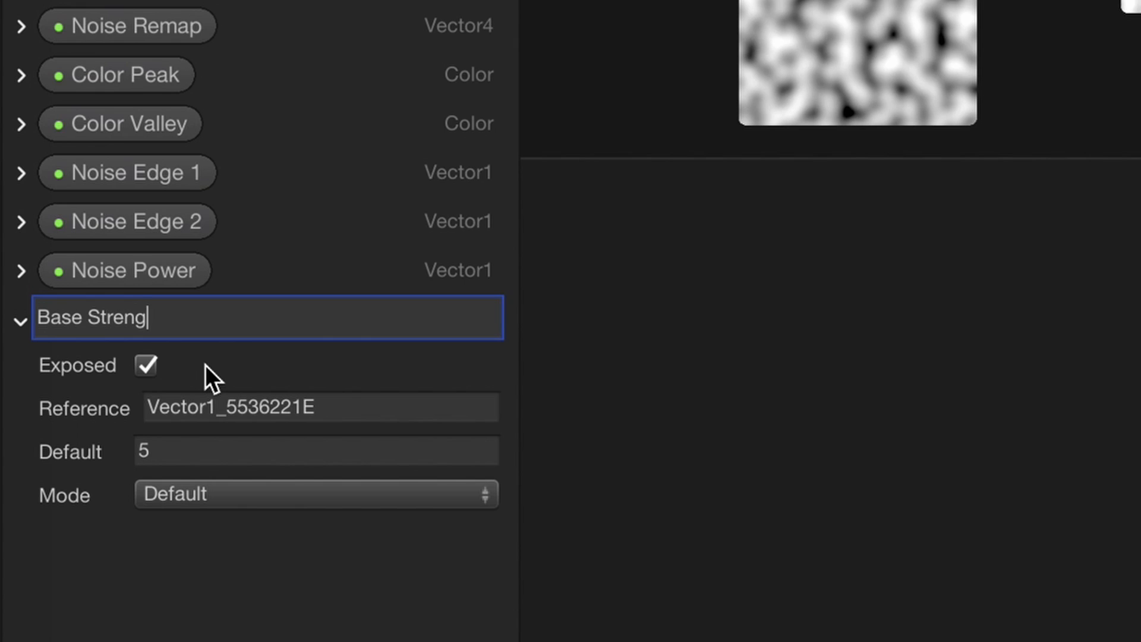
key("BackSpace")
key("BackSpace")
key("BackSpace")
key("BackSpace")
key("BackSpace")
key("BackSpace")
key("BackSpace")
type("cale")
key("Return")
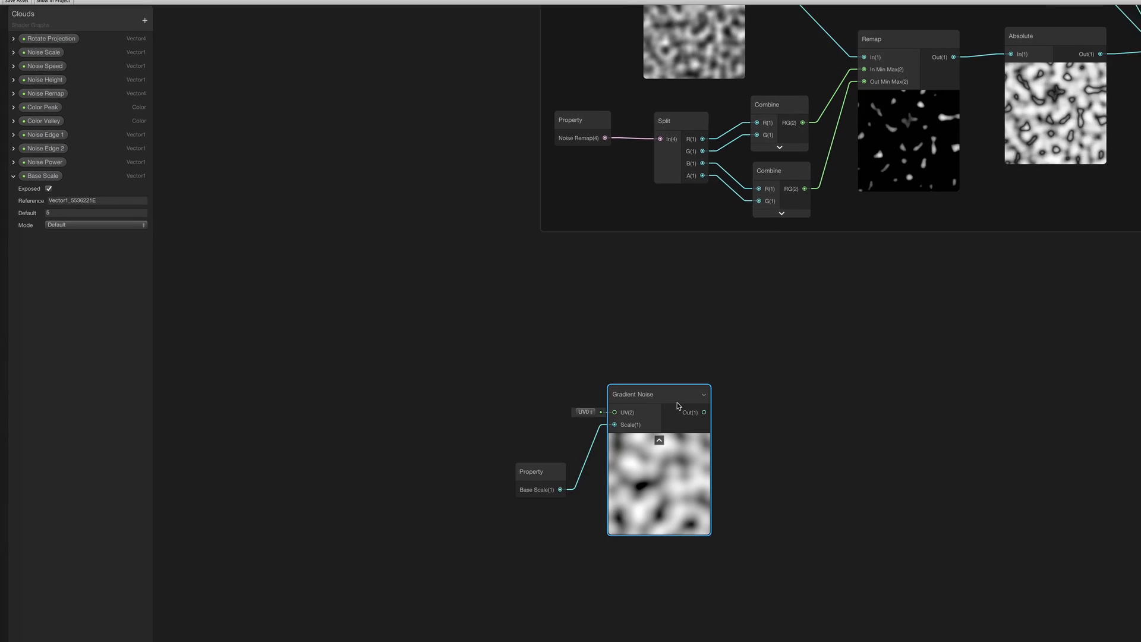
Feed the new noise's UV input from a Tiling And Offset node
left_click_drag(677, 403, 501, 390)
type("tile")
key("Return")
left_click(471, 438)
Move the Projection group lower left and the Time group up, then wire Rotate About Axis into the new Tiling And Offset UV
scroll(481, 352, "down", 5)
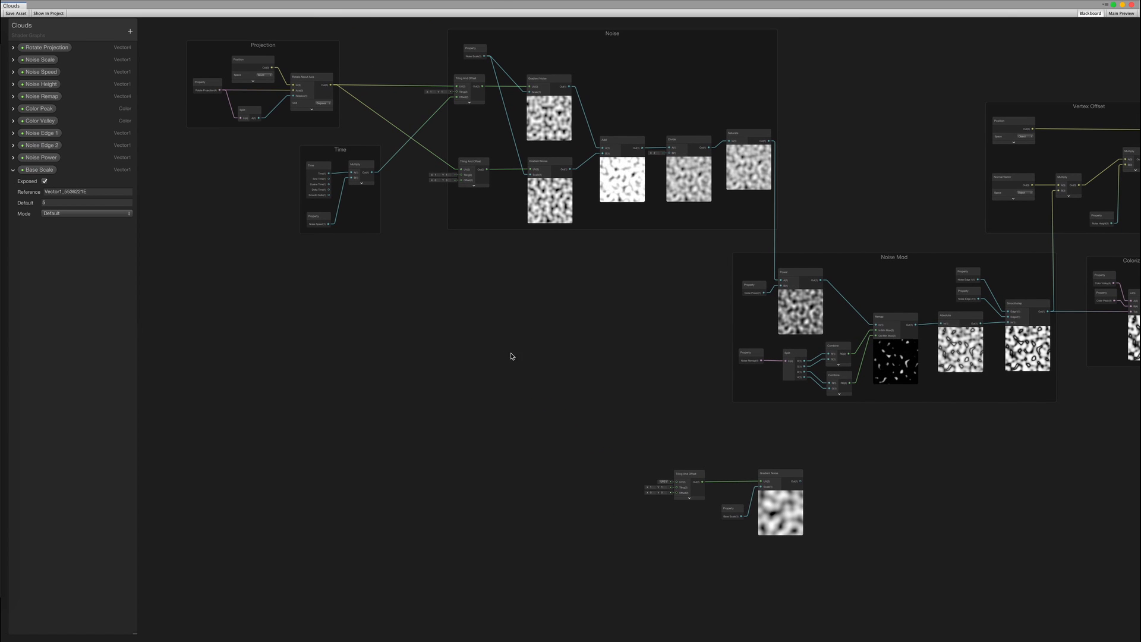
left_click_drag(270, 49, 262, 295)
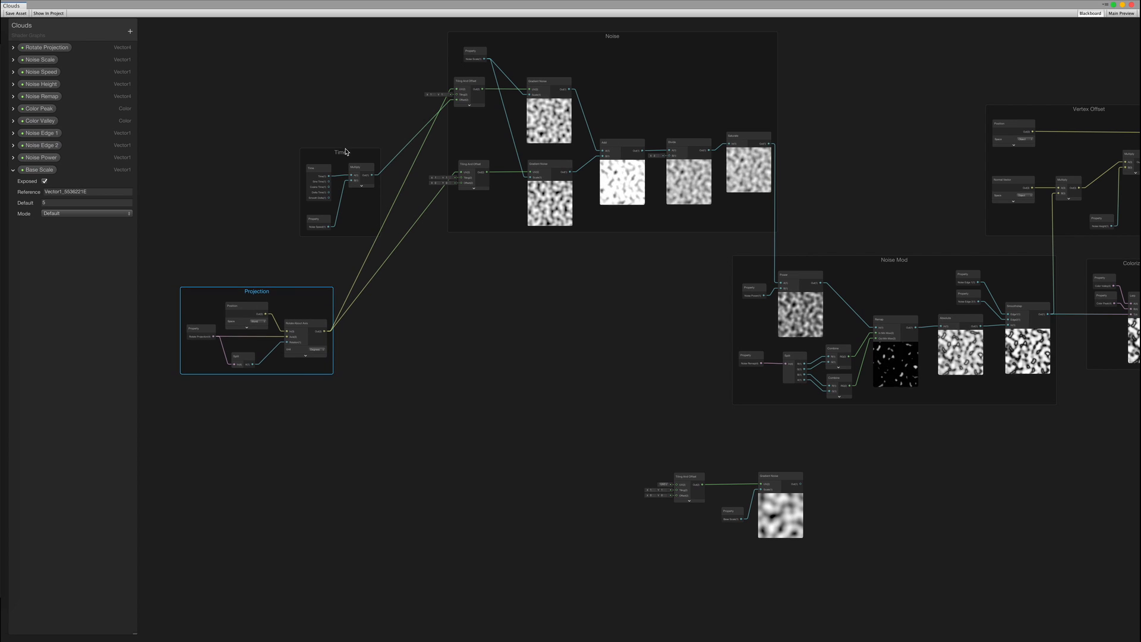
left_click_drag(347, 150, 353, 71)
scroll(350, 349, "up", 2)
left_click_drag(326, 329, 728, 508)
Add a Multiply node feeding the lower Tiling And Offset's Offset input
middle_click_drag(678, 397, 503, 163)
scroll(532, 277, "up", 4)
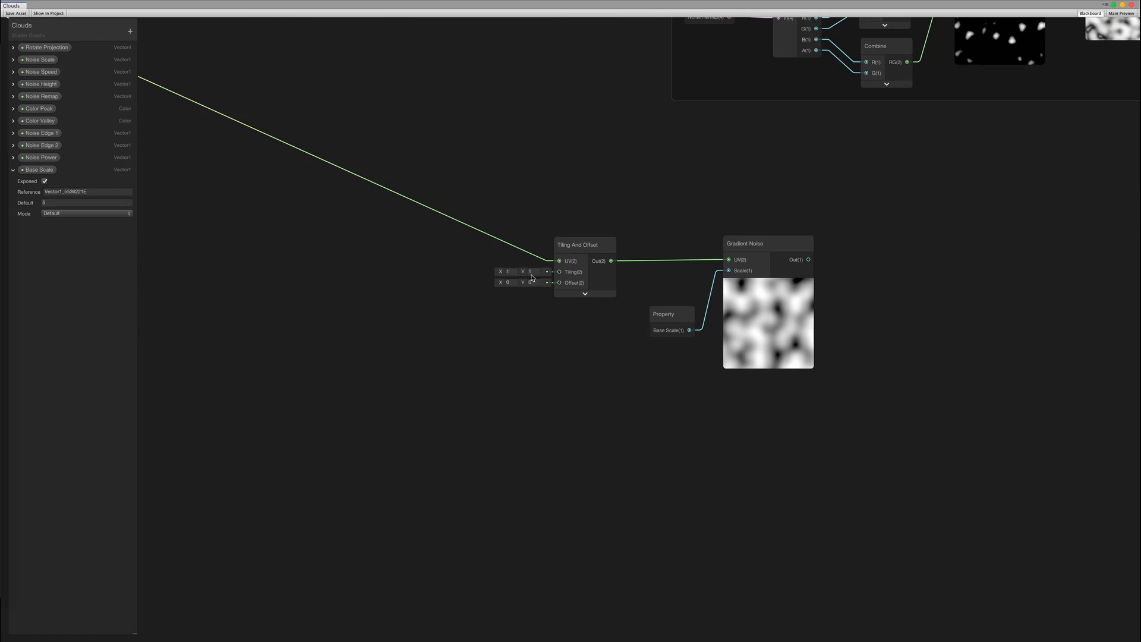
scroll(561, 378, "down", 3)
middle_click_drag(458, 234, 550, 318)
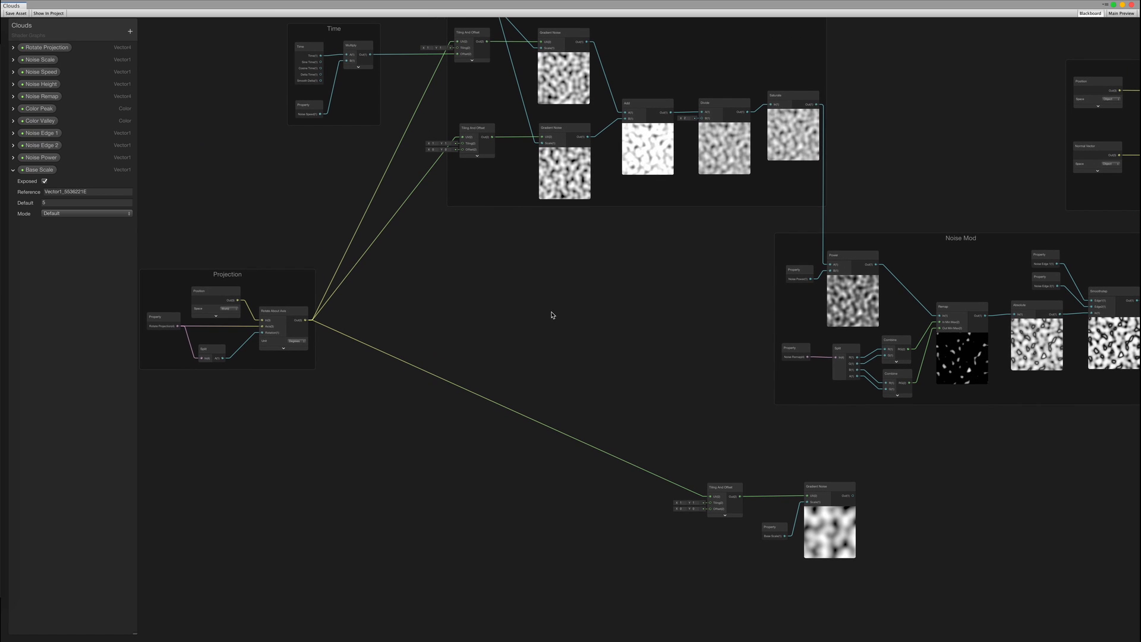
middle_click_drag(590, 365, 532, 216)
scroll(606, 349, "up", 3)
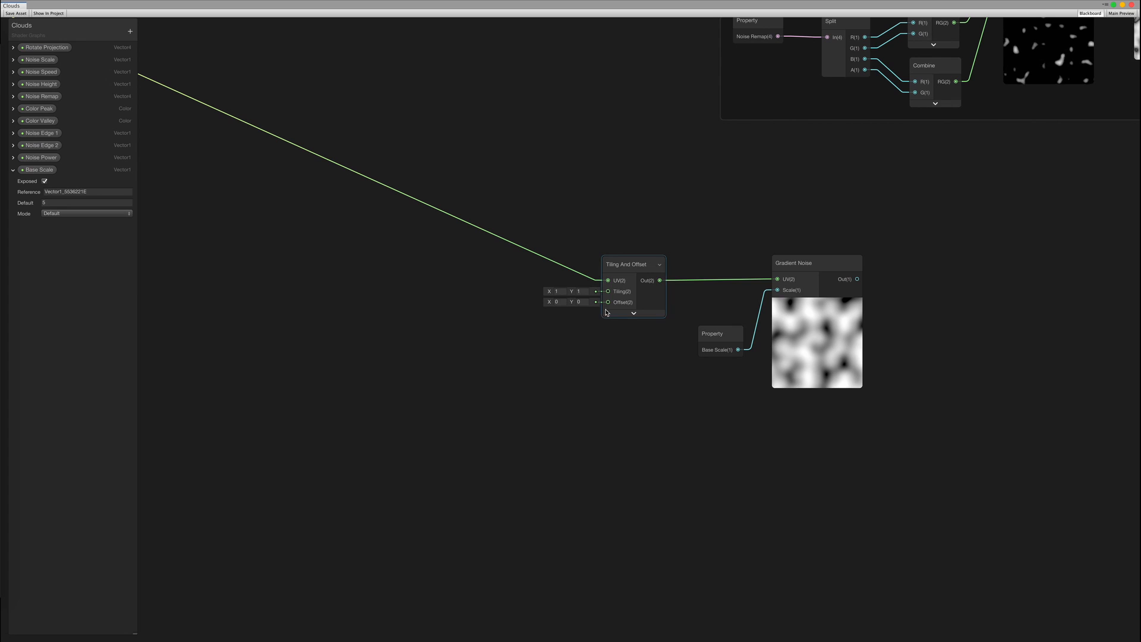
left_click_drag(511, 375, 511, 376)
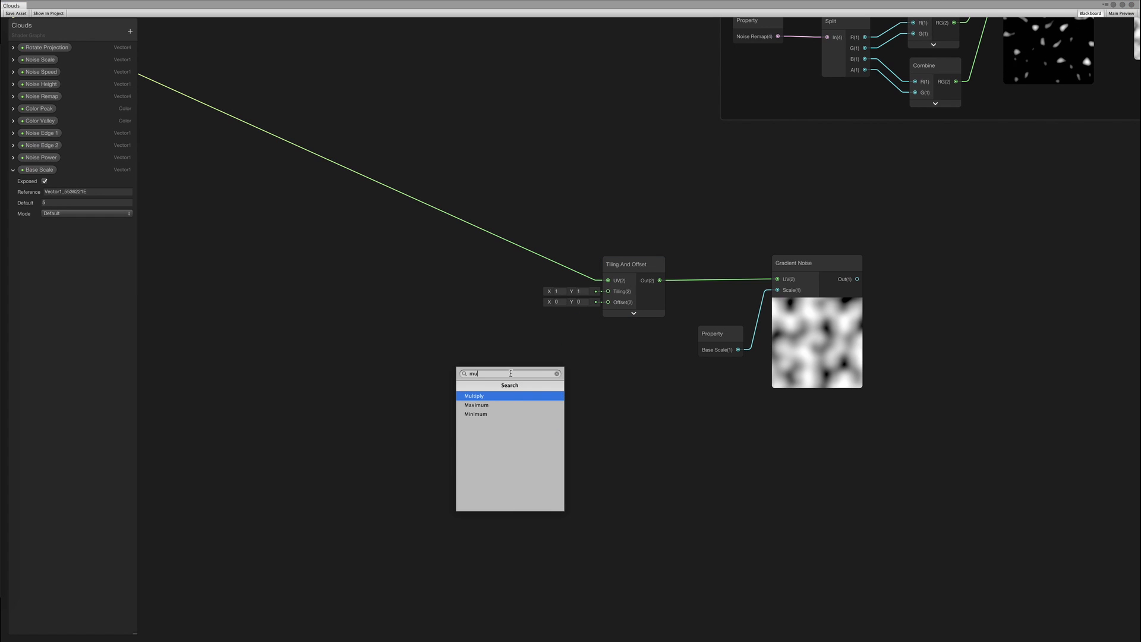
key("Return")
Connect the Time output to the new Multiply's A input
middle_click_drag(478, 300, 702, 459)
scroll(702, 459, "down", 3)
middle_click_drag(479, 259, 487, 431)
left_click_drag(346, 113, 716, 586)
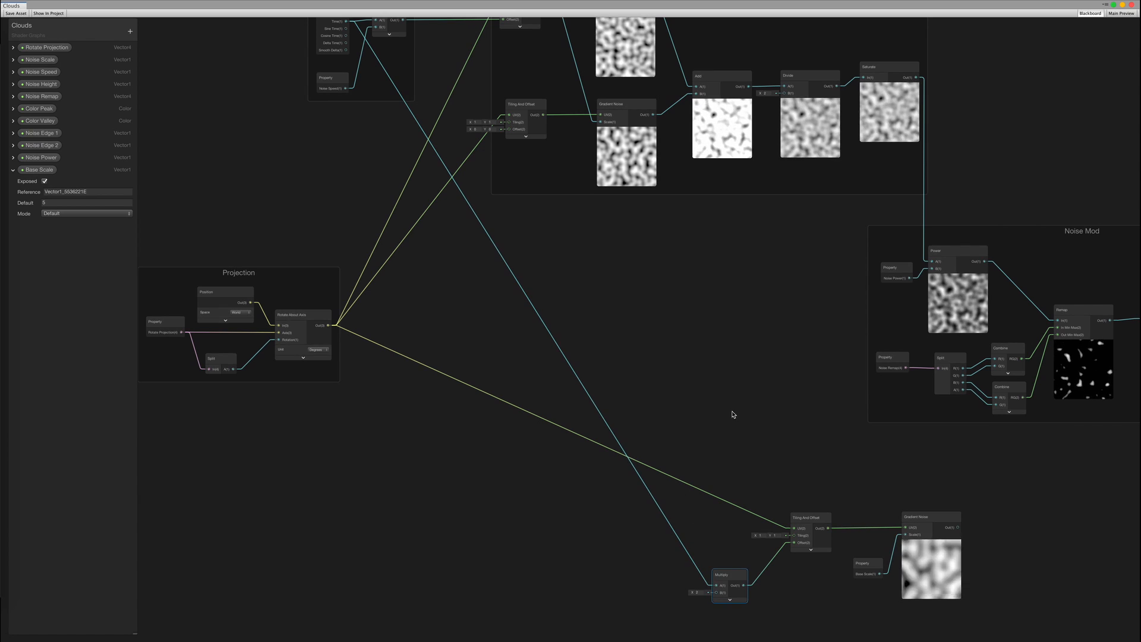
Move the Time group to the middle of the graph
middle_click_drag(733, 413, 612, 390)
scroll(407, 260, "down", 1)
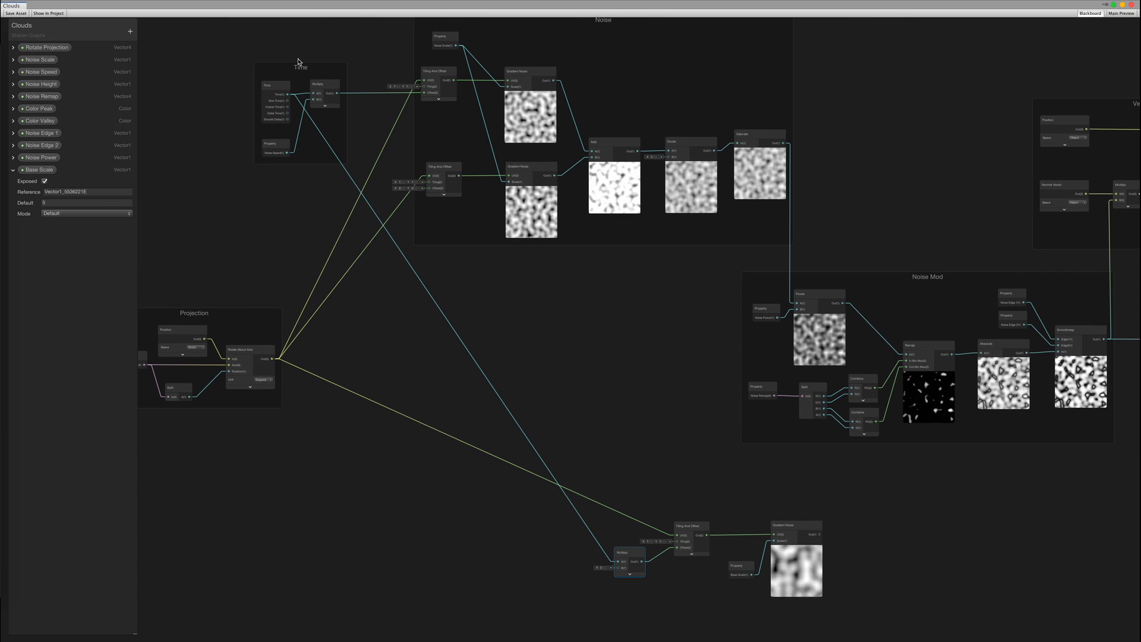
left_click_drag(300, 74, 373, 290)
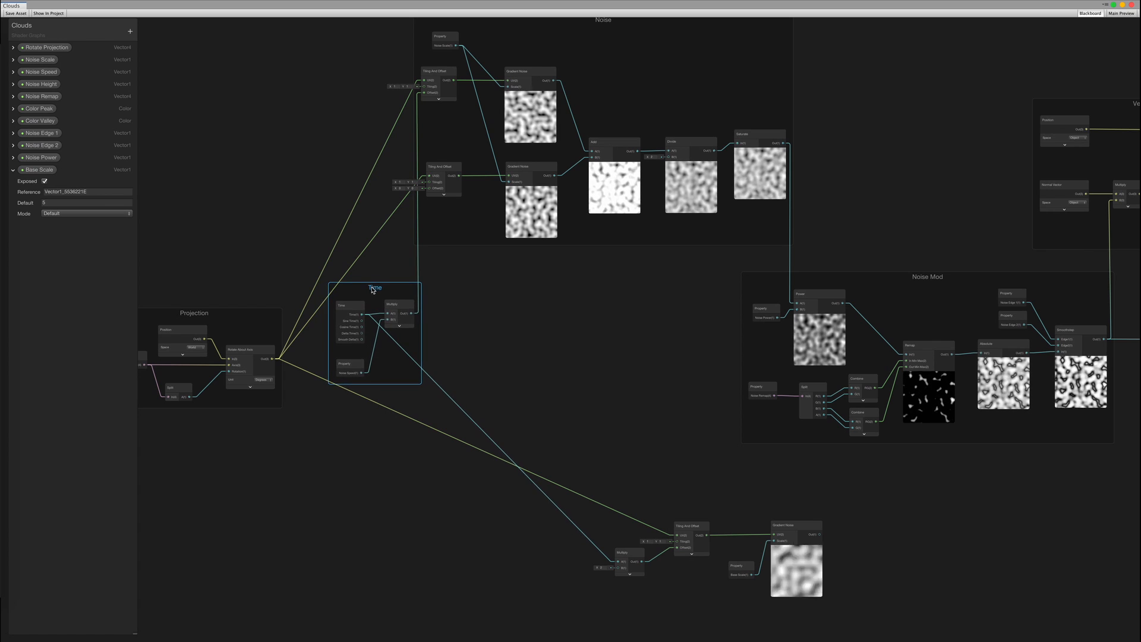
left_click(484, 352)
middle_click_drag(511, 416, 470, 277)
middle_click_drag(537, 302, 579, 413)
scroll(580, 413, "up", 1)
middle_click_drag(496, 345, 583, 426)
Remove the Time group's Multiply node from the group and place it beside the first Tiling And Offset
left_click(457, 342)
right_click(456, 342)
left_click(488, 449)
left_click(502, 323)
left_click_drag(465, 339, 446, 88)
left_click(478, 312)
middle_click_drag(478, 314, 519, 316)
left_click_drag(447, 326, 428, 321)
Remove the Noise Speed node from the Time group and place it beside the Multiply
left_click(425, 406)
right_click(426, 407)
left_click(456, 501)
left_click_drag(432, 406, 422, 106)
left_click_drag(433, 333, 423, 494)
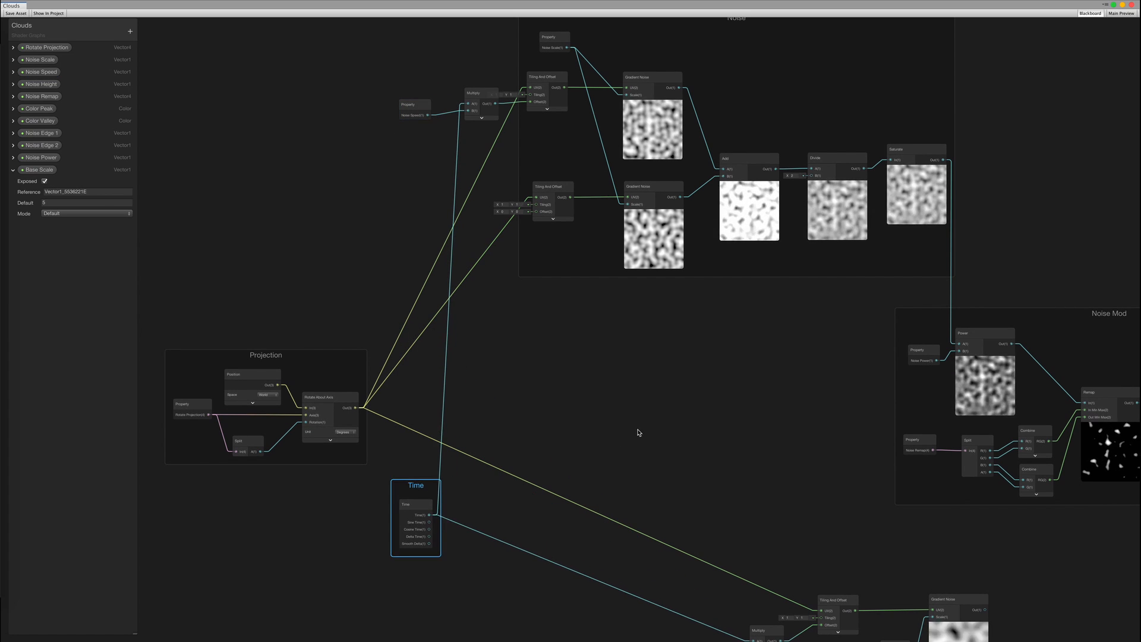
Lower the Time group level with the new Multiply node
scroll(487, 516, "up", 1)
middle_click_drag(483, 518, 443, 396)
scroll(444, 396, "up", 1)
left_click_drag(365, 361, 377, 521)
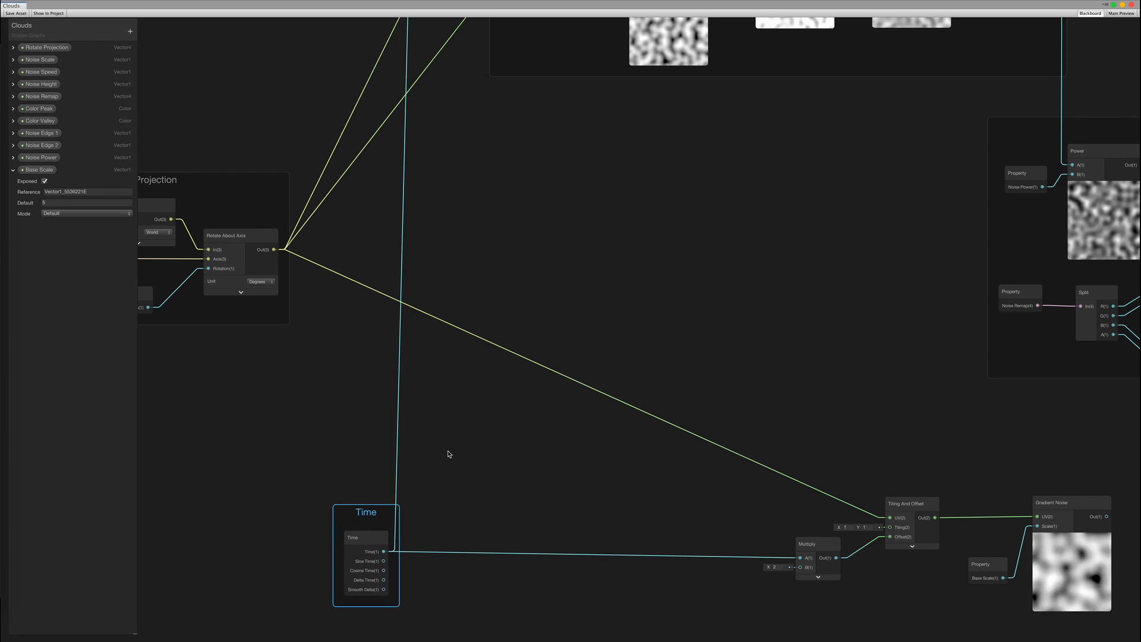
left_click(443, 415)
scroll(432, 367, "down", 3)
middle_click_drag(432, 367, 289, 299)
scroll(562, 423, "up", 3)
left_click_drag(514, 428, 497, 453)
Feed Multiply B a Vector 1 node converted to an exposed property named Base Speed, default 0.2
type("ve")
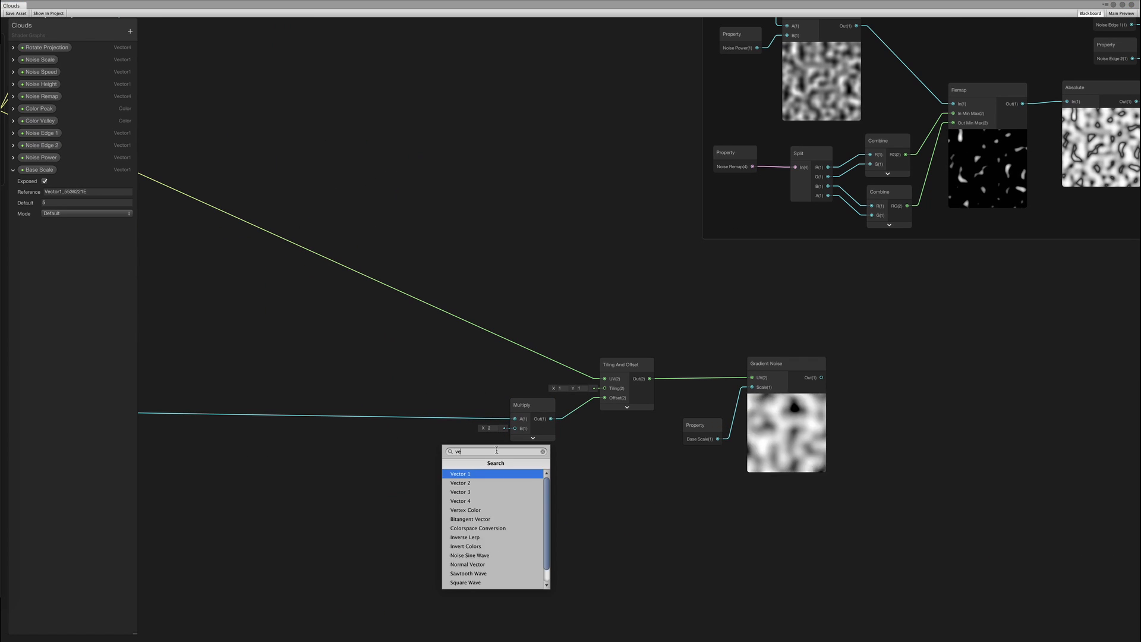
key("Return")
type("1")
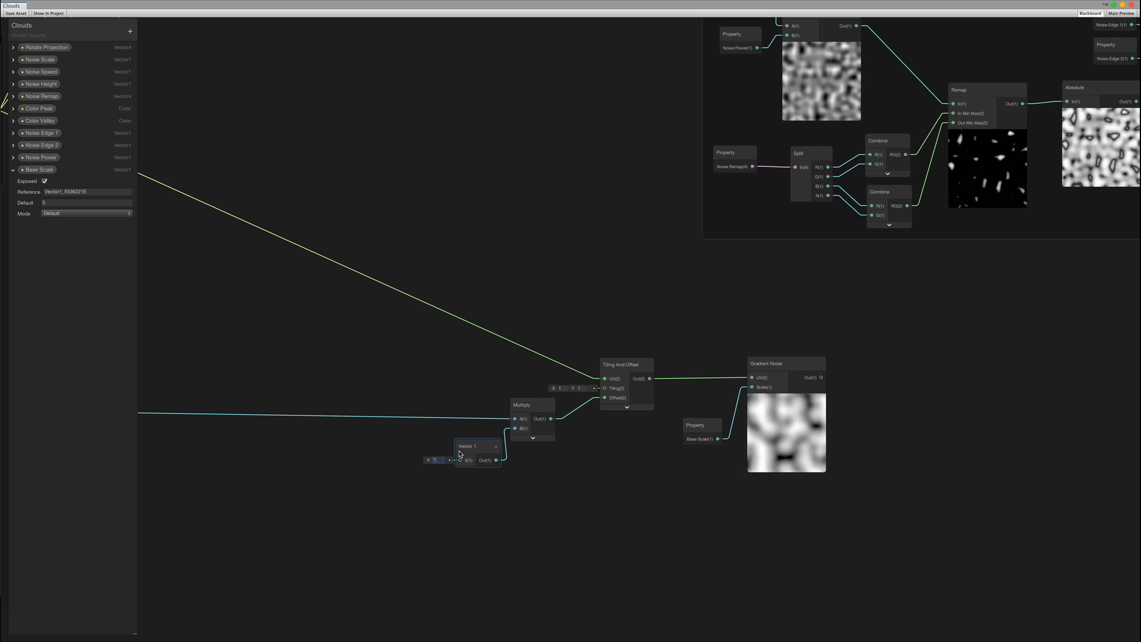
right_click(470, 454)
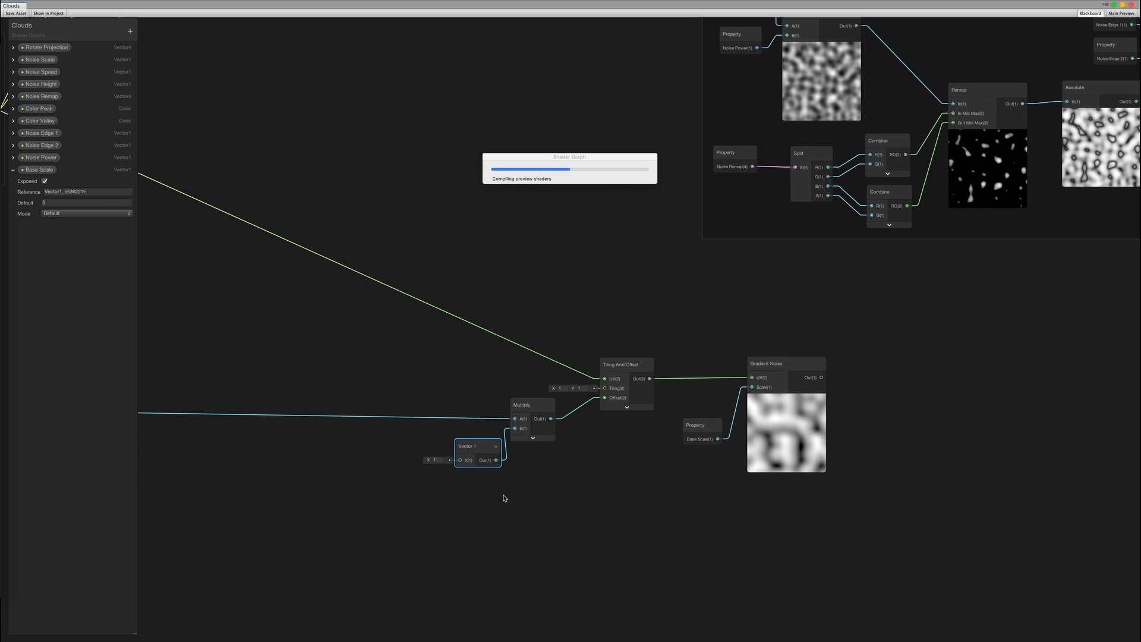
double_click(37, 225)
type("Bas")
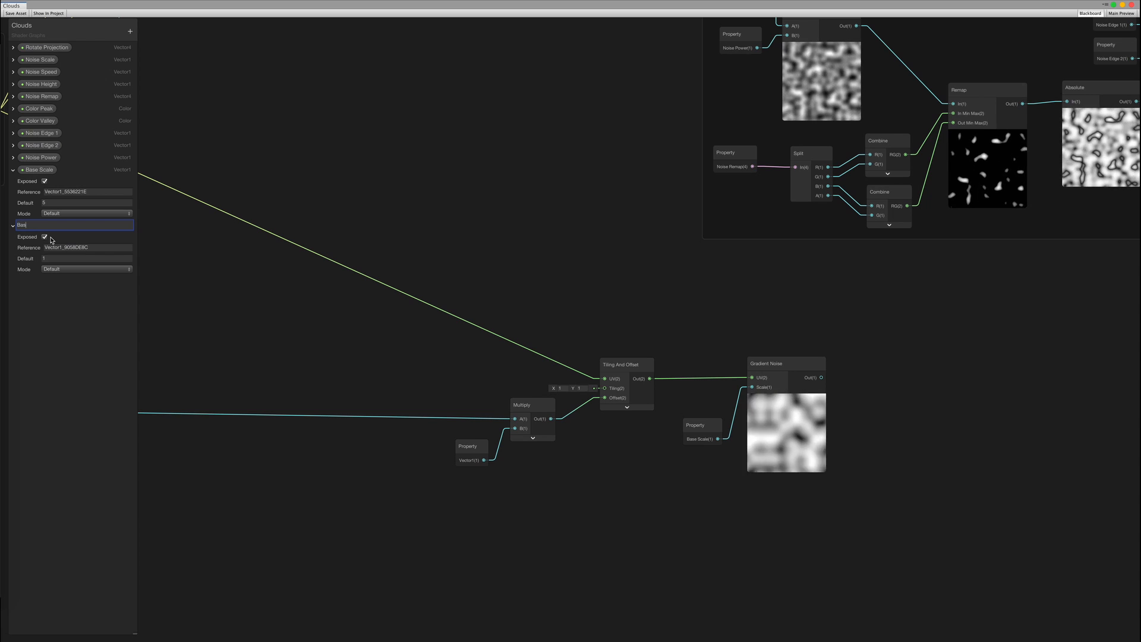
type("e Speed")
key("Return")
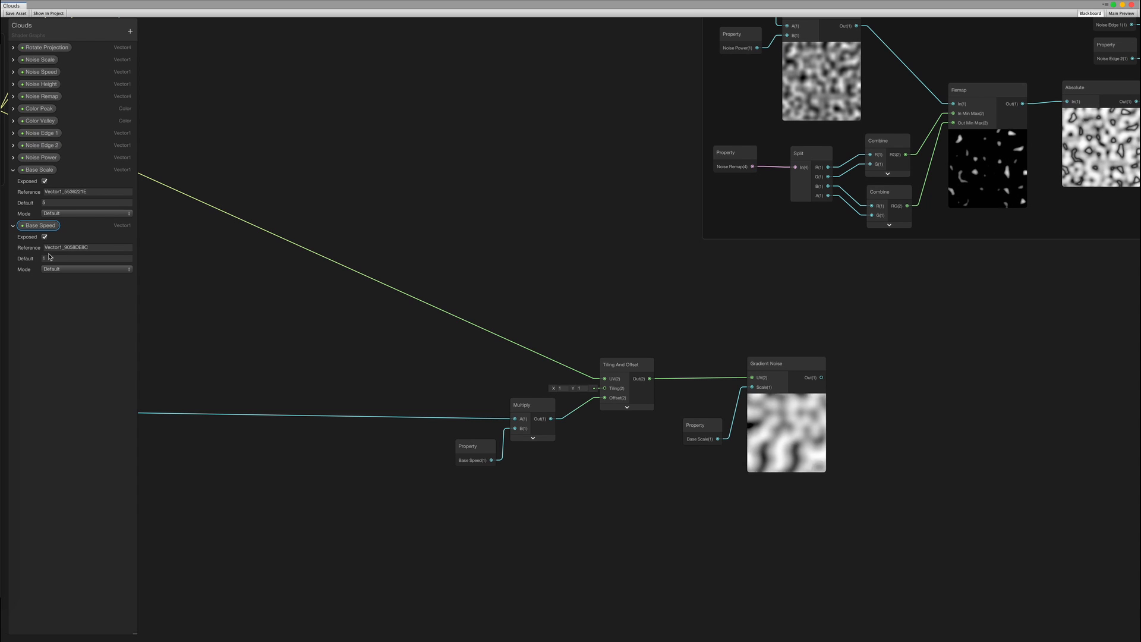
left_click(49, 258)
type("0.2")
key("Return")
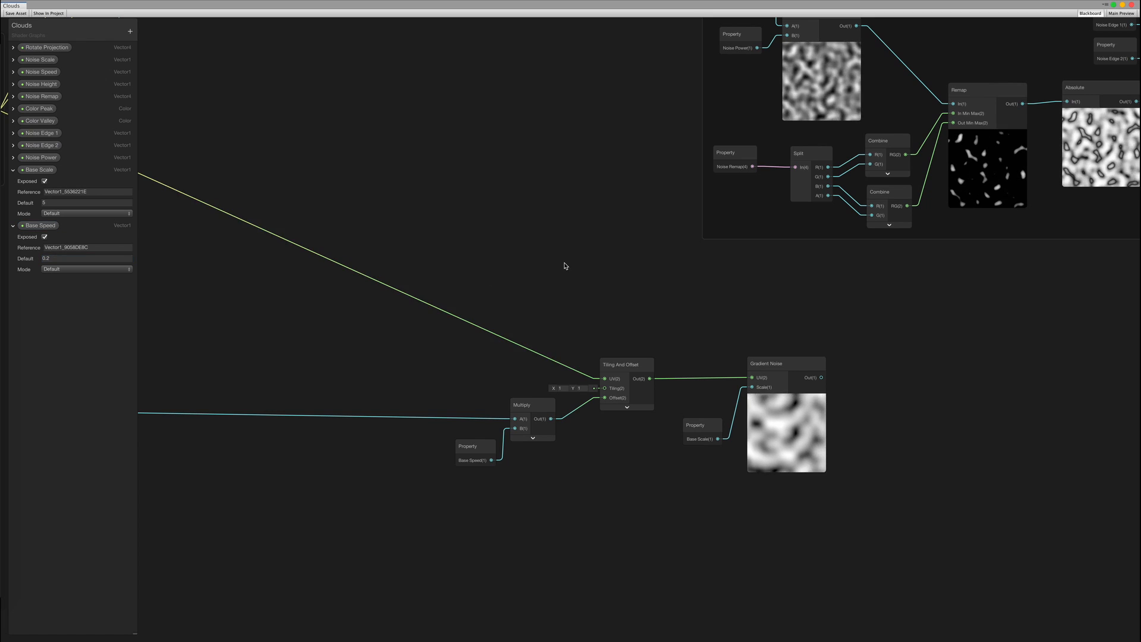
middle_click_drag(759, 319, 525, 379)
Zoom out and move the Tiling and Gradient Noise nodes to the right
scroll(525, 380, "down", 1)
middle_click_drag(654, 392, 483, 378)
scroll(475, 380, "up", 1)
mouse_move(443, 420)
middle_mouse_down()
mouse_move(456, 381)
mouse_move(437, 401)
middle_mouse_up()
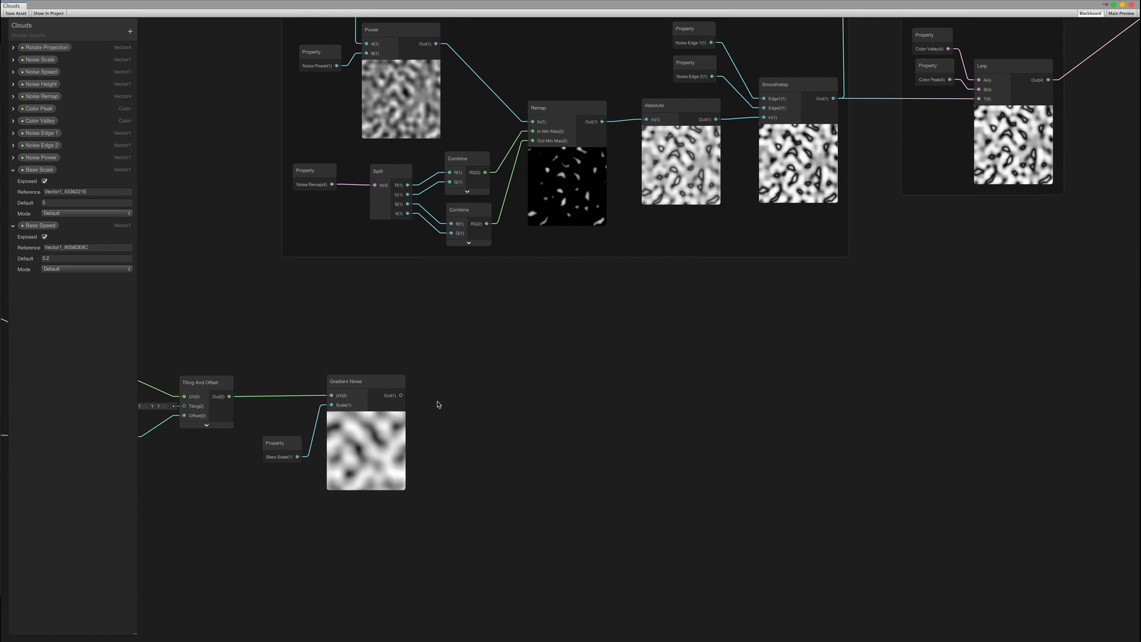
scroll(440, 413, "down", 1)
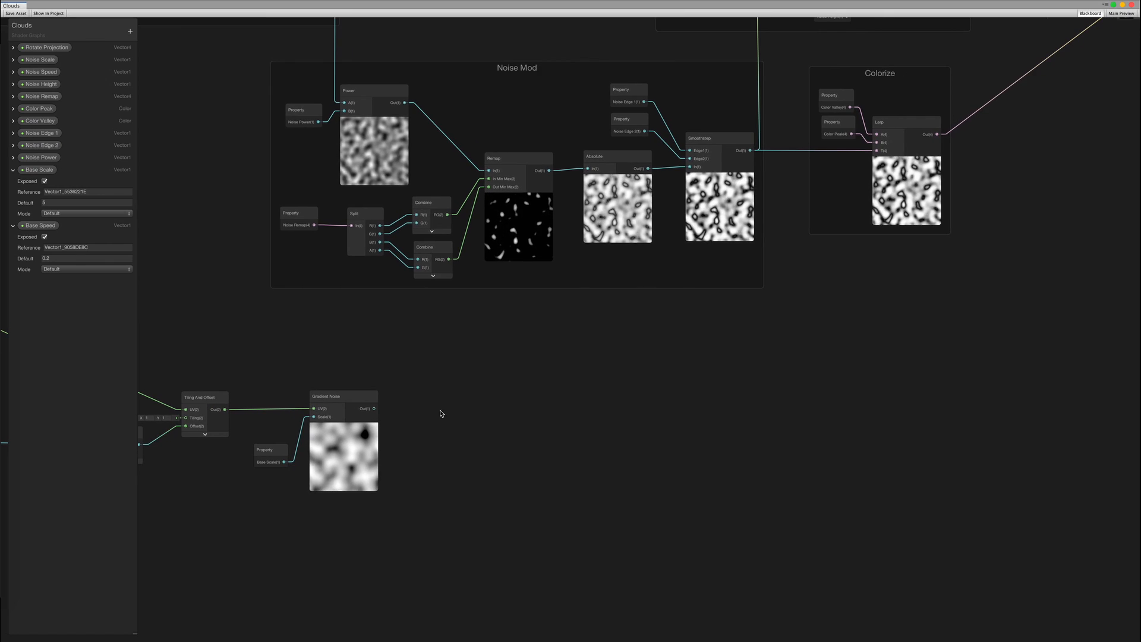
middle_click_drag(777, 333, 659, 395)
scroll(659, 395, "down", 5)
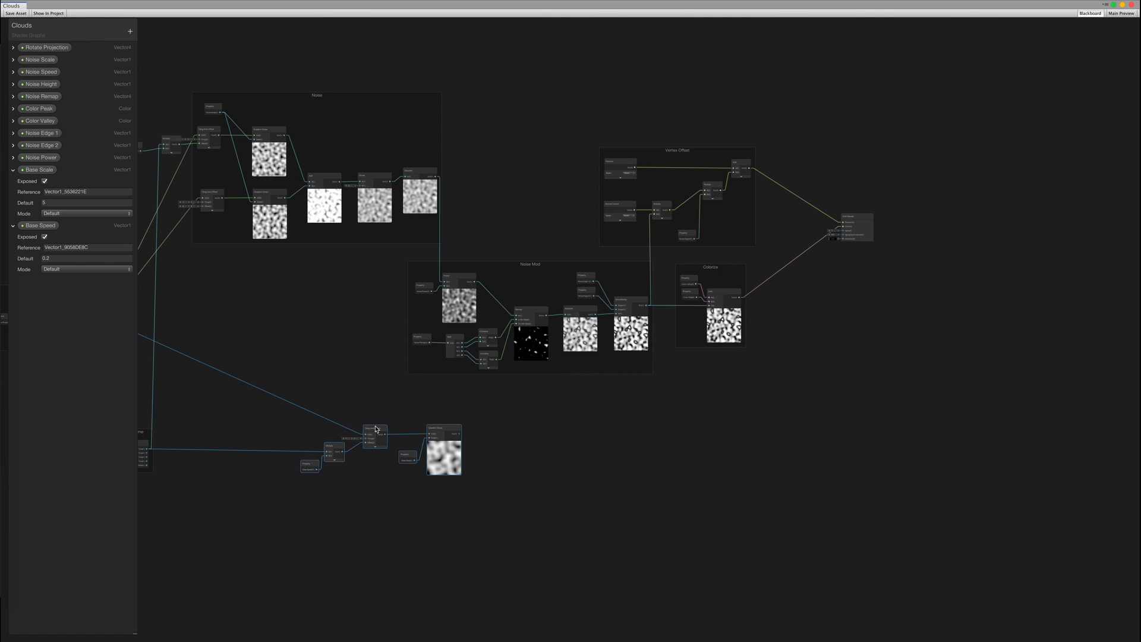
left_click_drag(376, 429, 493, 430)
Shift the Vertex Offset, Colorize and Unlit Master nodes further right
middle_click_drag(675, 413, 466, 416)
scroll(499, 409, "up", 1)
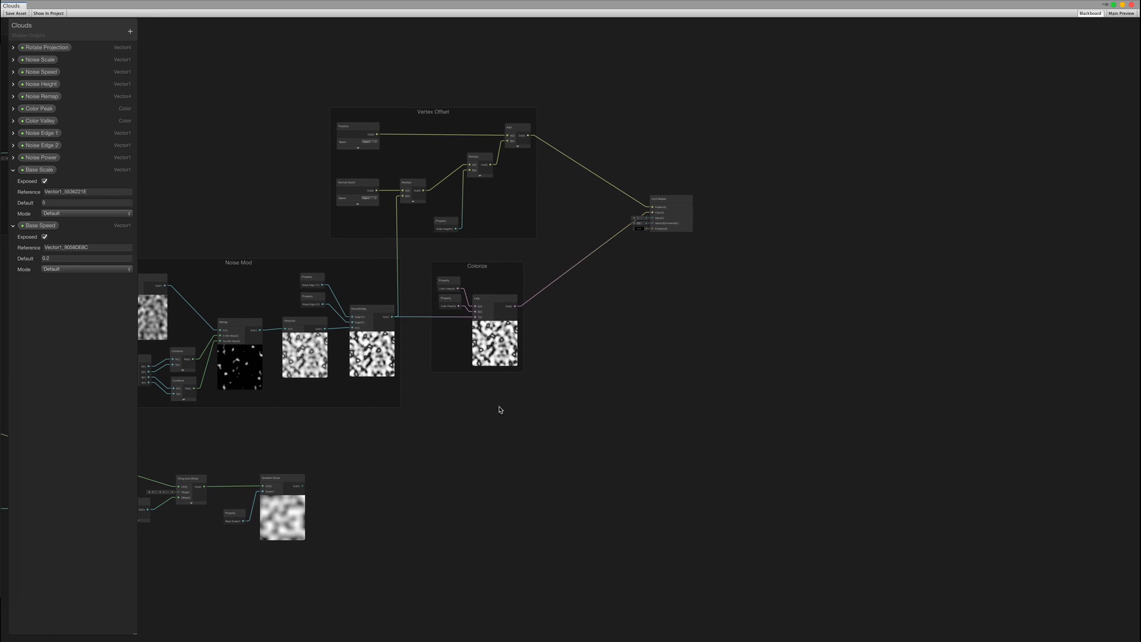
left_click_drag(485, 268, 797, 275)
left_click(718, 367)
middle_click_drag(438, 404, 614, 270)
scroll(553, 319, "up", 4)
scroll(560, 309, "down", 1)
middle_click_drag(548, 245, 563, 306)
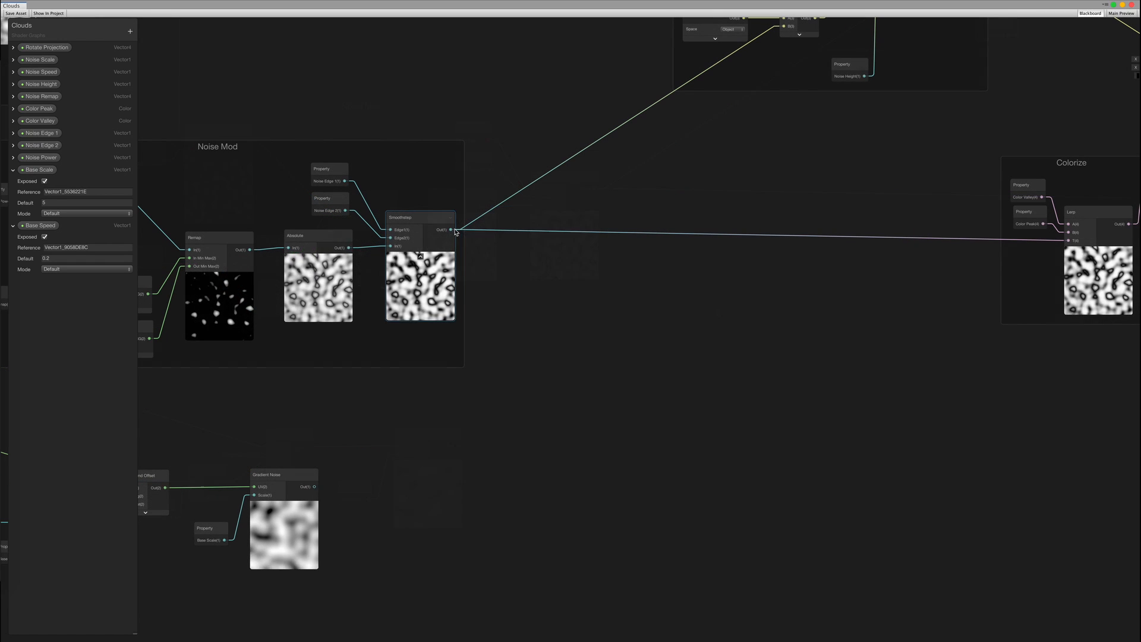
Create an Add node summing the Smoothstep output and the second Gradient Noise output
left_click_drag(451, 229, 545, 306)
type("add")
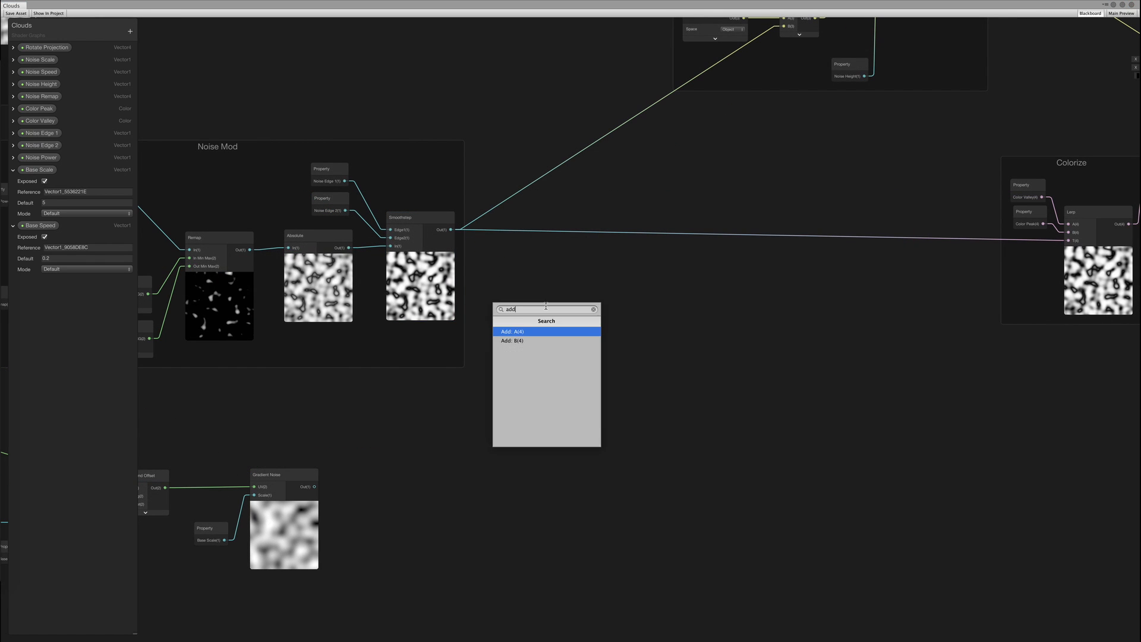
key("Return")
left_click_drag(314, 487, 546, 327)
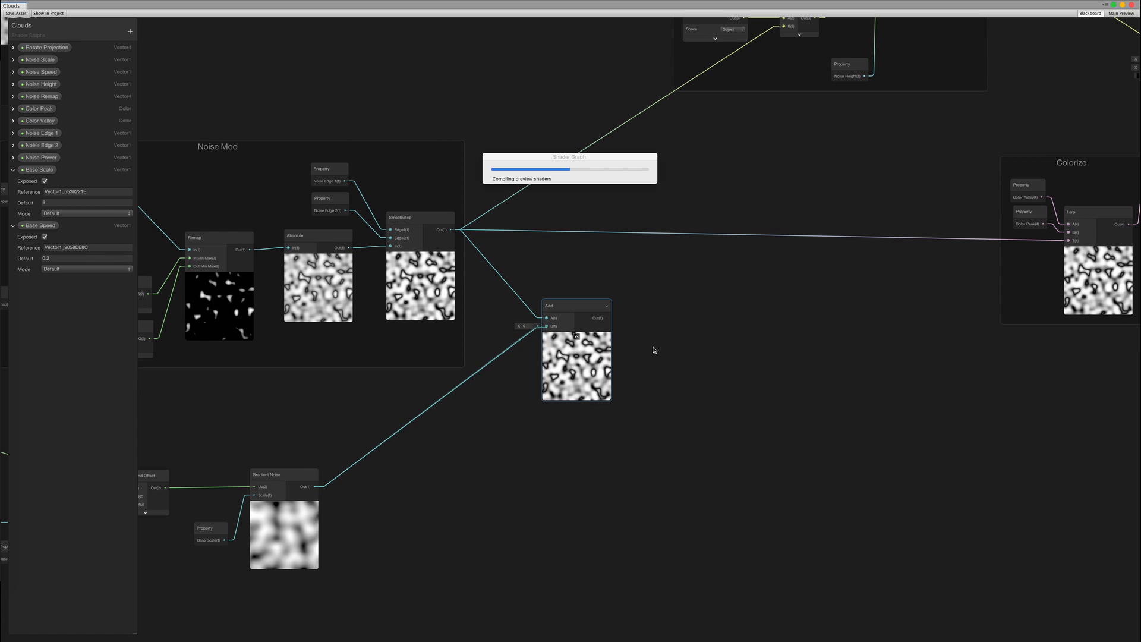
Wire the Add result into the Colorize Lerp's T and the vertex offset Multiply
middle_click_drag(706, 303, 402, 413)
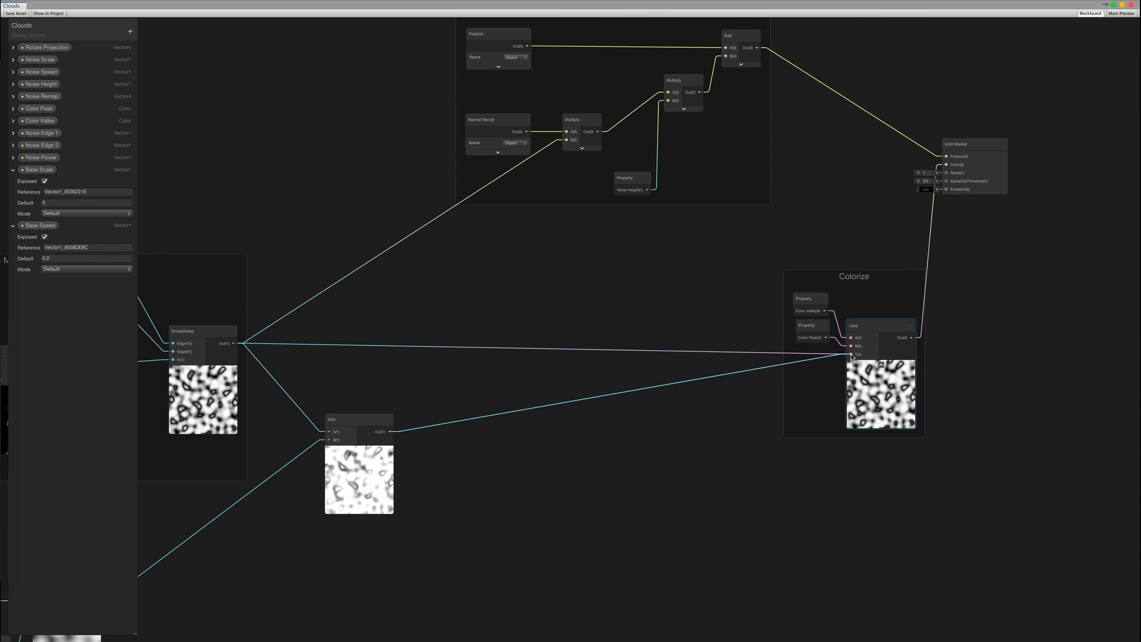
left_click_drag(390, 438, 389, 433)
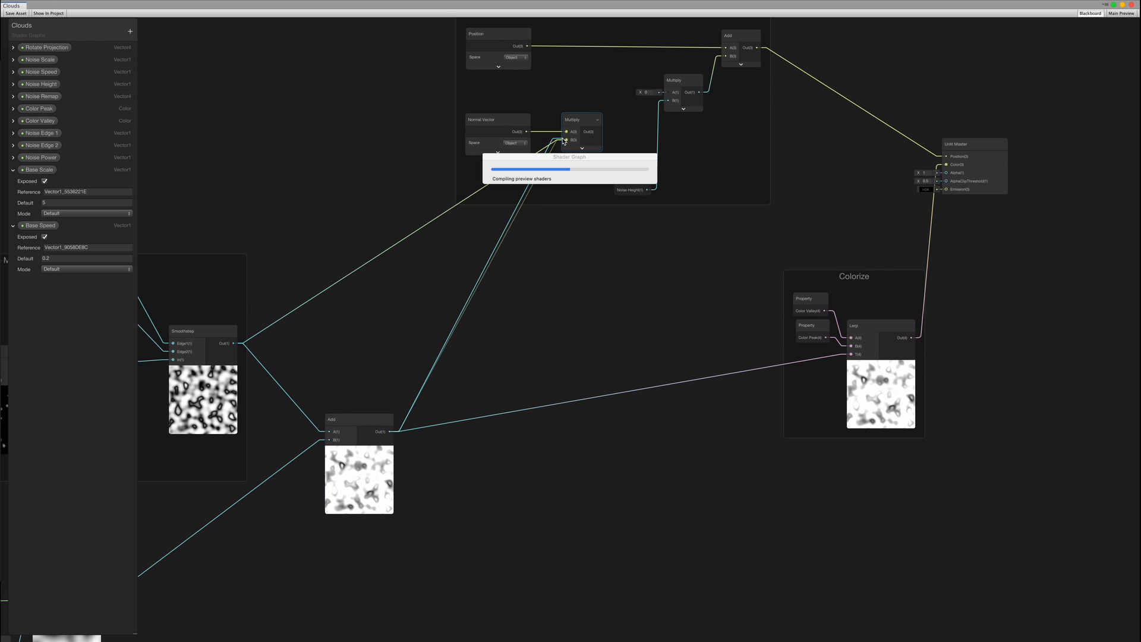
left_click_drag(564, 141, 564, 140)
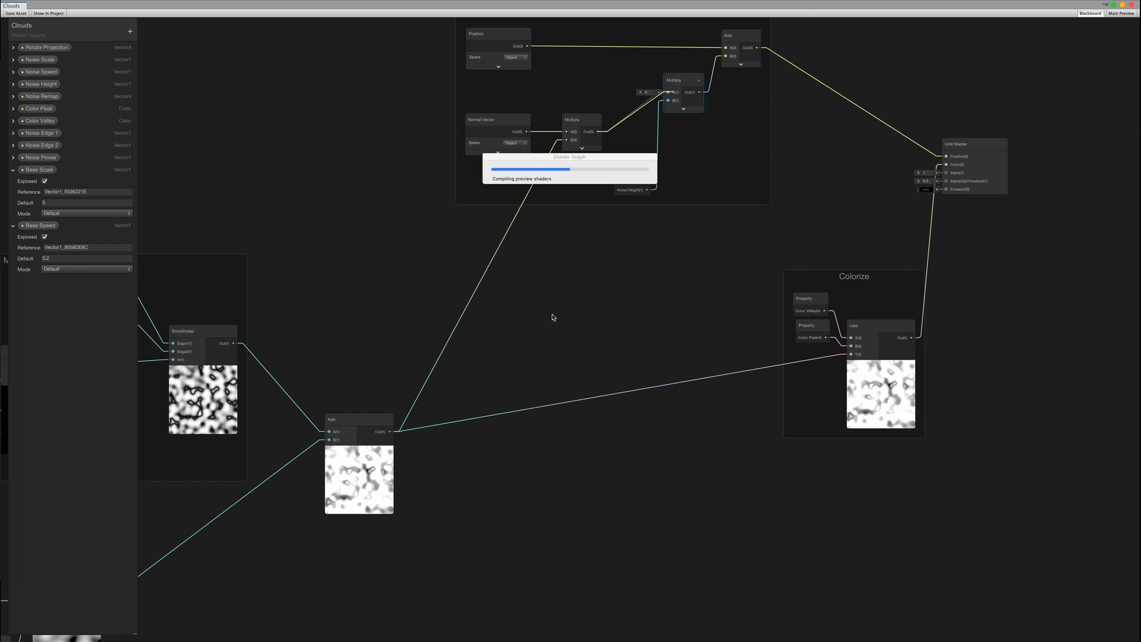
scroll(552, 316, "up", 2)
middle_click_drag(487, 394, 853, 215)
scroll(781, 324, "down", 2)
middle_click_drag(781, 325, 735, 323)
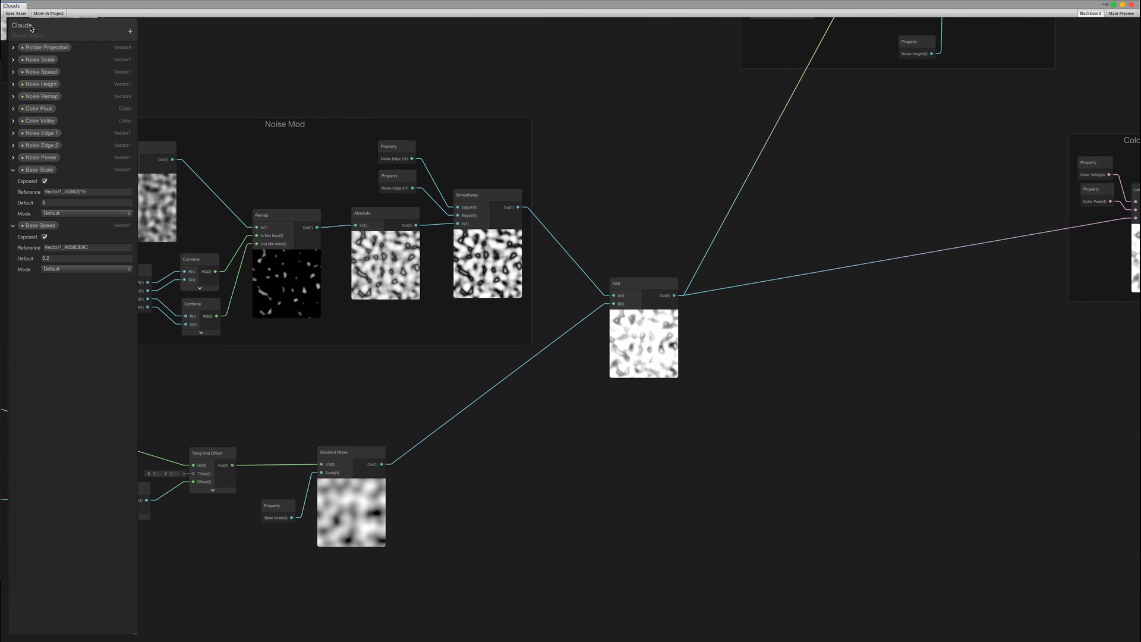
Back in the scene, show skybox and fog and set the cloud material's Base Scale to 0.005
key("super+grave")
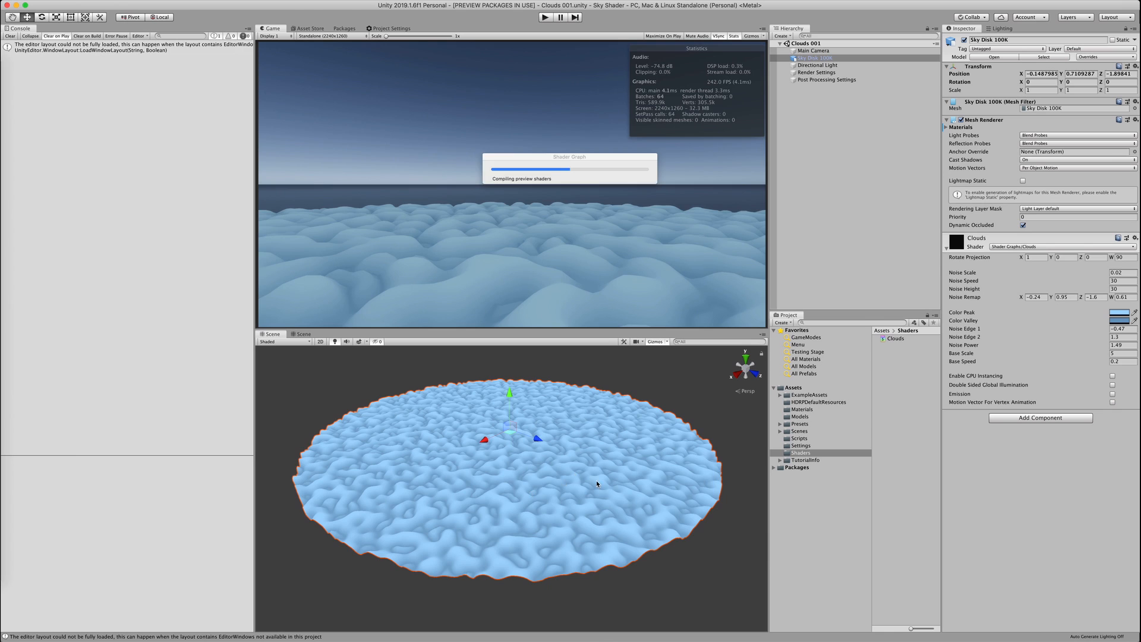
left_click(360, 342)
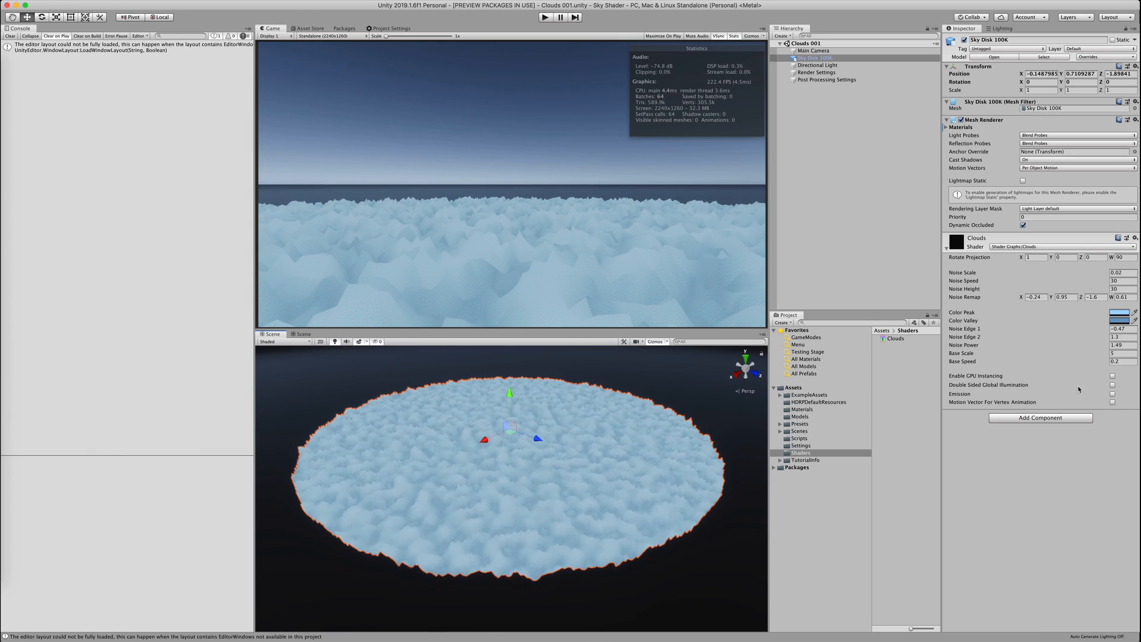
left_click(1120, 353)
type(".005")
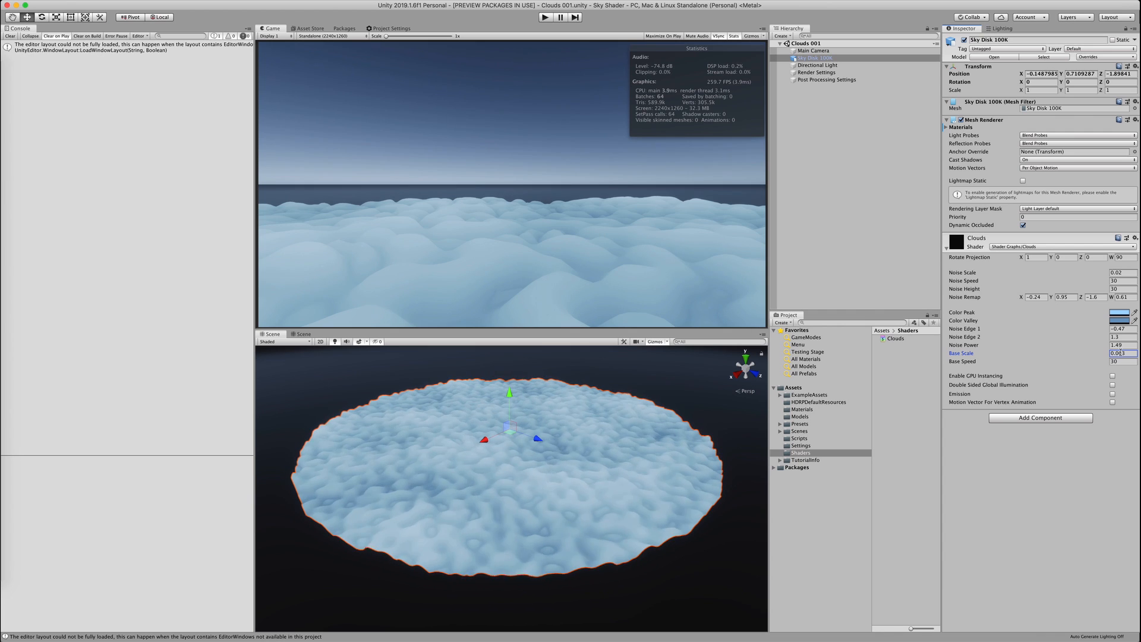
left_click(649, 362)
mouse_move(568, 430)
left_mouse_down("alt")
mouse_move(563, 448)
mouse_move(568, 377)
mouse_move(571, 433)
left_mouse_up("alt")
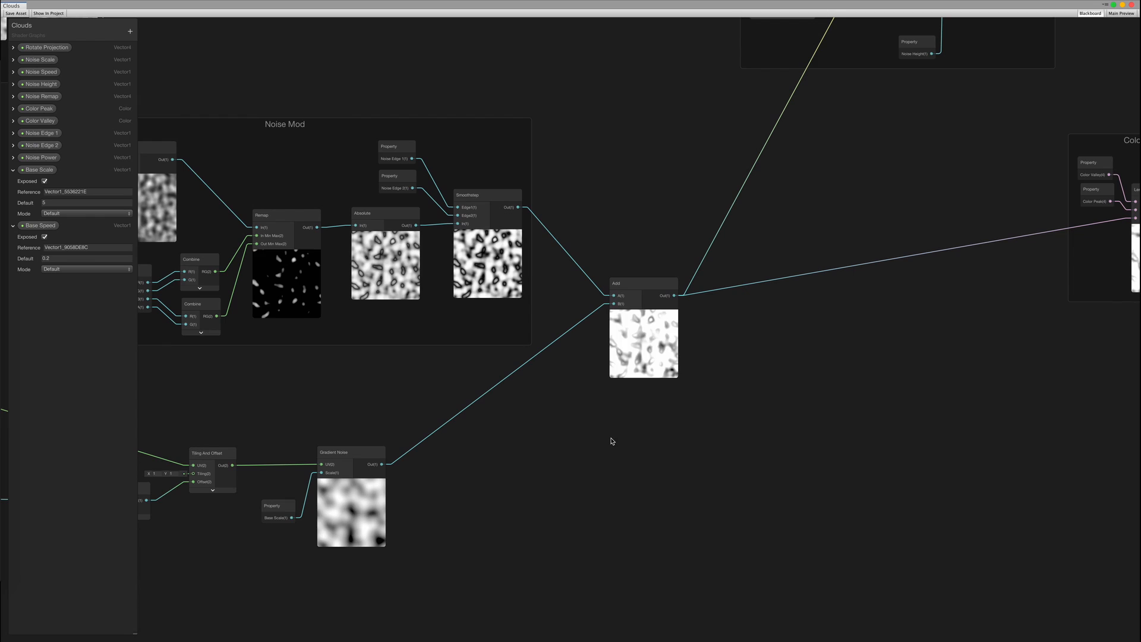
Search 'mu' to add a Multiply node from the Base Scale Gradient Noise output
scroll(606, 438, "up", 2)
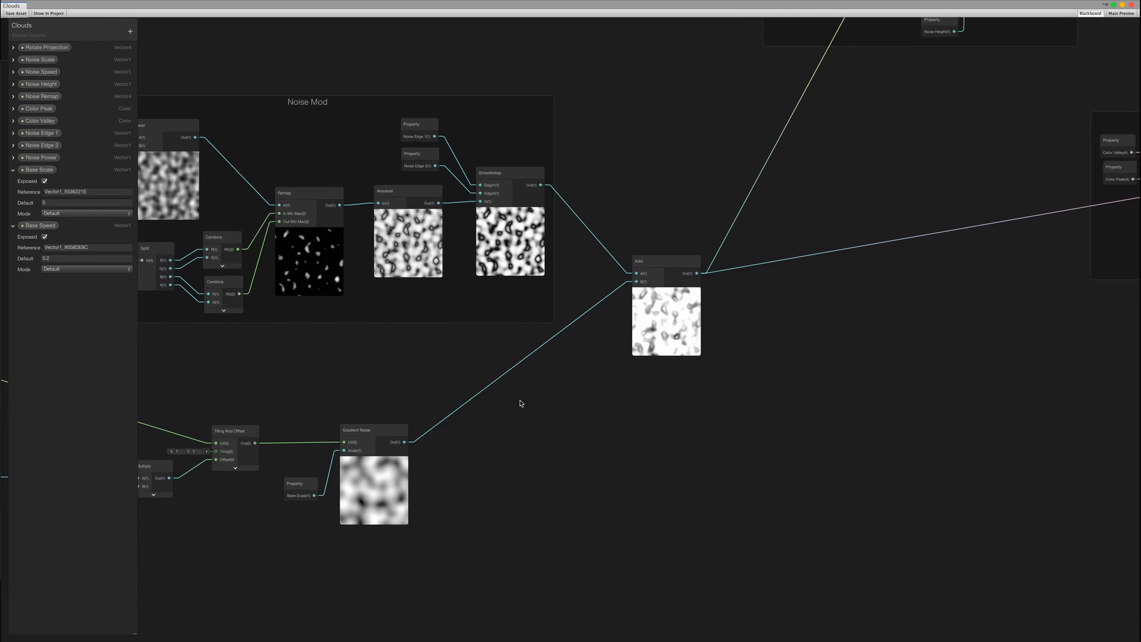
scroll(541, 409, "up", 3)
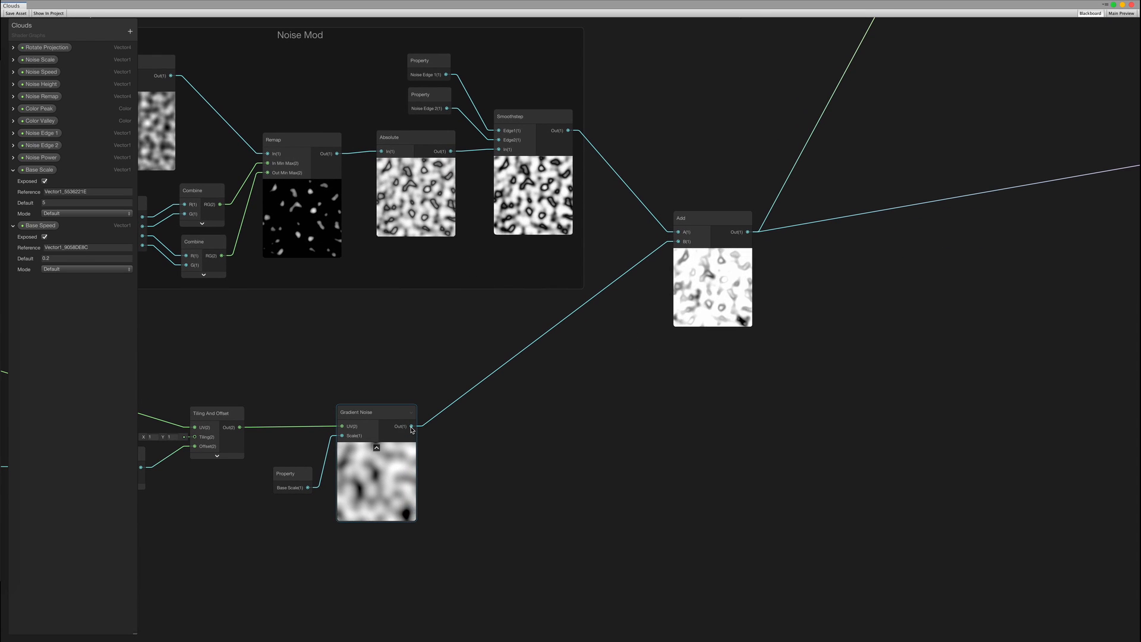
left_click_drag(514, 428, 513, 427)
type("mu")
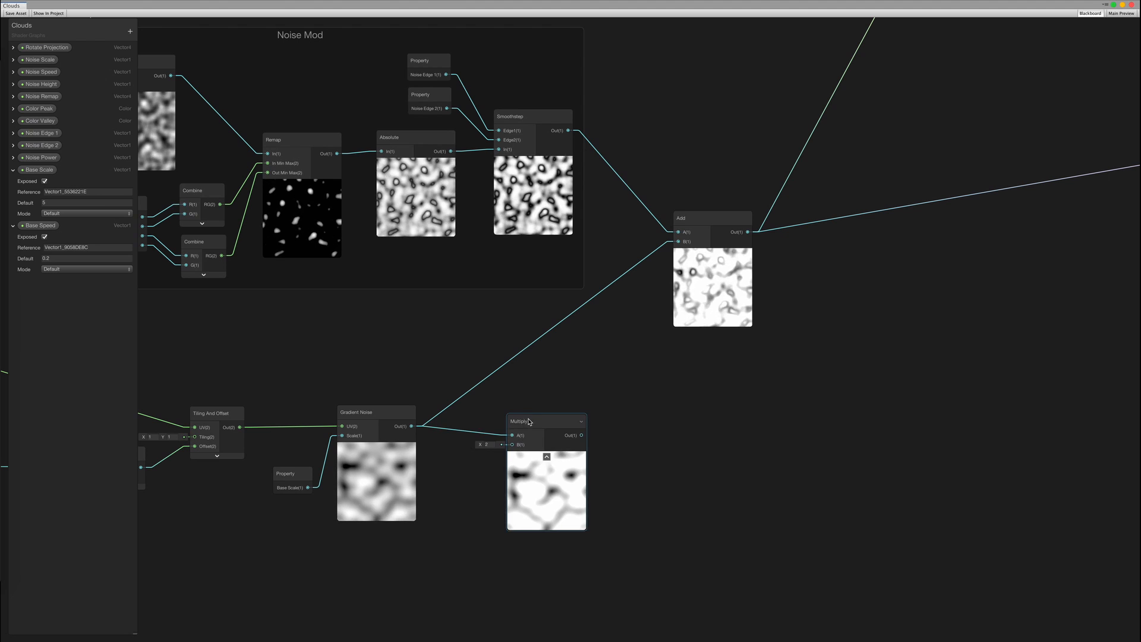
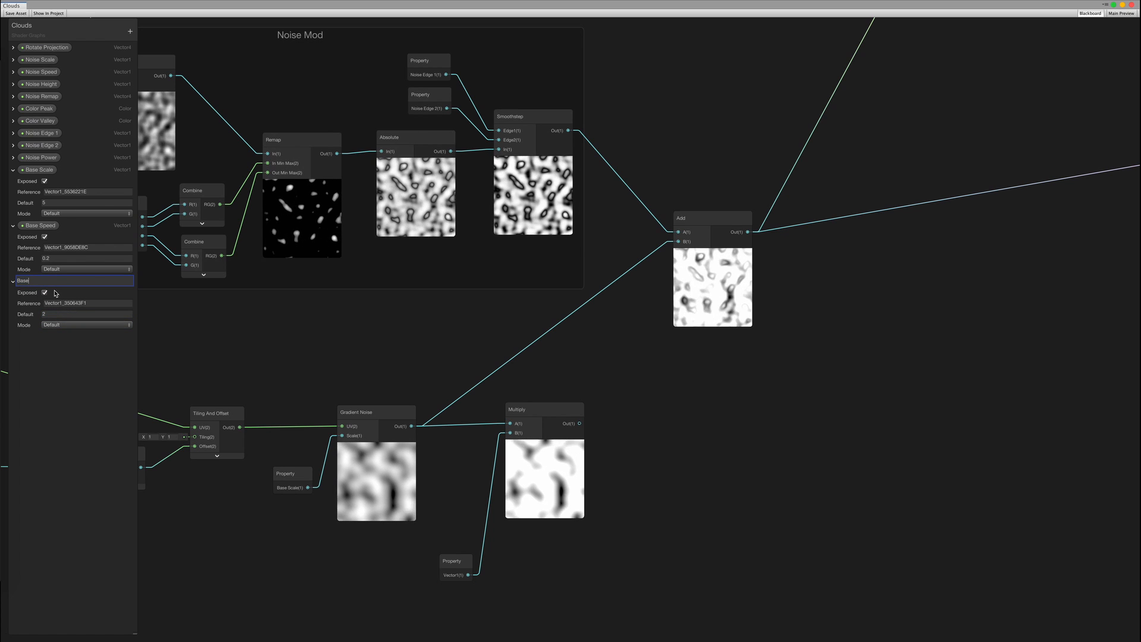
Finish naming the property Base Strength and wire its Multiply output into the noise Add's B input
type("ngth")
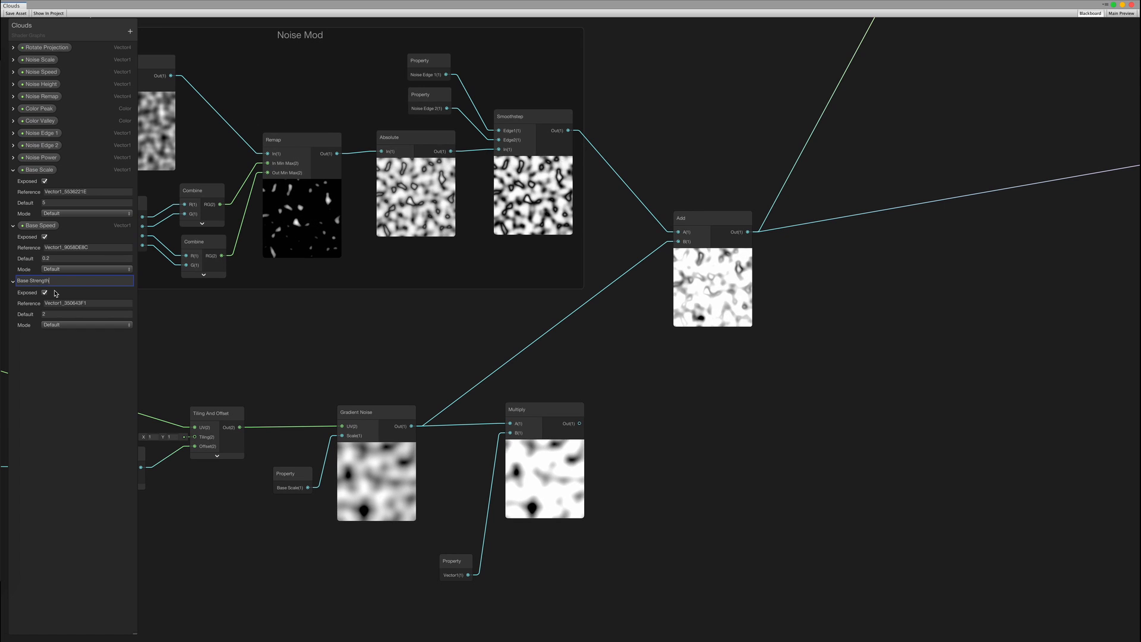
left_click_drag(579, 423, 678, 242)
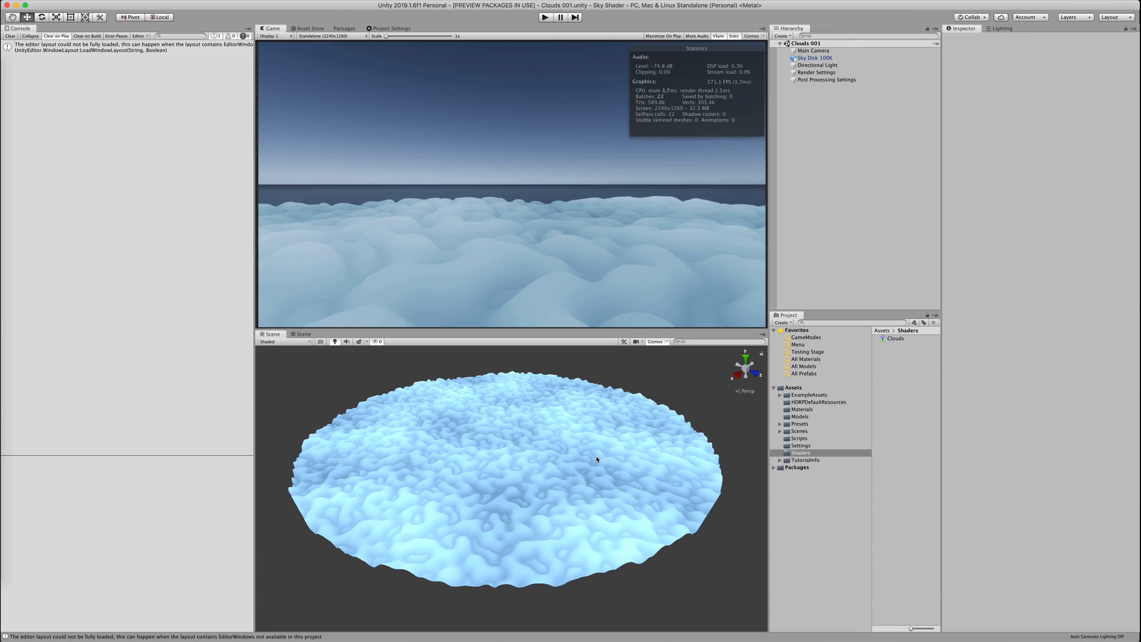
Inspect Sky Disk 100K zoomed in with scene effects on, then turn effects back off
left_click(589, 453)
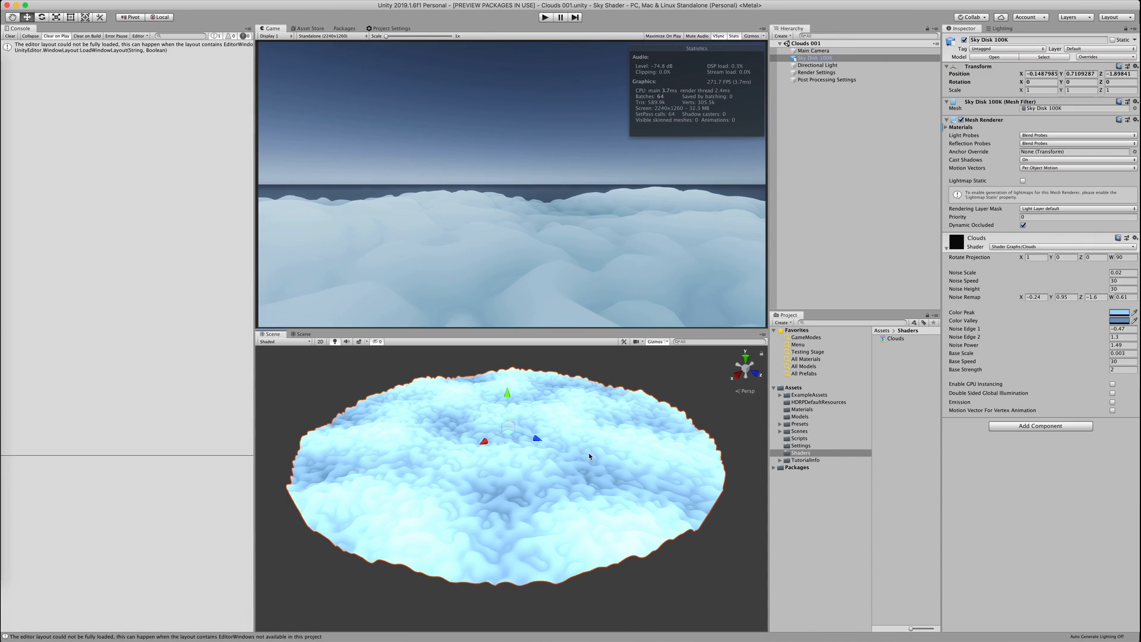
left_click(358, 342)
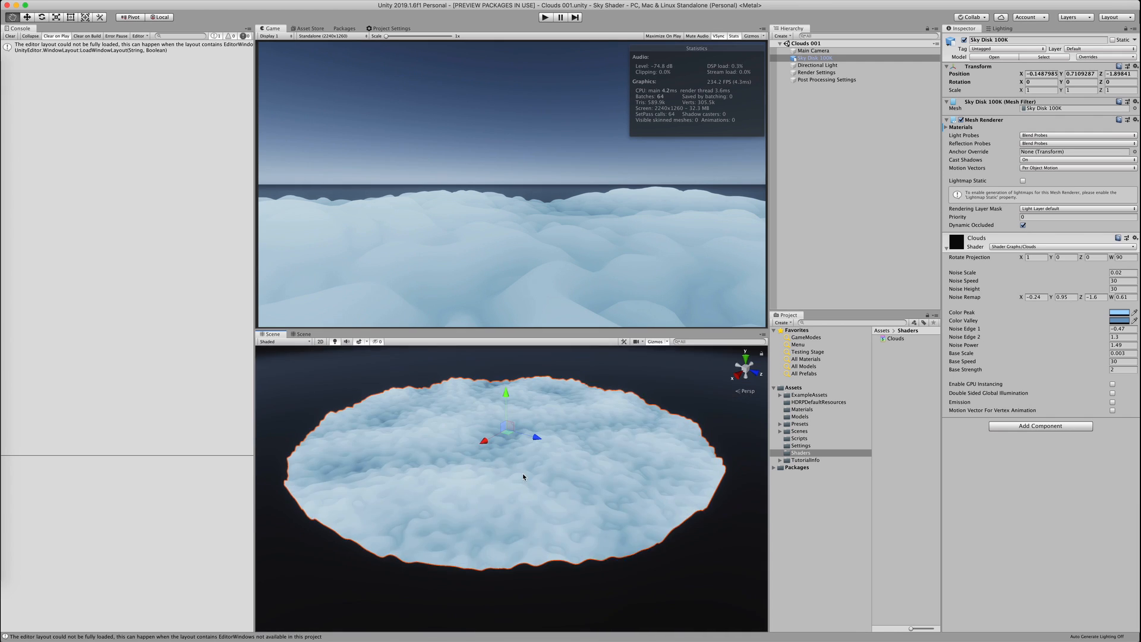
scroll(523, 477, "up", 3)
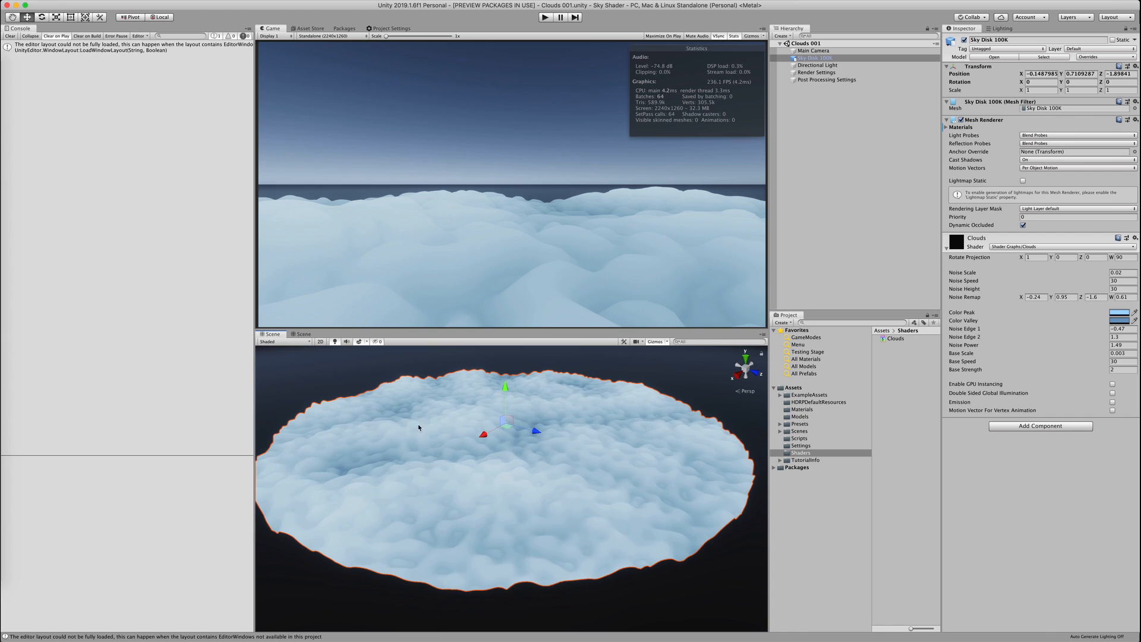
left_click(362, 358)
left_click(359, 342)
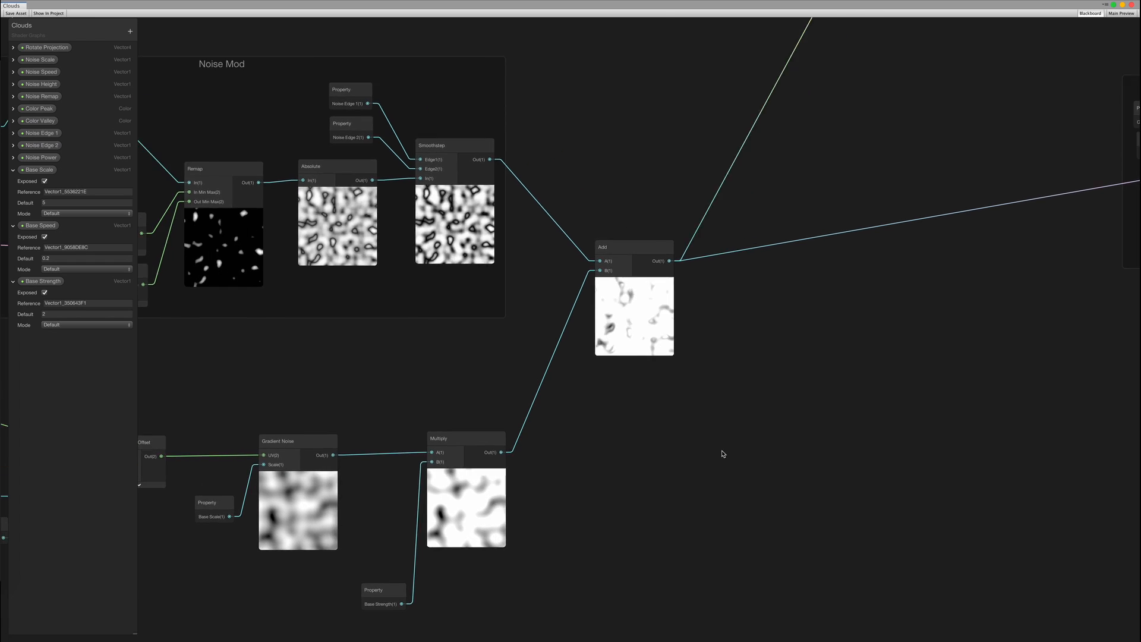
Add a Divide node and feed the combined noise Add into its A input
middle_click_drag(766, 317, 498, 401)
type("divi")
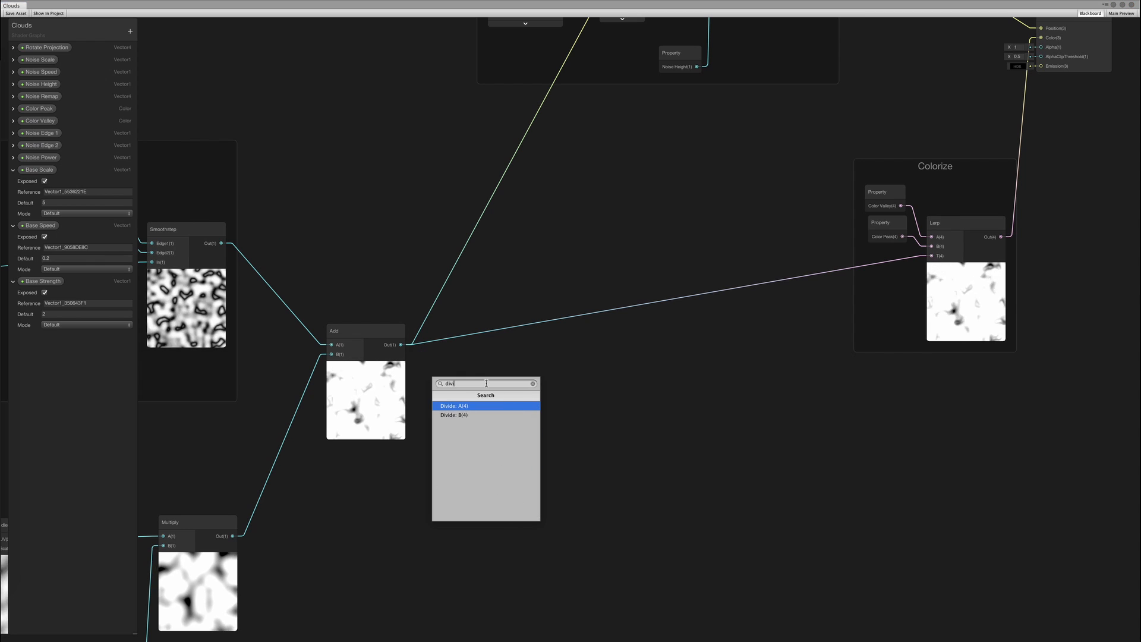
key("Return")
middle_click_drag(651, 438, 811, 323)
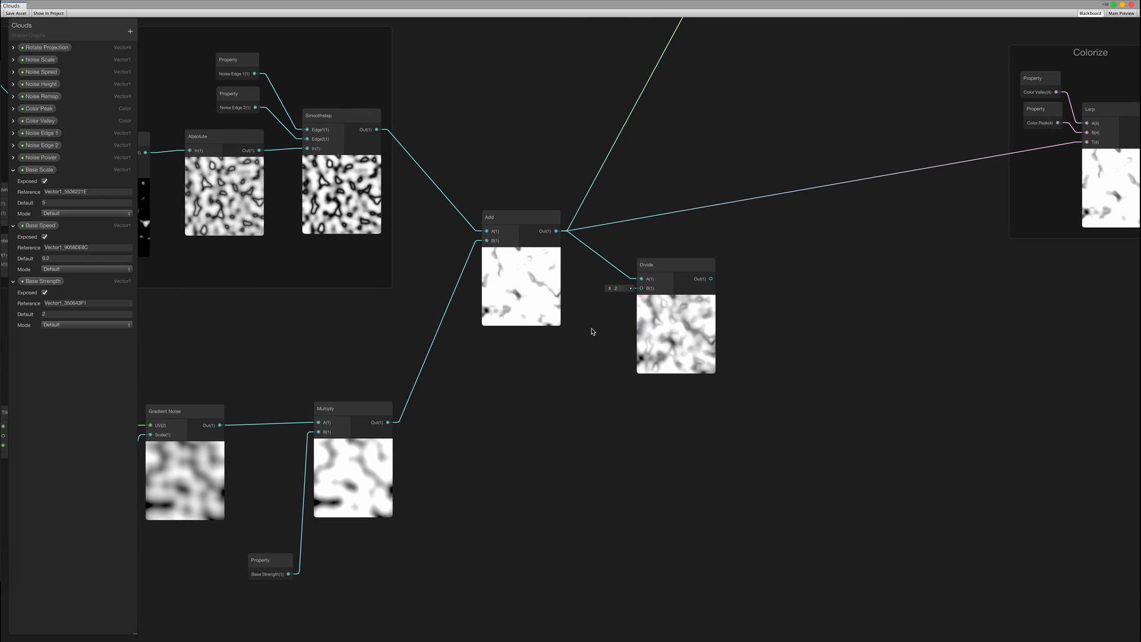
Add a new Add node with Base Strength wired in, giving 1 + Base Strength
key("space")
type("ad")
key("Return")
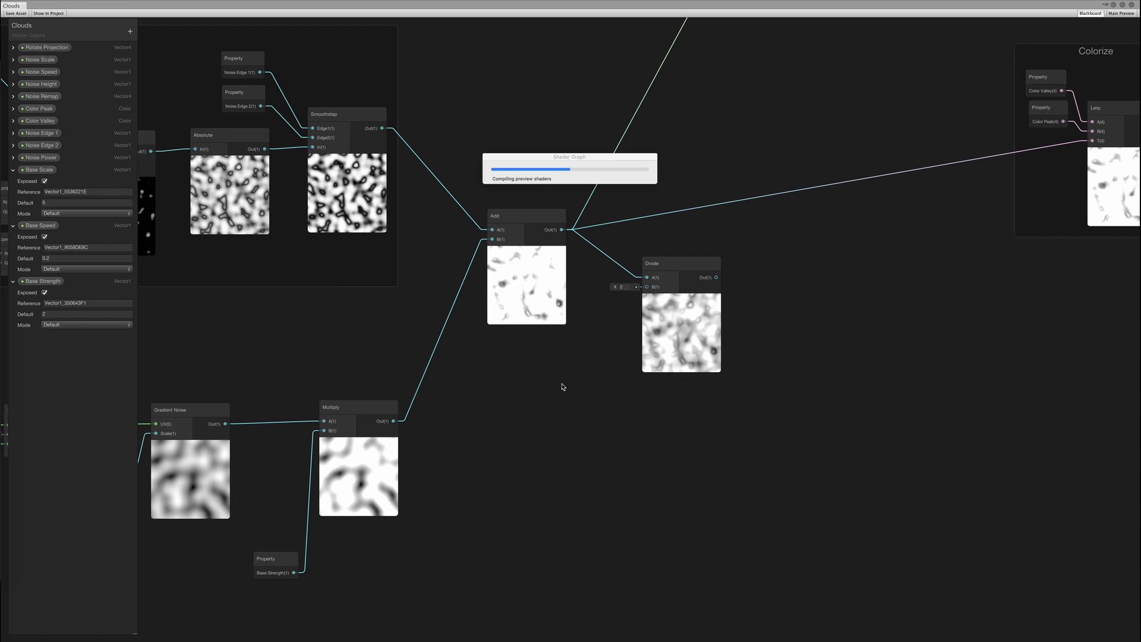
middle_click_drag(477, 427, 508, 426)
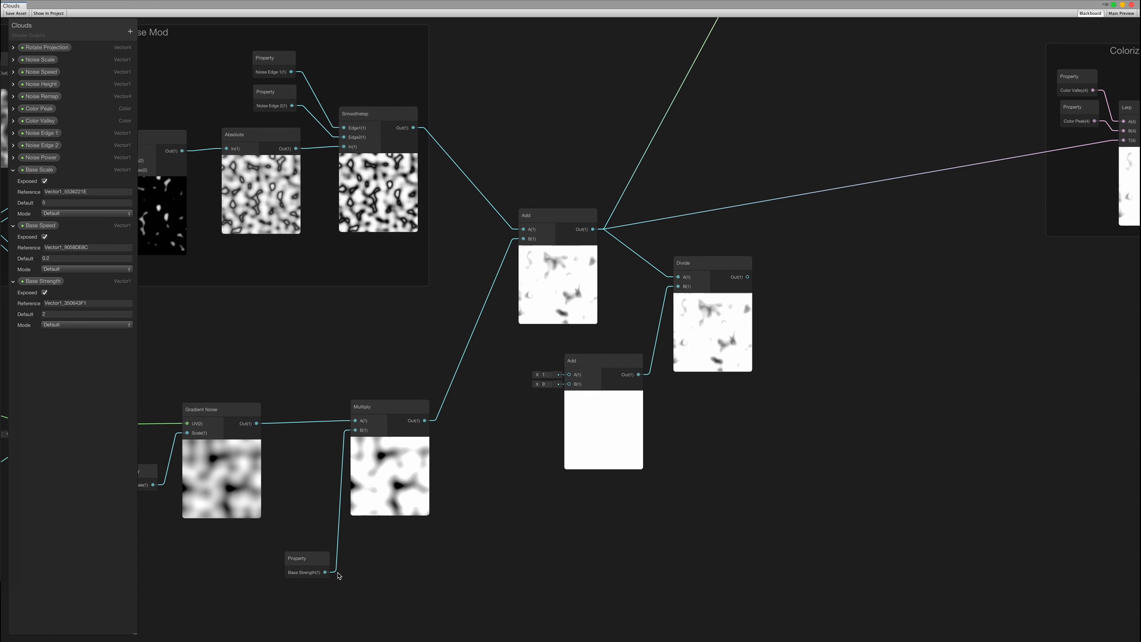
left_click_drag(325, 573, 569, 385)
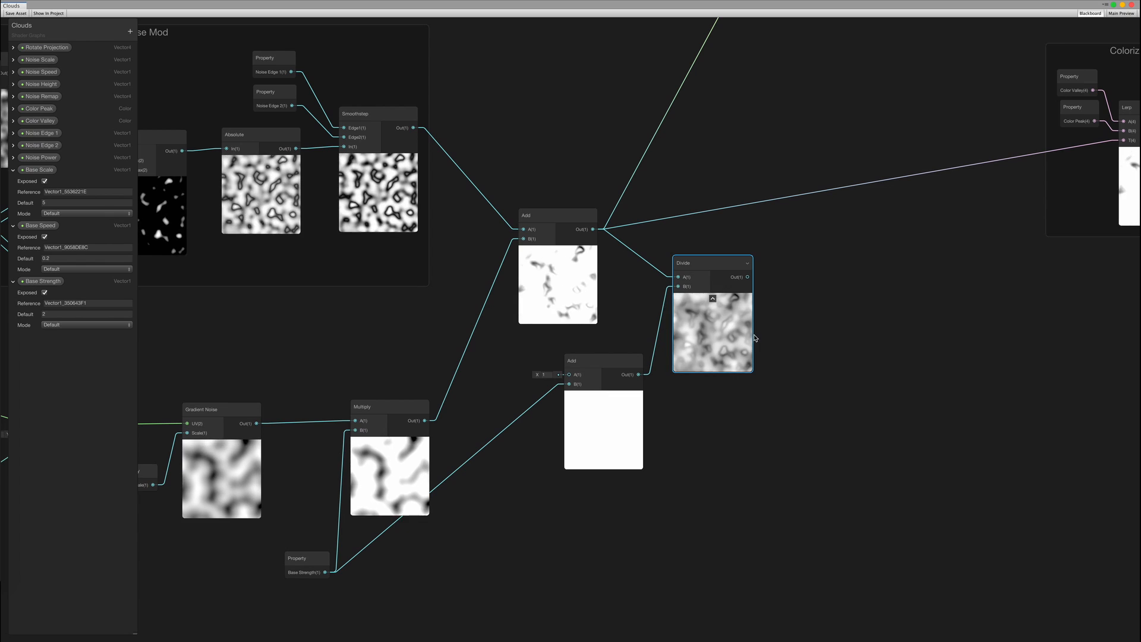
Move the new Add node lower and shift the Vertex Offset group to the right
middle_click_drag(733, 343, 697, 371)
left_click_drag(596, 401, 587, 541)
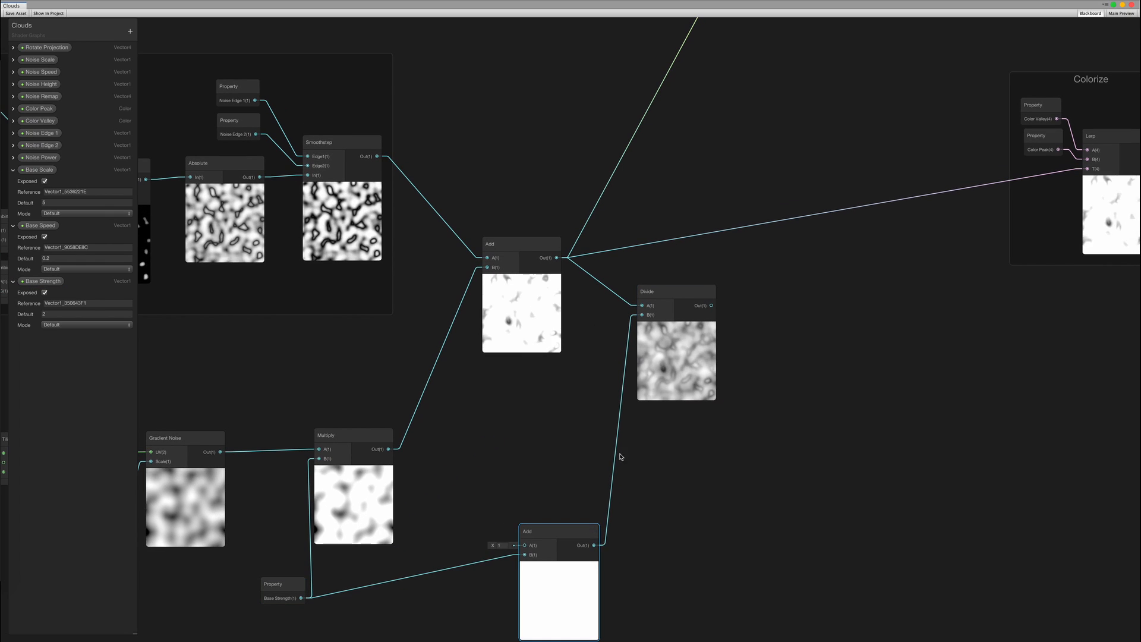
middle_click_drag(739, 395, 531, 542)
middle_click_drag(603, 344, 579, 439)
scroll(578, 438, "down", 3)
left_click(650, 157)
left_click_drag(650, 157, 731, 153)
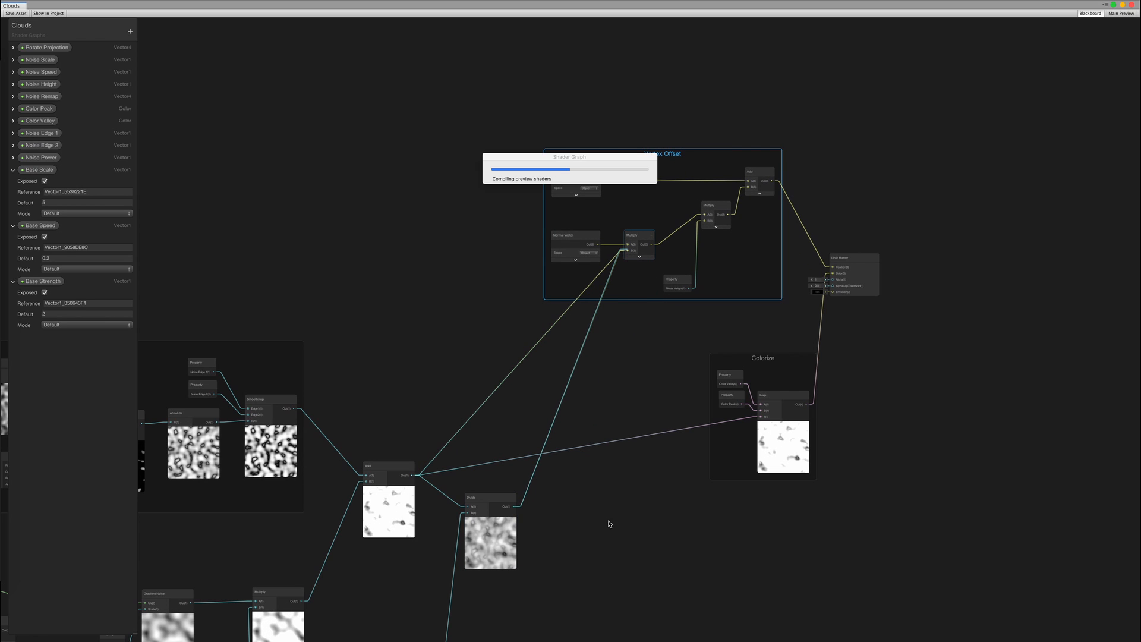
middle_click_drag(608, 523, 572, 333)
scroll(573, 333, "up", 2)
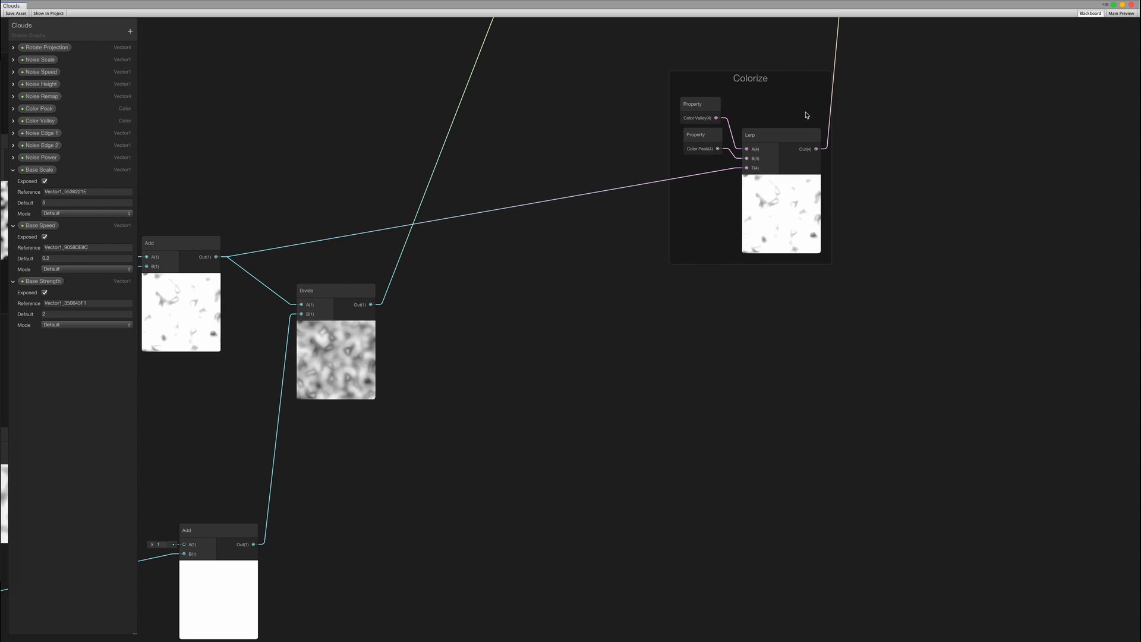
Wire the Divide result into the Colorize Lerp's T and the Lerp into the master Color
middle_click_drag(842, 32, 866, 142)
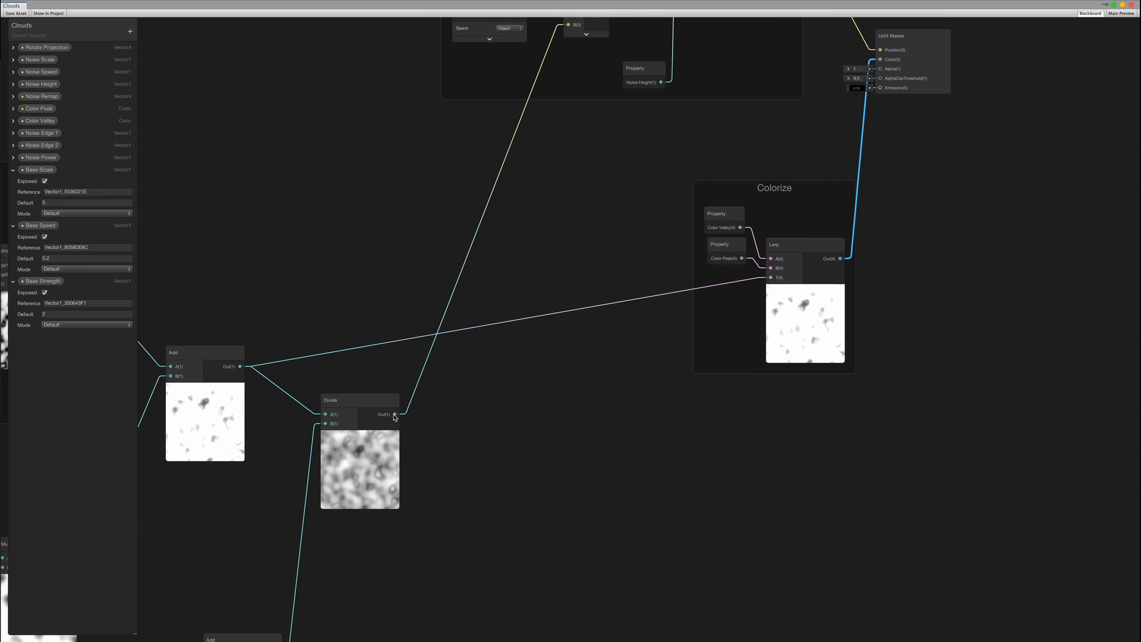
left_click_drag(841, 260, 880, 59)
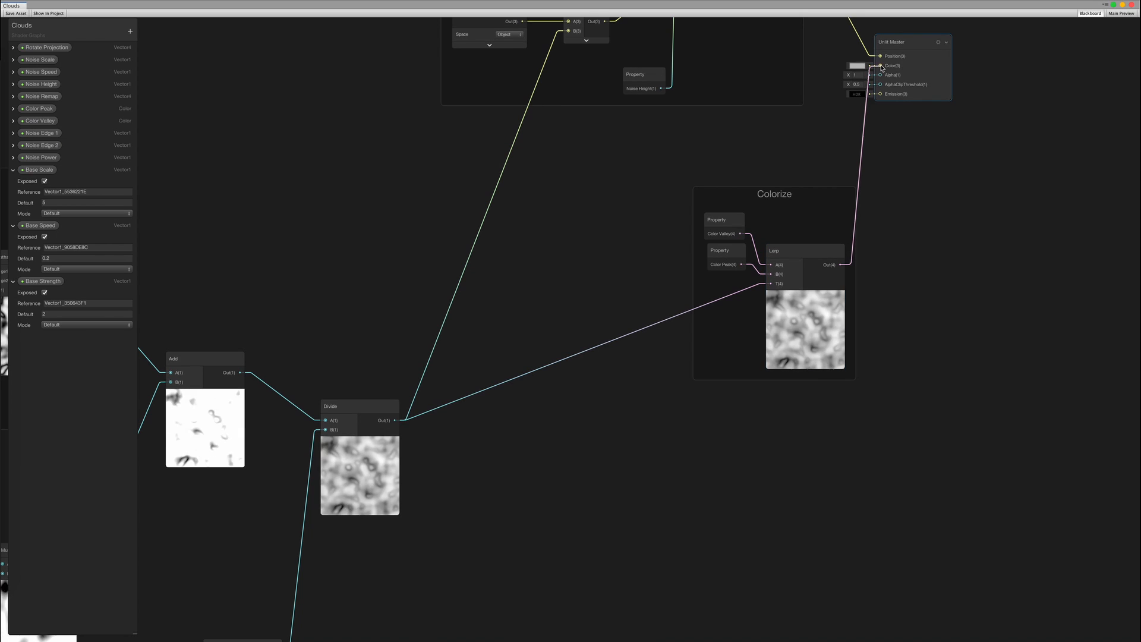
middle_click_drag(511, 458, 759, 335)
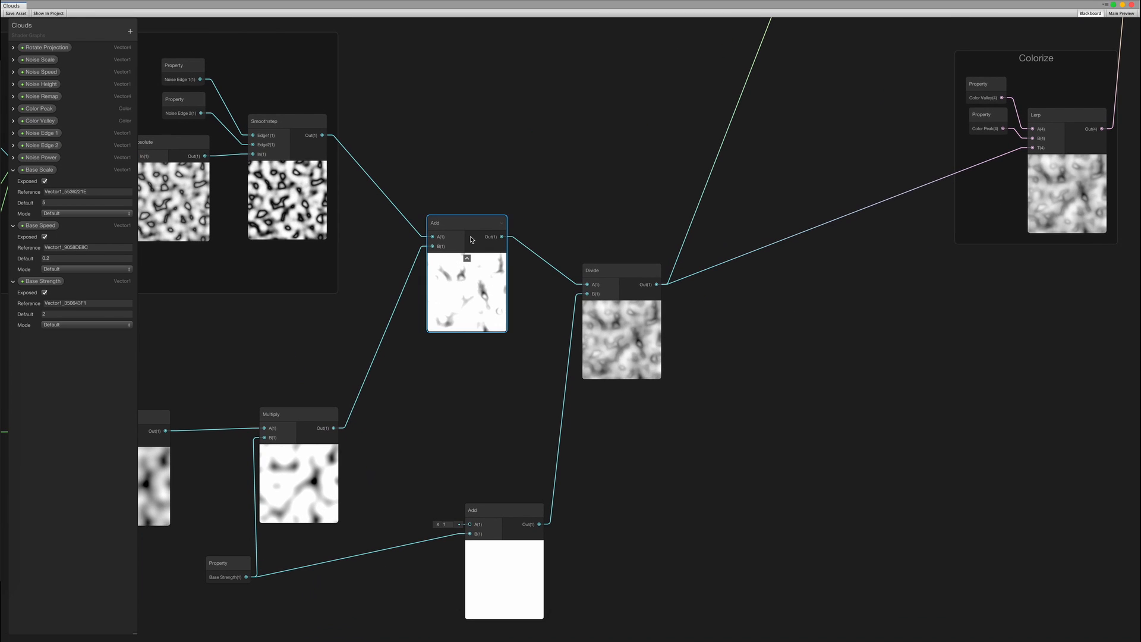
Tidy the layout, collapsing the small Add node and tucking it under Divide
left_click_drag(463, 228, 511, 277)
left_click(611, 405)
middle_click_drag(611, 406, 631, 374)
left_click_drag(322, 389, 333, 389)
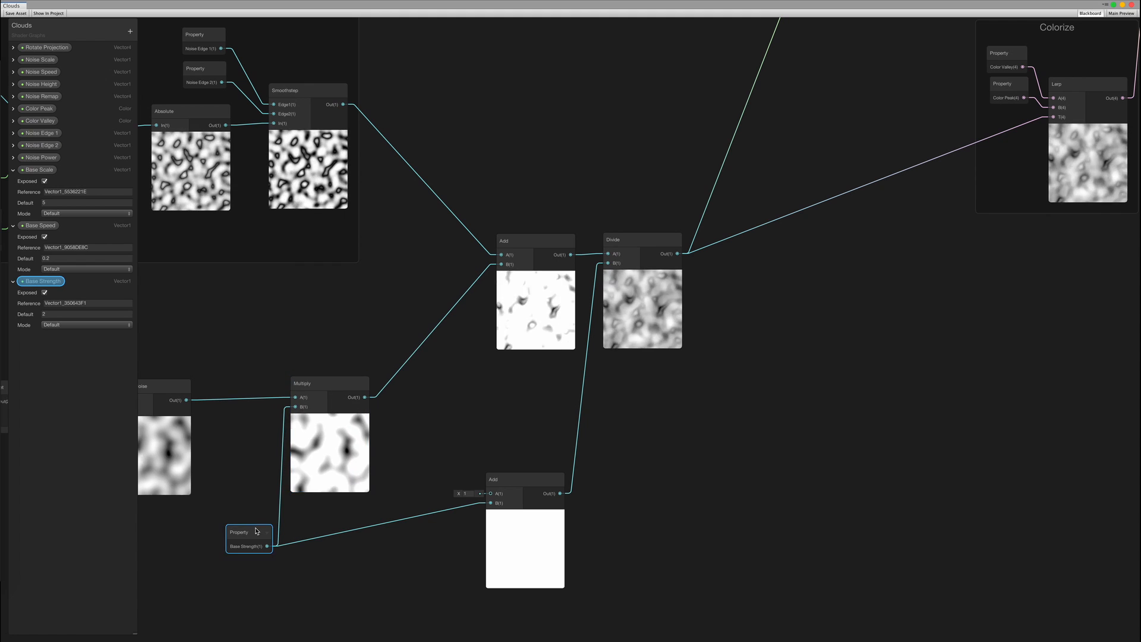
left_click_drag(256, 530, 256, 511)
left_click(526, 515)
left_click_drag(509, 477, 563, 369)
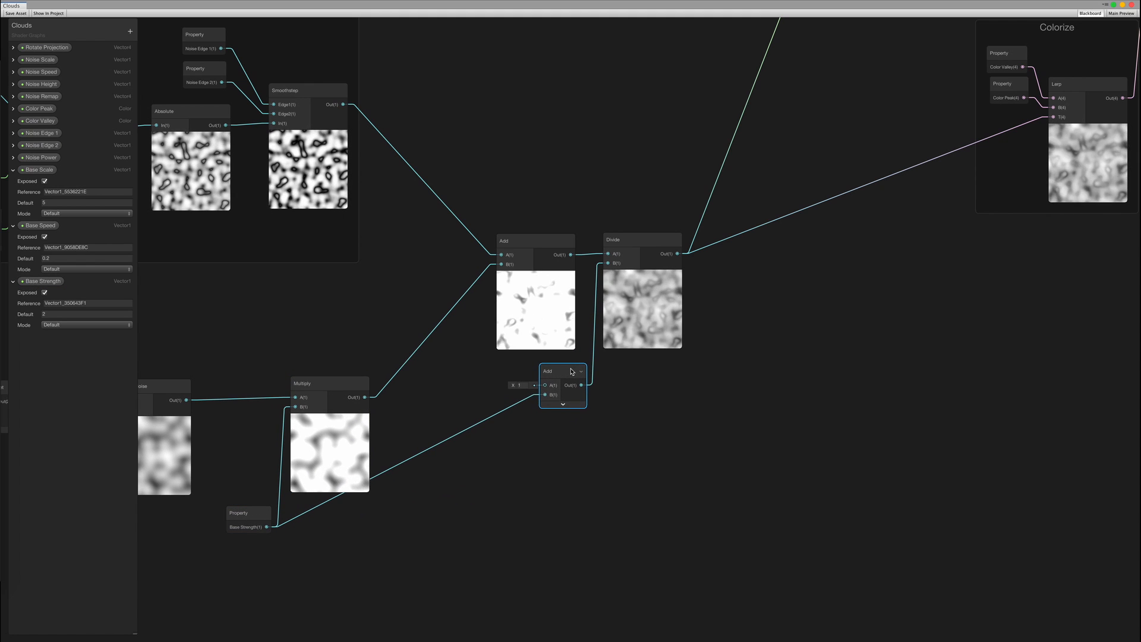
left_click_drag(712, 440, 436, 174)
middle_click_drag(463, 525, 376, 524)
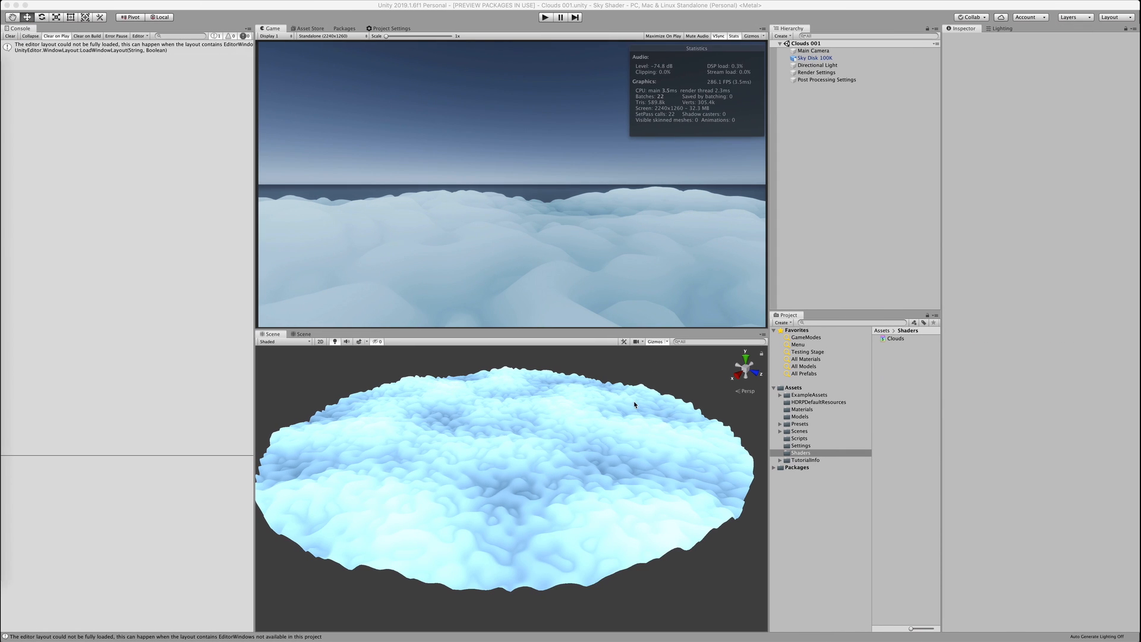
On Sky Disk 100K, raise Noise Height, set Base Strength to 4.5 and Noise Scale to 0.01
left_click(586, 469)
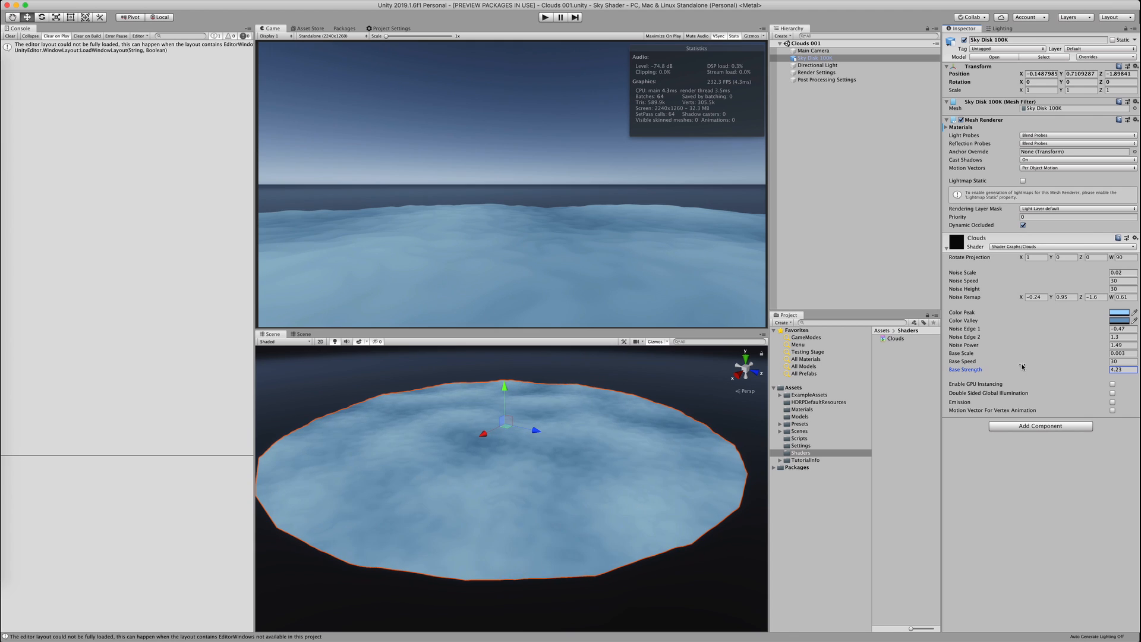
left_click_drag(1011, 287, 1070, 288)
scroll(521, 488, "up", 3)
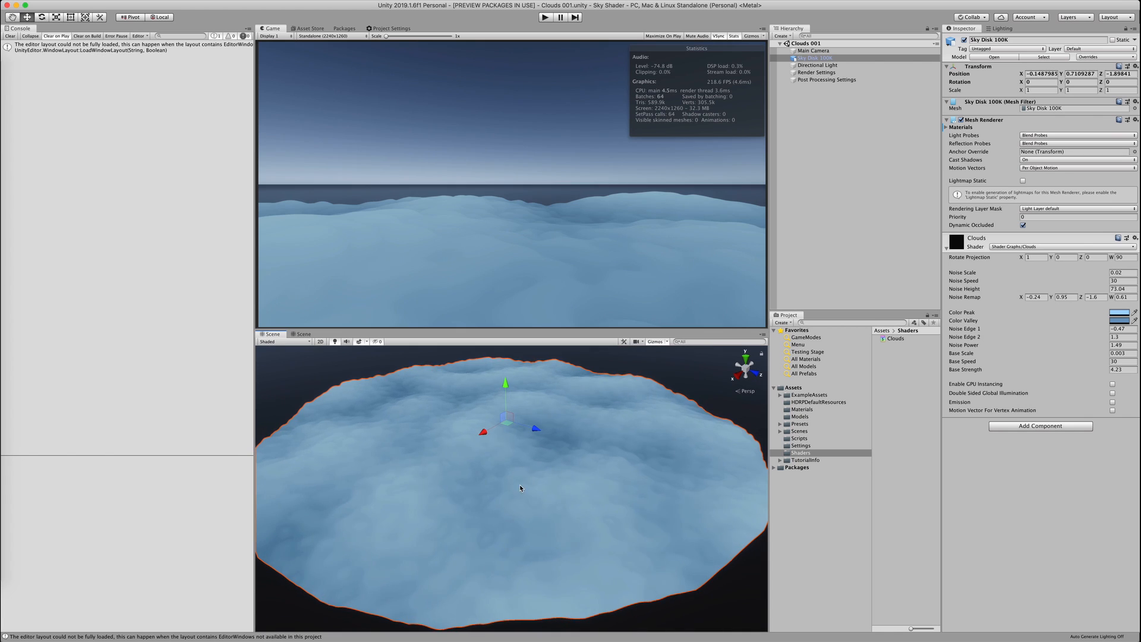
left_click_drag(990, 368, 987, 370)
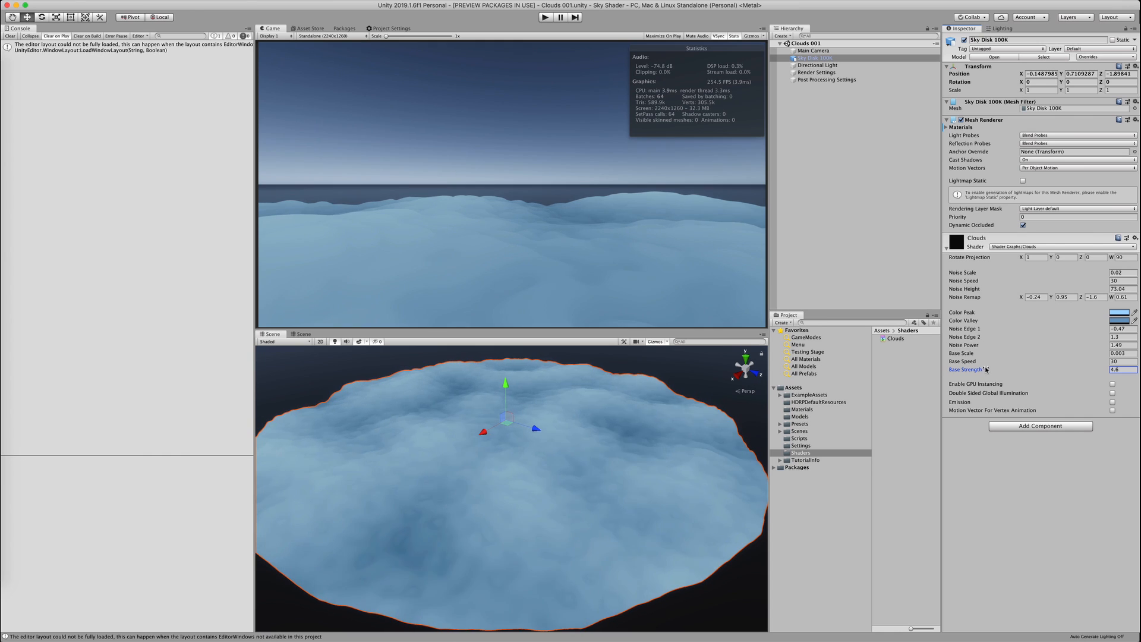
key("BackSpace")
type("1")
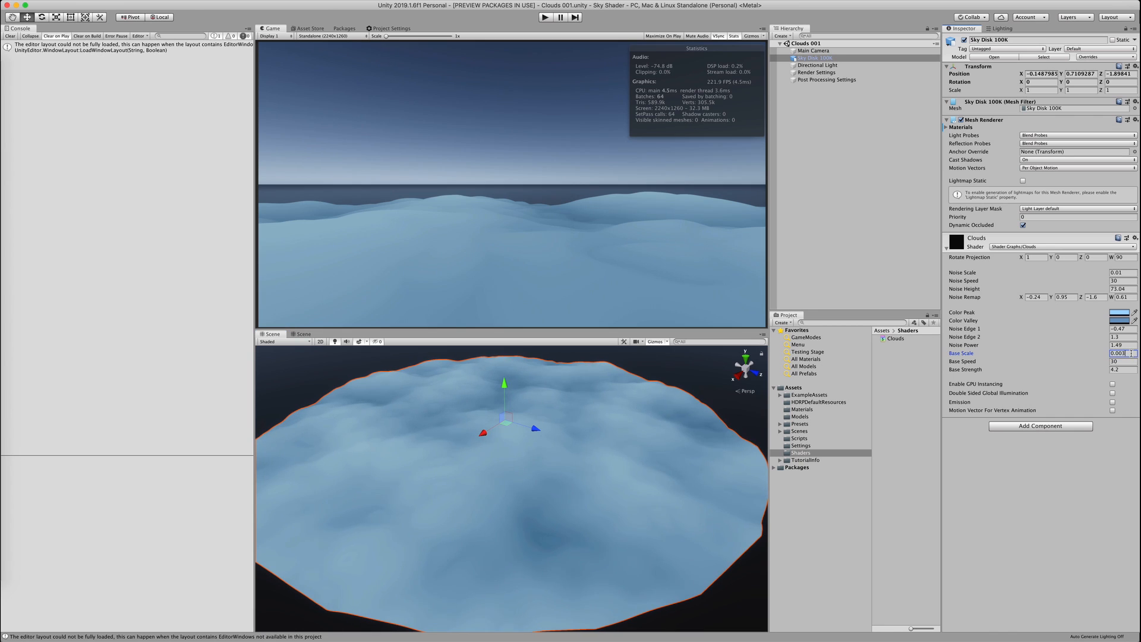
Set Base Scale to 0.004 and lower Base Strength to flatten the clouds
left_click_drag(540, 490, 535, 456, "alt")
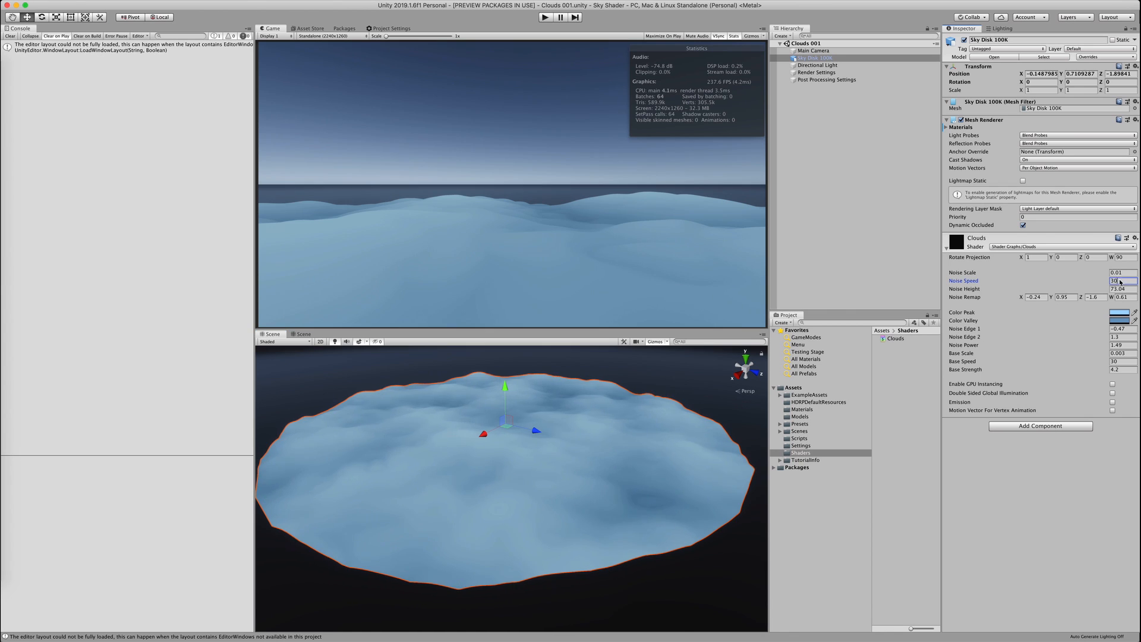
left_click(671, 380)
left_click_drag(669, 385, 684, 463, "alt")
left_click(731, 462)
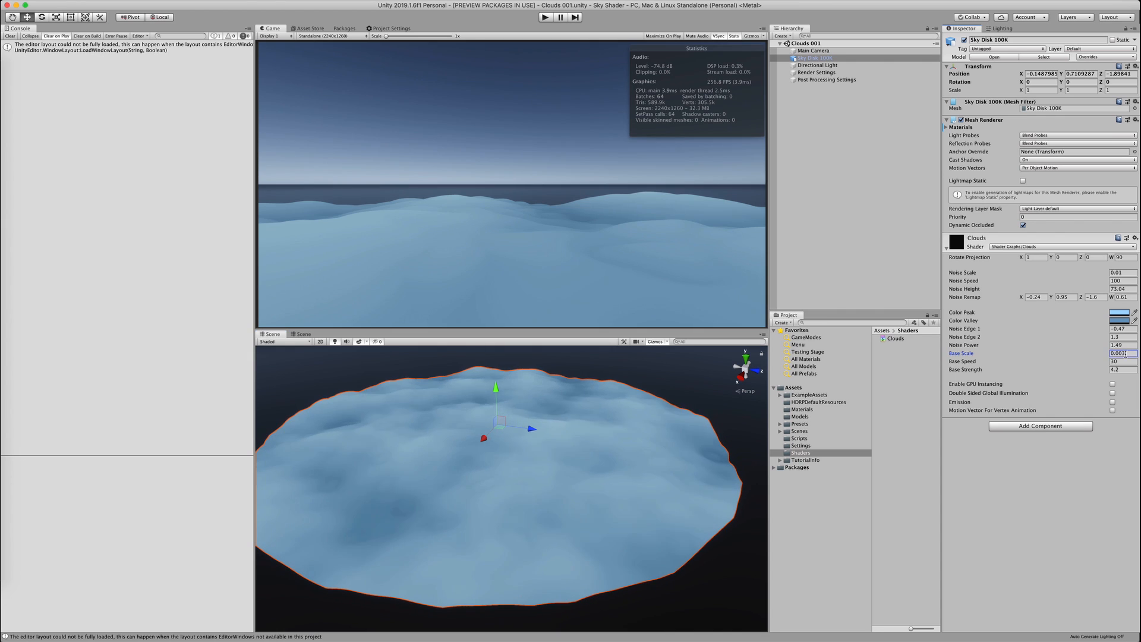
key("BackSpace")
type("4")
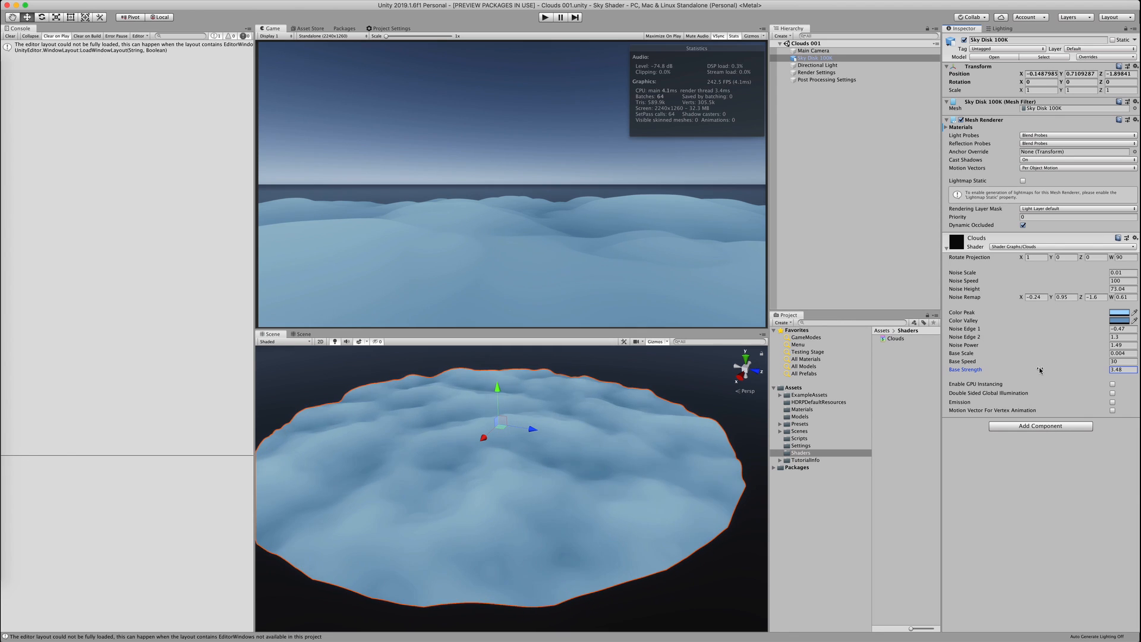
left_click_drag(1040, 370, 1022, 371)
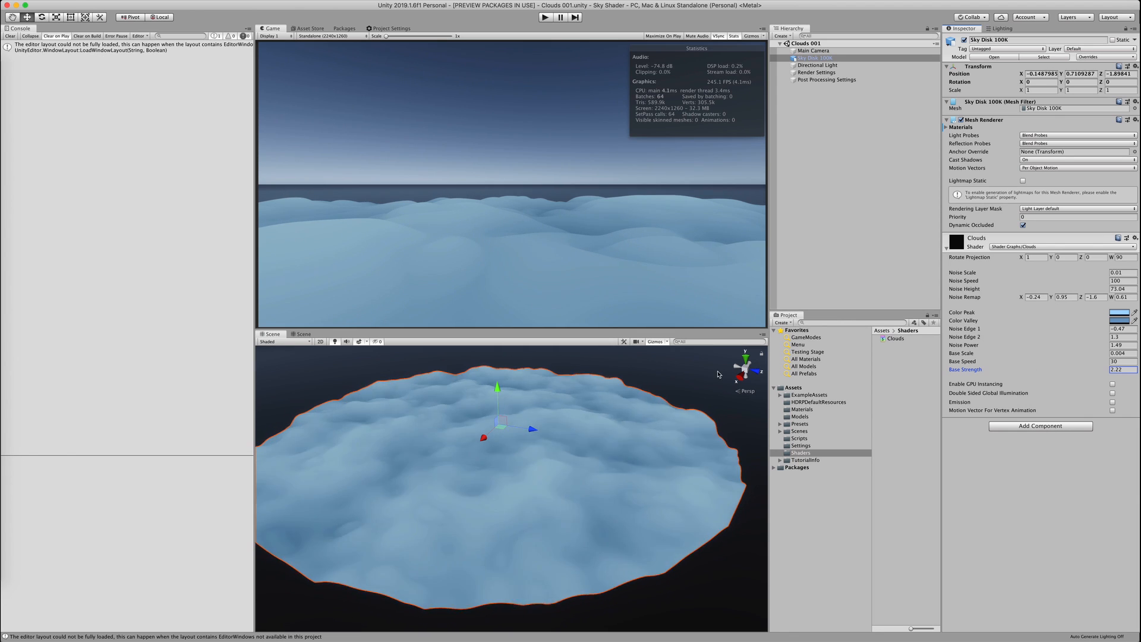
Set Base Strength to 3 and orbit the Scene view to frame the whole disk
left_click(713, 376)
scroll(587, 399, "up", 10)
mouse_move(585, 450)
left_mouse_down("alt")
mouse_move(548, 451)
mouse_move(637, 467)
mouse_move(594, 433)
left_mouse_up("alt")
left_click(607, 462)
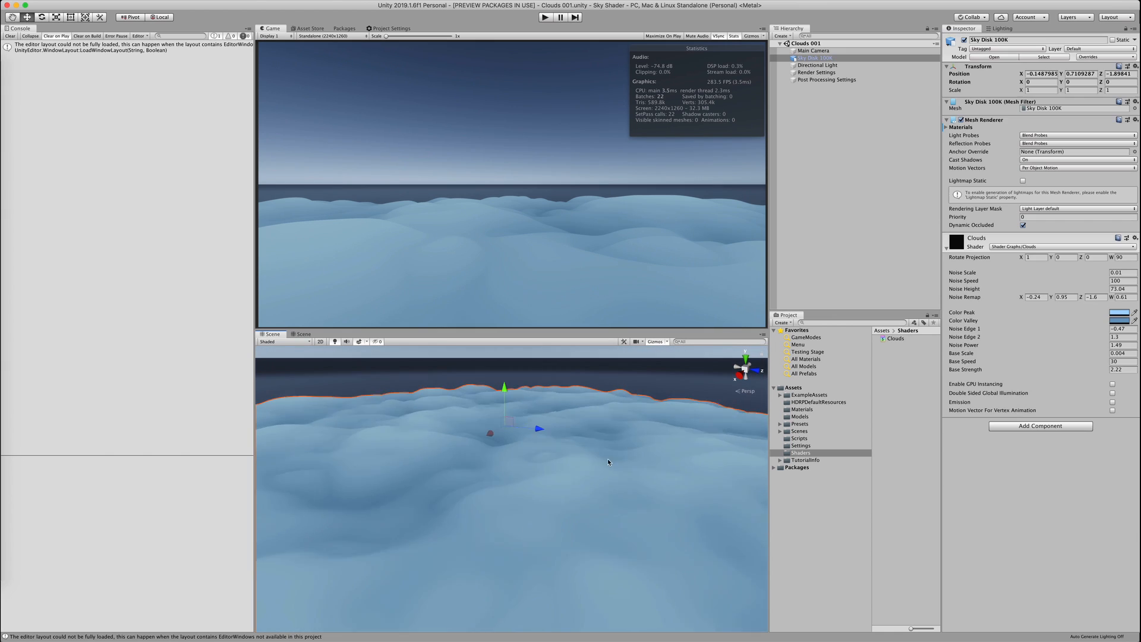
left_click(1117, 369)
type("3")
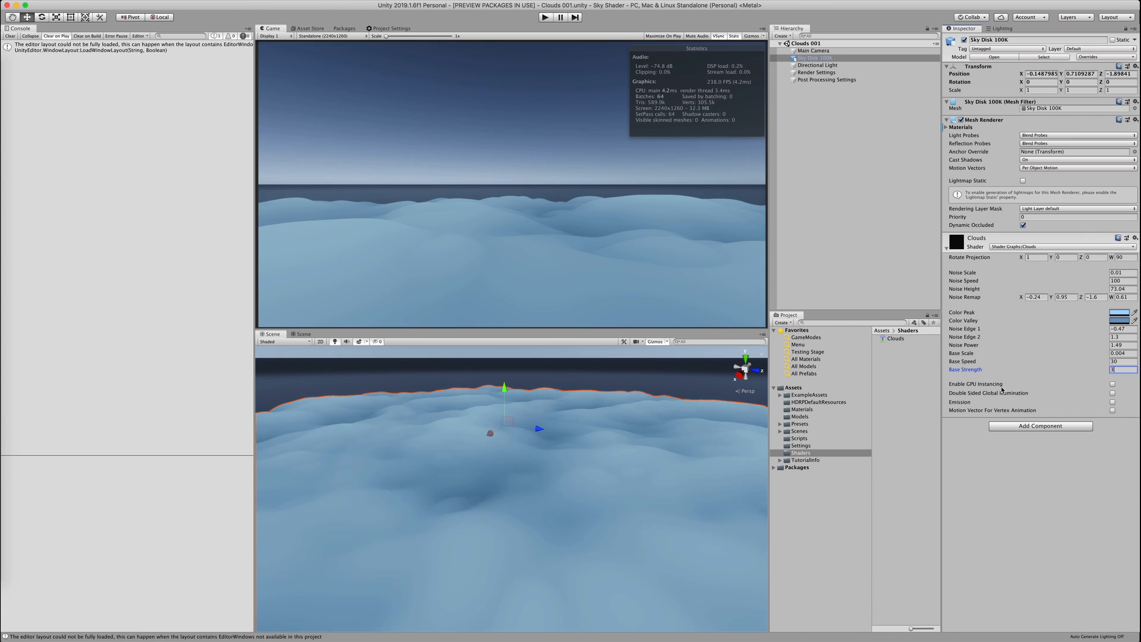
left_click(541, 375)
scroll(562, 475, "down", 5)
left_click_drag(562, 460, 580, 468, "alt")
scroll(580, 468, "down", 3)
left_click(580, 469)
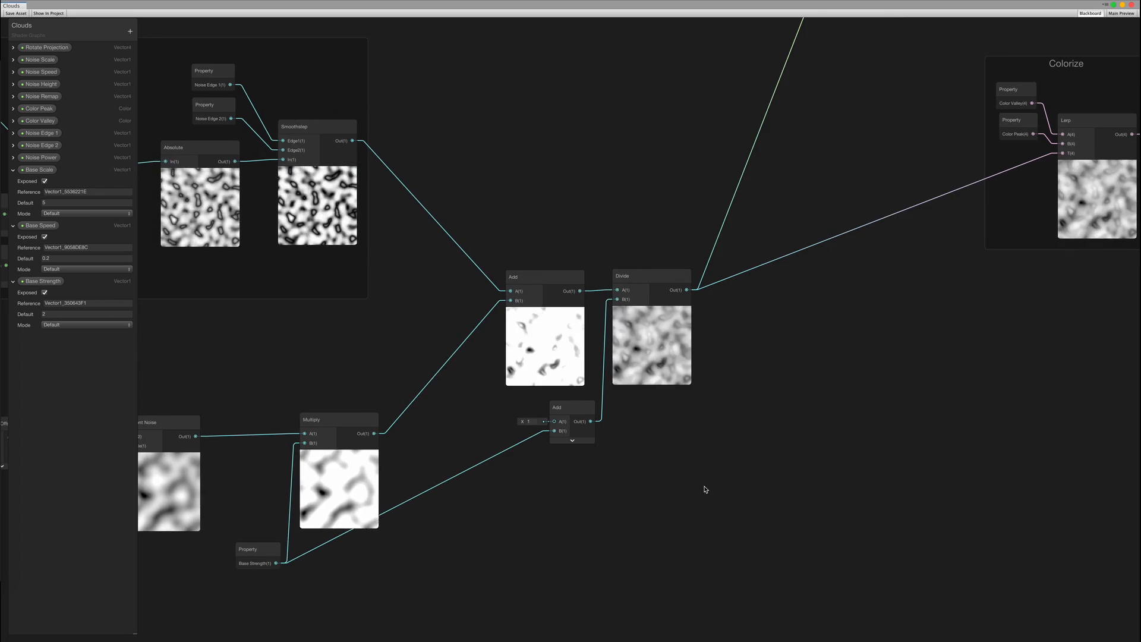
Group the Add and Divide nodes as 'Combine Noise' and move the group into place
right_click(511, 281)
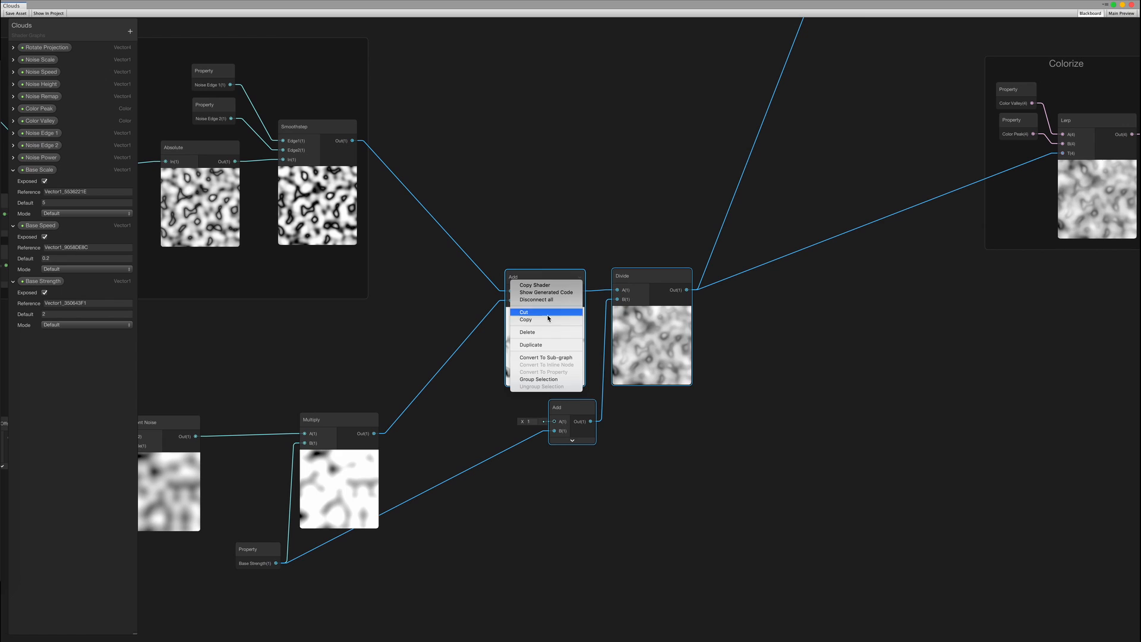
left_click(539, 379)
type("Combine Noise")
left_click_drag(594, 255, 529, 388)
left_click(493, 300)
middle_click_drag(493, 301, 894, 278)
Arrange the Gradient Noise, Base Scale, tiling and speed nodes and group them as 'Base Noise'
left_click_drag(740, 432, 739, 433)
left_click_drag(562, 413, 630, 410)
left_click_drag(484, 458, 547, 444)
left_click_drag(217, 518, 483, 398)
left_click_drag(285, 363, 743, 538)
right_click(751, 443)
left_click(782, 461)
double_click(546, 371)
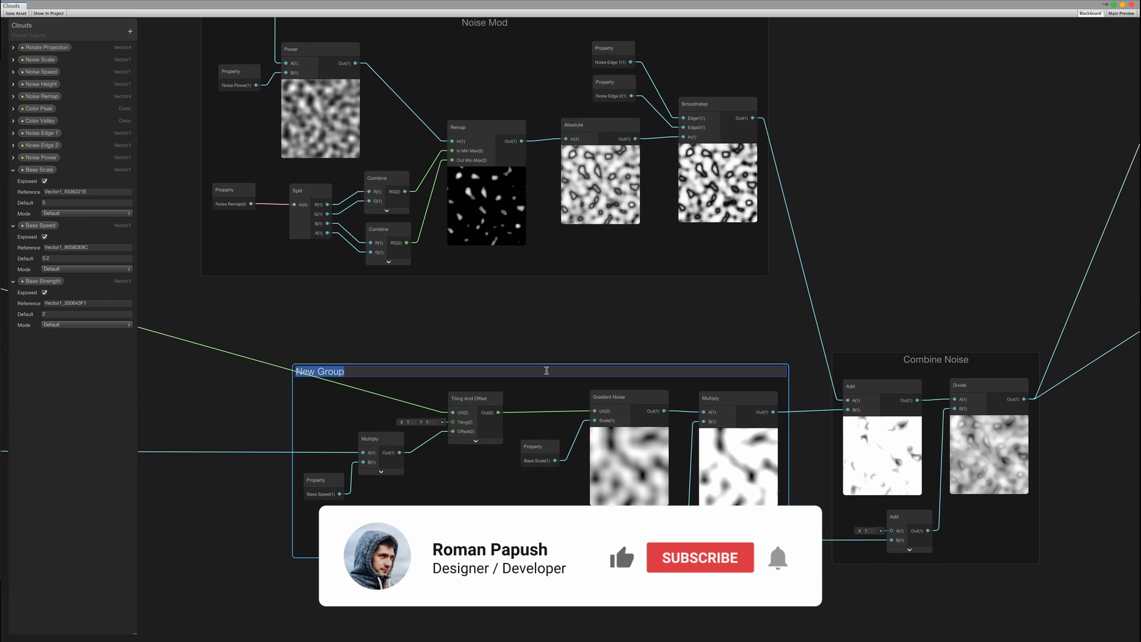
type("Base Noise")
key("Return")
Nudge the Base Noise and Combine Noise groups into place and survey the graph to the output groups
scroll(590, 352, "down", 5)
left_click_drag(598, 362, 582, 345)
left_click_drag(740, 356, 732, 341)
middle_click_drag(212, 227, 592, 367)
left_click_drag(326, 358, 326, 353)
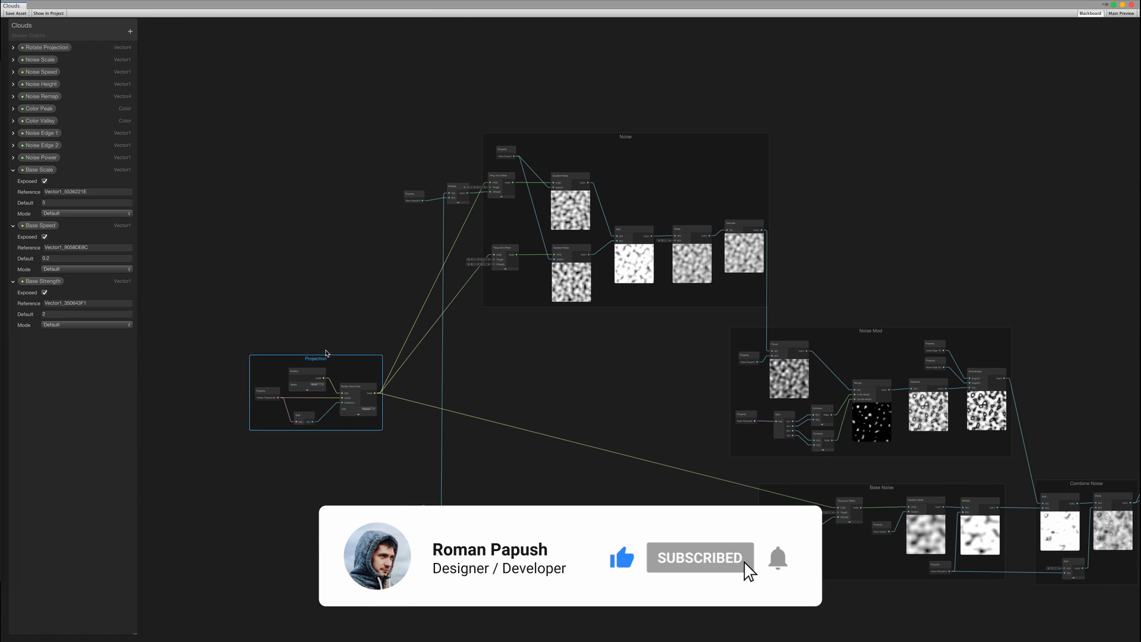
middle_click_drag(653, 385, 226, 335)
scroll(785, 369, "up", 2)
middle_click_drag(784, 369, 598, 383)
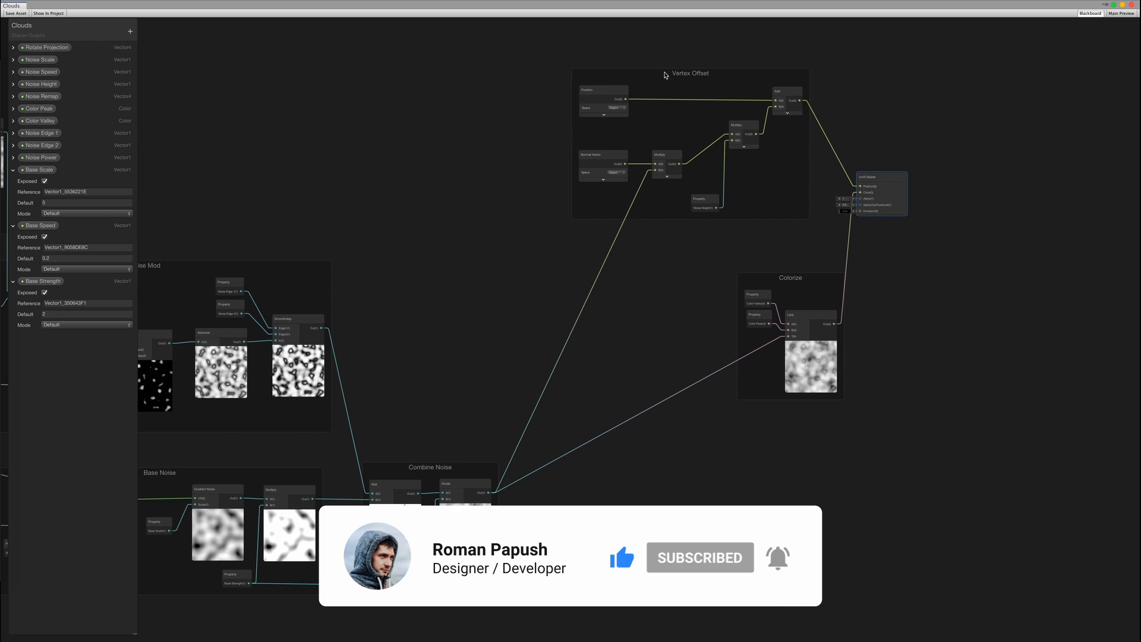
left_click(665, 74)
middle_click_drag(665, 75, 578, 224)
scroll(375, 359, "down", 1)
scroll(273, 115, "up", 1)
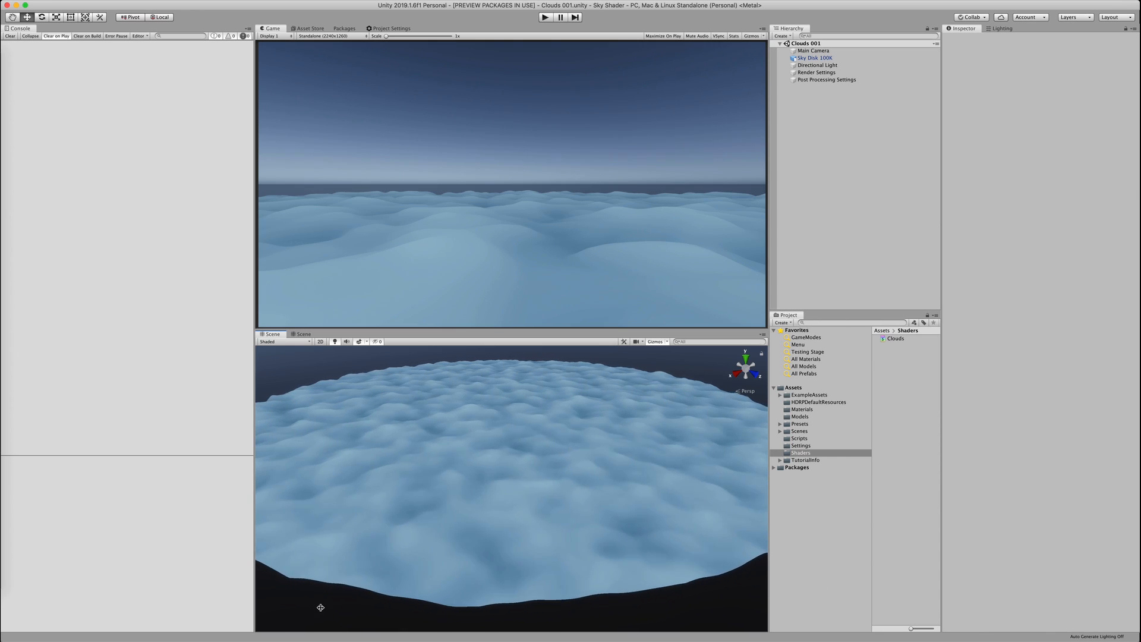
In Play mode, lower the Main Camera to Y 17.8, tilting it down and turning it sideways
left_click(331, 529)
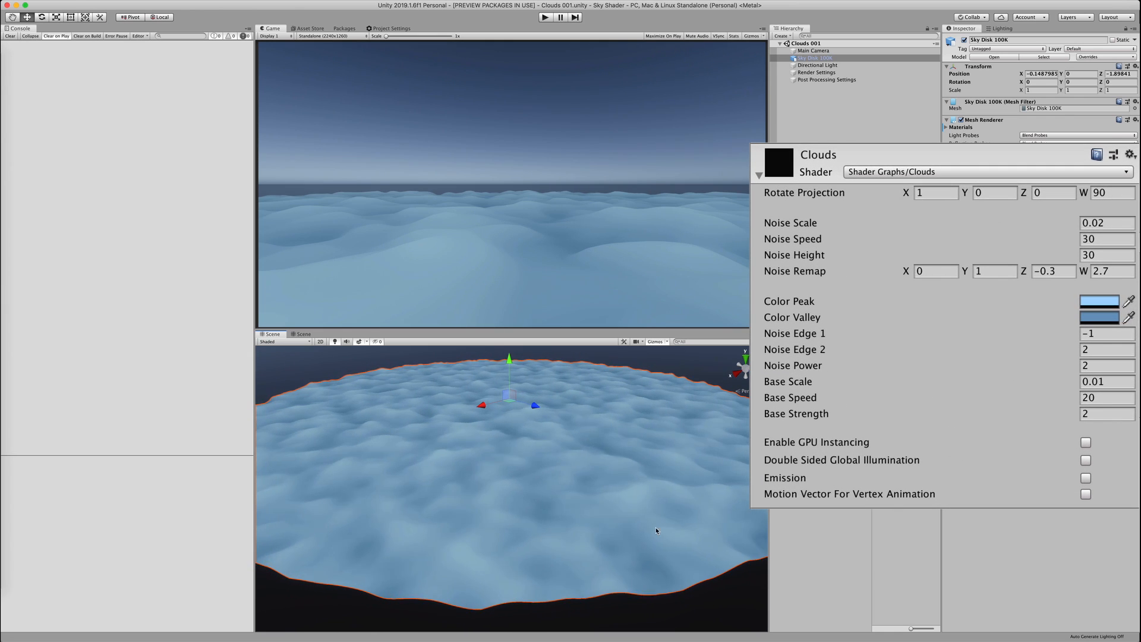
left_click(544, 17)
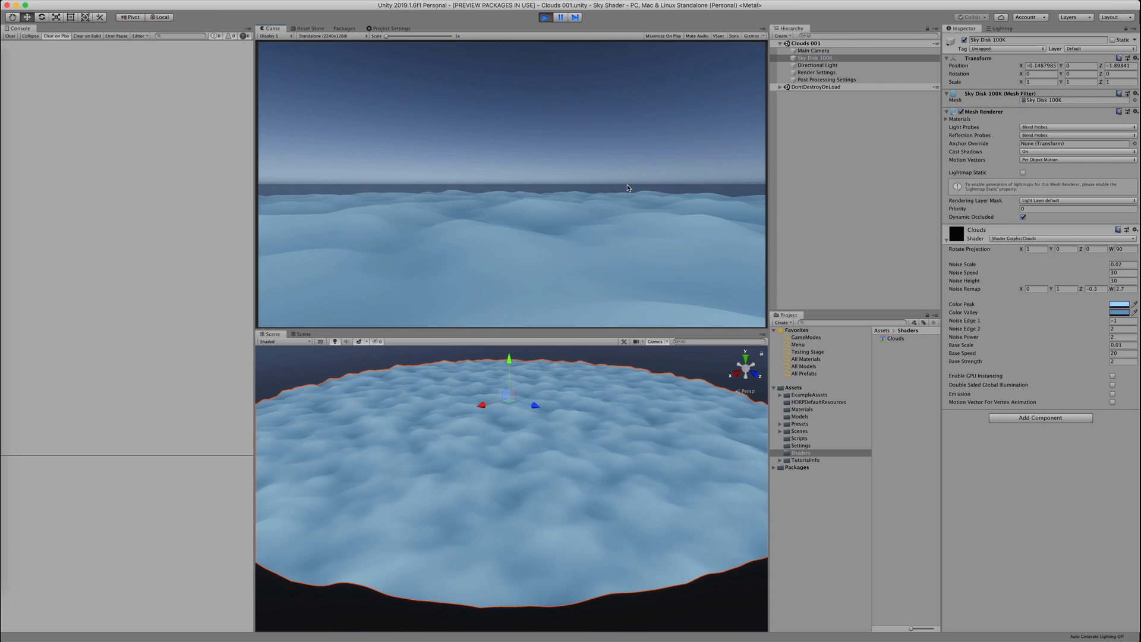
left_click(861, 51)
left_click_drag(1061, 67, 1140, 102)
left_click(362, 343)
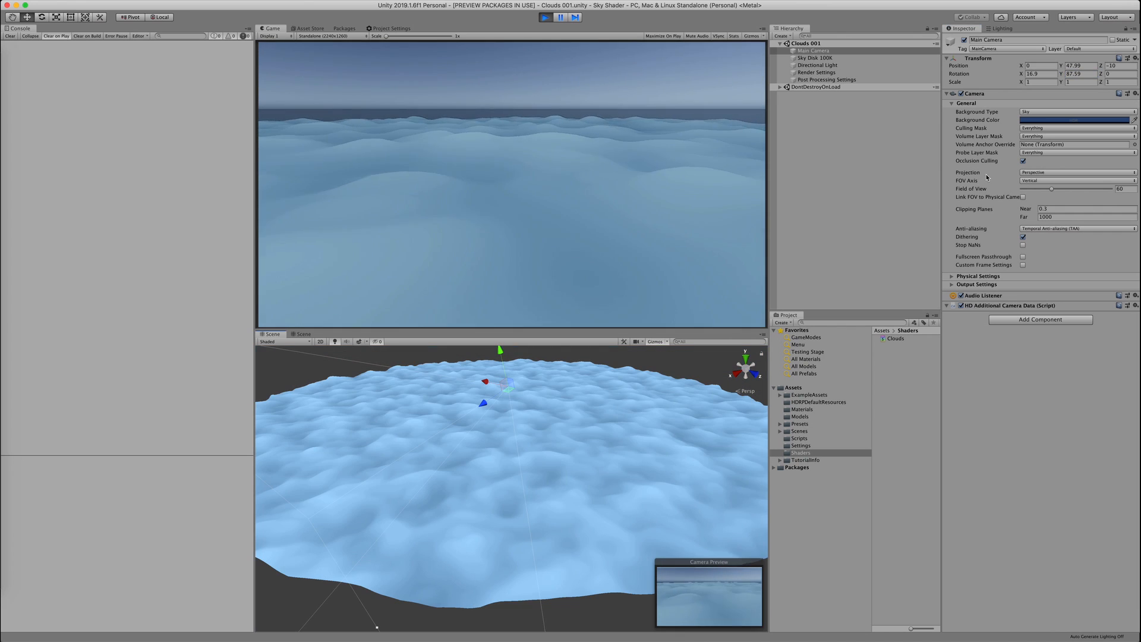
left_click_drag(1061, 74, 1136, 77)
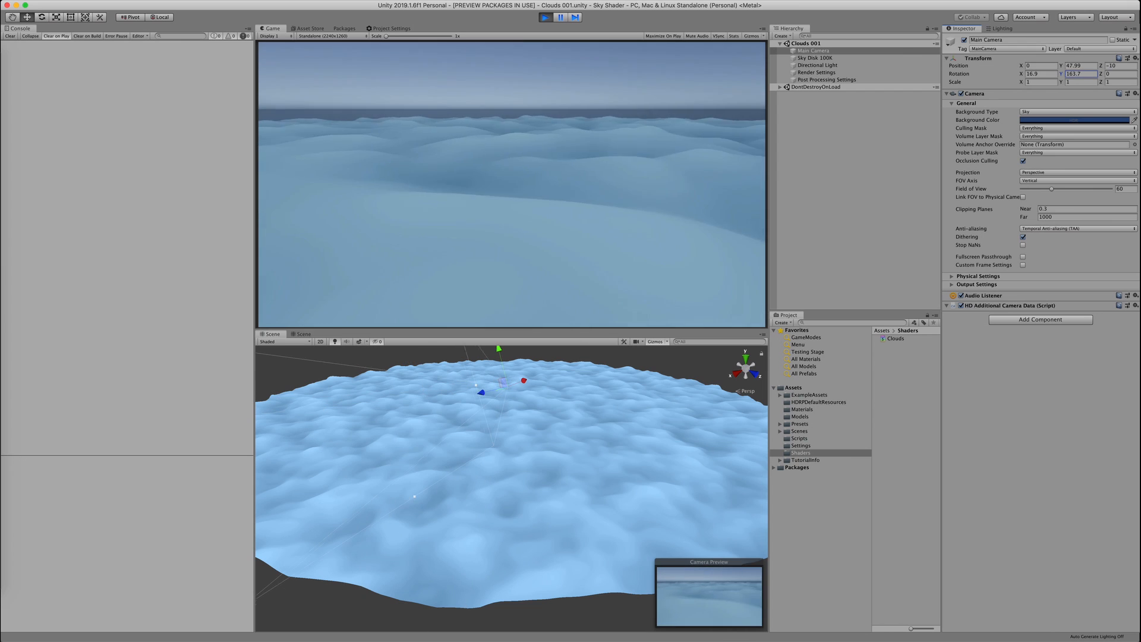
mouse_move(1060, 66)
left_mouse_down()
mouse_move(1034, 69)
mouse_move(1046, 69)
left_mouse_up()
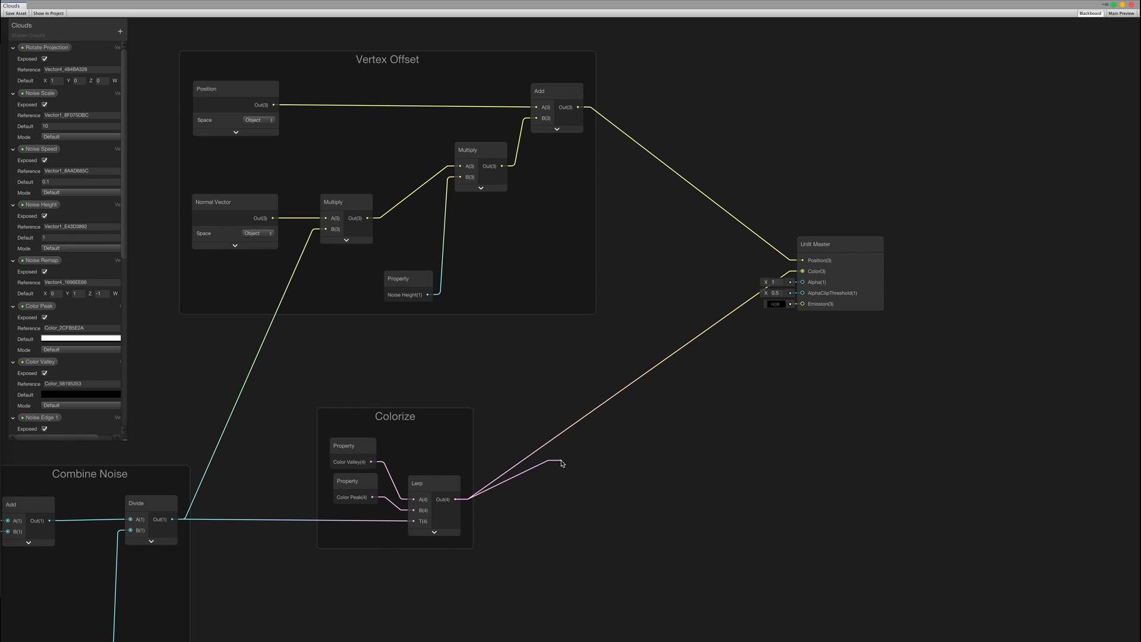
Multiply the Lerp colour by a new Vector 1 node, replacing an accidental Vector 2
left_click_drag(562, 463, 543, 487)
key("Return")
type("vector")
key("Down")
key("Return")
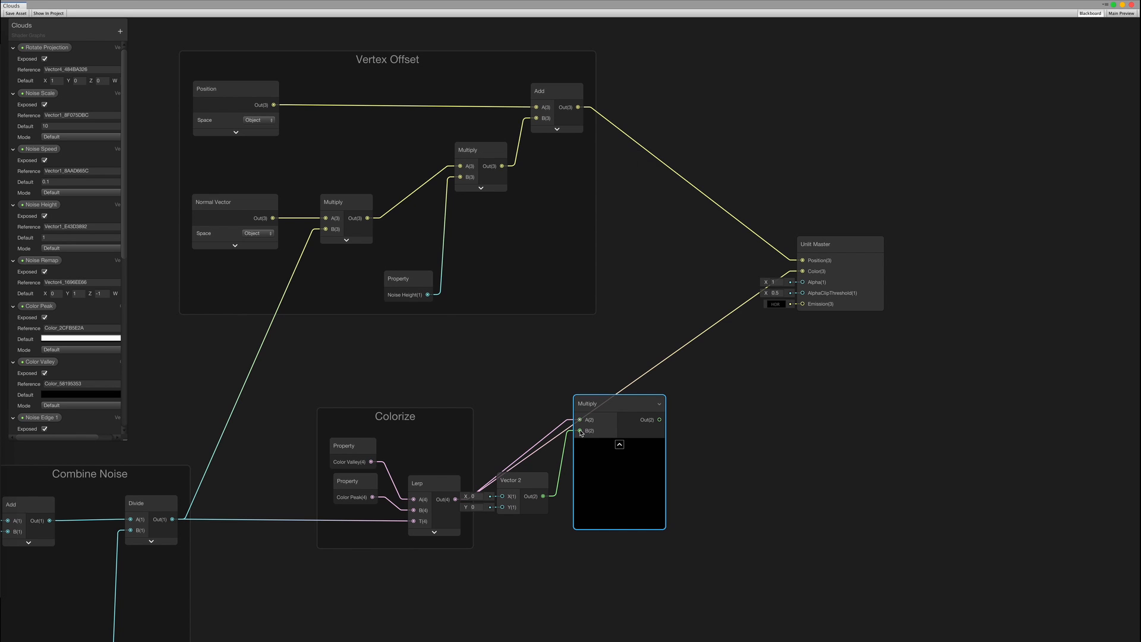
key("super+z")
left_click_drag(579, 431, 549, 470)
type("vec")
key("Return")
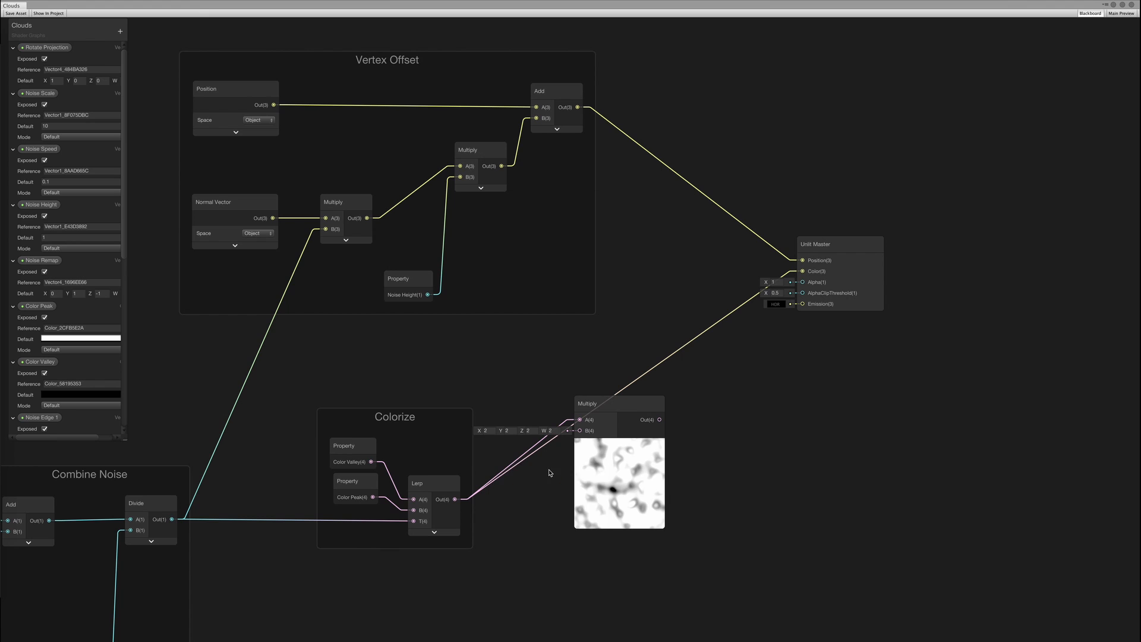
Set the Vector 1 to 2 and convert it into a property named 'Emission Strength'
left_click_drag(615, 434, 615, 450)
left_click_drag(528, 471, 530, 508)
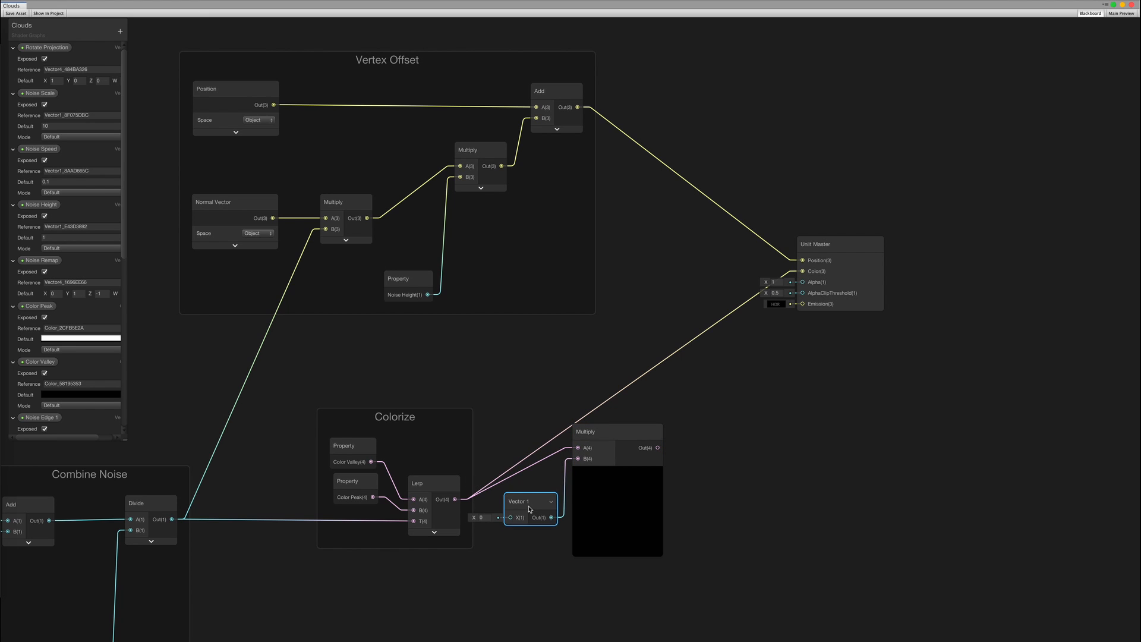
type("2")
right_click(525, 509)
left_click(558, 587)
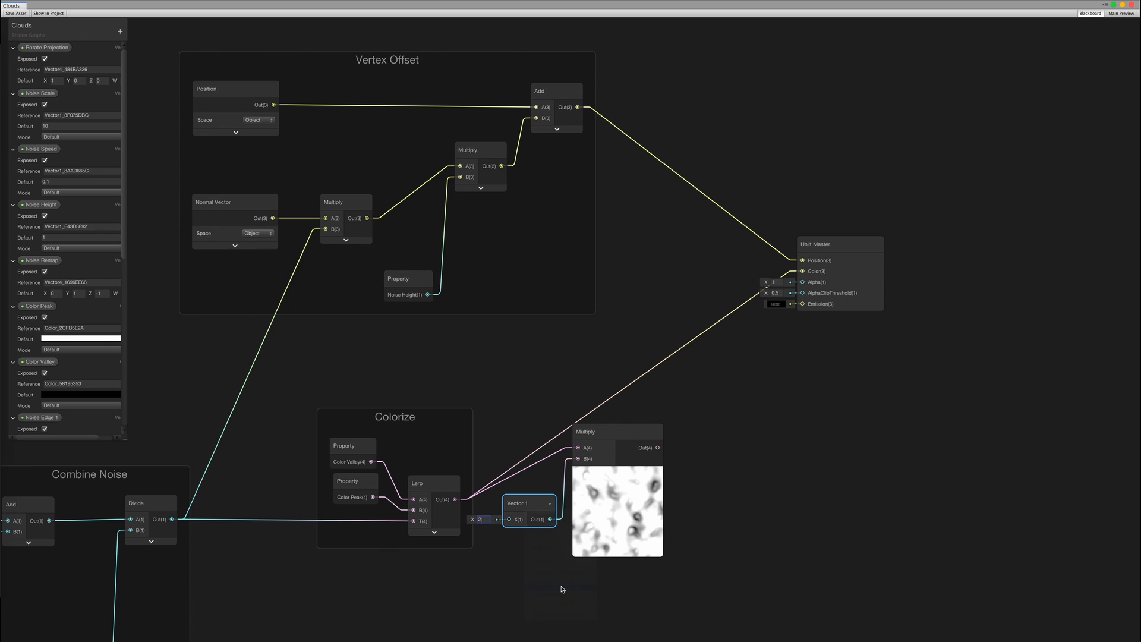
left_click_drag(124, 233, 131, 446)
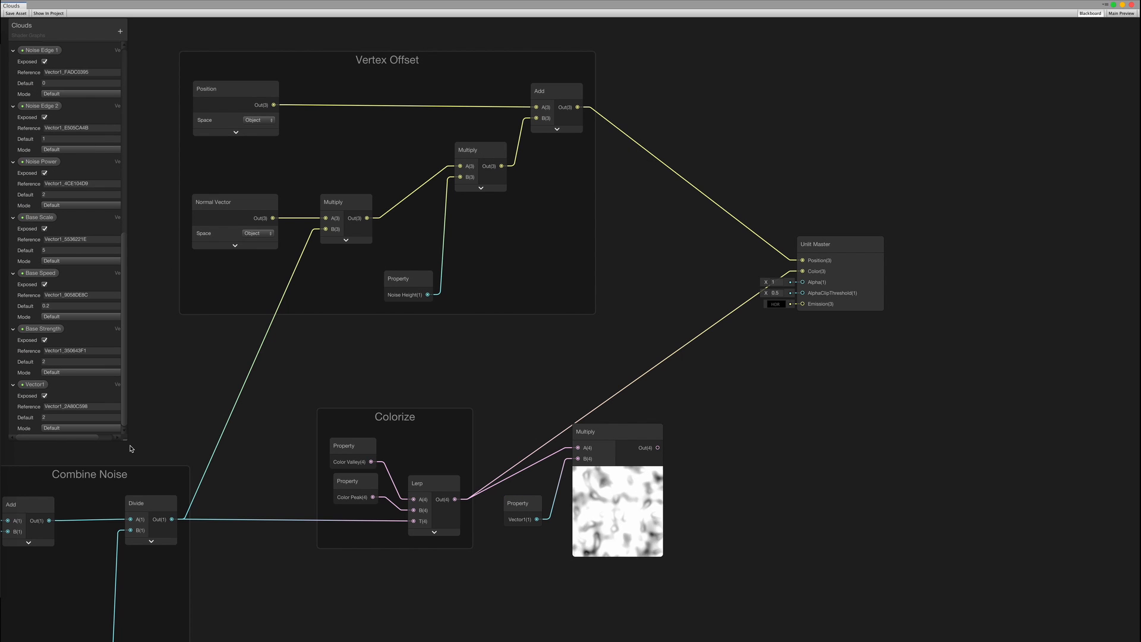
double_click(36, 384)
type("Emission Stren")
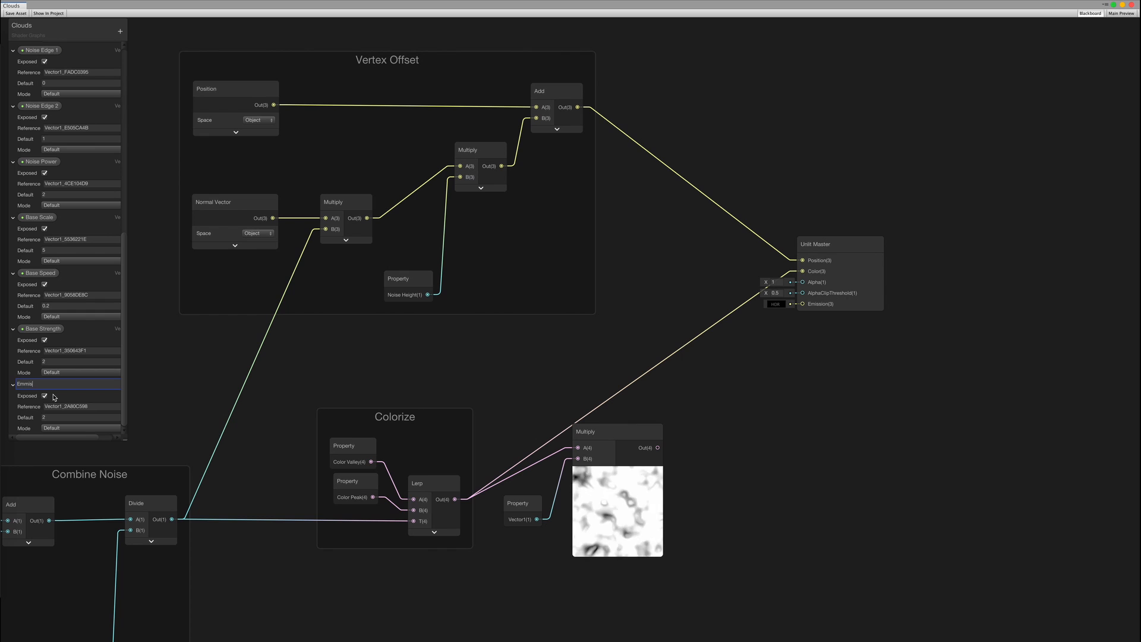
type("gth")
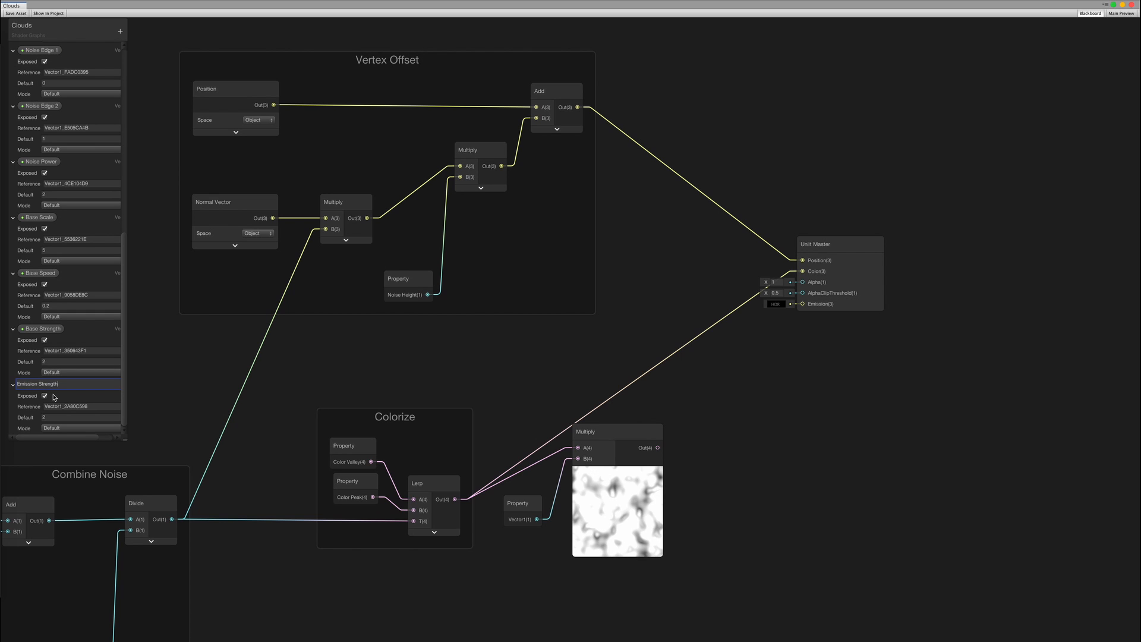
Group the Emission Strength and Multiply nodes as 'Emission' and save the graph
left_click_drag(607, 436, 794, 310)
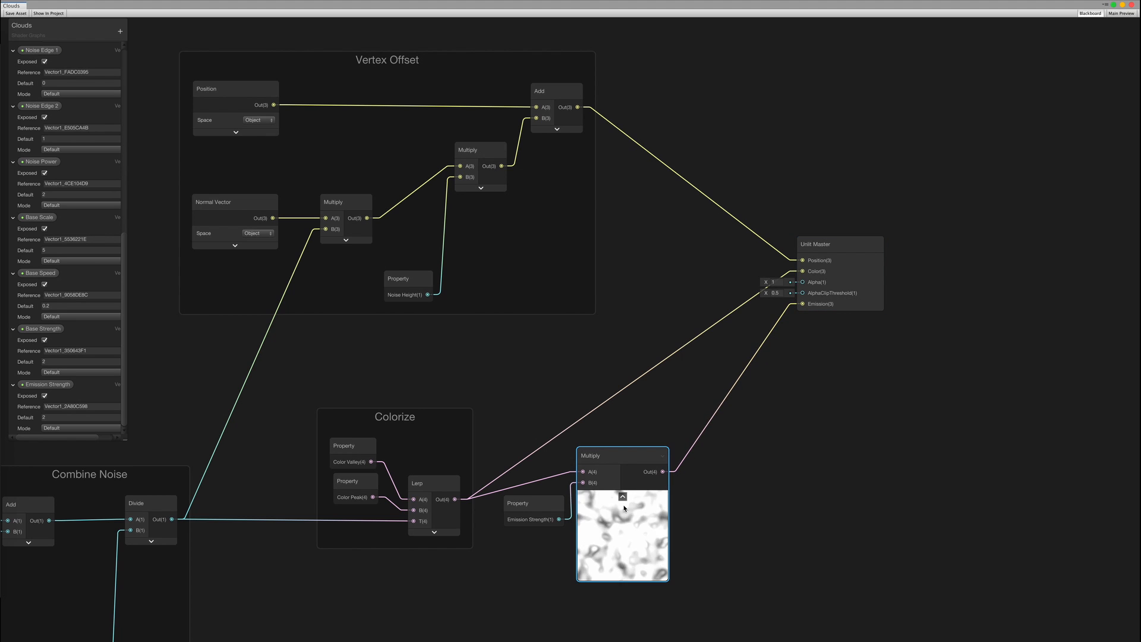
right_click(601, 456)
left_click(639, 557)
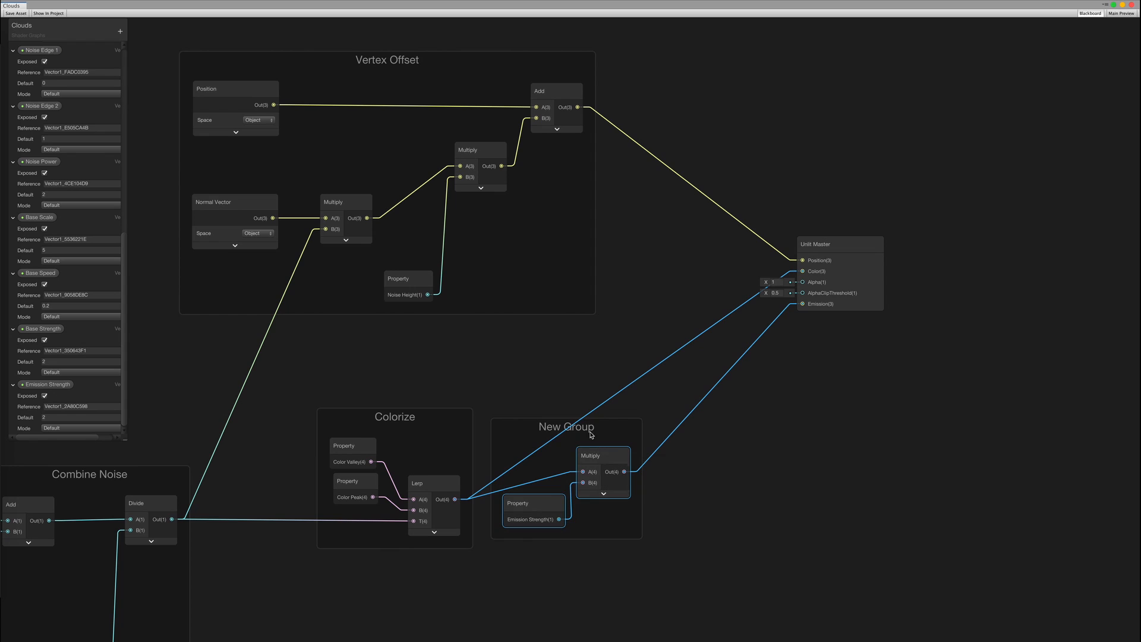
double_click(565, 429)
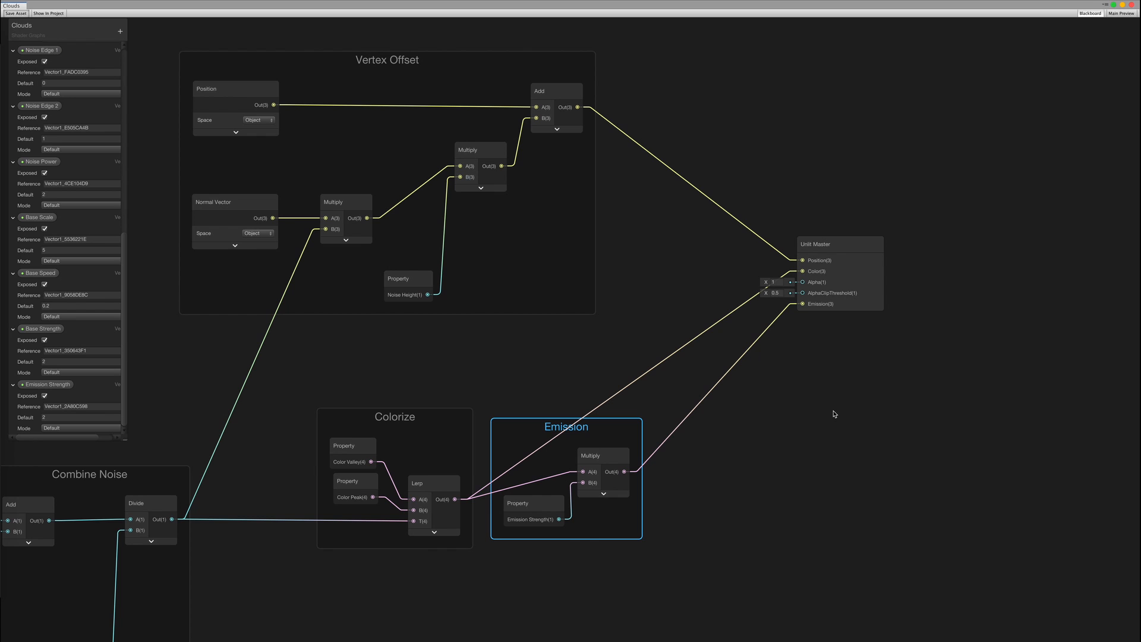
key("super+s")
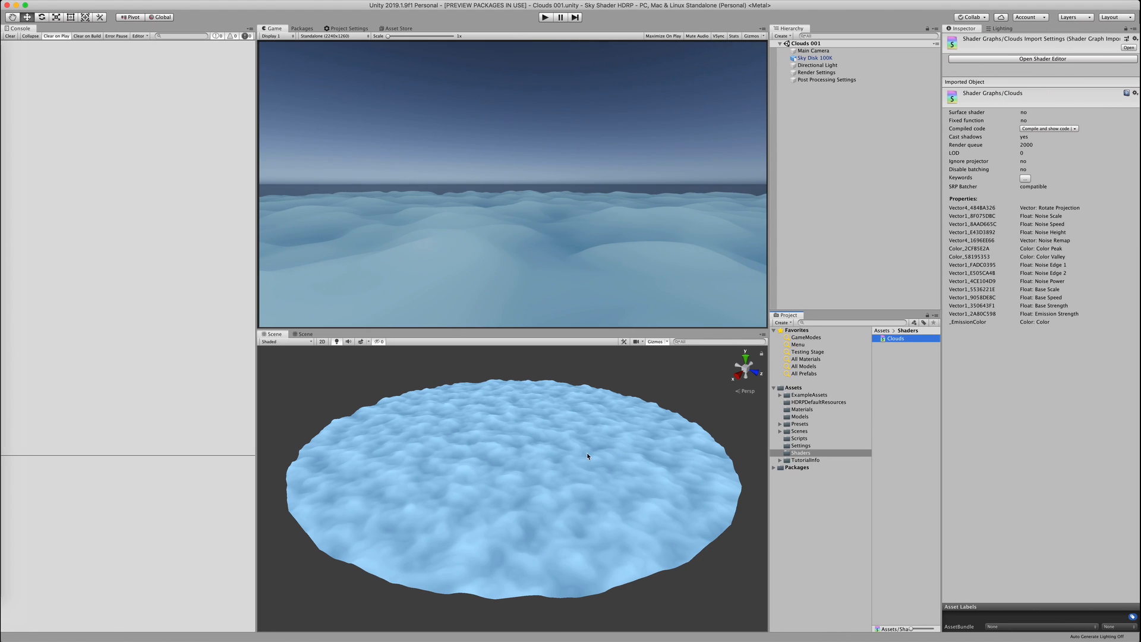
Set Sky Disk 100K's Emission Strength to 2, compare with scene effects, then select Render Settings
left_click(640, 435)
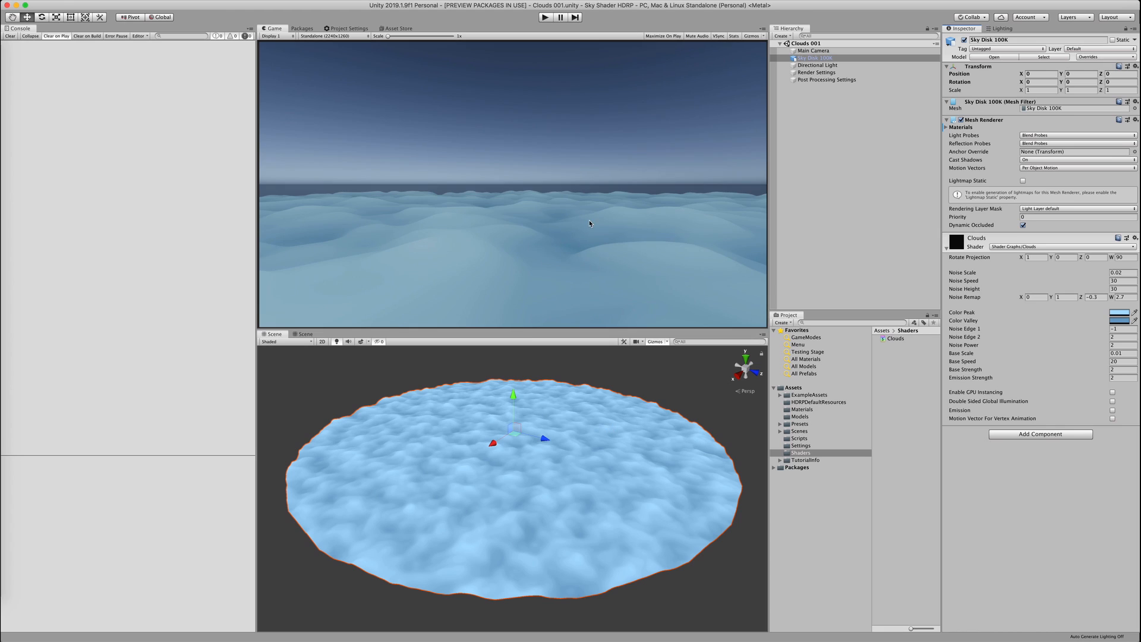
left_click(819, 59)
left_click(361, 341)
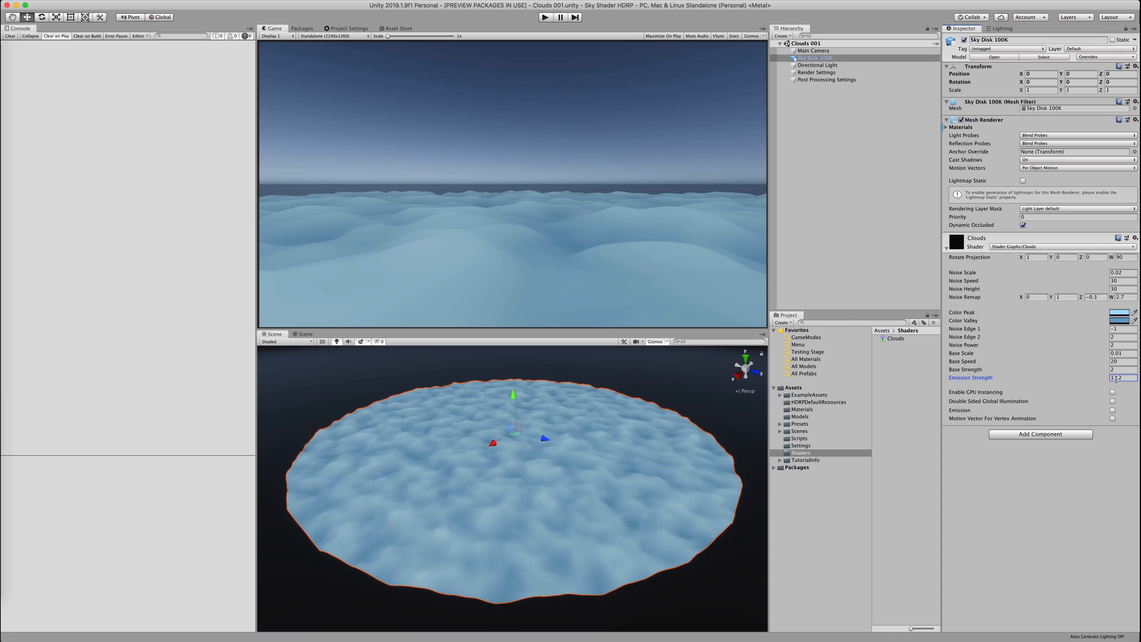
type("2")
left_click(360, 342)
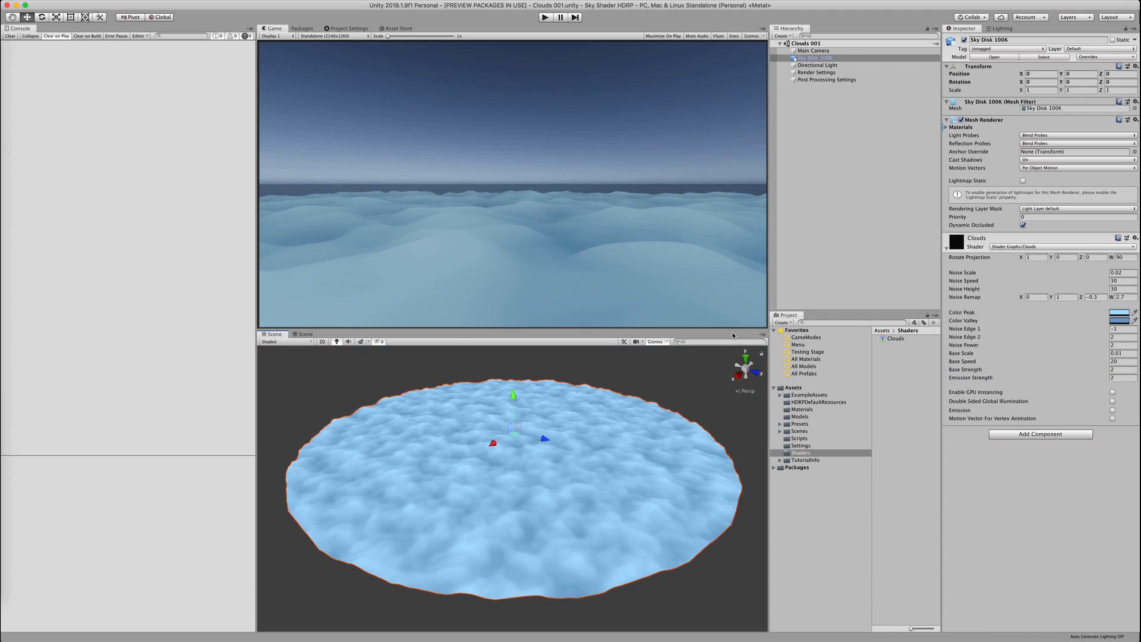
left_click(817, 72)
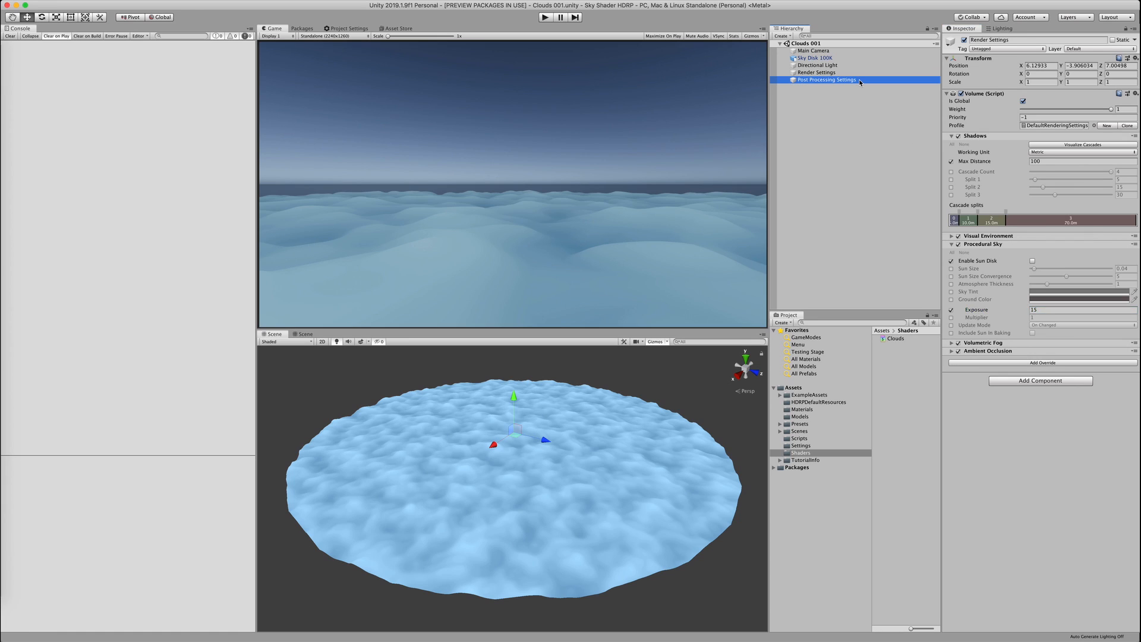
Edit the Render Settings' Fixed Exposure value
left_click(1046, 161)
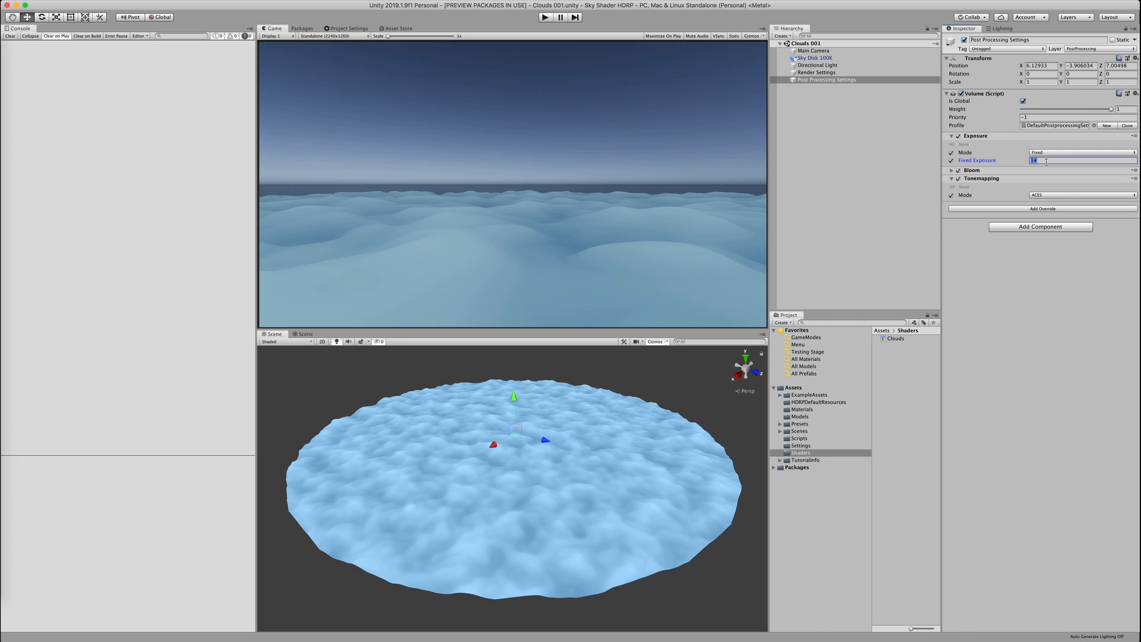
type("0")
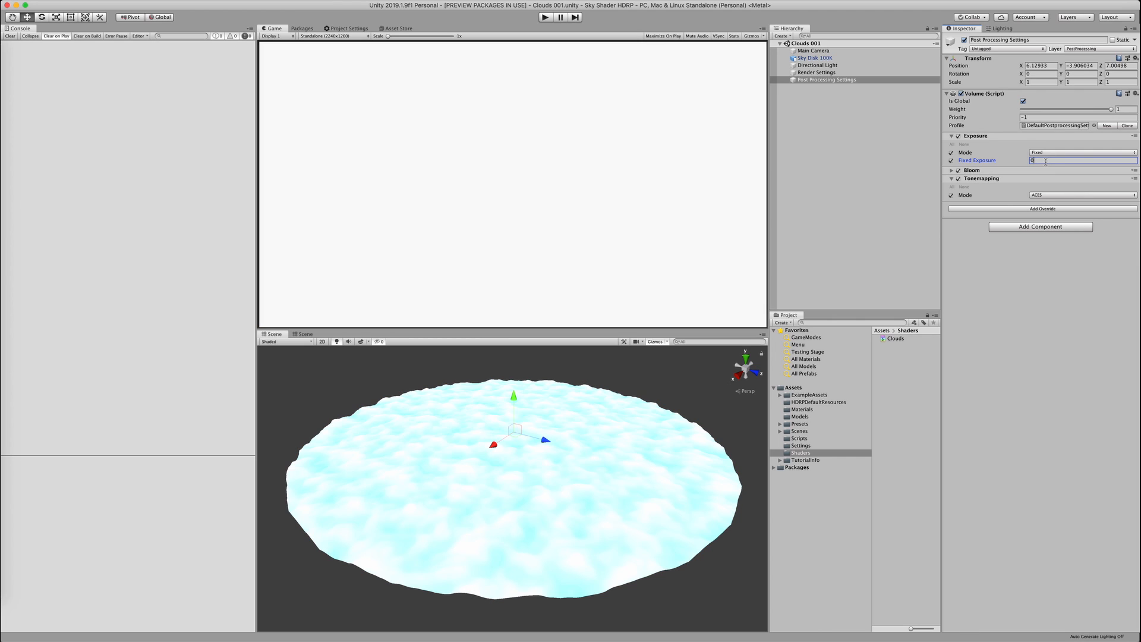
left_click(831, 72)
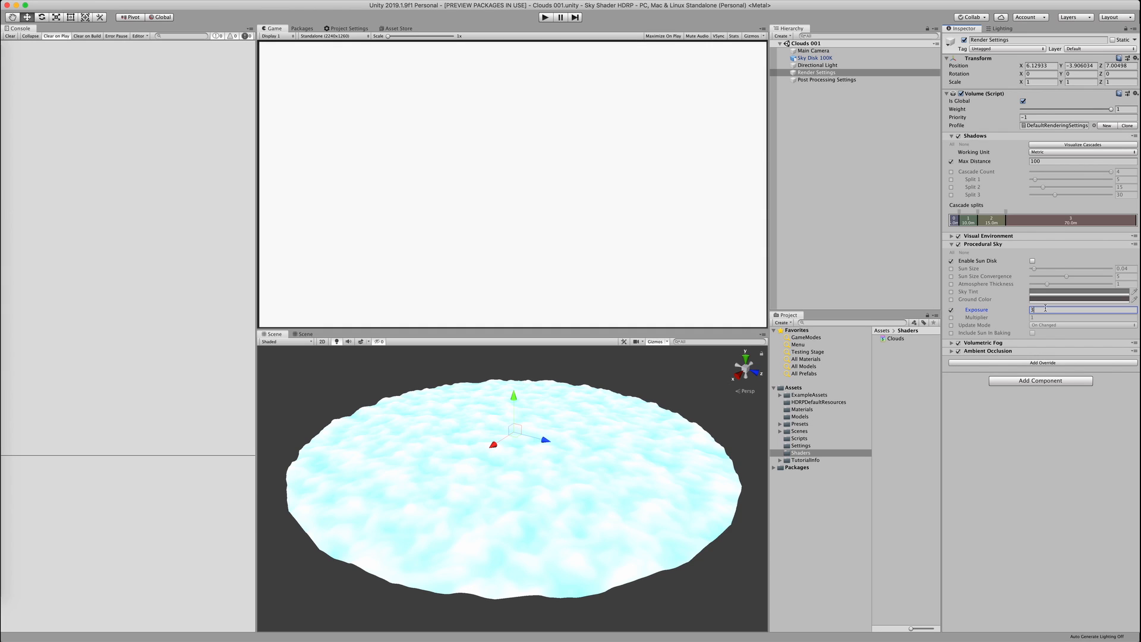
Toggle the Directional Light off and on and set its intensity to 100
left_click(827, 66)
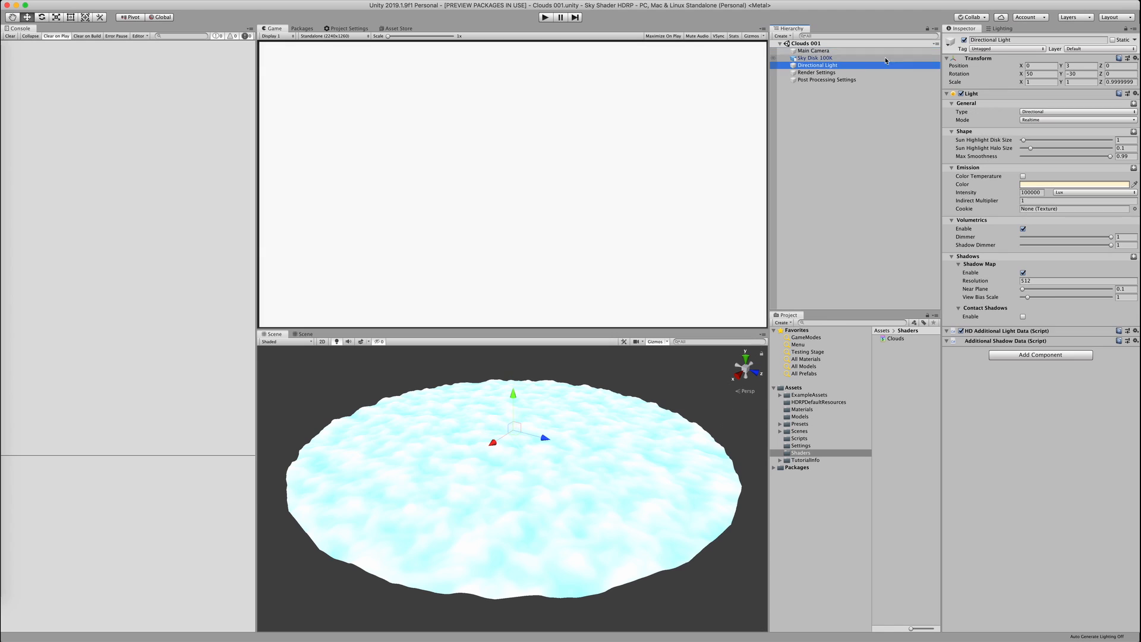
left_click(964, 41)
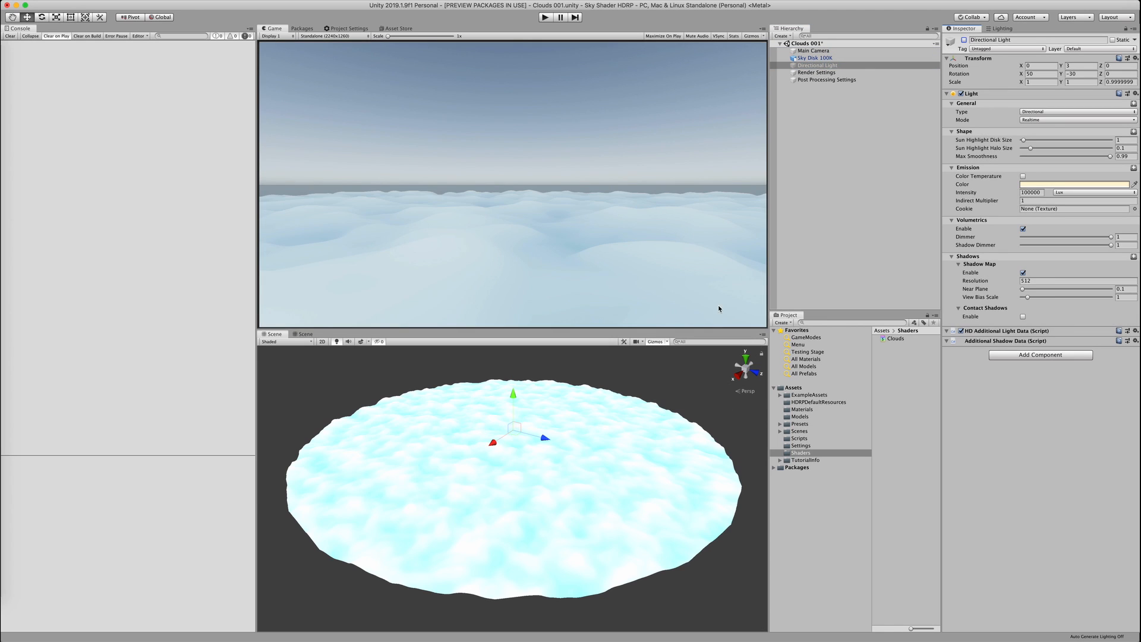
left_click(965, 40)
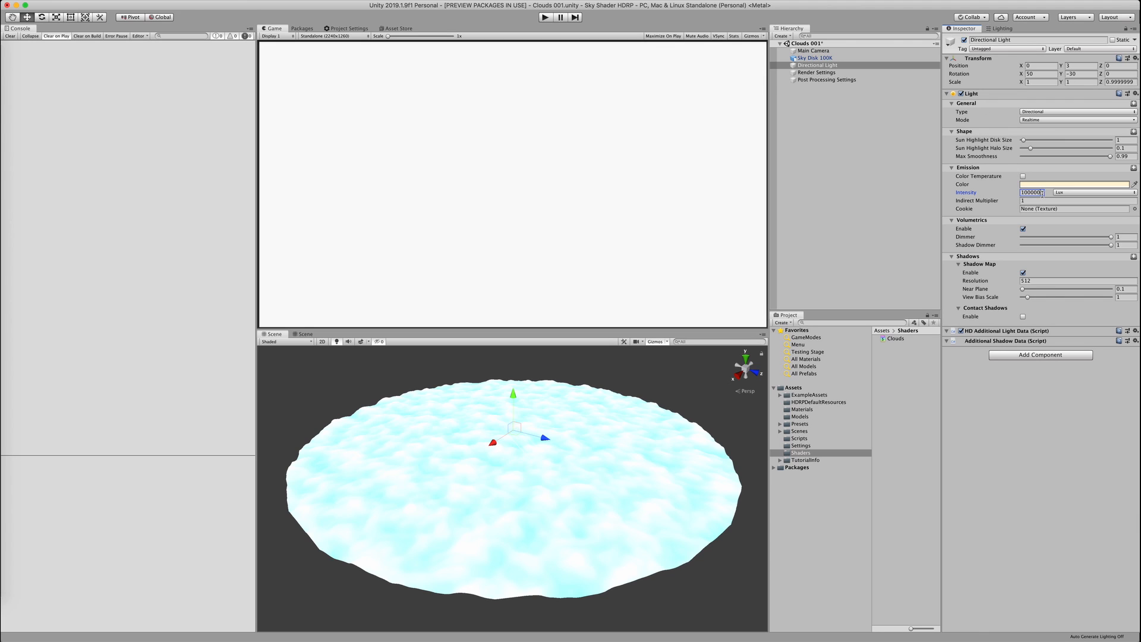
type("100")
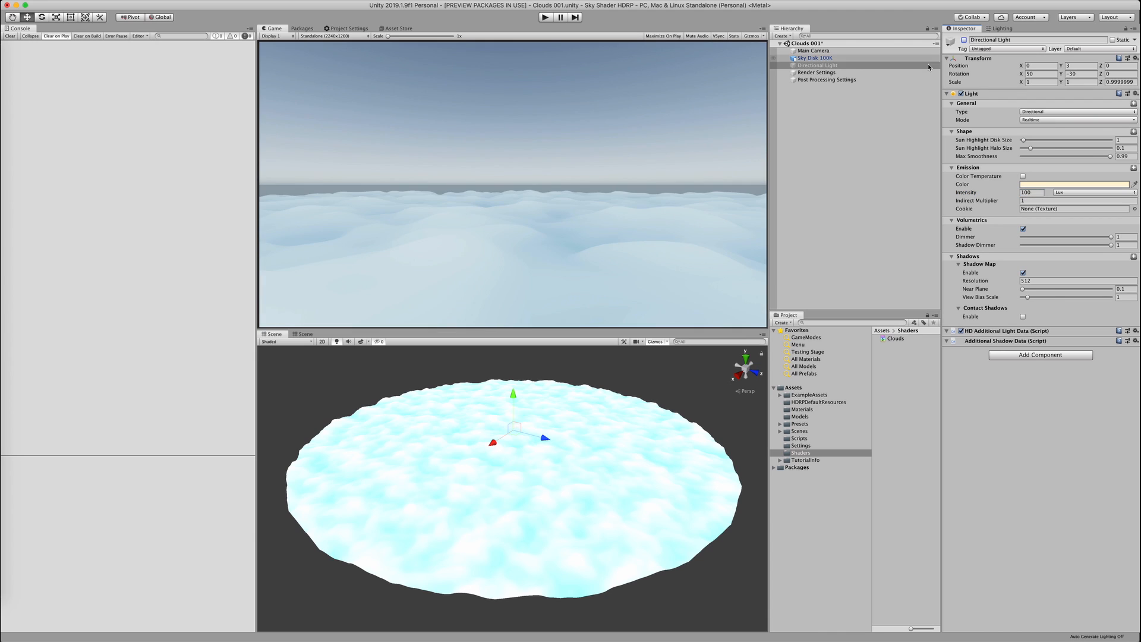
Set the Render Settings volume's Procedural Sky exposure to 2
left_click(646, 435)
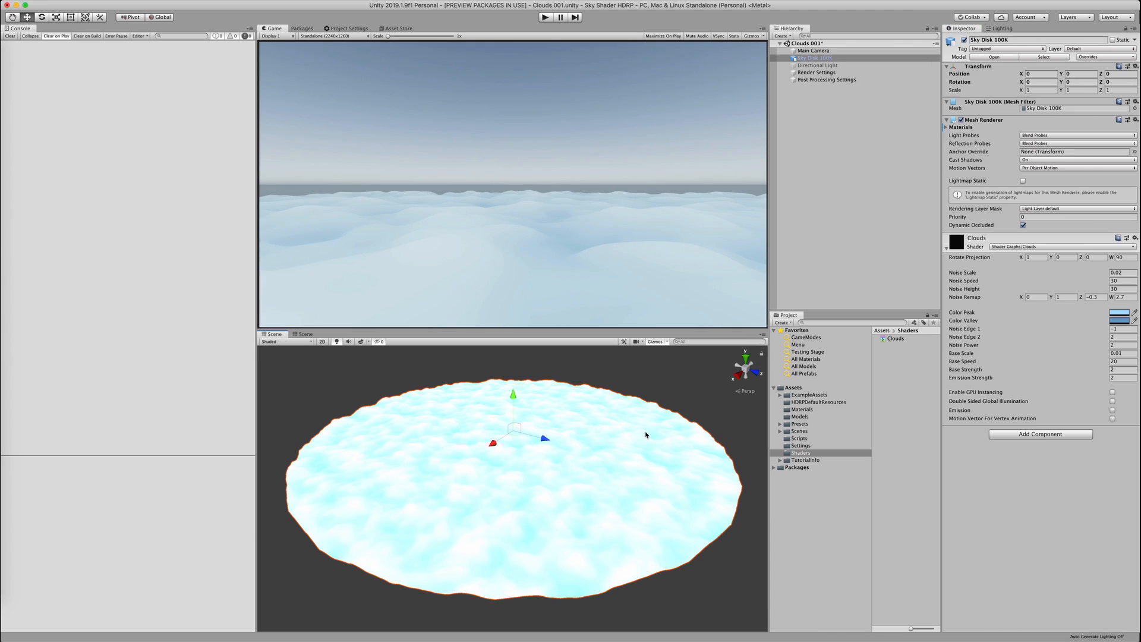
left_click(817, 72)
left_click(1039, 312)
type("2")
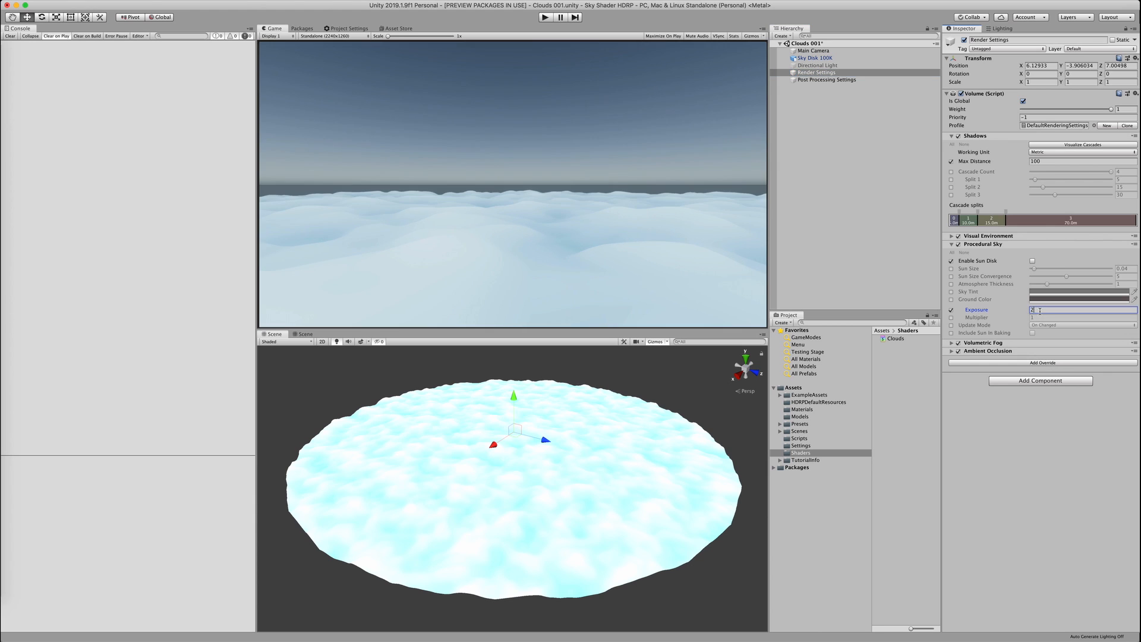
left_click(670, 361)
Scrub the Sky Disk 100K emission strength to 2 and enable sky and fog effects in the Scene view
left_click(634, 427)
mouse_move(1027, 378)
left_mouse_down()
mouse_move(1059, 377)
mouse_move(1032, 381)
left_mouse_up()
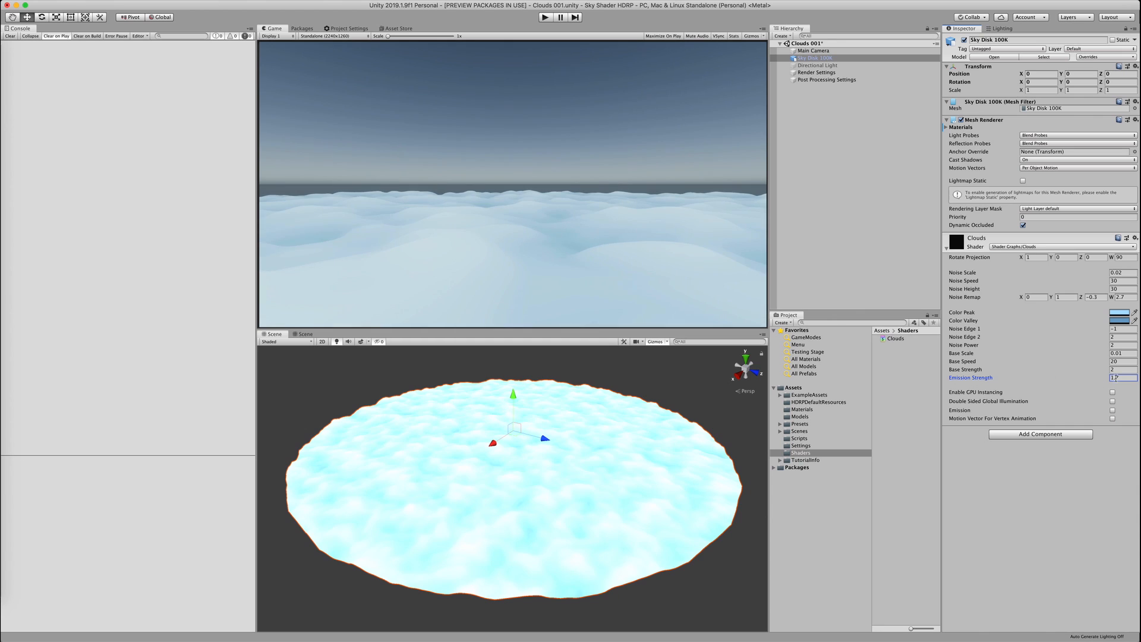
left_click(361, 341)
scroll(460, 400, "up", 10)
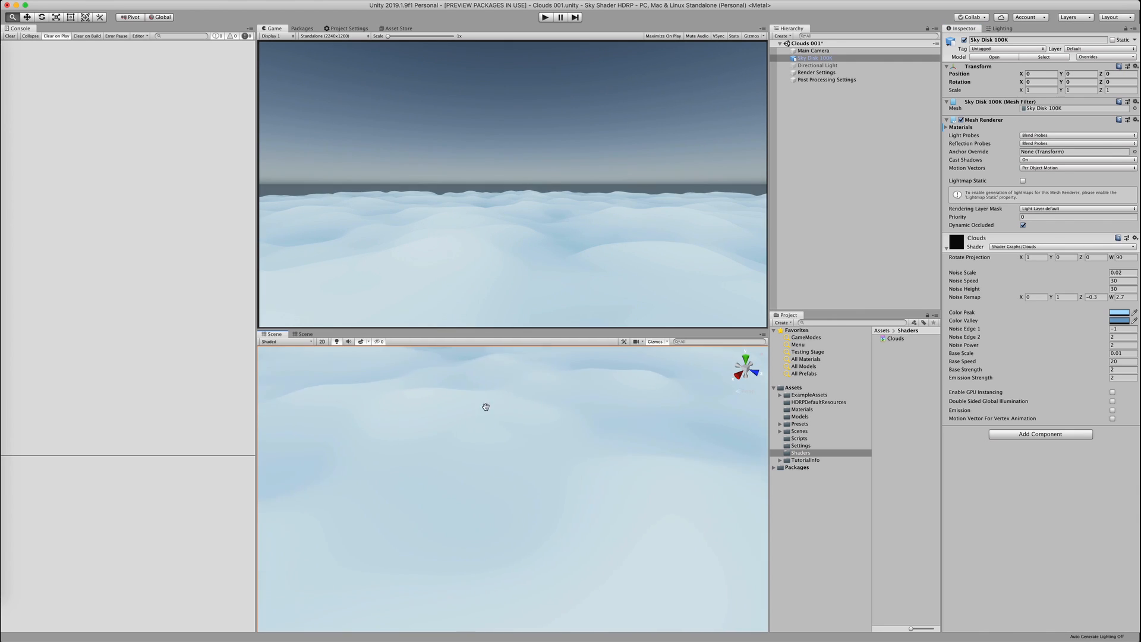
left_click_drag(487, 406, 499, 474, "alt")
left_click(572, 381)
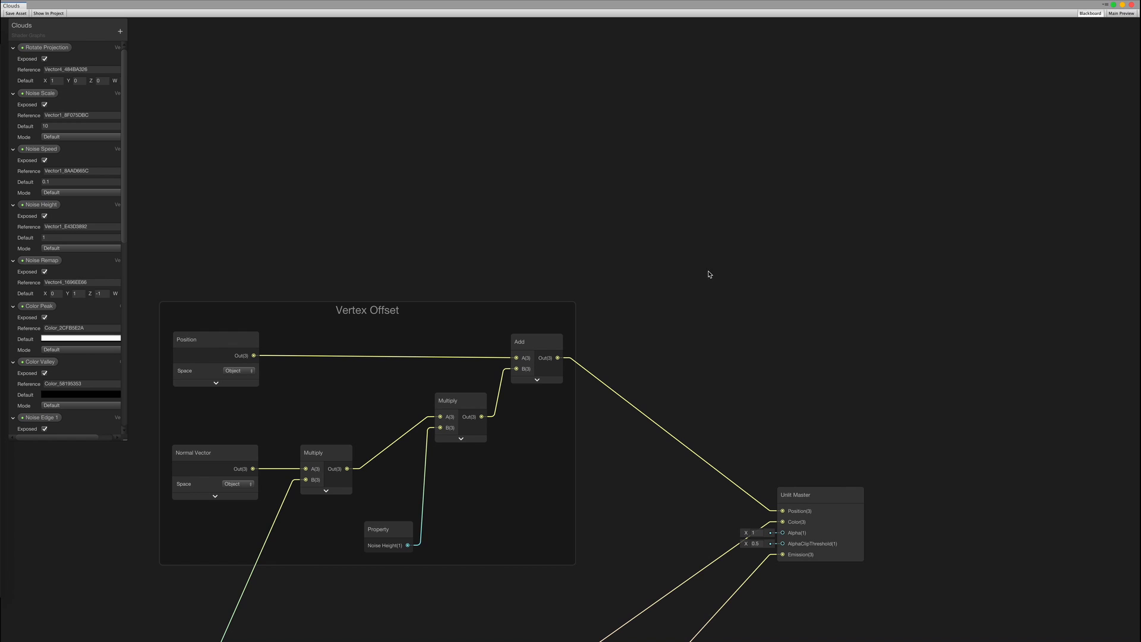
Apply To Sphere to round the disk mesh
left_click_drag(708, 274, 762, 236, "alt")
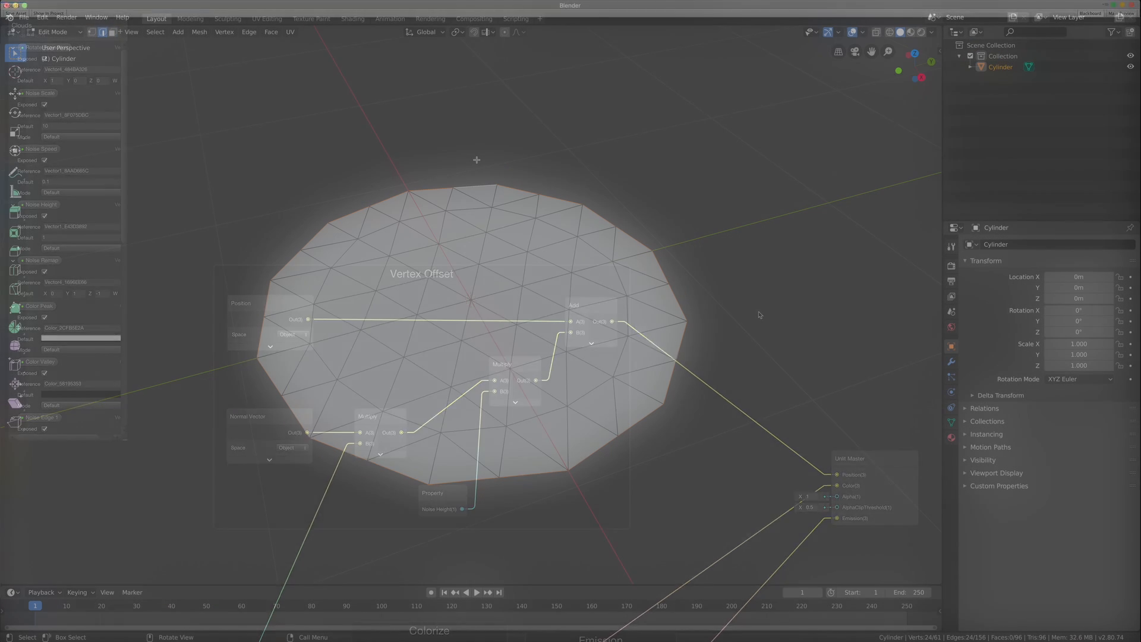
key("F3")
type("to sp")
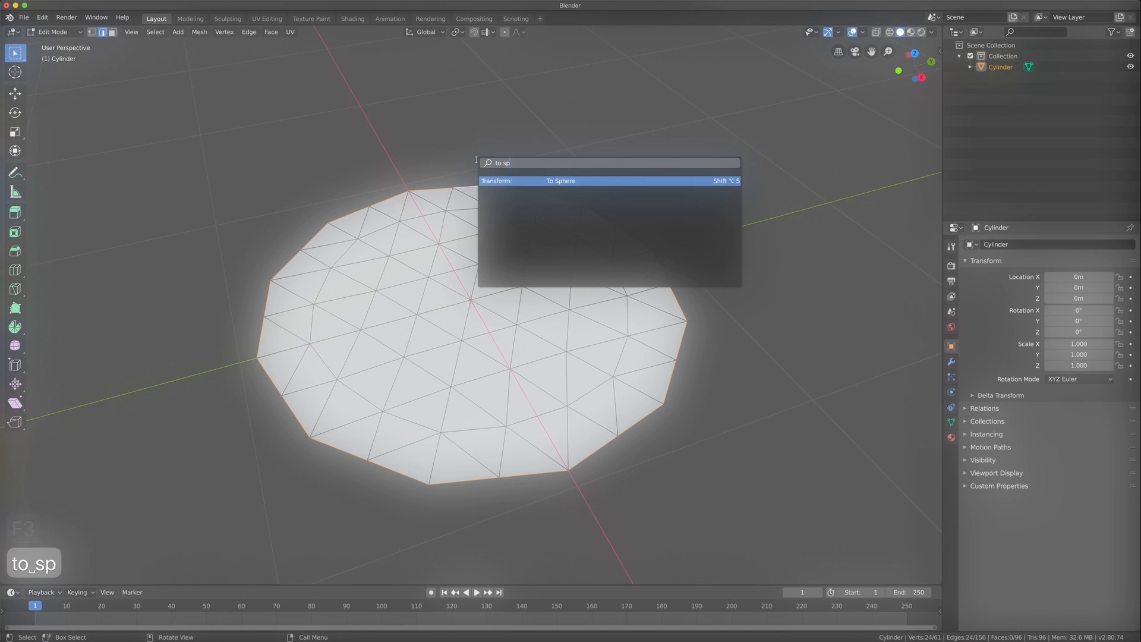
key("Return")
key("Return")
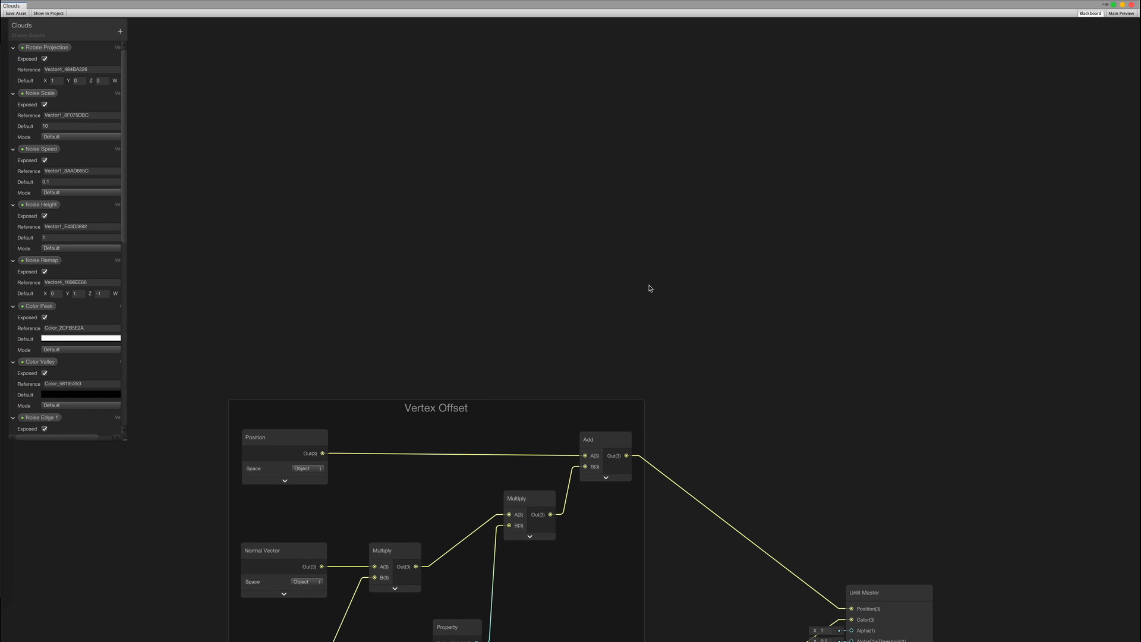
Add a Normal Vector node at the upper left with its preview collapsed
right_click(549, 195)
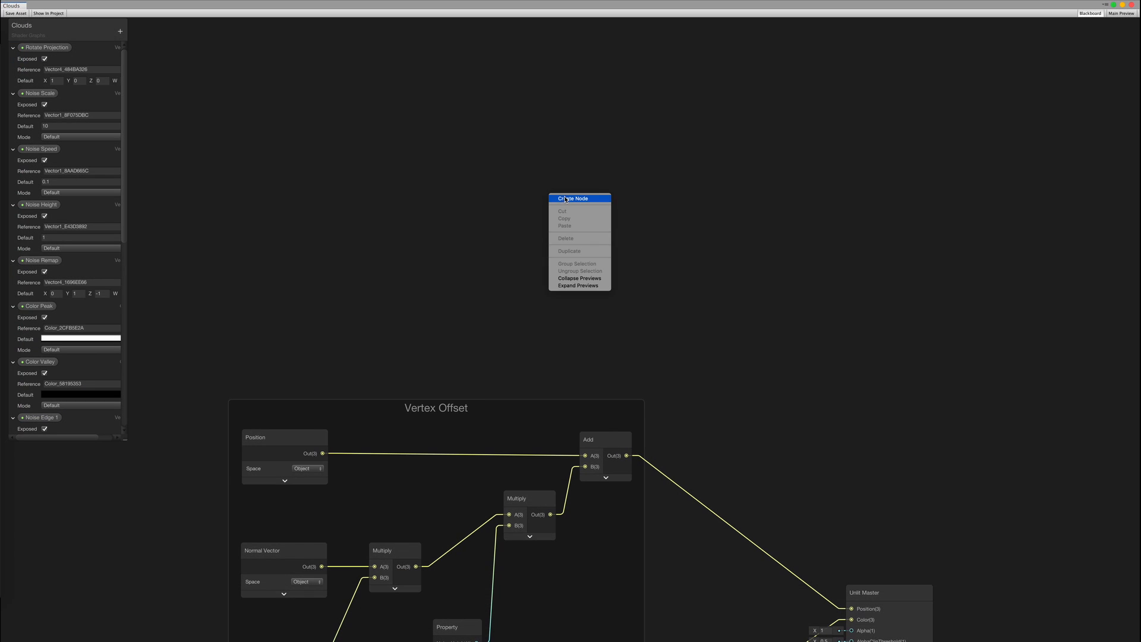
left_click(566, 199)
type("vec")
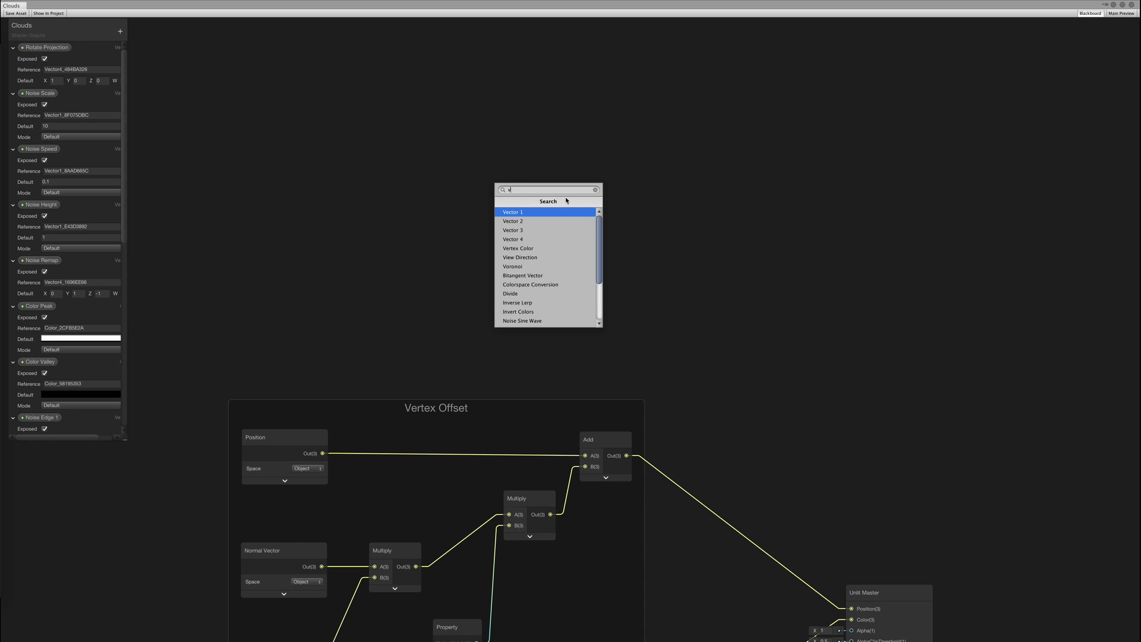
key("Down")
key("Down")
key("Down")
key("Down")
key("Down")
key("Return")
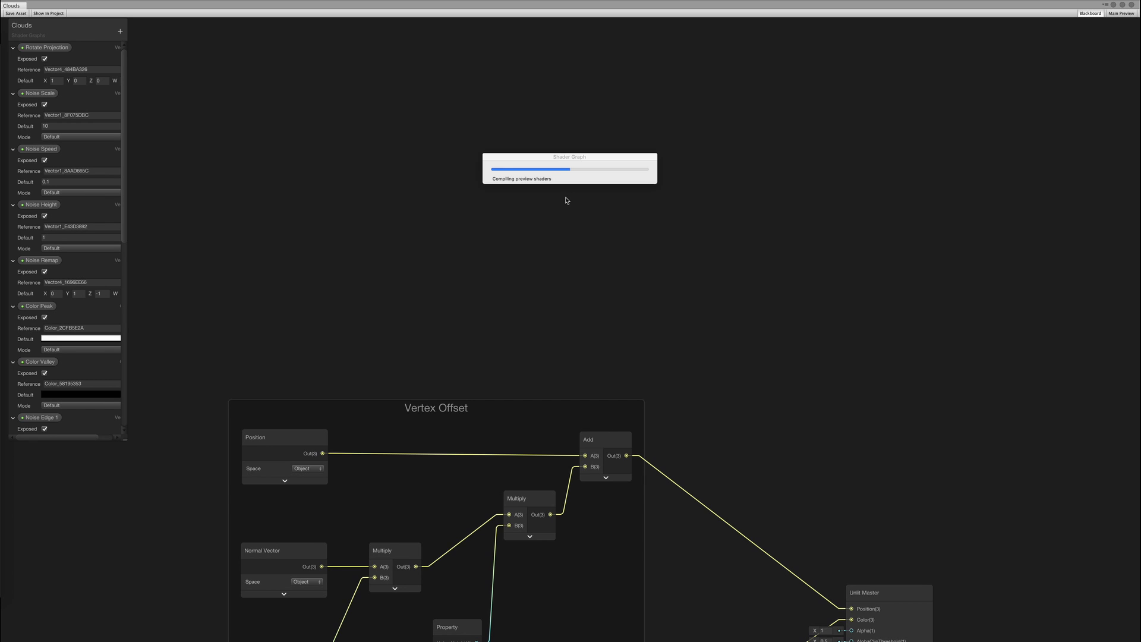
left_click_drag(617, 225, 376, 72)
left_click(369, 134)
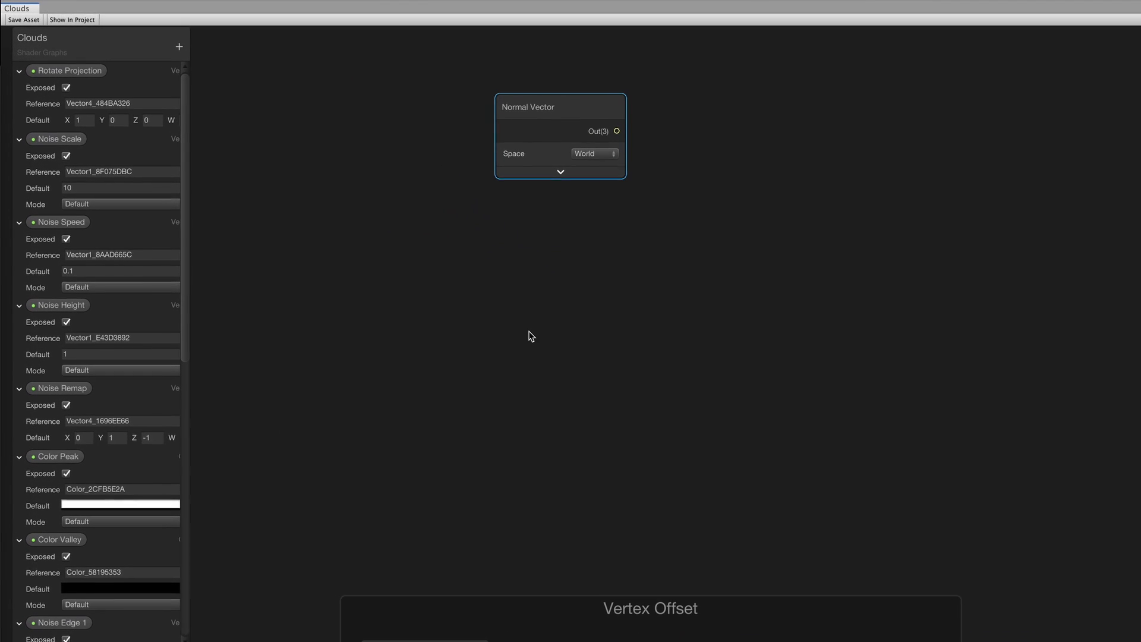
Add a world-space Position node to the left with its preview collapsed
right_click(597, 322)
left_click(619, 330)
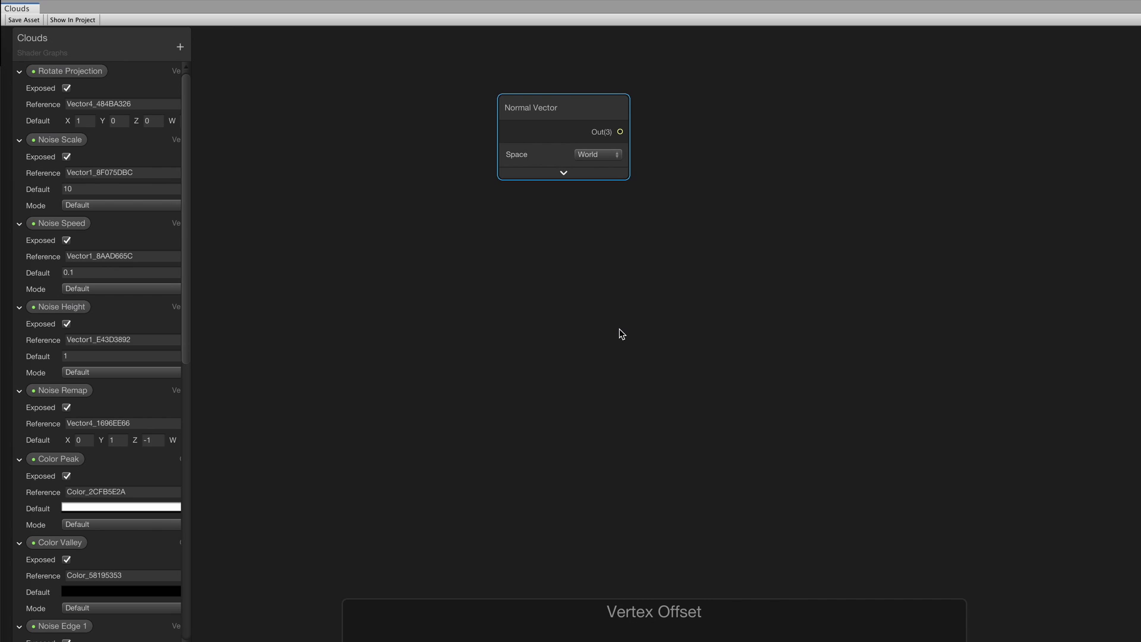
type("posi")
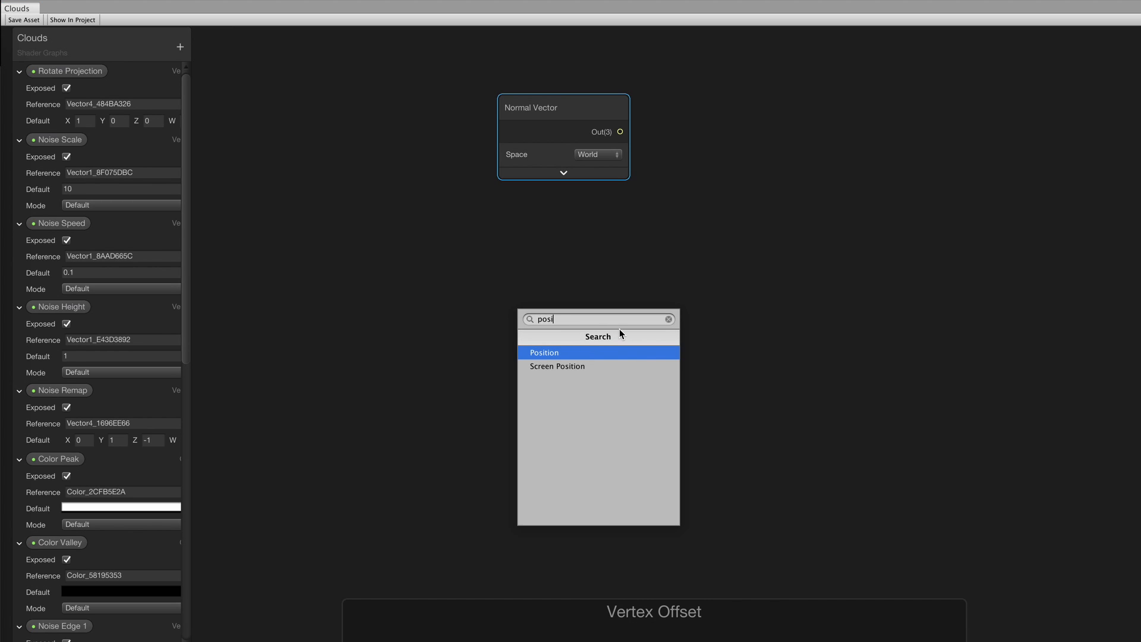
key("Return")
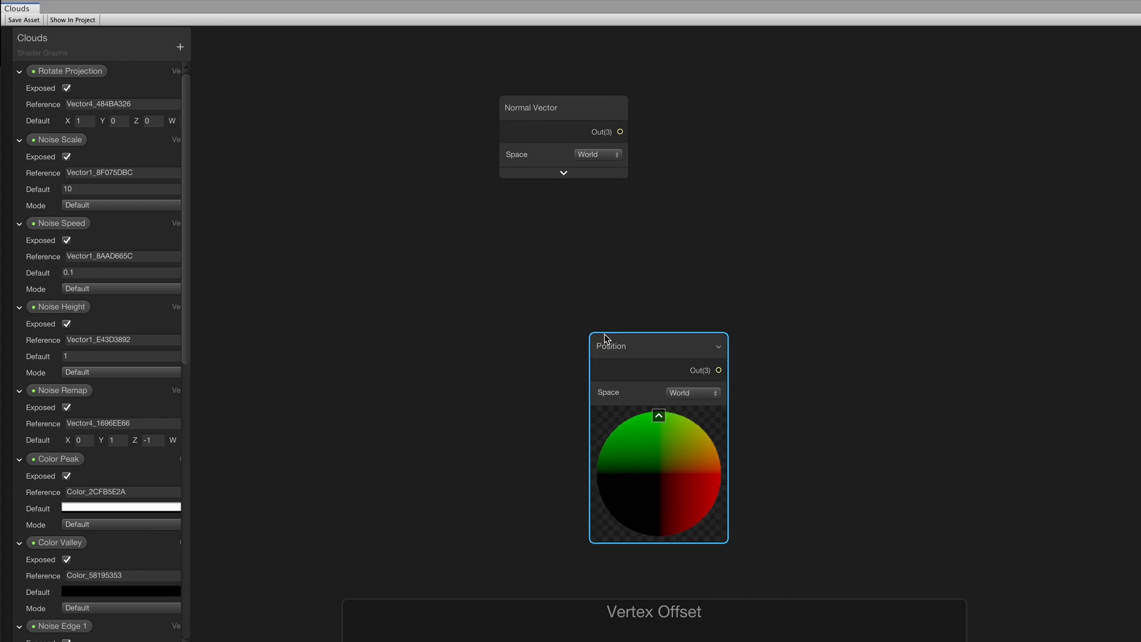
left_click_drag(605, 339, 342, 292)
left_click(396, 369)
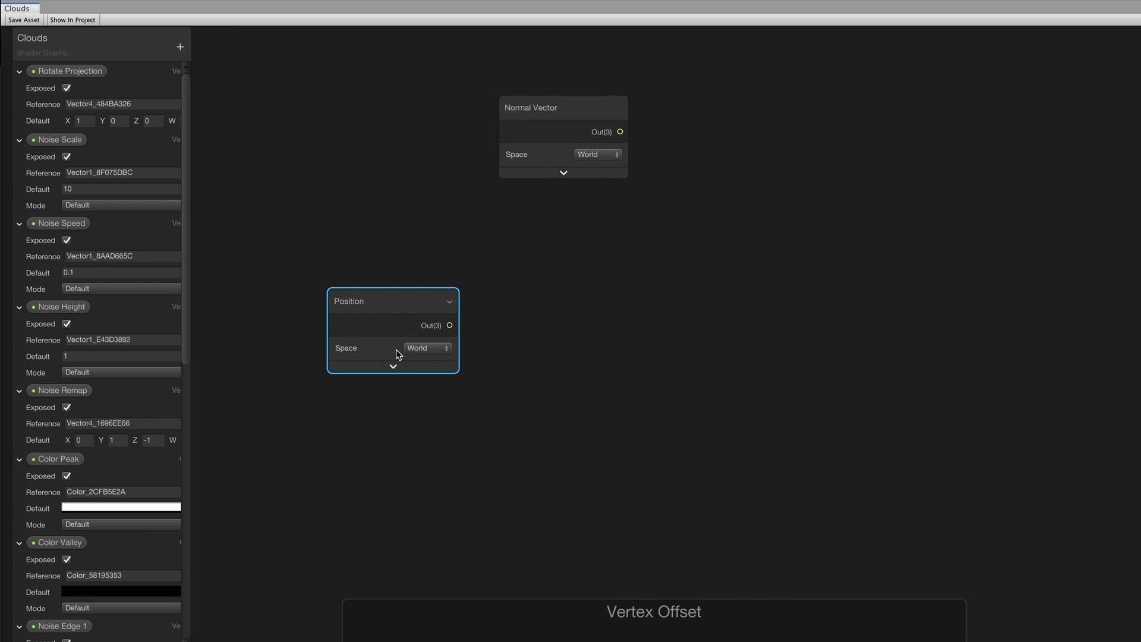
Add an Object node above the Position node
right_click(422, 275)
left_click(433, 278)
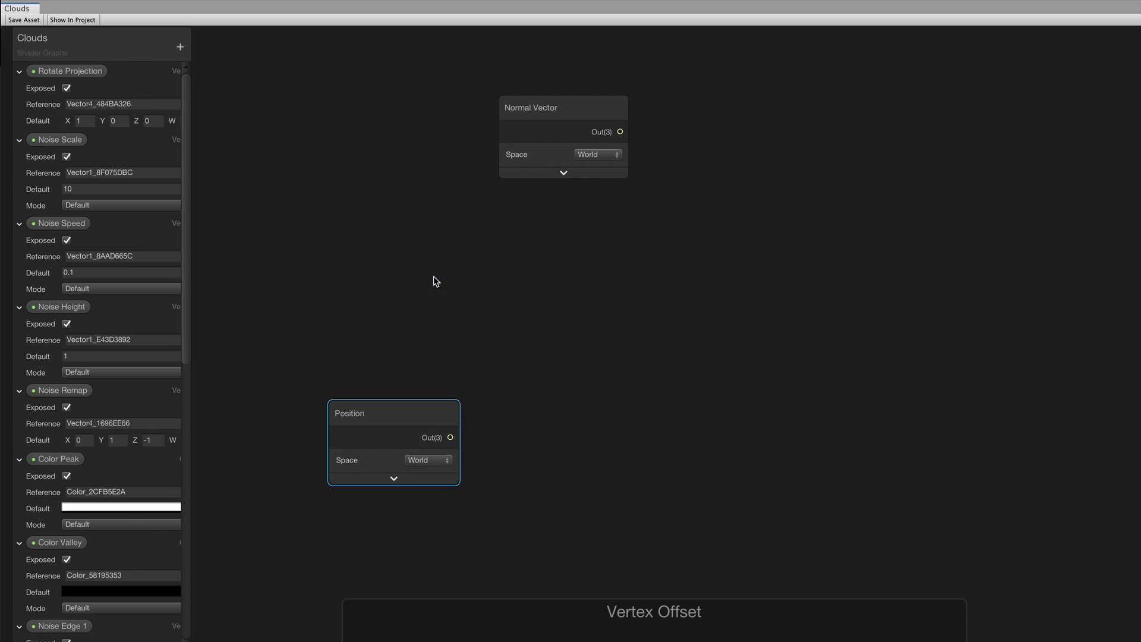
type("obje")
key("Return")
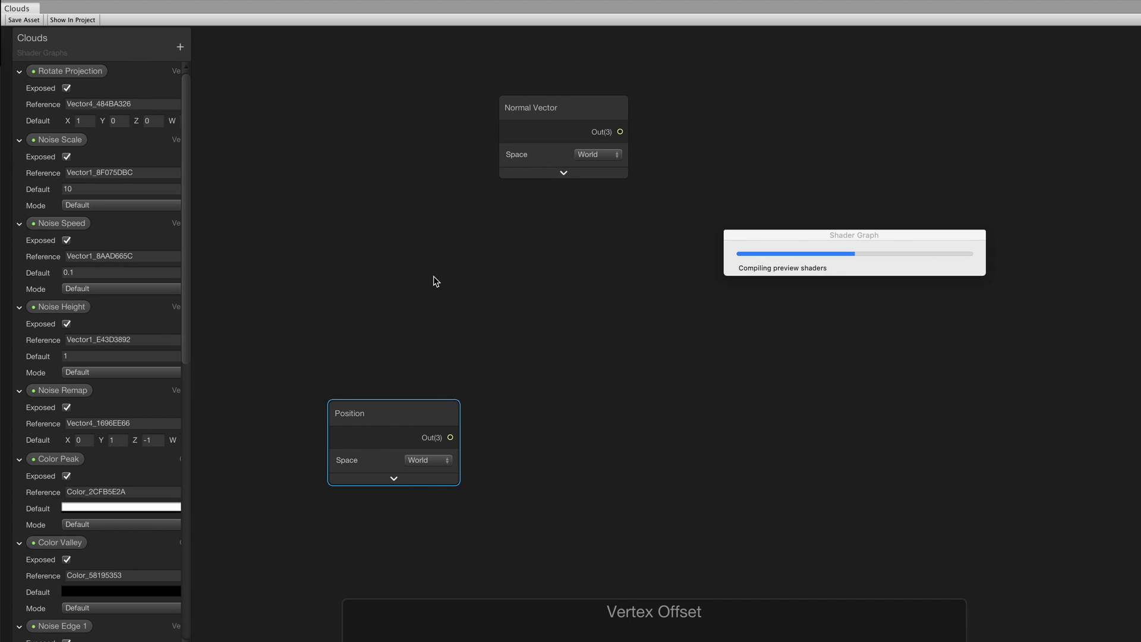
left_click_drag(444, 290, 419, 292)
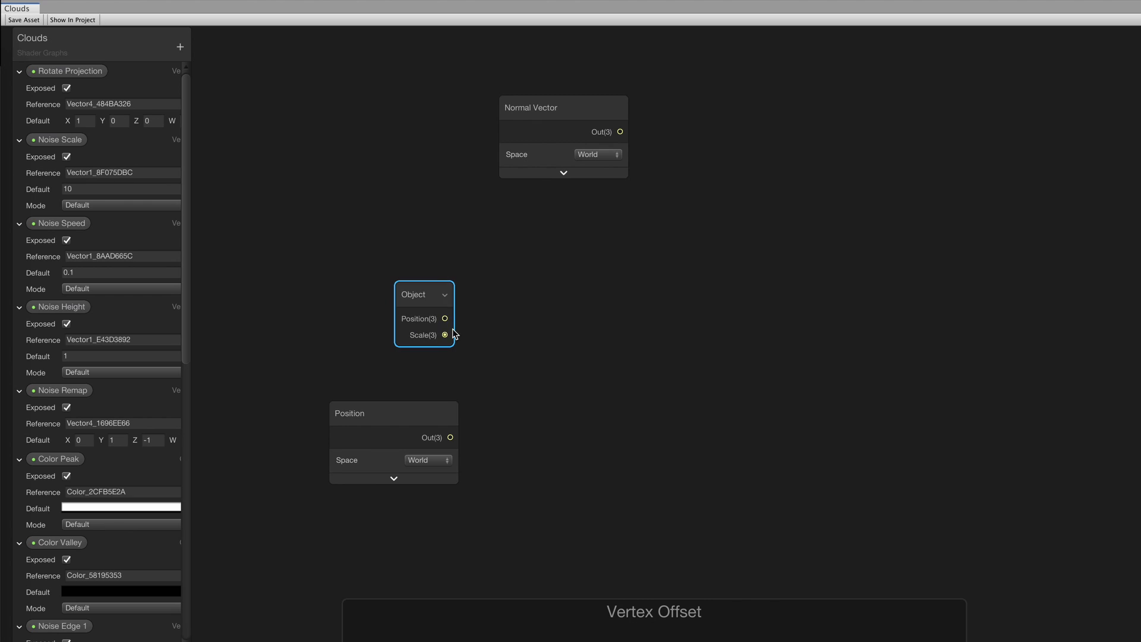
Add a Distance node beside the Object node
right_click(563, 323)
left_click(555, 328)
type("dis")
key("Return")
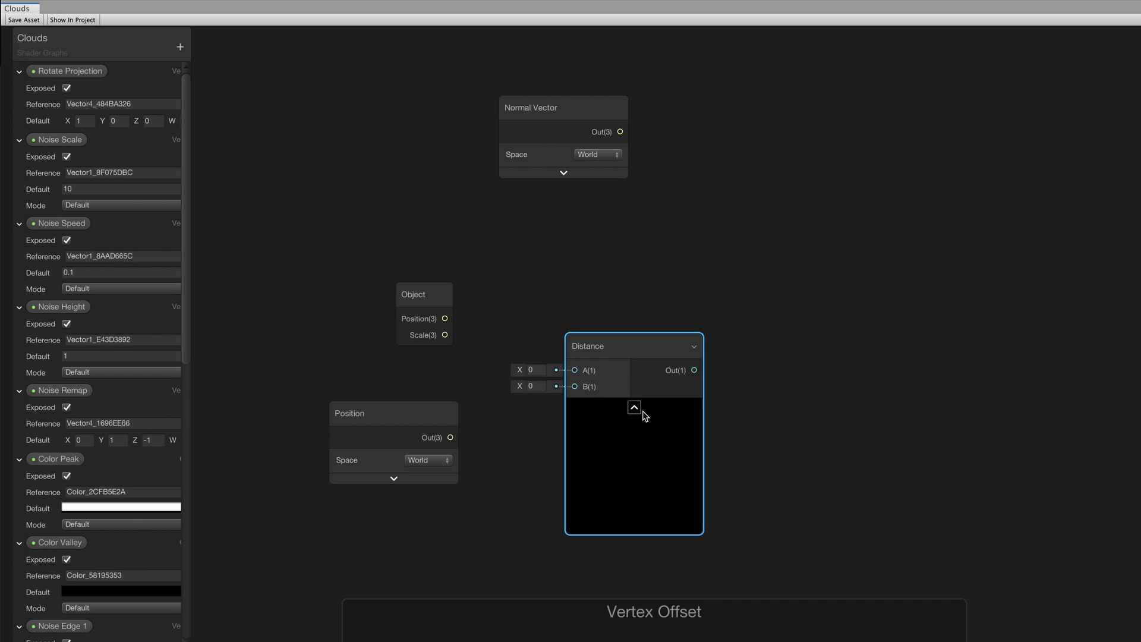
Wire the object position into Distance A and the world Position into Distance B
left_click(634, 409)
left_click_drag(619, 354, 616, 303)
left_click_drag(444, 319, 573, 320)
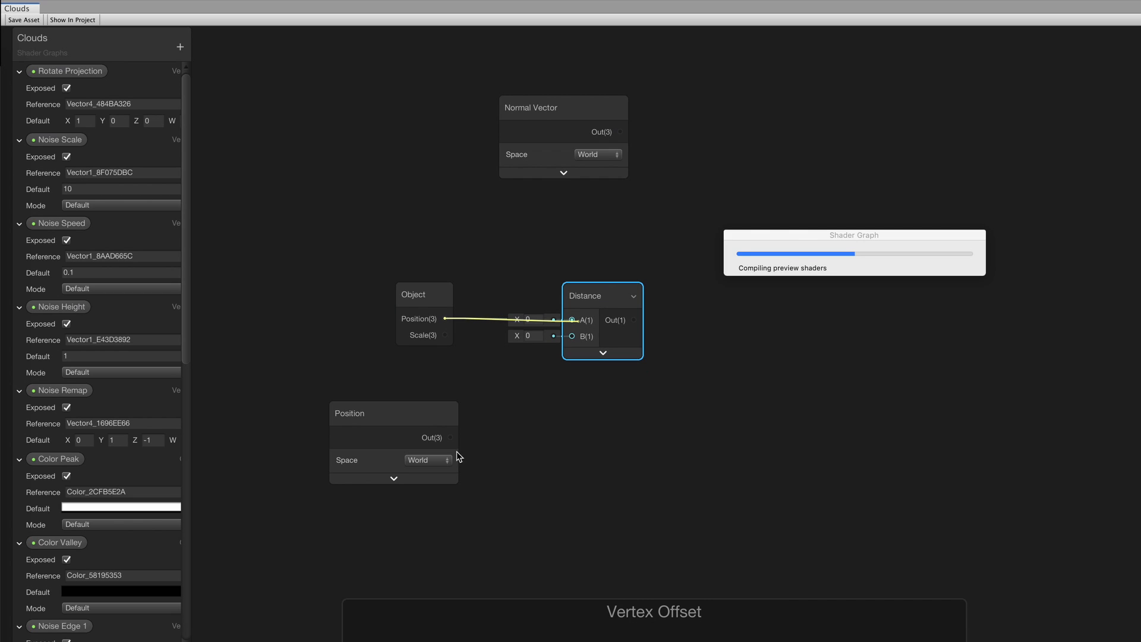
left_click_drag(451, 437, 570, 336)
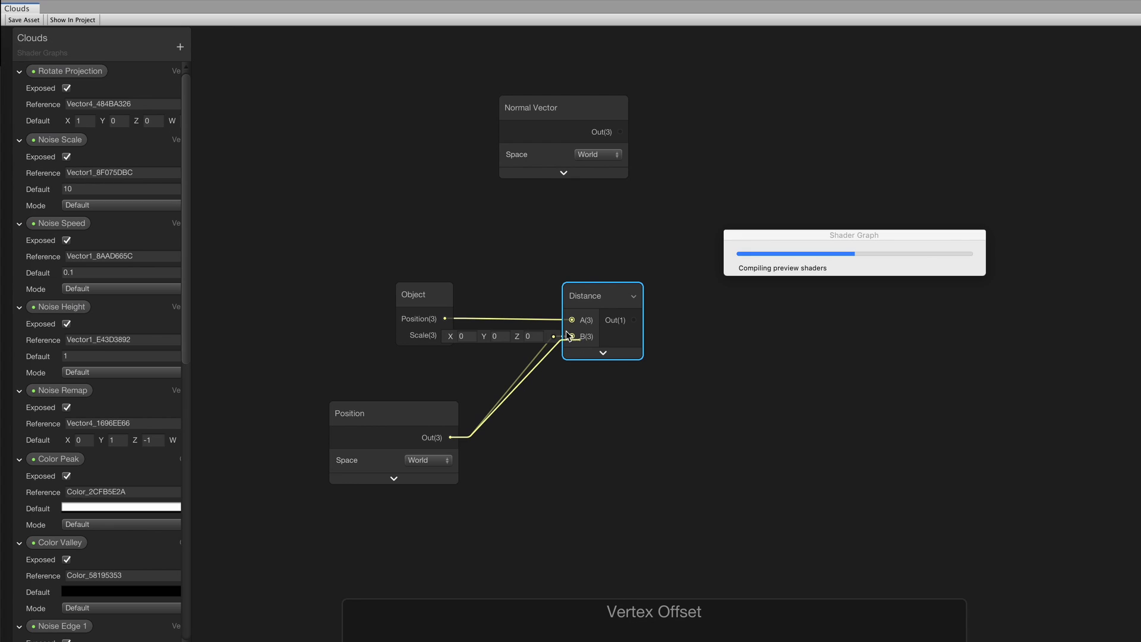
Multiply the Normal Vector by the Distance output with a new Multiply node
middle_click_drag(735, 292, 599, 397)
left_click_drag(498, 425, 635, 427)
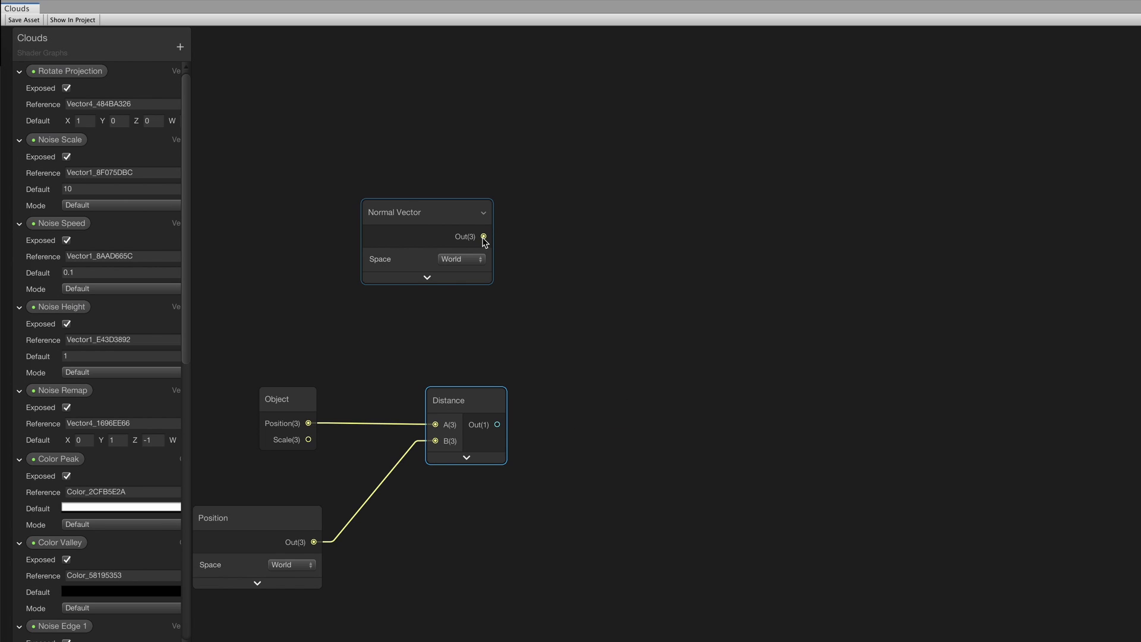
left_click_drag(484, 236, 801, 238)
type("mul")
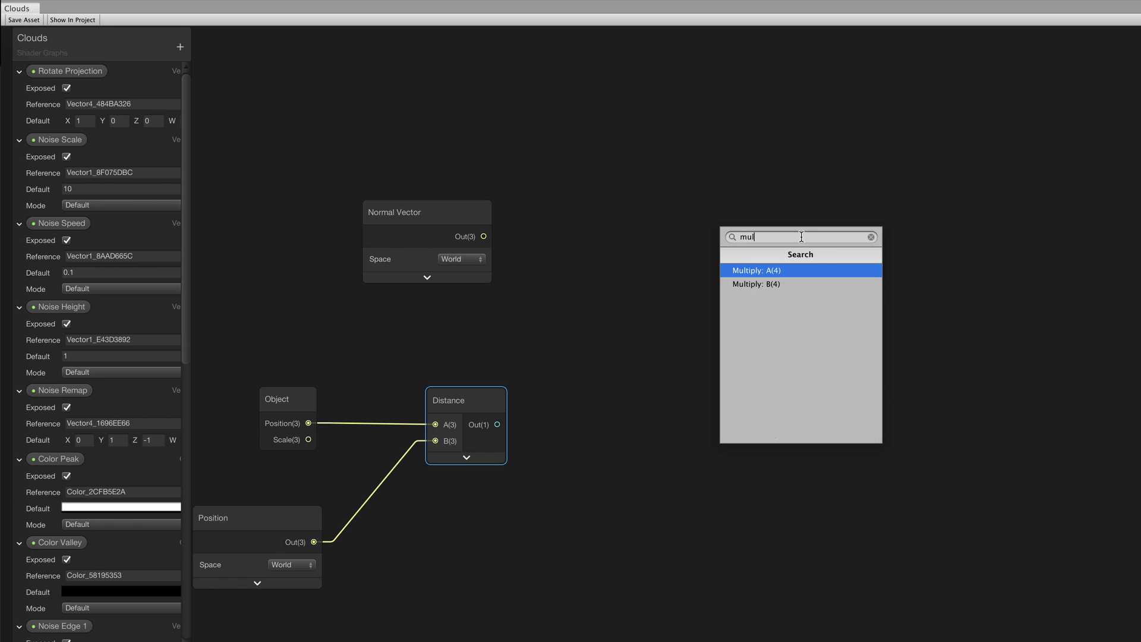
key("Return")
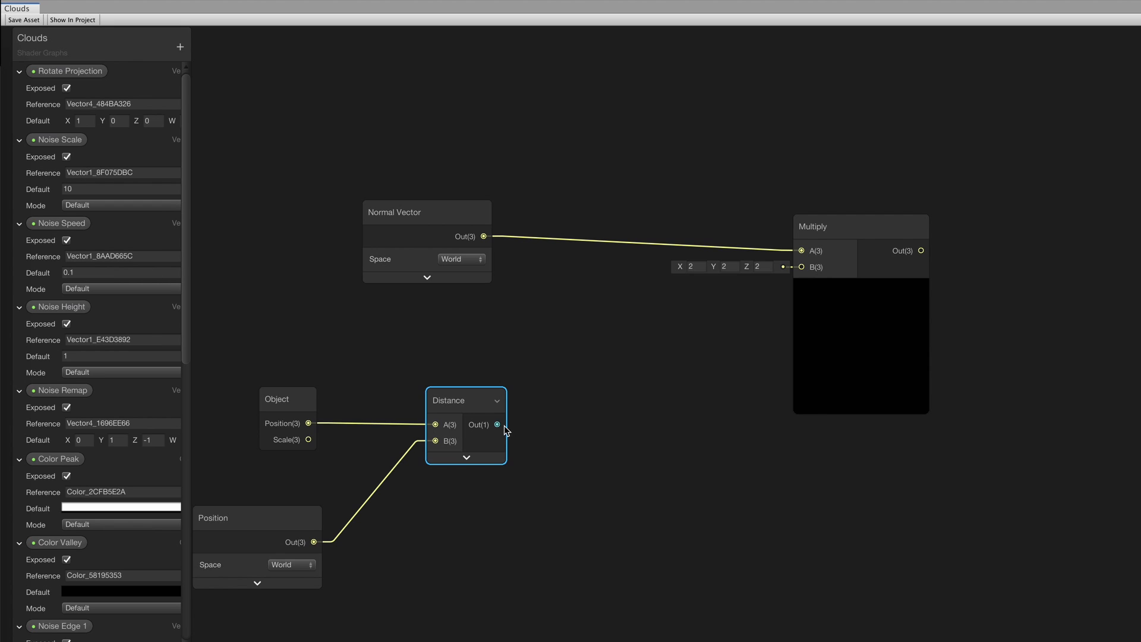
left_click_drag(498, 425, 801, 271)
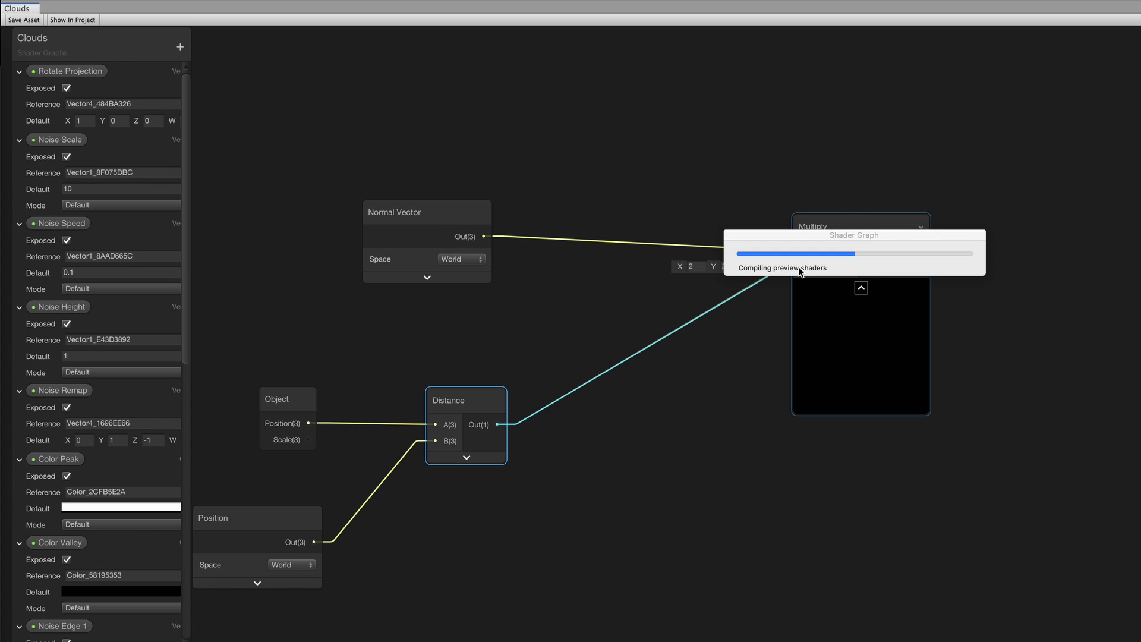
left_click_drag(853, 223, 790, 209)
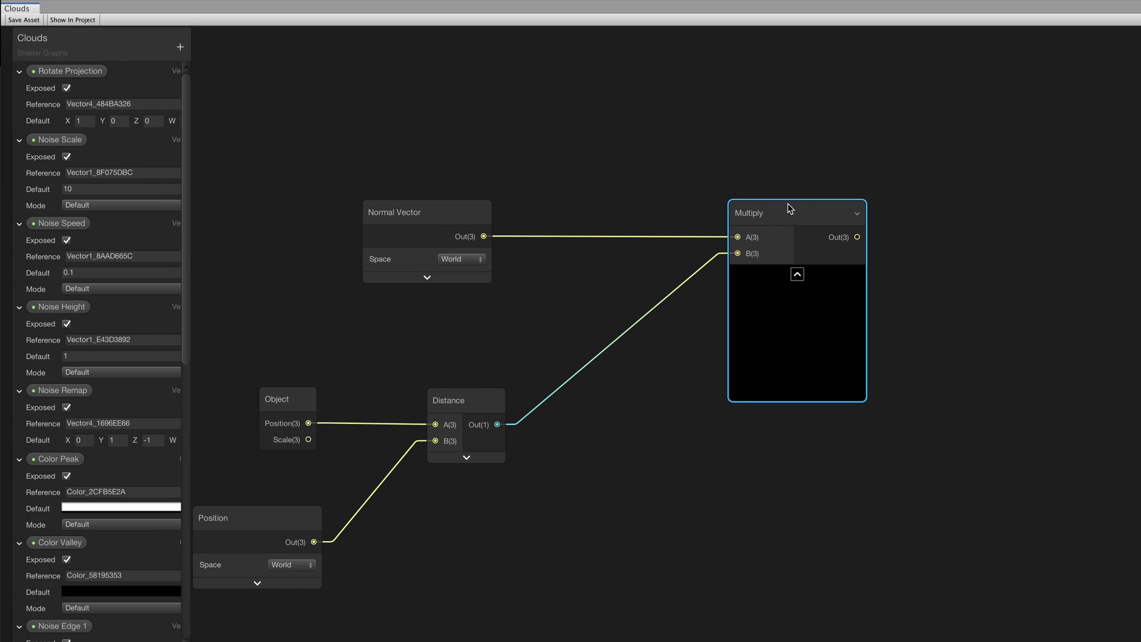
Add the product to the vertex offset sum and wire the result into the Unlit Master Position
middle_click_drag(665, 416, 695, 386)
middle_click_drag(968, 535, 733, 424)
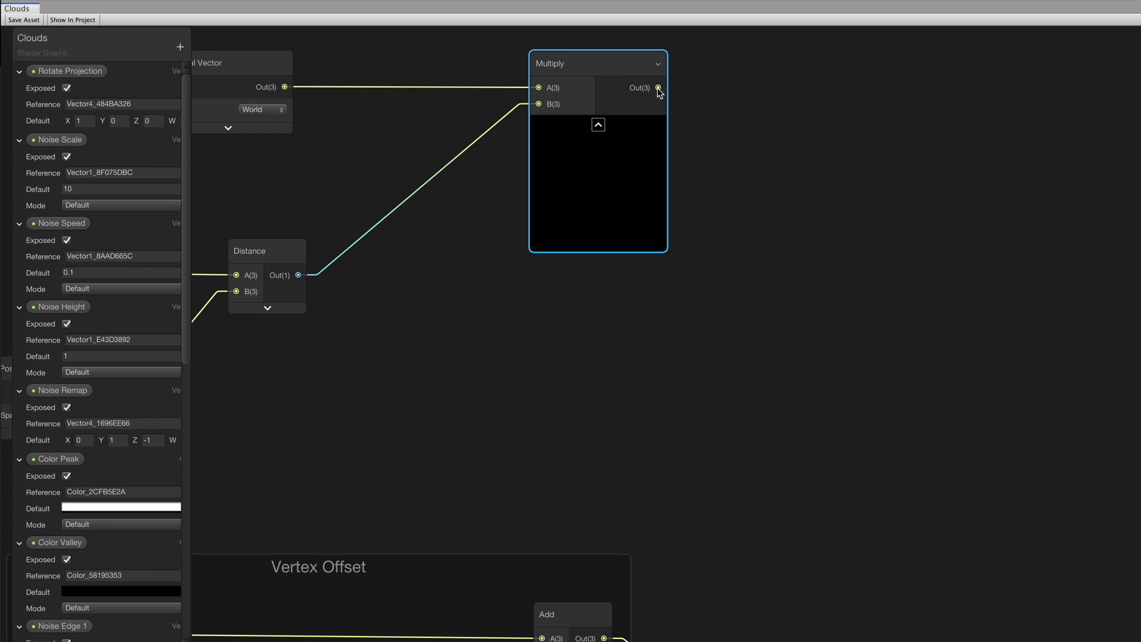
left_click_drag(658, 88, 767, 414)
type("a")
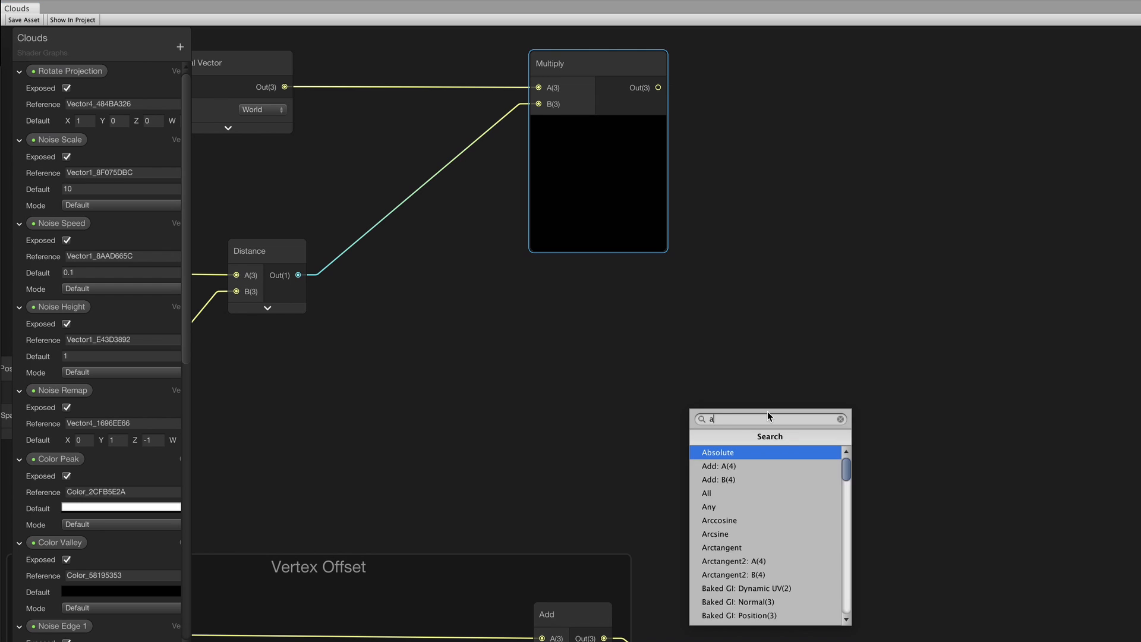
type("dd")
key("Return")
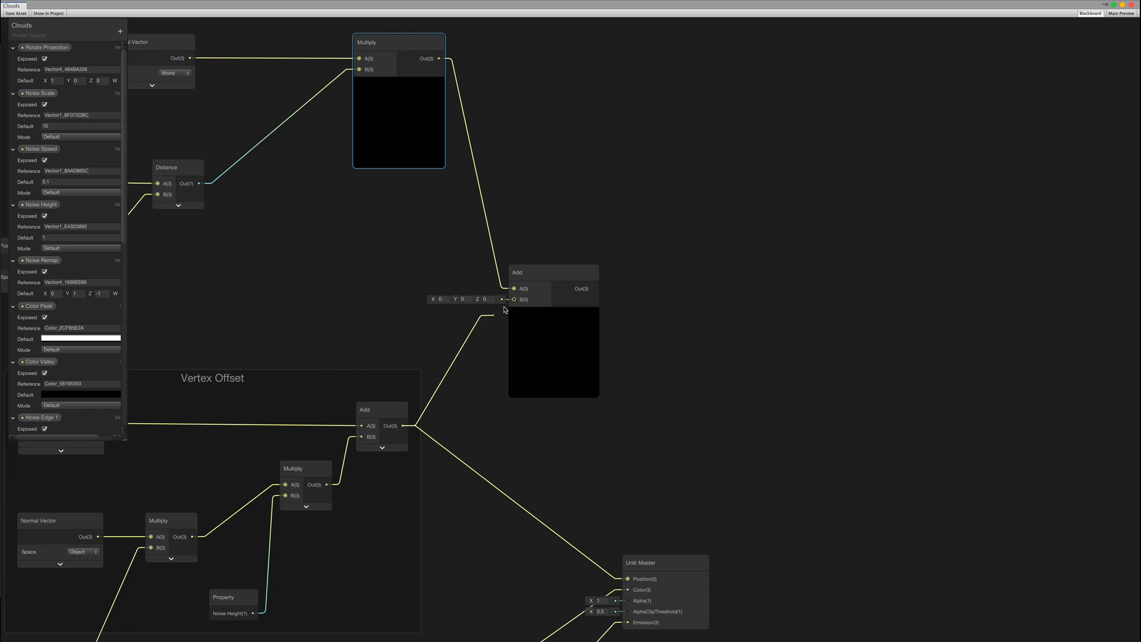
left_click_drag(504, 310, 516, 302)
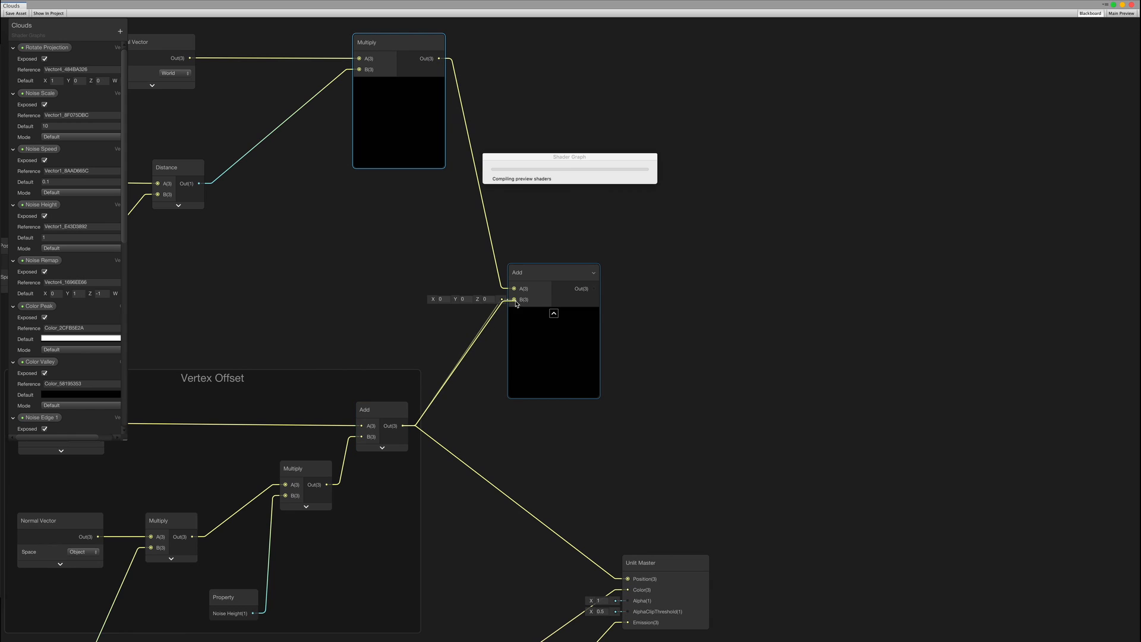
left_click(553, 313)
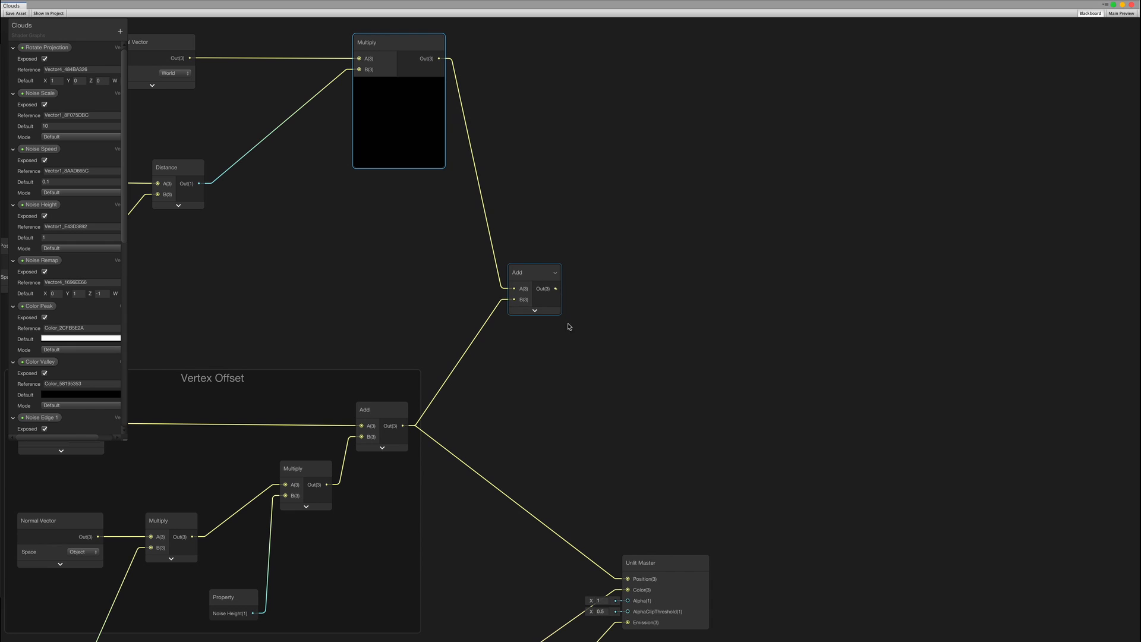
left_click_drag(556, 289, 627, 578)
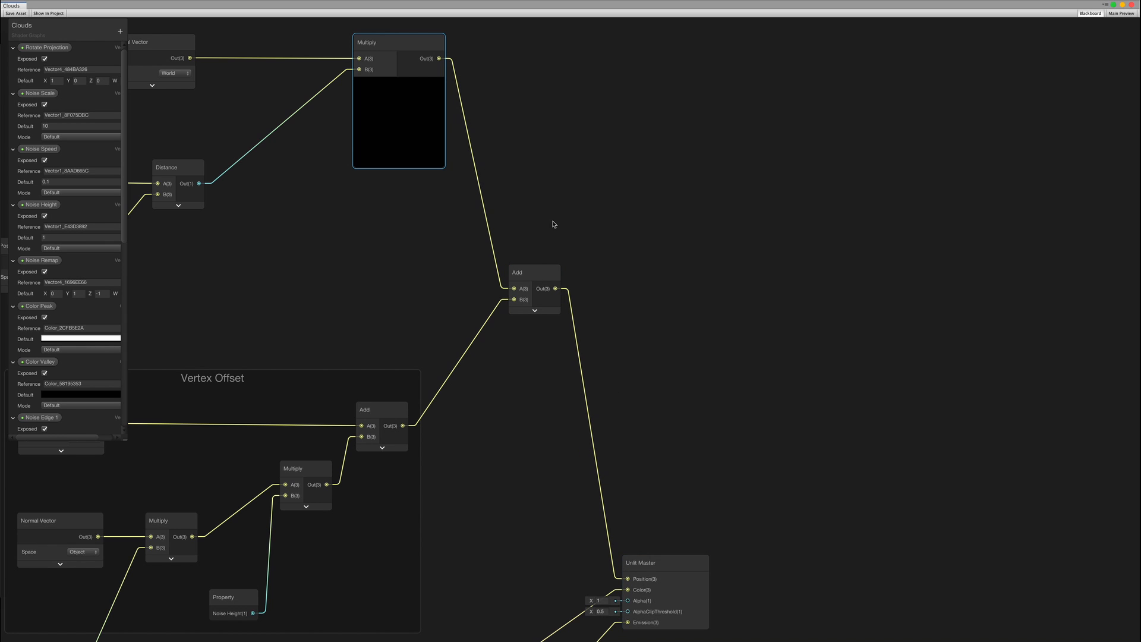
Save the shader graph asset and check the cloud disk in the scene
left_click(15, 14)
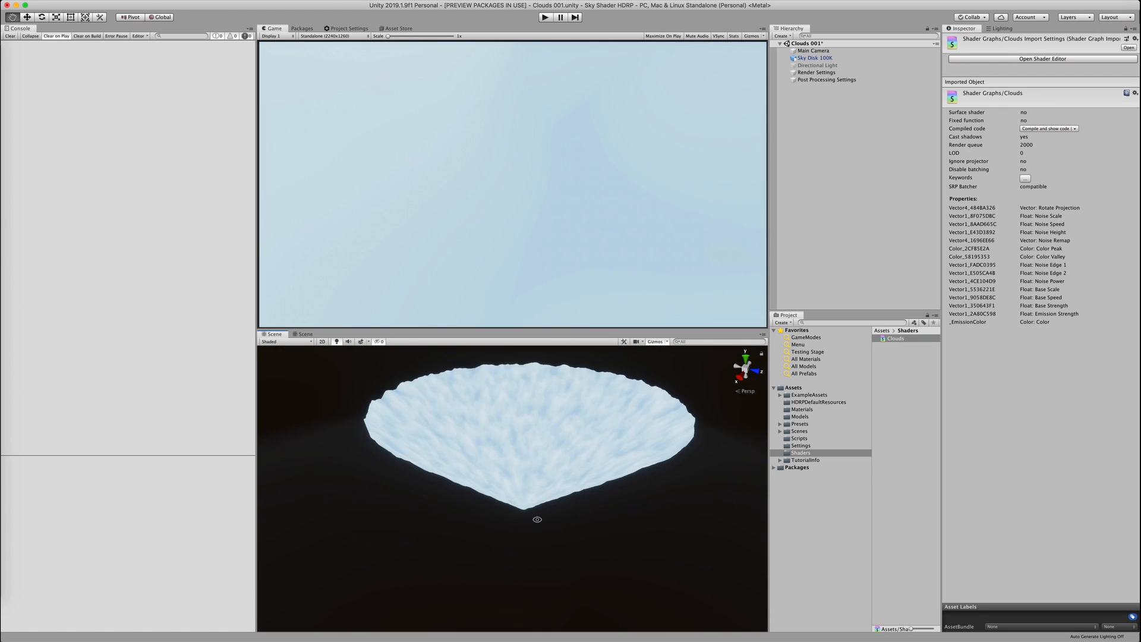
left_click_drag(537, 518, 496, 450, "alt")
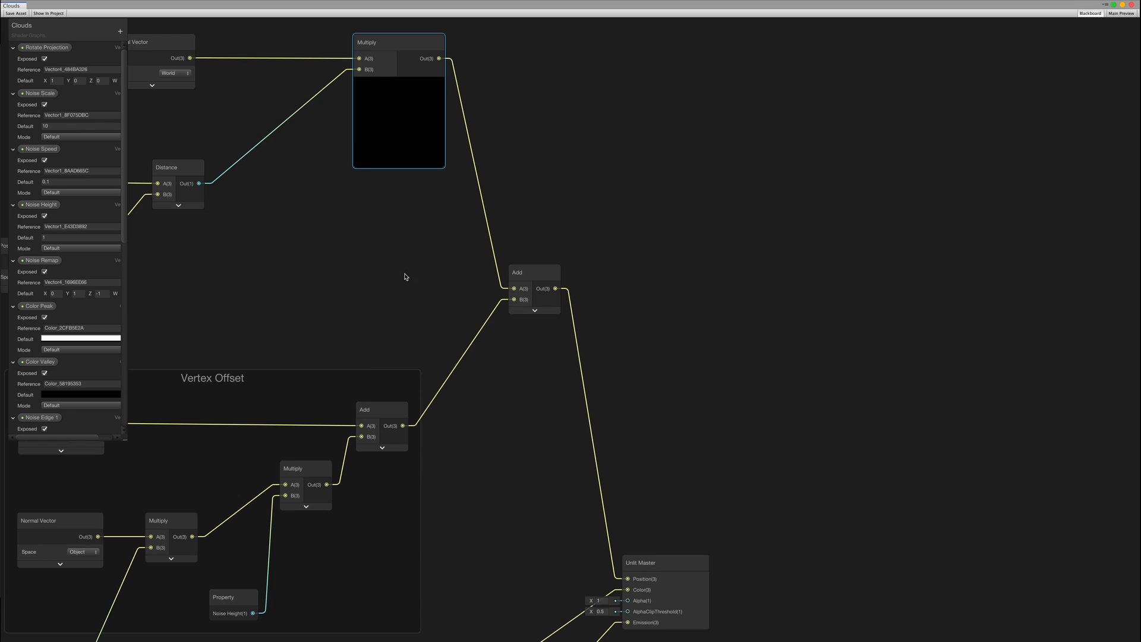
middle_click_drag(403, 275, 581, 319)
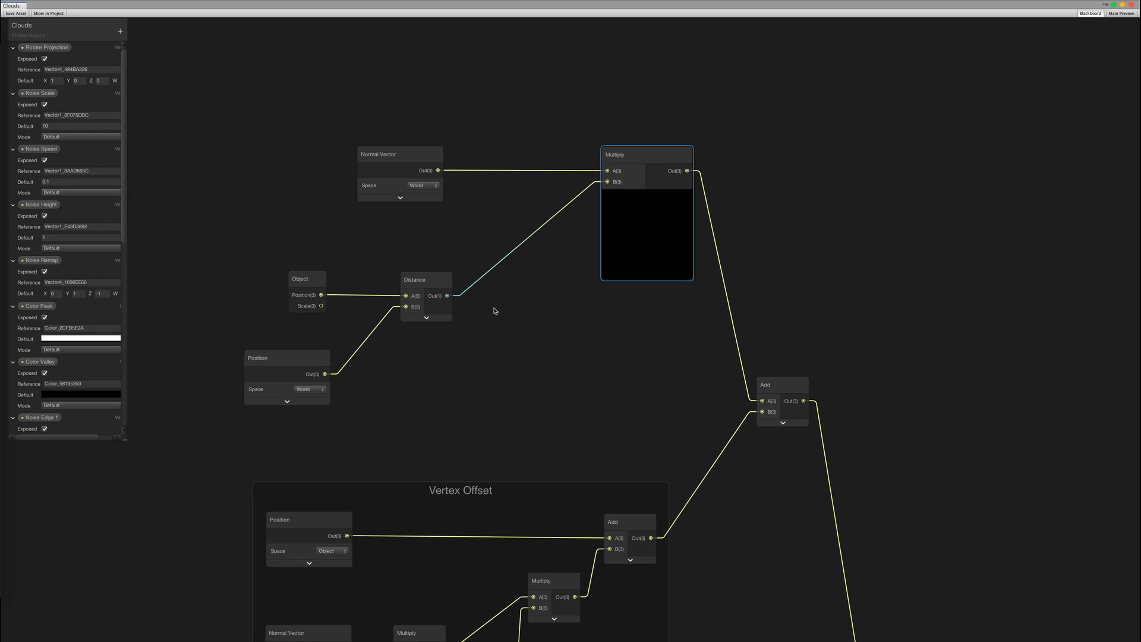
Insert a Power node after Distance feeding Multiply's B input, and check the scene
left_click_drag(531, 295, 531, 295)
type("power")
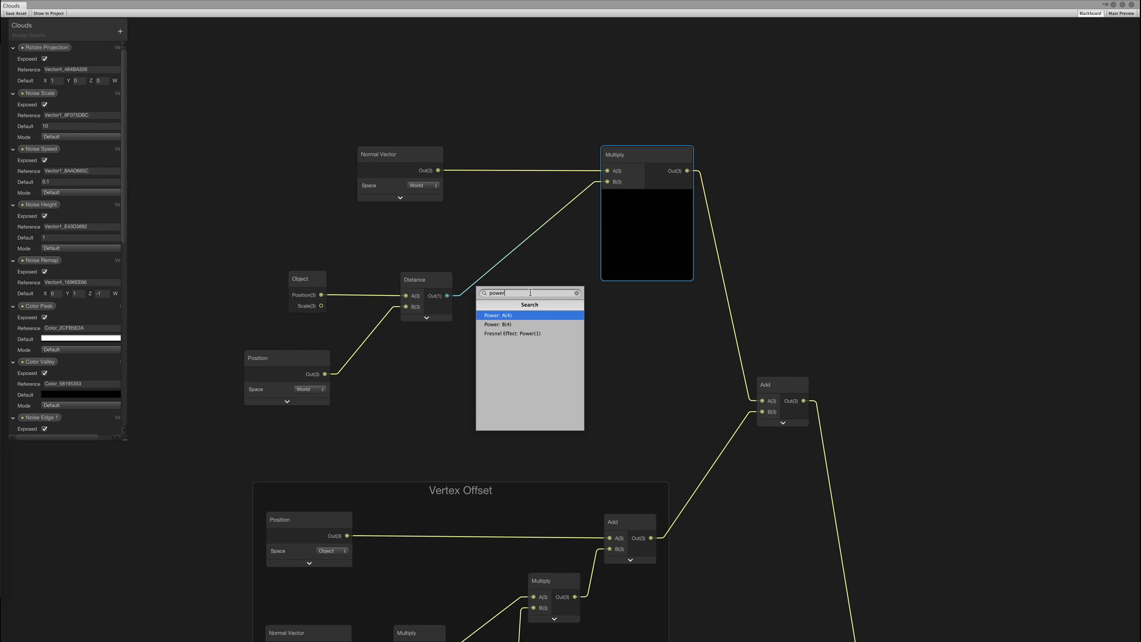
key("Return")
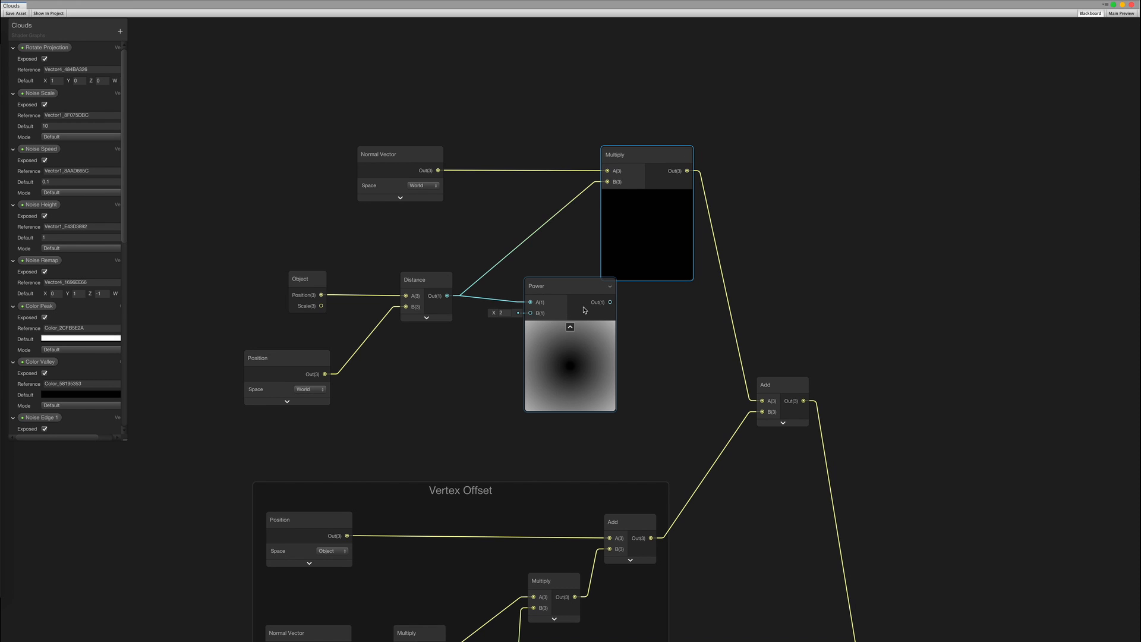
left_click(569, 328)
left_click_drag(558, 292, 553, 284)
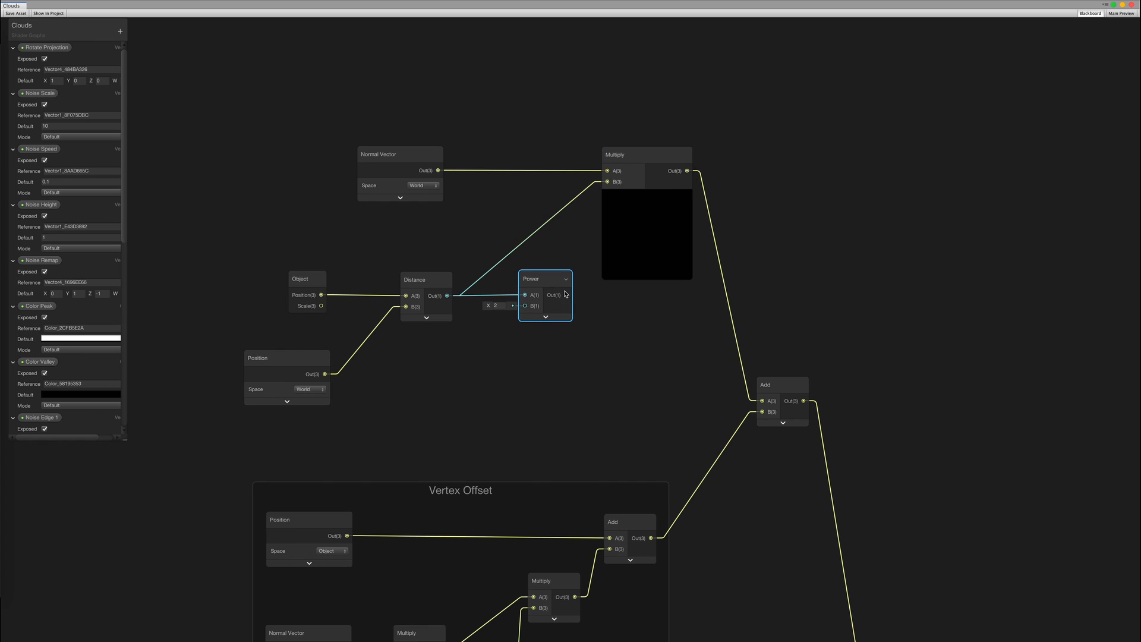
left_click_drag(600, 200, 606, 188)
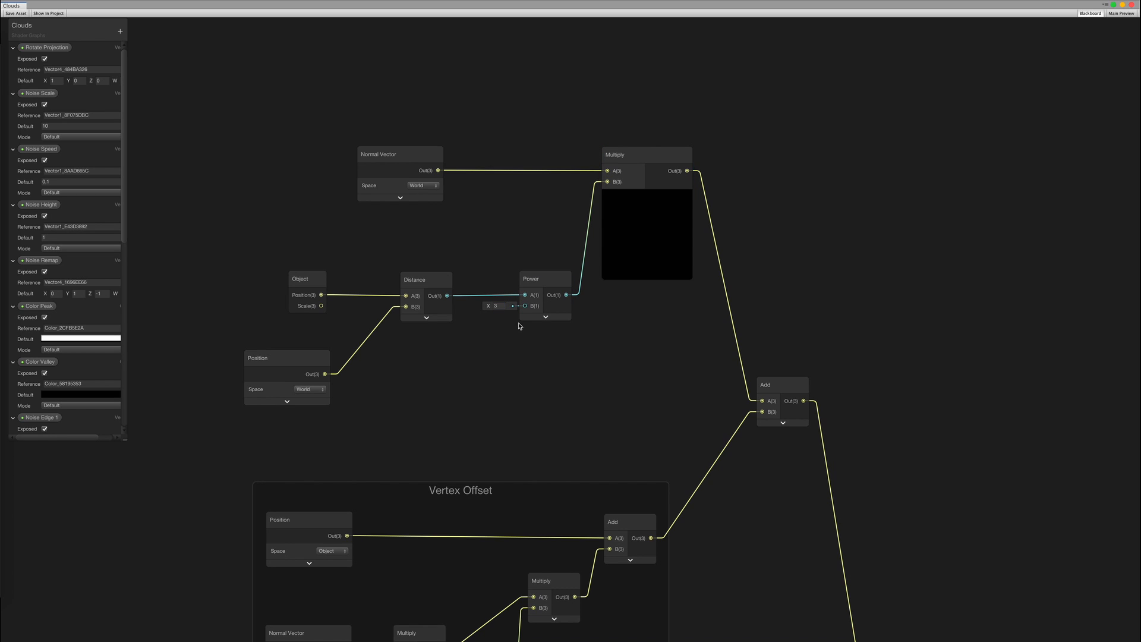
key("ctrl+Right")
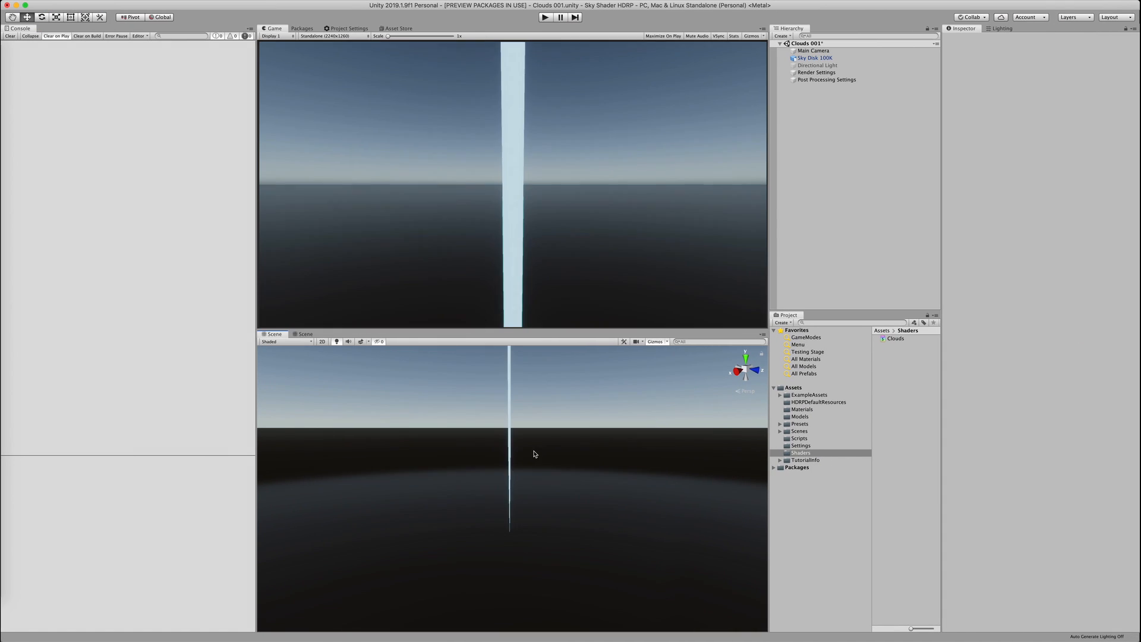
left_click_drag(533, 454, 562, 446, "alt")
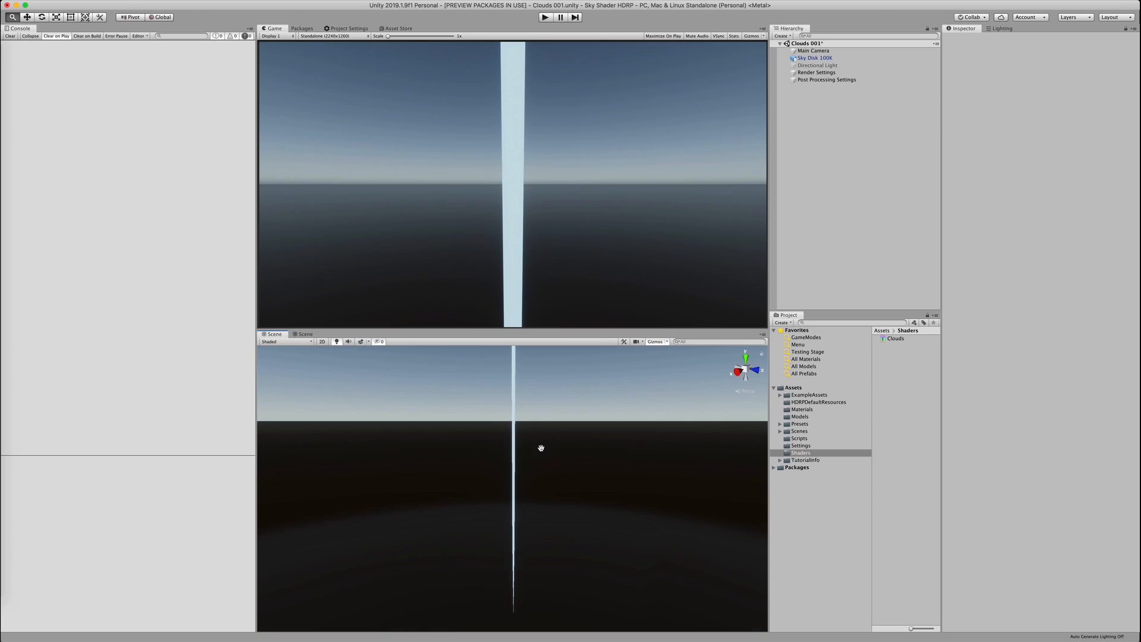
key("ctrl+Left")
Insert a Divide node after Distance feeding Power's A input
left_click_drag(295, 372, 194, 367)
left_click_drag(345, 291, 397, 316)
type("div")
key("Return")
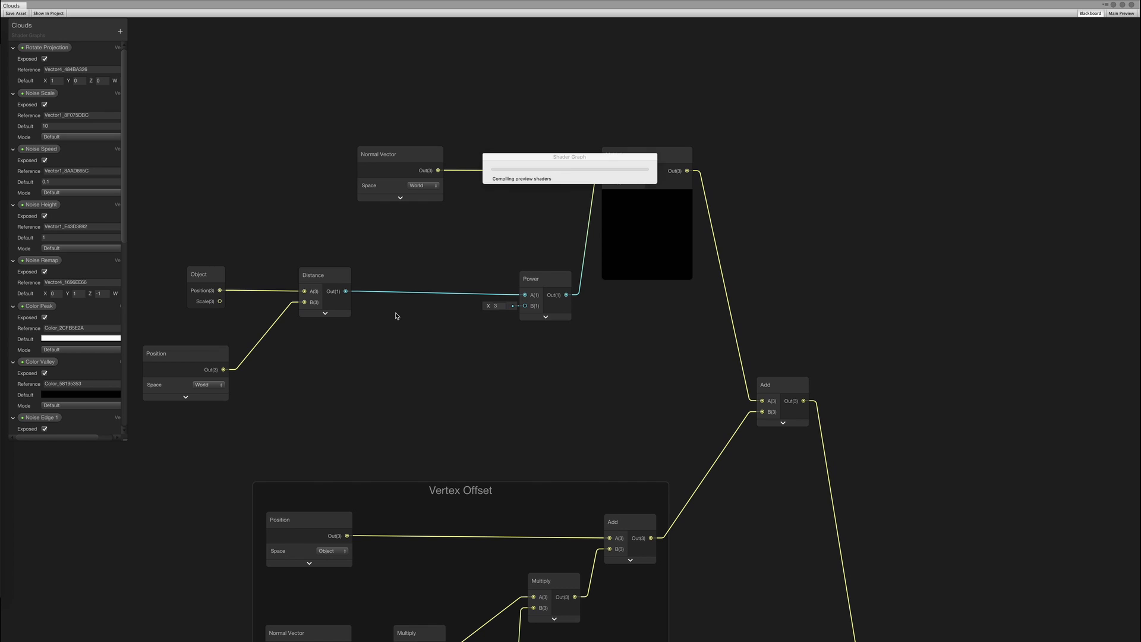
left_click(440, 354)
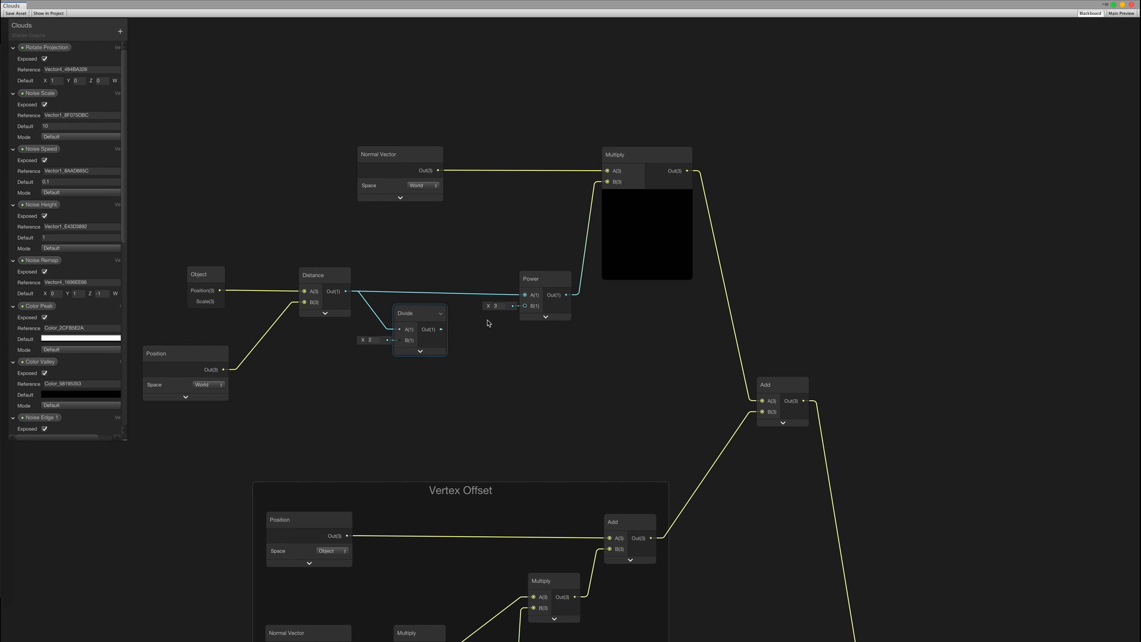
left_click_drag(441, 329, 524, 295)
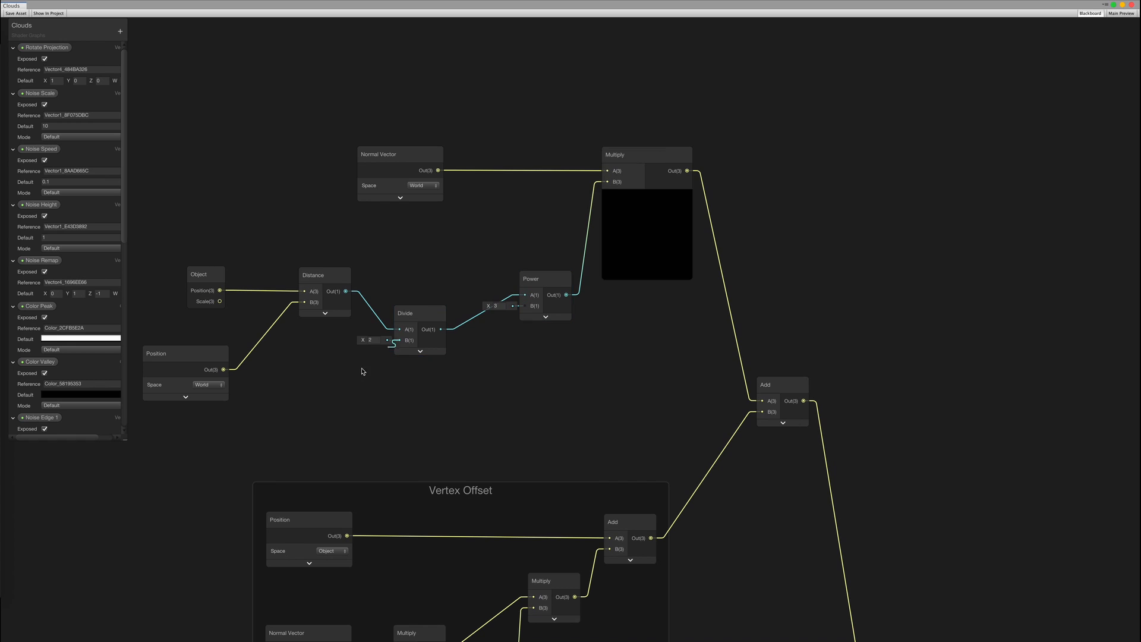
Convert the Vector 1 divisor into an exposed property named 'Curvature Radius'
key("space")
key("Escape")
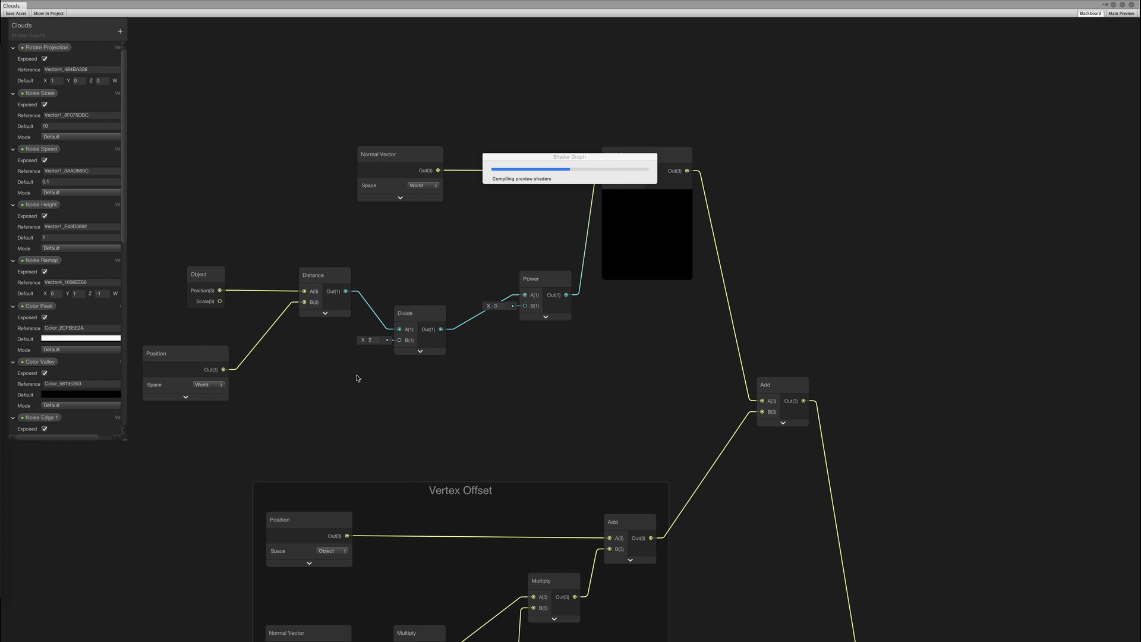
right_click(333, 368)
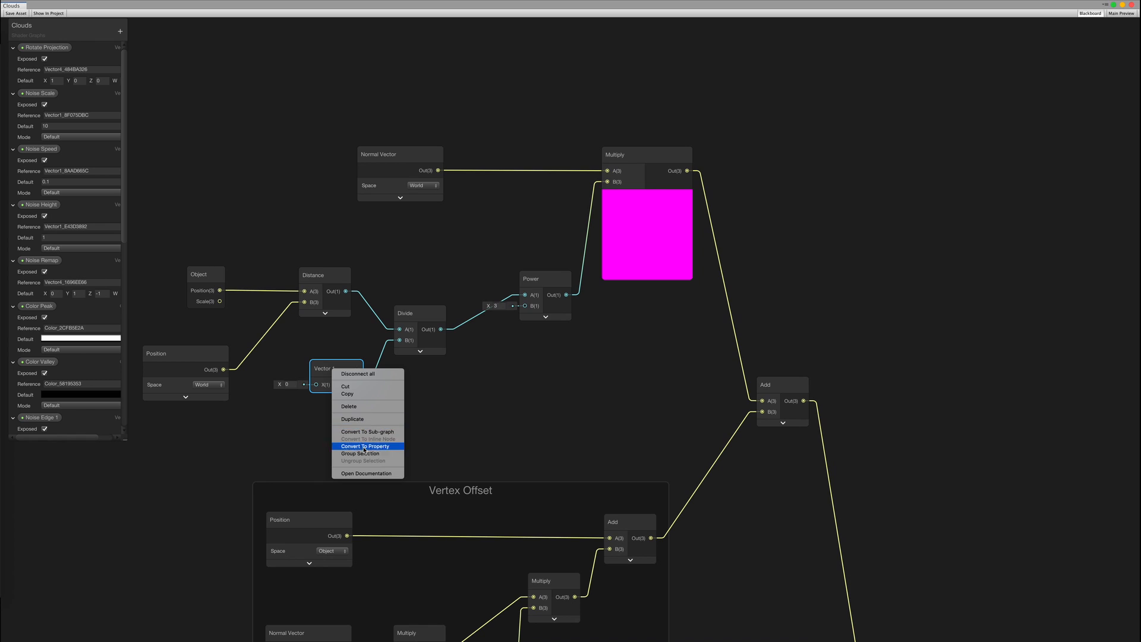
left_click(365, 446)
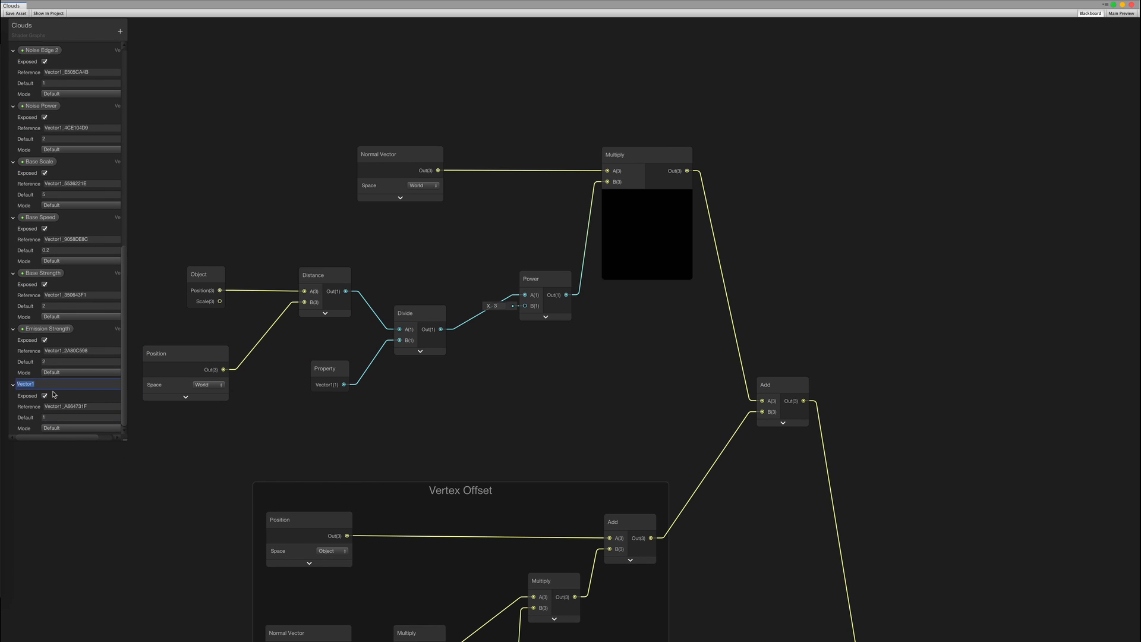
type("Curvature Radius")
key("Return")
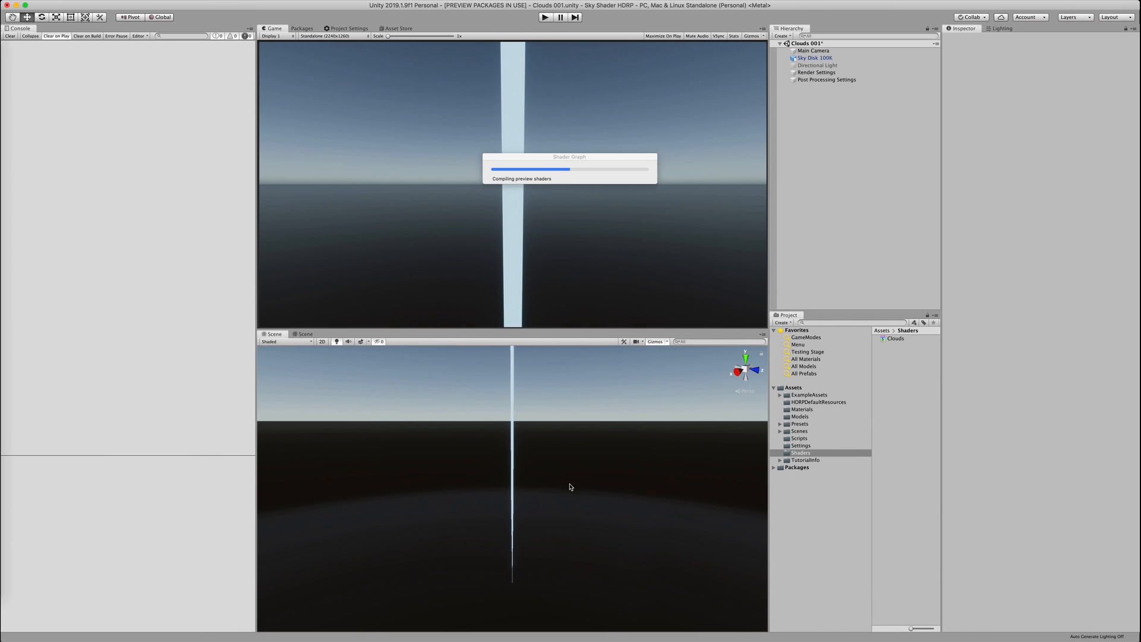
Enter 1000 in the Sky Disk's material settings and orbit to view the cloud layer
left_click(571, 506)
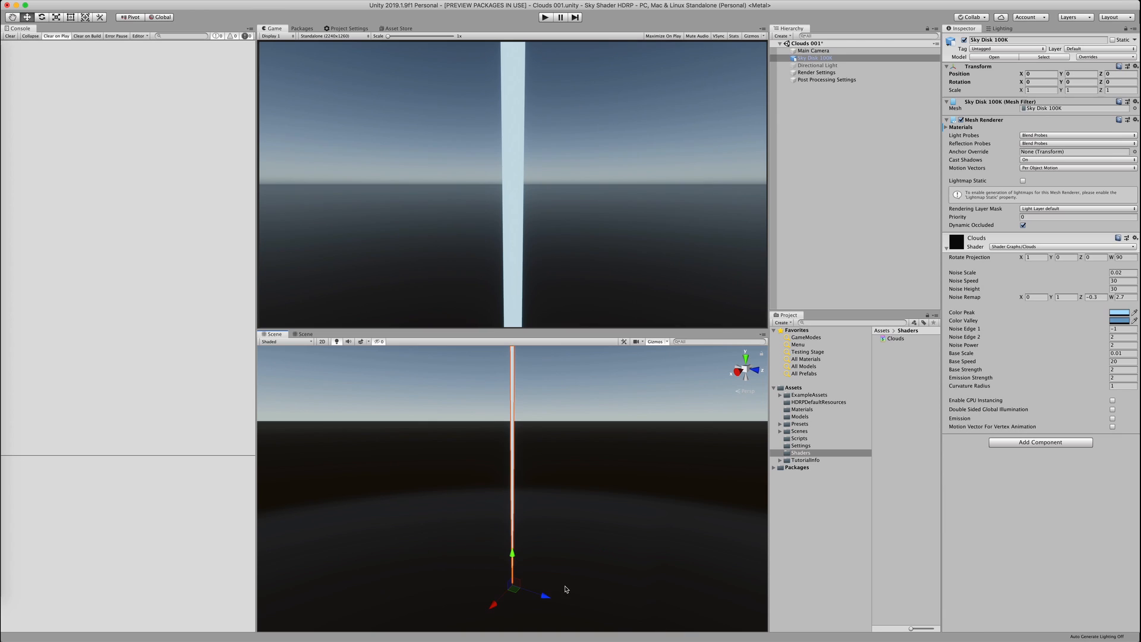
type("1000")
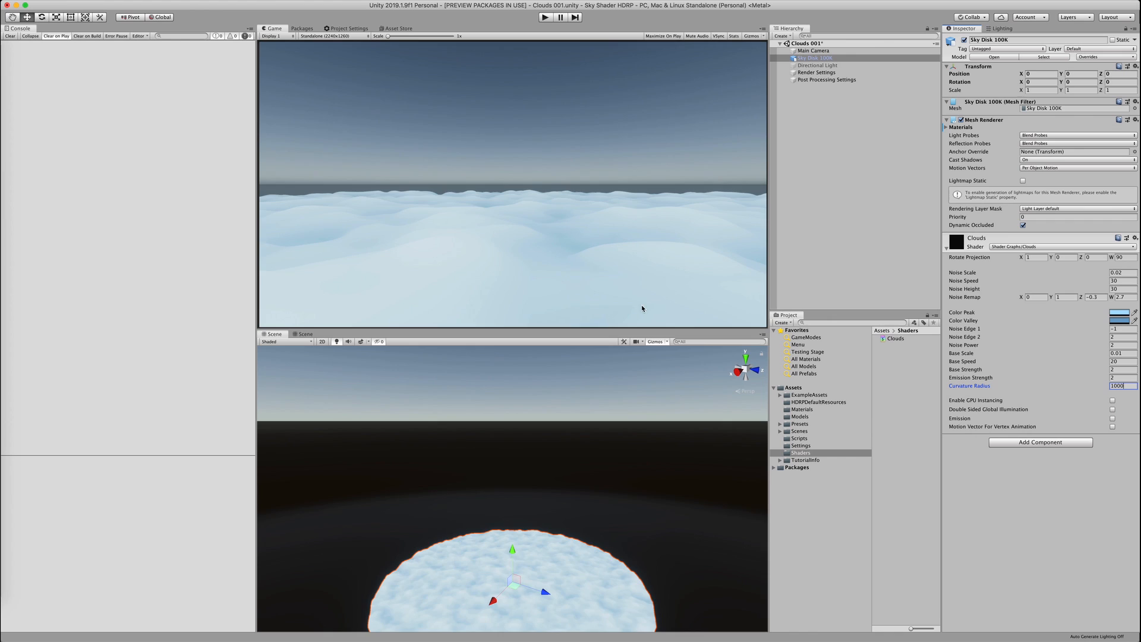
middle_click_drag(564, 574, 571, 455)
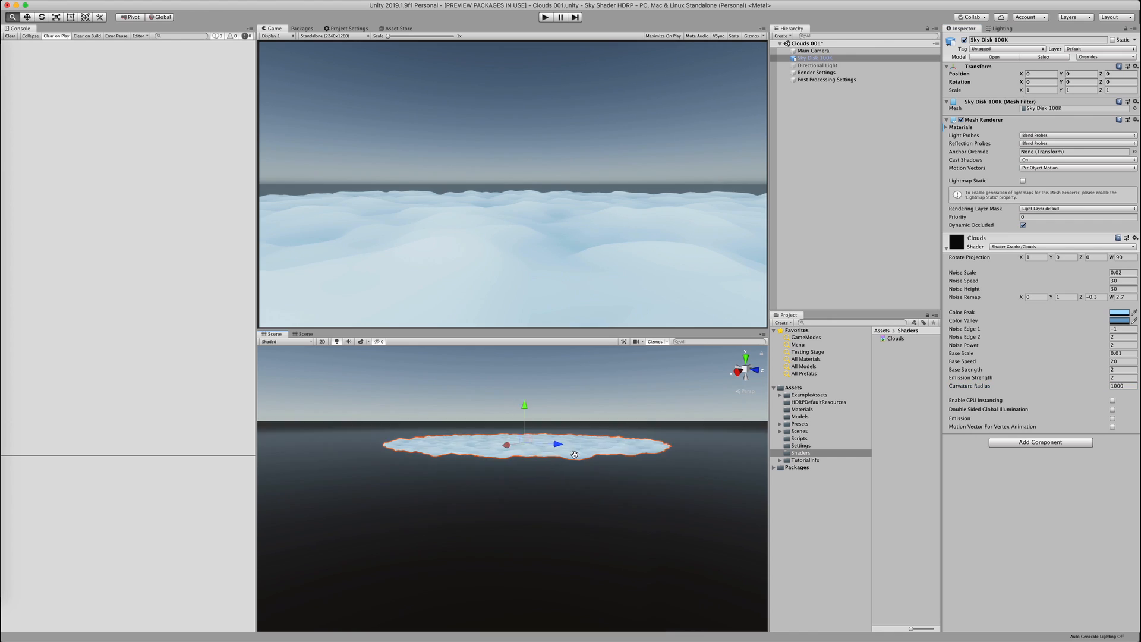
left_click_drag(571, 455, 561, 445, "alt")
mouse_move(561, 446)
right_mouse_down("alt")
mouse_move(558, 468)
mouse_move(552, 438)
right_mouse_up("alt")
left_click_drag(553, 438, 550, 429, "alt")
right_click_drag(551, 429, 552, 445, "alt")
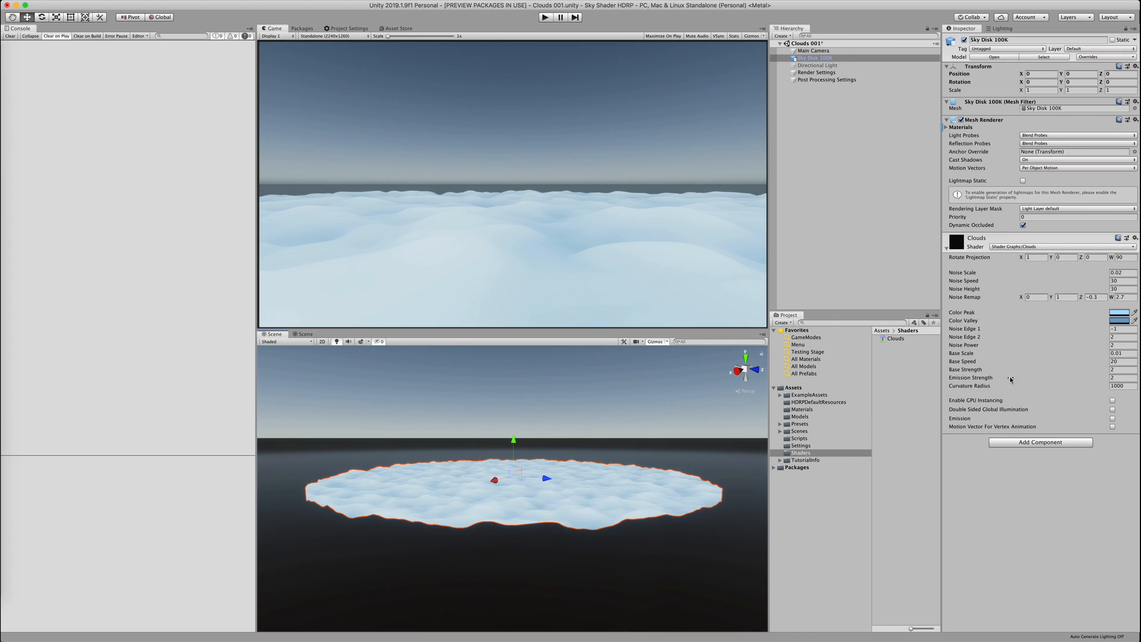
Lower the Curvature Radius to 250 and turn on animated materials in the Scene view
left_click_drag(974, 386, 1117, 386)
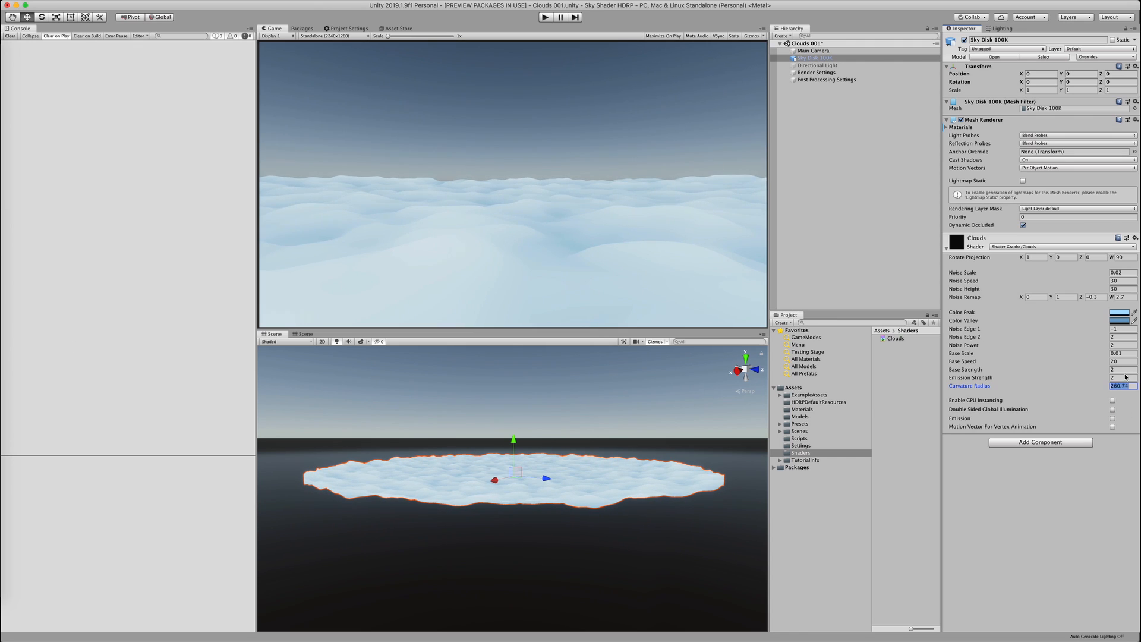
type("250")
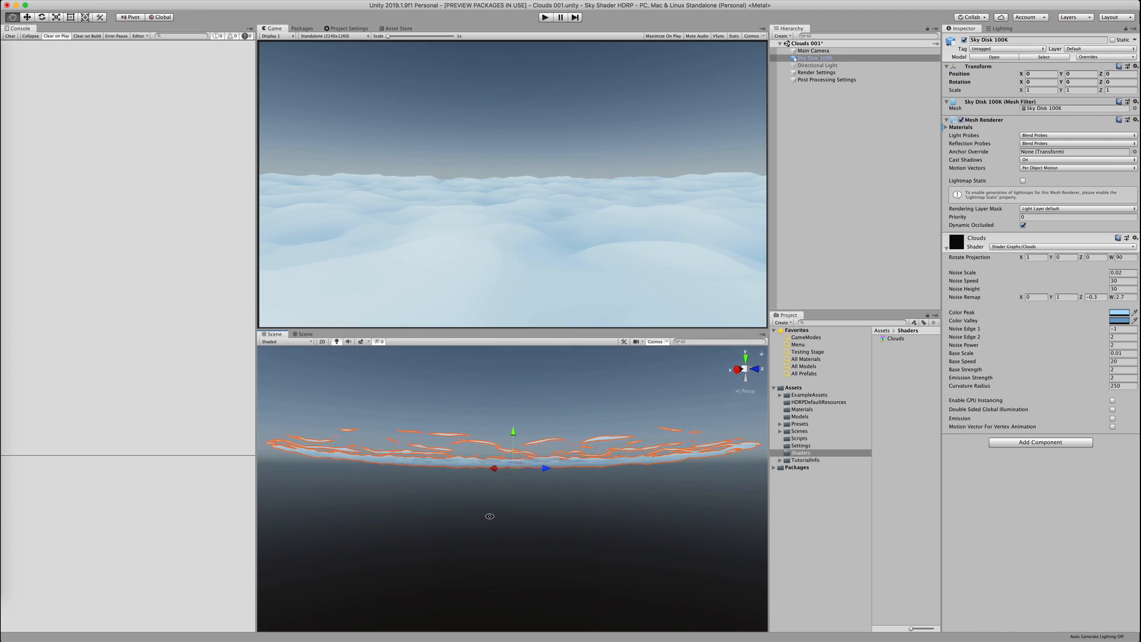
left_click(368, 342)
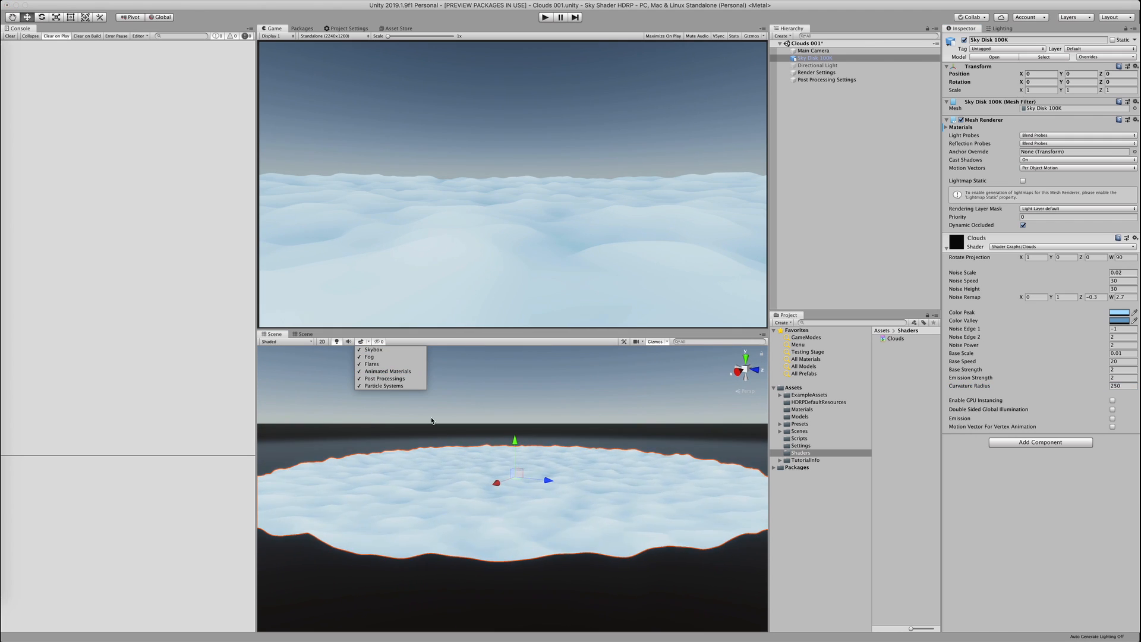
left_click(388, 371)
Enter play mode and scrub the Main Camera's Y rotation to about 58 degrees
left_click(545, 18)
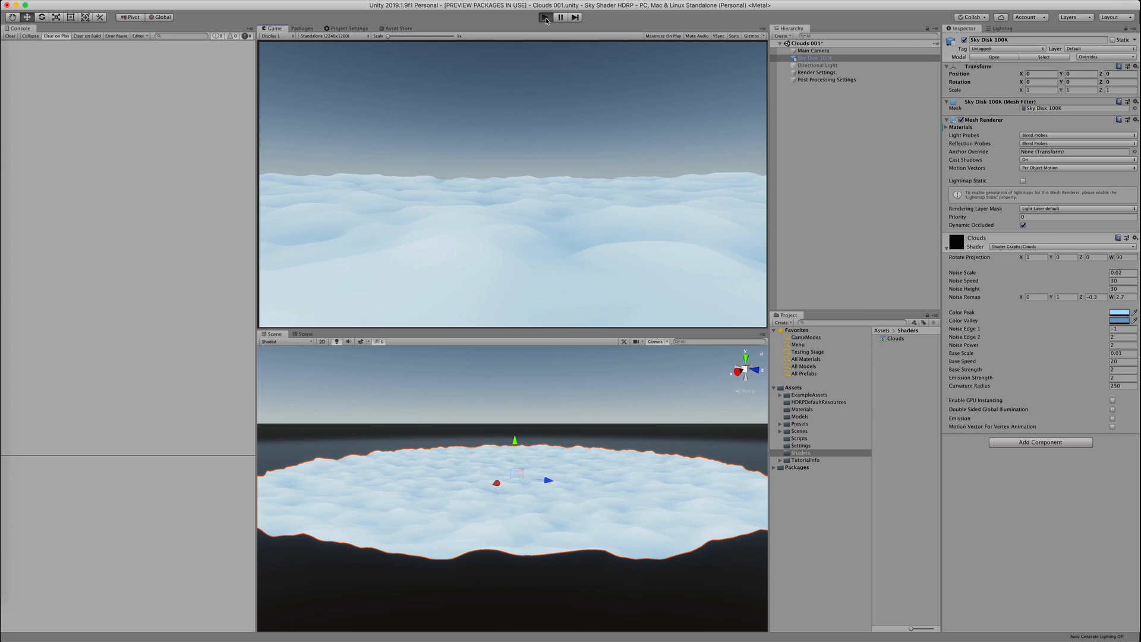
left_click(820, 51)
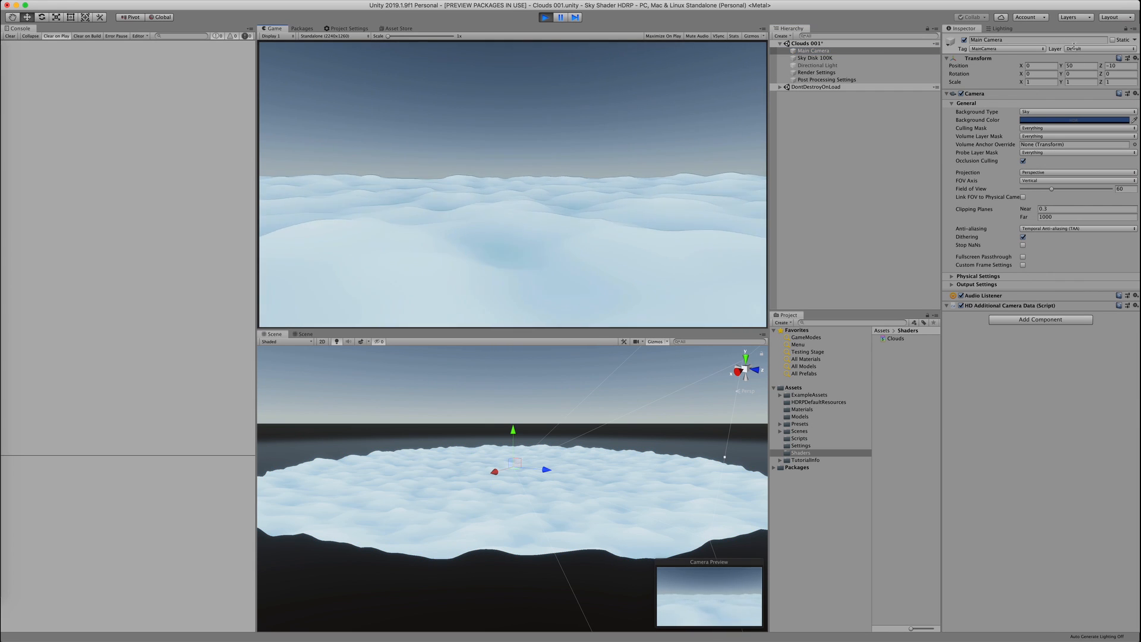
left_click_drag(1060, 74, 1138, 298)
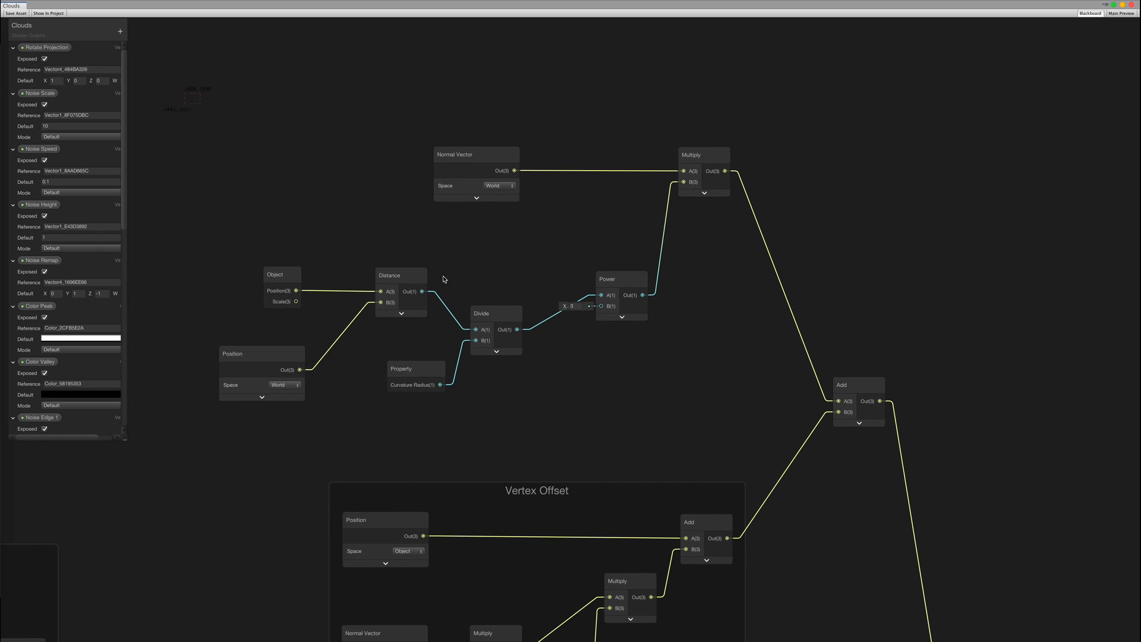
Group the curvature nodes under the title 'Bowl Curvature'
left_click_drag(444, 277, 737, 456)
right_click(703, 172)
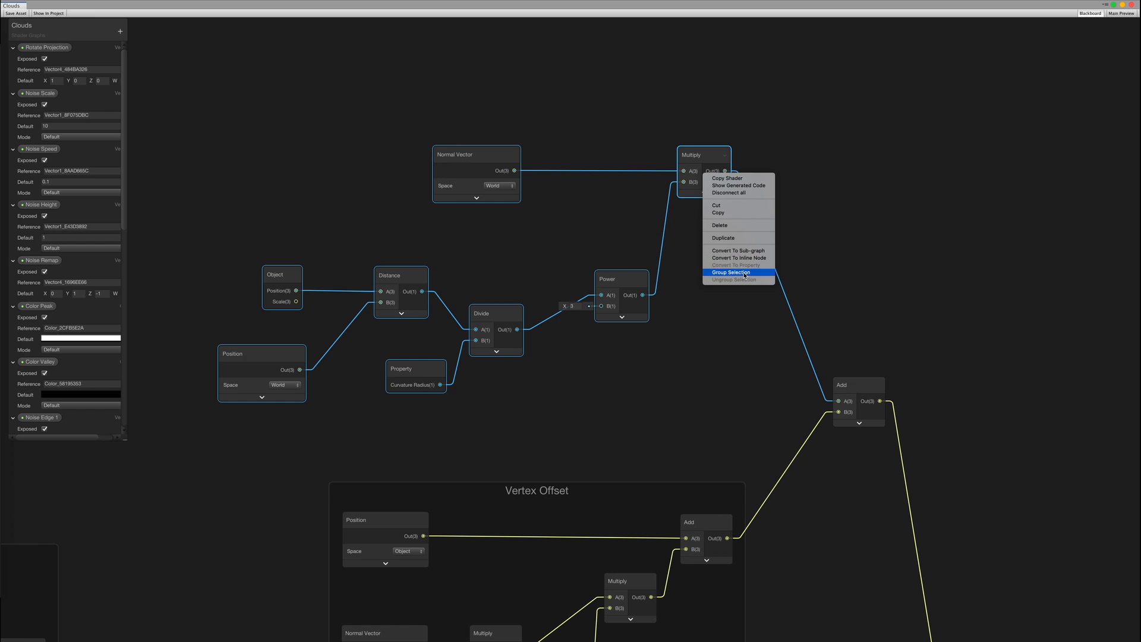
left_click(744, 273)
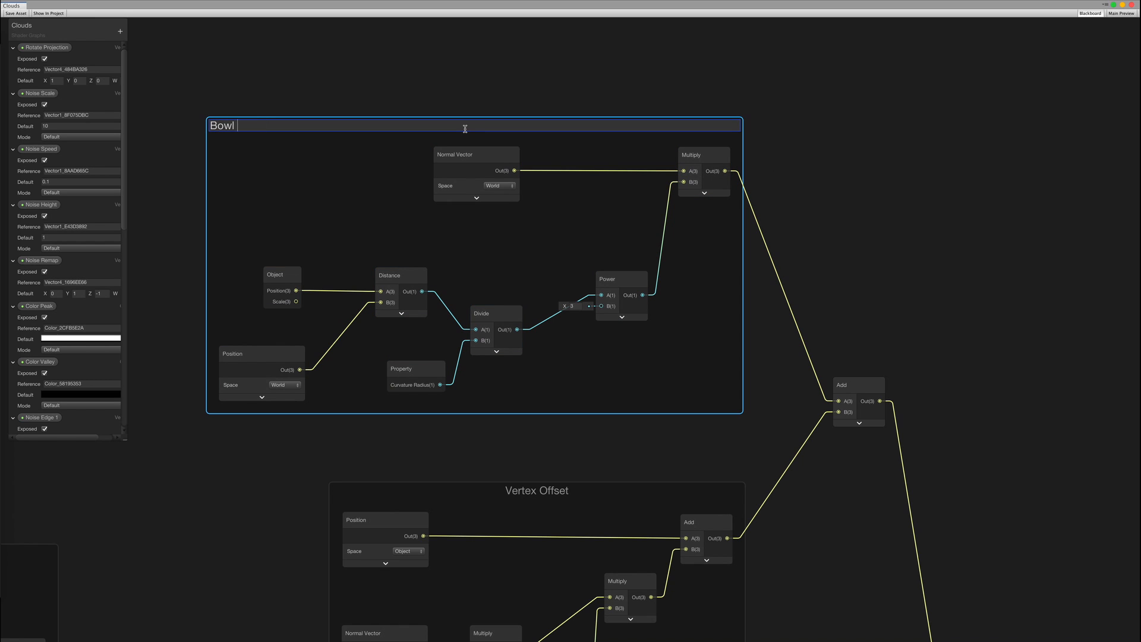
type("Bowl Curvature")
key("Return")
Put the final Add node in its own group named 'Position'
middle_click_drag(865, 385, 695, 290)
right_click(695, 290)
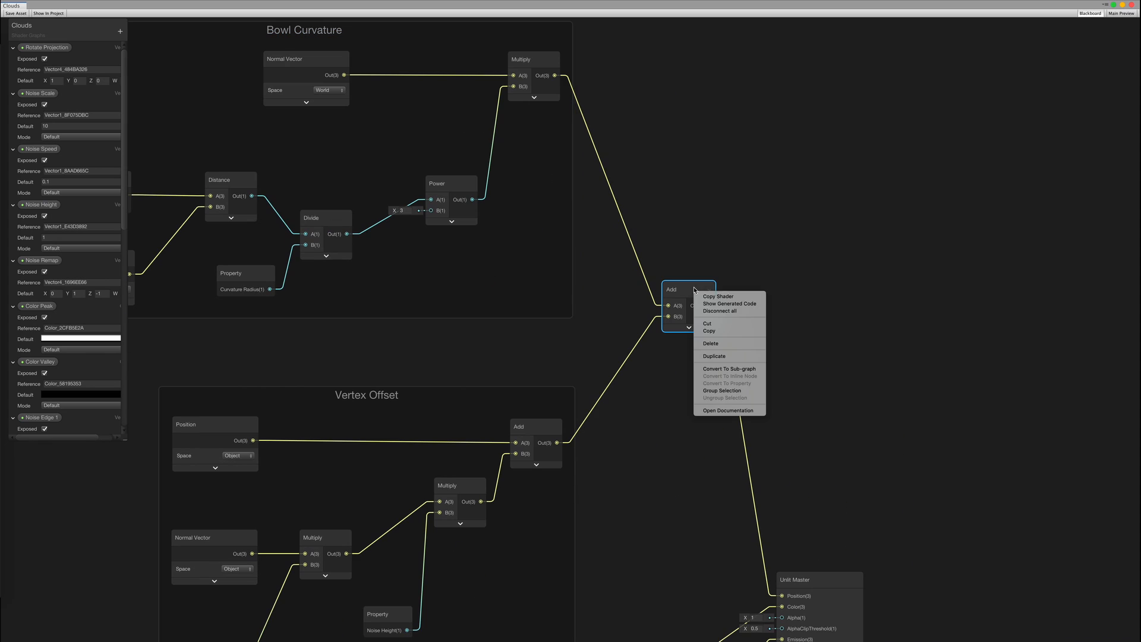
left_click(721, 390)
double_click(711, 271)
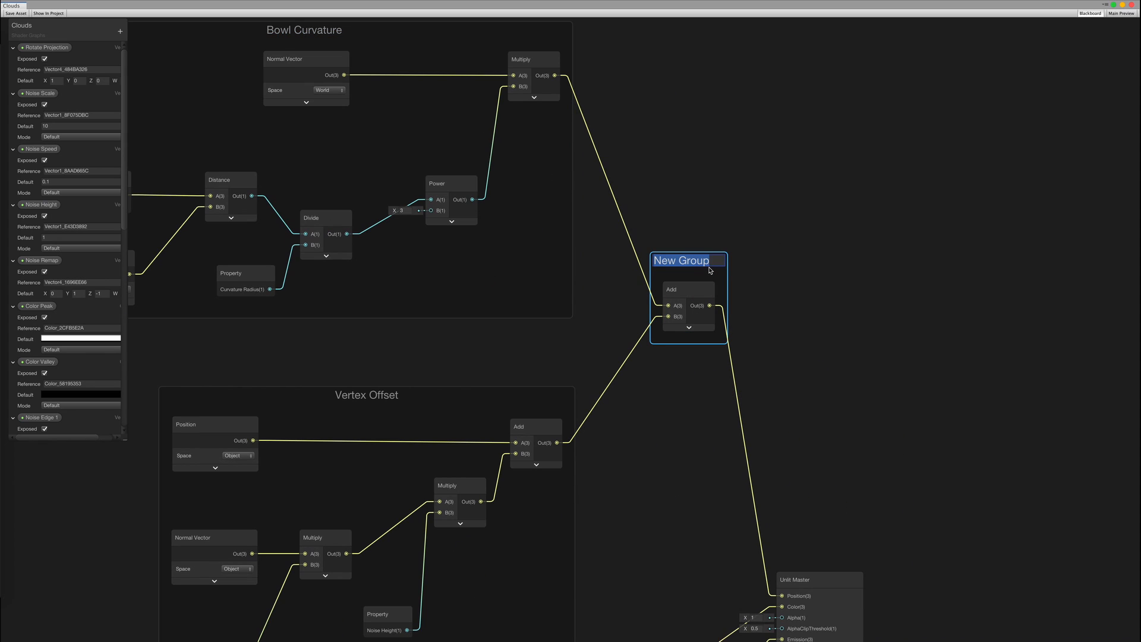
type("Position")
key("Return")
left_click(768, 208)
Move the Noise Scale property node between the Gradient Noise nodes
scroll(784, 199, "down", 3)
scroll(716, 376, "down", 3)
middle_click_drag(716, 375, 721, 308)
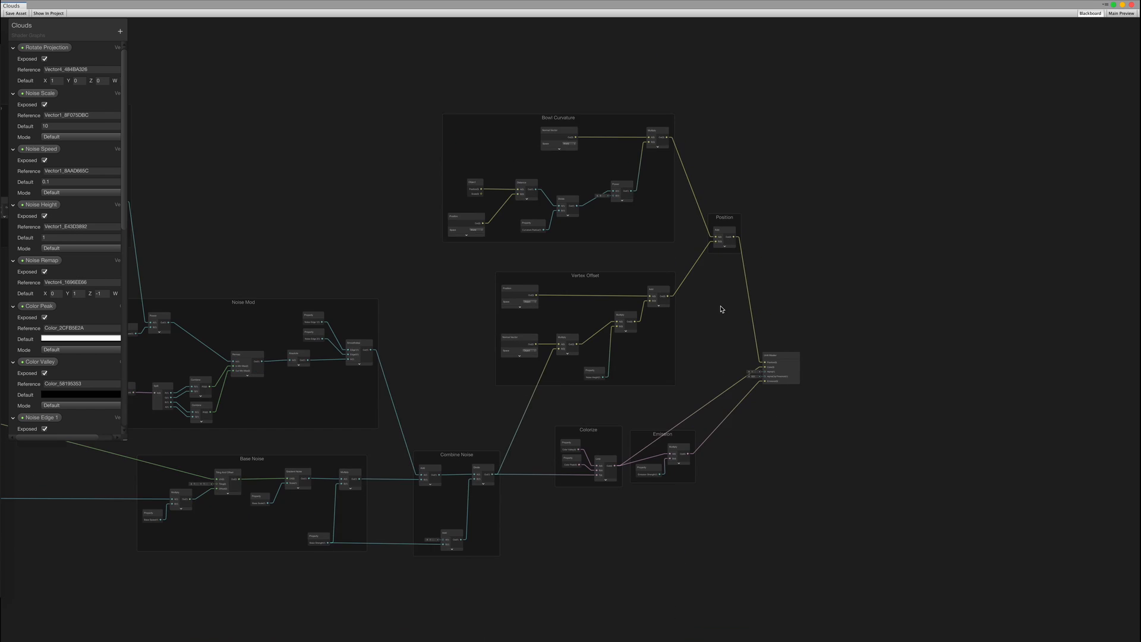
middle_click_drag(311, 224, 357, 210)
middle_click_drag(635, 249, 830, 294)
middle_click_drag(257, 212, 639, 270)
scroll(639, 270, "up", 6)
left_click_drag(452, 134, 515, 279)
left_click(489, 495)
Pan the graph to bring the Projection and Time groups into view
middle_click_drag(497, 493, 612, 320)
scroll(594, 357, "down", 2)
middle_click_drag(569, 397, 589, 299)
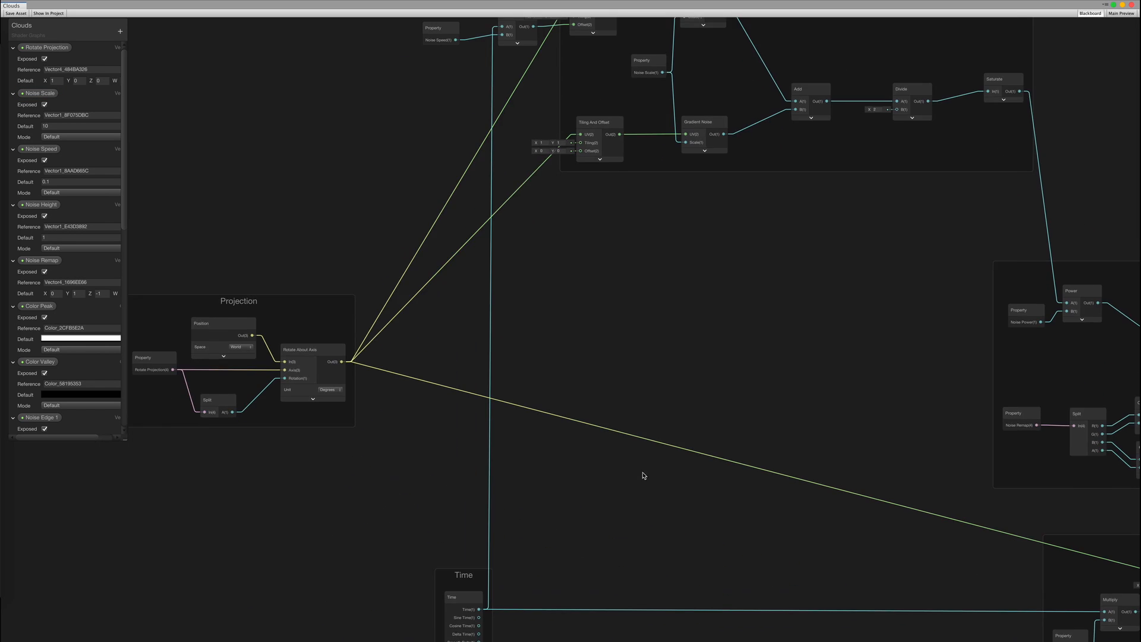
middle_click_drag(644, 476, 600, 472)
scroll(610, 482, "down", 1)
scroll(618, 499, "down", 1)
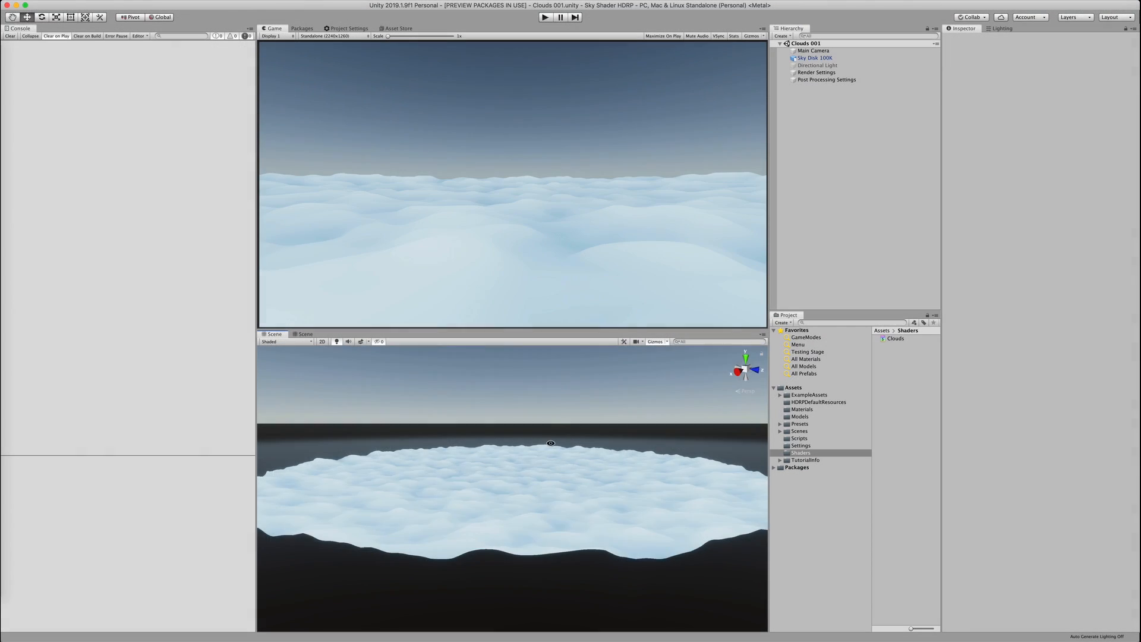
Inspect the directional light and turn off volumetric fog in the Render Settings volume
left_click_drag(551, 443, 611, 456, "alt")
left_click(817, 65)
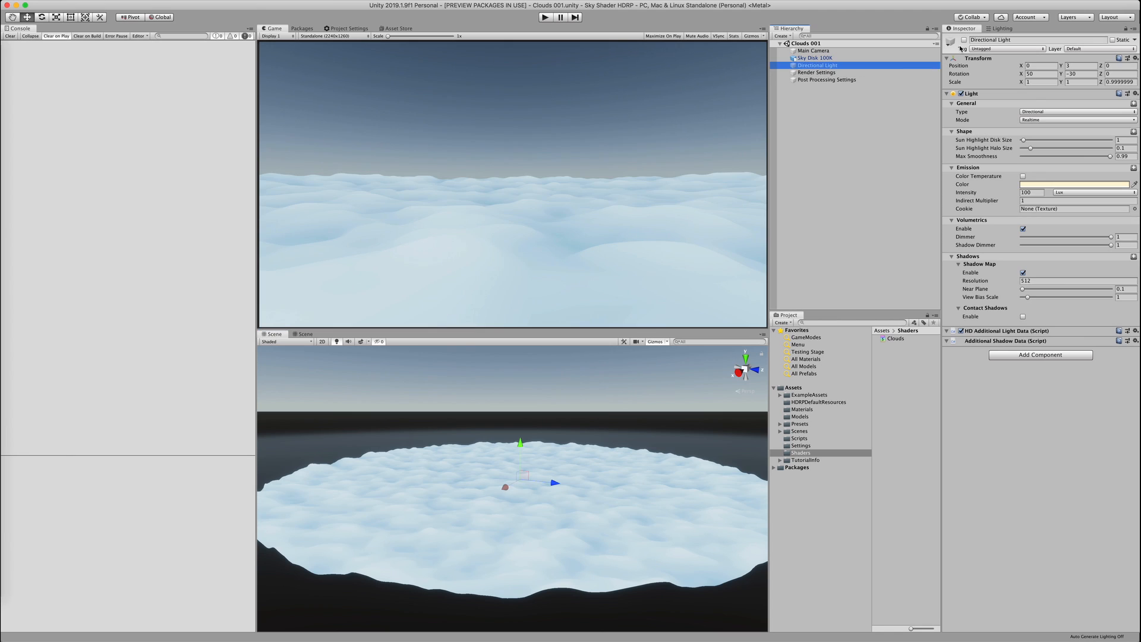
left_click(817, 73)
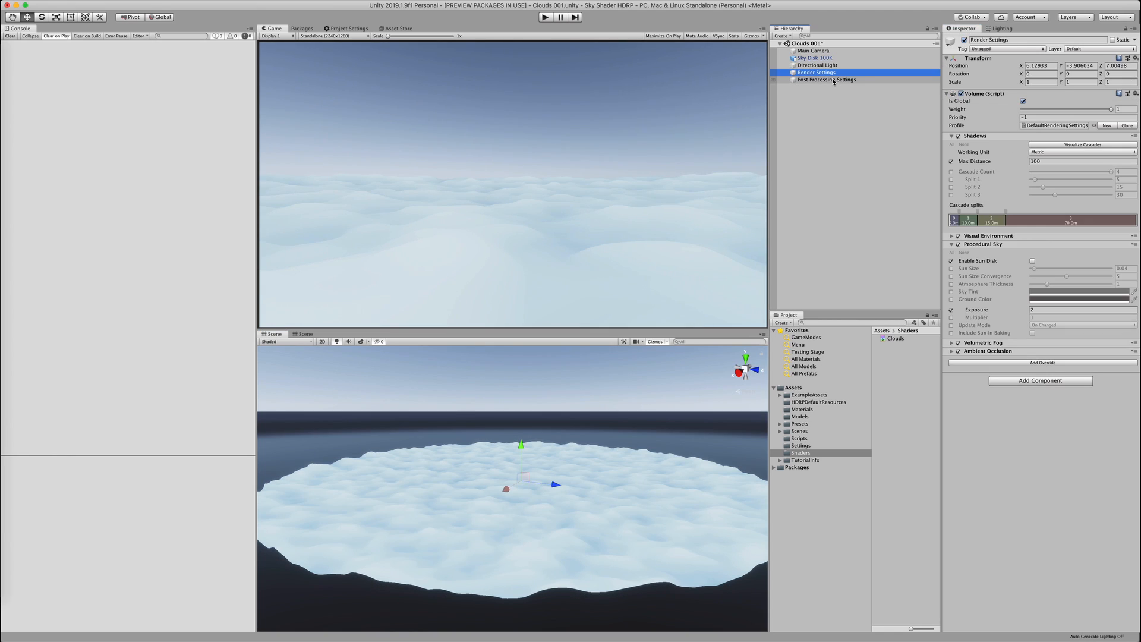
left_click(959, 343)
Scrub the Sky Disk's Curvature Radius to about 263, then back to about 249
left_click(539, 467)
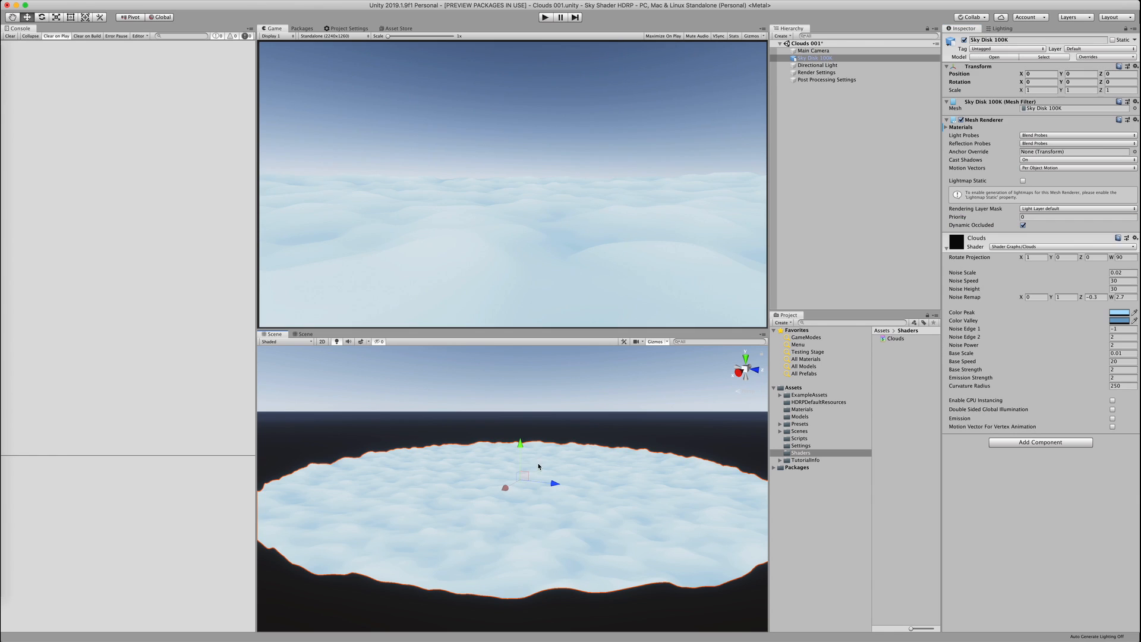
left_click_drag(1006, 387, 14, 290)
left_click_drag(397, 428, 497, 395, "alt")
left_click(497, 394)
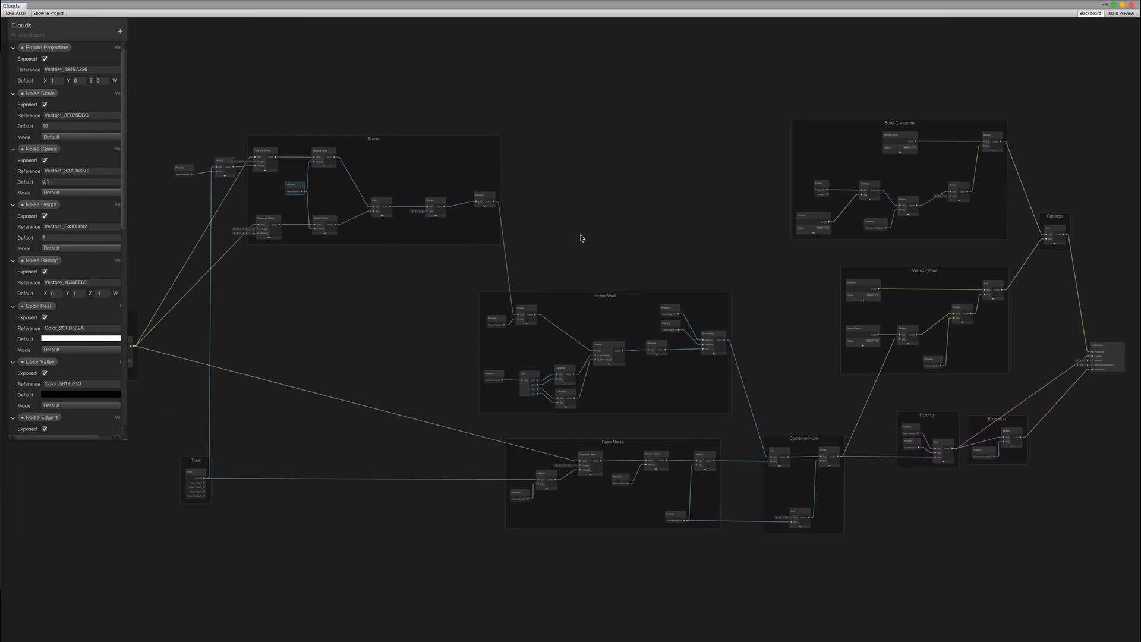
Shift the Emission group right and expand the Lerp node's preview near Combine Noise
scroll(580, 237, "up", 6)
scroll(522, 340, "up", 1)
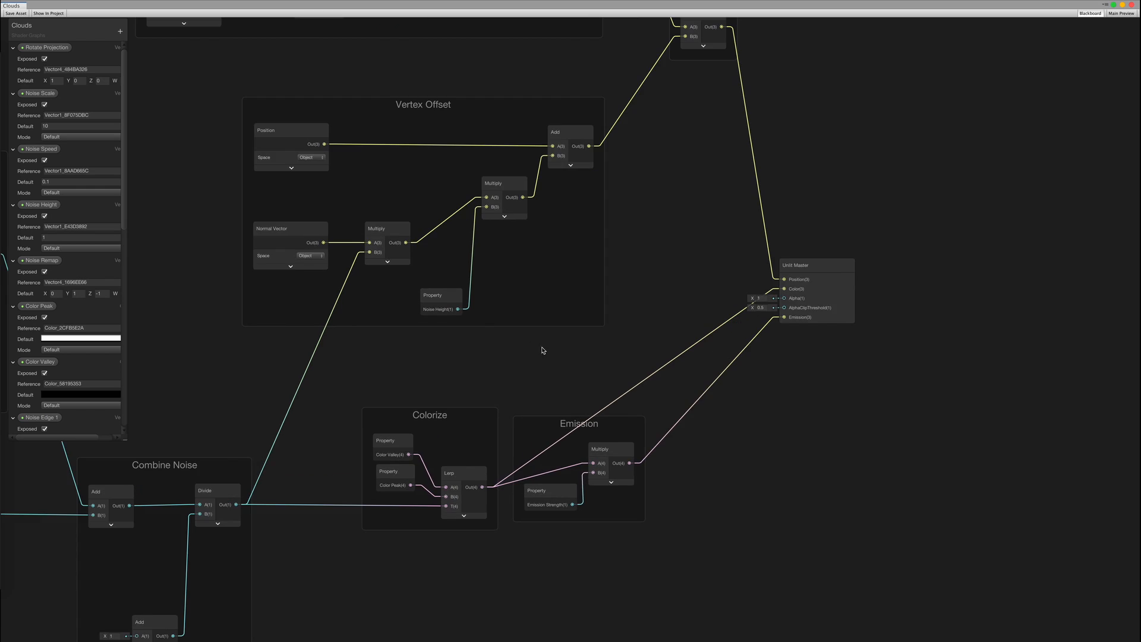
middle_click_drag(401, 492, 476, 202)
middle_click_drag(641, 219, 608, 200)
left_click_drag(606, 116, 739, 119)
left_click(507, 209)
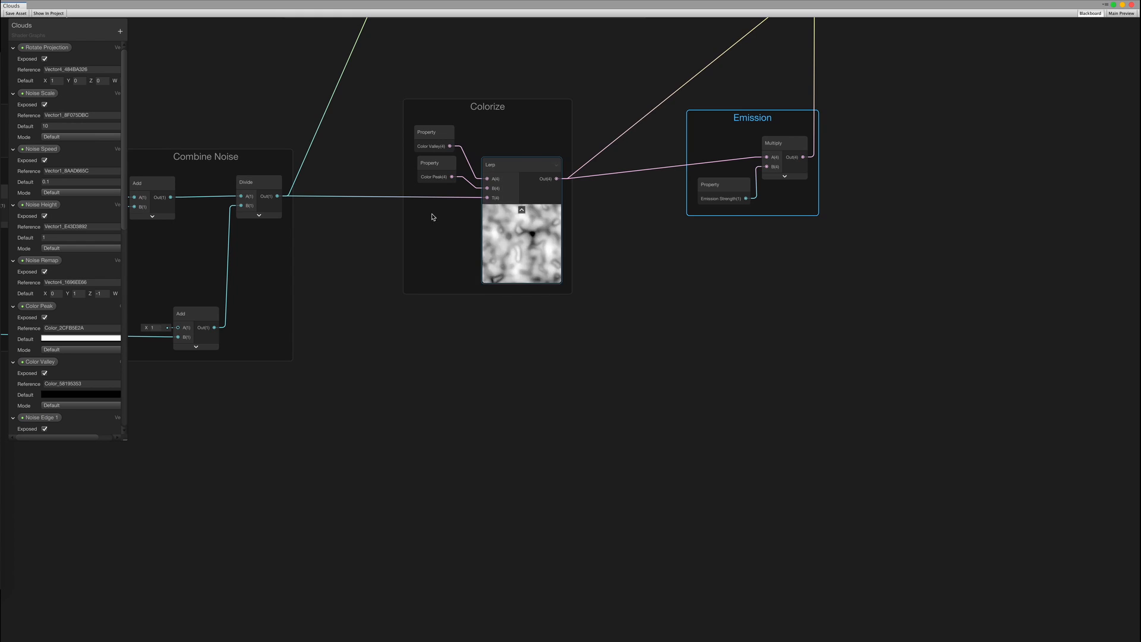
middle_click_drag(348, 225, 508, 299)
Show the Divide node's preview, hide the Lerp preview, and shift the Colorize group right
left_click(423, 292)
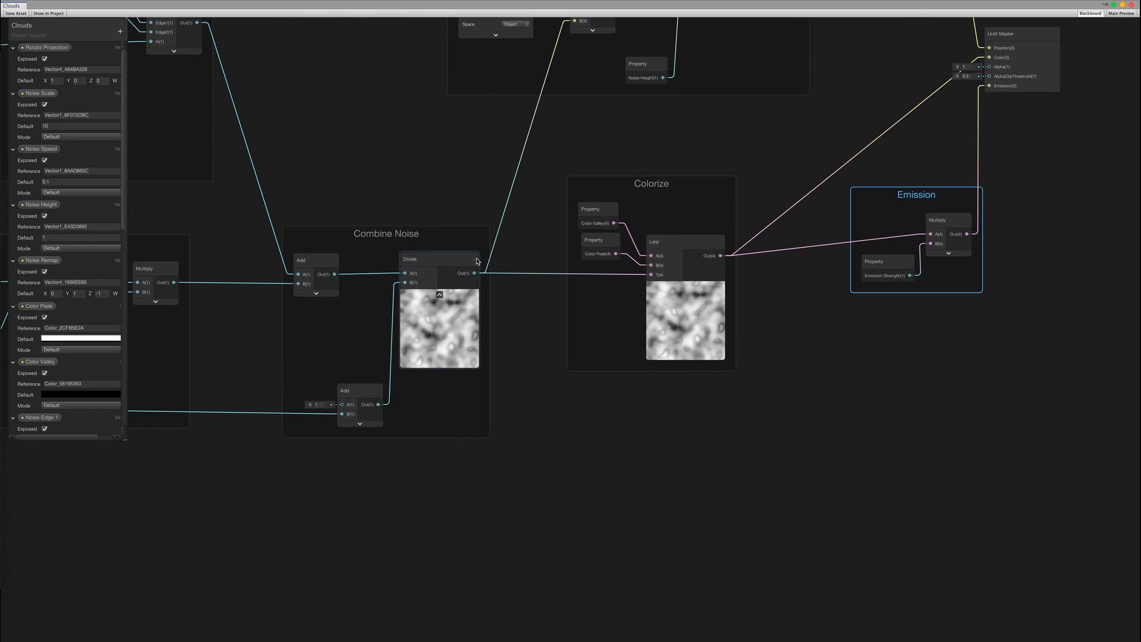
left_click(685, 355)
left_click_drag(647, 185, 734, 186)
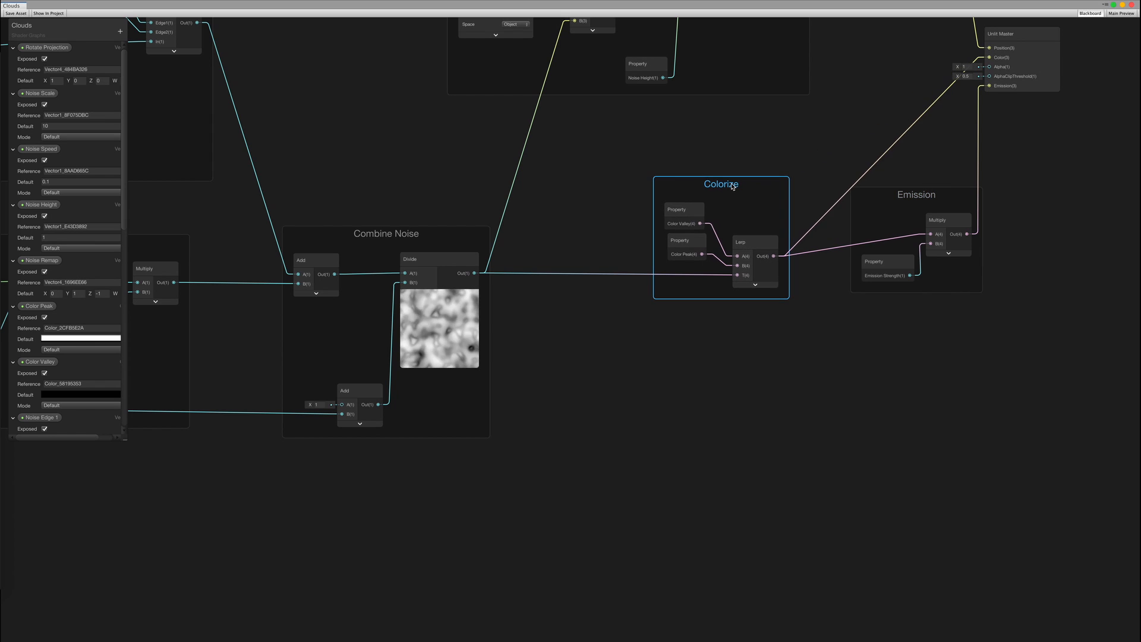
middle_click_drag(559, 346, 515, 229)
Multiply the Divide output by a new Fresnel Effect node
left_click_drag(429, 157, 539, 338)
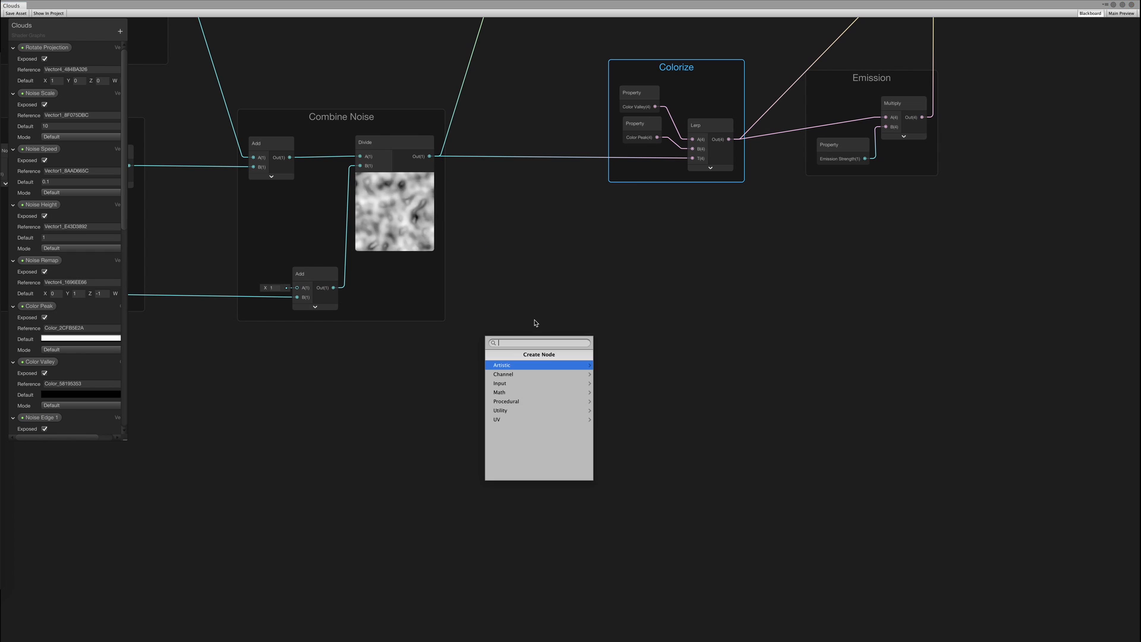
type("mul")
key("Return")
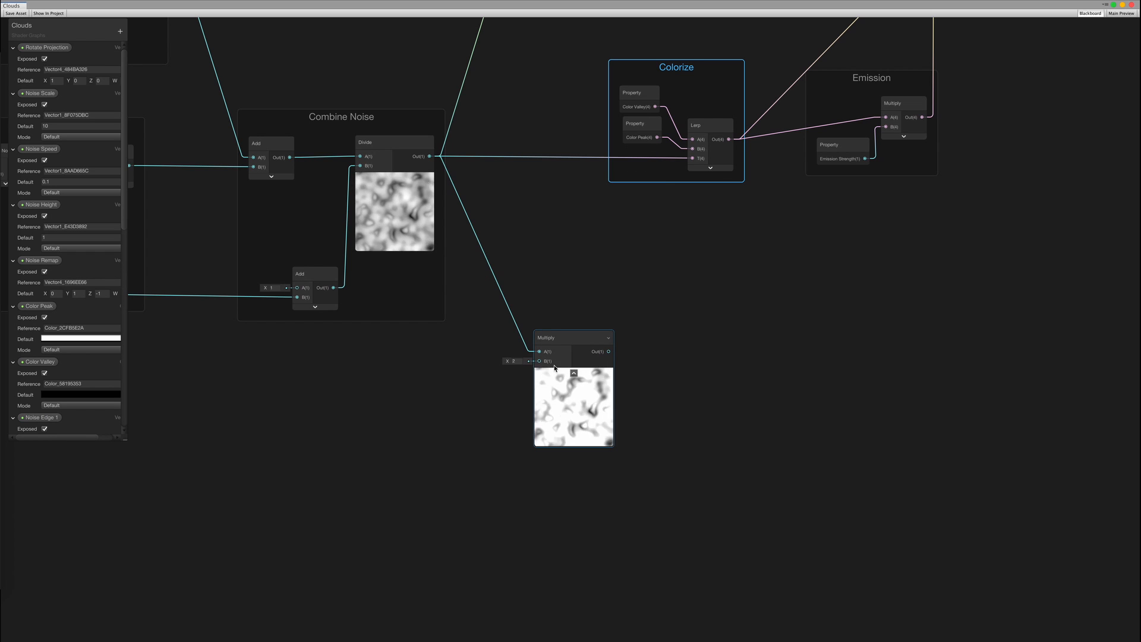
left_click_drag(609, 351, 471, 385)
type("fre")
key("Return")
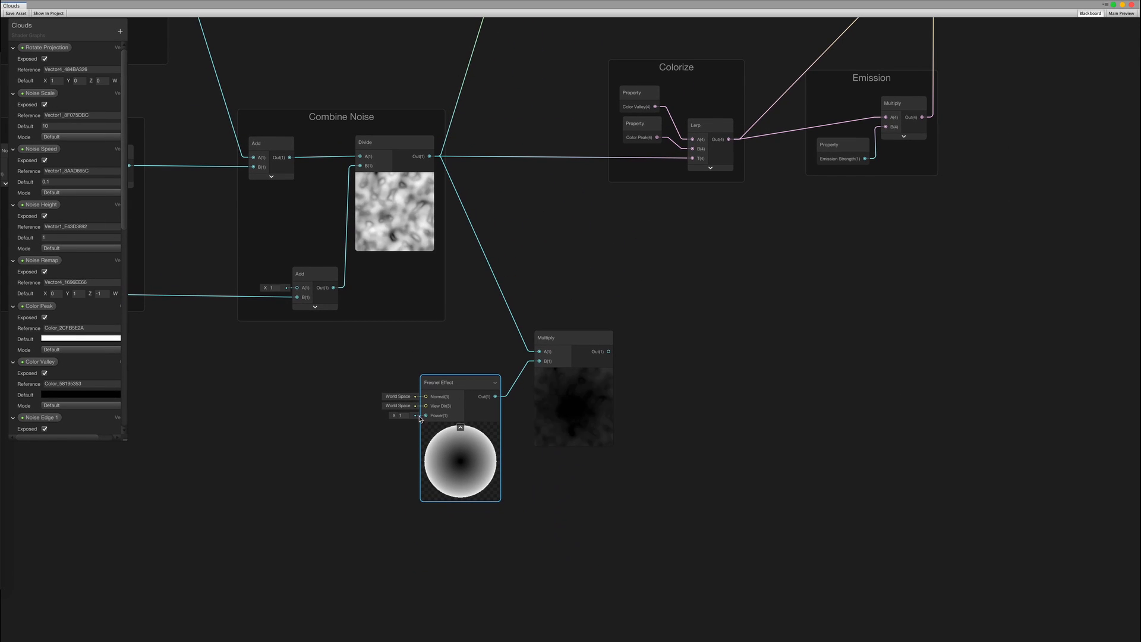
Rebuild the Divide-fed Multiply and feed a new Vector 1 node into the Fresnel Power
left_click_drag(425, 416, 369, 450)
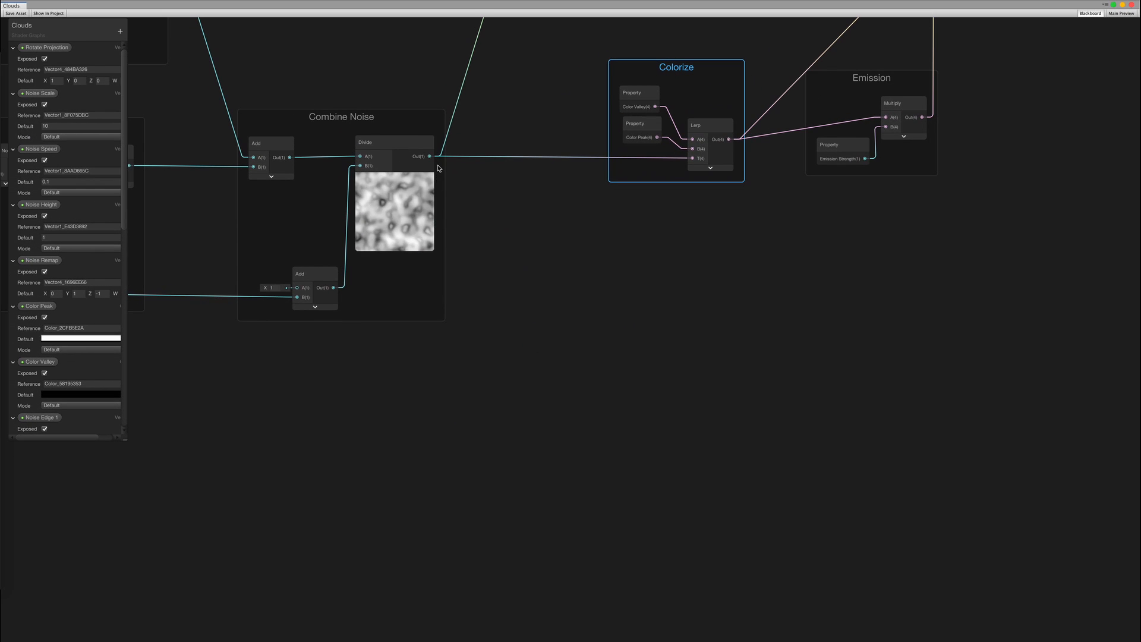
left_click_drag(430, 156, 535, 323)
type("mult")
key("Return")
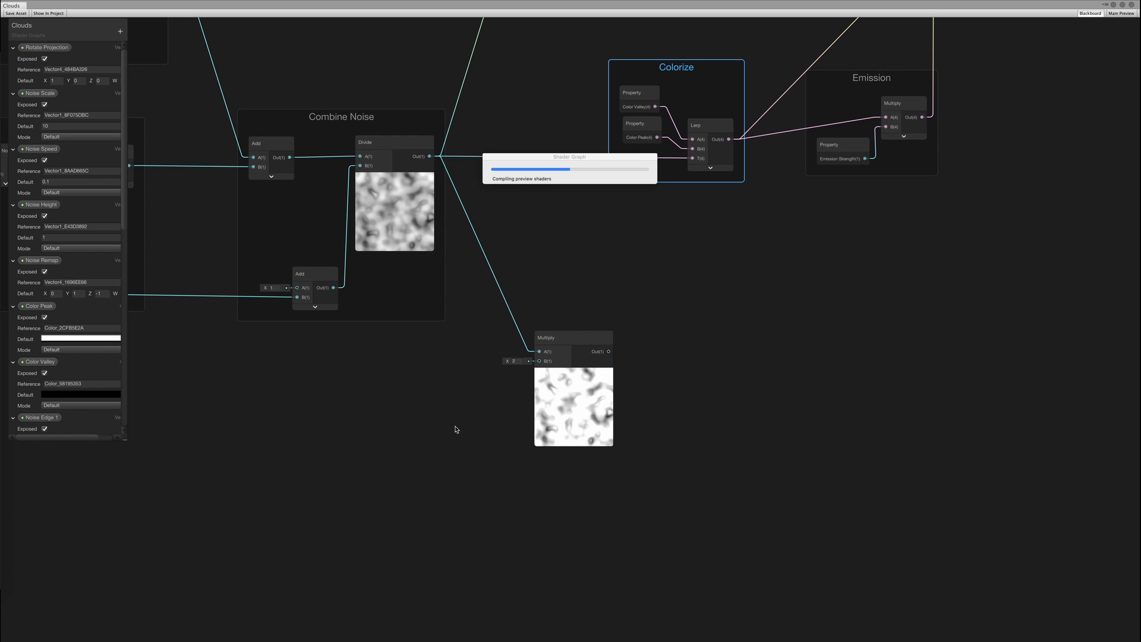
left_click_drag(418, 437, 367, 450)
type("vec")
key("Return")
Set the Vector 1 value to 1 and convert it into an exposed property
left_click(353, 448)
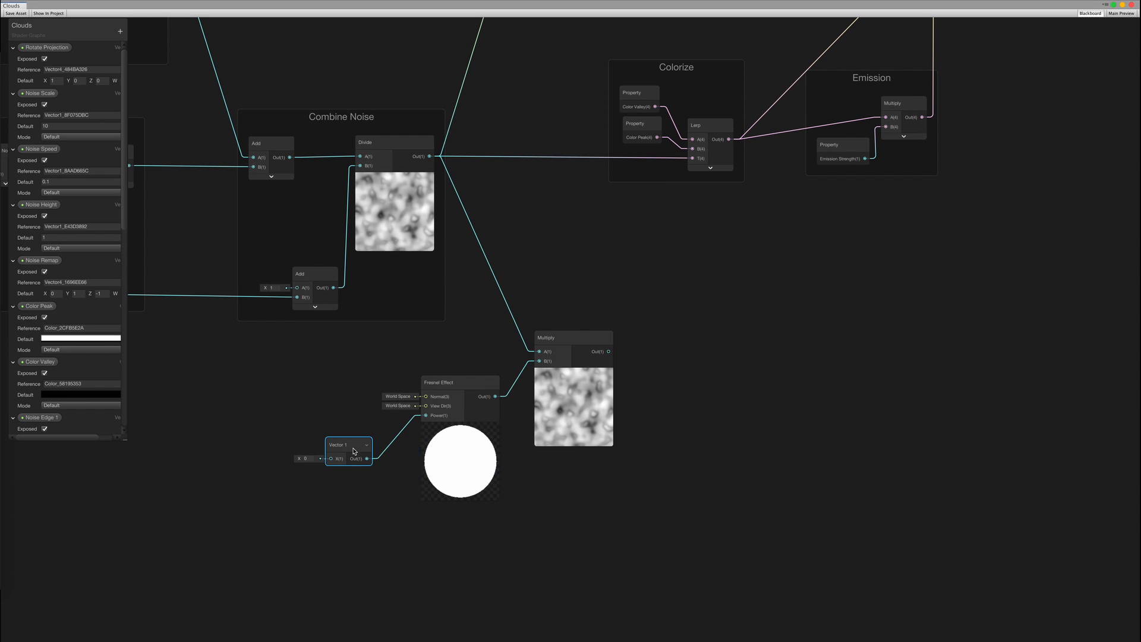
right_click(353, 449)
left_click(308, 460)
left_click(308, 460)
type("2")
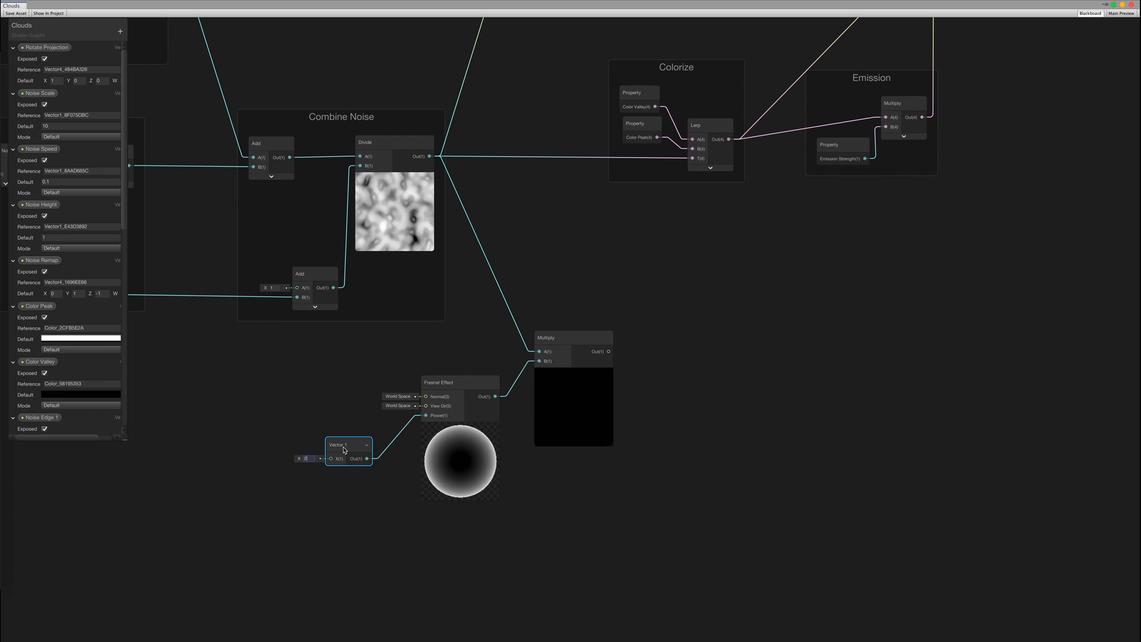
right_click(344, 450)
left_click(308, 462)
left_click(308, 460)
type("10")
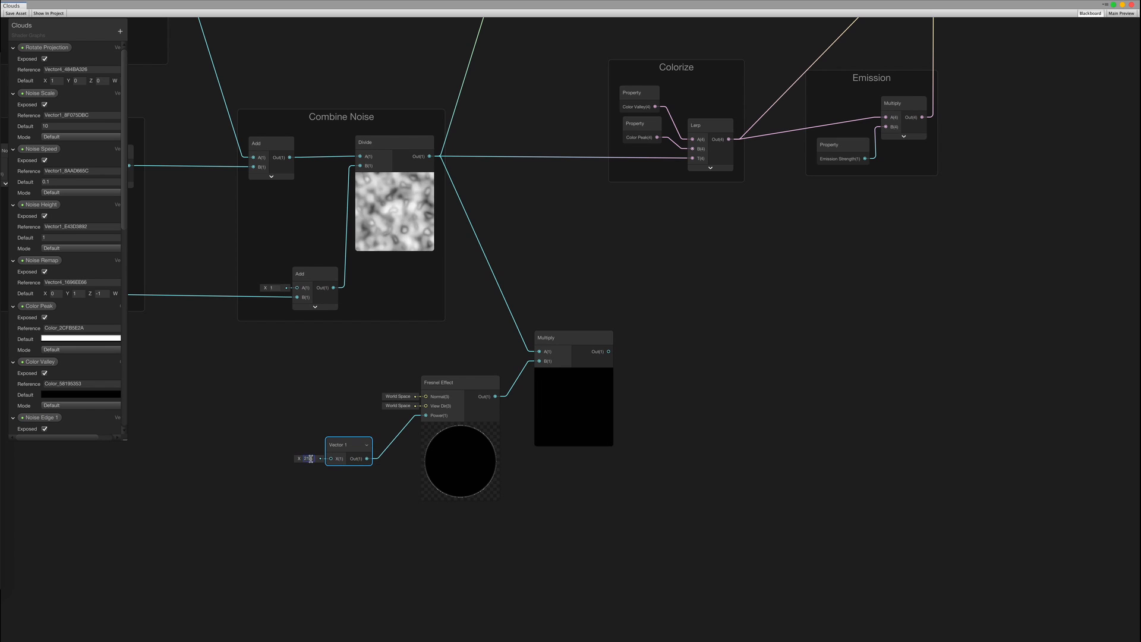
type("1")
right_click(350, 449)
left_click(377, 526)
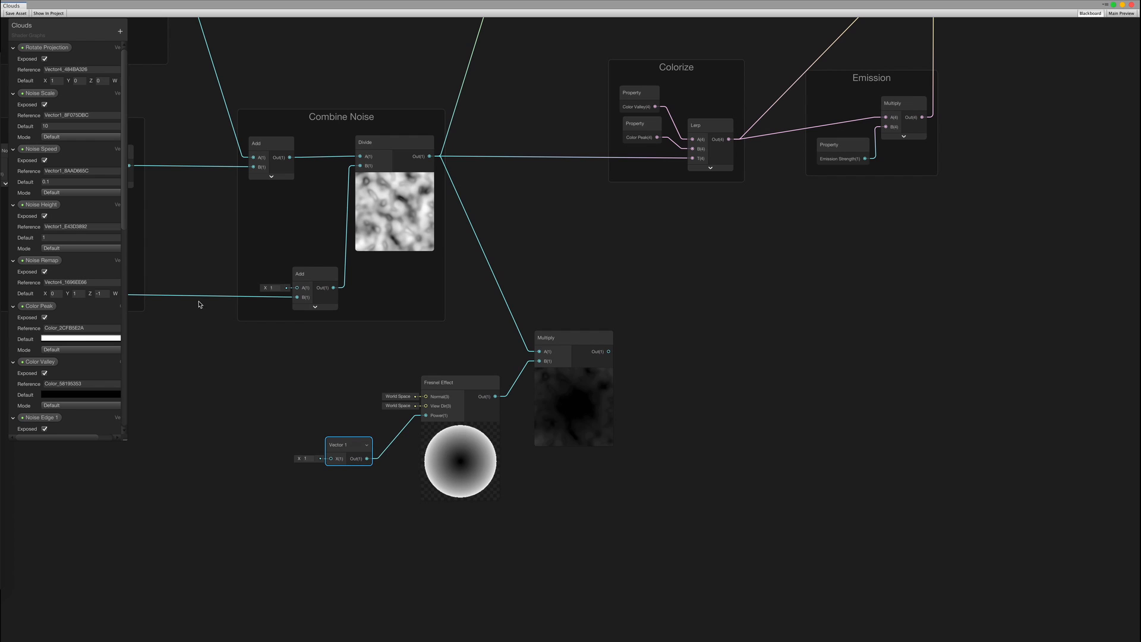
left_click_drag(124, 106, 123, 341)
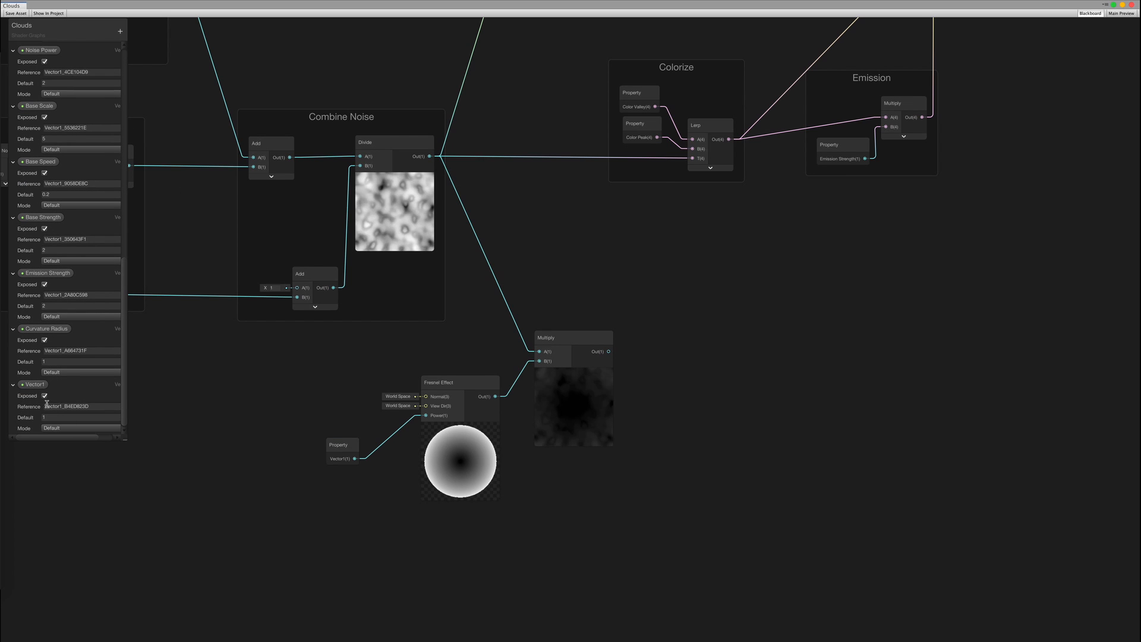
Rename the new Vector1 property to 'Fresnel Power'
left_click(52, 397)
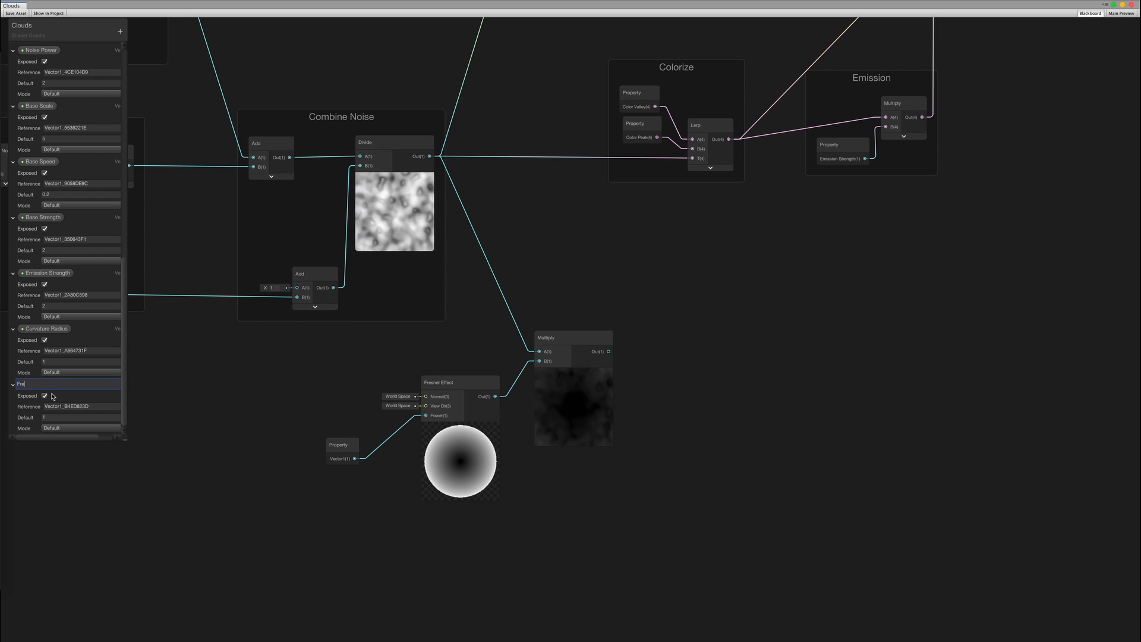
type("Fresnel Power")
key("Return")
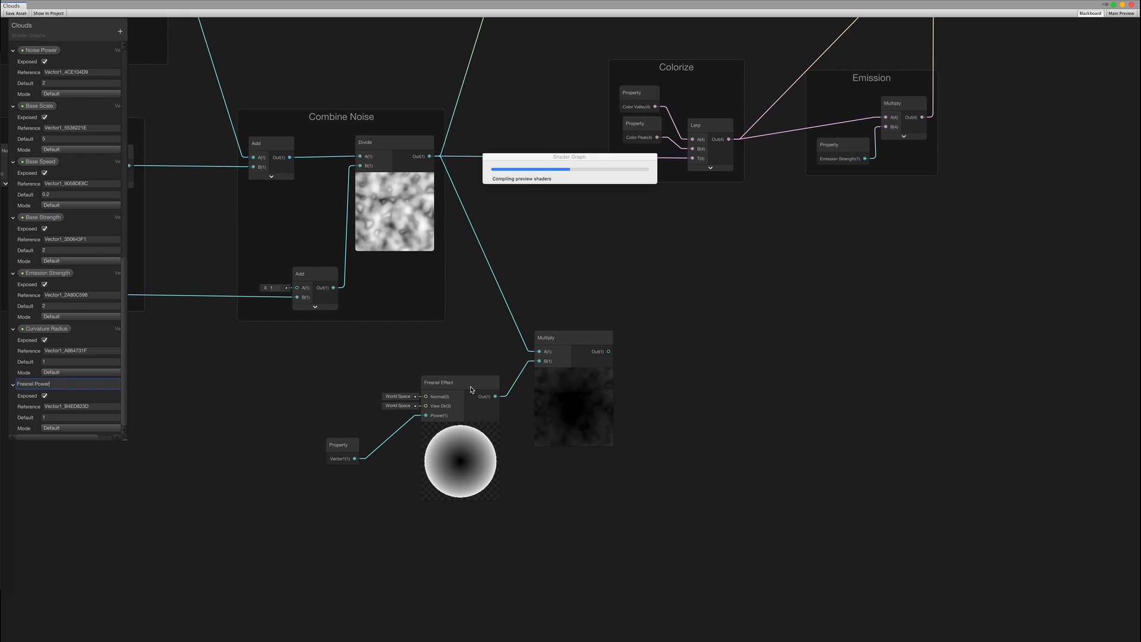
Add a second Multiply after the fresnel Multiply, with a Vector 1 node feeding it
type("mul")
left_click_drag(655, 355, 618, 503)
key("Return")
type("vec")
key("Return")
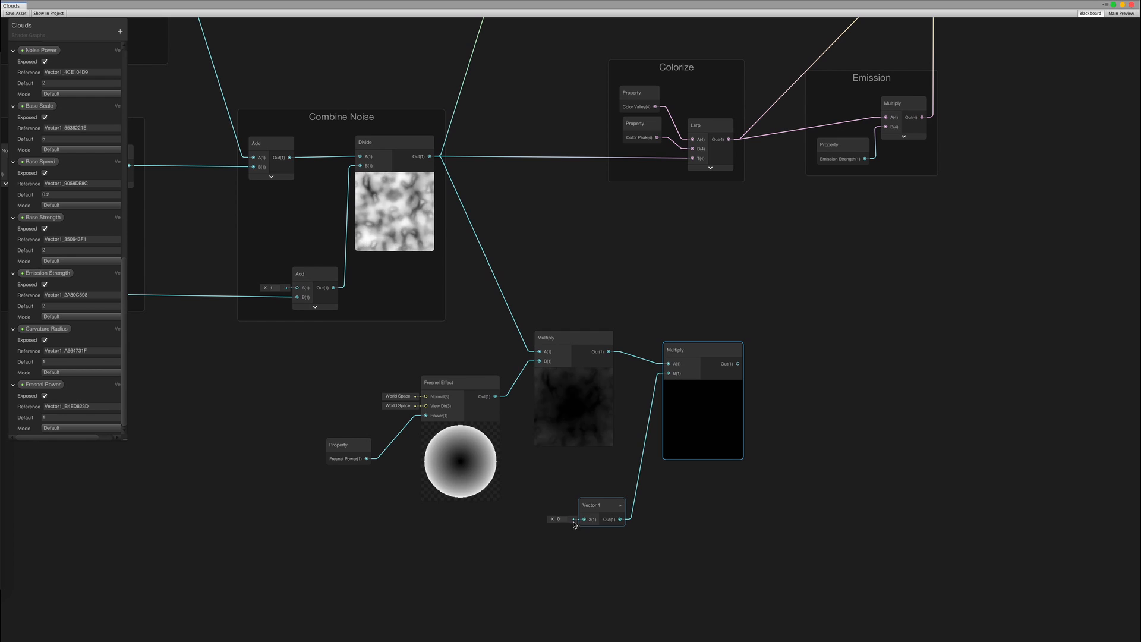
Set that Vector 1 to 1 and turn it into a property named 'Fresnel Opacity'
left_click(558, 520)
type("1")
right_click(596, 508)
left_click(630, 584)
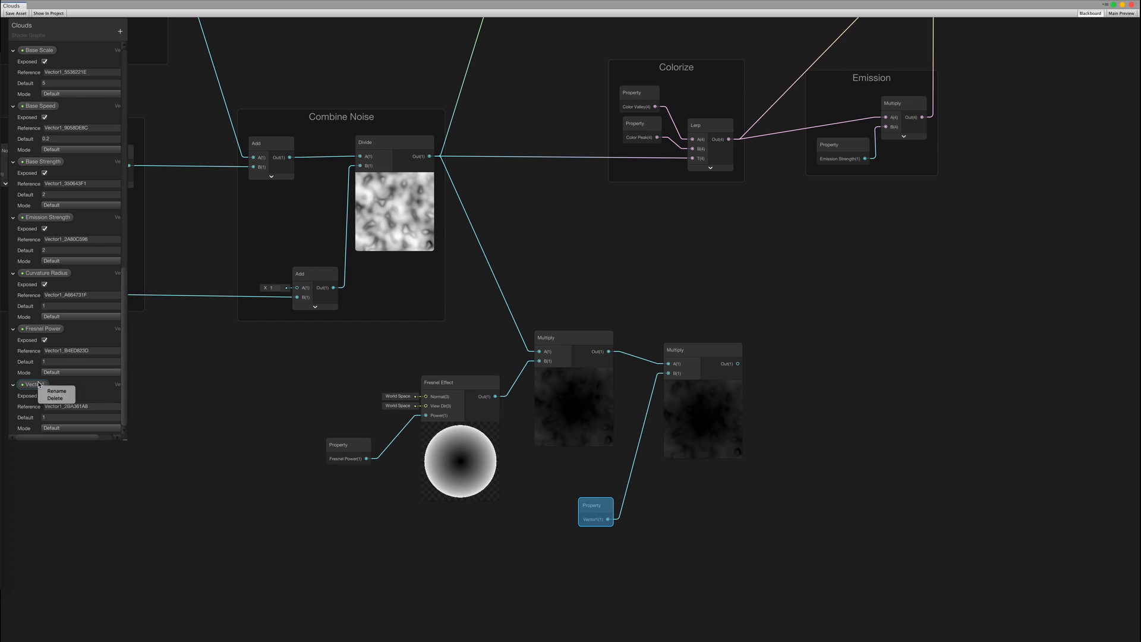
double_click(43, 385)
type("Fresnel Opacity")
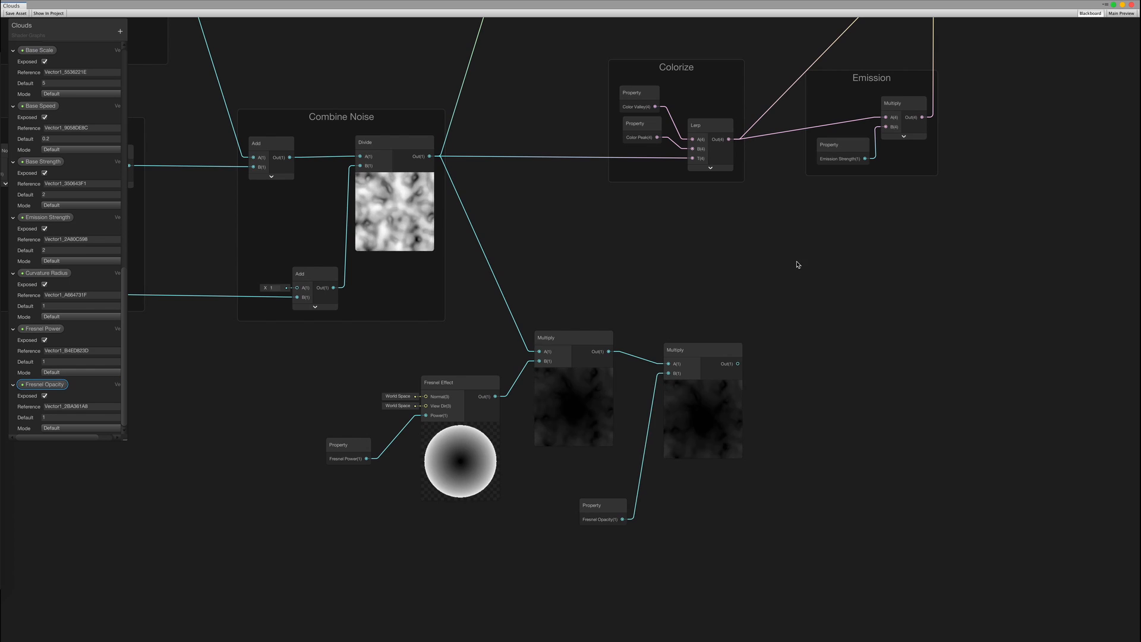
middle_click_drag(797, 265, 596, 385)
left_click_drag(659, 202, 736, 204)
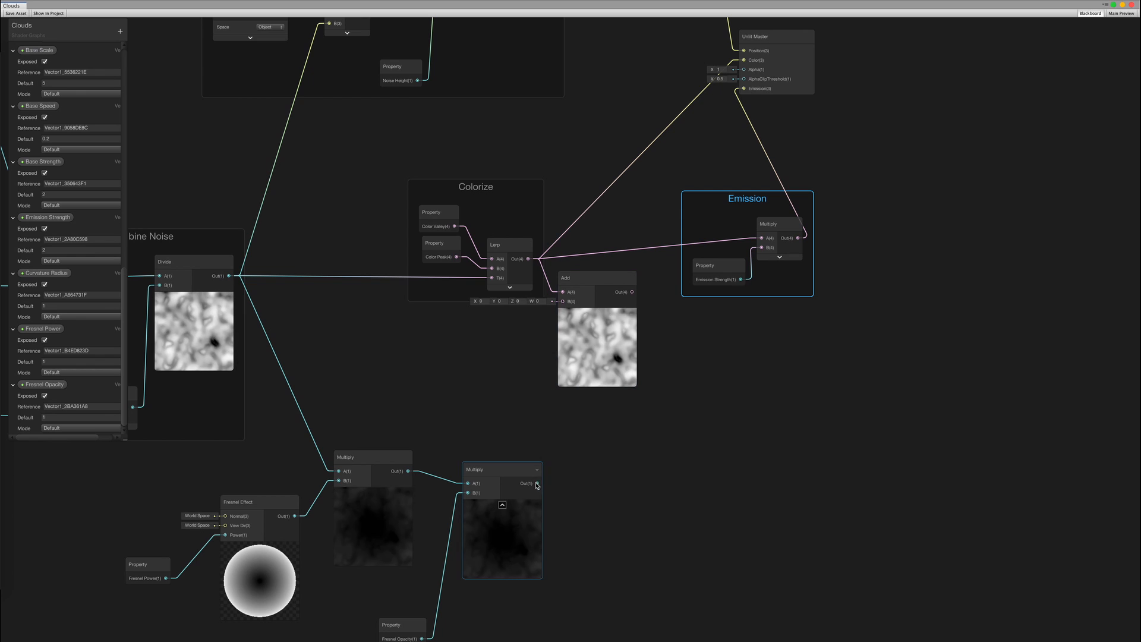
Feed the fresnel Multiply into the Add node and route Add to master Color and emission Multiply
left_click_drag(537, 483, 563, 301)
middle_click_drag(684, 320, 601, 443)
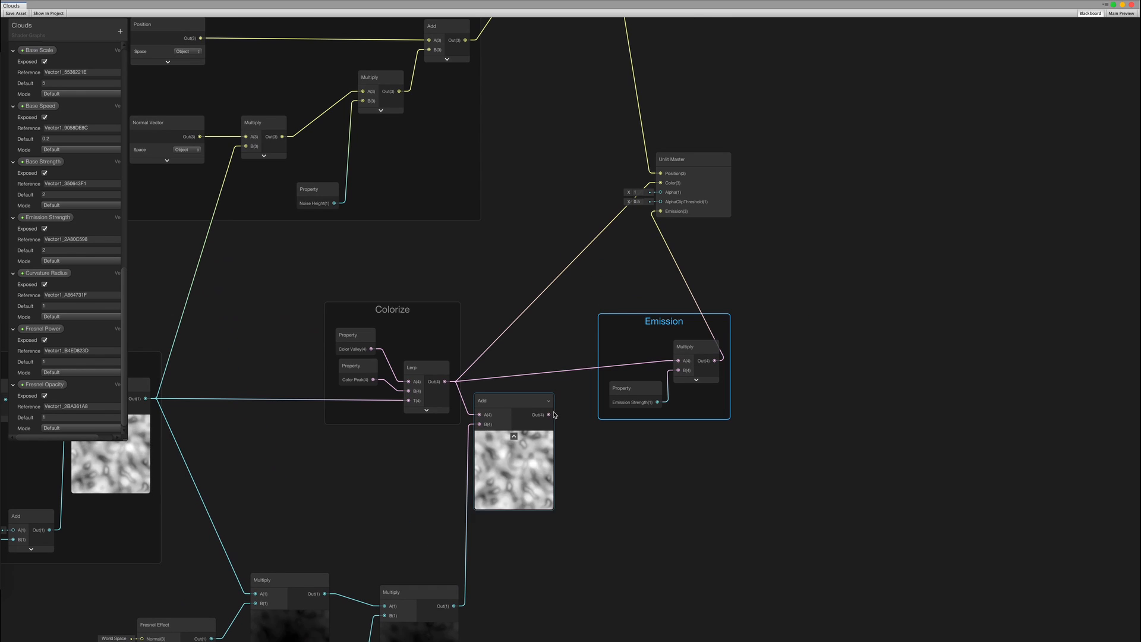
left_click_drag(550, 415, 660, 183)
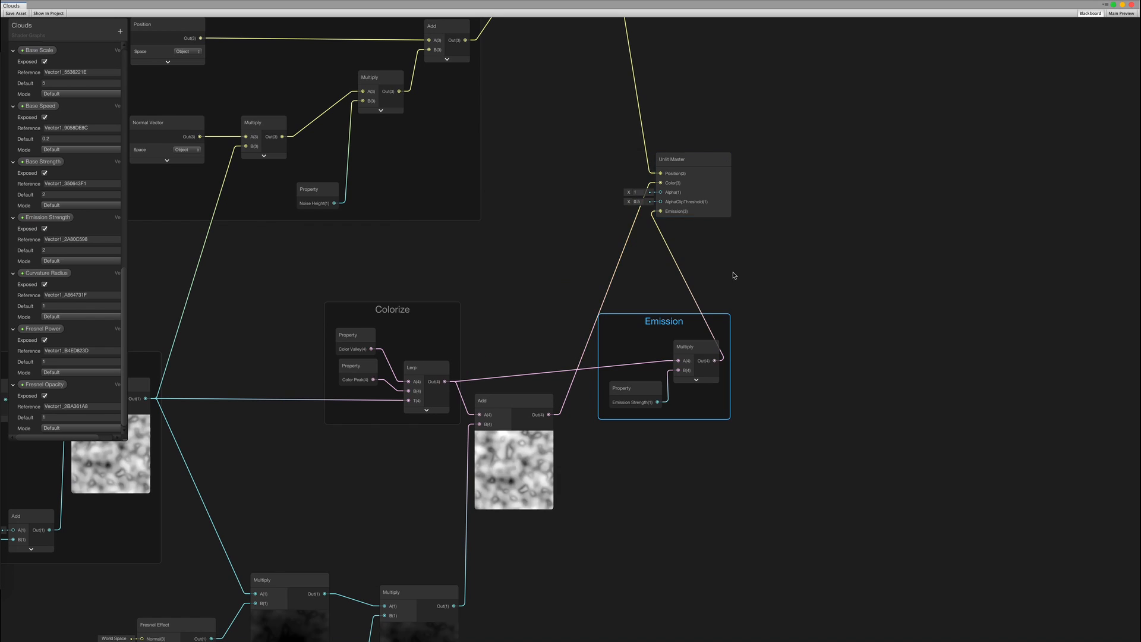
middle_click_drag(733, 275, 751, 245)
left_click(18, 14)
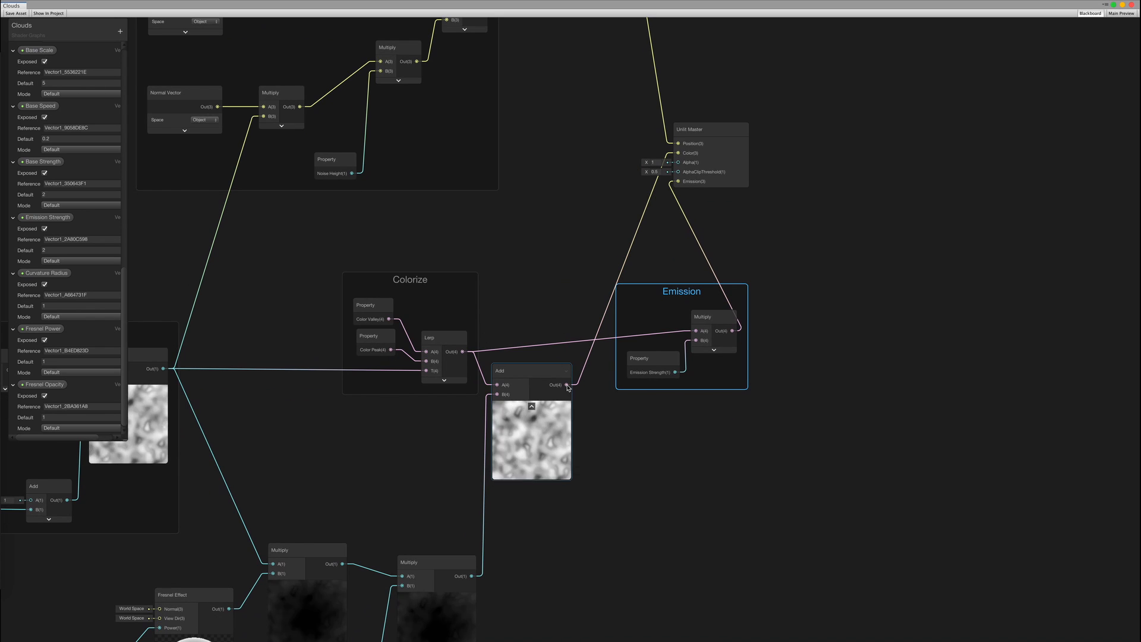
left_click_drag(566, 384, 696, 330)
left_click_drag(709, 130, 786, 135)
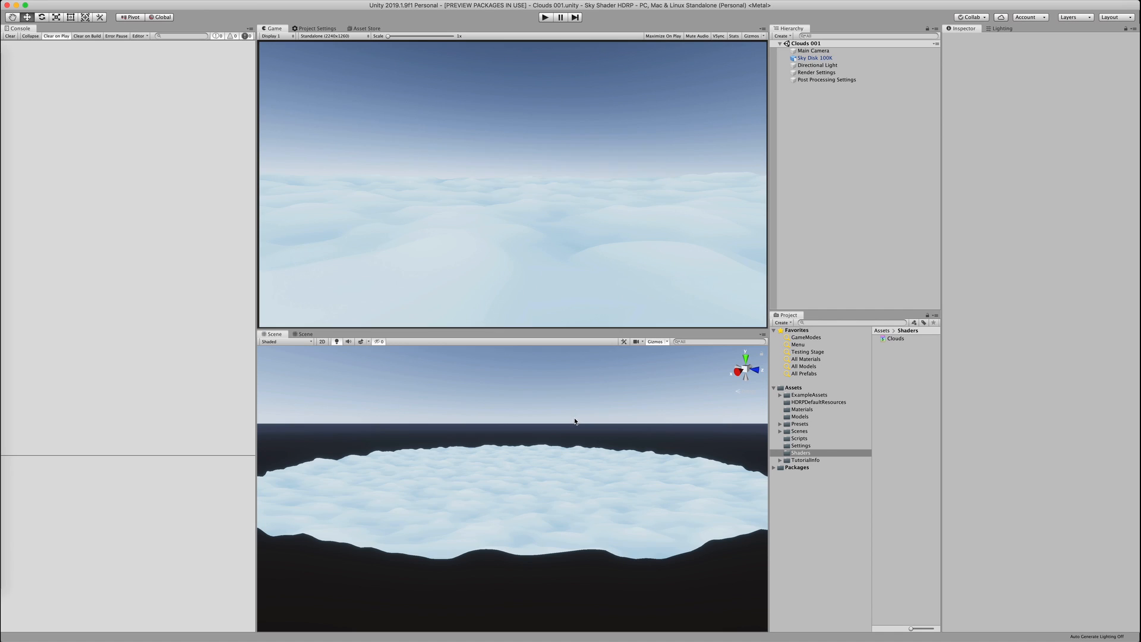
On Sky Disk 100K's material, set Fresnel Power to 8 and Fresnel Opacity to 1
left_click(554, 477)
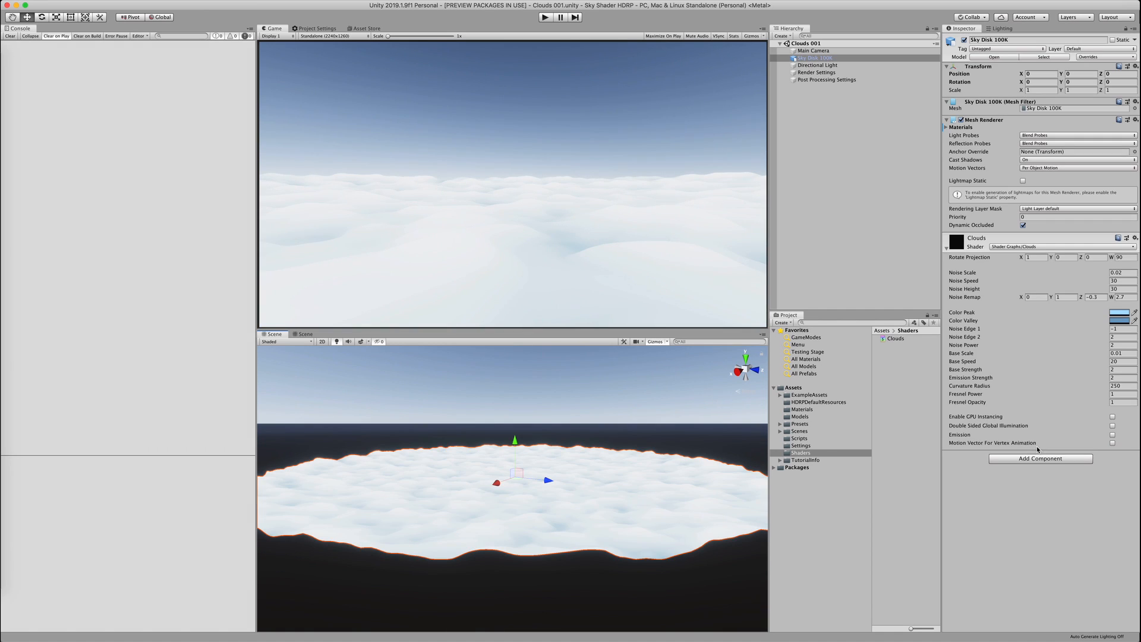
left_click_drag(1037, 397, 969, 402)
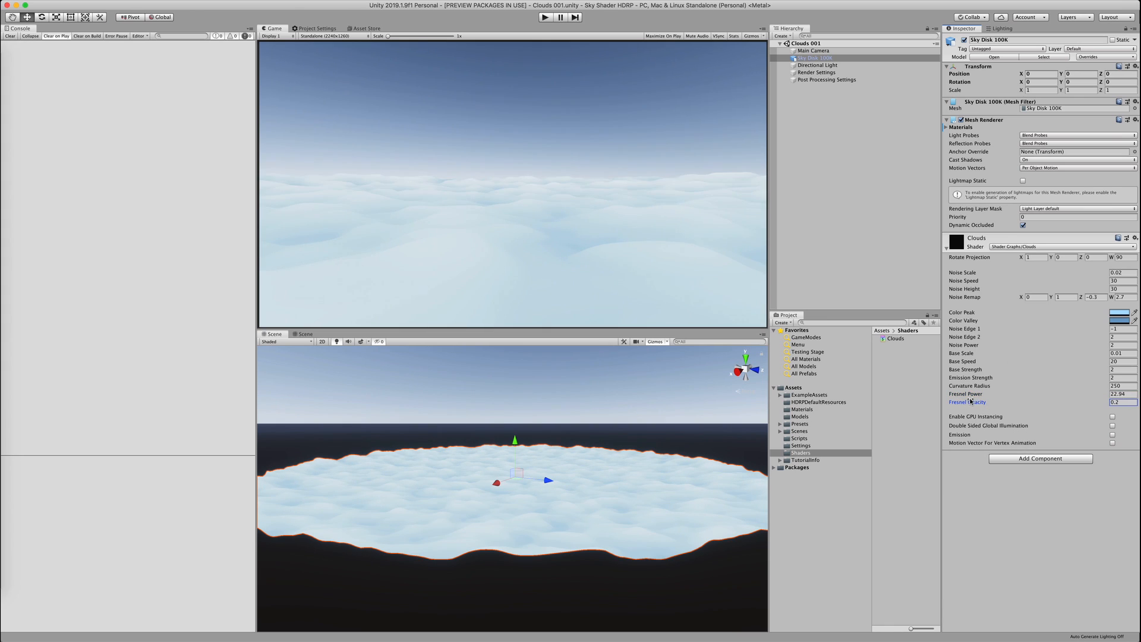
left_click_drag(725, 395, 700, 382)
left_click_drag(977, 402, 971, 402)
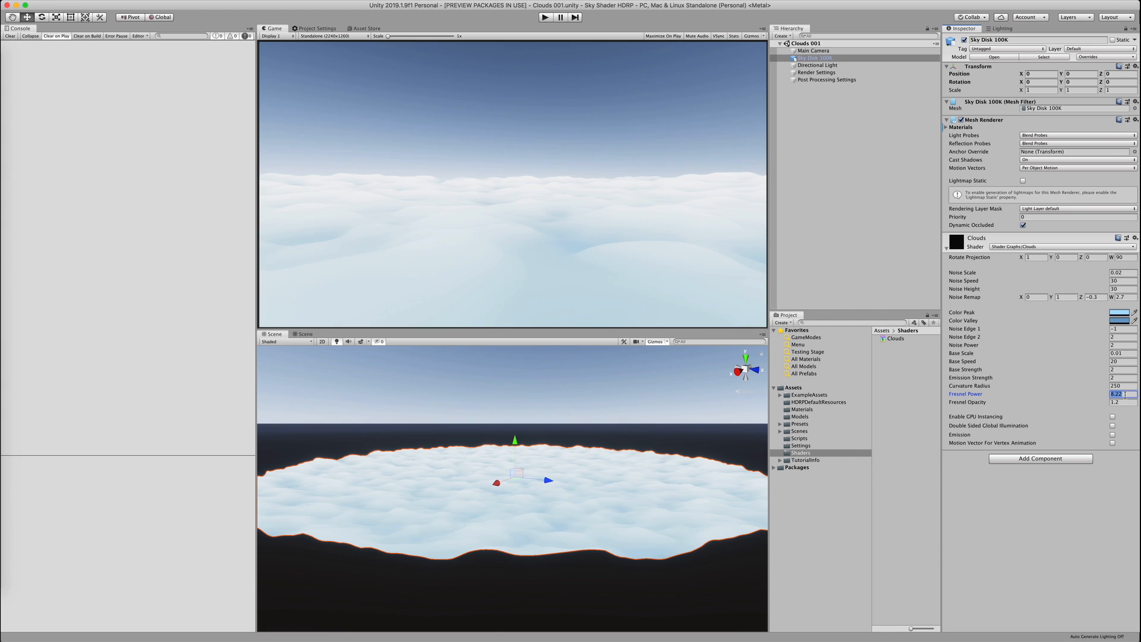
mouse_move(565, 441)
left_mouse_down("alt")
mouse_move(544, 447)
mouse_move(544, 436)
left_mouse_up("alt")
scroll(543, 435, "up", 5)
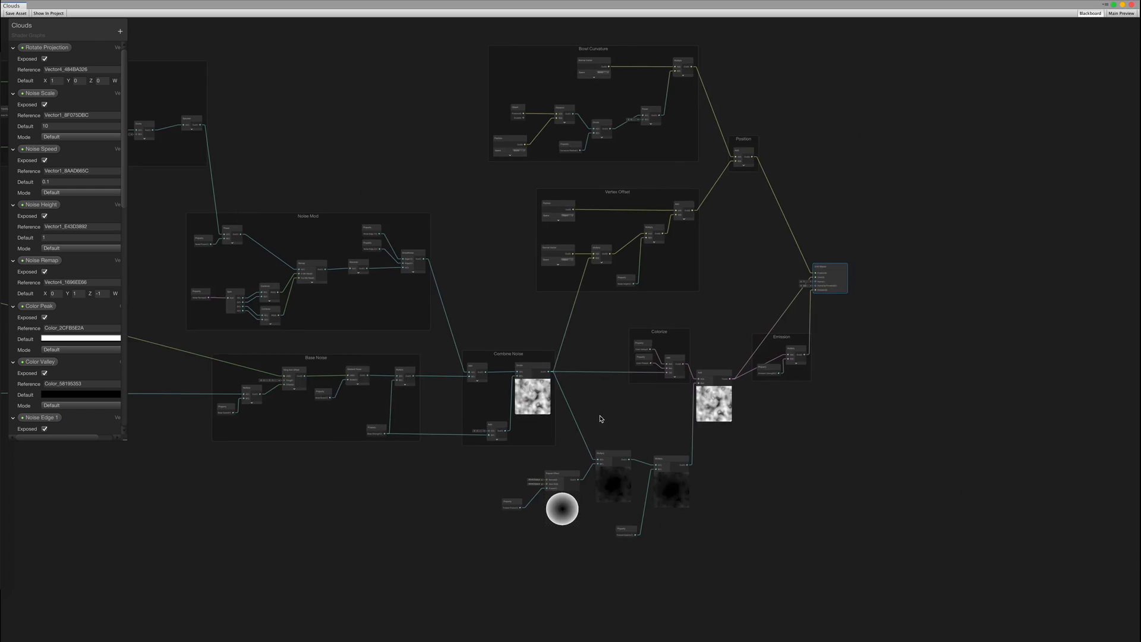
scroll(601, 420, "up", 5)
Group the selected fresnel nodes and name the group 'Fresnel'
right_click(602, 368)
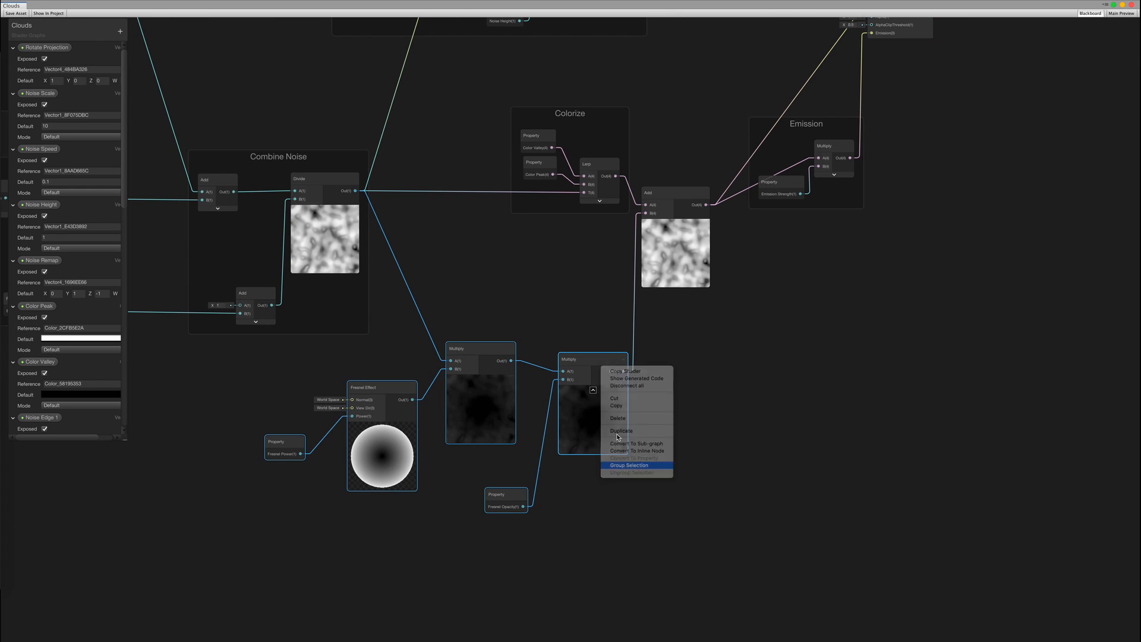
left_click(629, 464)
type("Fresnel")
Put the Add node in its own group named 'Final Color'
left_click_drag(682, 201, 696, 143)
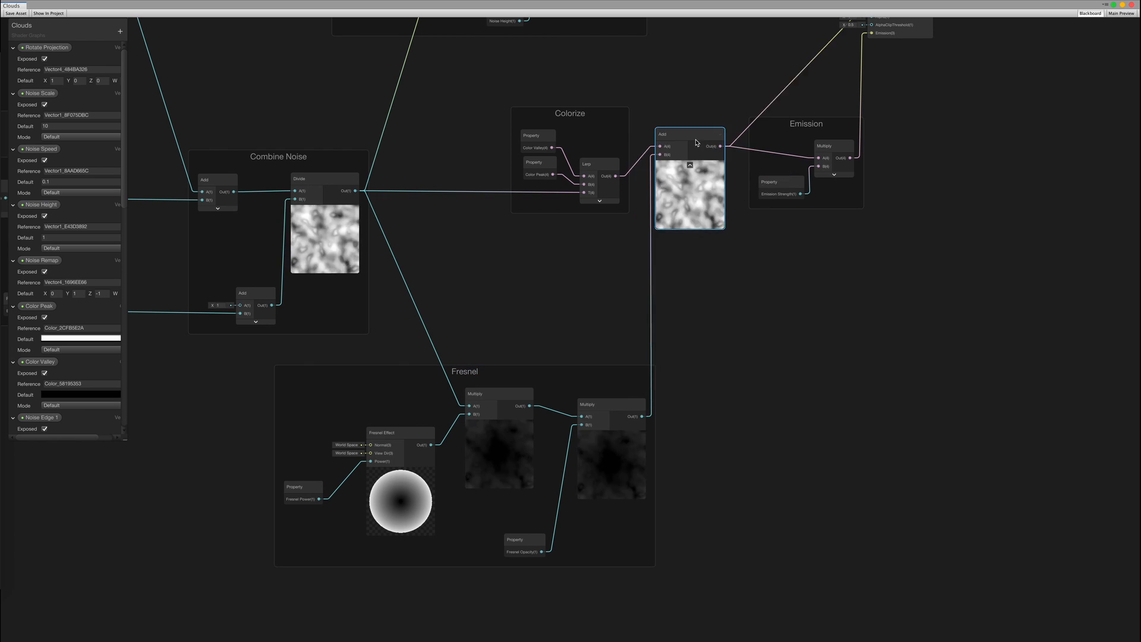
right_click(696, 143)
left_click(733, 262)
type("Color")
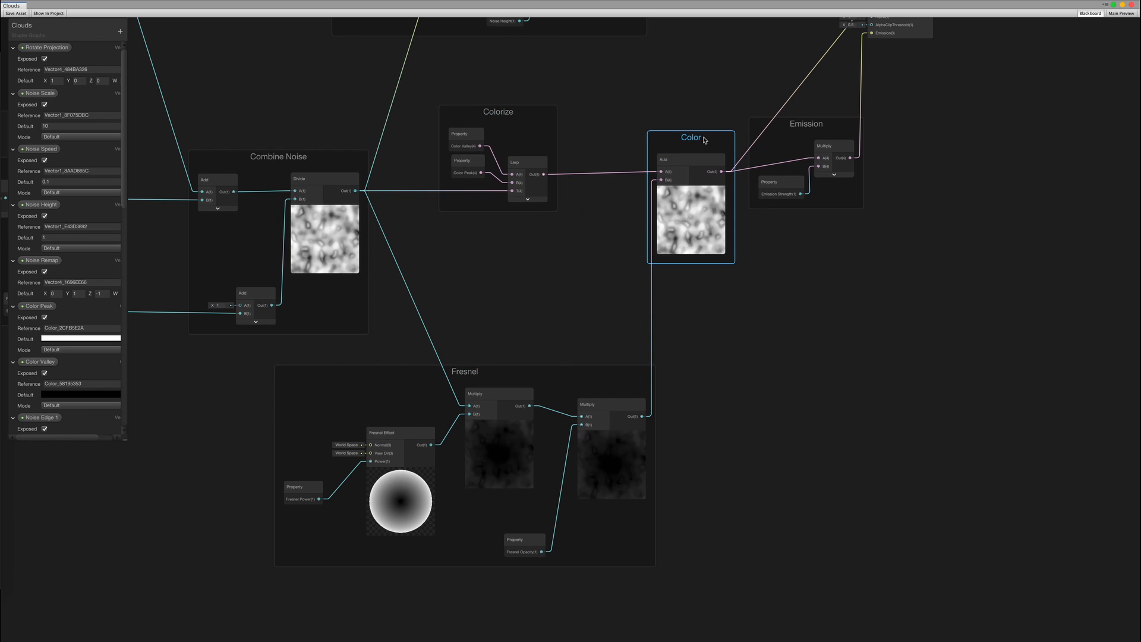
double_click(694, 138)
type("Final Color")
key("Return")
Hide the Multiply and Fresnel Effect previews and pack the fresnel nodes and properties tighter
left_click(611, 435)
left_click(499, 424)
left_click(401, 472)
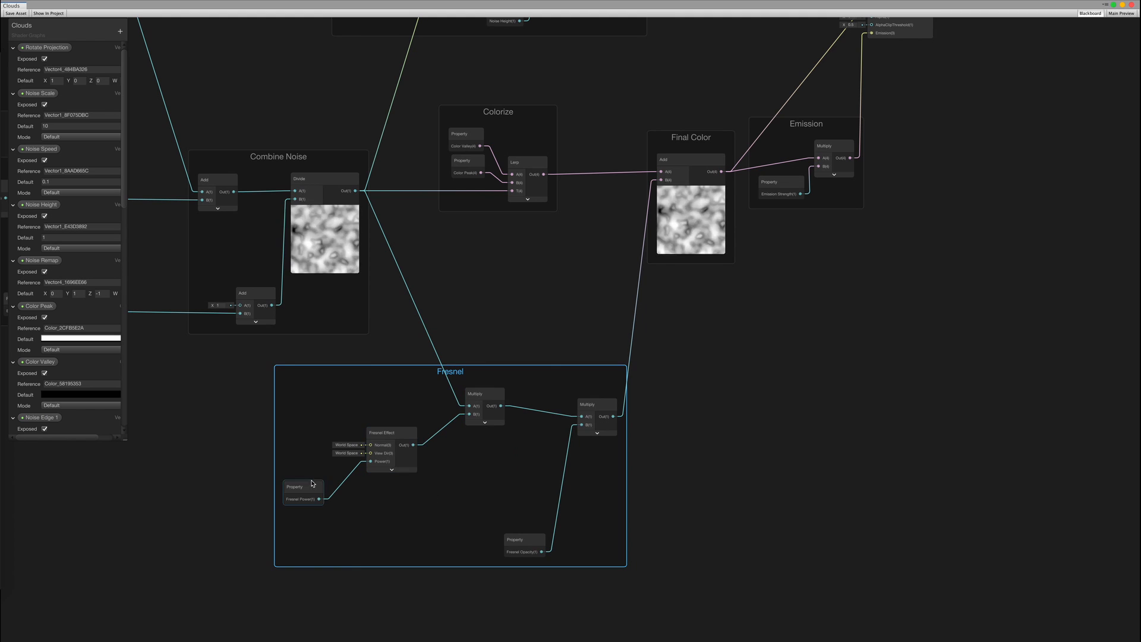
left_click_drag(312, 484, 329, 463)
left_click_drag(518, 540, 476, 461)
left_click_drag(597, 404, 538, 394)
left_click(558, 358)
scroll(701, 154, "down", 3)
middle_click_drag(743, 89, 695, 313)
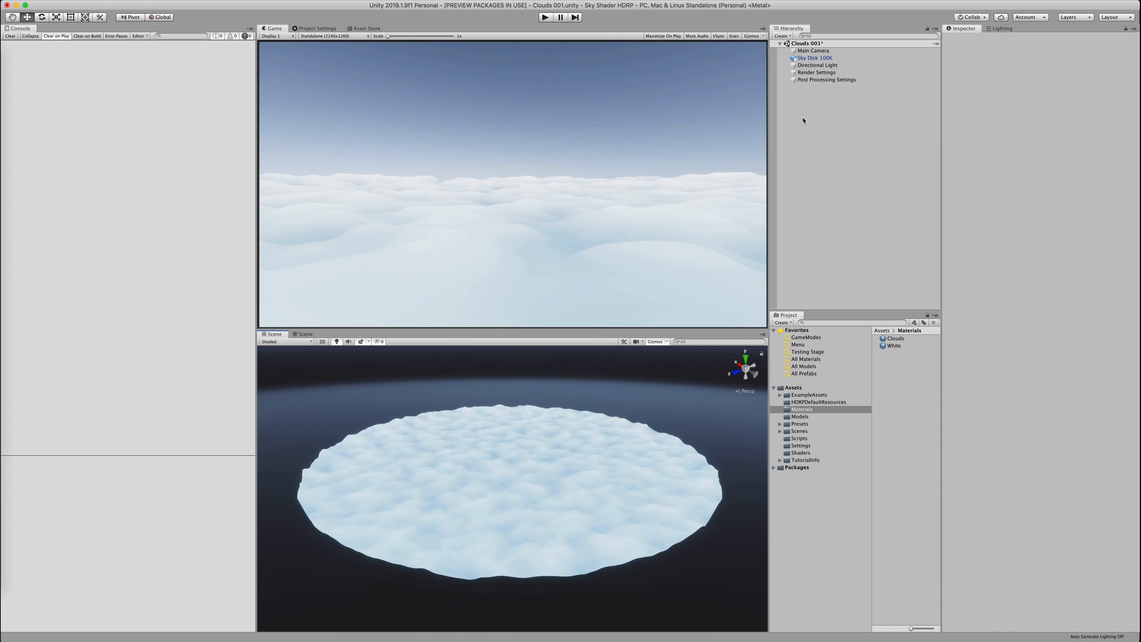
Create a cube scaled to 300, raised above the clouds and tilted at an angle
left_click(782, 36)
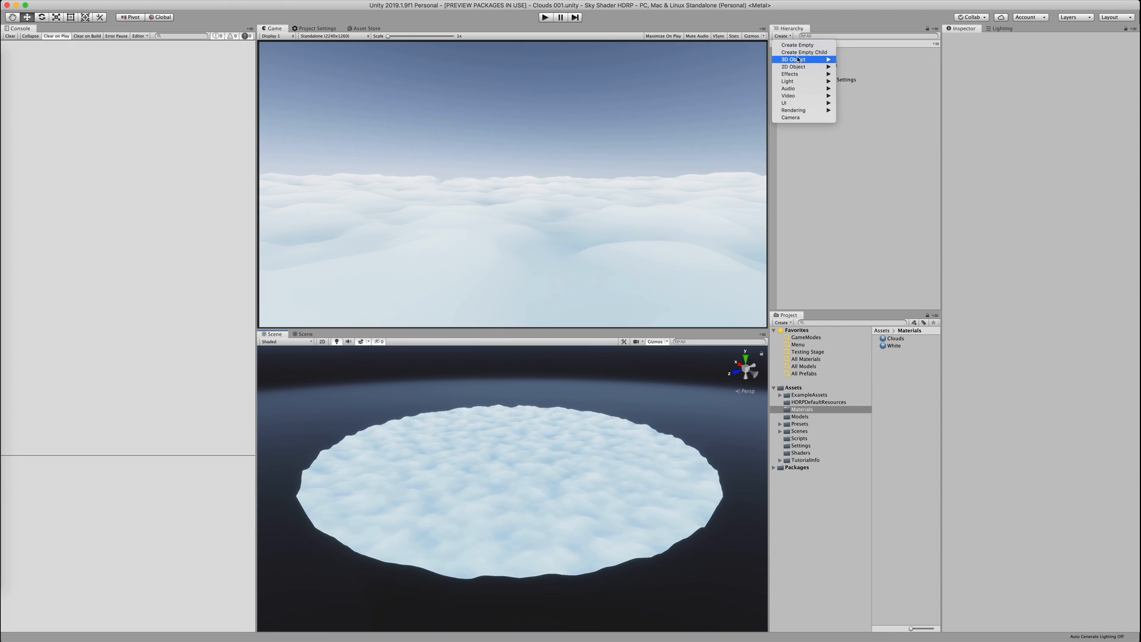
mouse_move(809, 59)
left_click(861, 59)
left_click(1048, 82)
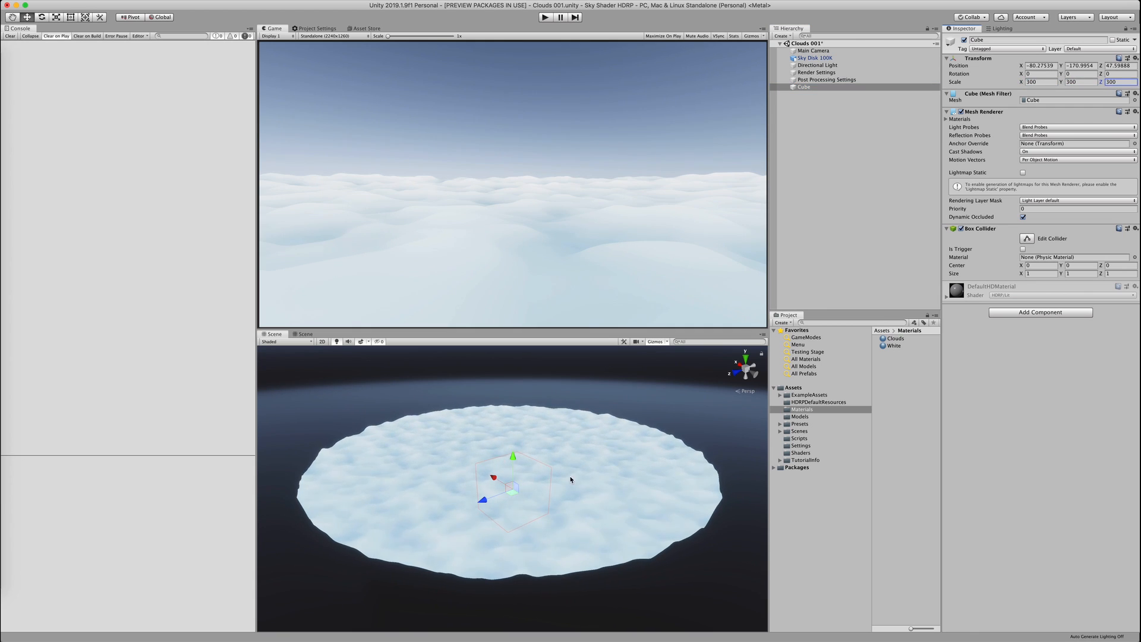
left_click_drag(513, 457, 354, 434)
key("f")
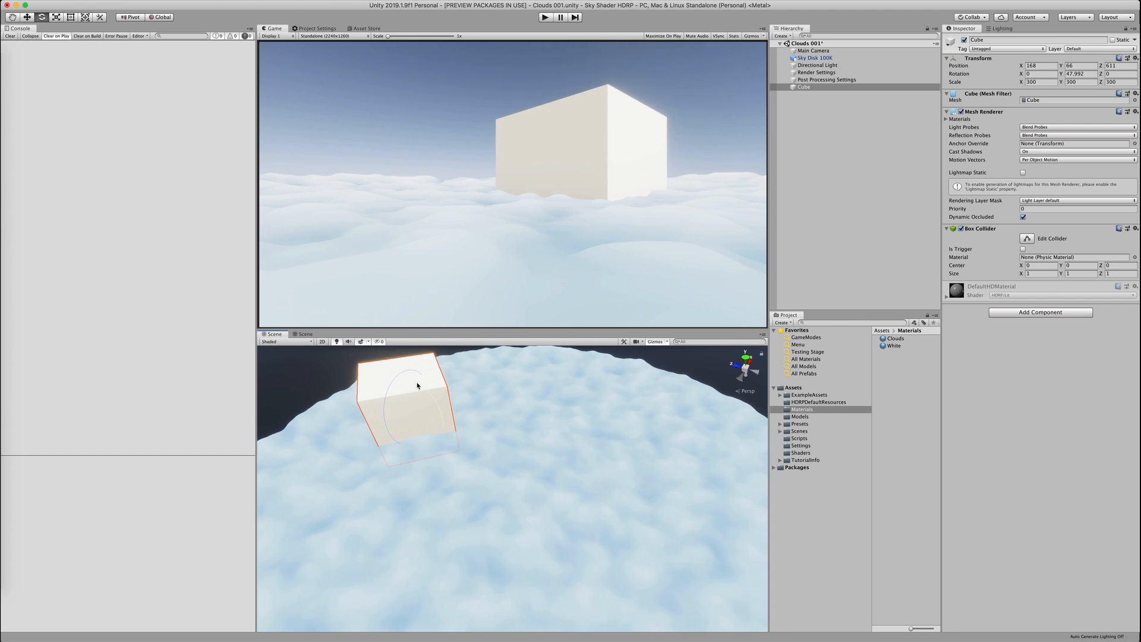
mouse_move(417, 385)
left_mouse_down()
mouse_move(419, 407)
mouse_move(404, 386)
left_mouse_up()
key("w")
key("f")
left_click_drag(441, 443, 561, 540, "alt")
scroll(542, 525, "up", 5)
Set the Directional Light intensity to 100, then inspect the cube's White material
left_click(817, 65)
left_click(1037, 193)
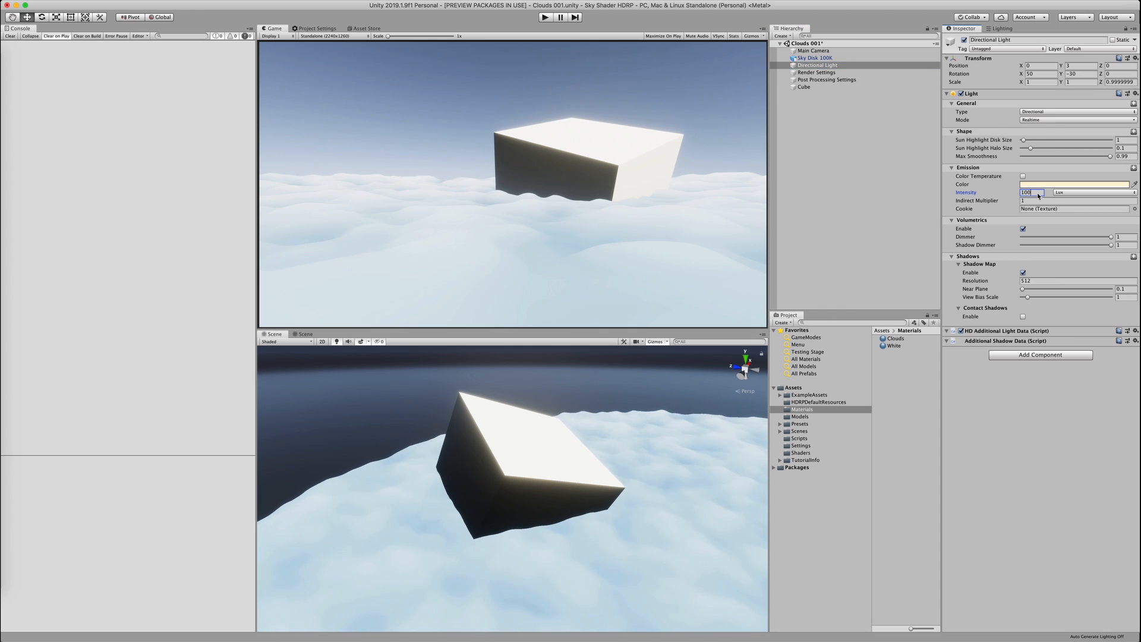
type("100")
key("Return")
left_click(509, 448)
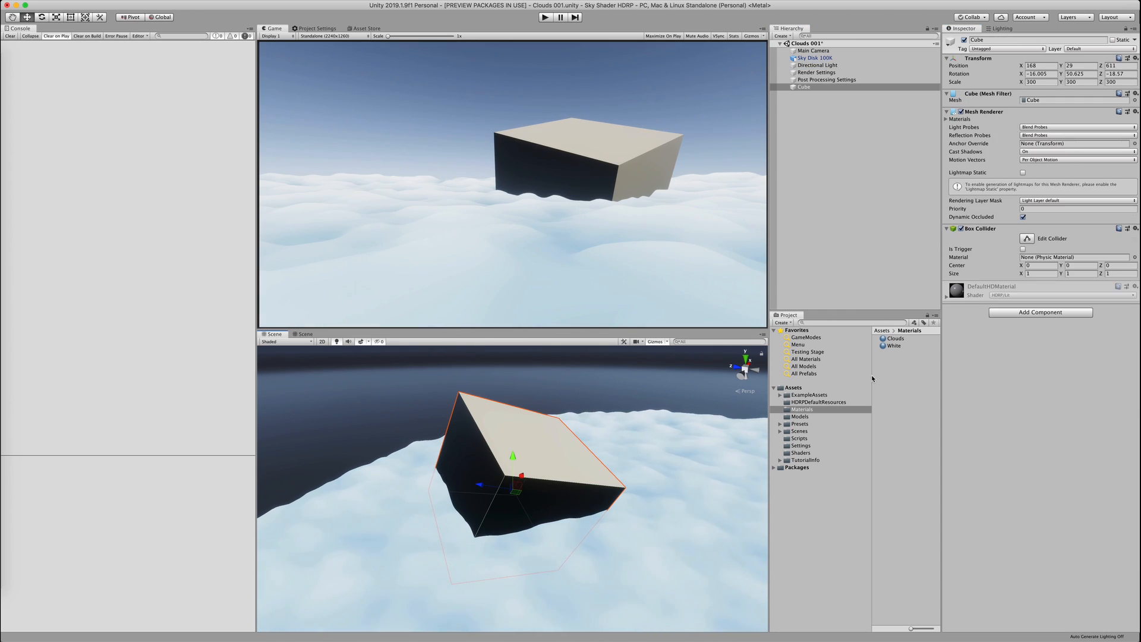
left_click(895, 346)
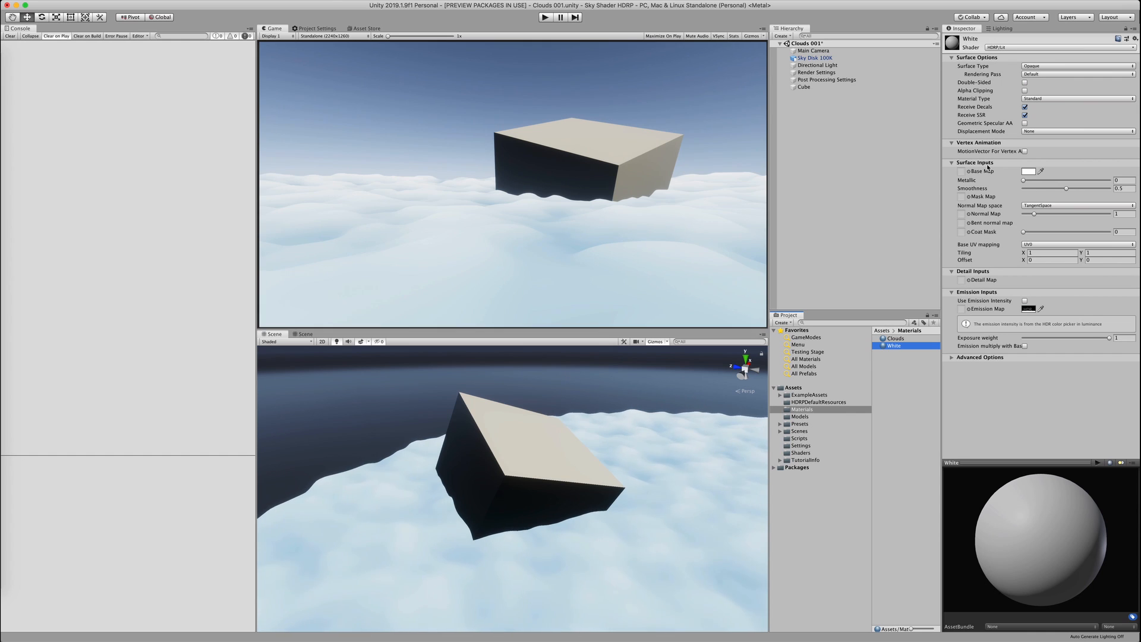
In the render settings volume, collapse the Sky, Fog and Occlusion sections and disable Volumetric Fog
left_click(509, 448)
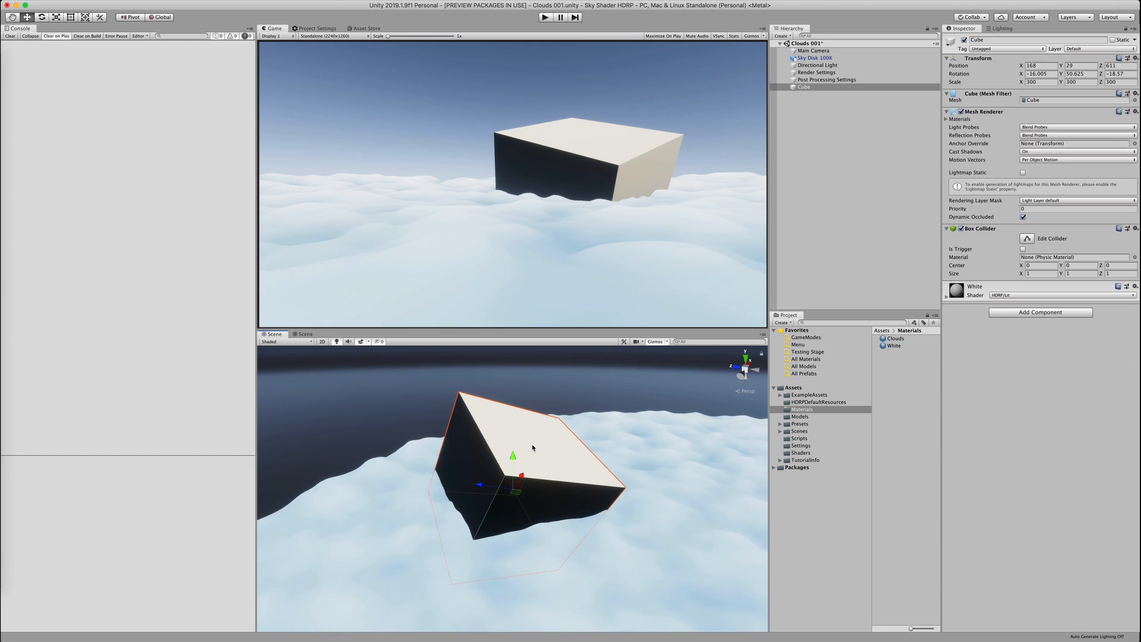
left_click(834, 73)
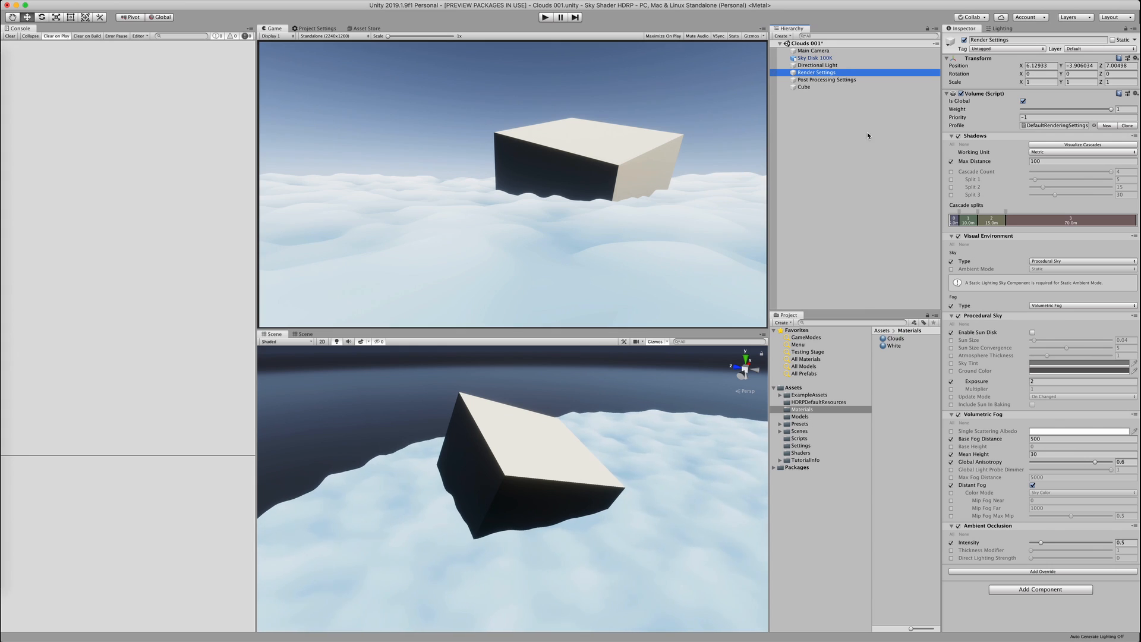
left_click(952, 315)
left_click(952, 324)
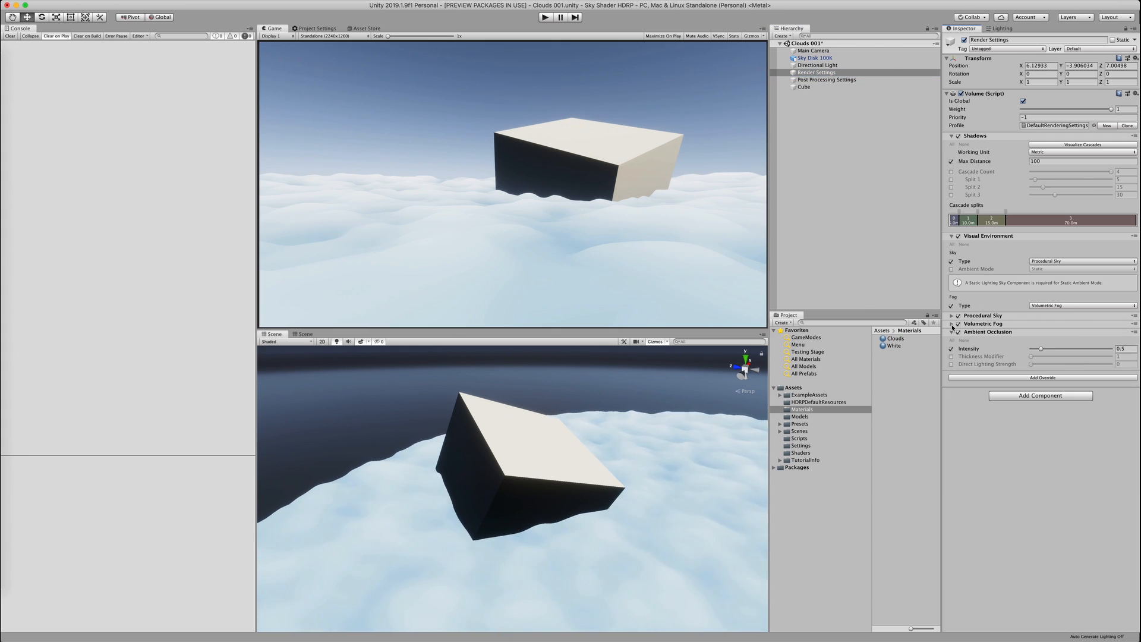
left_click(958, 324)
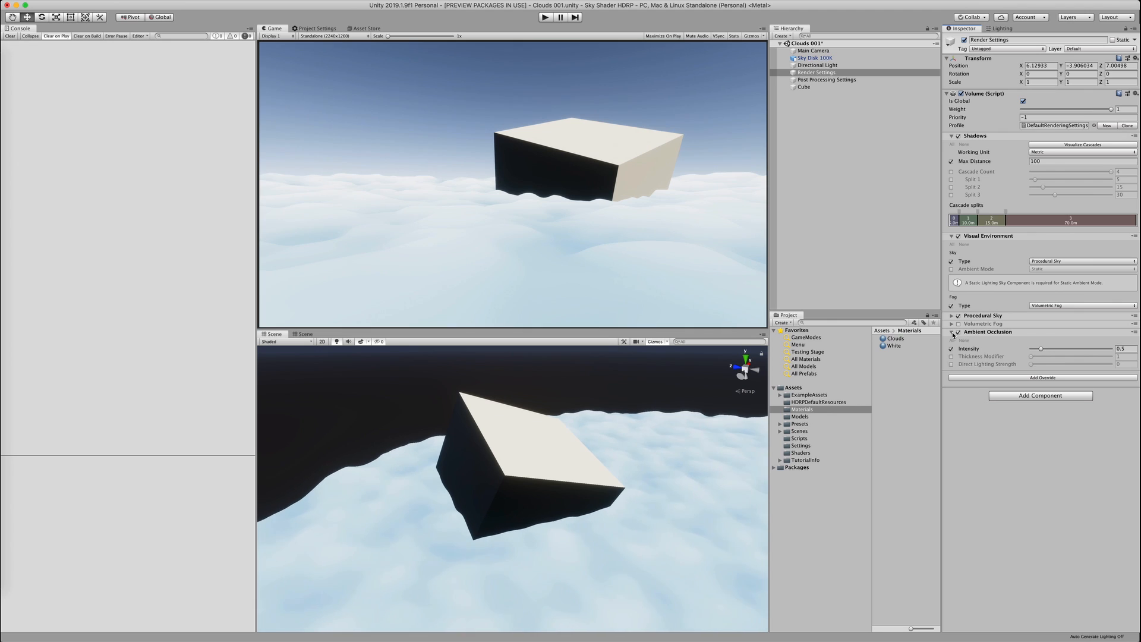
left_click(952, 332)
Override Ambient Mode to Dynamic and orbit around the cube to check its shaded side
left_click(951, 269)
left_click(1048, 269)
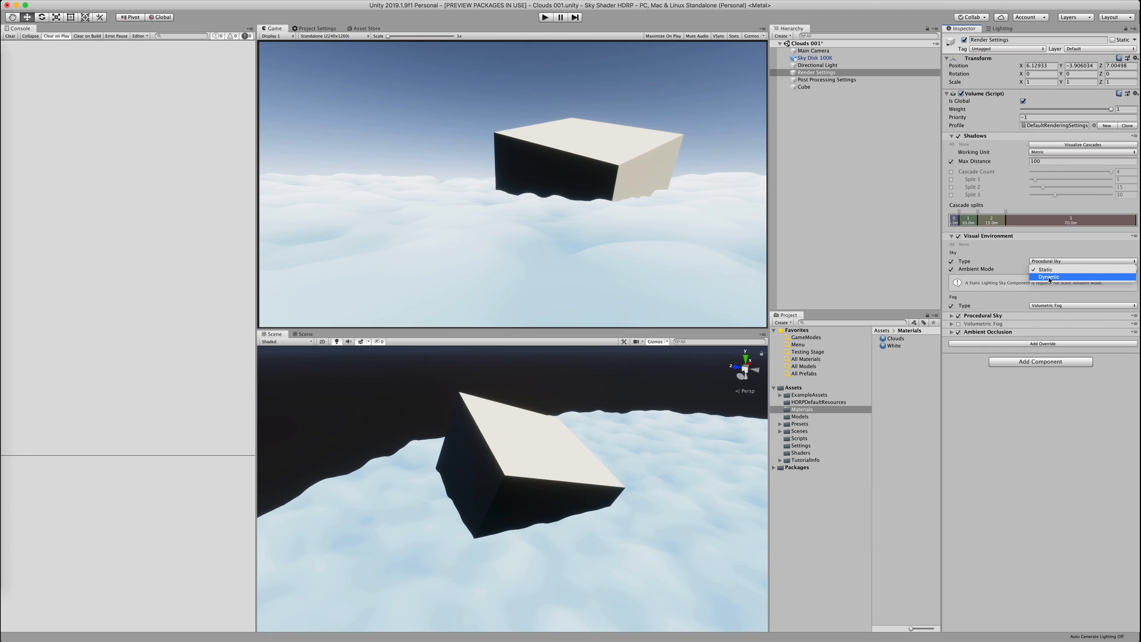
left_click(1050, 278)
left_click(565, 405)
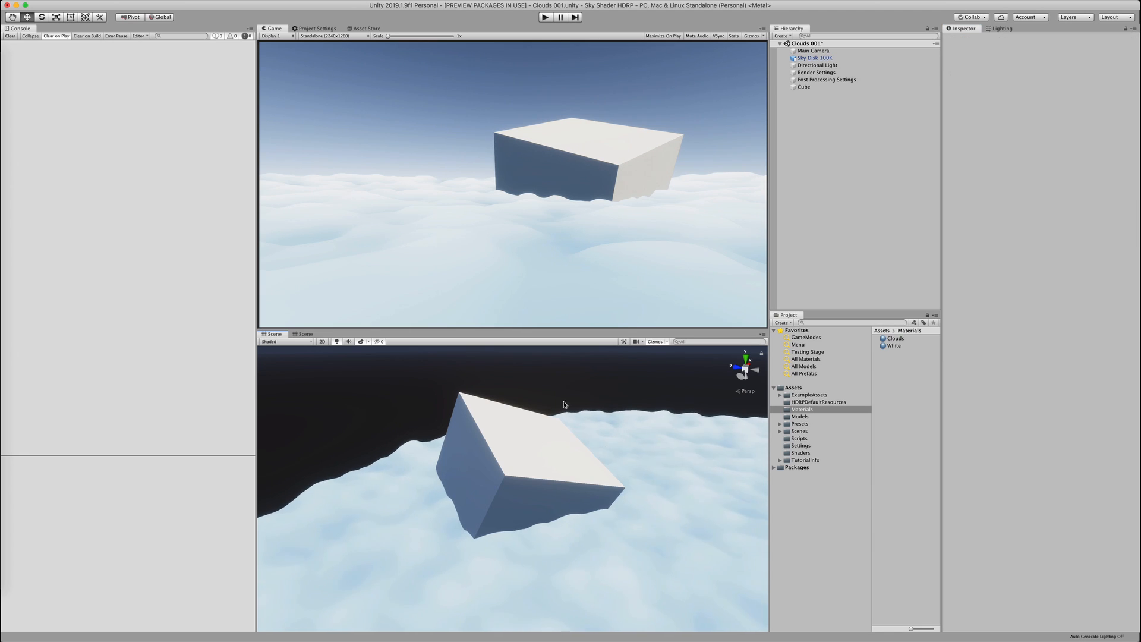
left_click_drag(565, 404, 648, 490, "alt")
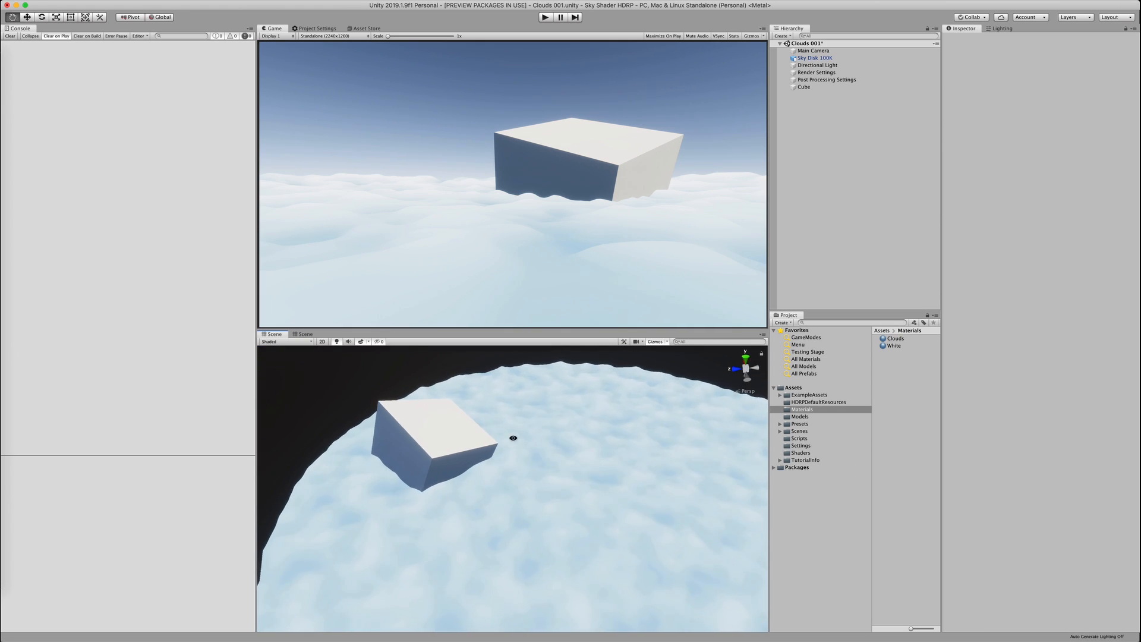
left_click_drag(514, 438, 357, 413, "alt")
left_click(594, 432)
key("f")
scroll(346, 411, "up", 5)
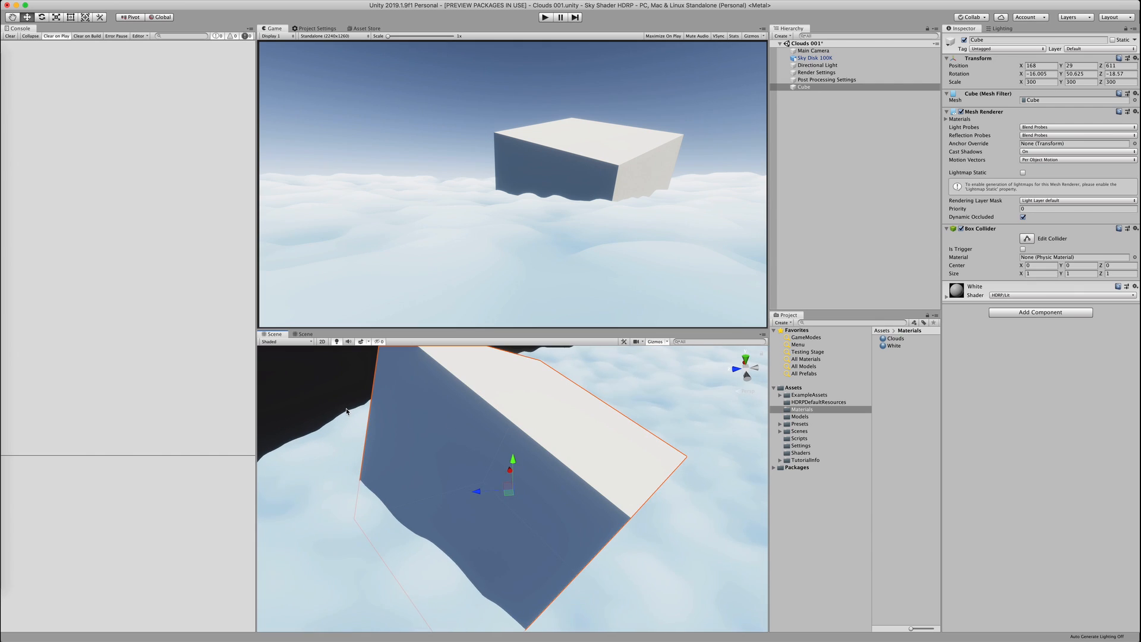
left_click(347, 412)
middle_click_drag(466, 502, 479, 432)
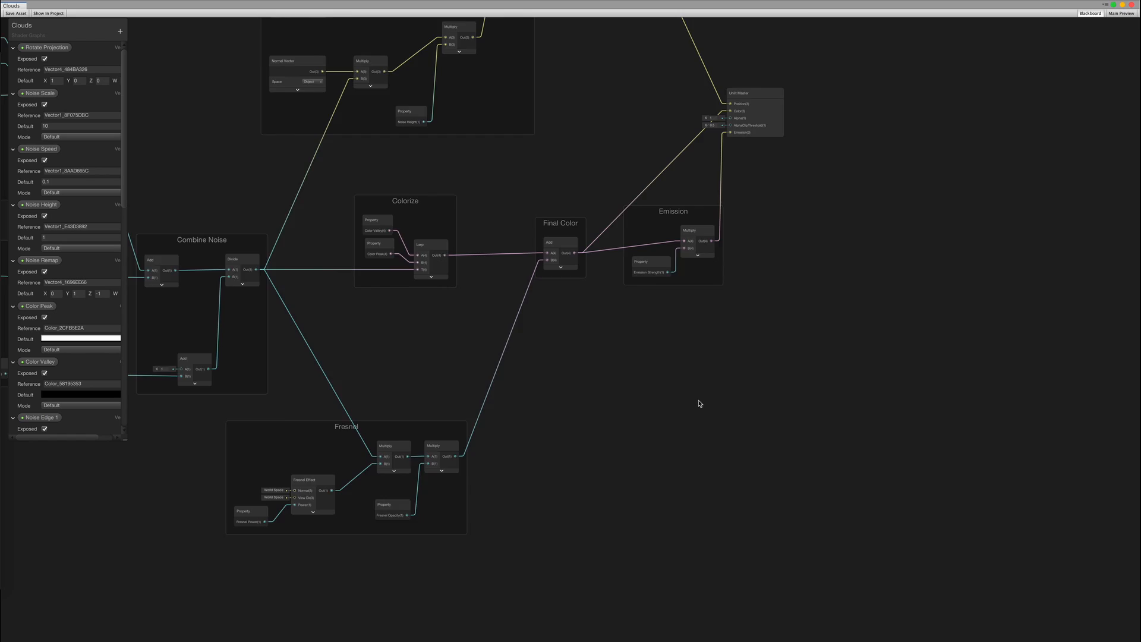
Add a Scene Depth node with Sampling Mode set to Eye
scroll(583, 348, "up", 5)
scroll(569, 365, "up", 3)
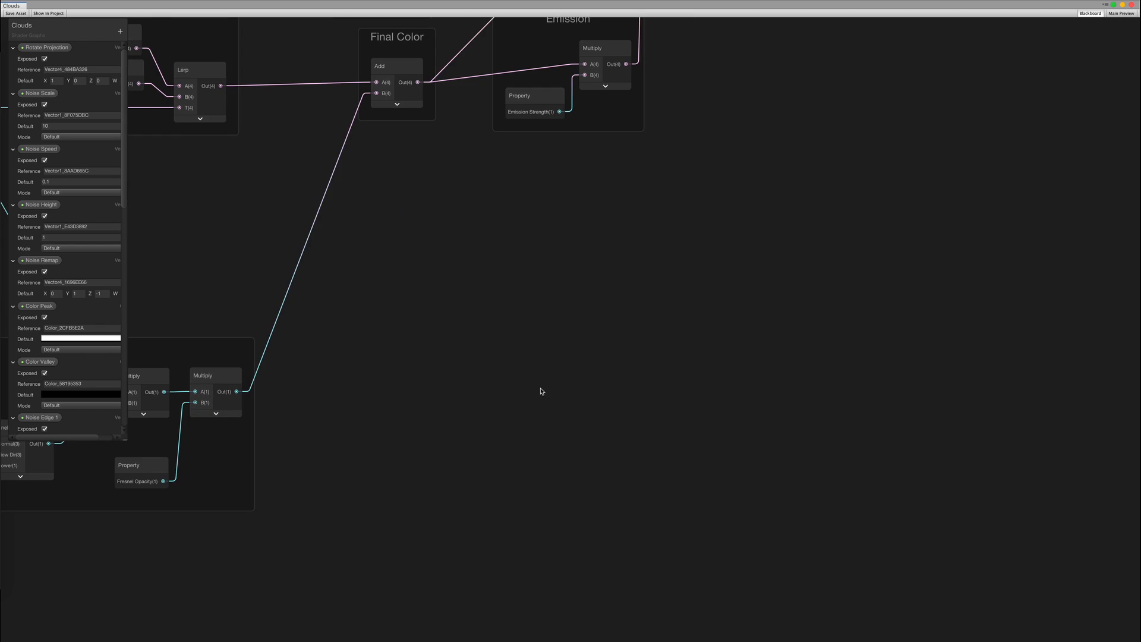
middle_click_drag(532, 385, 523, 295)
right_click(544, 305)
left_click(567, 317)
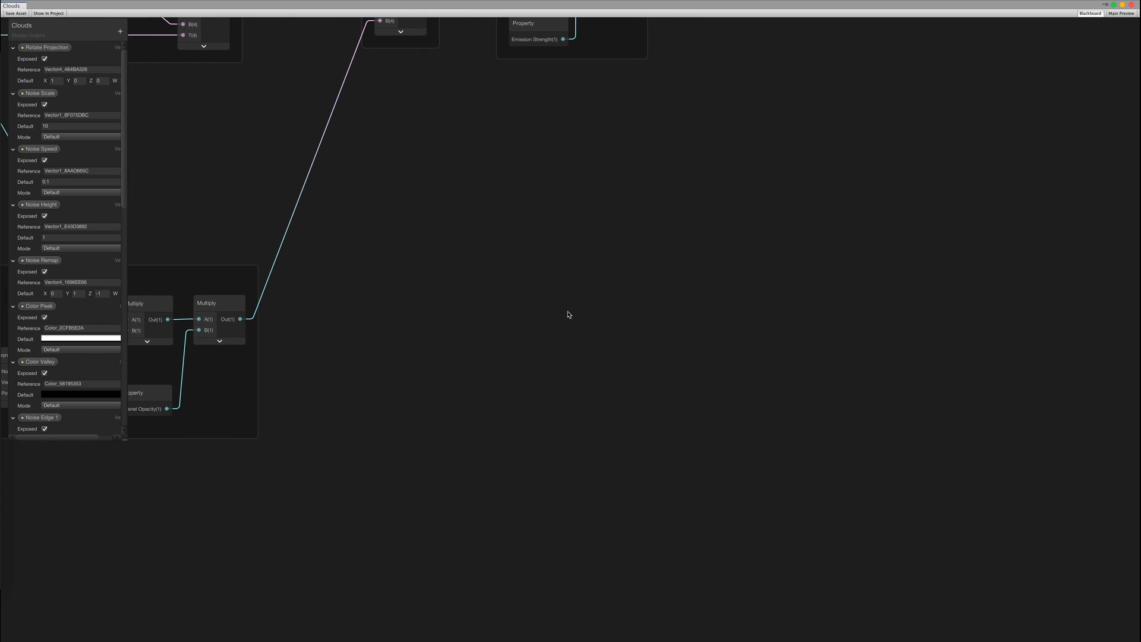
type("Scene D")
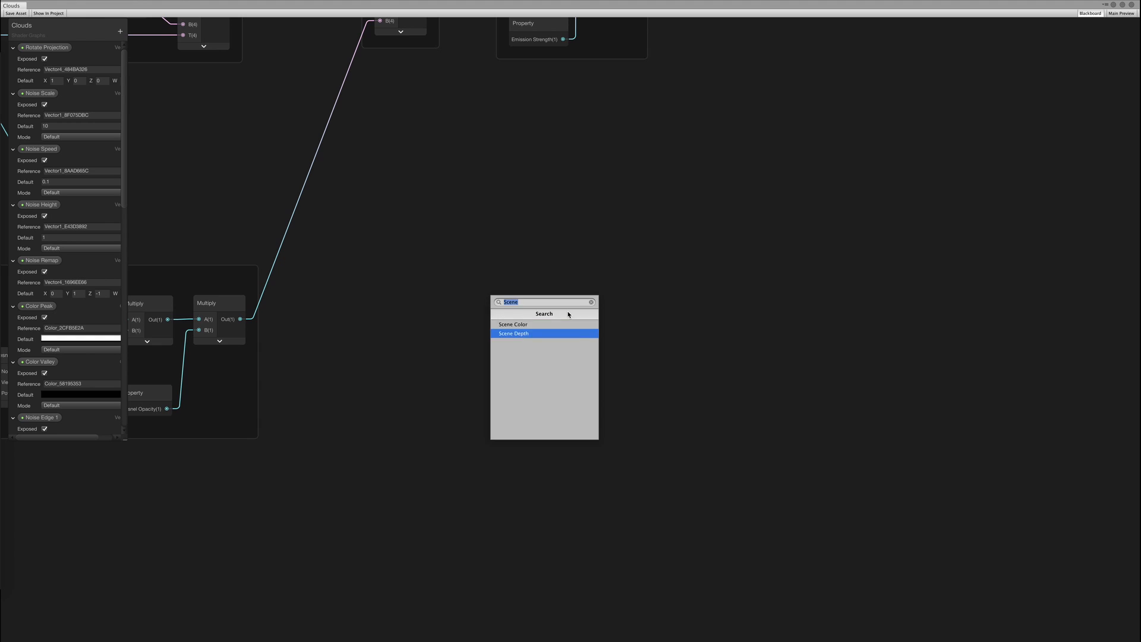
key("Return")
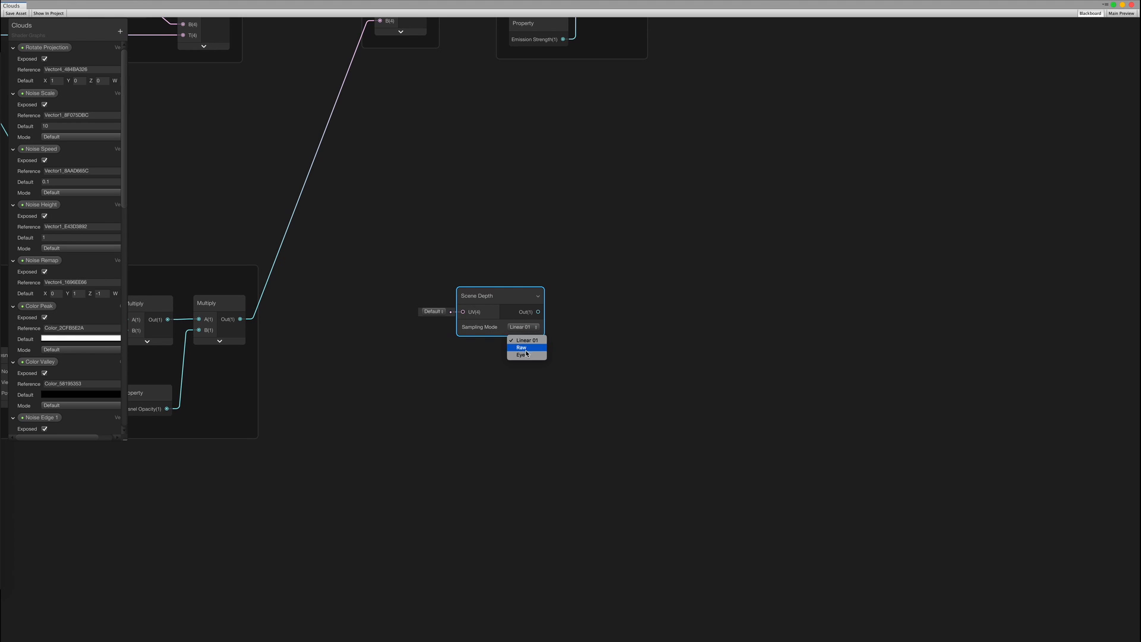
left_click(526, 355)
Add a Screen Position node in Raw mode next to Scene Depth
right_click(415, 422)
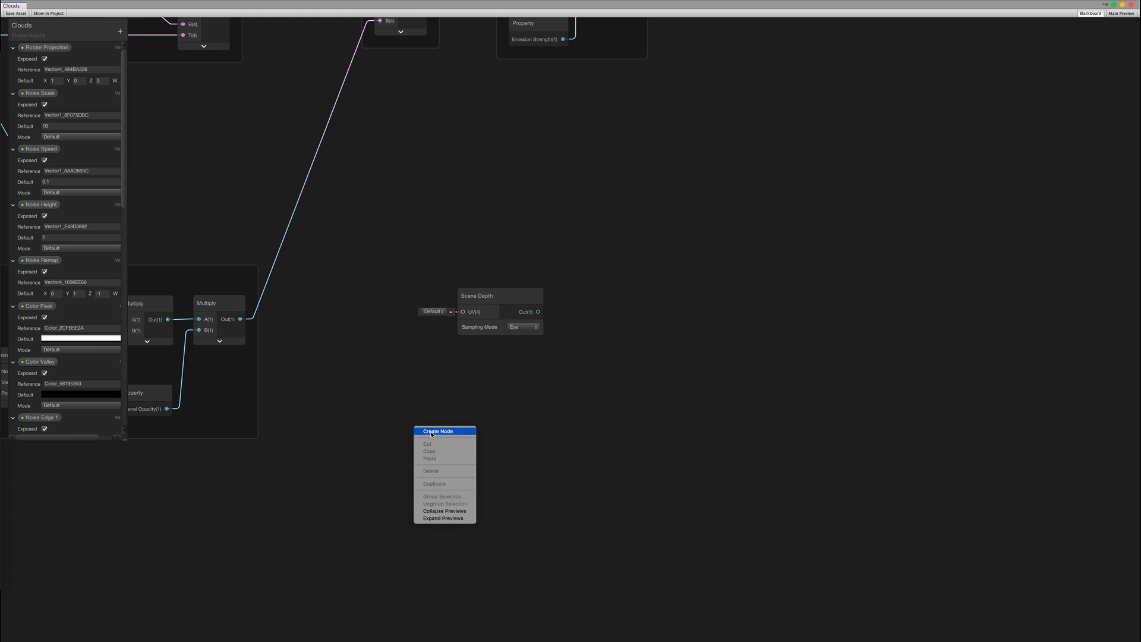
left_click(429, 433)
type("scree")
key("Down")
key("Return")
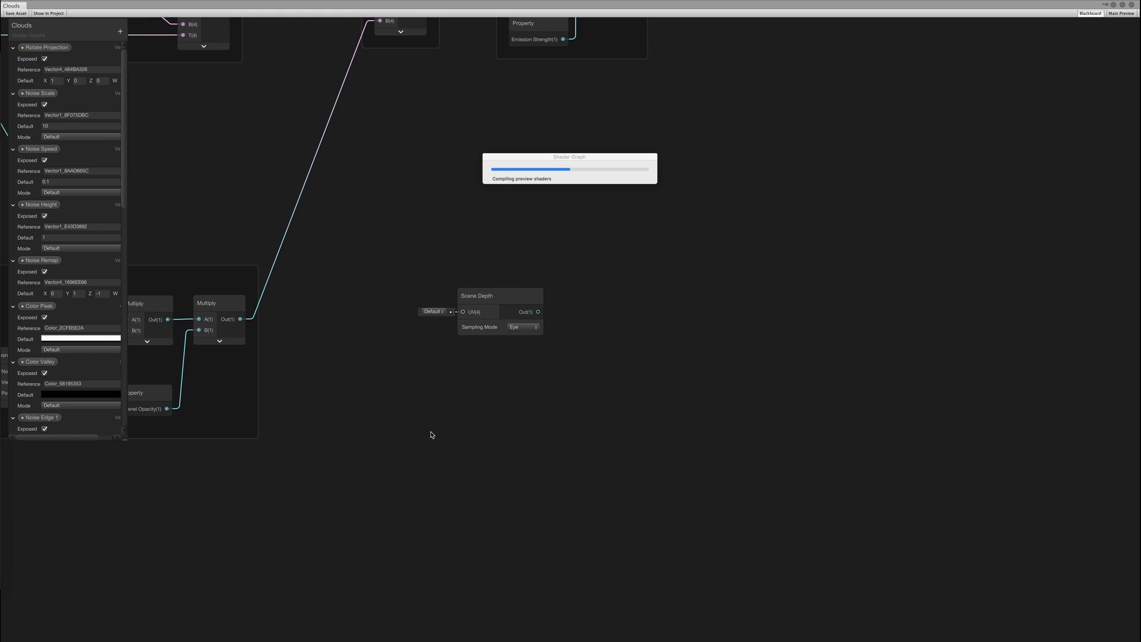
left_click(458, 484)
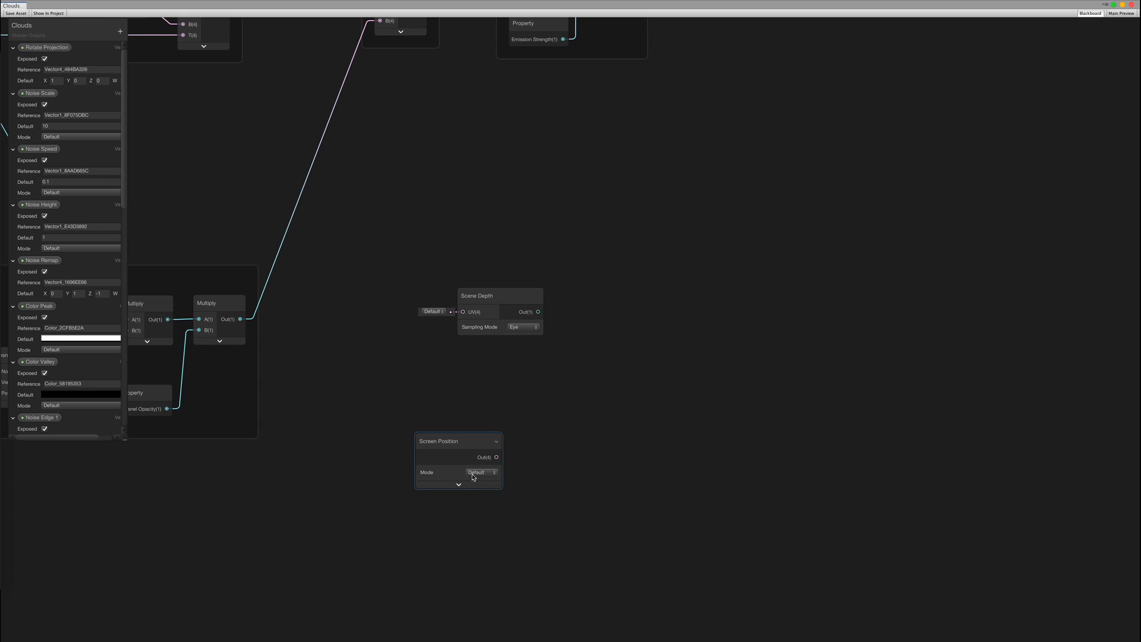
left_click(482, 492)
left_click_drag(479, 443, 388, 369)
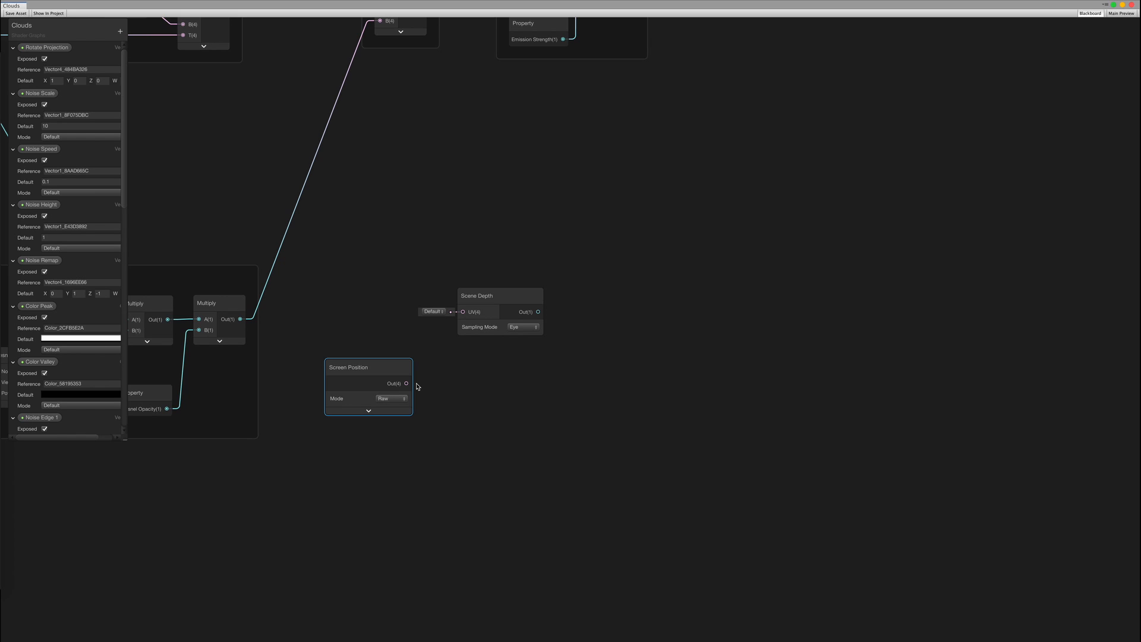
Split the Screen Position output and feed its A channel into a new Subtract node
left_click_drag(443, 386, 441, 382)
type("split")
key("Return")
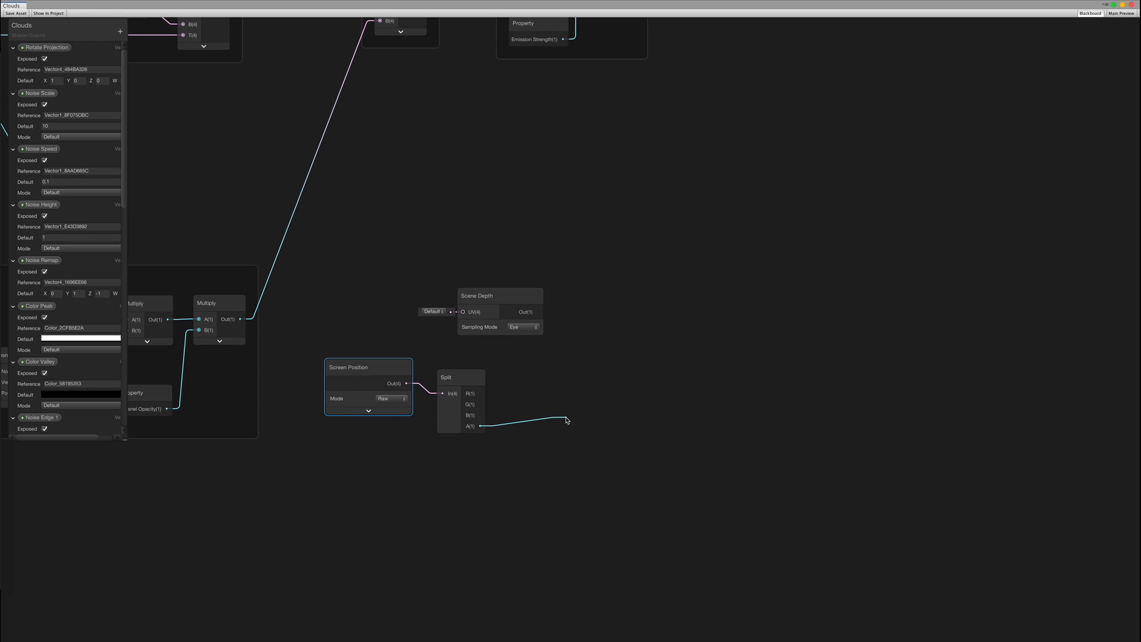
left_click_drag(567, 420, 567, 421)
type("subtract")
key("Return")
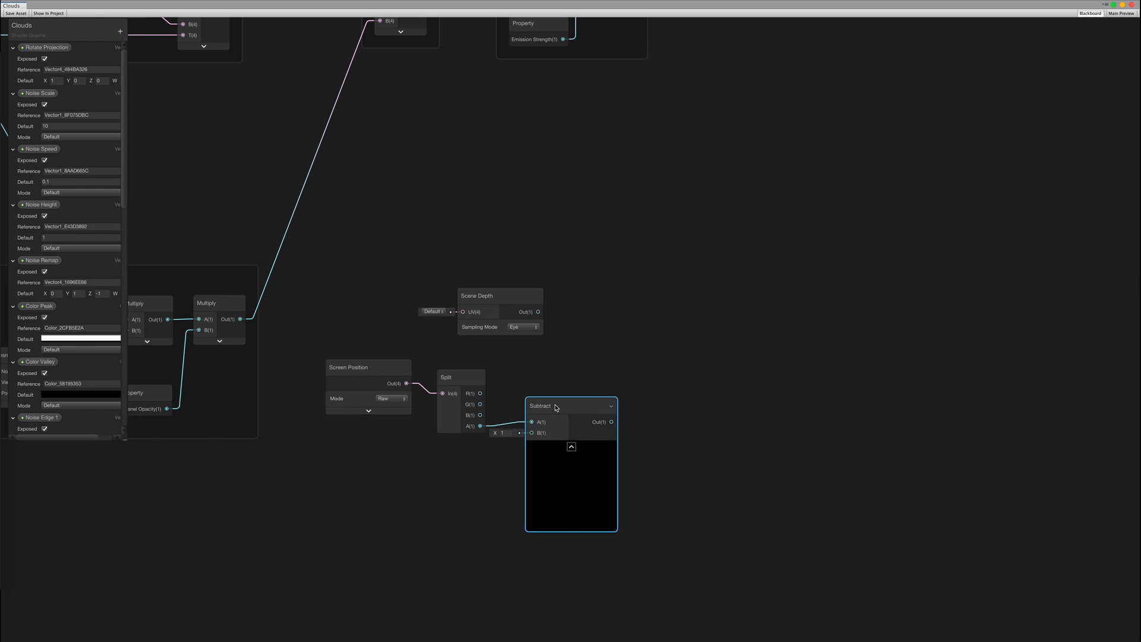
Add a second Subtract node fed by Scene Depth, with the first Subtract's result in its B
left_click(571, 446)
left_click_drag(602, 314, 601, 333)
key("Return")
left_click(642, 347)
middle_click_drag(696, 339, 551, 350)
mouse_move(464, 324)
left_mouse_down()
mouse_move(477, 320)
mouse_move(462, 318)
left_mouse_up()
middle_click_drag(567, 330, 554, 322)
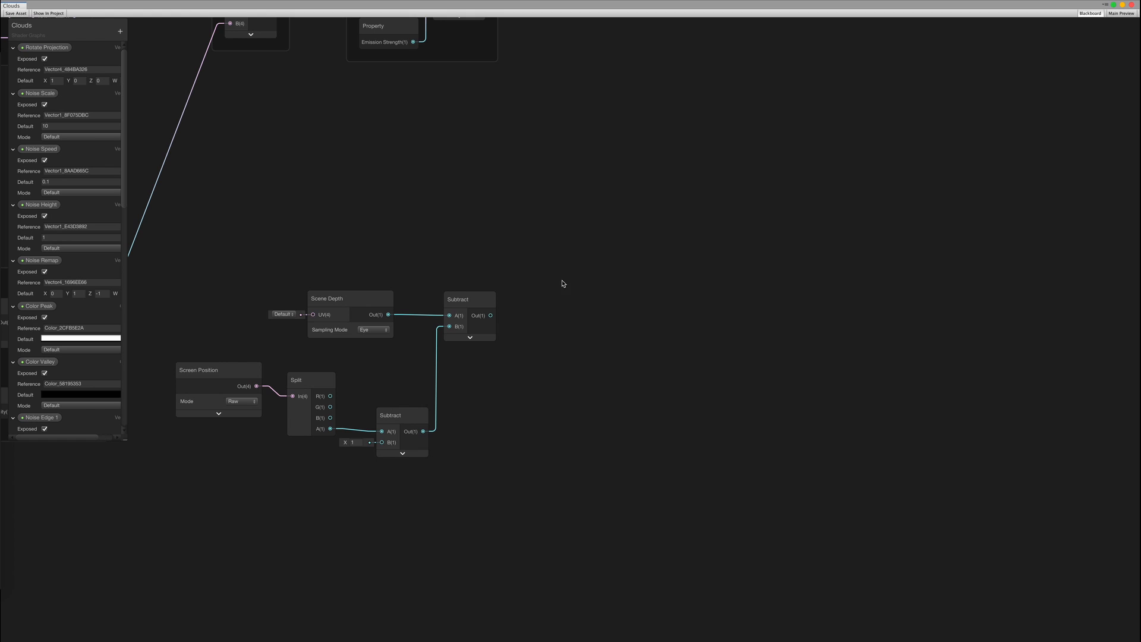
Arrange the depth-fade nodes beside the Unlit Master and wire the depth difference into its Alpha
middle_click_drag(538, 260, 528, 463)
scroll(539, 344, "down", 1)
scroll(539, 344, "up", 1)
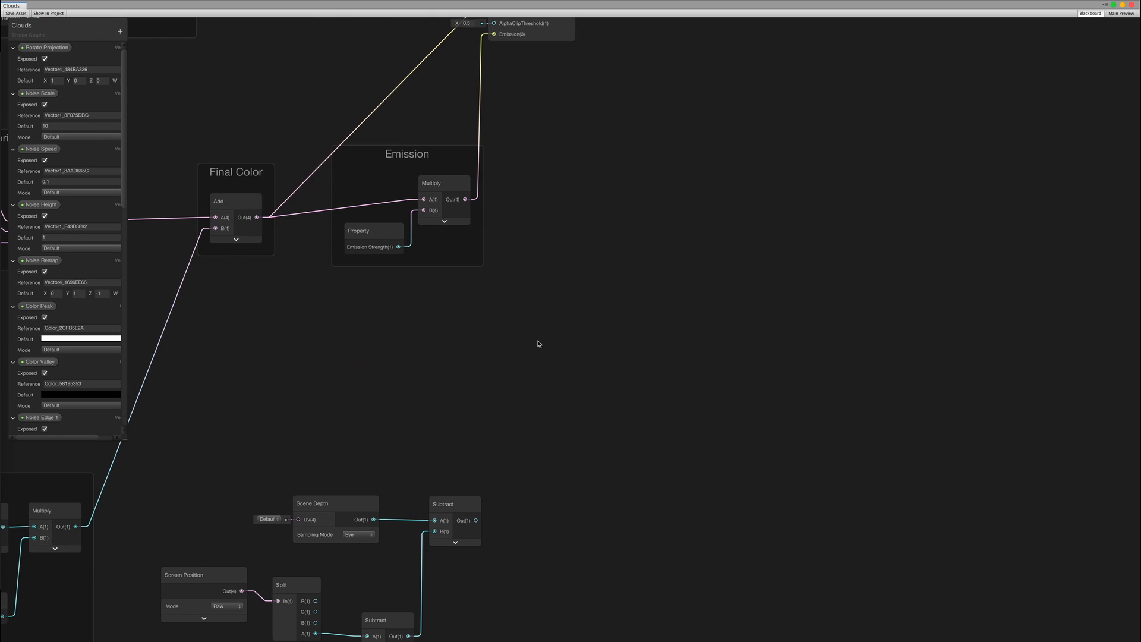
middle_click_drag(539, 344, 540, 497)
middle_click_drag(549, 353, 545, 171)
left_click_drag(537, 400, 192, 628)
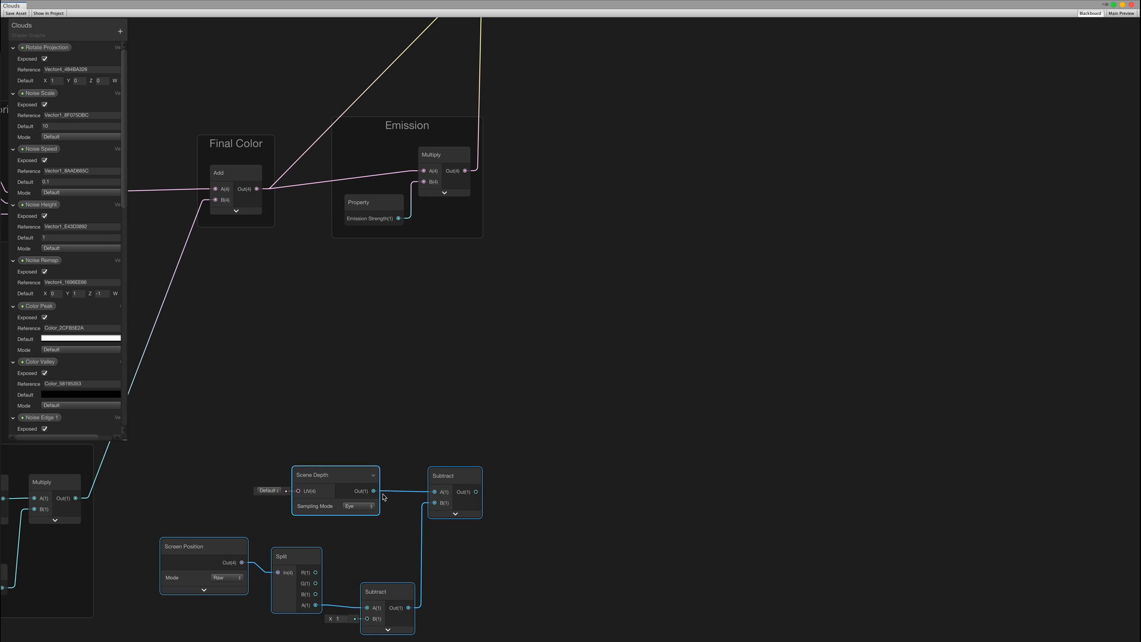
left_click_drag(442, 474, 482, 351)
middle_click_drag(555, 285, 520, 463)
scroll(520, 463, "down", 1)
left_click_drag(486, 179, 631, 178)
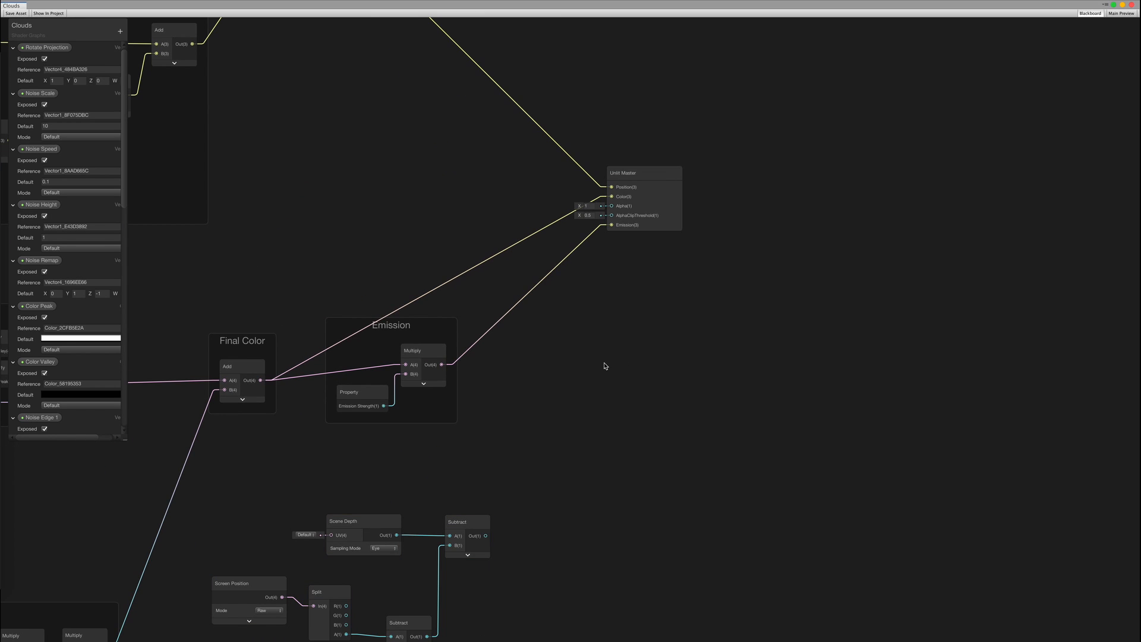
middle_click_drag(603, 363, 591, 250)
left_click(467, 417)
left_click_drag(470, 411, 597, 82)
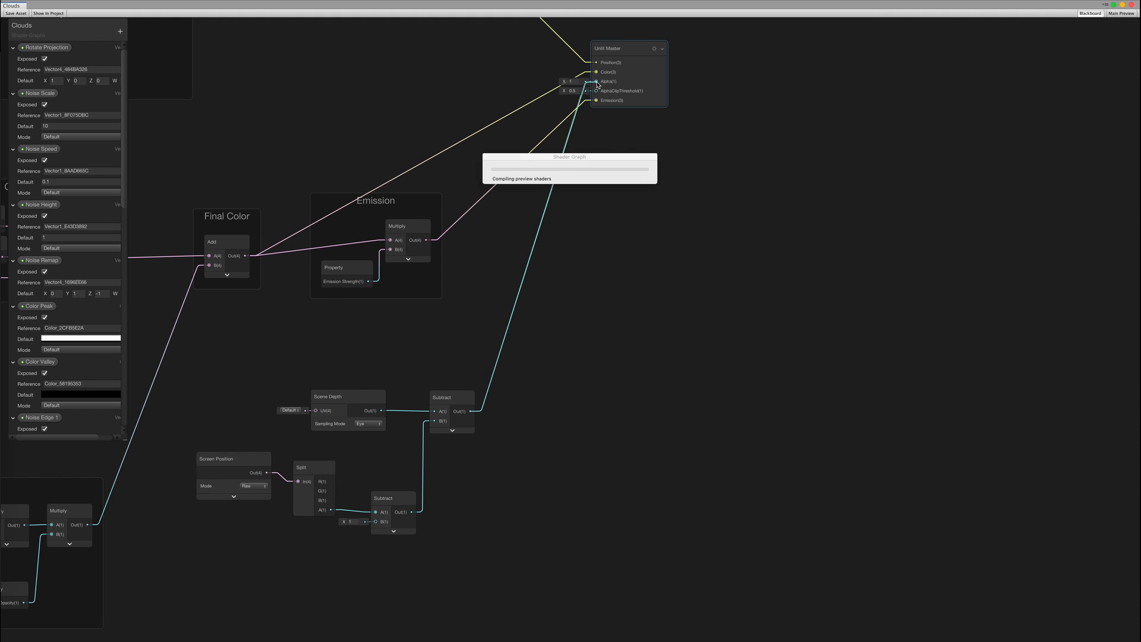
middle_click_drag(623, 120, 605, 266)
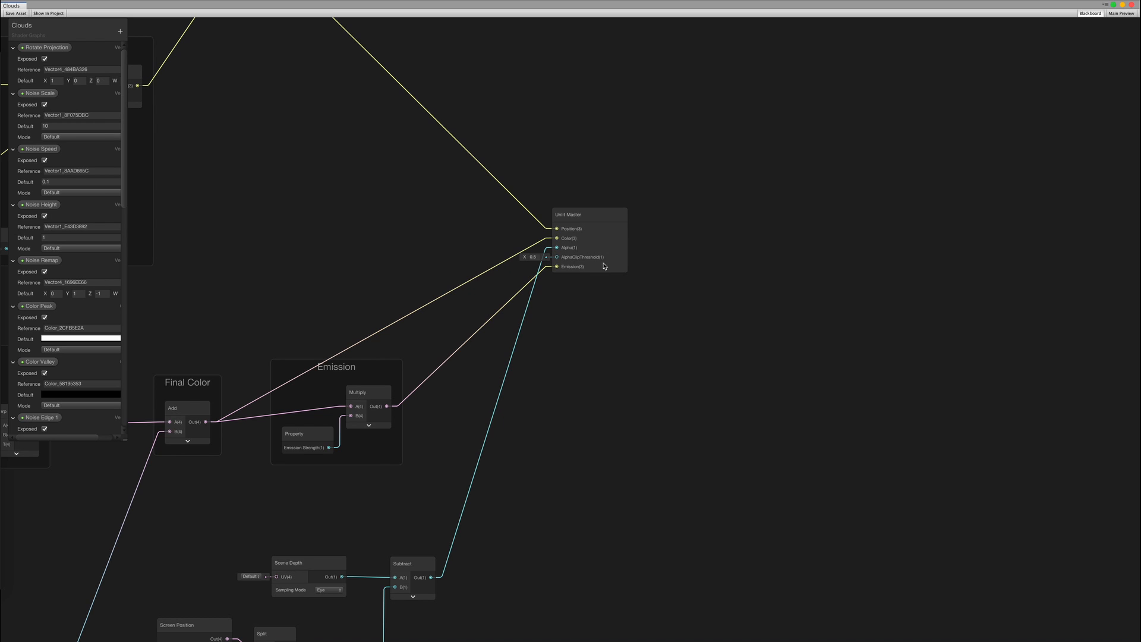
Set the Unlit Master to Transparent surface and Double-Sided, then save the shader asset
scroll(603, 265, "up", 1)
left_click(616, 208)
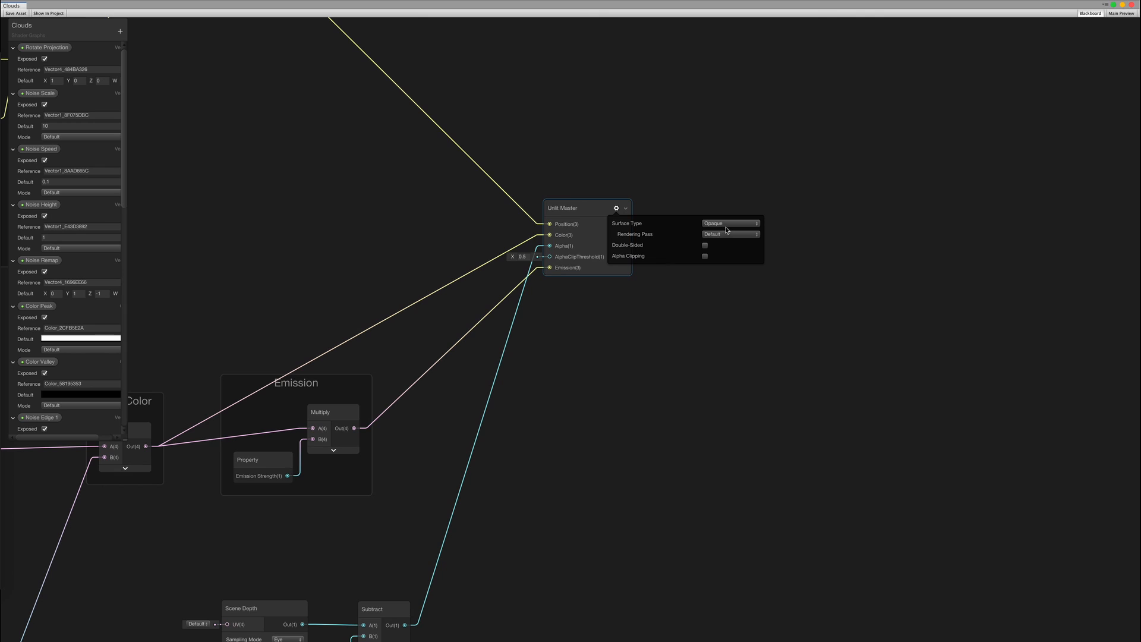
left_click(726, 232)
left_click(722, 245)
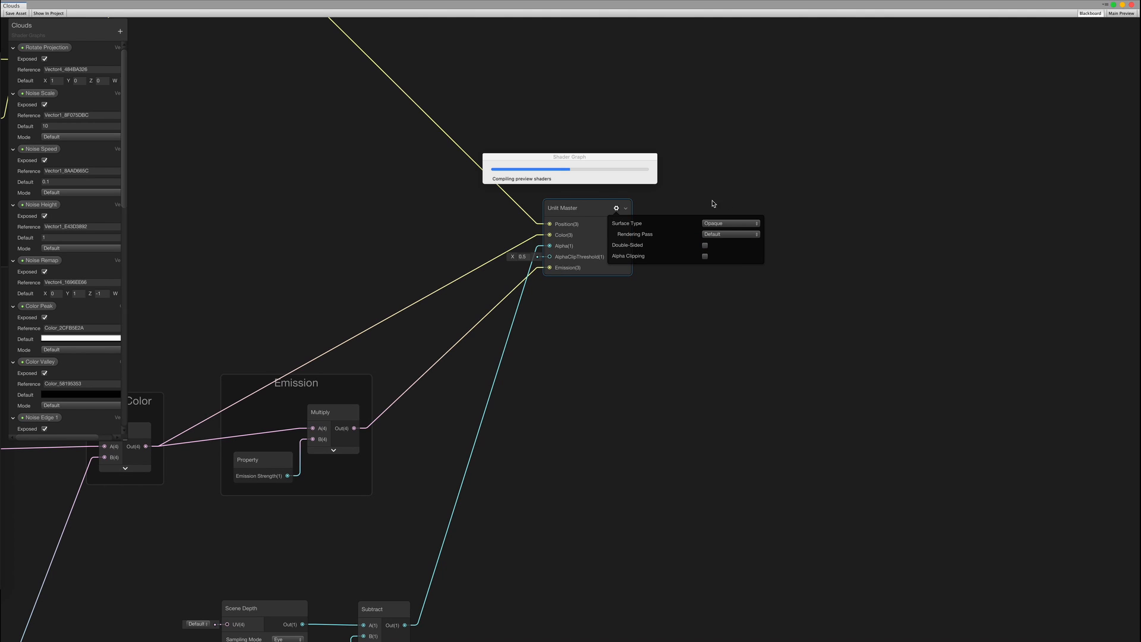
middle_click_drag(663, 359, 697, 282)
left_click(764, 190)
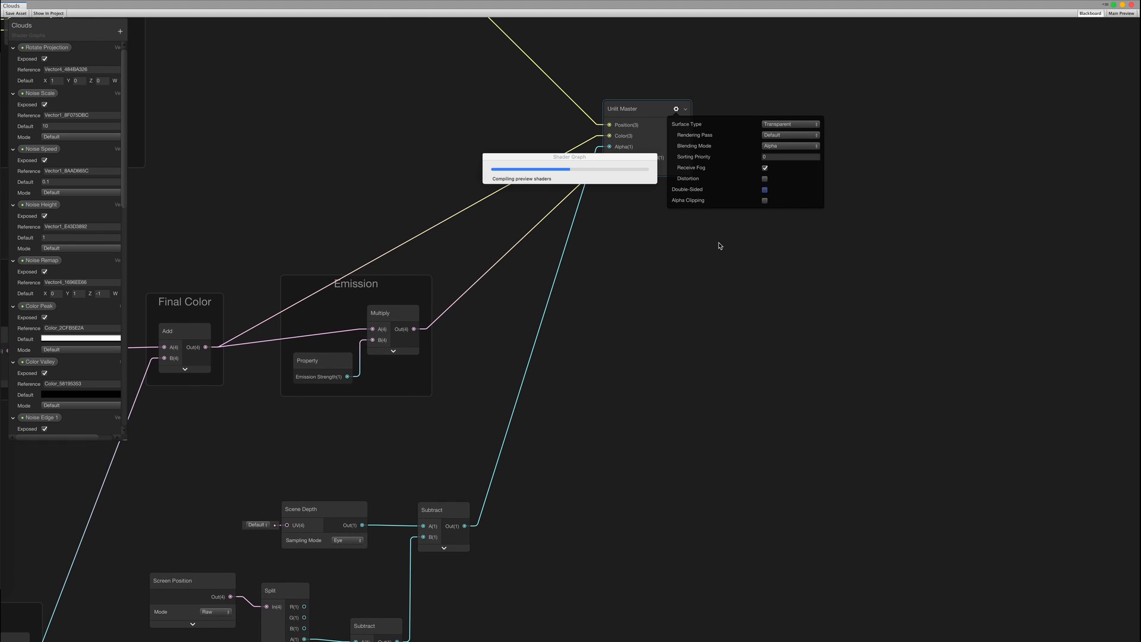
middle_click_drag(634, 331, 657, 344)
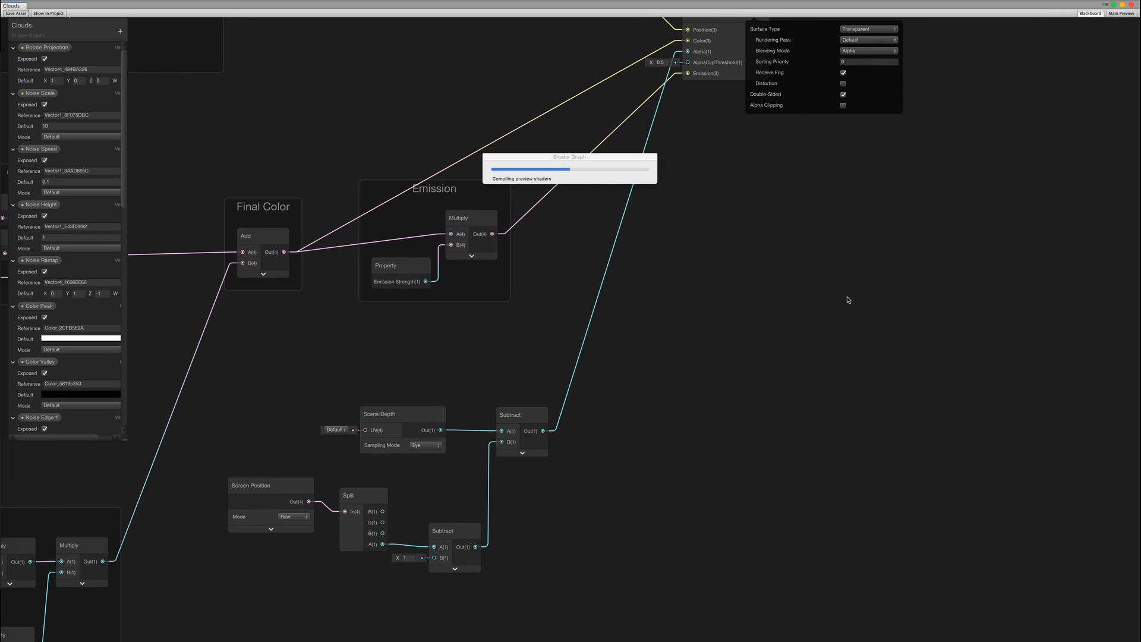
key("ctrl+Right")
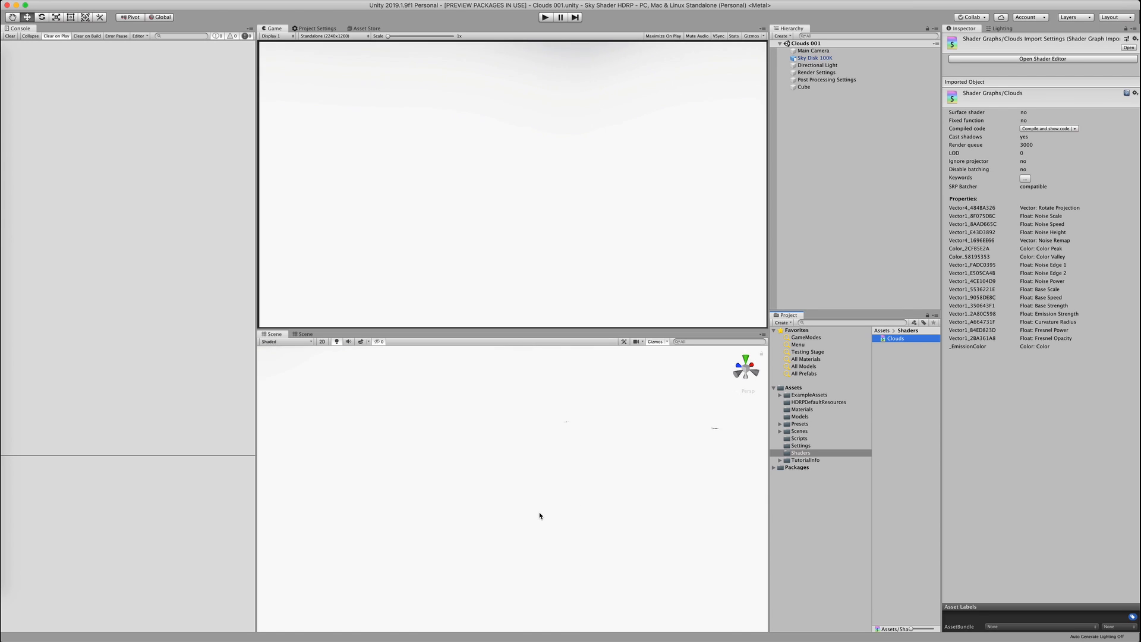
key("ctrl+Left")
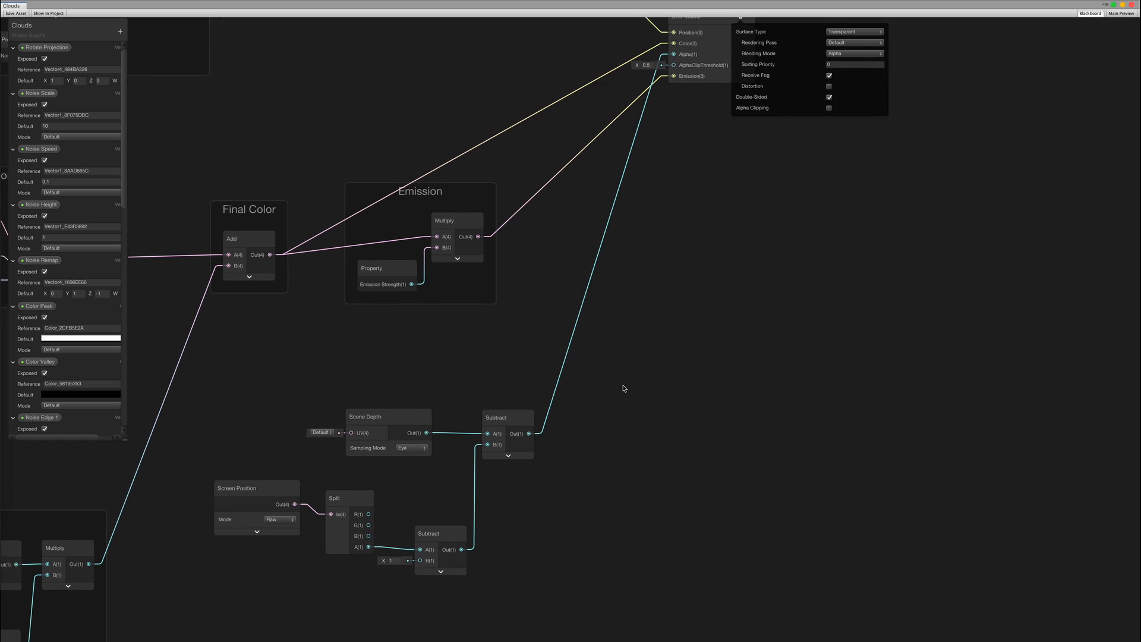
Add a Divide node after the depth Subtract node
left_click(506, 430)
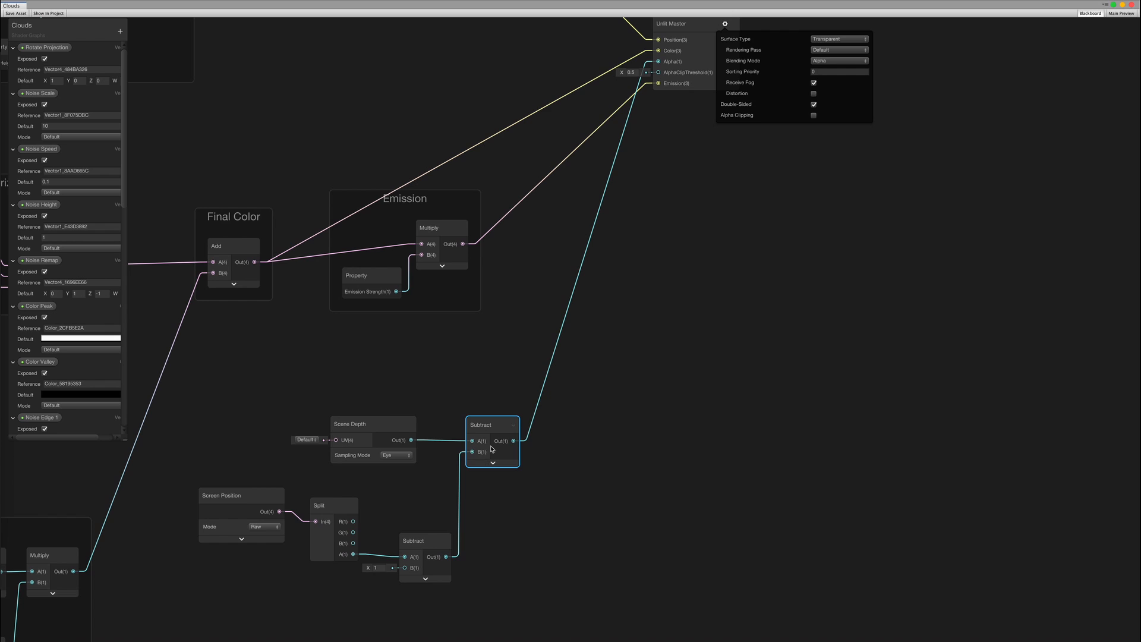
middle_click_drag(588, 422, 579, 405)
left_click_drag(505, 423, 567, 458)
type("divide")
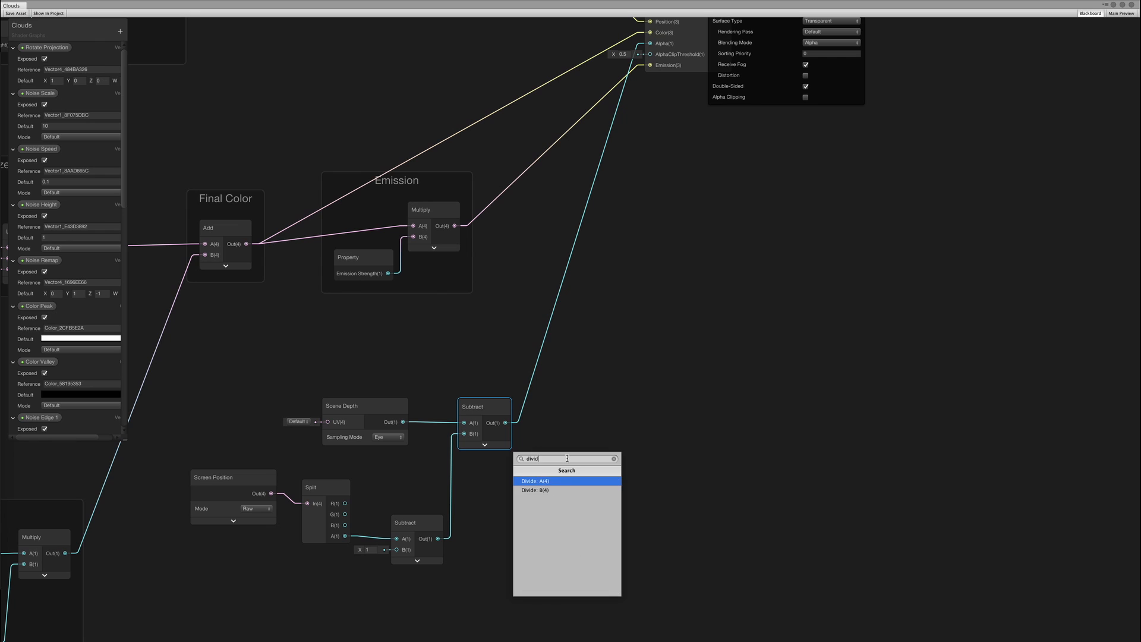
key("Return")
left_click(606, 491)
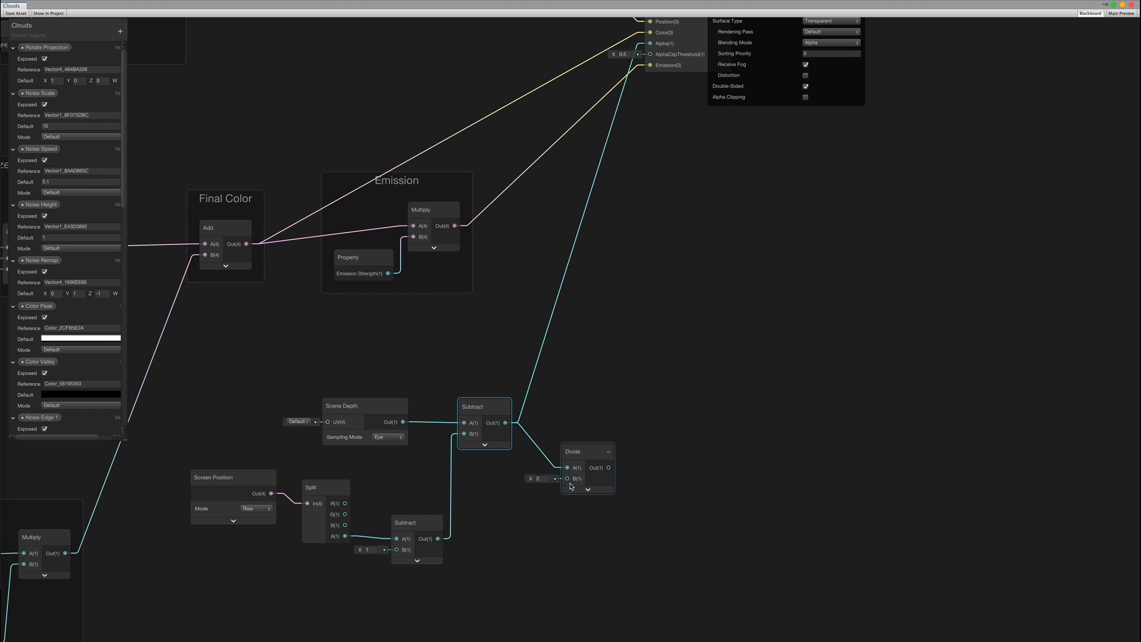
Feed Divide's B with a Vector 1 converted into a Fade Depth property (default 100)
key("space")
type("vector1")
key("Return")
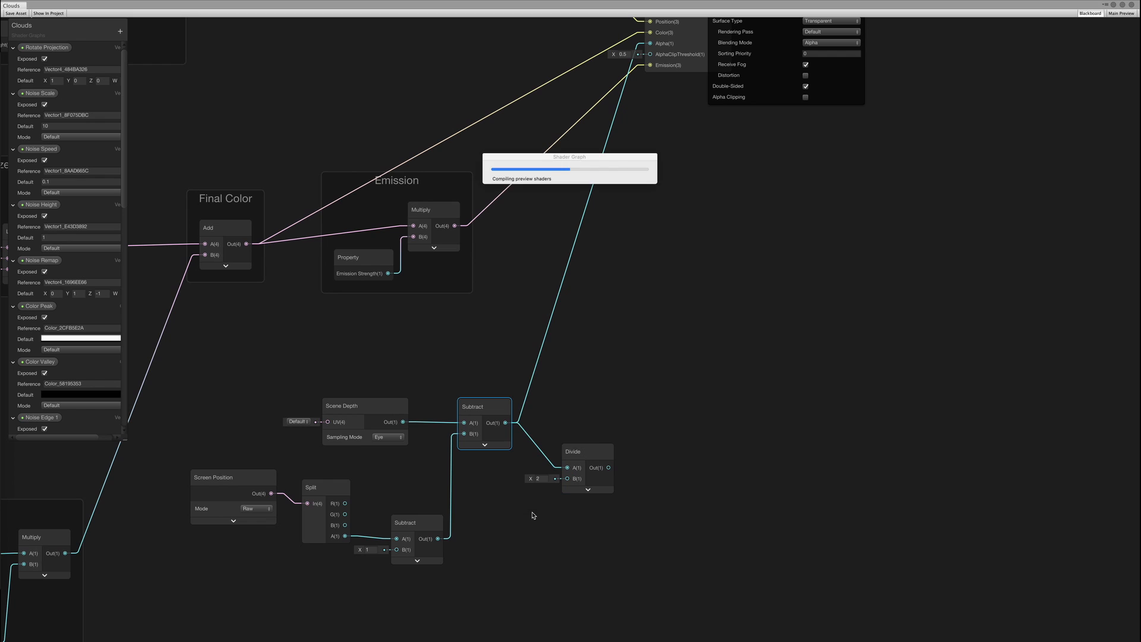
left_click_drag(513, 506, 518, 507)
right_click(512, 508)
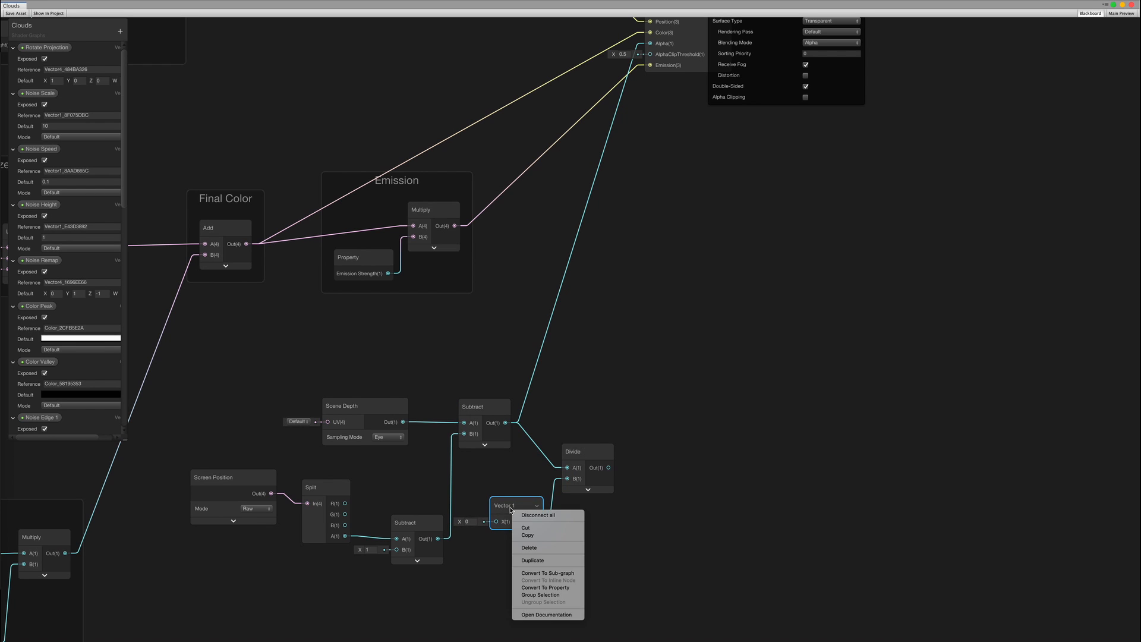
left_click(471, 521)
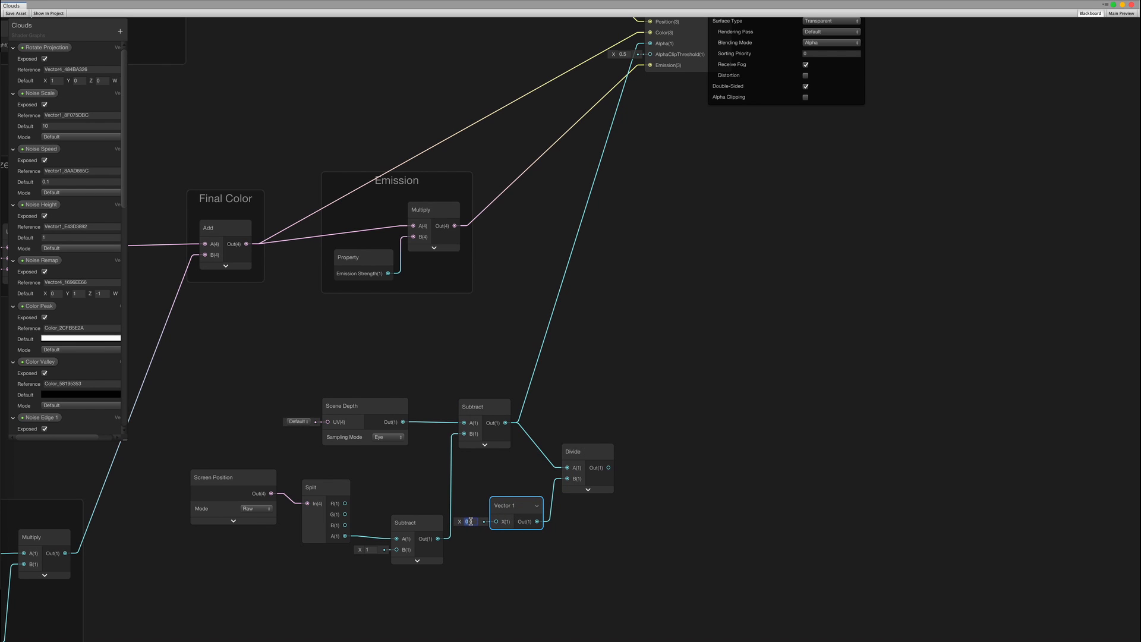
right_click(510, 506)
left_click(526, 585)
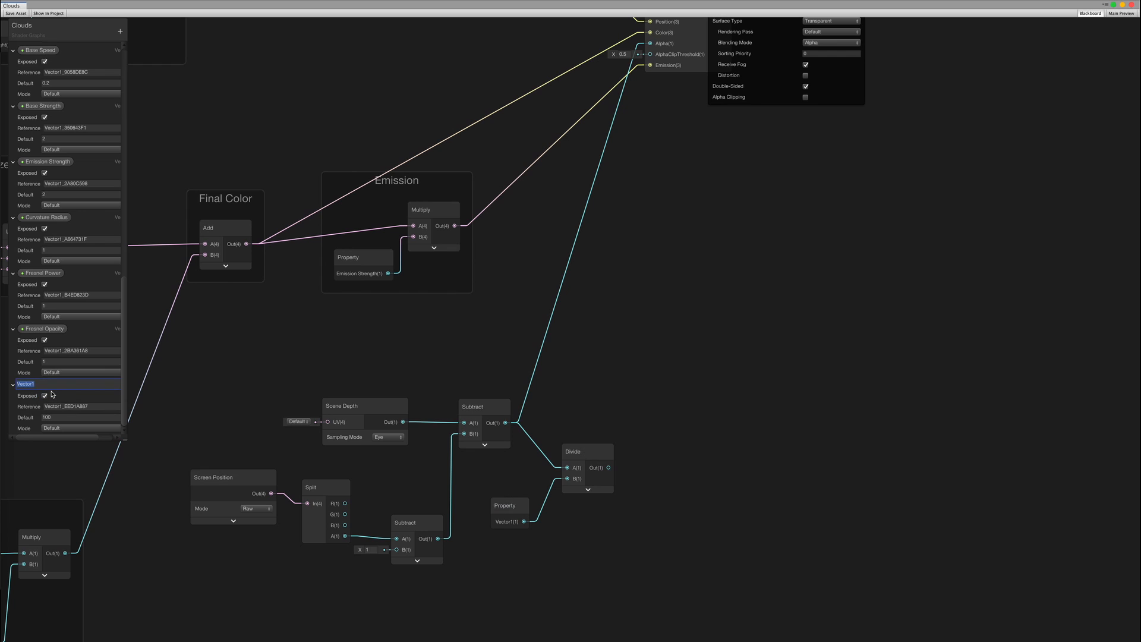
left_click(663, 367)
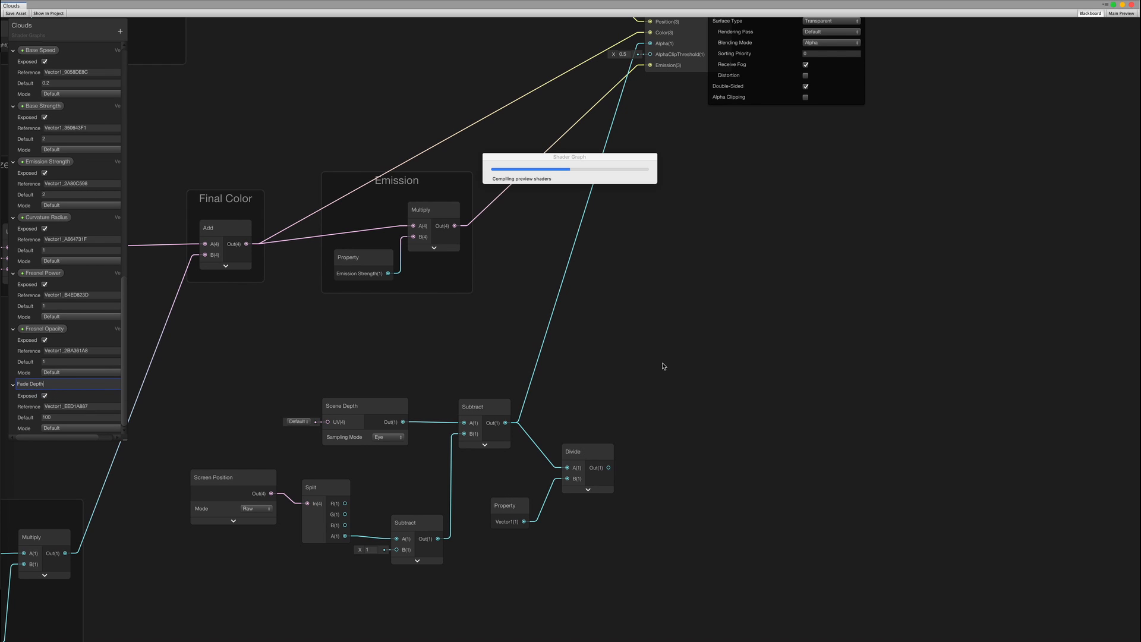
Saturate the Divide result and wire it into the Unlit Master's Alpha
middle_click_drag(657, 349, 634, 364)
left_click_drag(585, 481, 614, 479)
type("sa")
key("Escape")
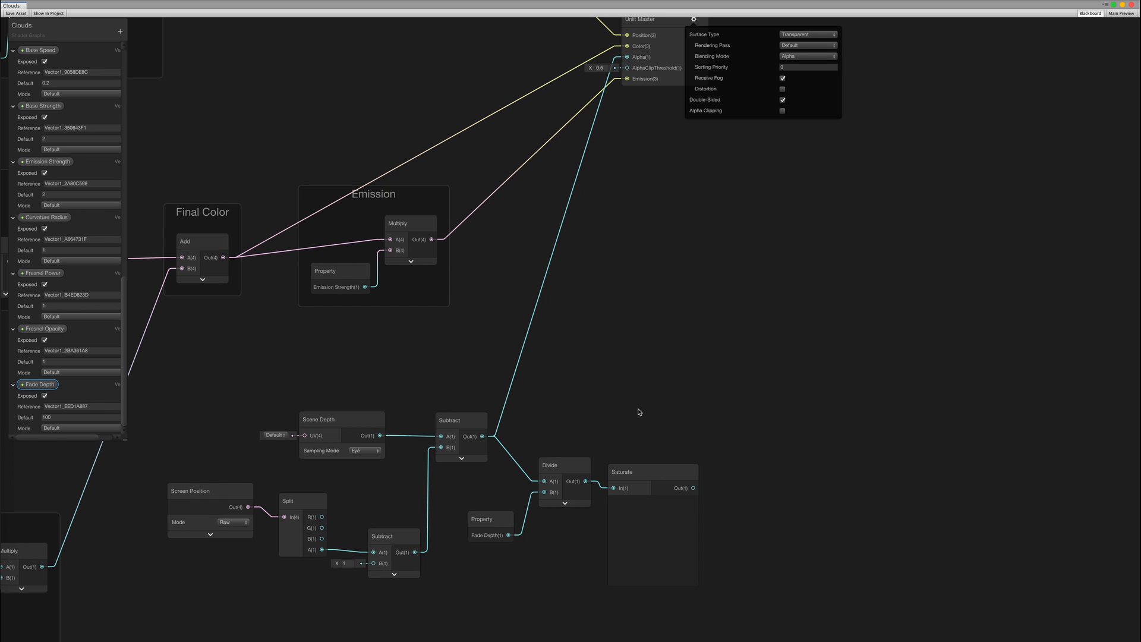
left_click_drag(664, 490, 630, 59)
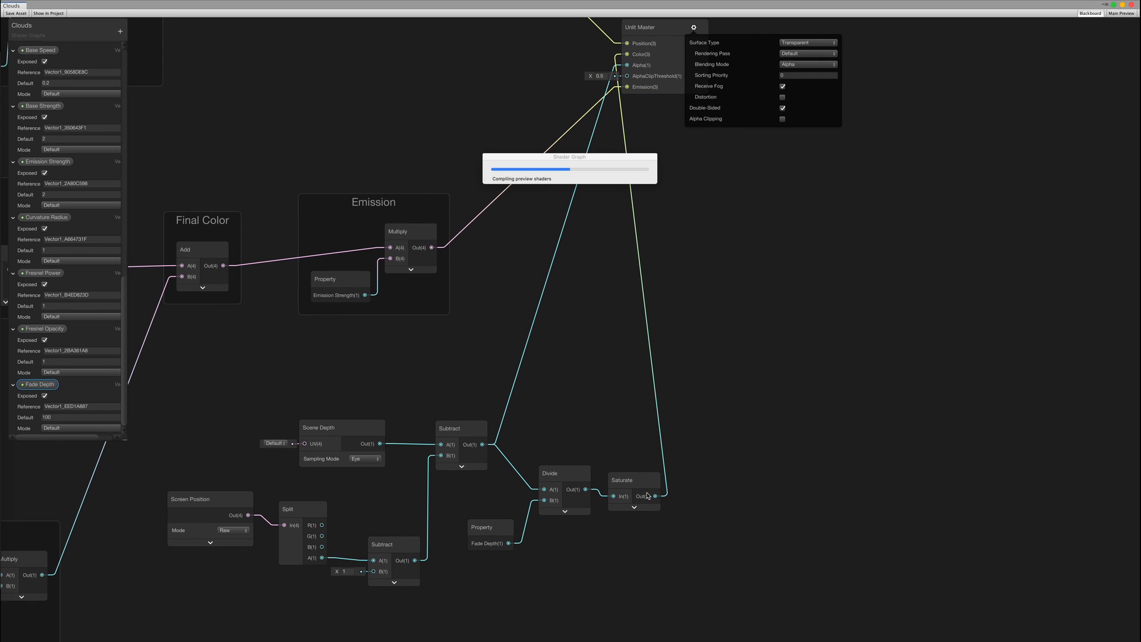
left_click_drag(655, 496, 627, 65)
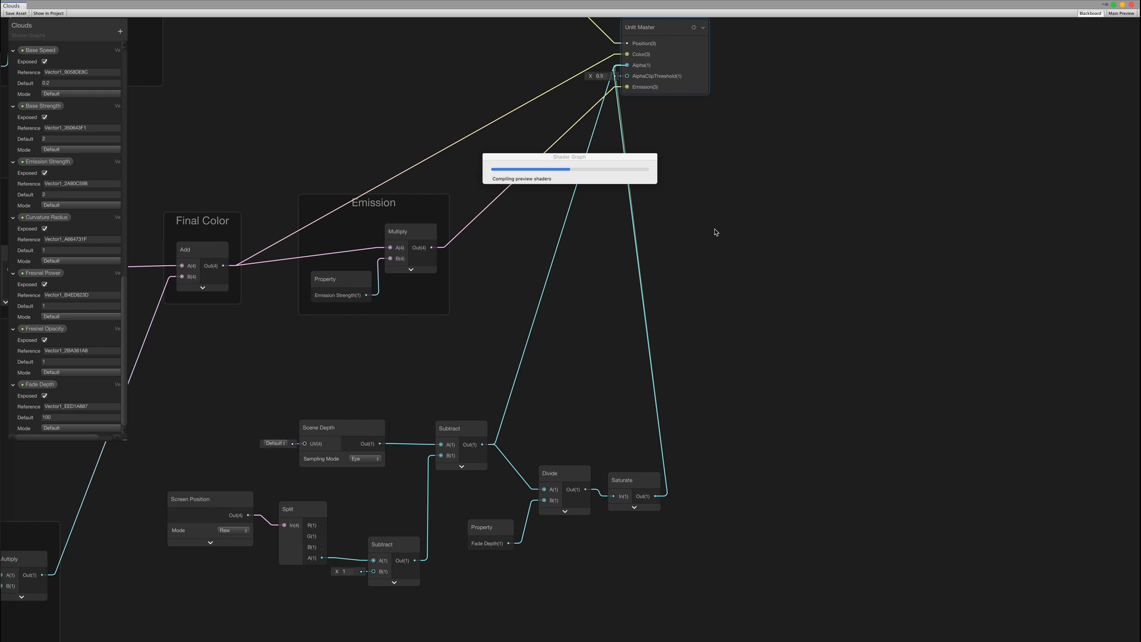
left_click_drag(659, 26, 716, 114)
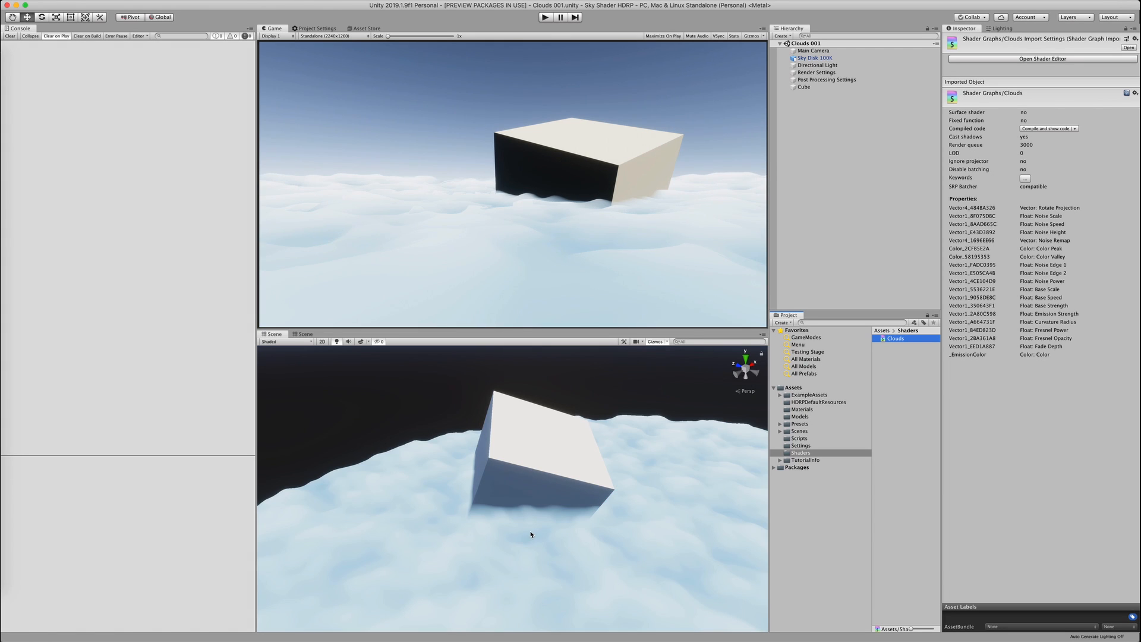
Raise Sky Disk 100K's Fade Depth from 38.1 to 195.5 and orbit the scene to check the softer blend
left_click_drag(512, 527, 548, 528, "alt")
left_click(683, 504)
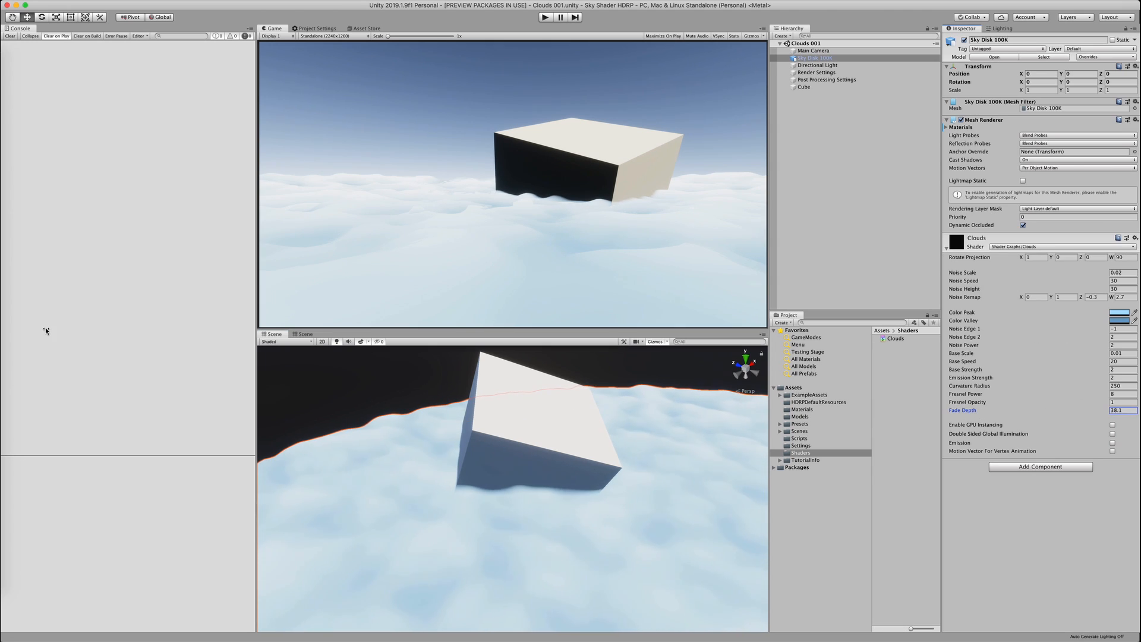
left_click_drag(47, 331, 738, 412)
left_click_drag(512, 504, 652, 459, "alt")
left_click(606, 416)
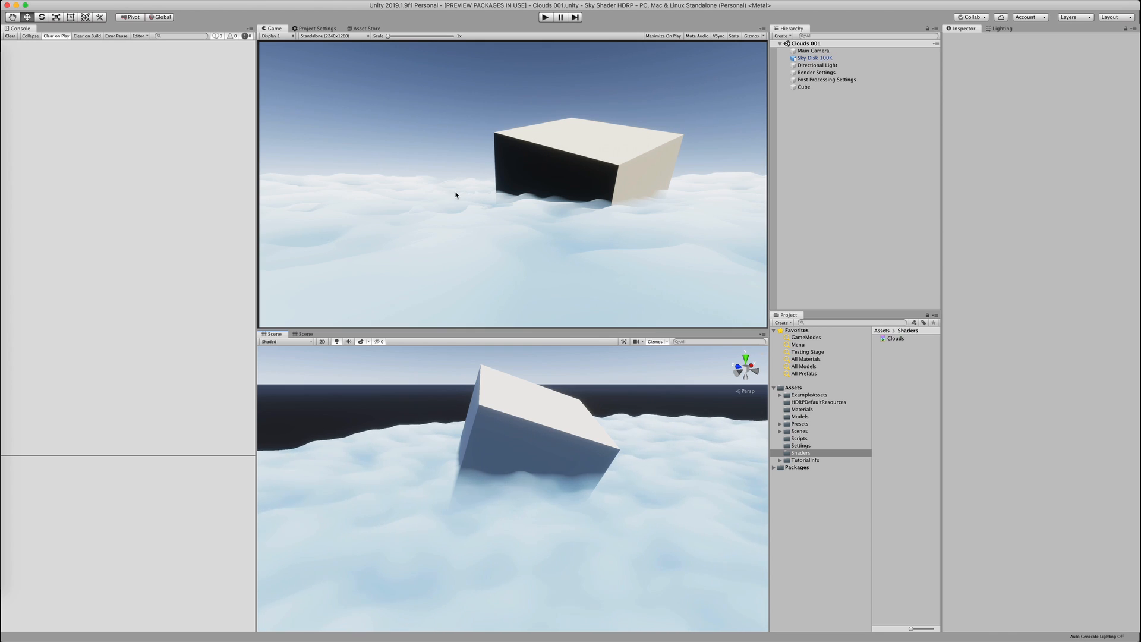
left_click_drag(618, 500, 425, 456, "alt")
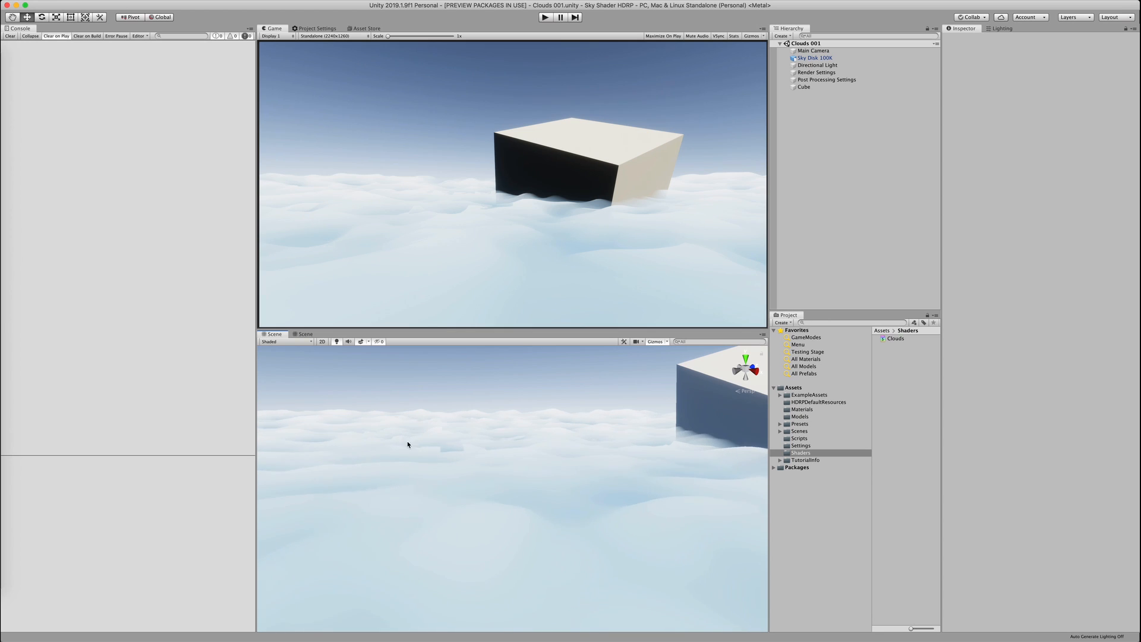
left_click_drag(501, 461, 619, 517, "alt")
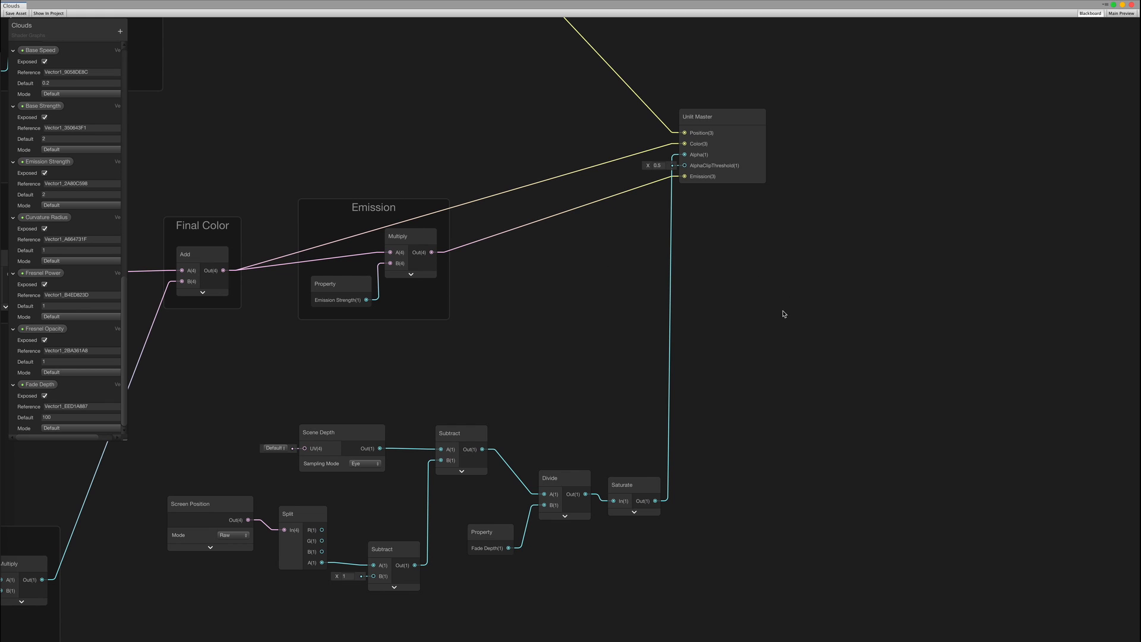
Group the eight Scene Depth, Screen Position, Subtract, Divide and Saturate nodes under the title 'Depth Fade'
middle_click_drag(728, 383, 876, 262)
left_click_drag(316, 292, 797, 477)
right_click(783, 369)
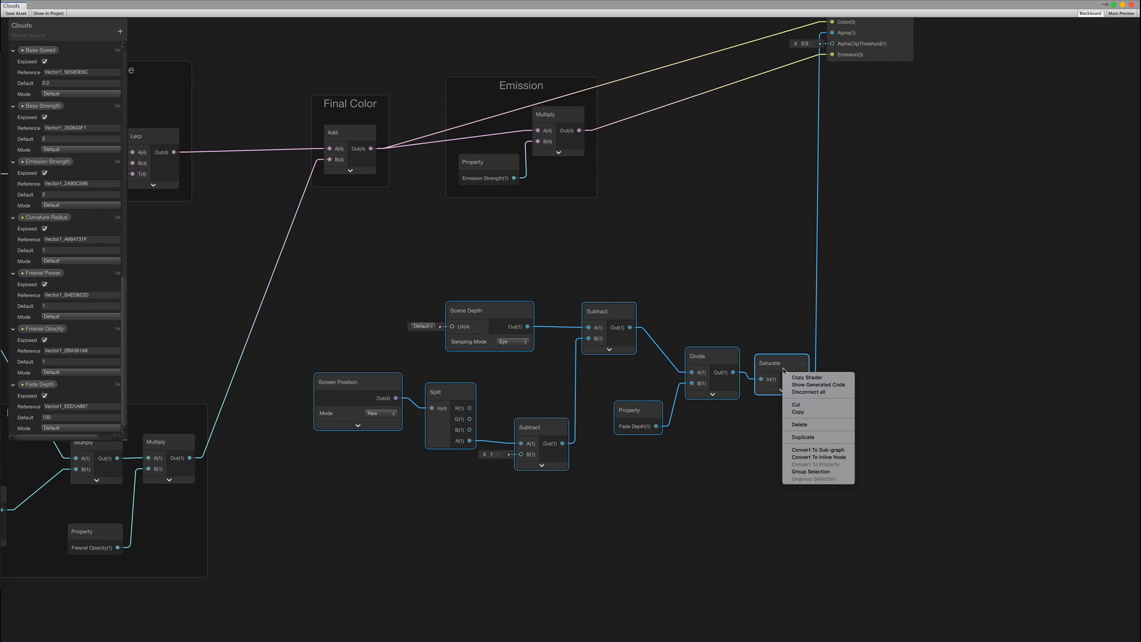
left_click(811, 472)
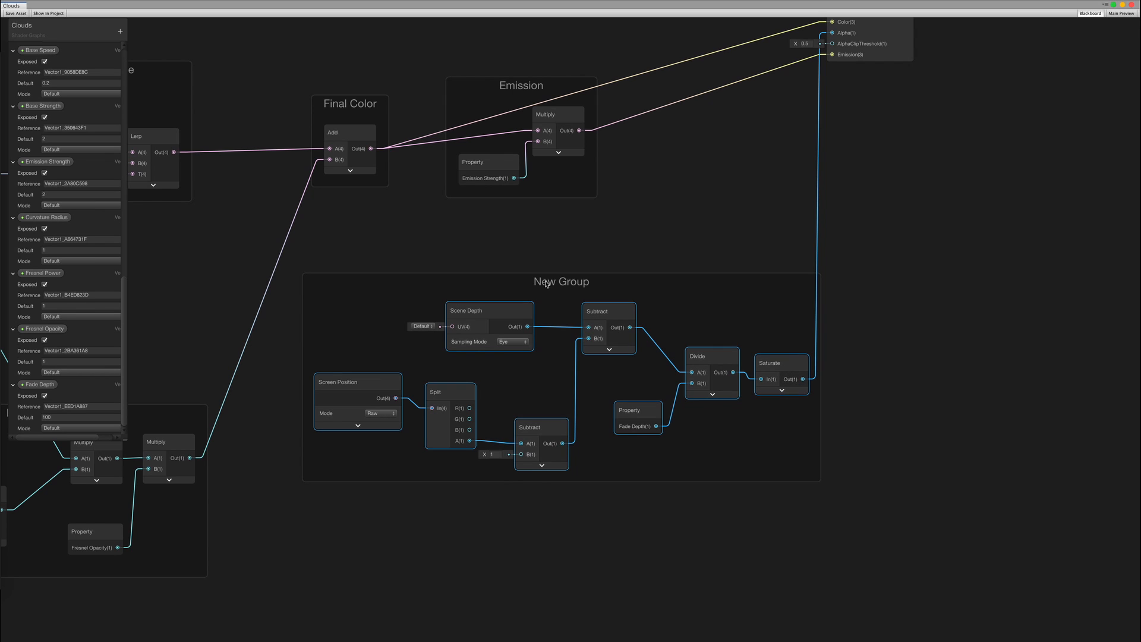
double_click(546, 283)
type("Depth Fade")
key("Return")
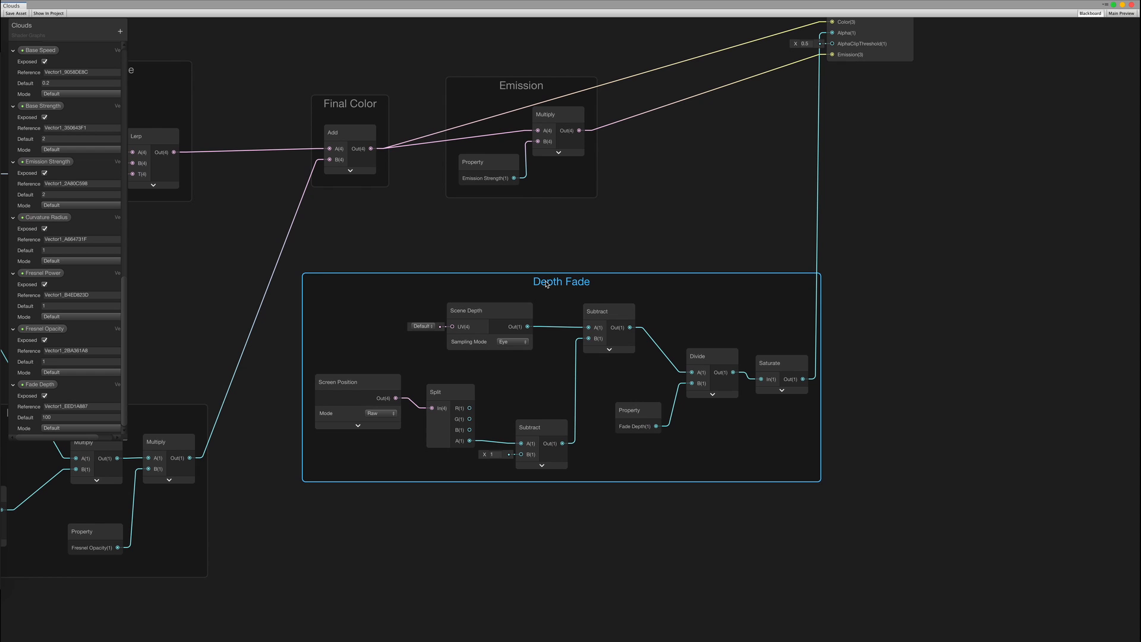
left_click(668, 199)
middle_click_drag(817, 261, 757, 492)
scroll(778, 404, "down", 1)
scroll(778, 404, "down", 6)
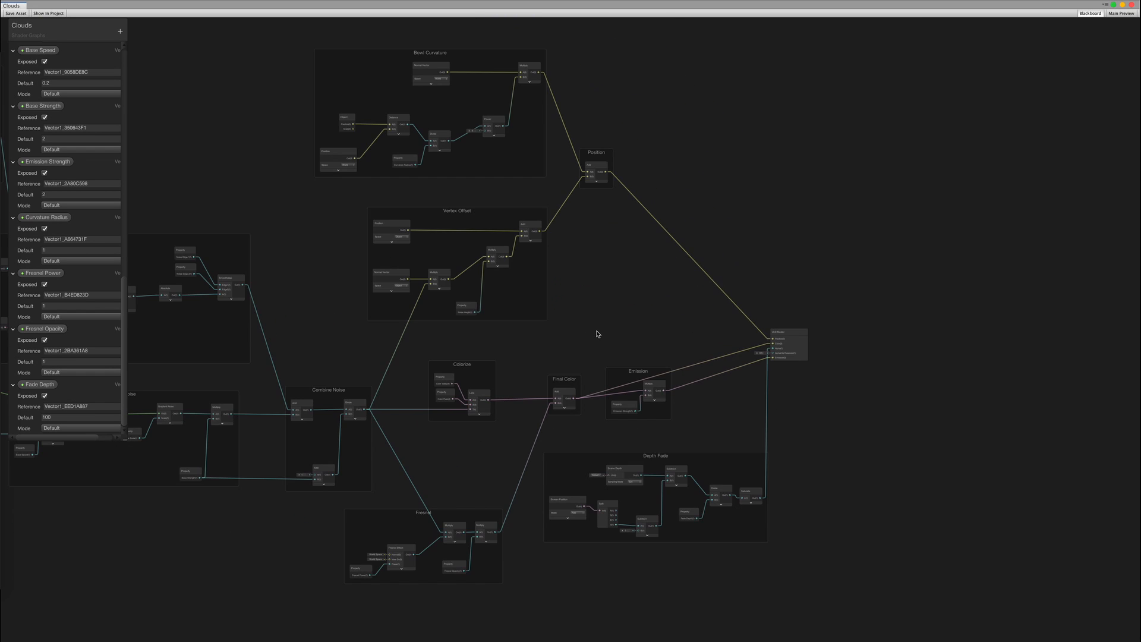
middle_click_drag(612, 213, 596, 215)
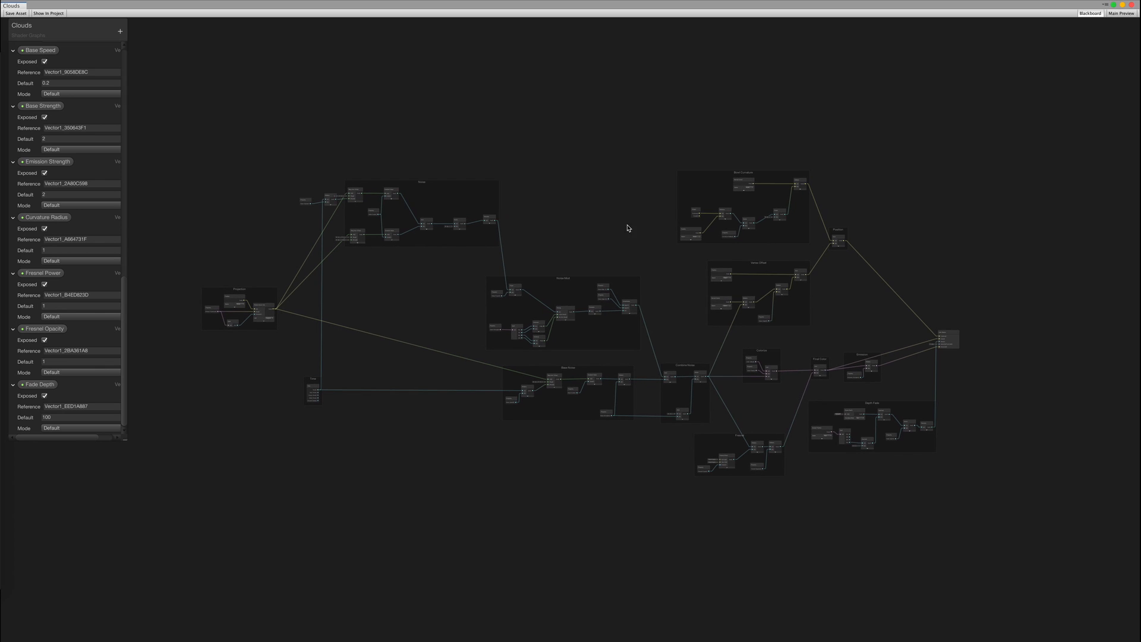
scroll(771, 272, "up", 10)
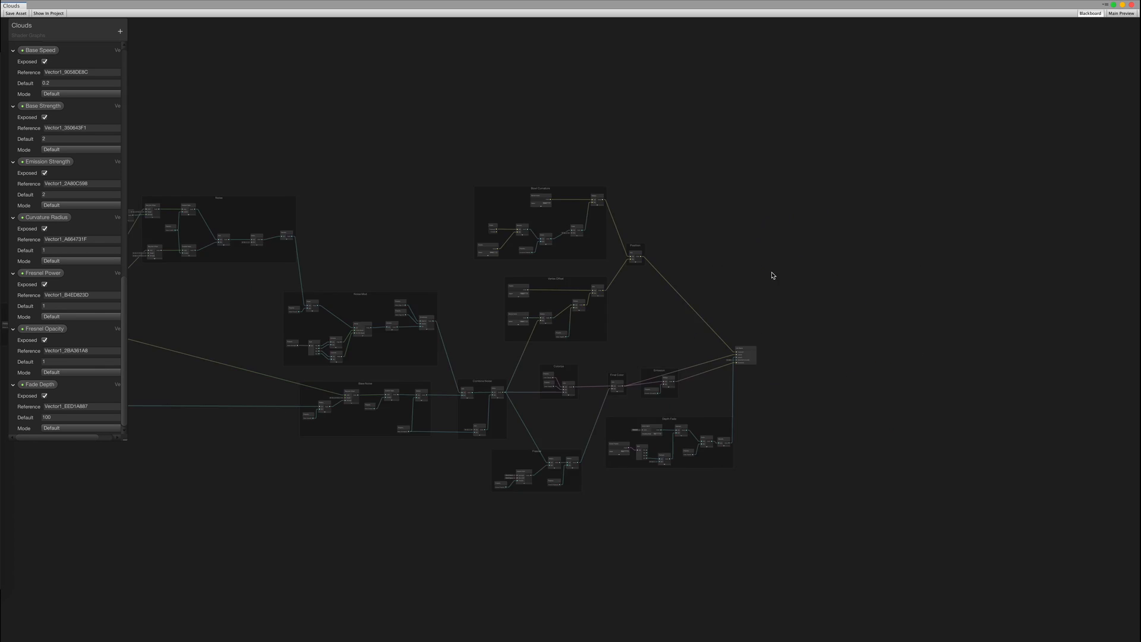
Show the Unlit Master node's generated shader code
middle_click_drag(618, 358, 599, 232)
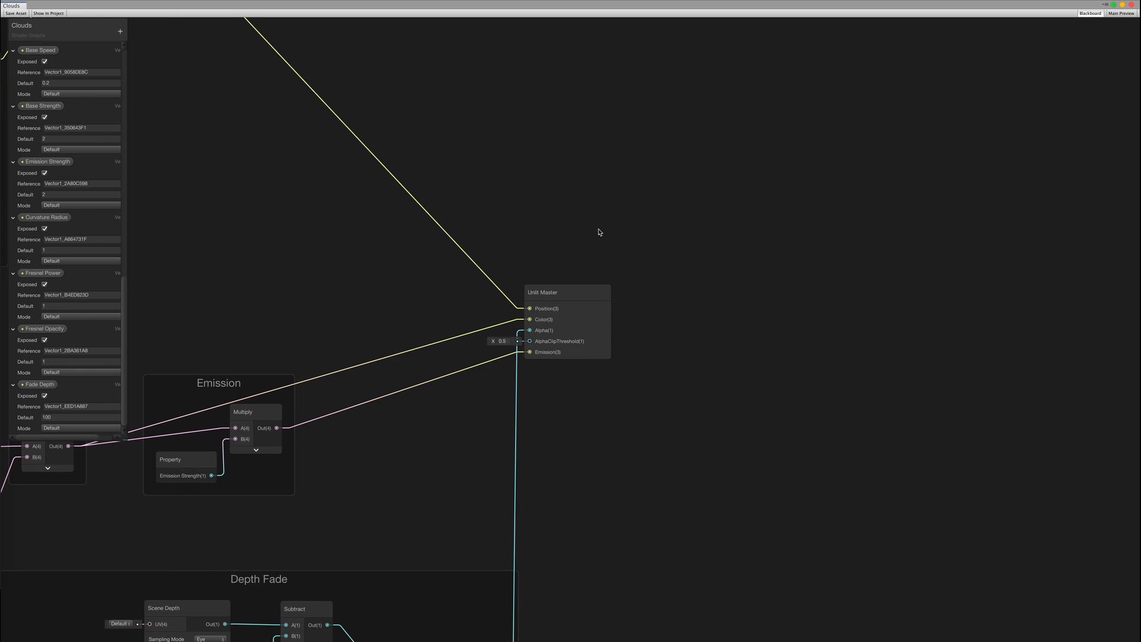
left_click(569, 292)
right_click(575, 293)
left_click(606, 306)
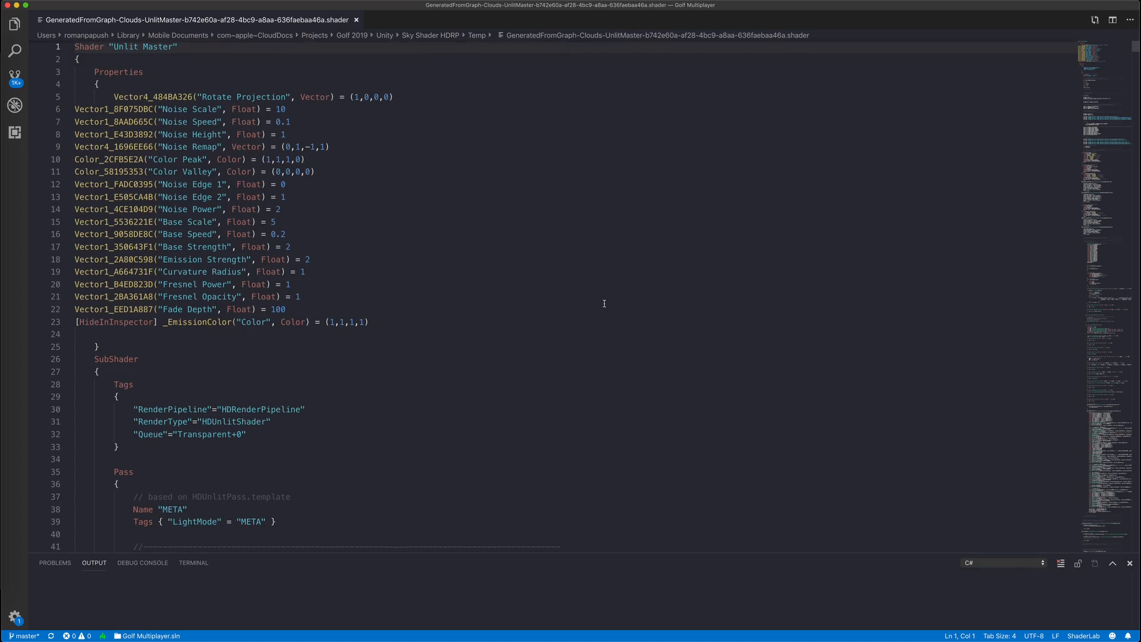
scroll(604, 303, "down", 20)
scroll(604, 304, "up", 20)
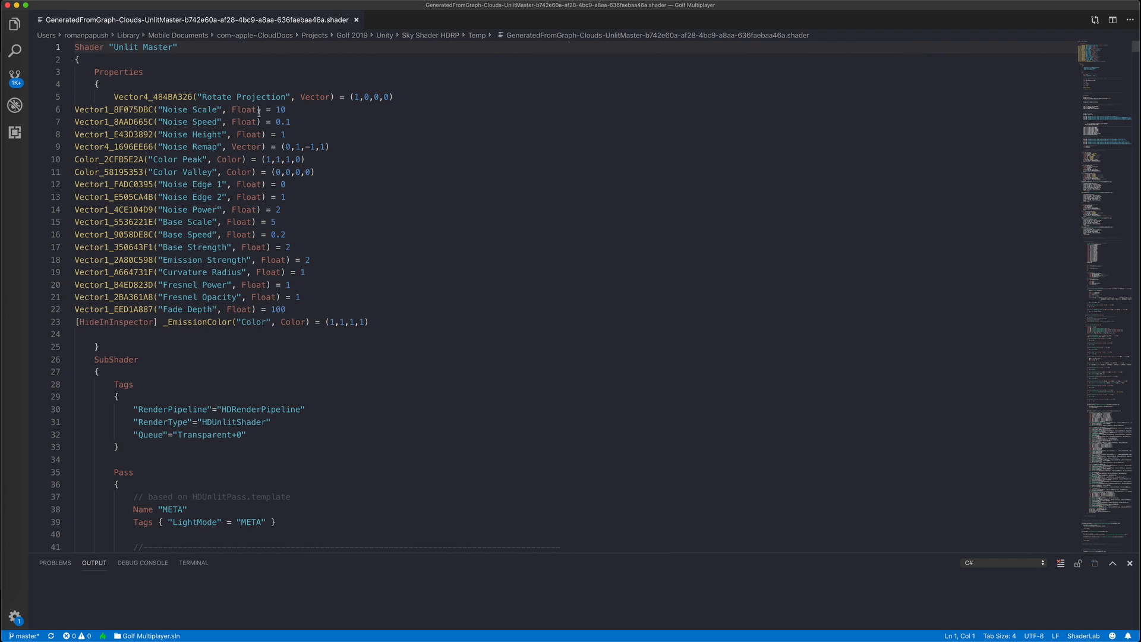
Save the code as Clouds Generated.shader in Assets/Shaders
key("super+shift+s")
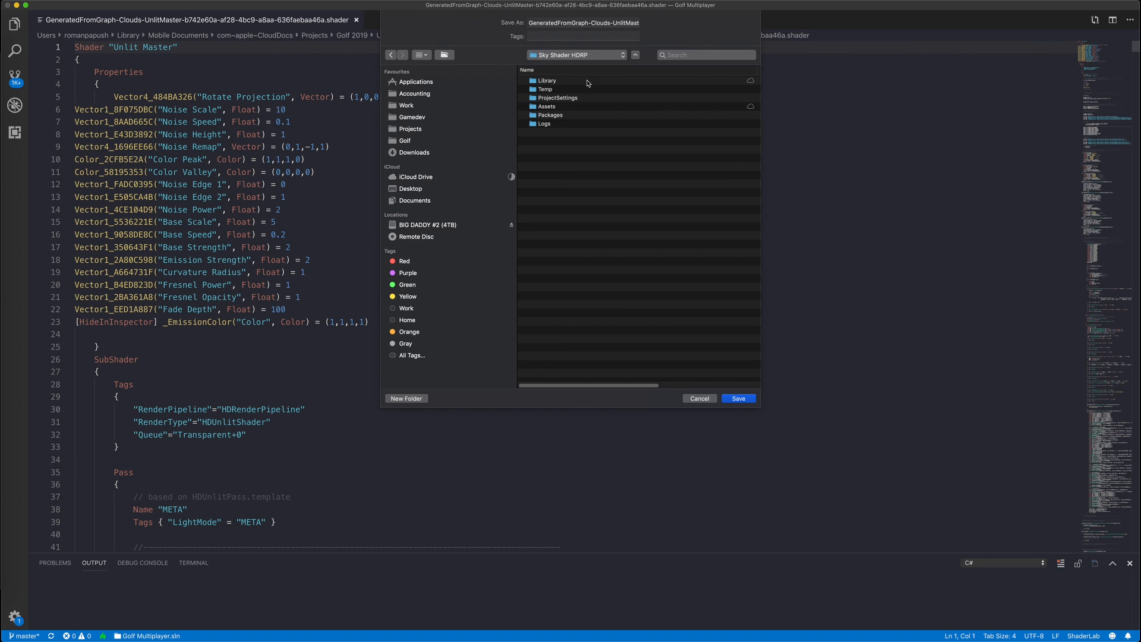
double_click(561, 108)
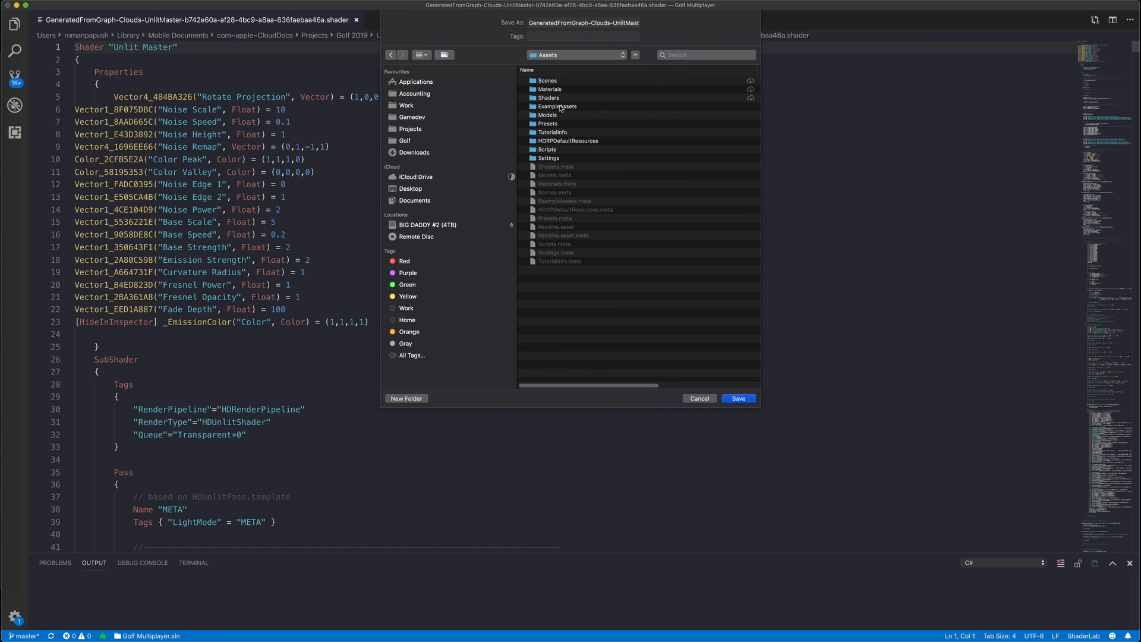
double_click(563, 98)
left_click(594, 23)
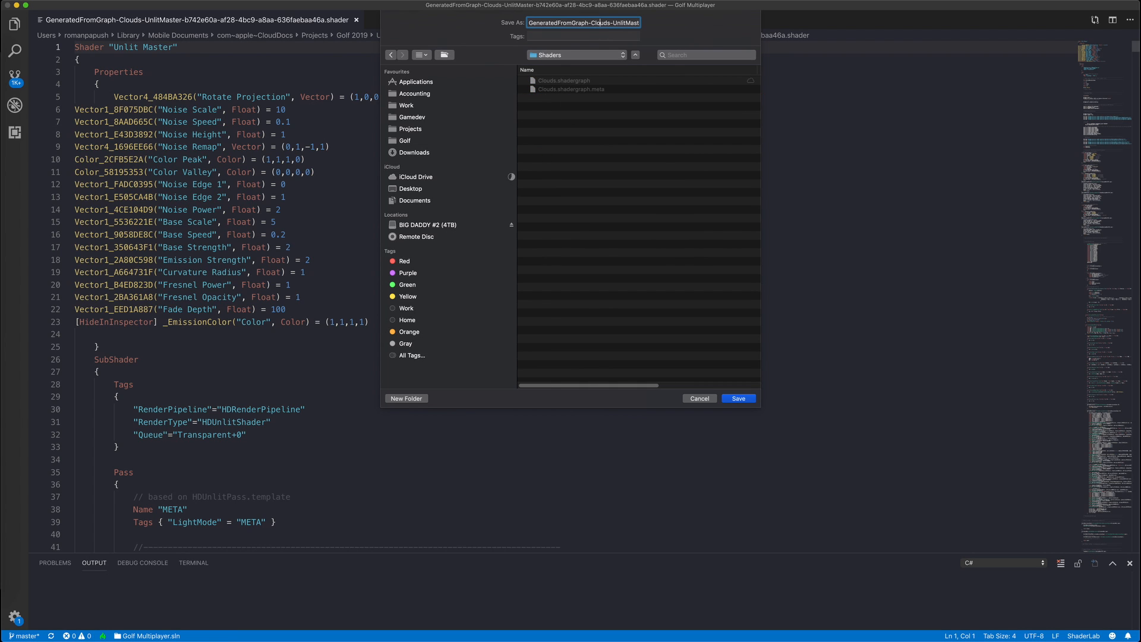
key("super+Right")
key("Left")
key("shift+super+Left")
type("C")
left_click(738, 398)
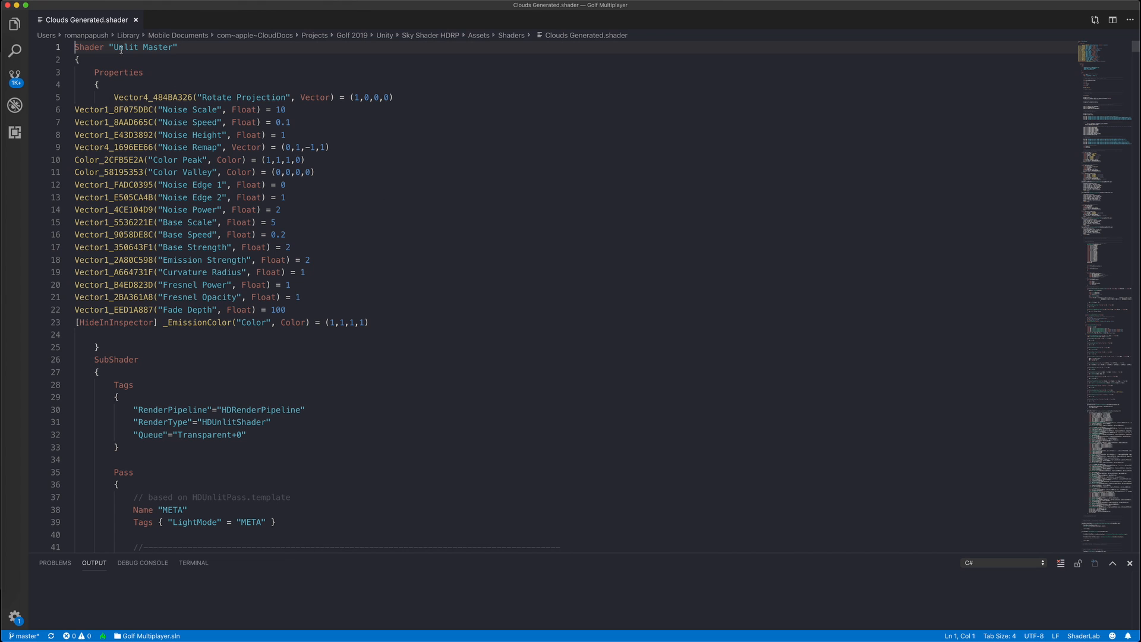
Back in Unity, inspect the Clouds Generated shader asset and select Sky Disk 100K
key("super+Tab")
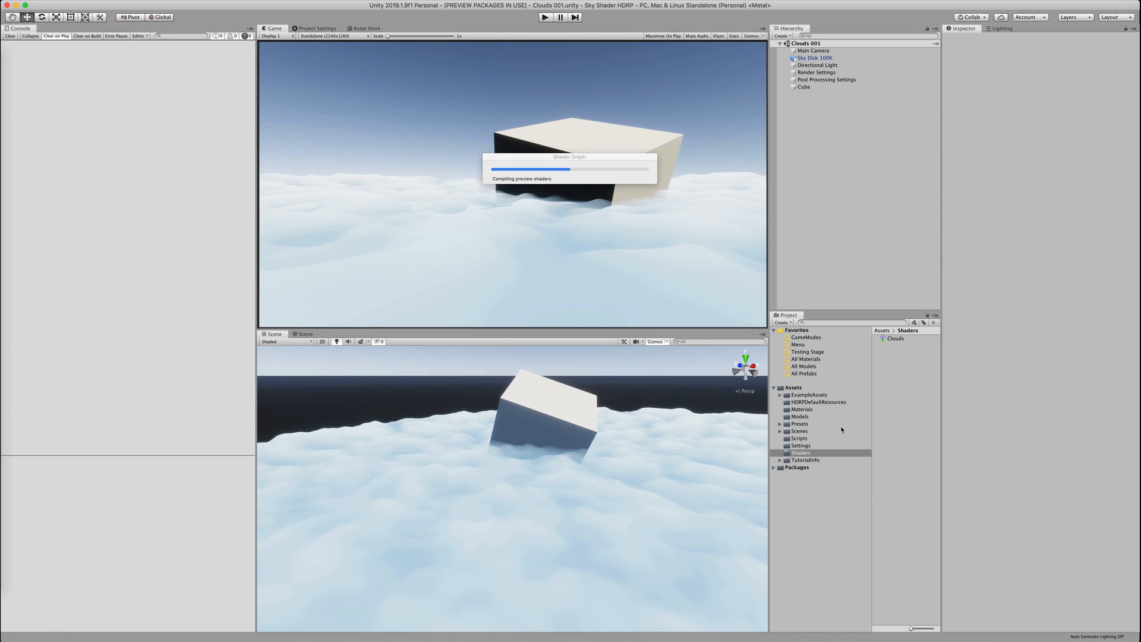
left_click(898, 348)
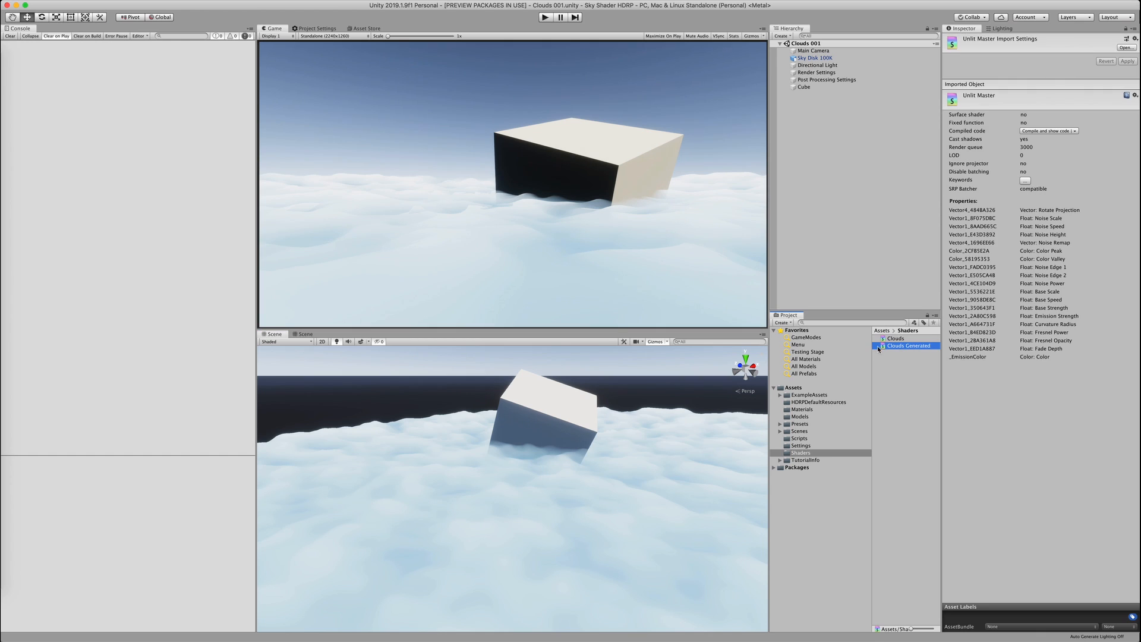
left_click(596, 408)
left_click(596, 408)
left_click(1032, 247)
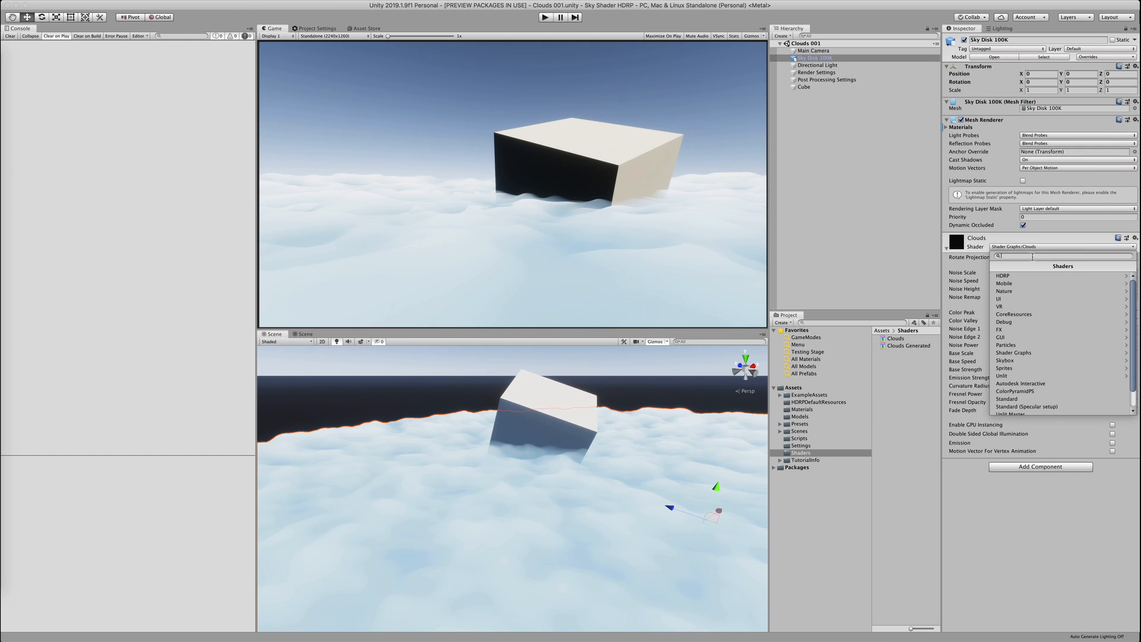
type("cloud")
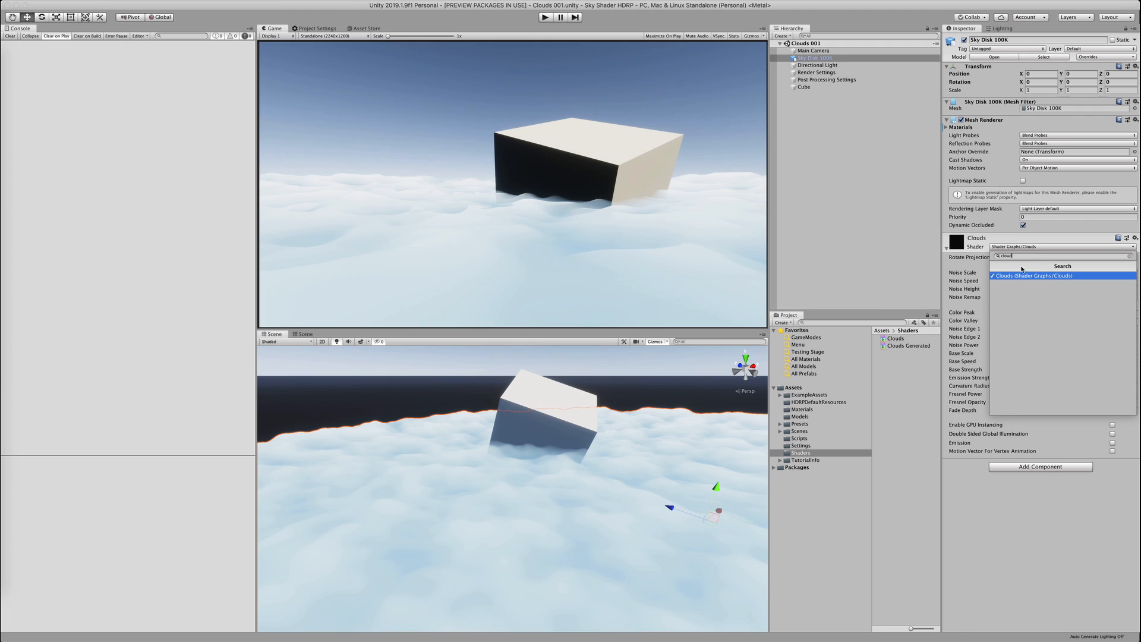
left_click(912, 348)
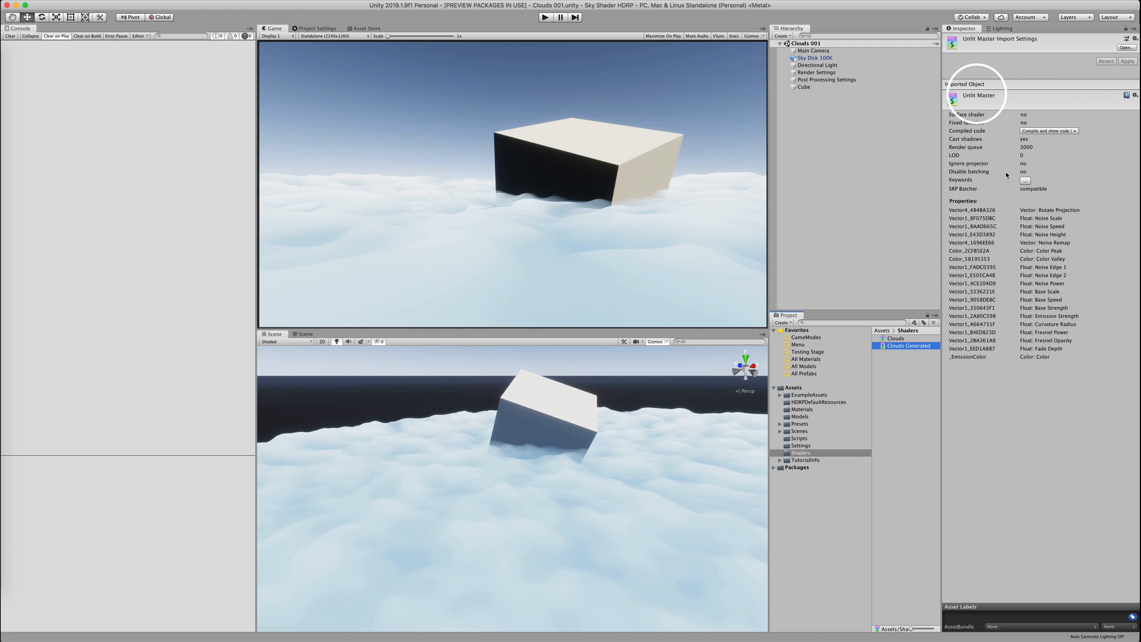
left_click(814, 58)
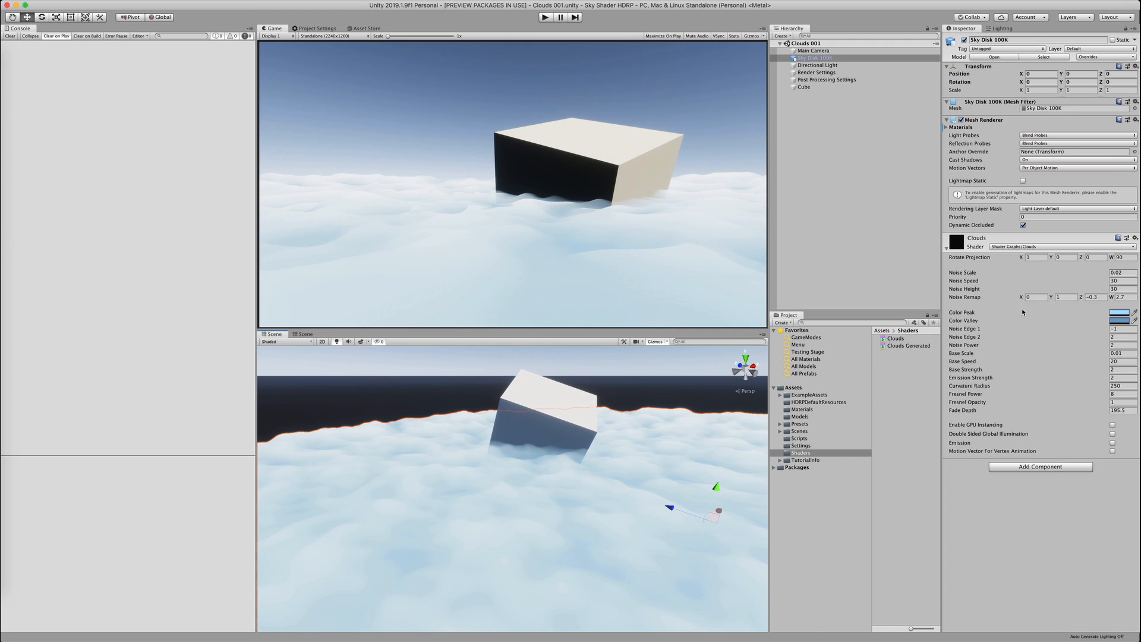
Switch the Clouds material's shader to the generated Unlit Master
left_click(1062, 246)
left_click(1020, 354)
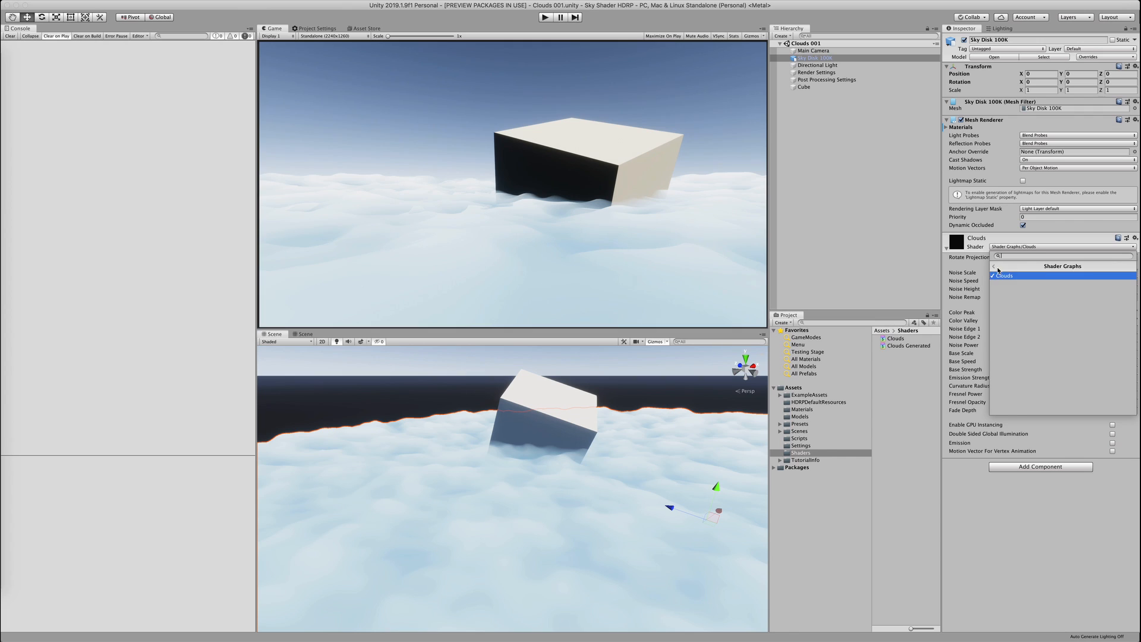
left_click(1021, 266)
type("unli")
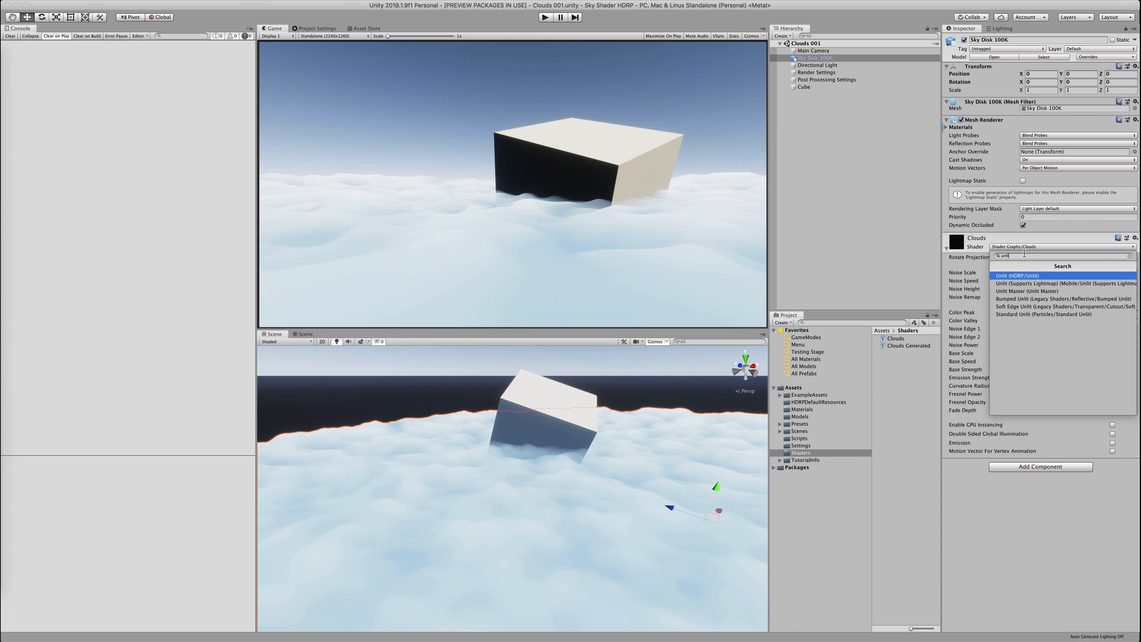
key("Down")
key("Down")
key("Down")
key("Down")
key("Down")
key("Up")
key("Up")
key("Up")
key("Up")
key("Up")
key("Down")
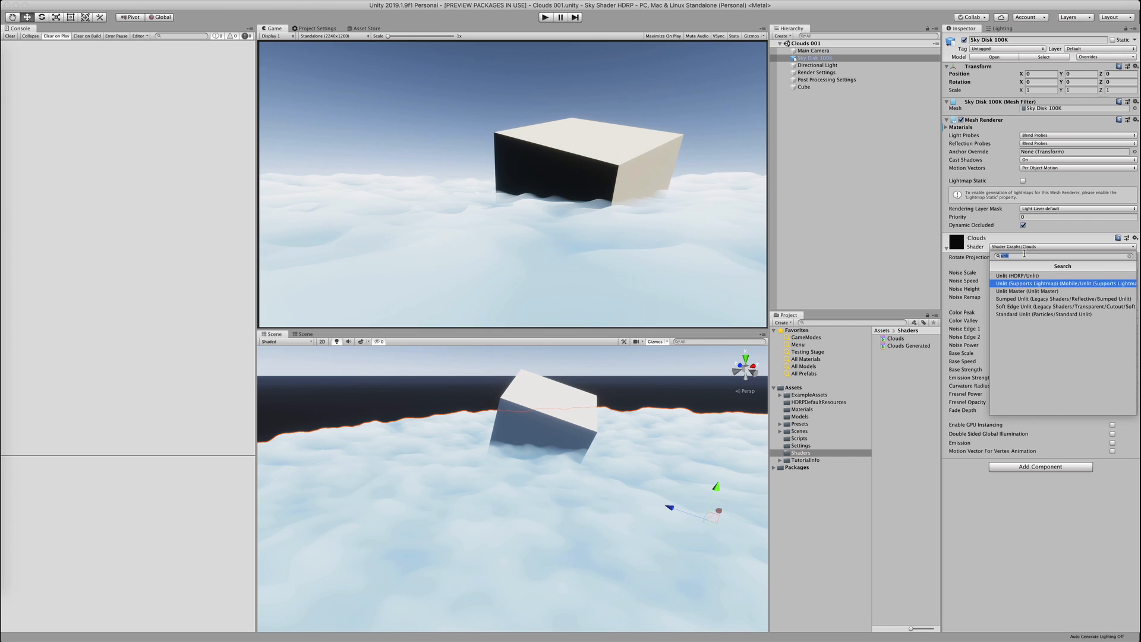
key("Down")
key("Return")
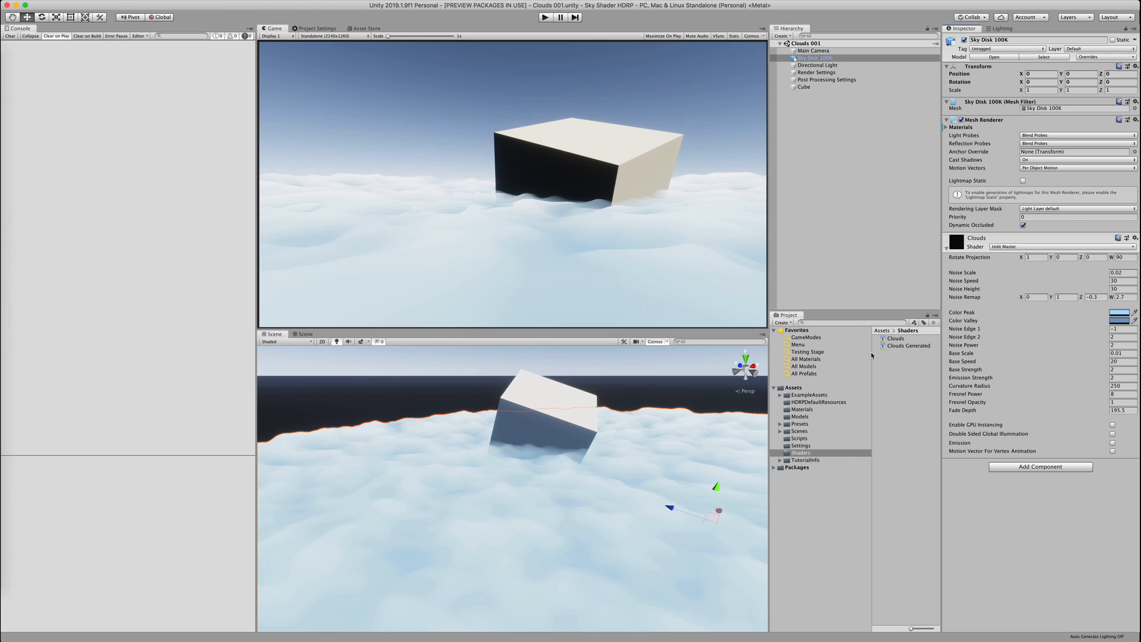
Enable animated sky and fog scene effects and reselect the Sky Disk to check the clouds
left_click(419, 386)
left_click(360, 344)
left_click(668, 496)
left_click_drag(669, 496, 629, 480, "alt")
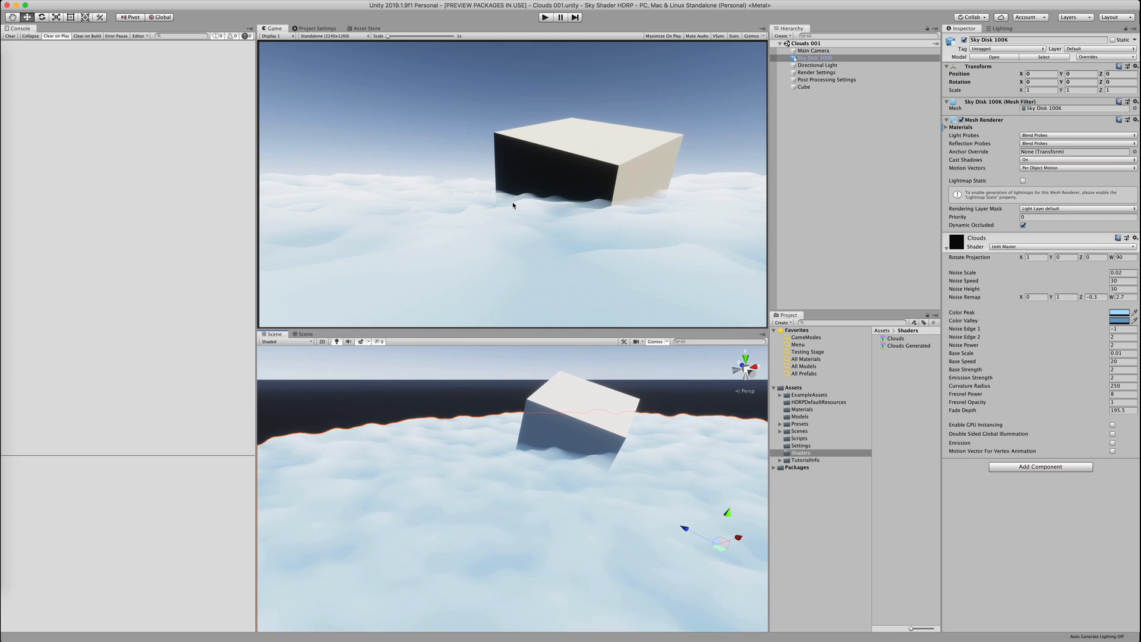
key("ctrl+Right")
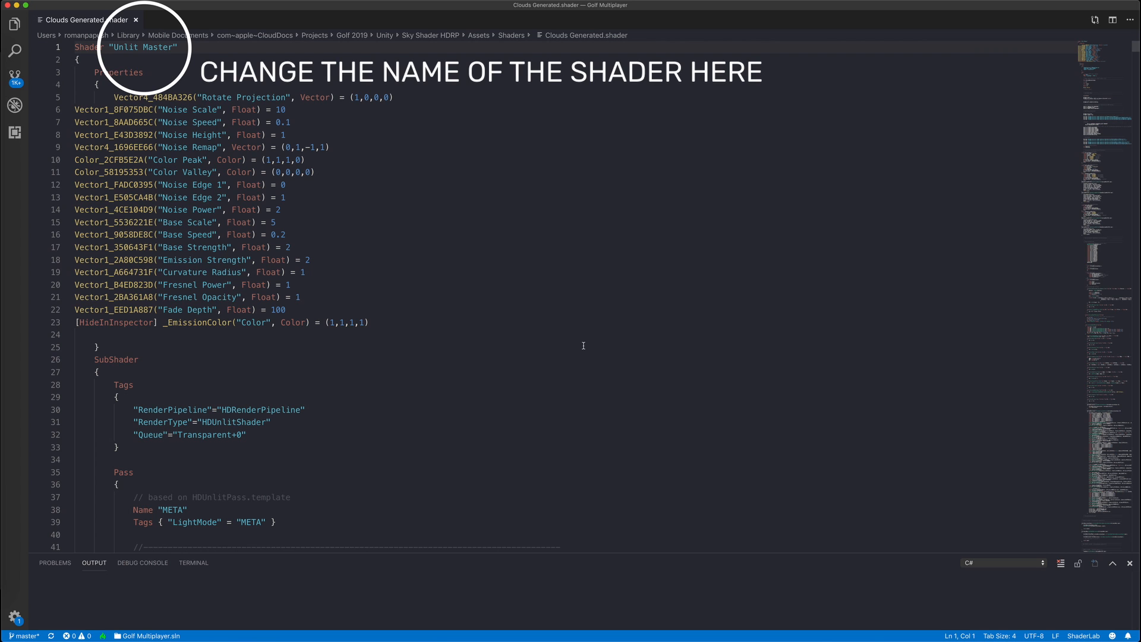
Locate the ForwardOnly pass by searching the shader for 'pass' and then 'forward'
scroll(583, 345, "down", 15)
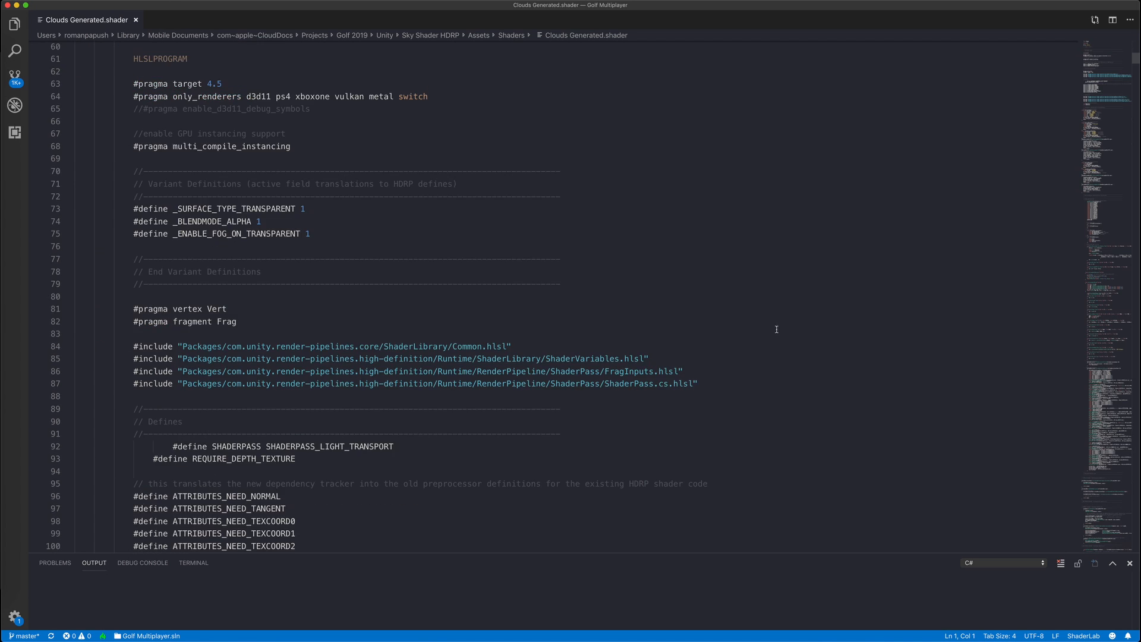
key("super+f")
type("pass")
key("Return")
key("Return")
key("Return")
key("Return")
key("Return")
key("Return")
key("Return")
key("Return")
key("Return")
key("Return")
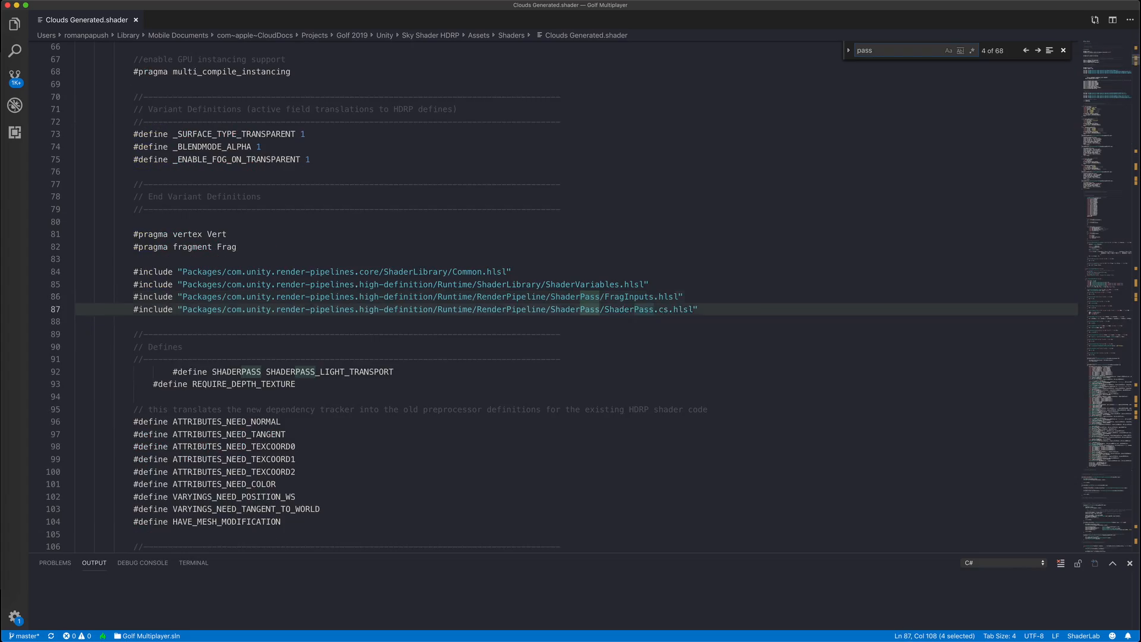
left_click_drag(1102, 158, 1100, 431)
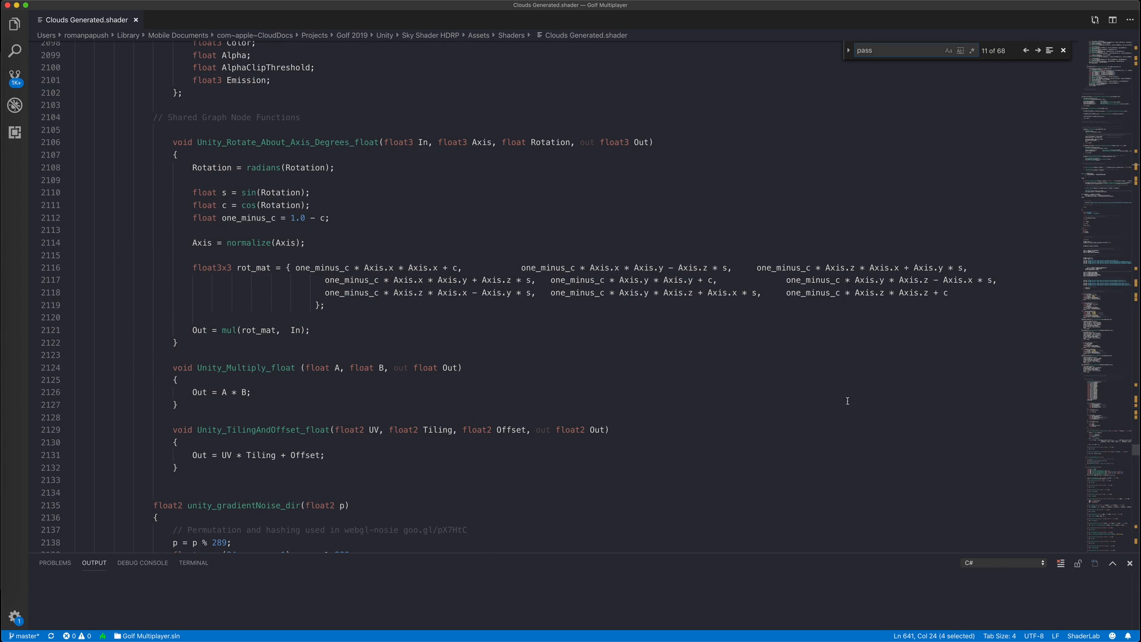
left_click(572, 377)
key("super+f")
type("forward")
key("Return")
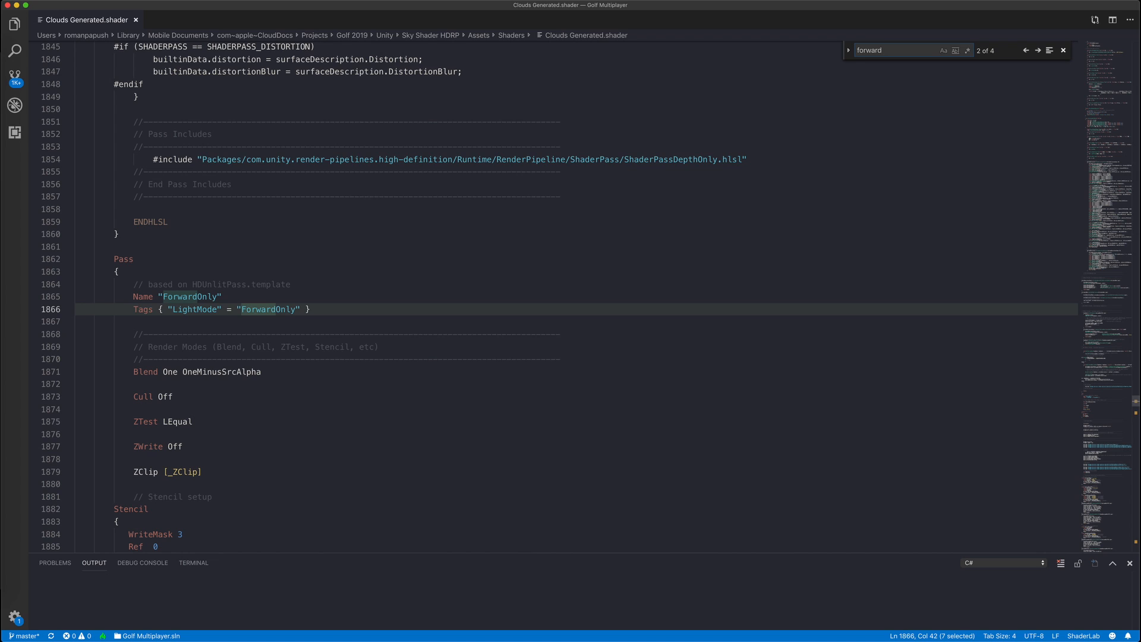
double_click(181, 298)
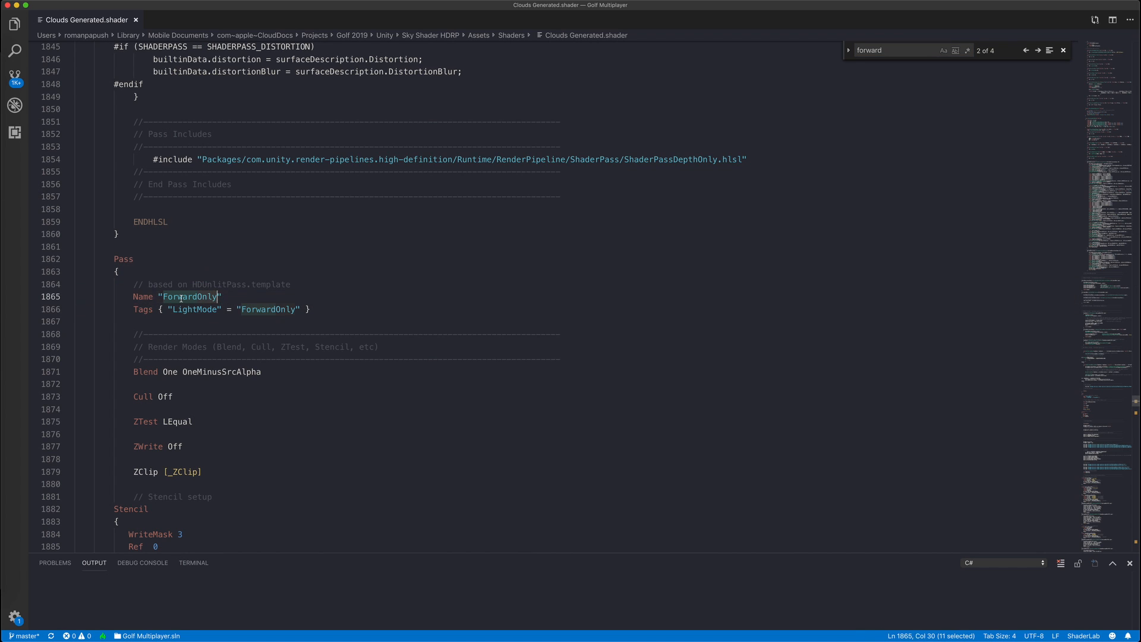
Duplicate the ZWrite Off line, comment out the original and add a comment above it
left_click(198, 445)
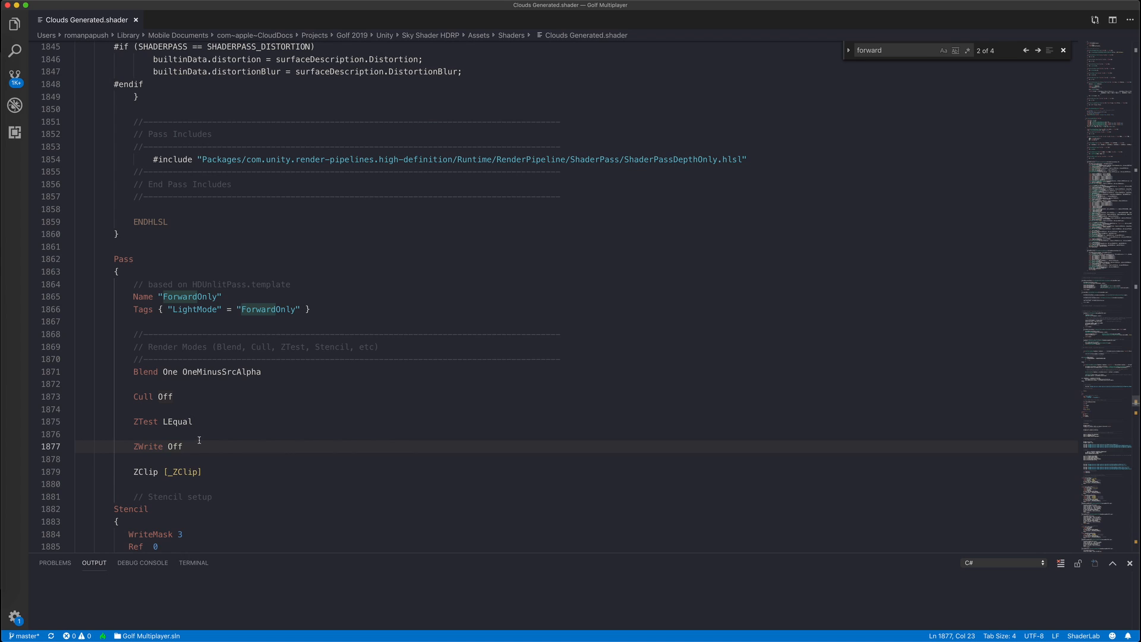
key("super+c")
key("super+v")
key("Up")
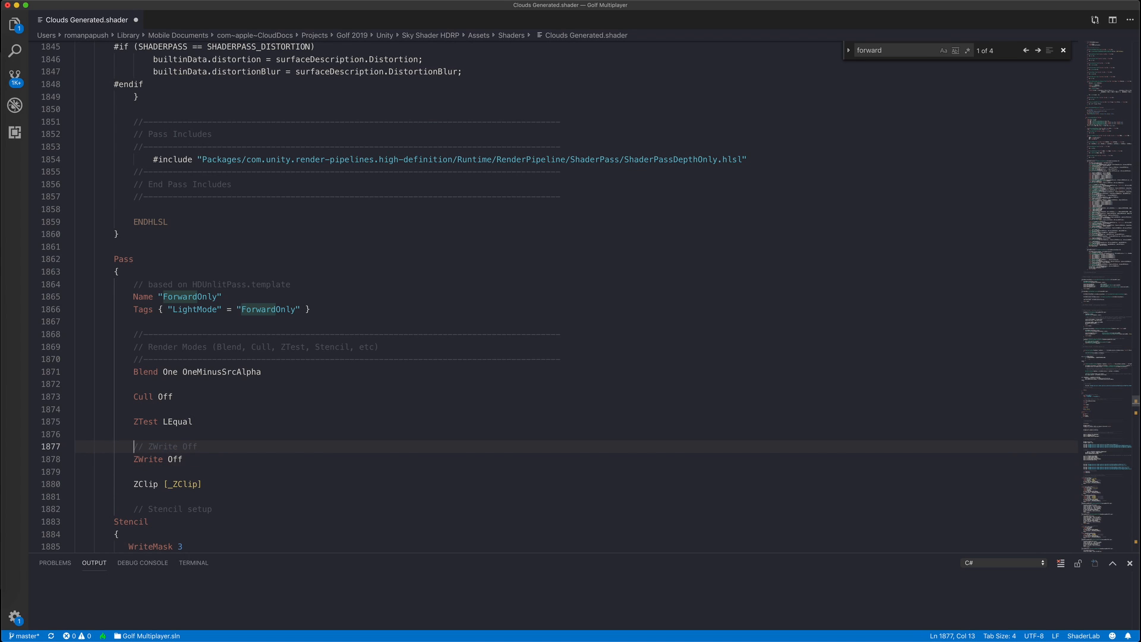
key("Return")
key("Up")
type("// ")
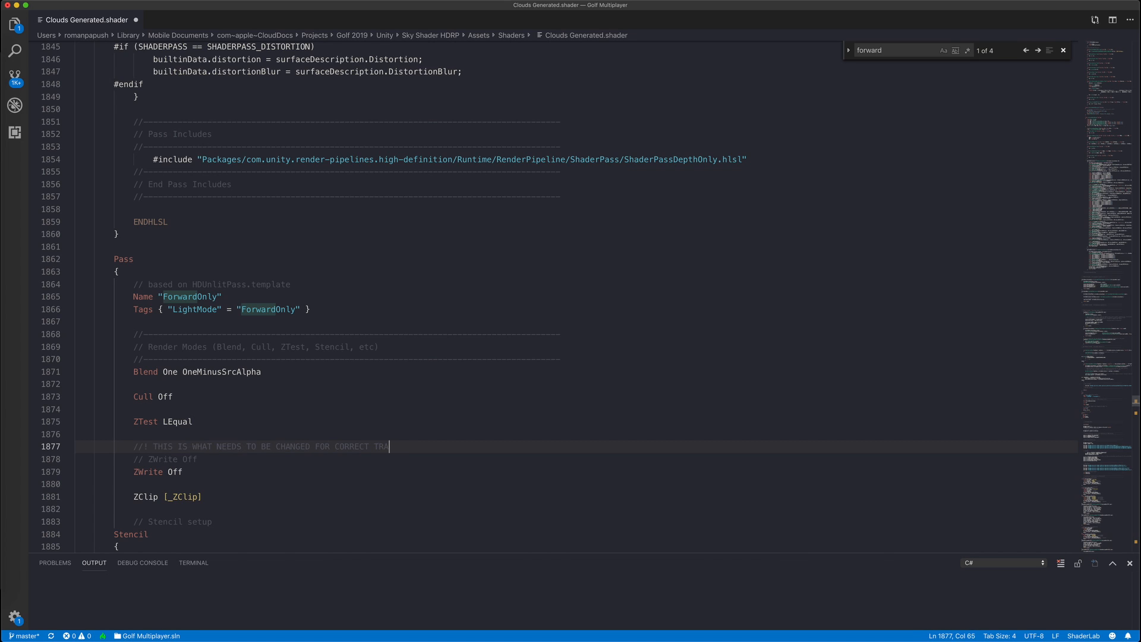
type(".")
Change the remaining active line to ZWrite On so Unity recompiles the shader
left_click(192, 470)
key("BackSpace")
key("BackSpace")
type("n")
left_click(216, 448)
left_click(220, 459)
key("super+Tab")
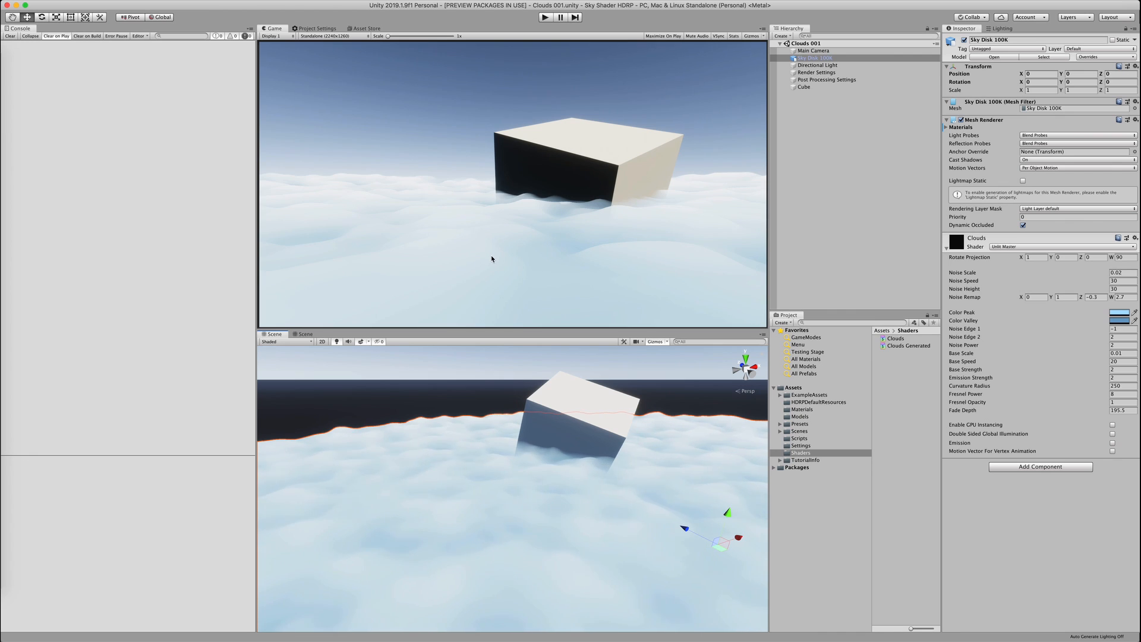
Orbit the scene view down to the horizon and around the cube
left_click_drag(537, 484, 429, 435, "alt")
left_click(551, 465)
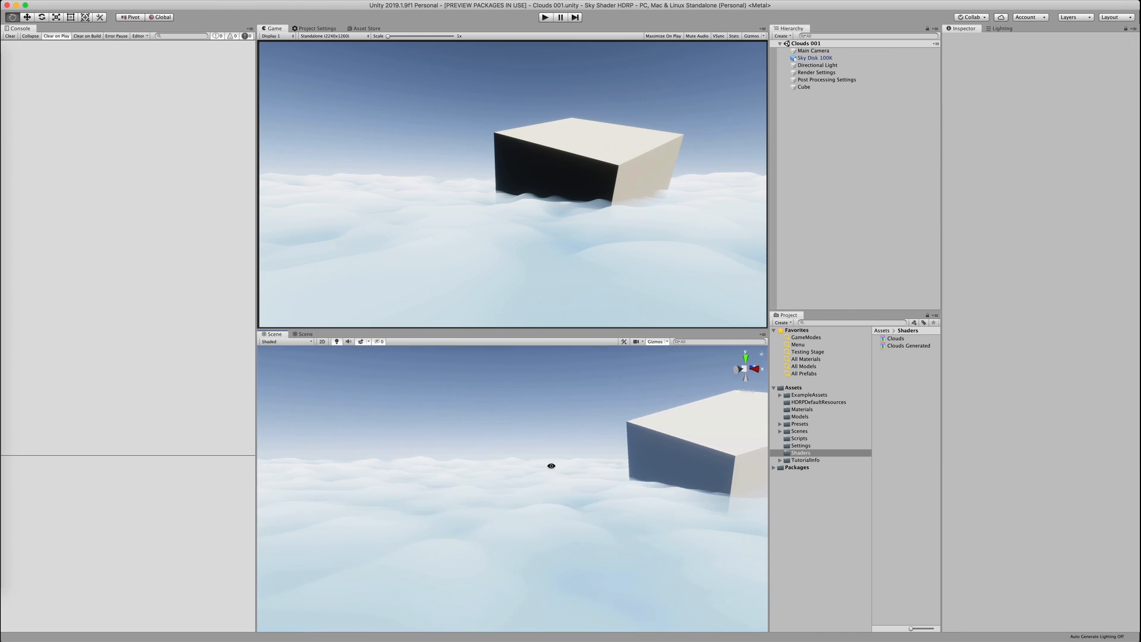
left_click_drag(551, 465, 501, 430, "alt")
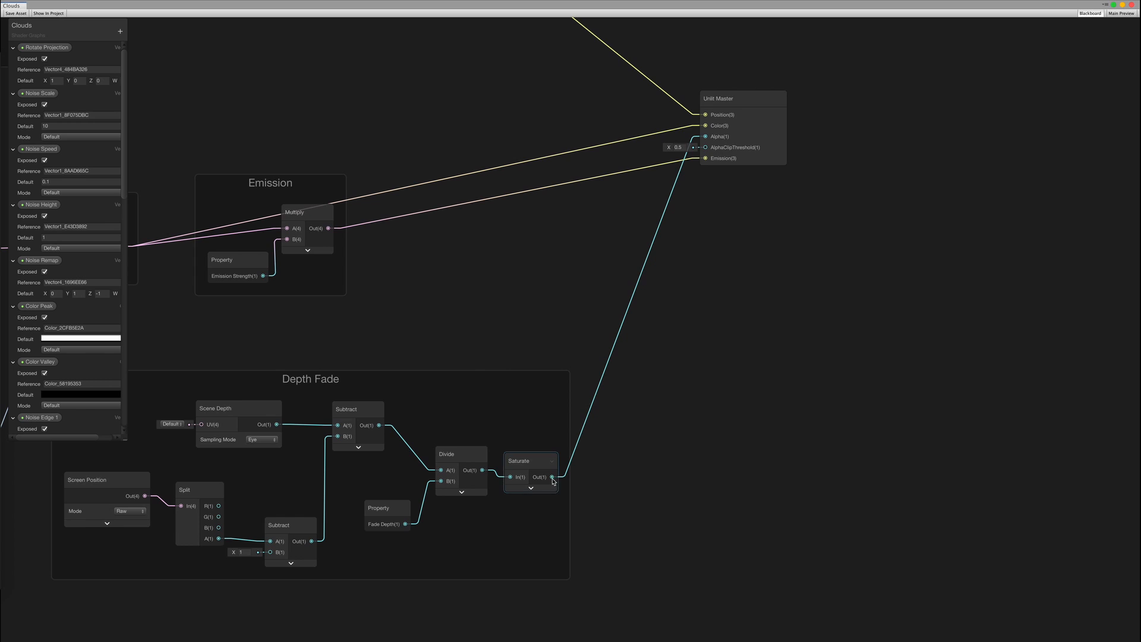
Add a collapsed Smoothstep after Saturate in Depth Fade and wire it to the master Alpha
left_click_drag(542, 414, 541, 414)
type("smoo")
key("Return")
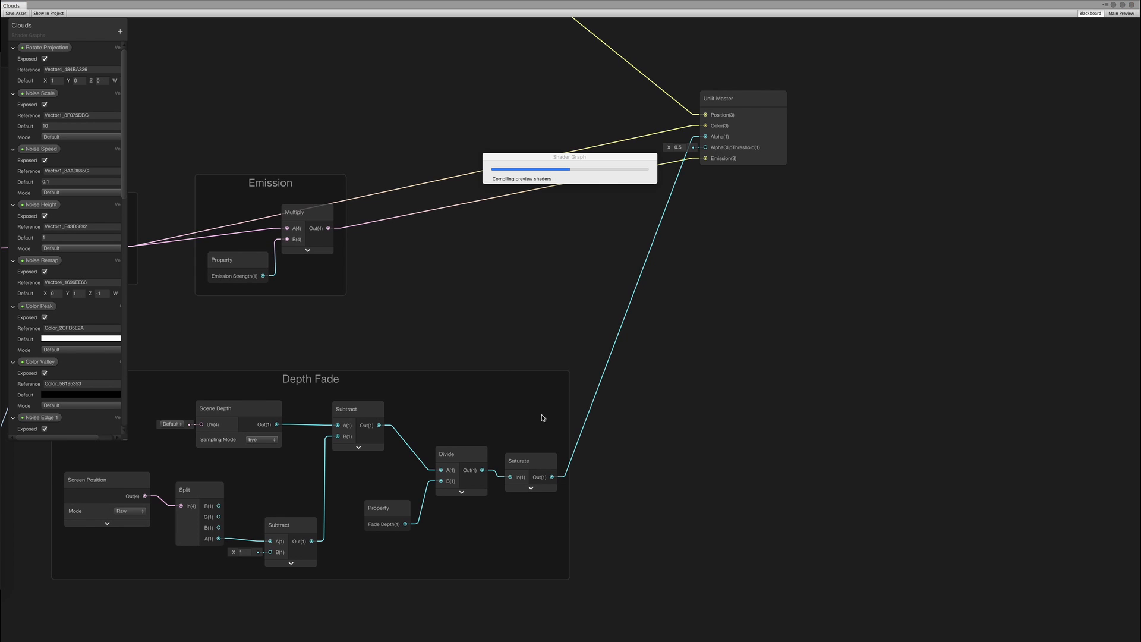
left_click(580, 440)
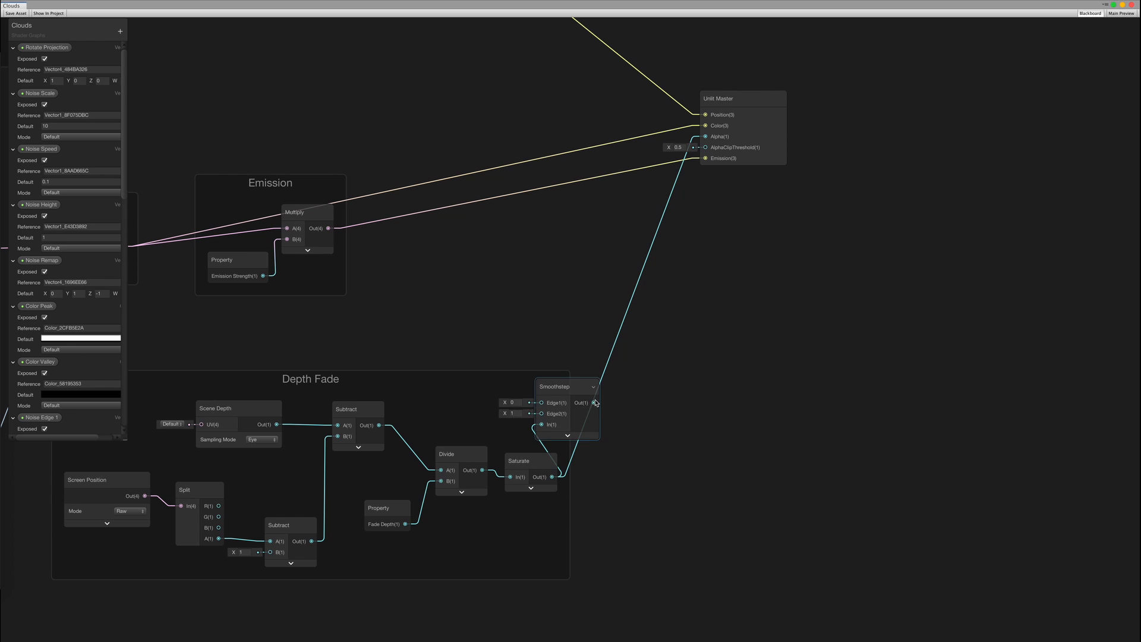
left_click_drag(554, 391, 592, 456)
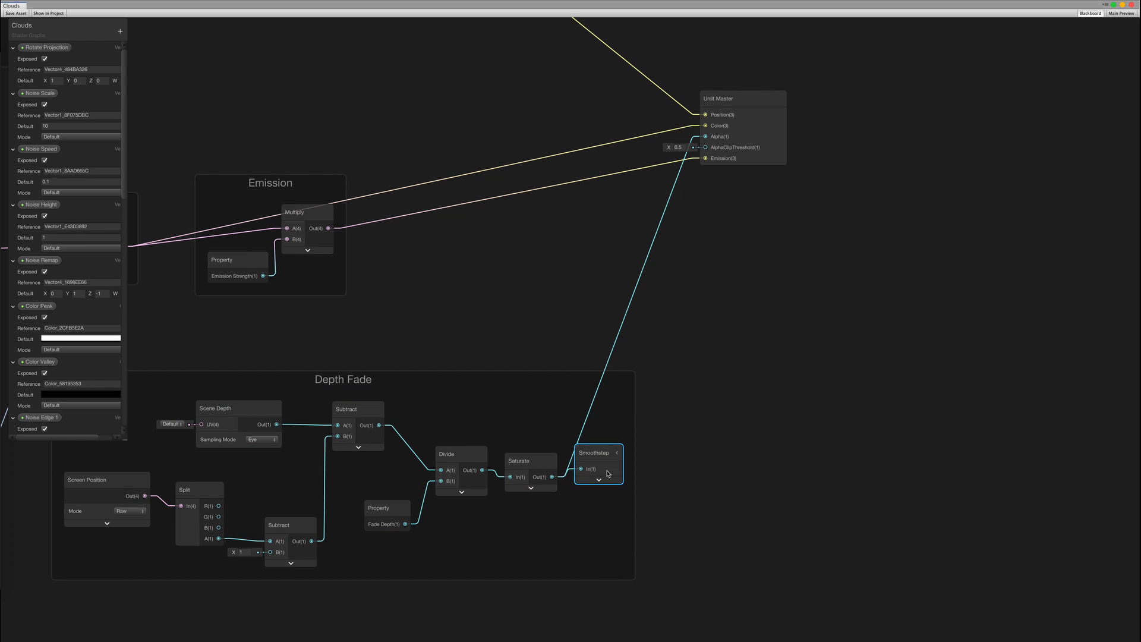
left_click_drag(704, 141, 705, 137)
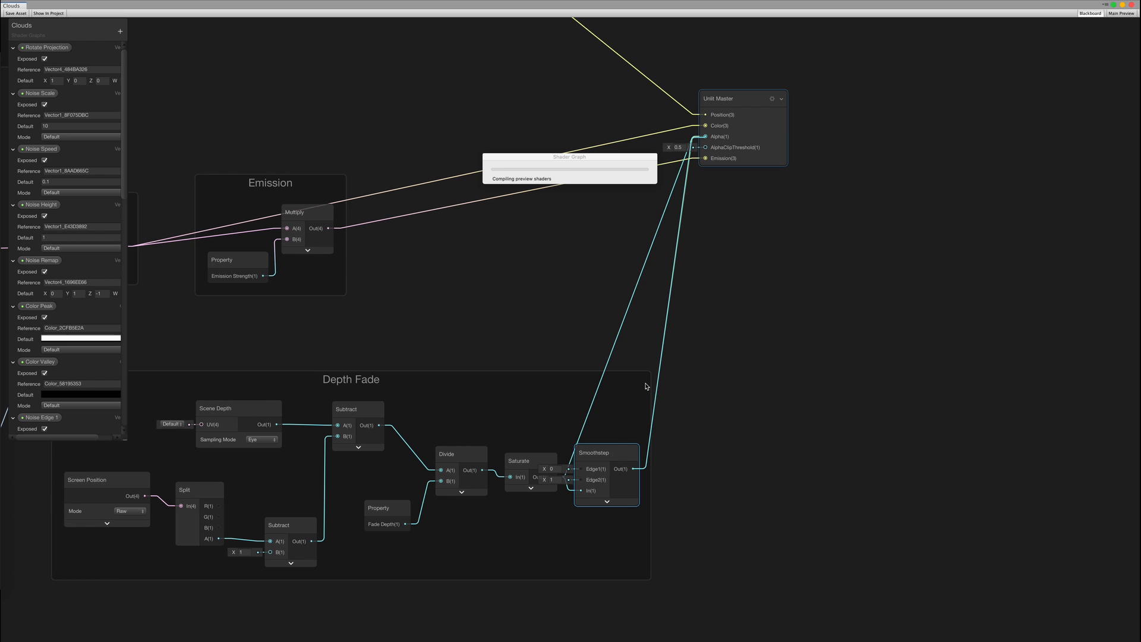
left_click(634, 455)
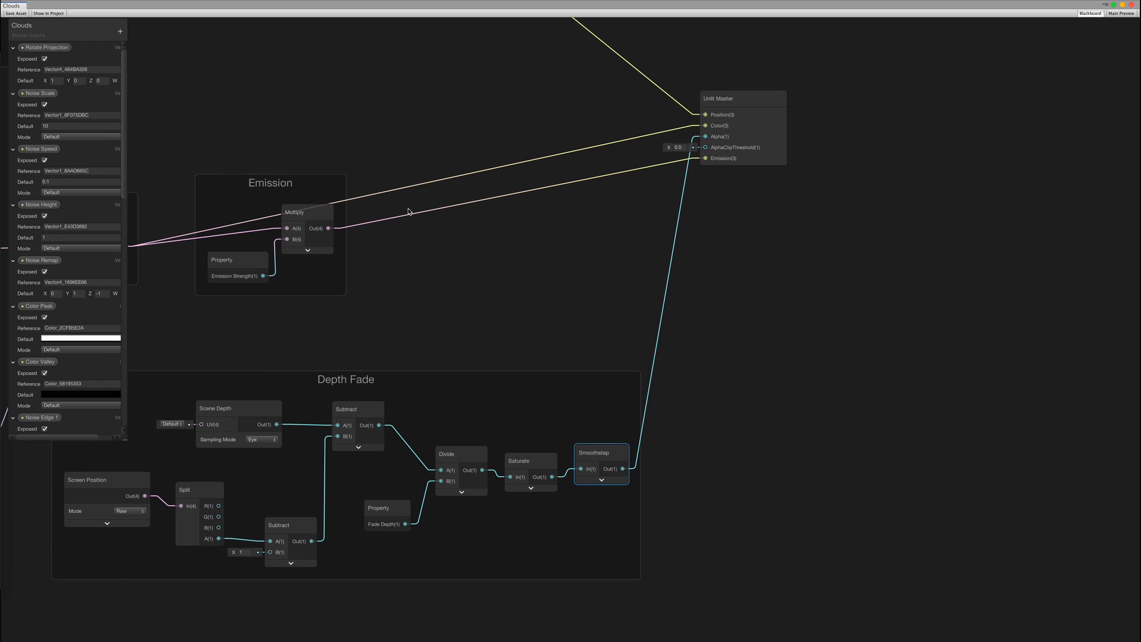
key("ctrl+Right")
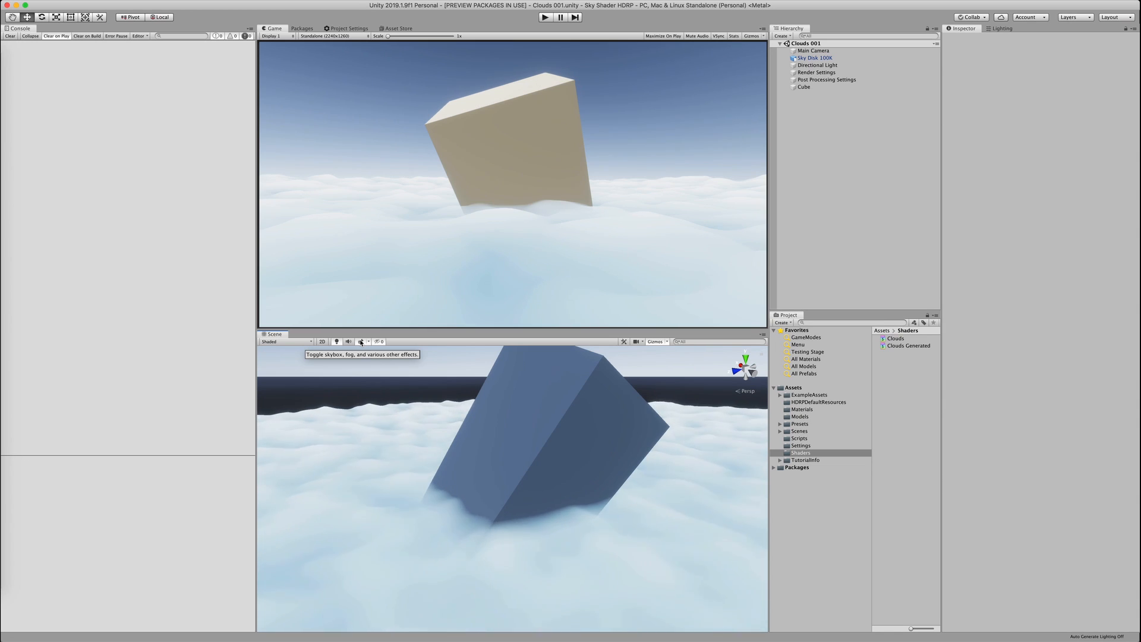
left_click(691, 451)
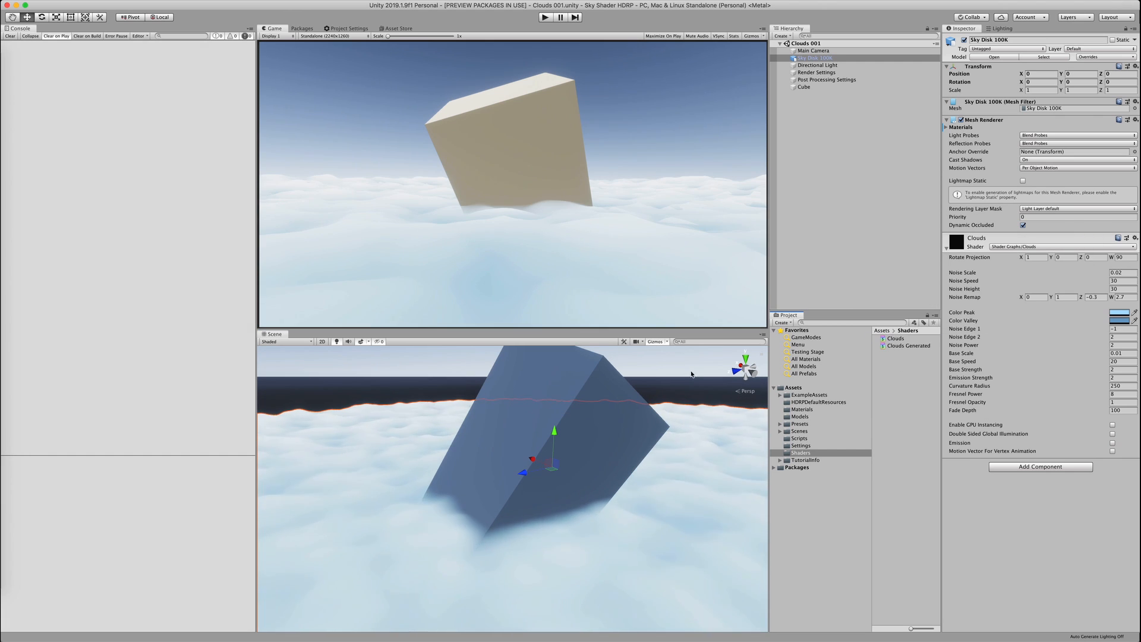
left_click(368, 342)
left_click(701, 380)
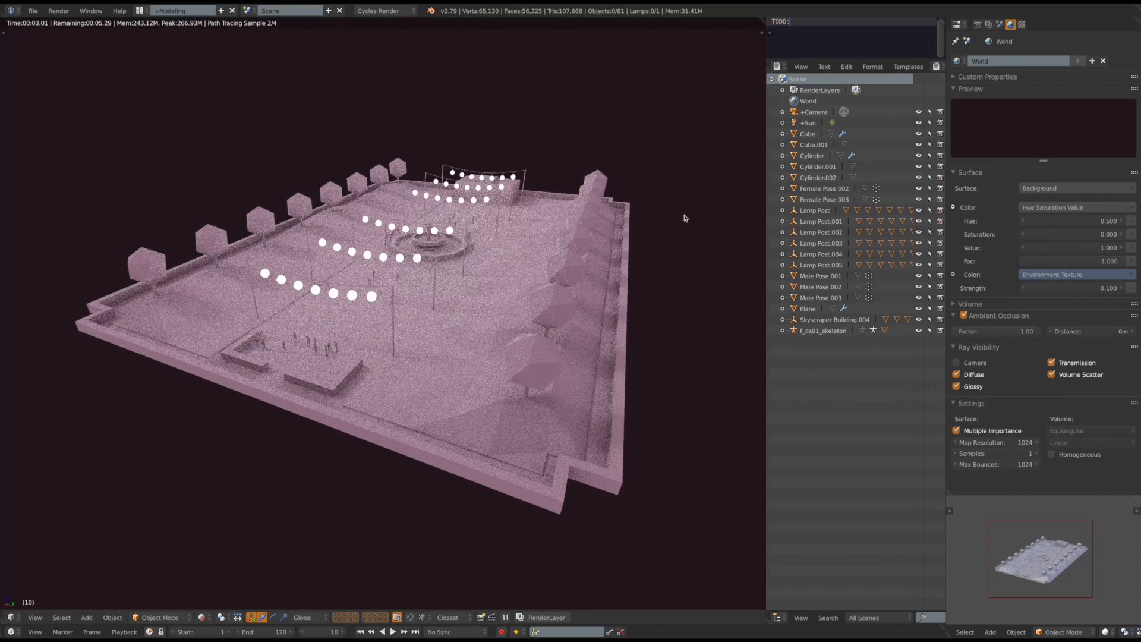
Look through the park scene's active camera at ground level
key("KP_0")
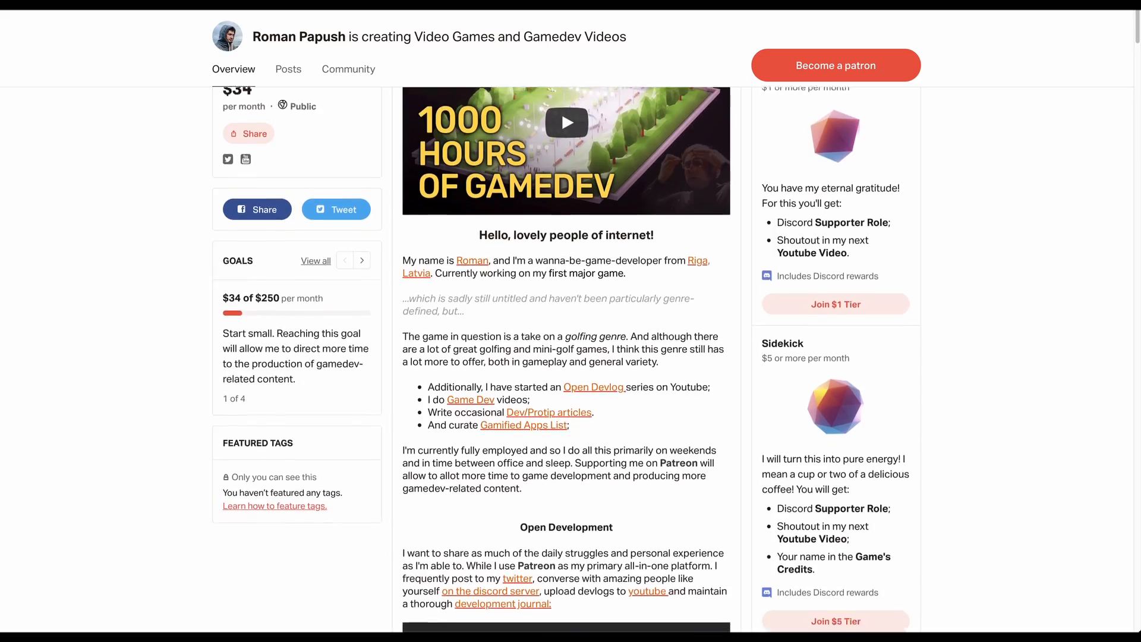
scroll(561, 360, "down", 3)
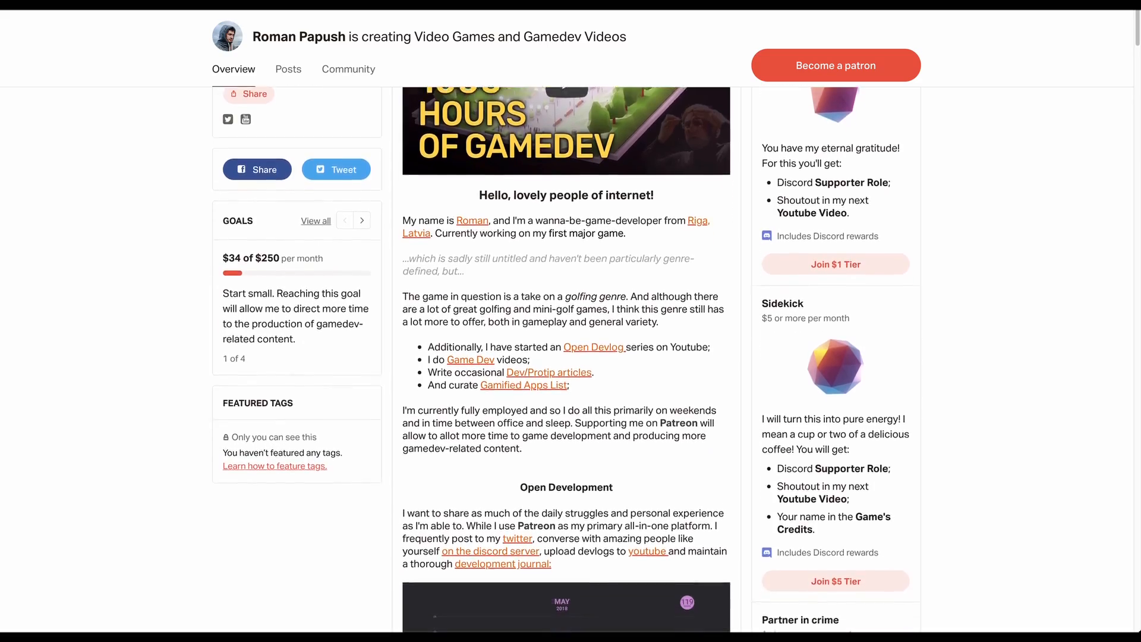
scroll(561, 359, "down", 3)
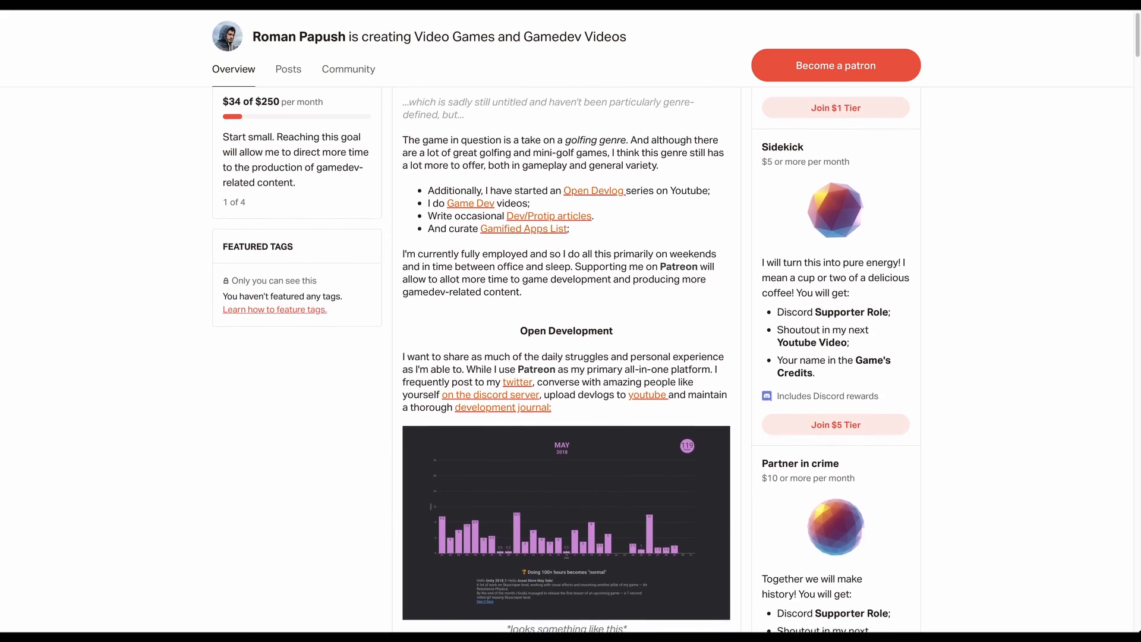
scroll(562, 360, "down", 3)
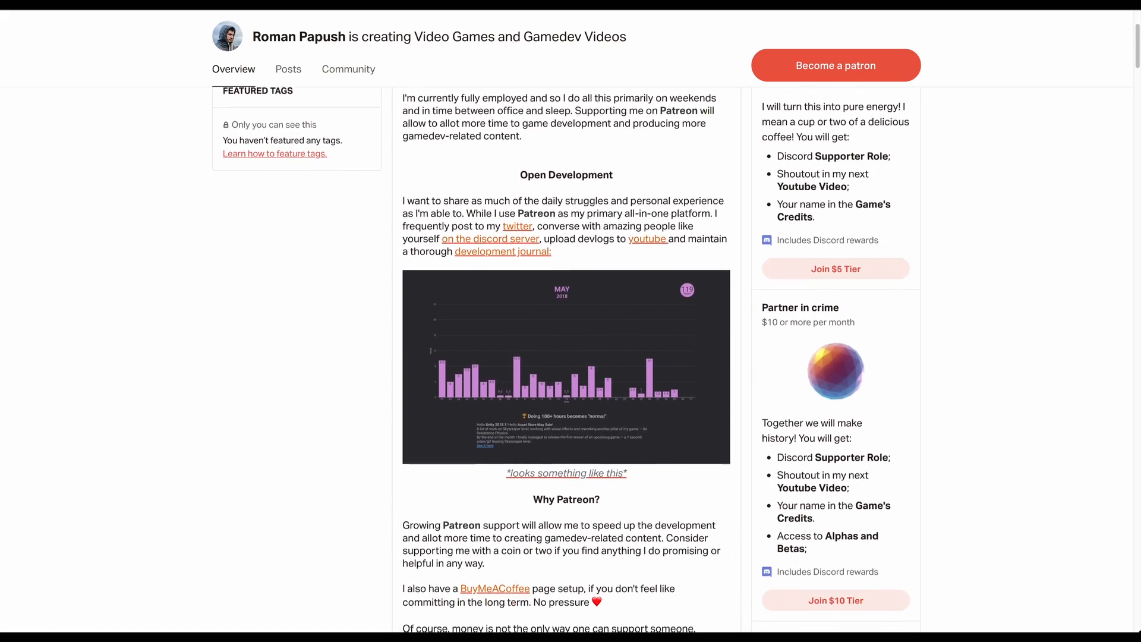
scroll(561, 360, "down", 3)
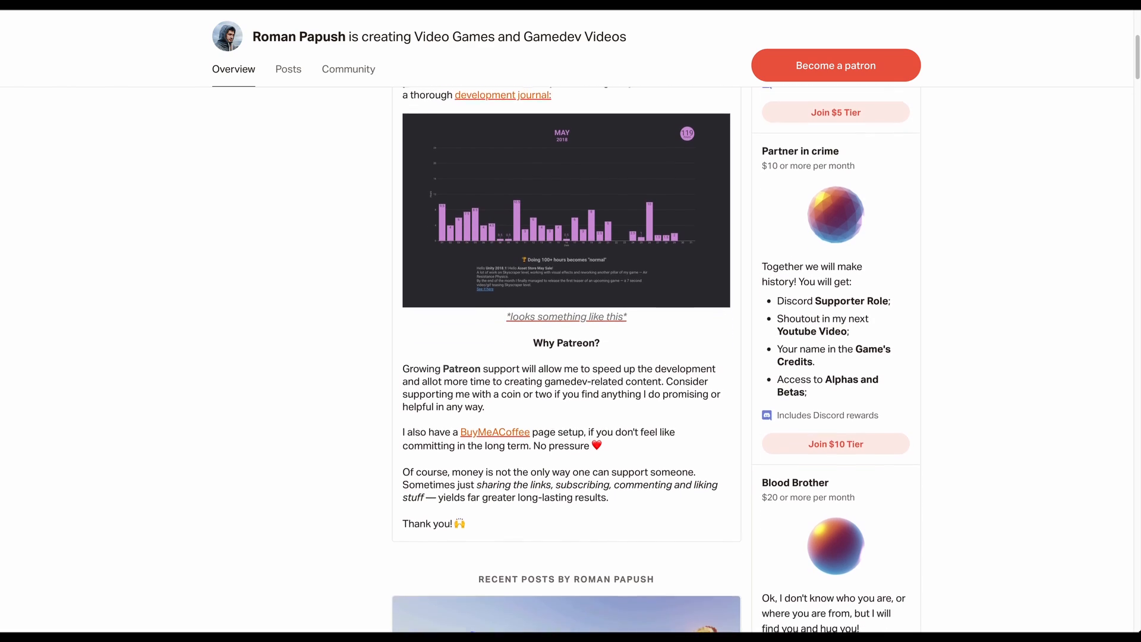
scroll(561, 359, "down", 2)
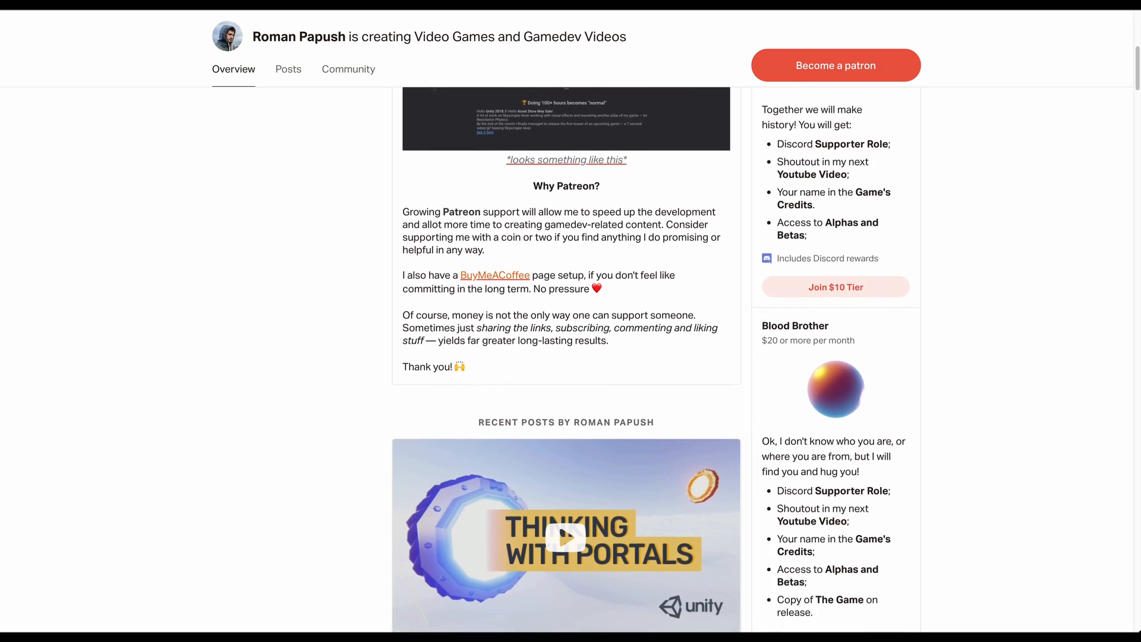